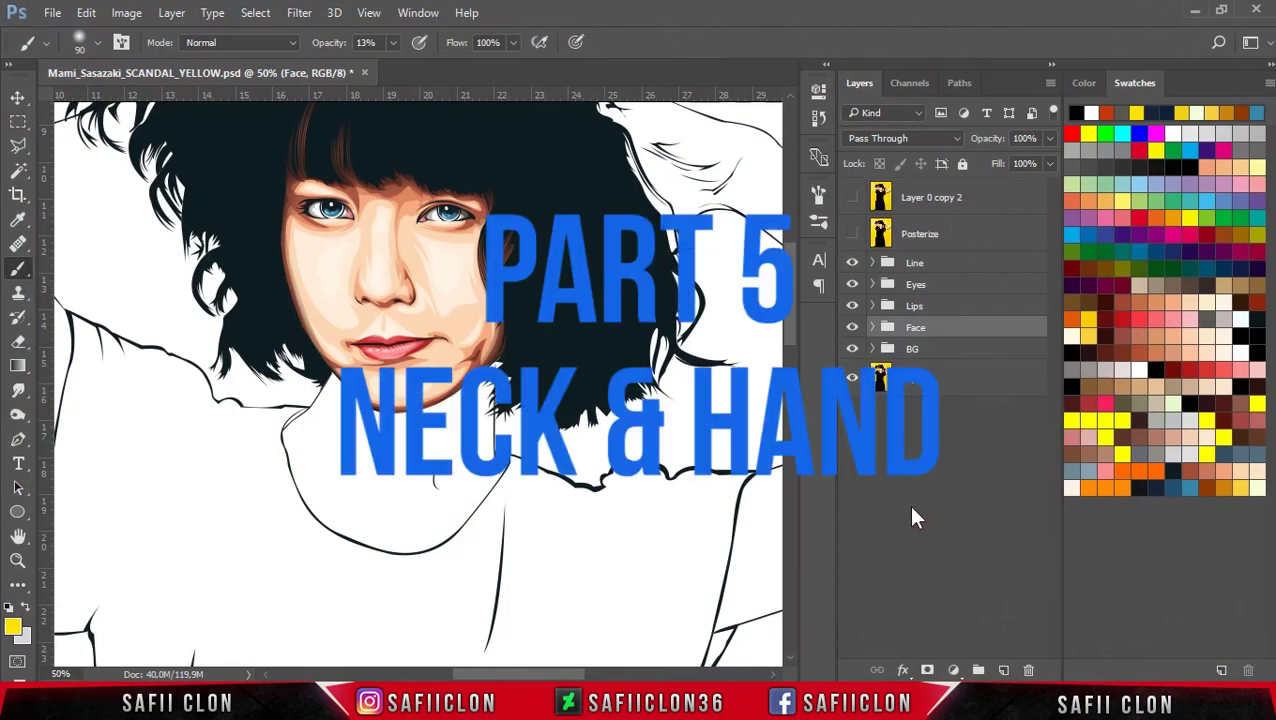
Step: Select the BG group, switch to the Pen Tool in Shape mode, and zoom in on the chin
click(950, 350)
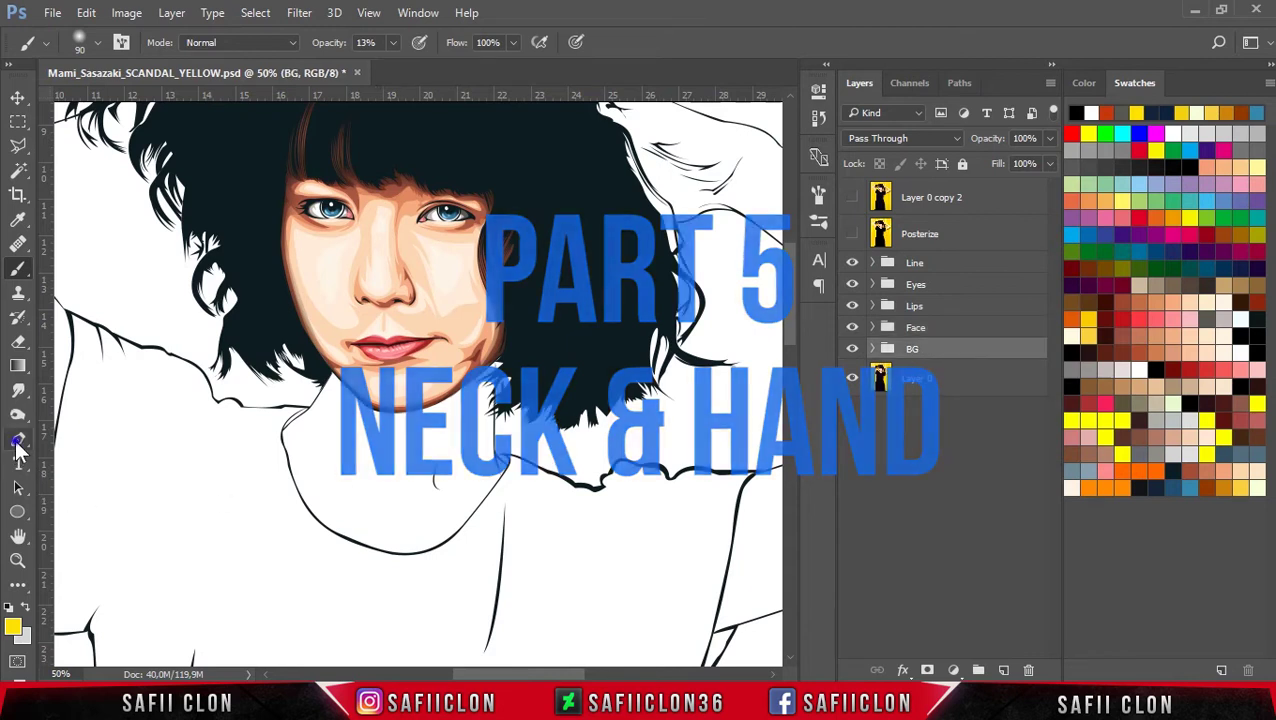
drag(18, 439, 50, 440)
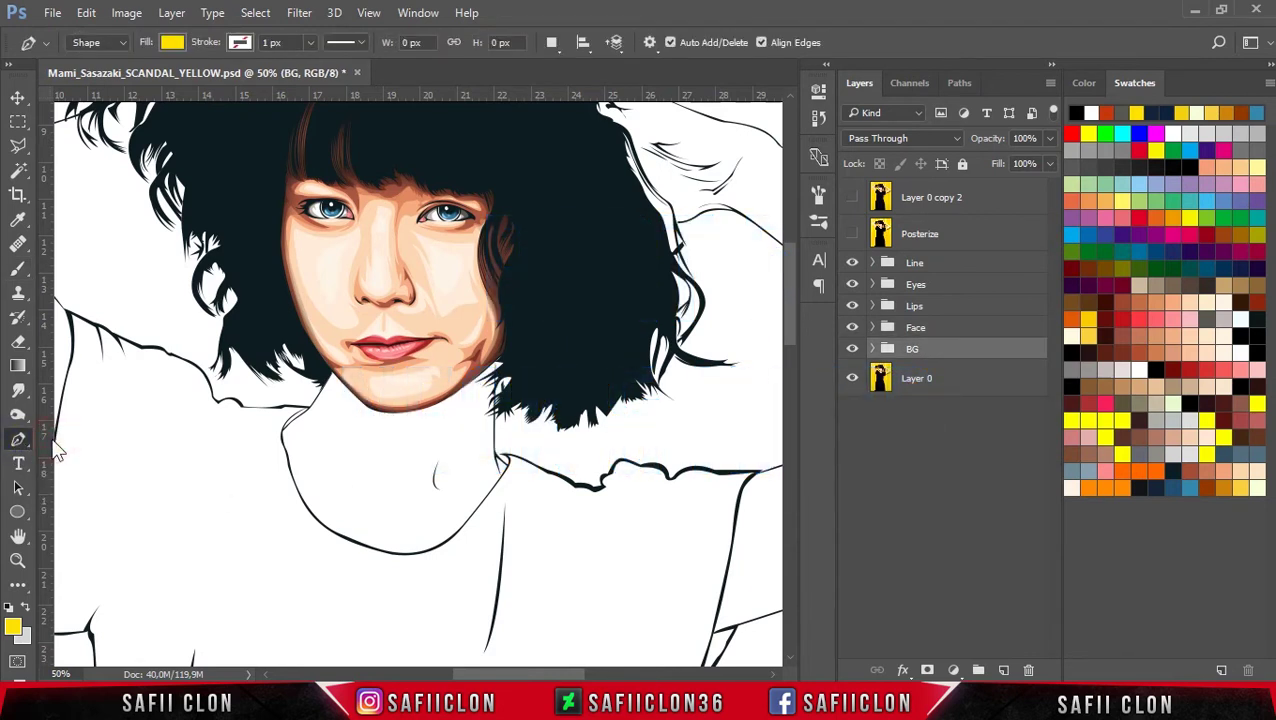
key(ctrl+plus)
key(ctrl+plus)
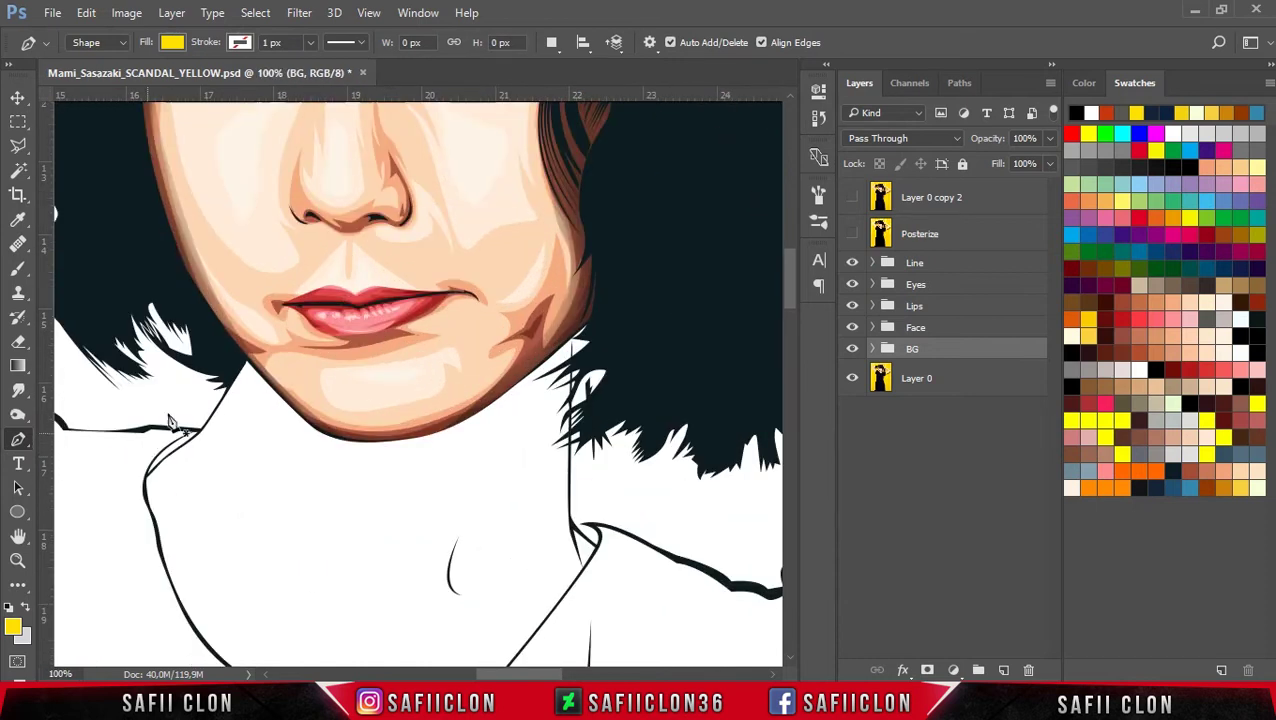
Step: Start the neck outline at the chin and place anchors down the left neck edge
click(247, 360)
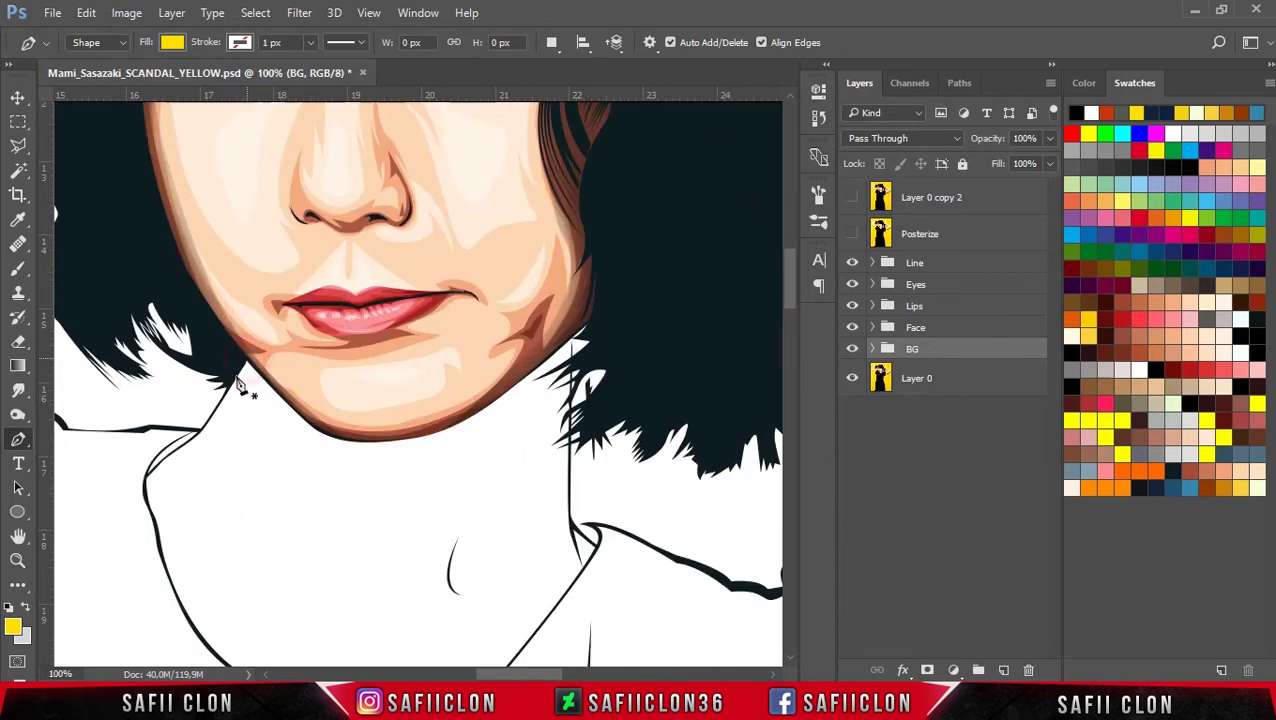
click(200, 434)
key(ctrl+plus)
click(188, 516)
click(147, 553)
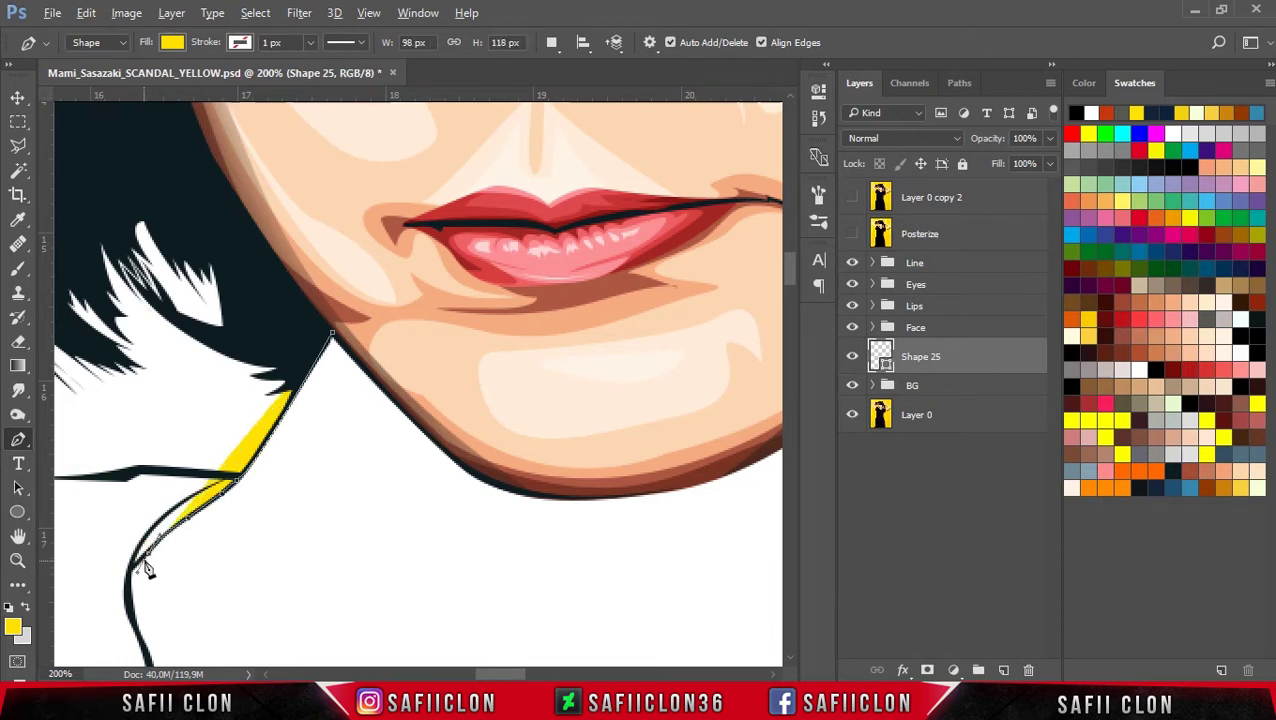
scroll(798, 303, down, 5)
scroll(798, 303, down, 1)
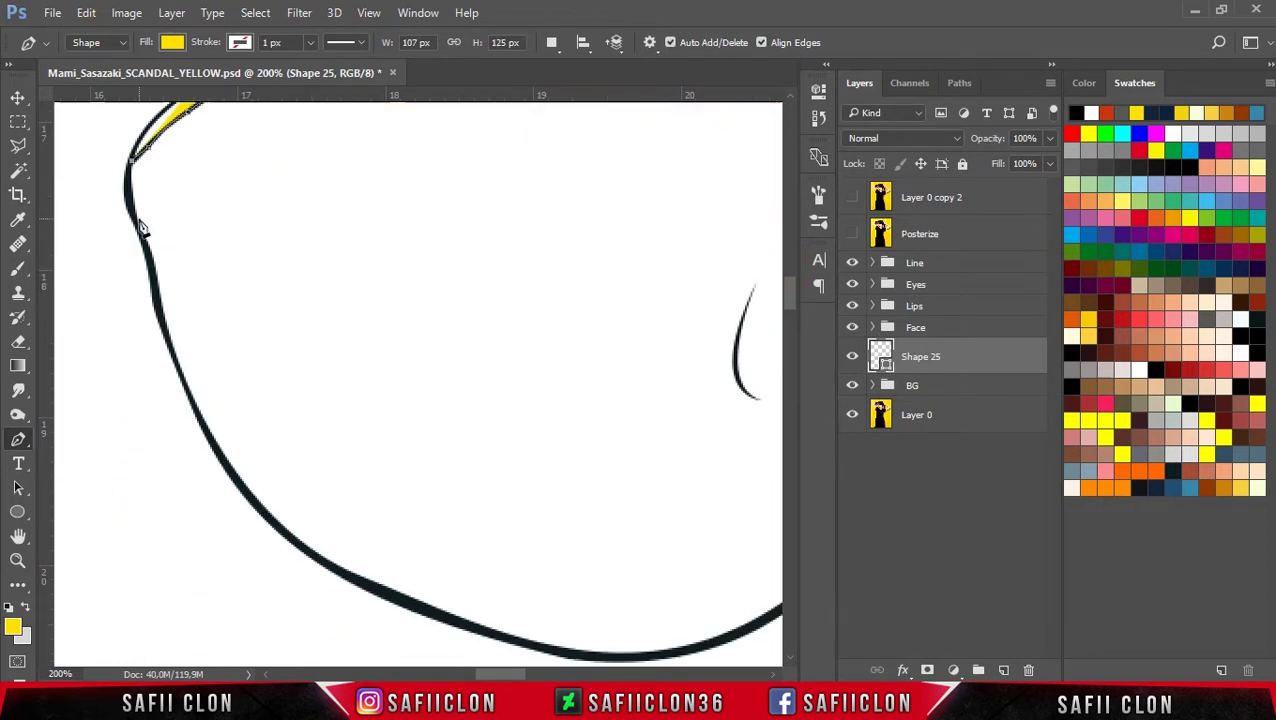
click(148, 274)
click(168, 338)
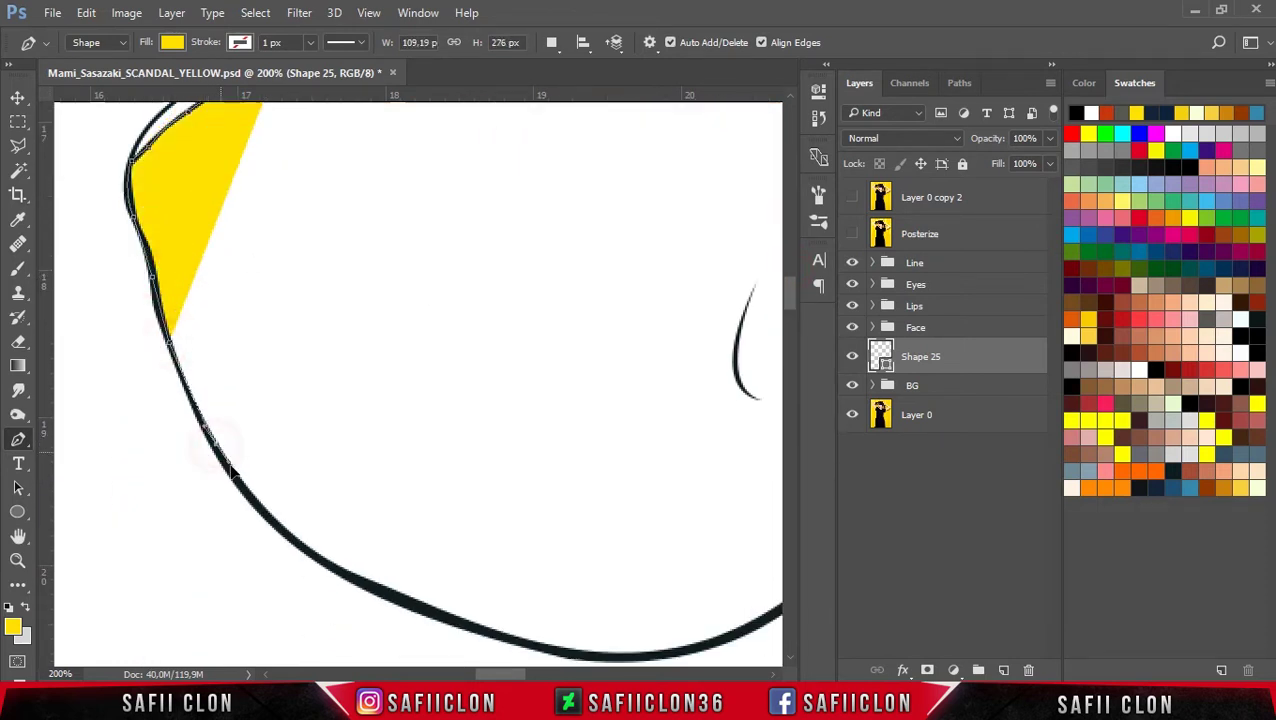
click(216, 443)
click(258, 503)
click(341, 570)
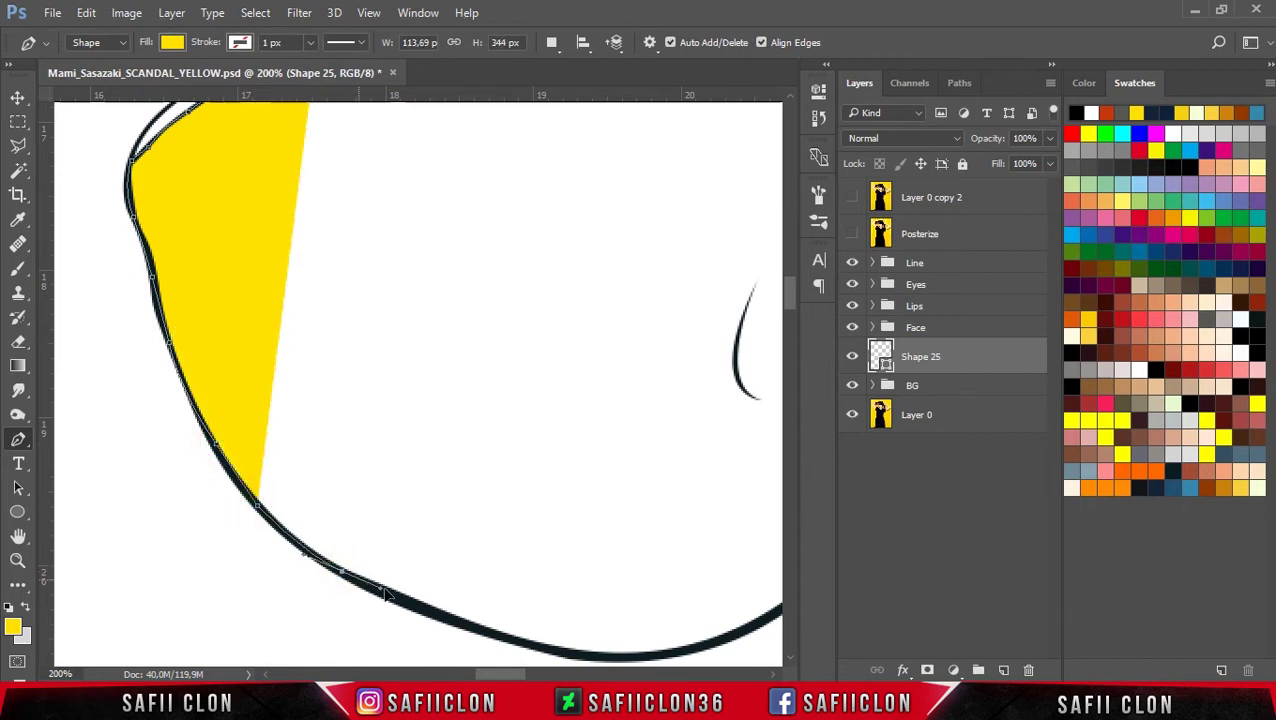
Step: Trace the outline along the bottom of the neck and up its right side
scroll(300, 565, right, 3)
scroll(260, 550, right, 1)
scroll(220, 535, down, 2)
click(236, 513)
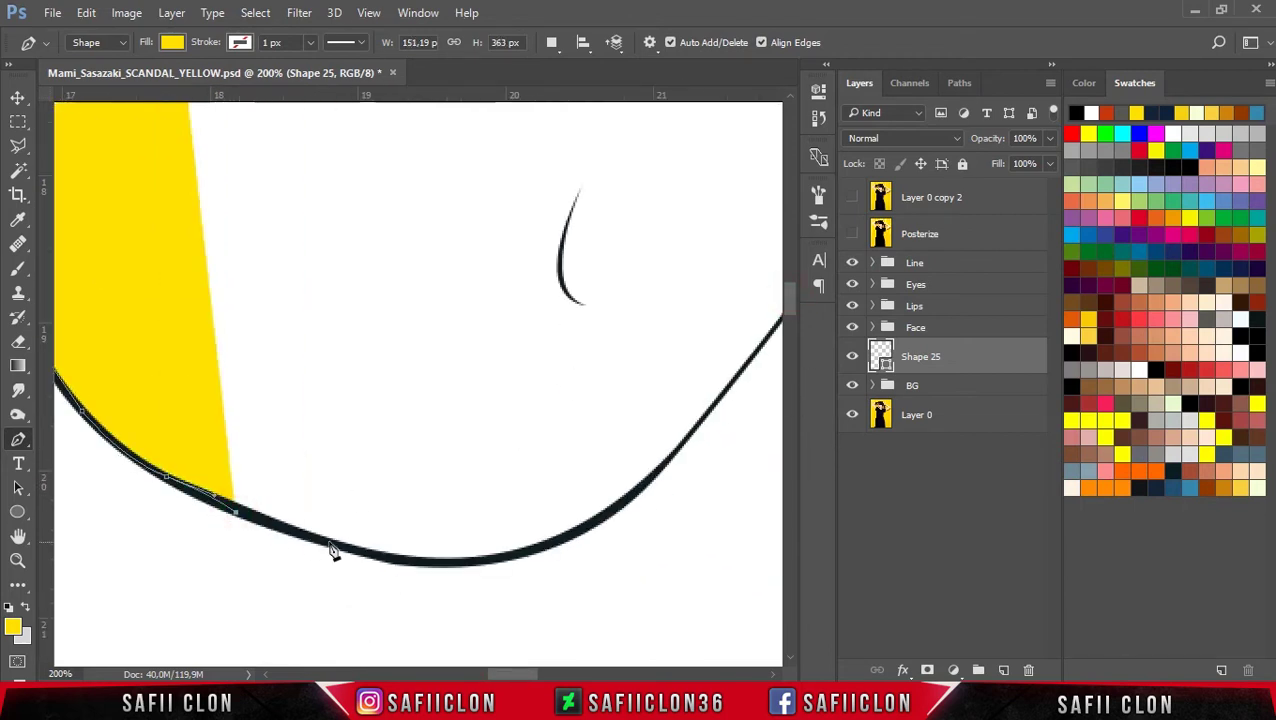
click(301, 537)
click(401, 561)
click(498, 556)
click(577, 527)
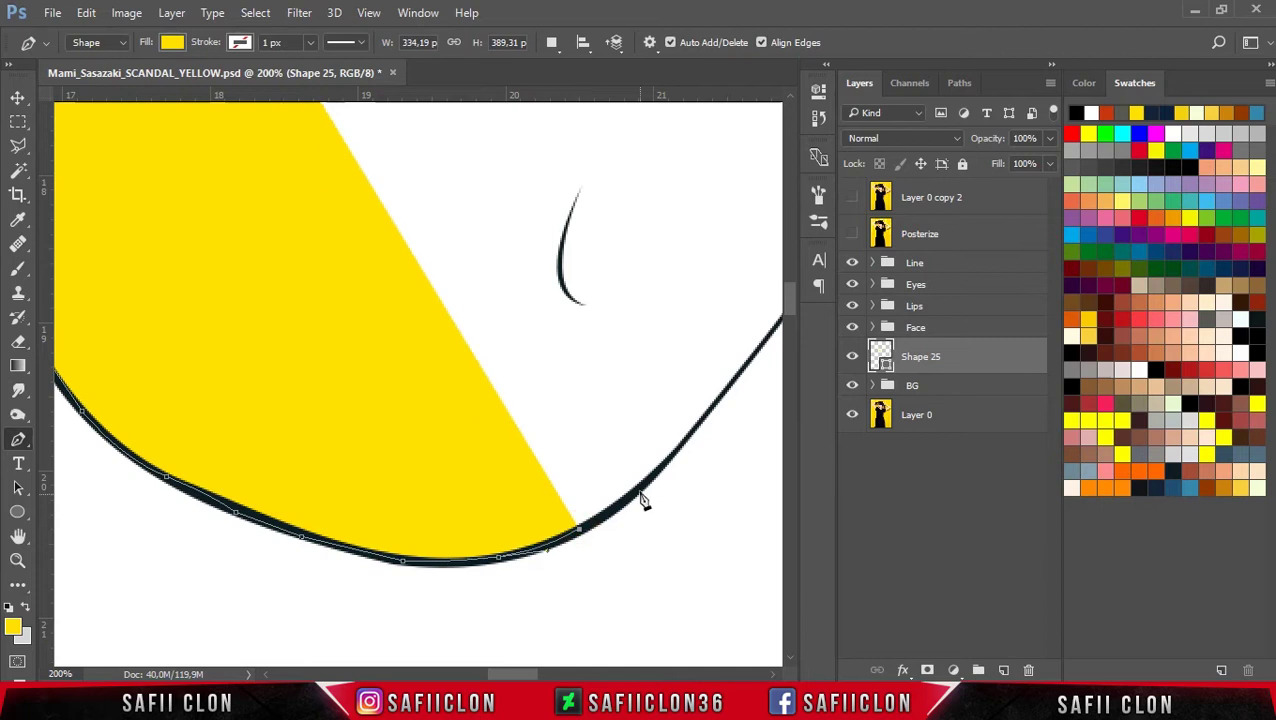
click(637, 488)
click(684, 438)
Step: Extend the outline along the collar line and up the right neck edge toward the hair
scroll(700, 320, right, 2)
scroll(703, 307, up, 2)
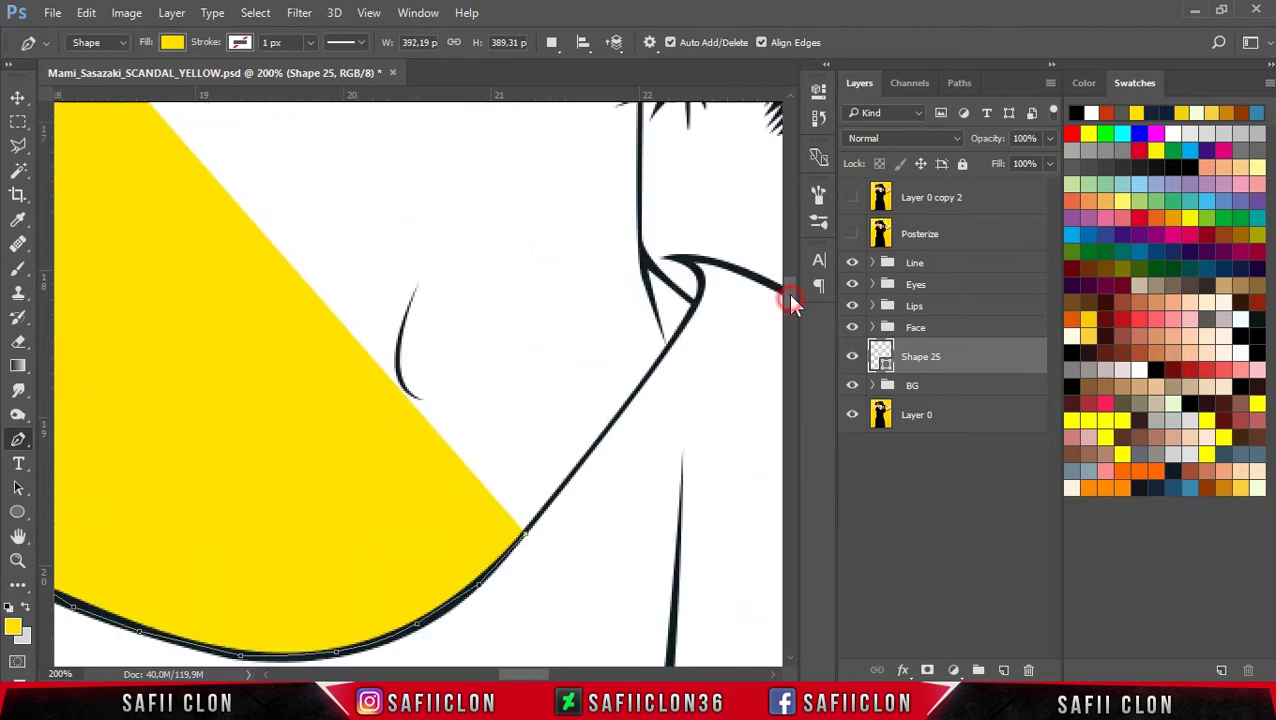
scroll(700, 380, up, 1)
click(612, 470)
click(665, 392)
click(694, 352)
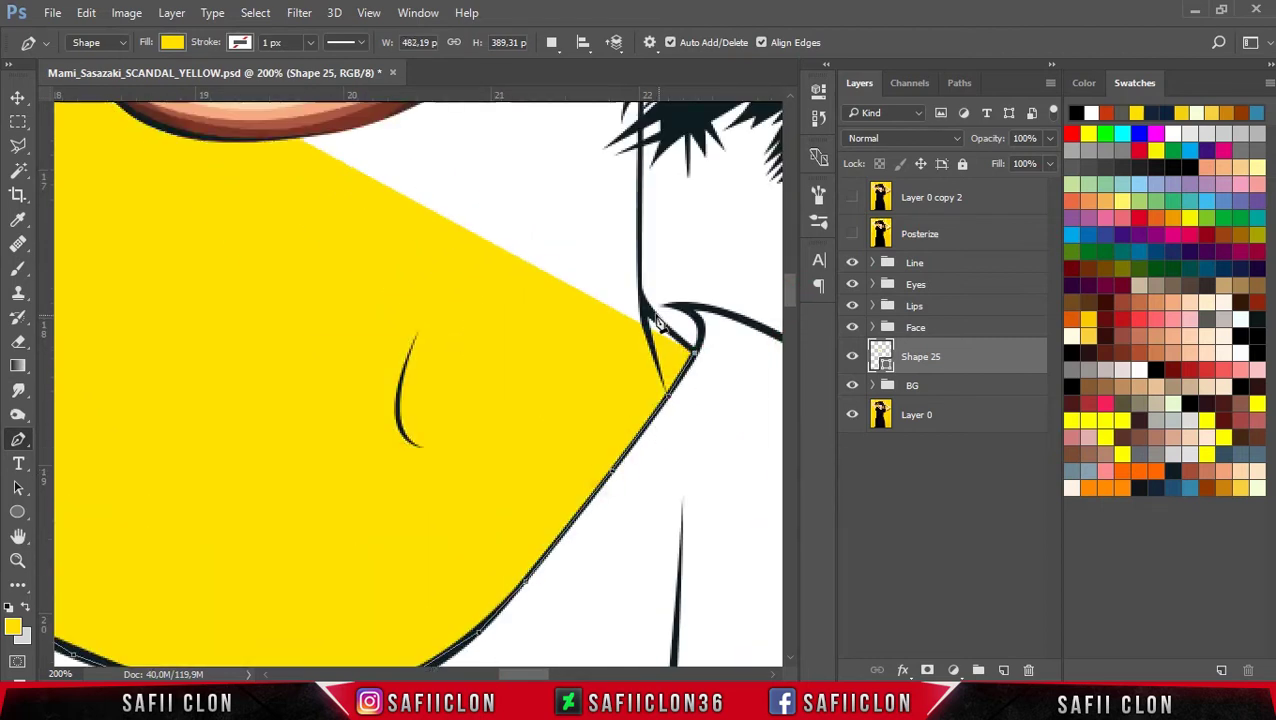
click(645, 308)
click(639, 271)
click(639, 193)
scroll(764, 282, up, 3)
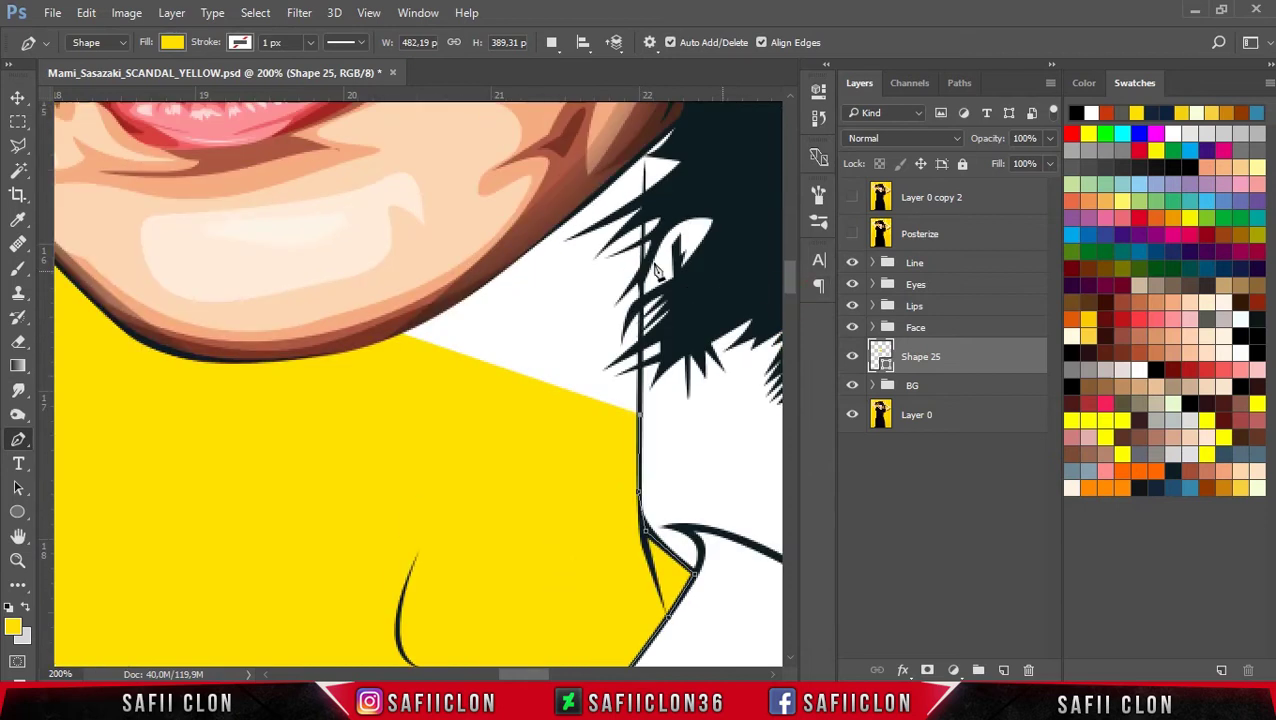
click(645, 160)
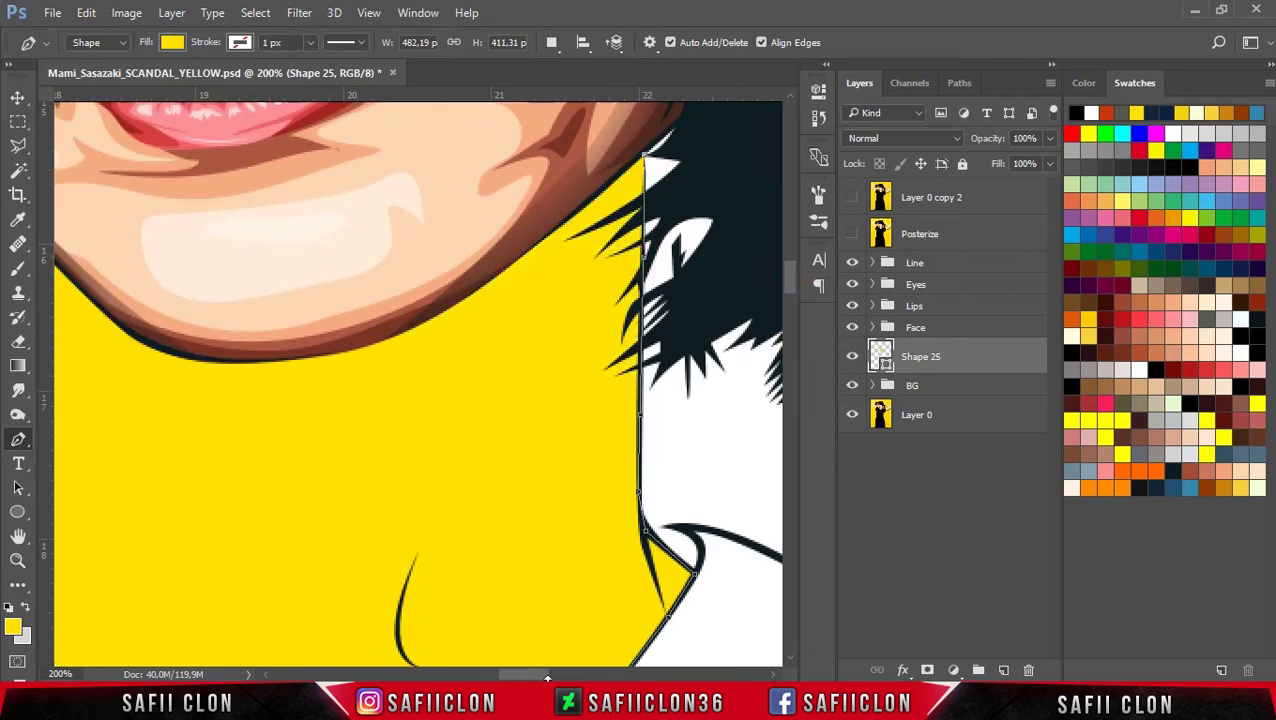
Step: Curve the outline along the jaw and chin, then close it as the yellow Shape 25
scroll(594, 366, left, 1)
click(477, 302)
drag(251, 318, 202, 283)
scroll(578, 664, left, 4)
click(331, 192)
click(306, 195)
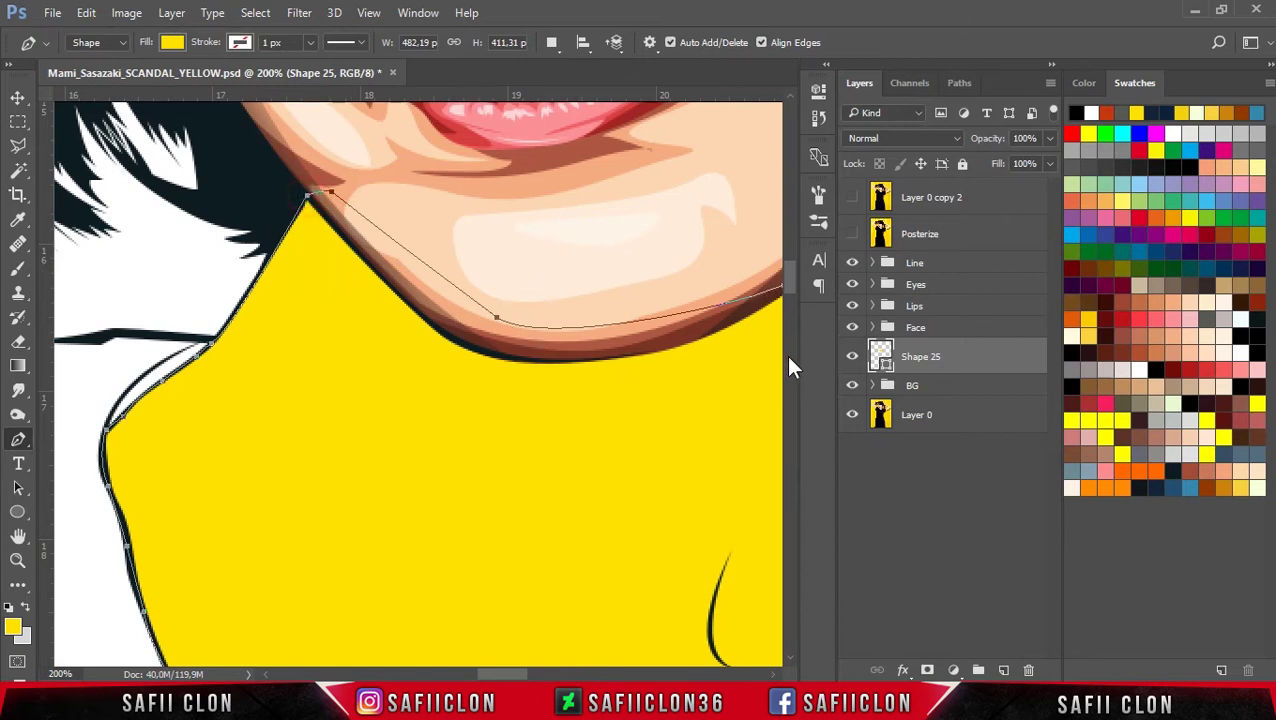
key(ctrl+minus)
key(ctrl+minus)
key(ctrl+minus)
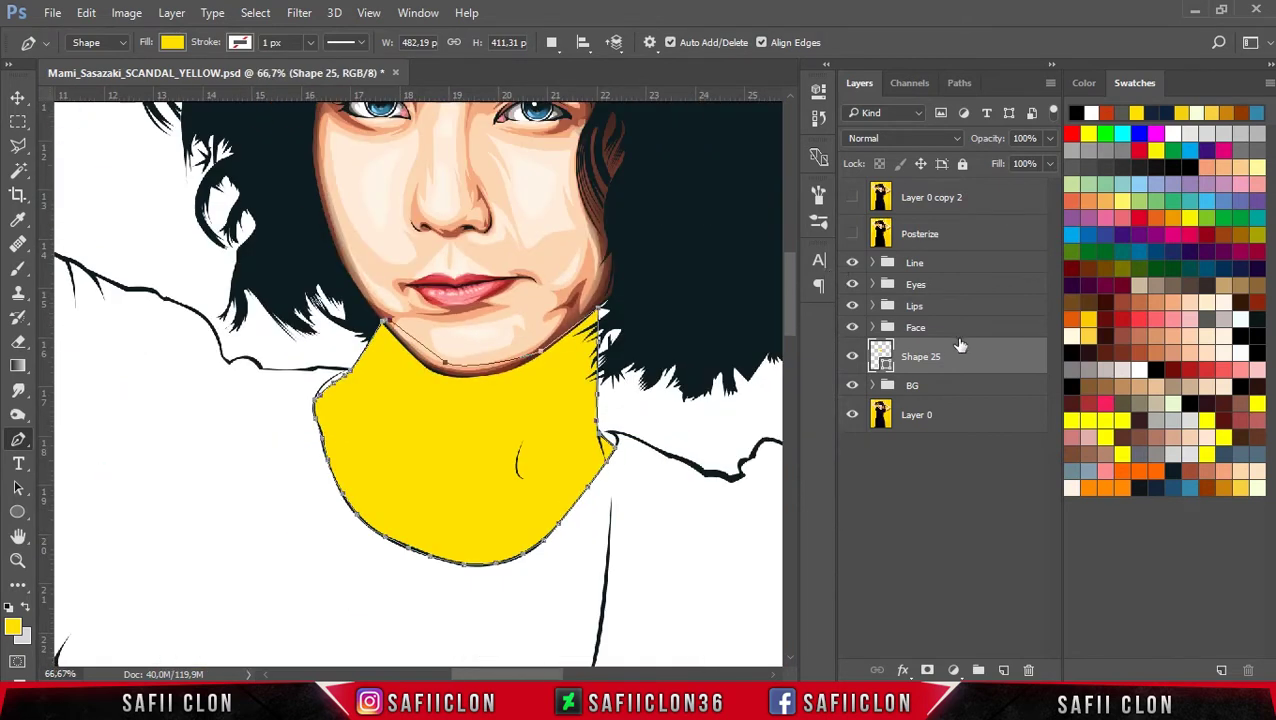
Step: Change Shape 25's fill to peach fcd6b2 and hide its path outline
double_click(889, 366)
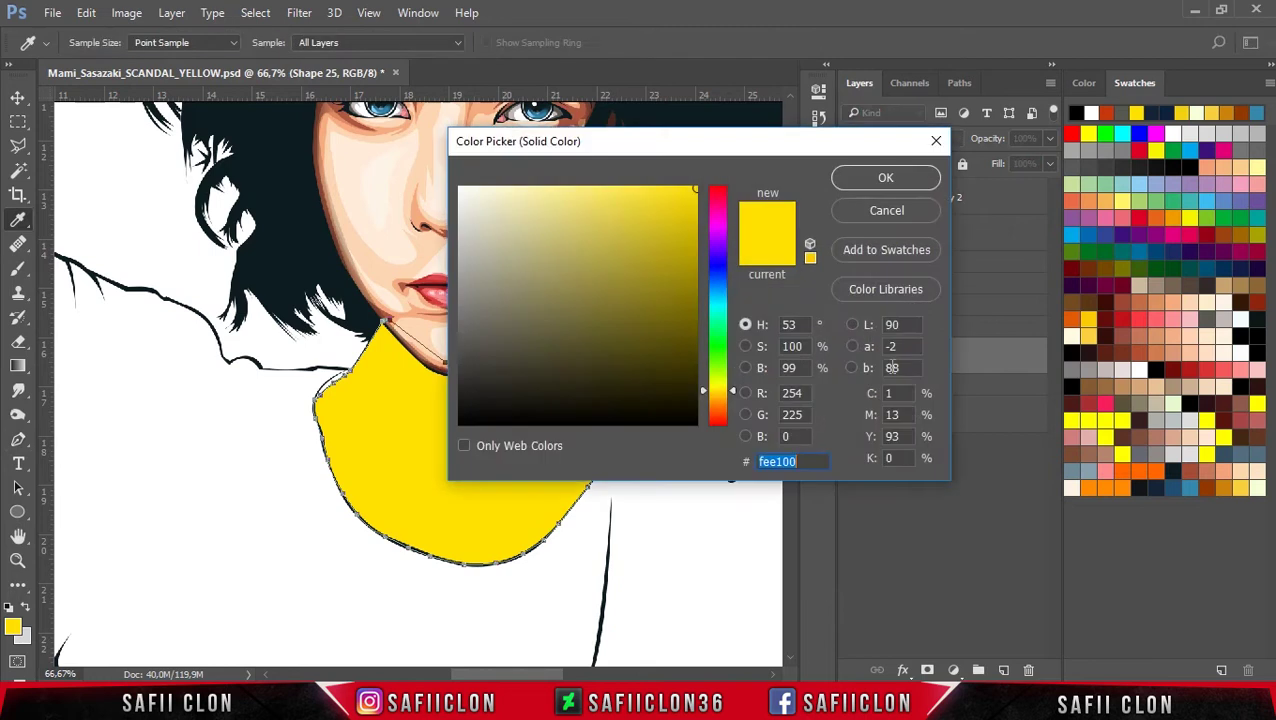
drag(680, 143, 799, 80)
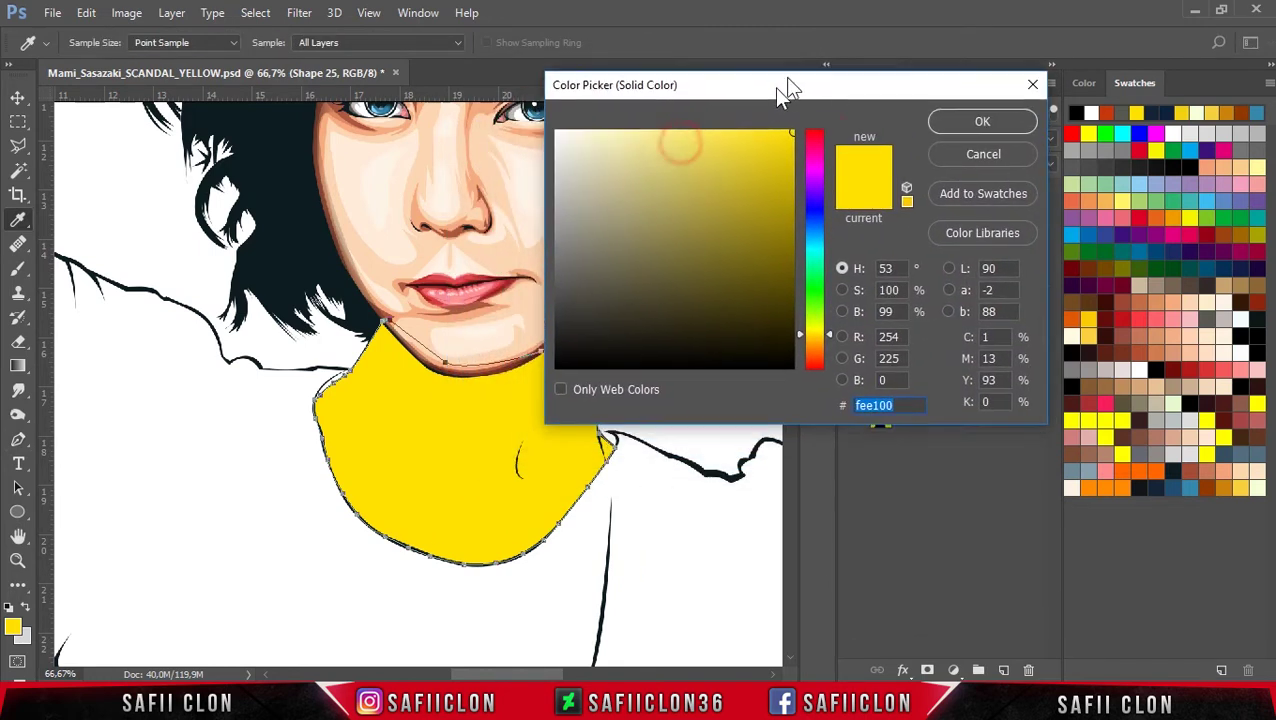
click(1198, 303)
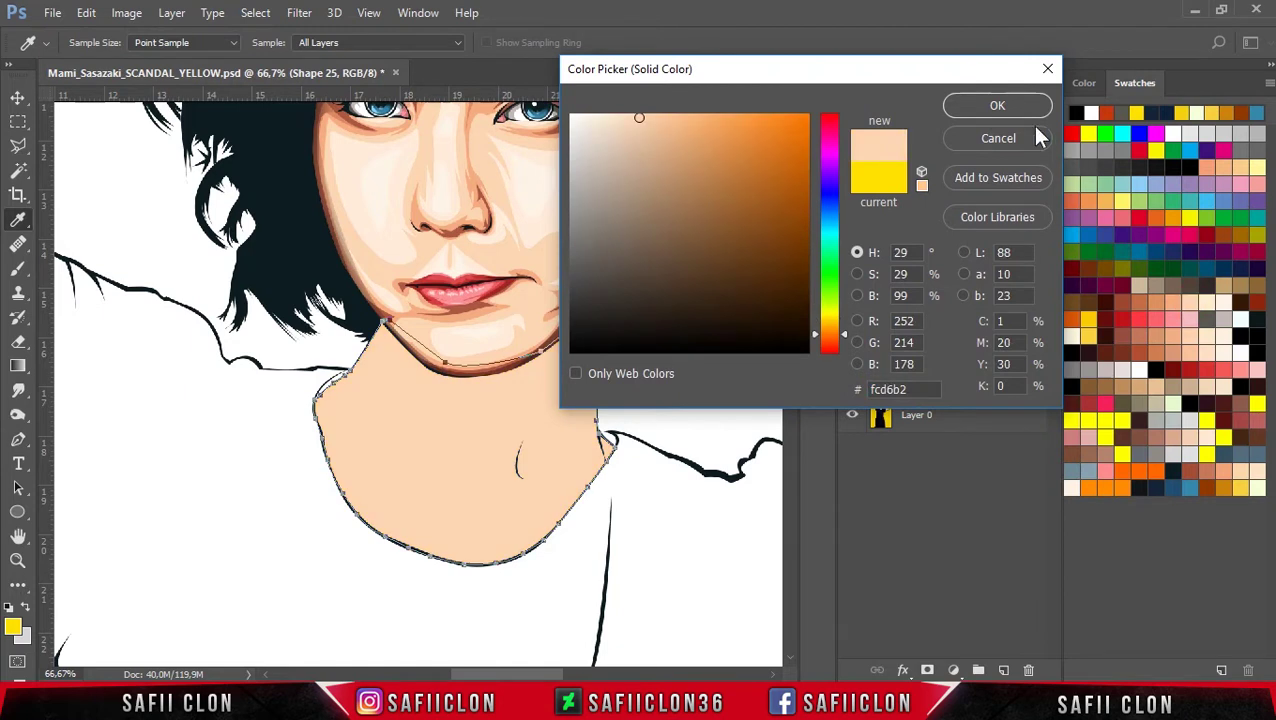
click(1012, 108)
key(Return)
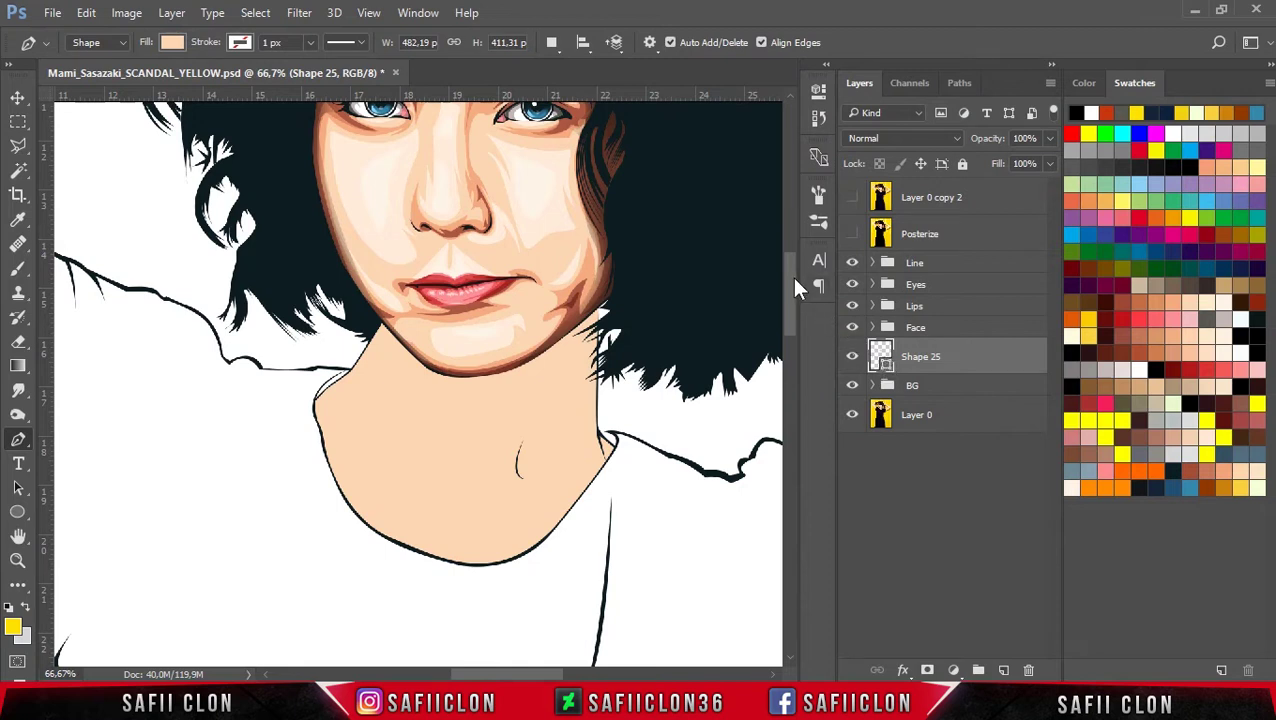
scroll(790, 290, down, 3)
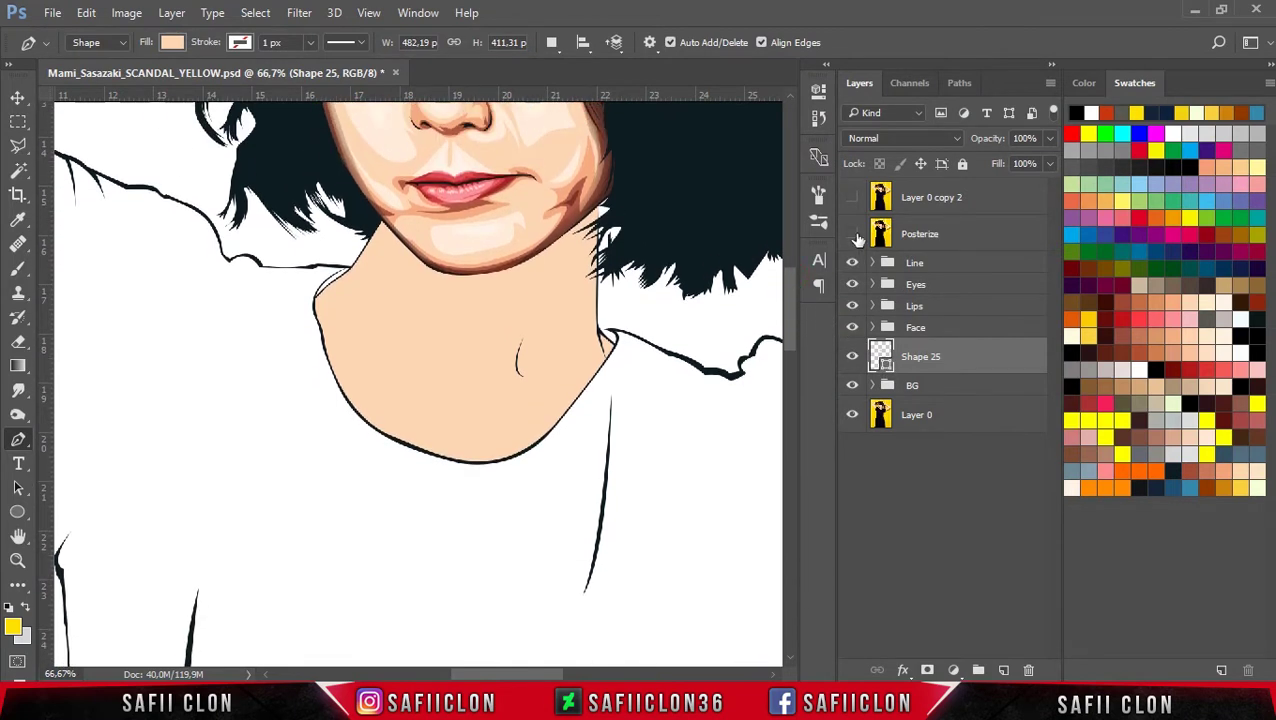
Step: Show the Posterize reference, zoom in, and set the Pen to create a new shape layer
click(852, 234)
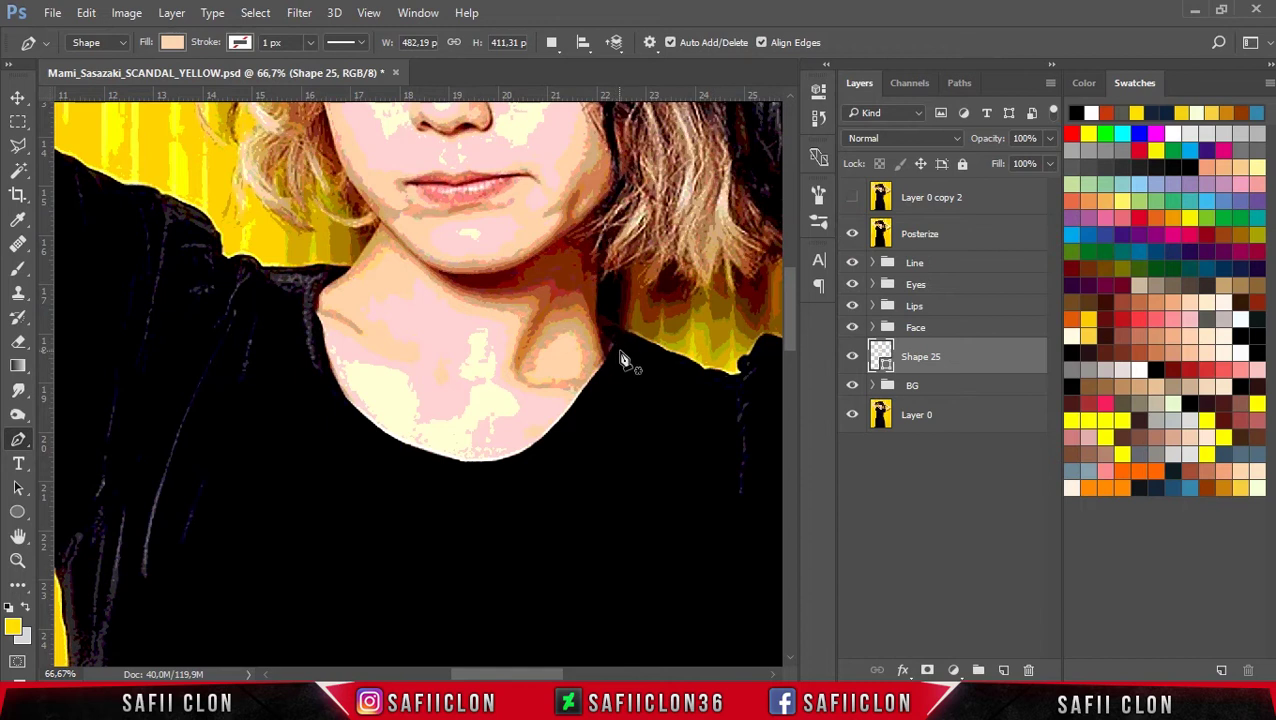
key(ctrl+plus)
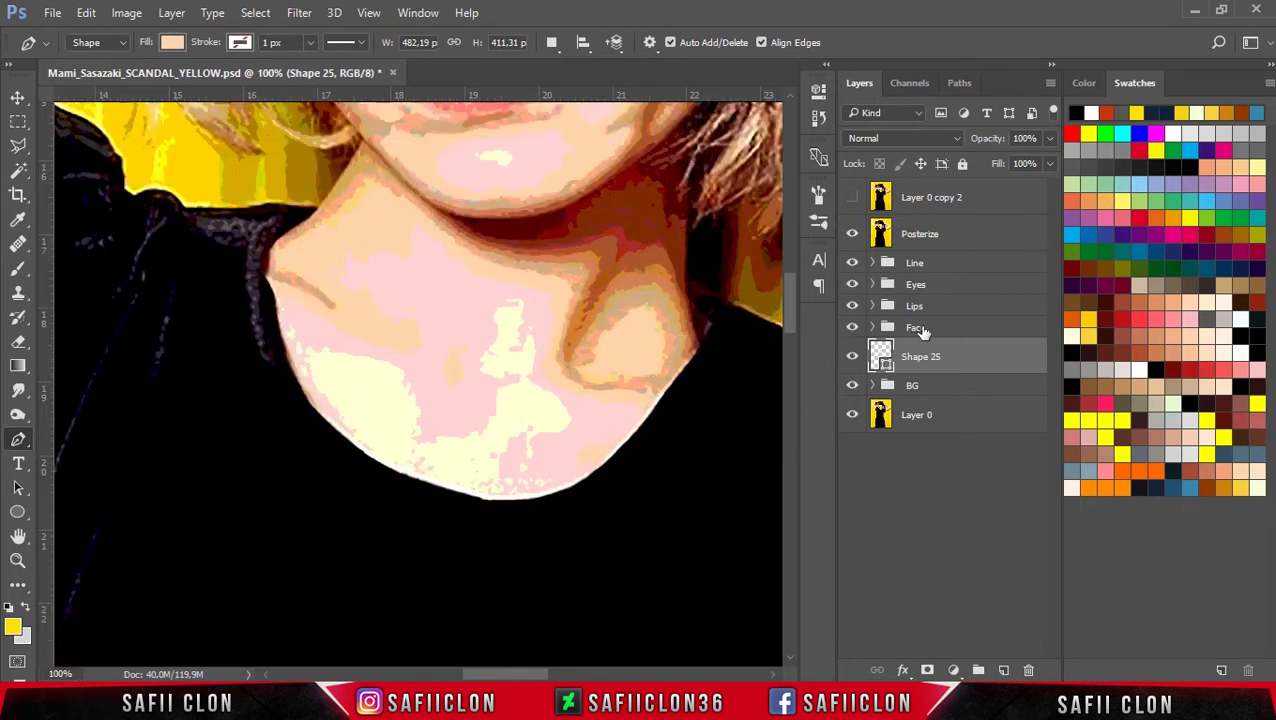
click(972, 358)
click(552, 44)
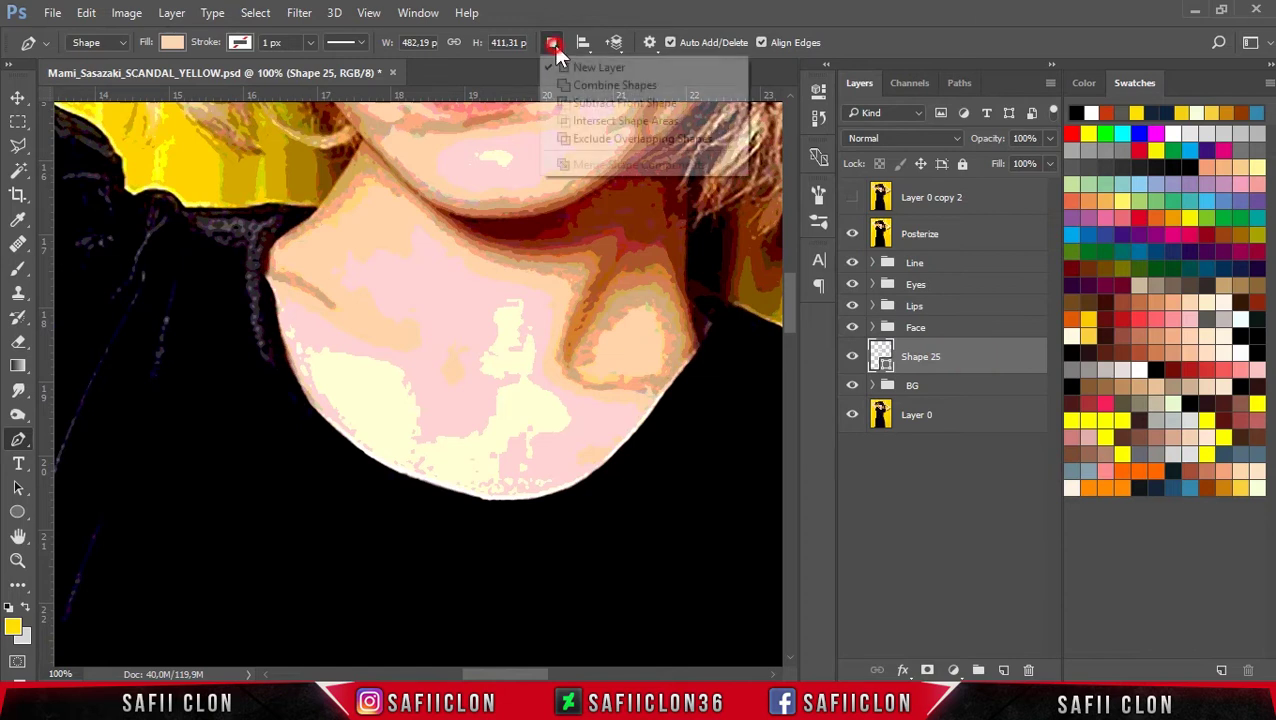
click(580, 66)
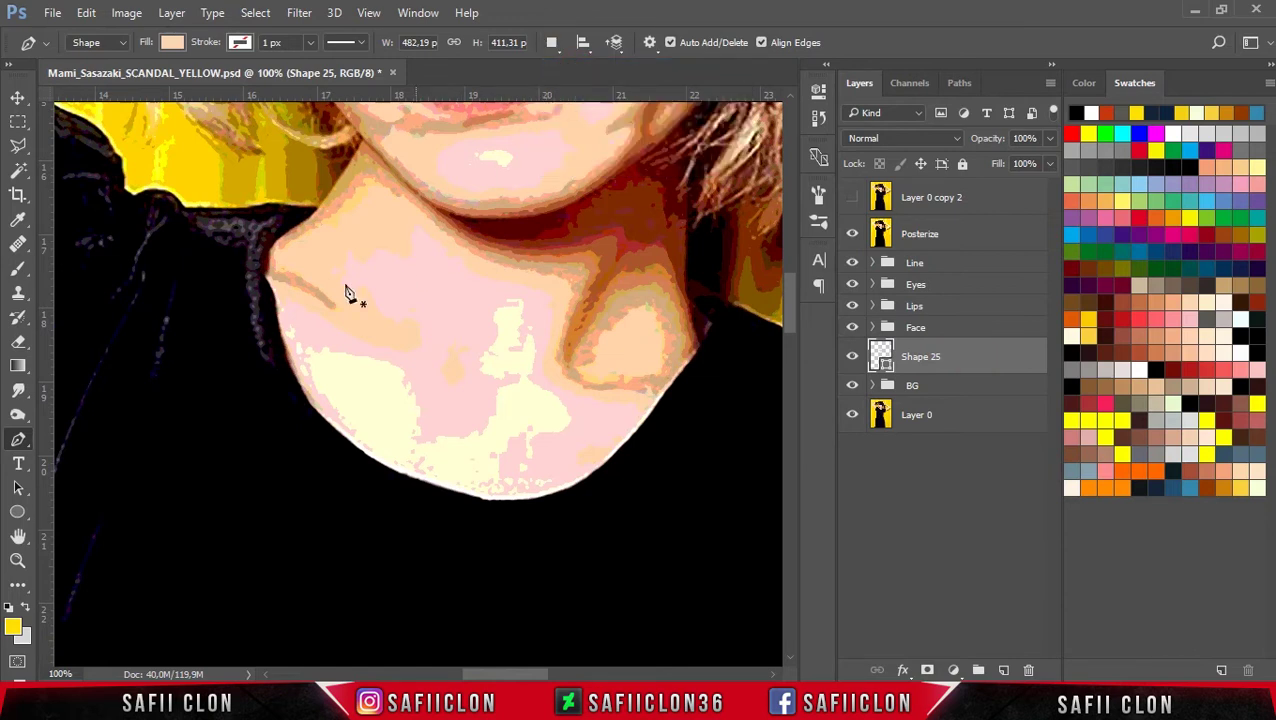
Step: Start Shape 26 at the neck's left edge and reshape its first curves up to the chin
click(263, 275)
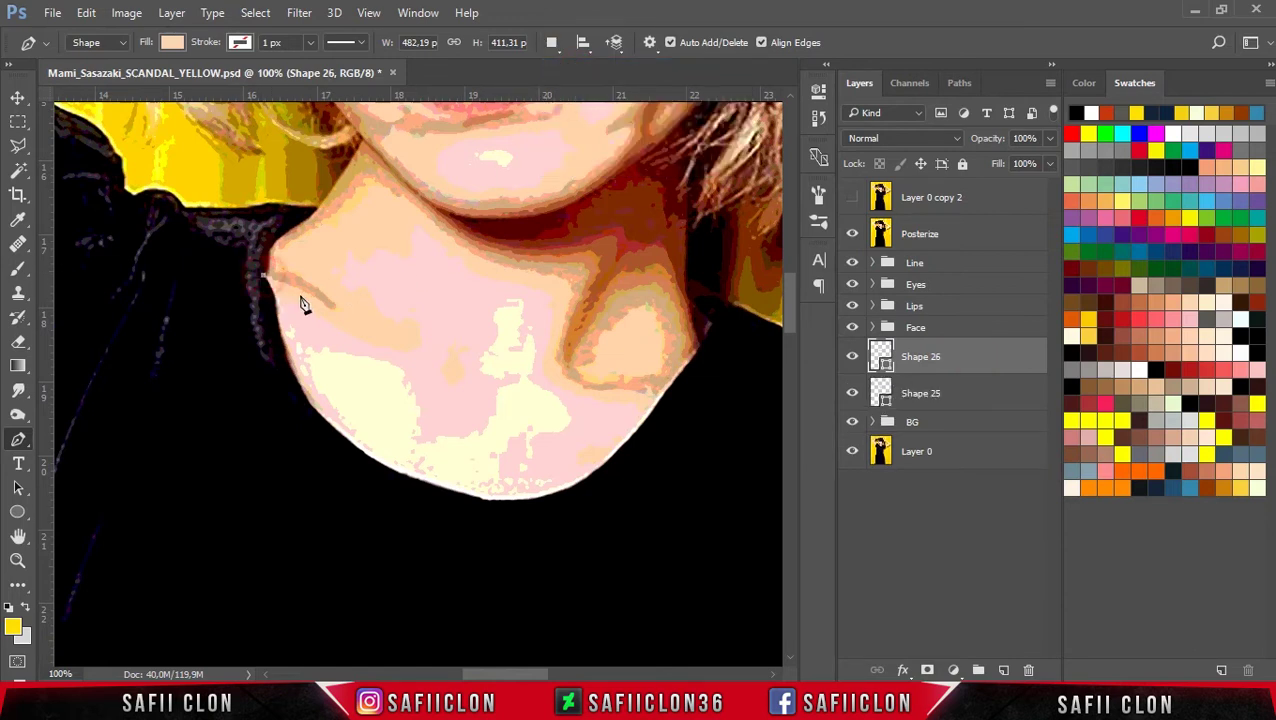
drag(333, 308, 348, 332)
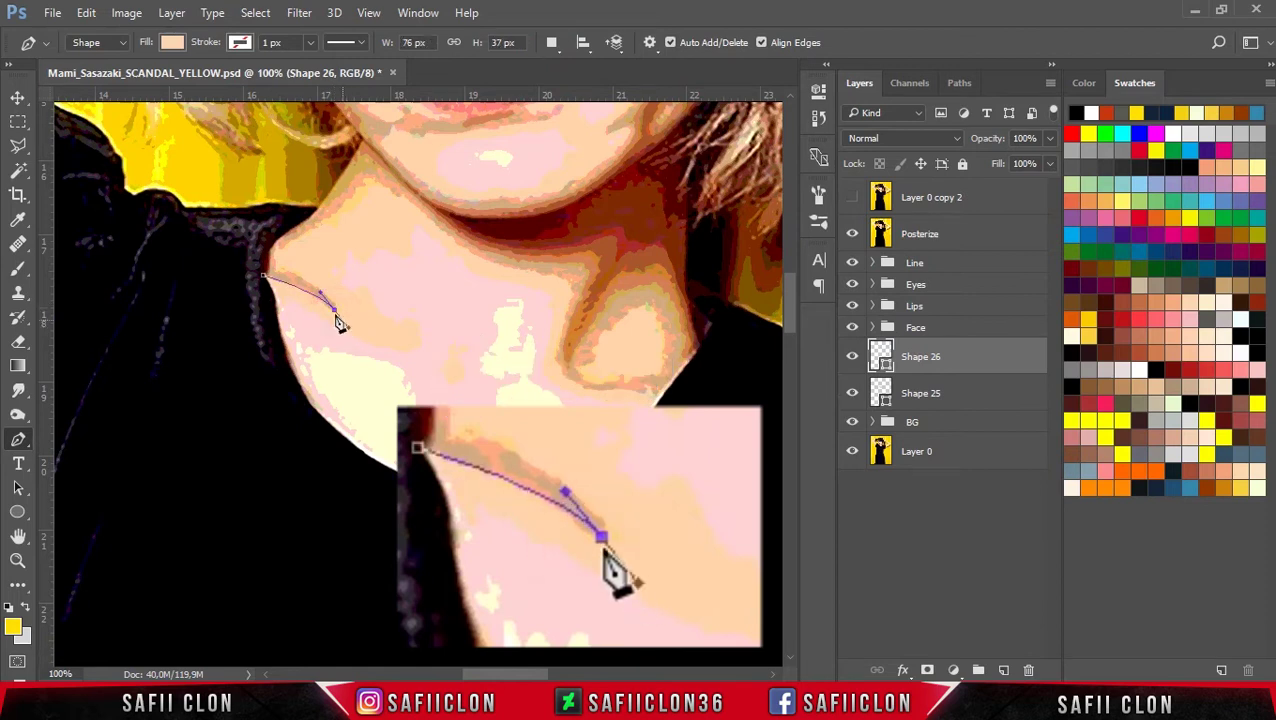
alt+click(333, 308)
drag(263, 275, 258, 270)
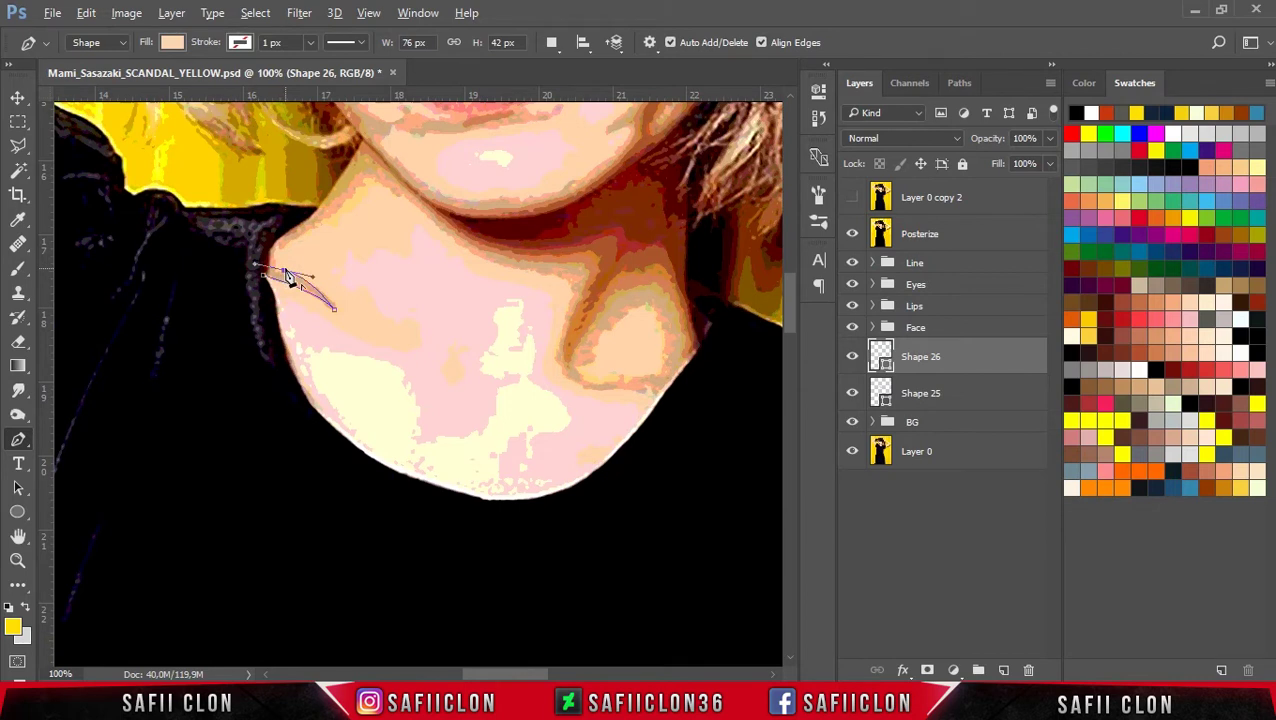
drag(286, 280, 284, 259)
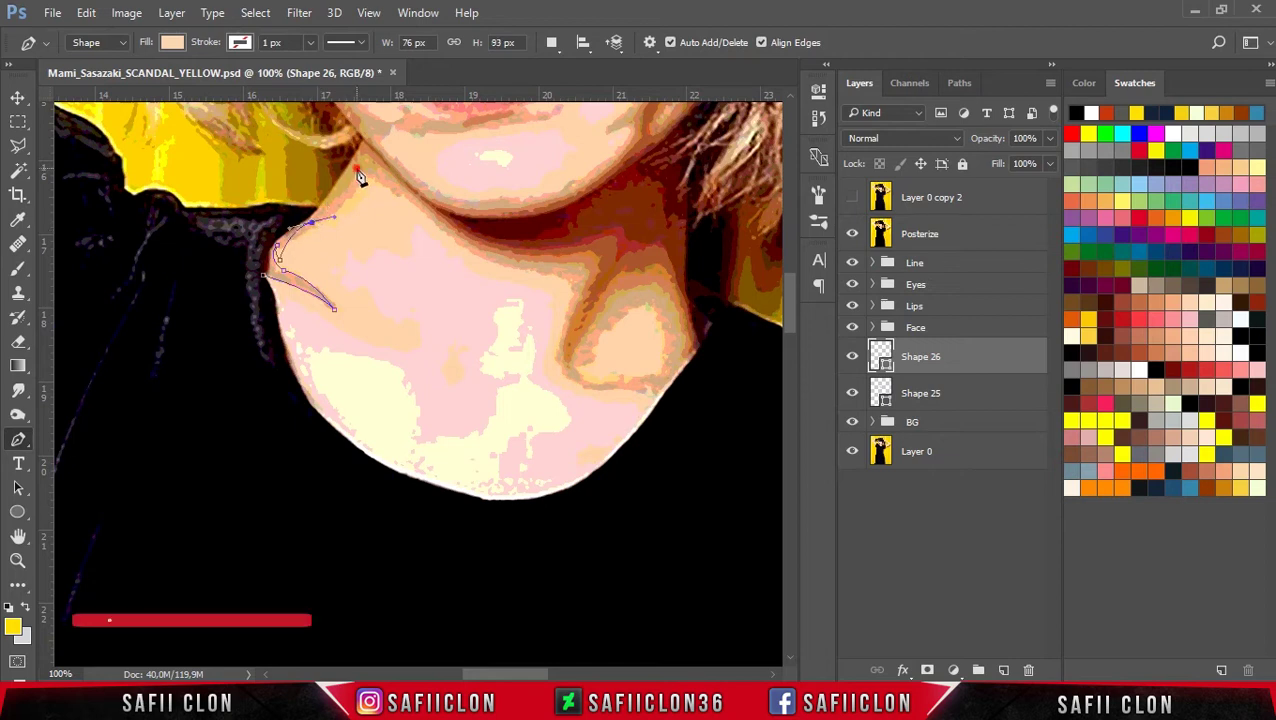
drag(386, 173, 393, 178)
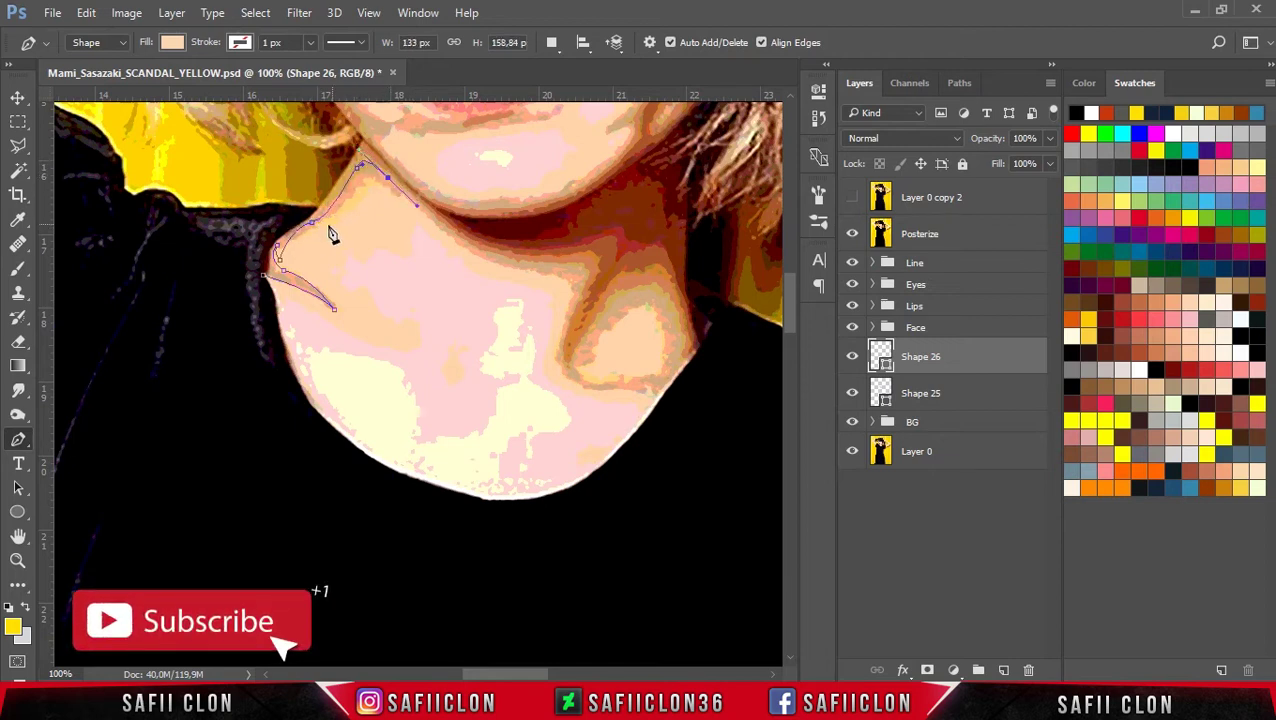
drag(313, 228, 360, 182)
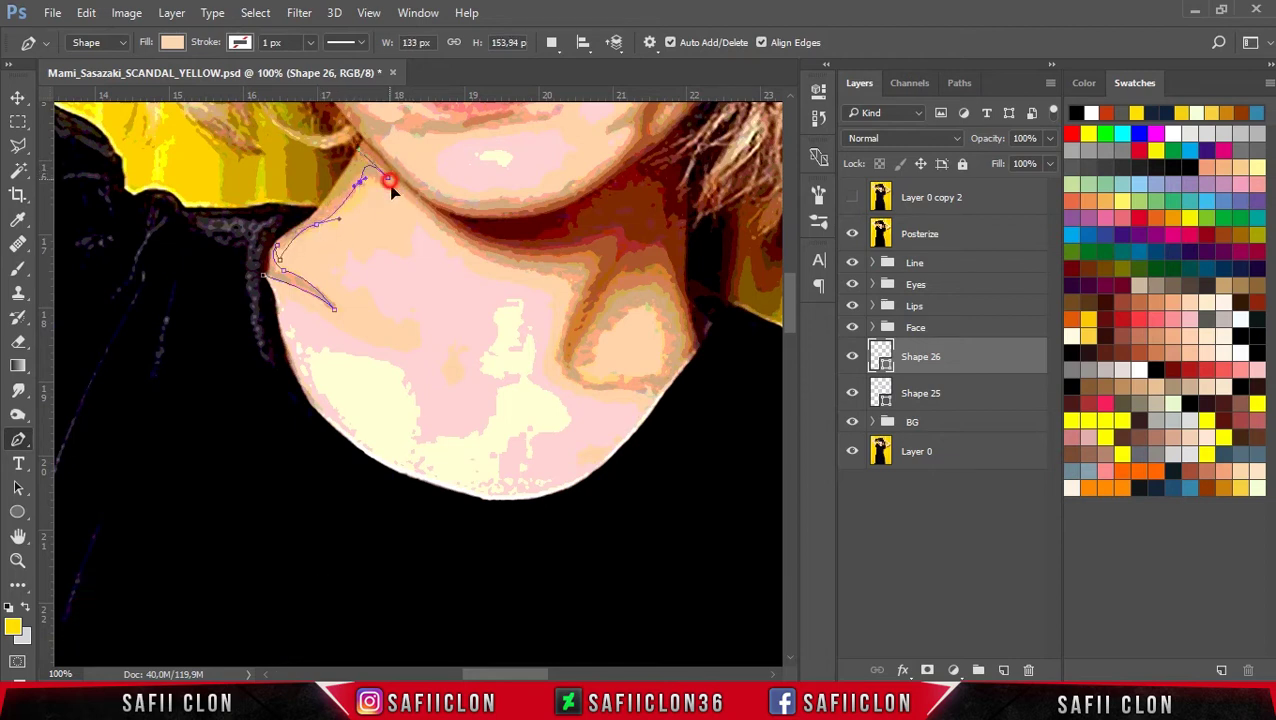
Step: Continue the path along the jaw shadow and around the face, close it, and hide Posterize
click(318, 225)
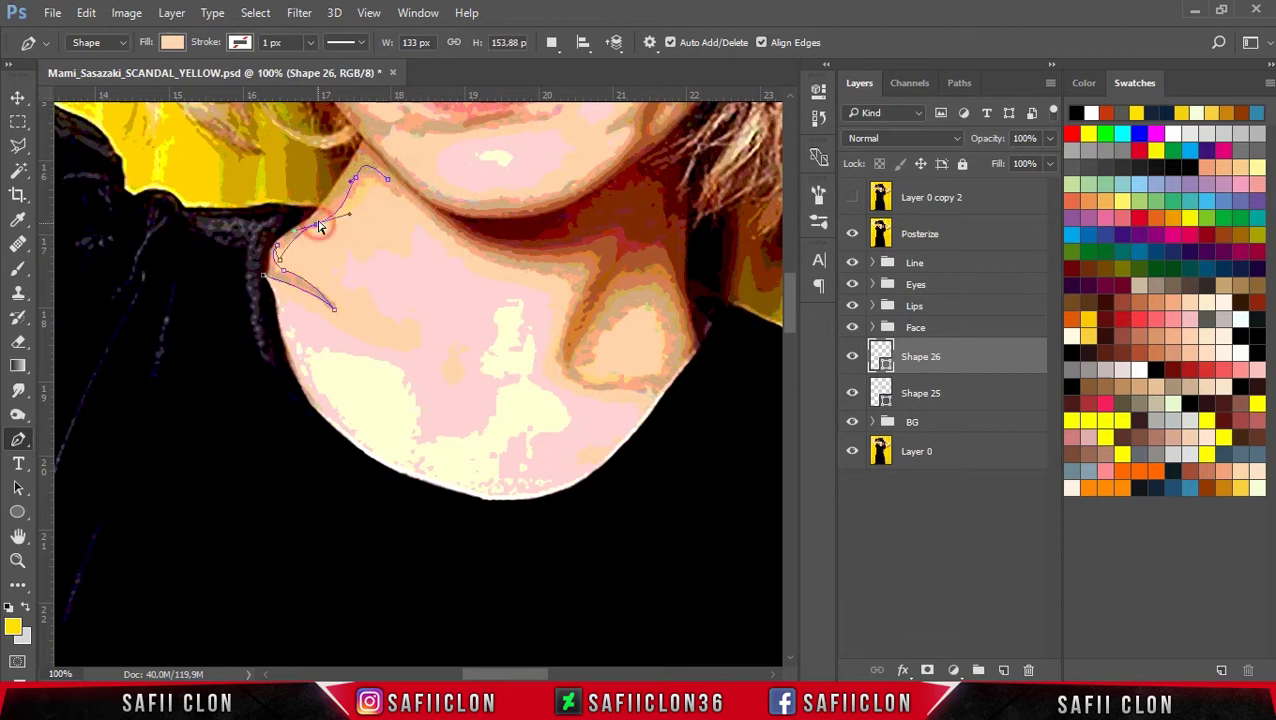
drag(514, 264, 605, 240)
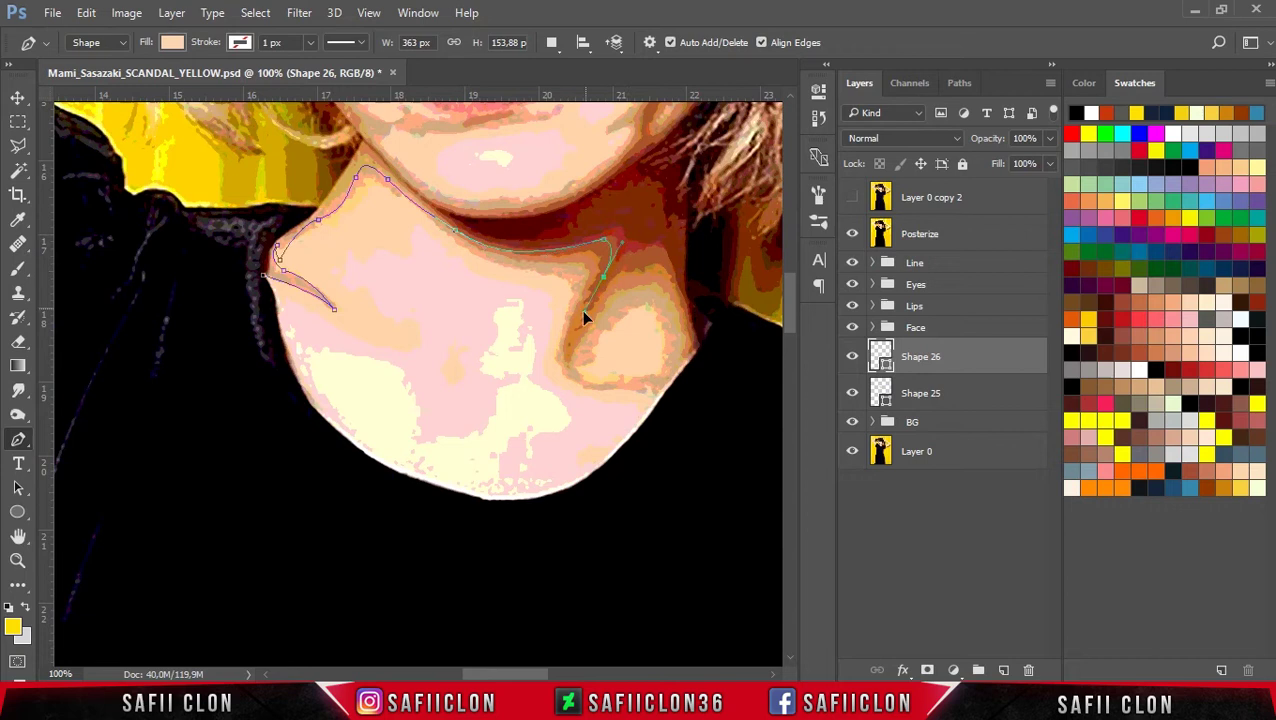
drag(699, 355, 711, 354)
key(ctrl+minus)
drag(620, 178, 528, 175)
drag(357, 160, 303, 162)
click(210, 200)
click(258, 305)
click(320, 307)
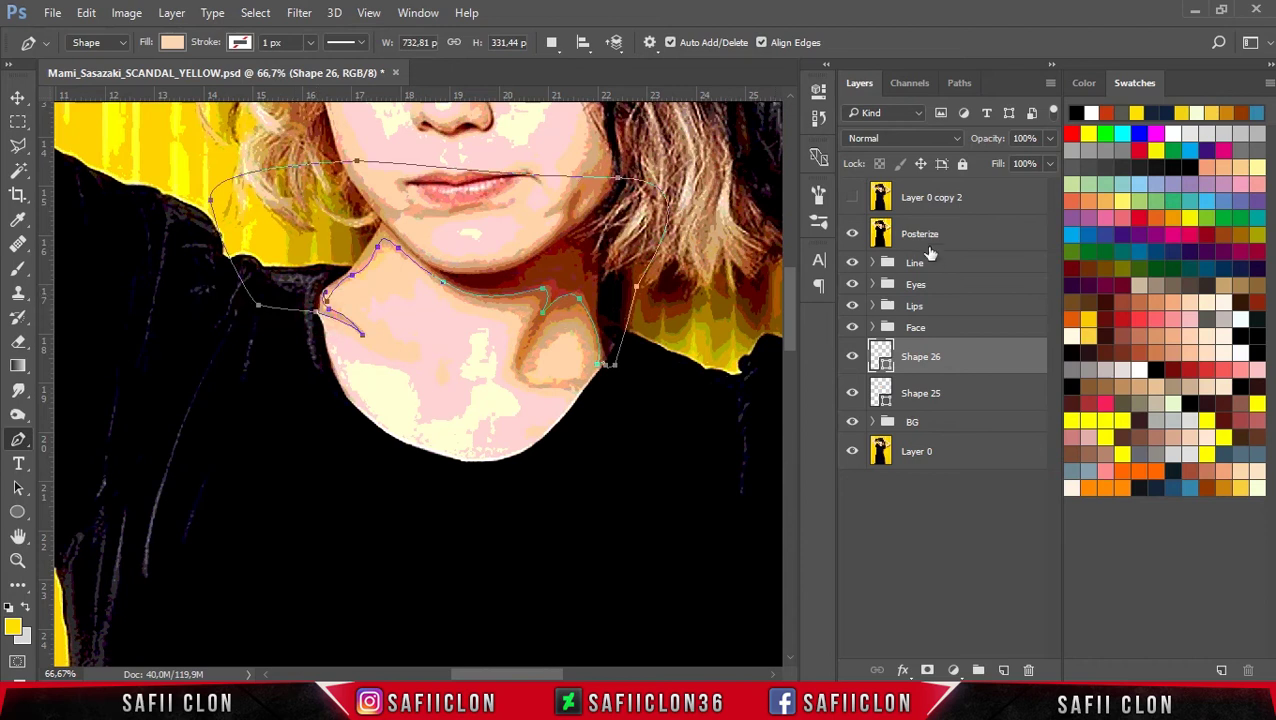
click(852, 236)
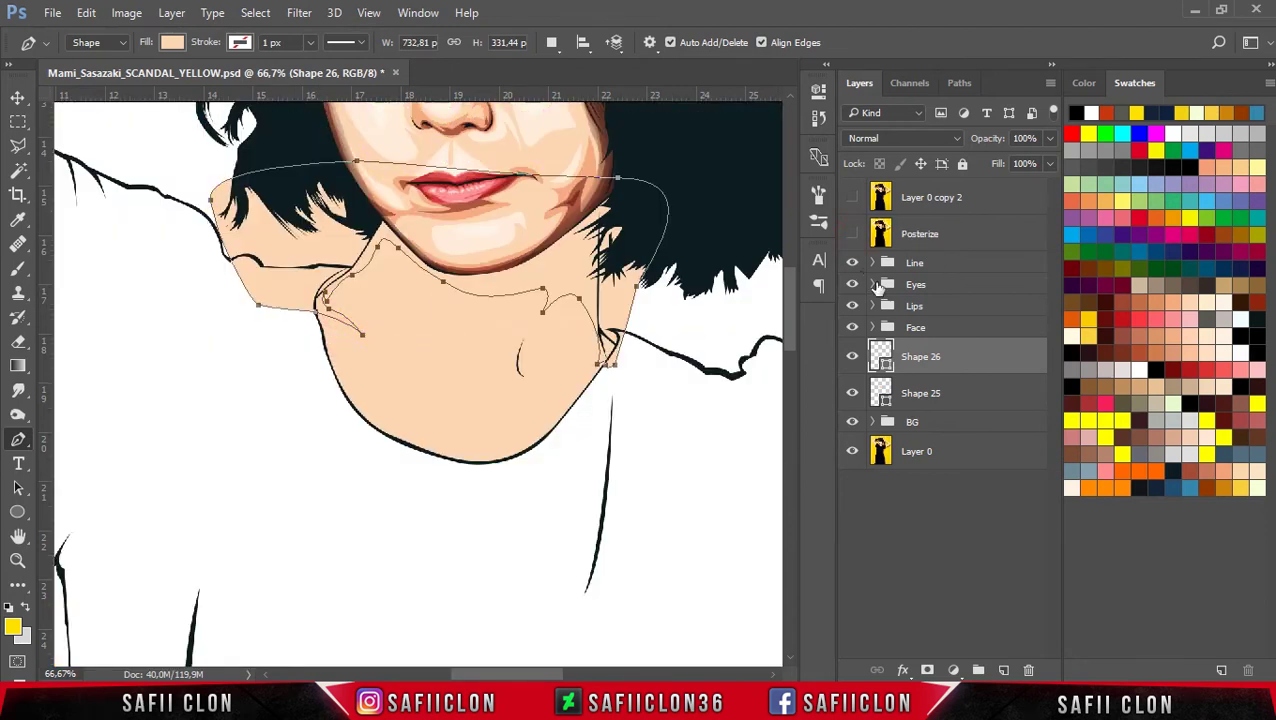
Step: Clip Shape 26 to the Shape 25 neck layer and bring up its fill Color Picker
right_click(979, 361)
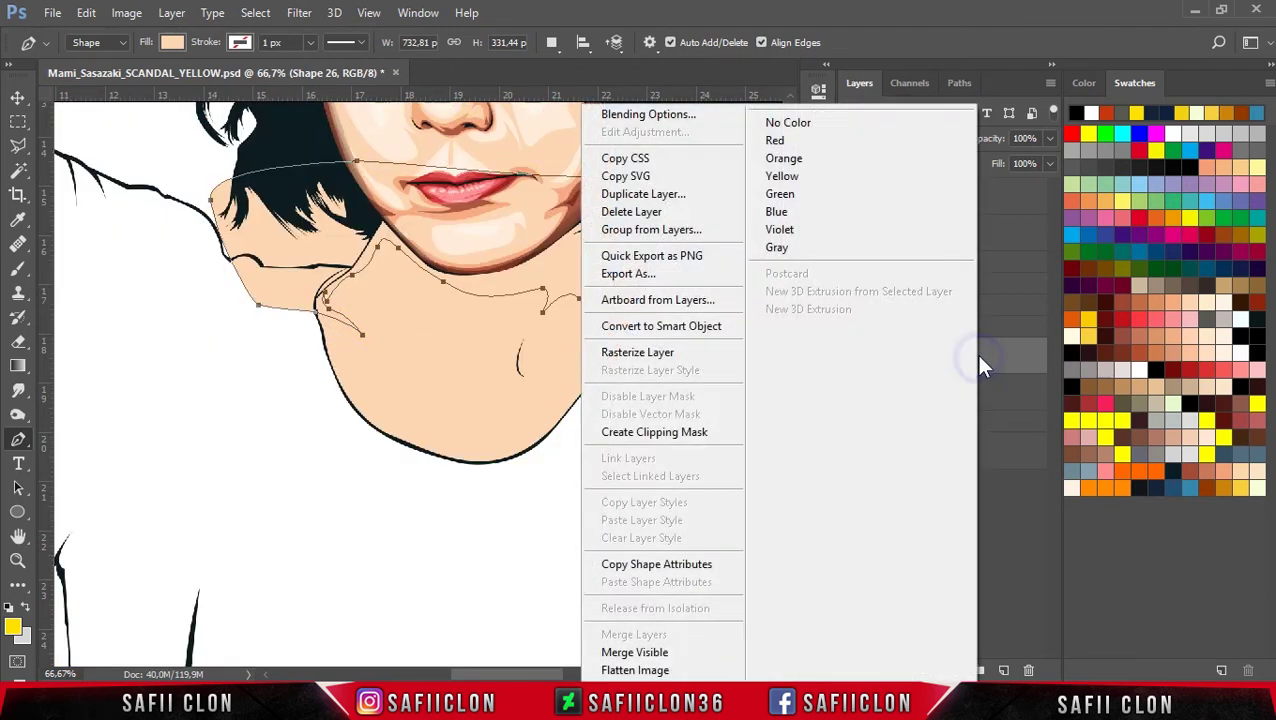
click(690, 436)
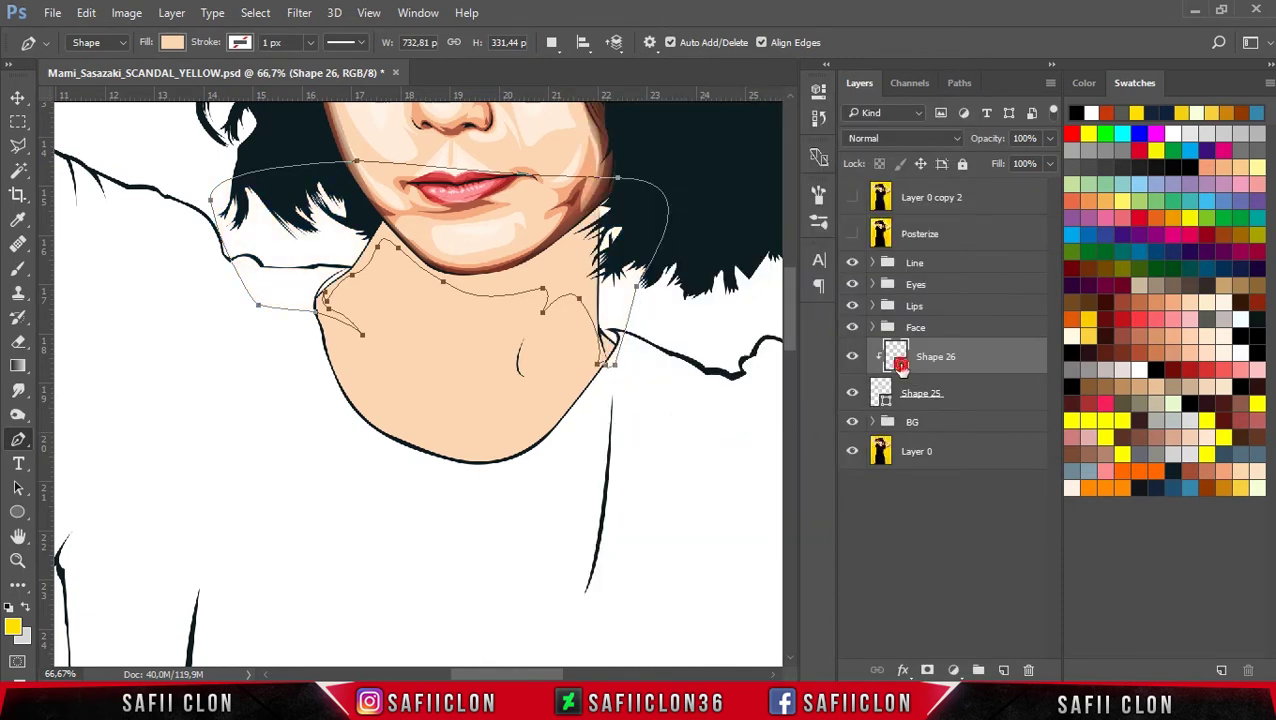
double_click(897, 358)
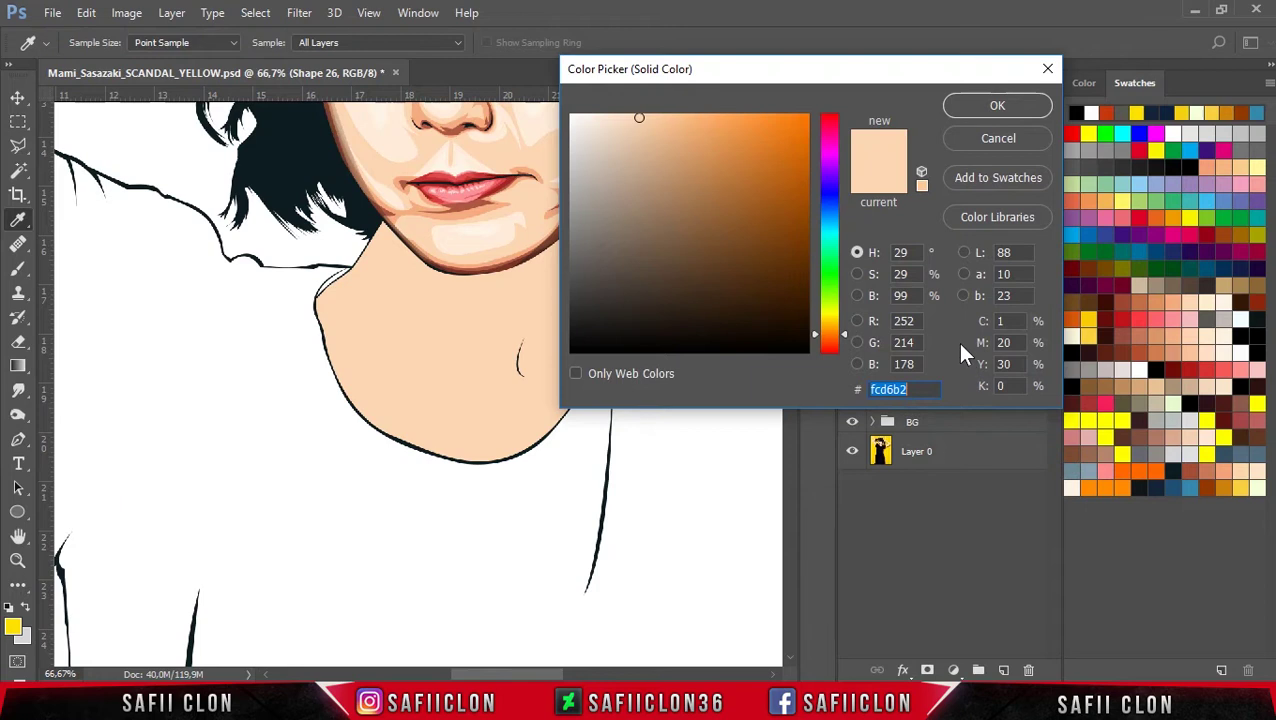
Step: Fill Shape 26 with dark brown c26d46, show the Posterize reference again, and zoom in
click(1145, 299)
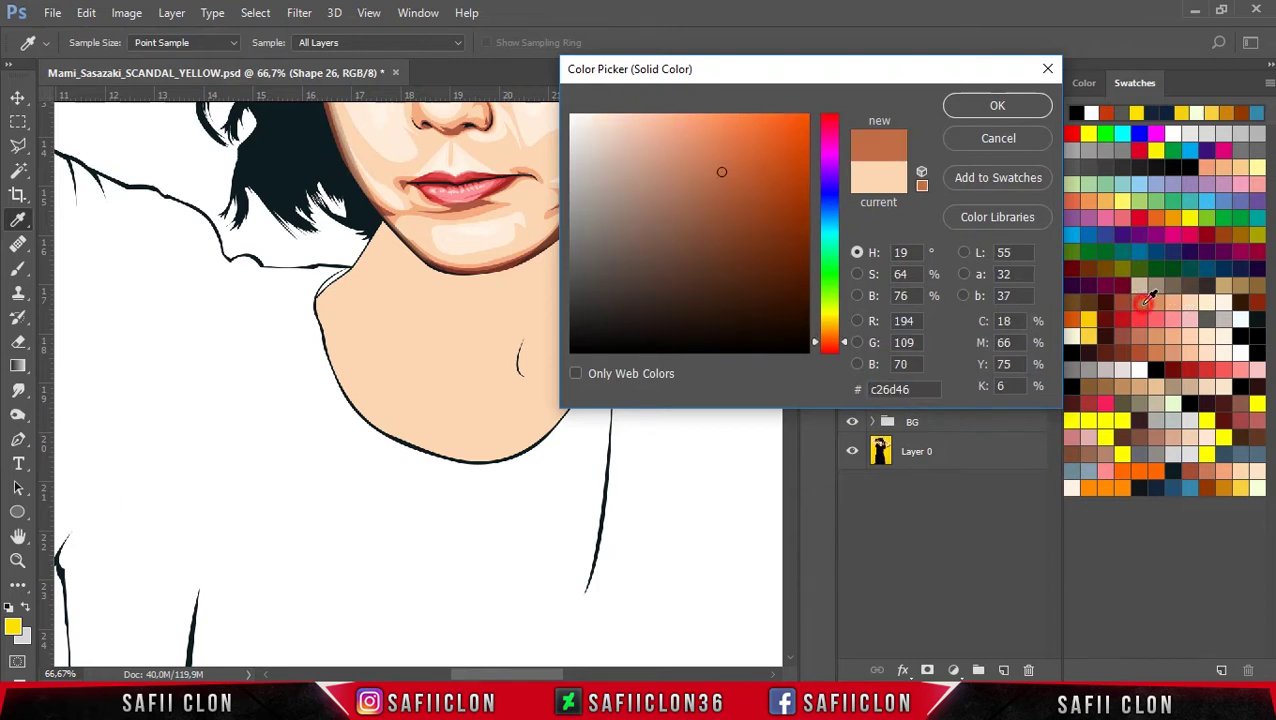
click(956, 110)
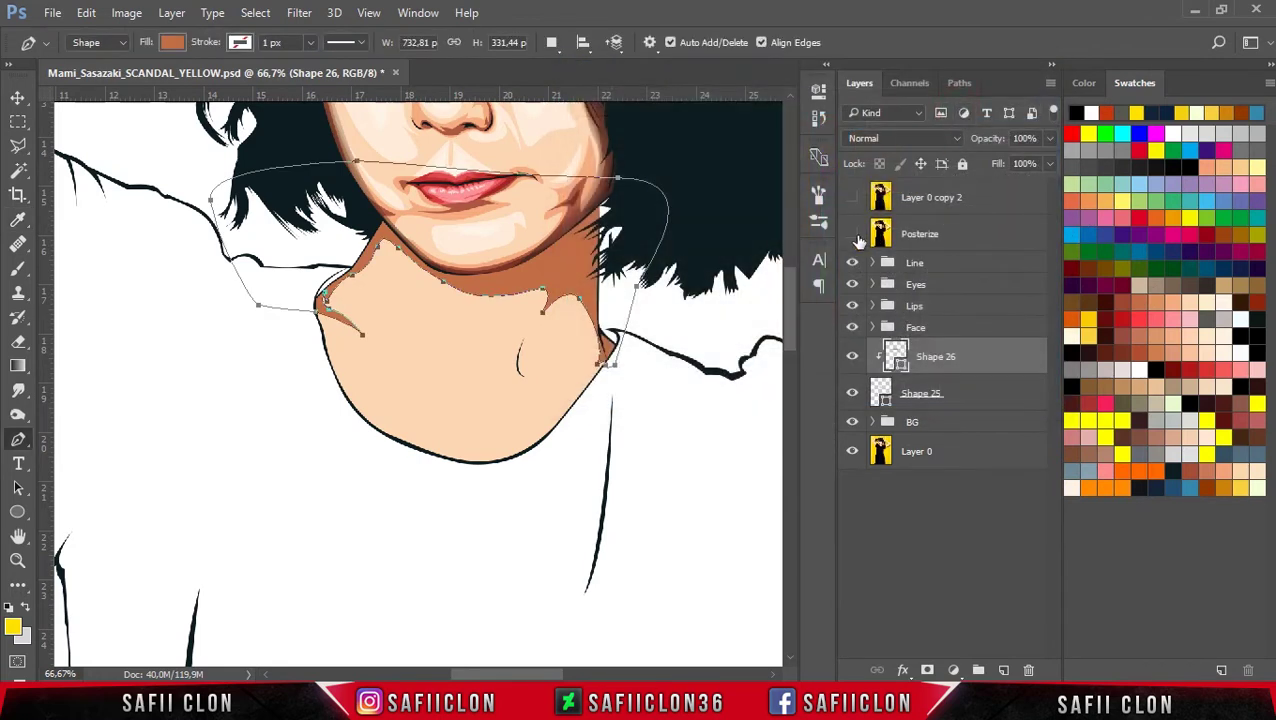
click(853, 234)
key(ctrl+plus)
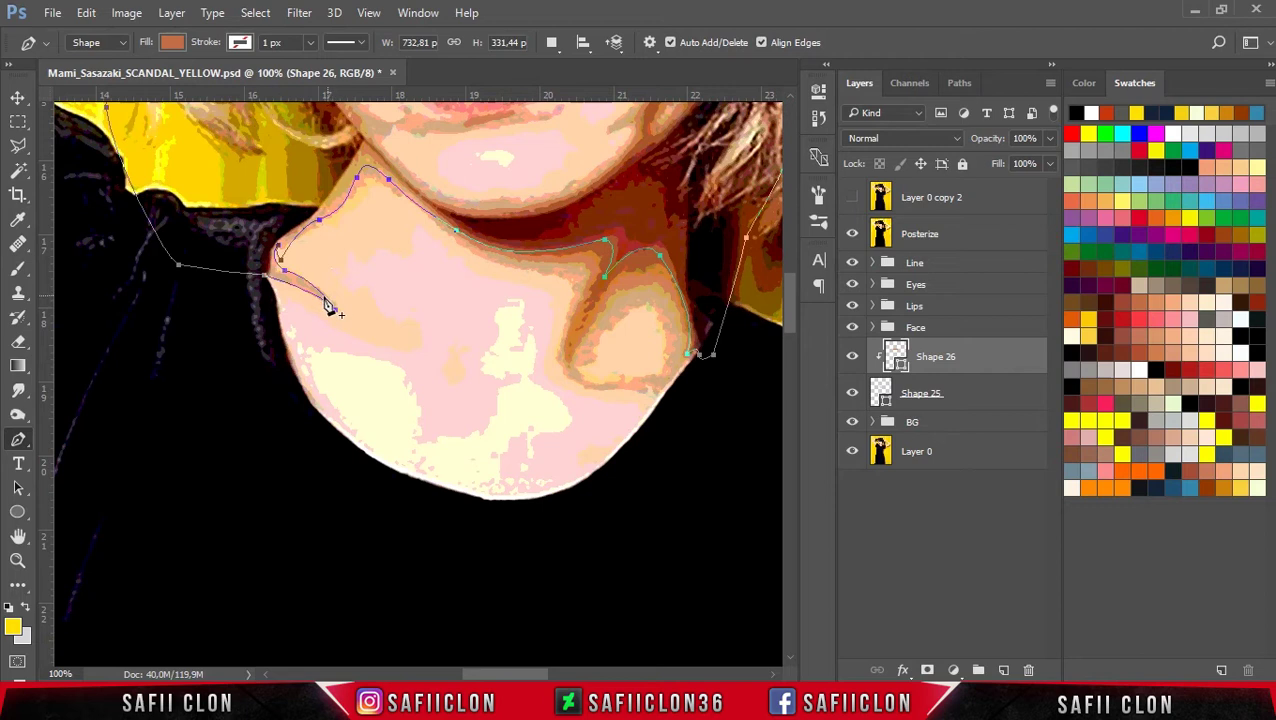
Step: Commit Shape 26 and start Shape 27 with curved anchors along the jaw shadow toward the chin
click(284, 249)
key(Return)
click(283, 241)
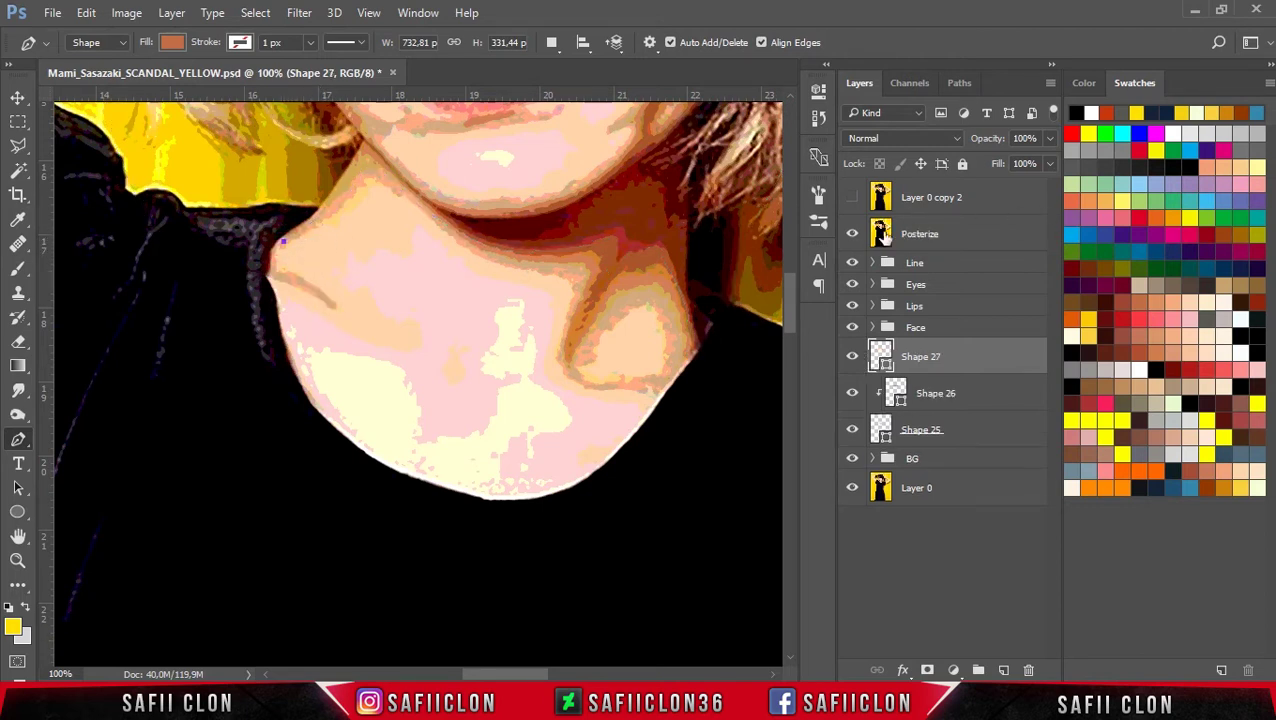
click(855, 235)
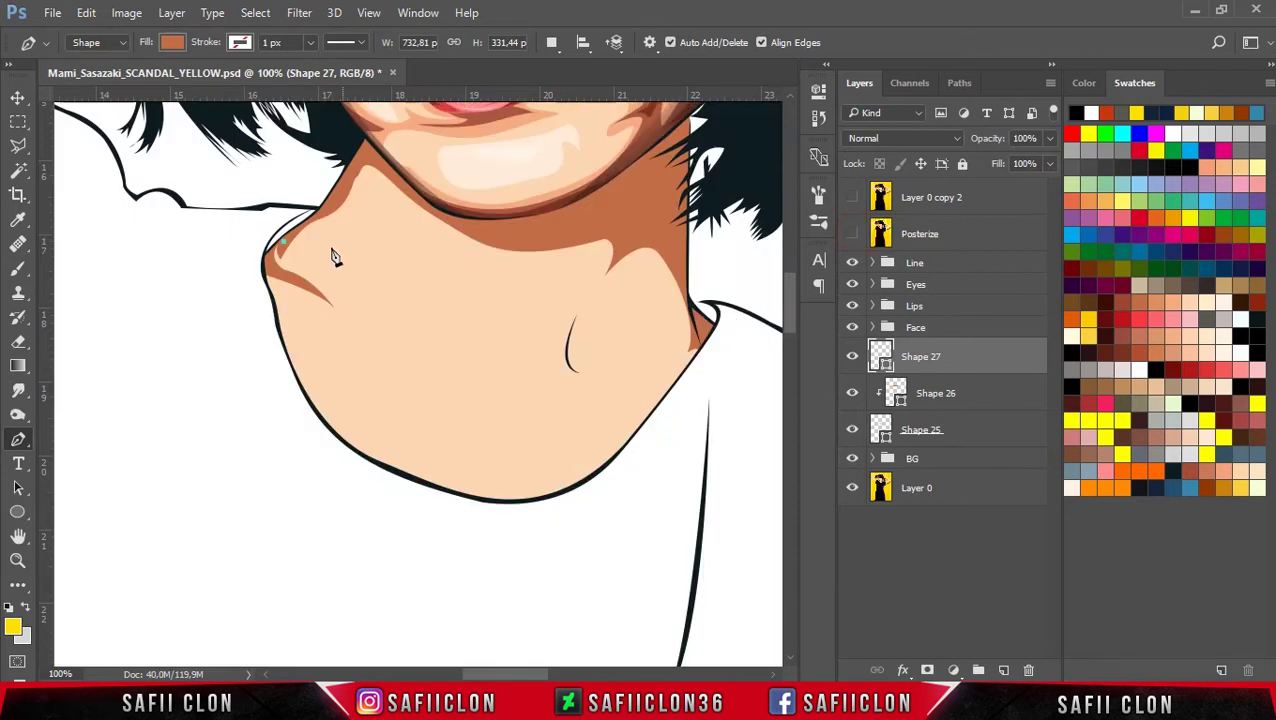
drag(302, 237, 311, 231)
drag(369, 177, 400, 198)
click(852, 233)
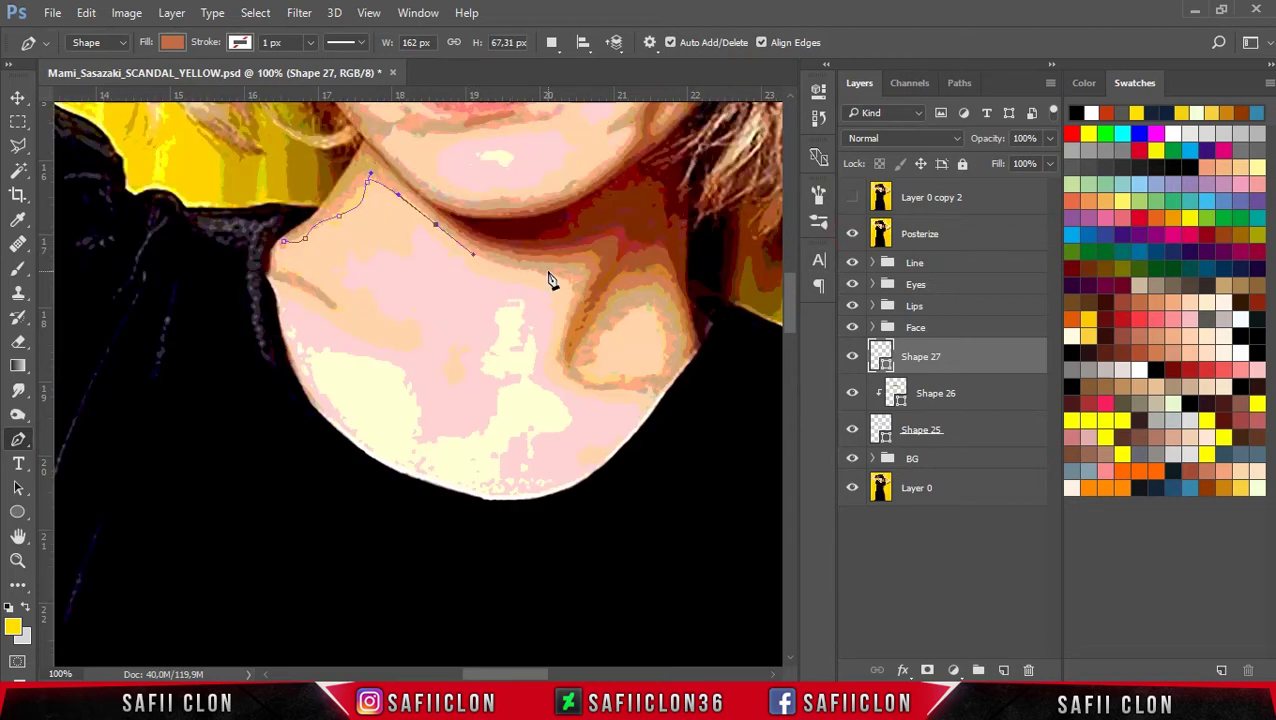
Step: Curve the Shape 27 path along the jaw and down the right side of the neck
drag(567, 273, 622, 273)
drag(567, 333, 565, 390)
drag(622, 273, 605, 269)
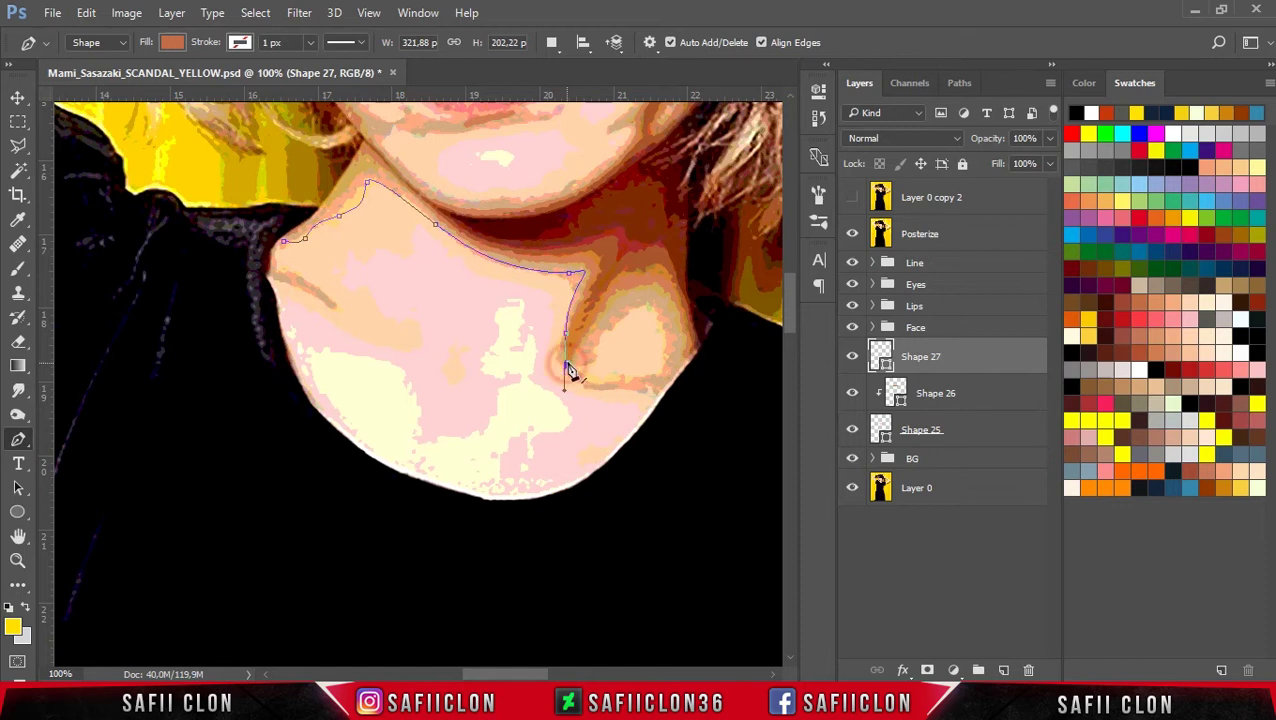
alt+click(565, 333)
drag(566, 334, 570, 362)
drag(632, 290, 666, 292)
drag(676, 366, 663, 415)
click(852, 233)
click(852, 233)
Step: Add corners above the jaw, arch the path over the chin, close it, and hide Posterize
click(719, 358)
click(730, 293)
click(726, 108)
drag(430, 140, 340, 160)
drag(270, 275, 255, 345)
click(283, 378)
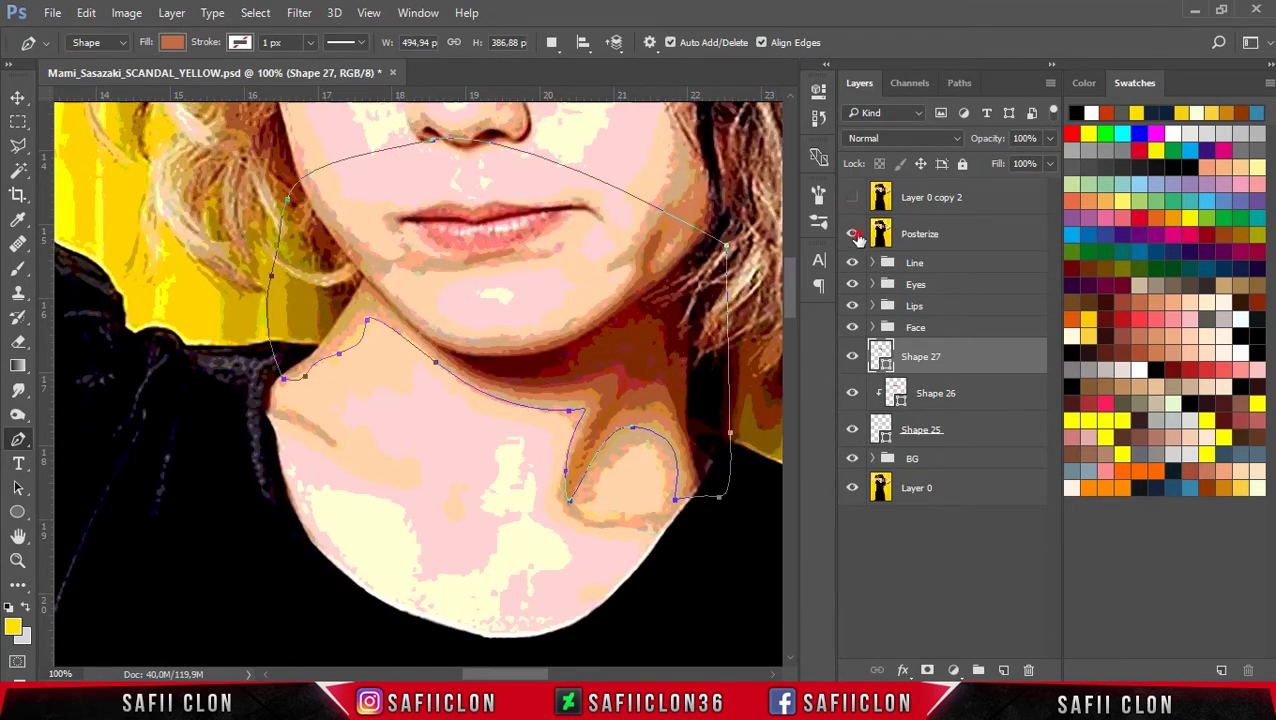
click(853, 234)
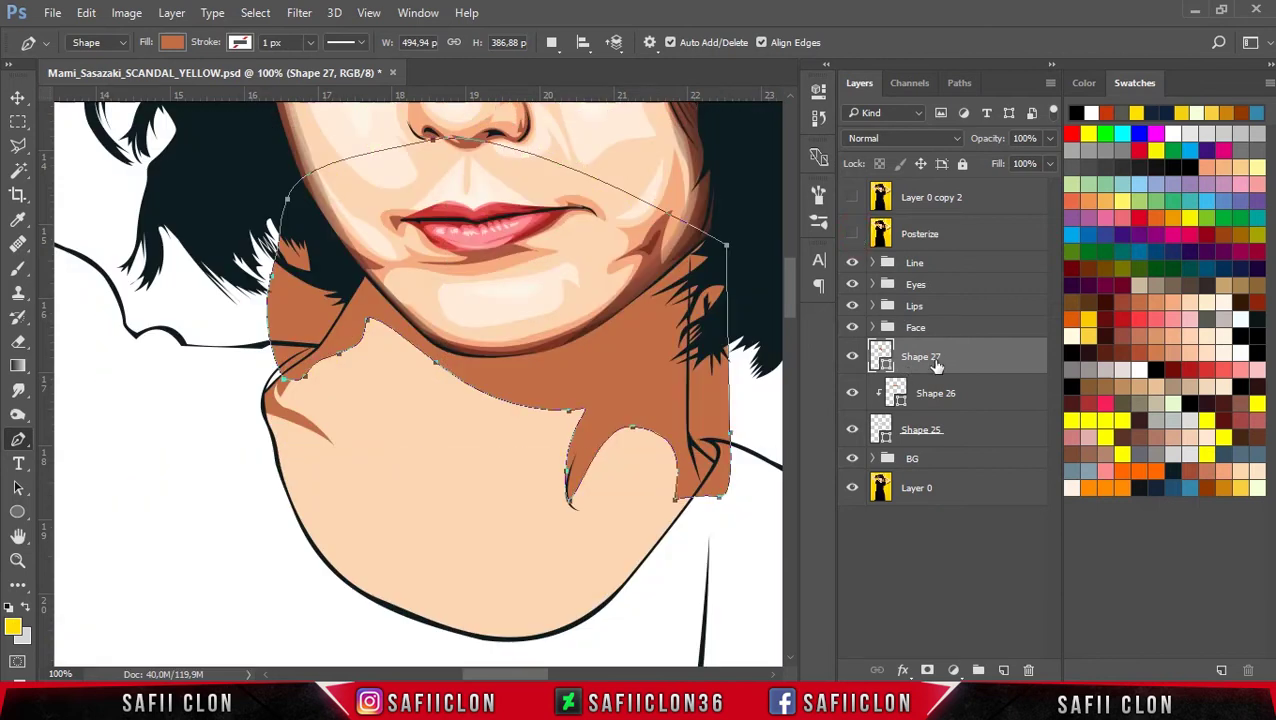
Step: Clip Shape 27 to the layer below and move it beneath Shape 26
right_click(935, 367)
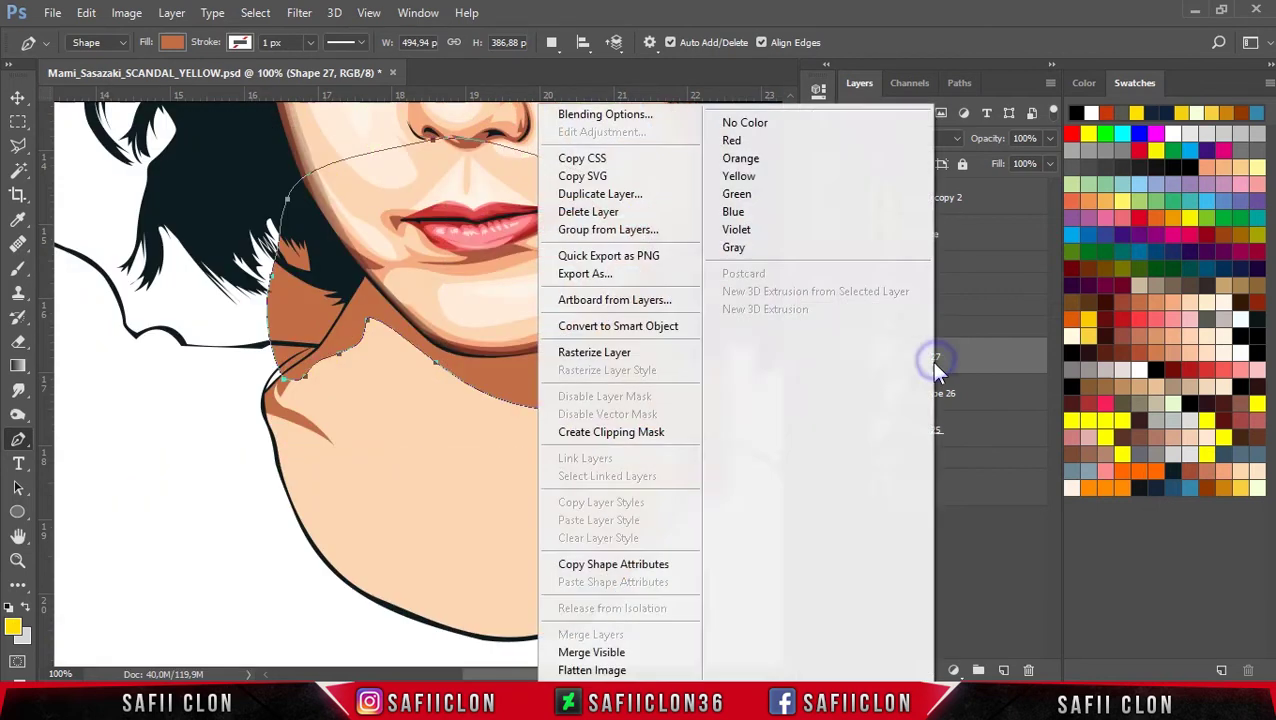
click(632, 435)
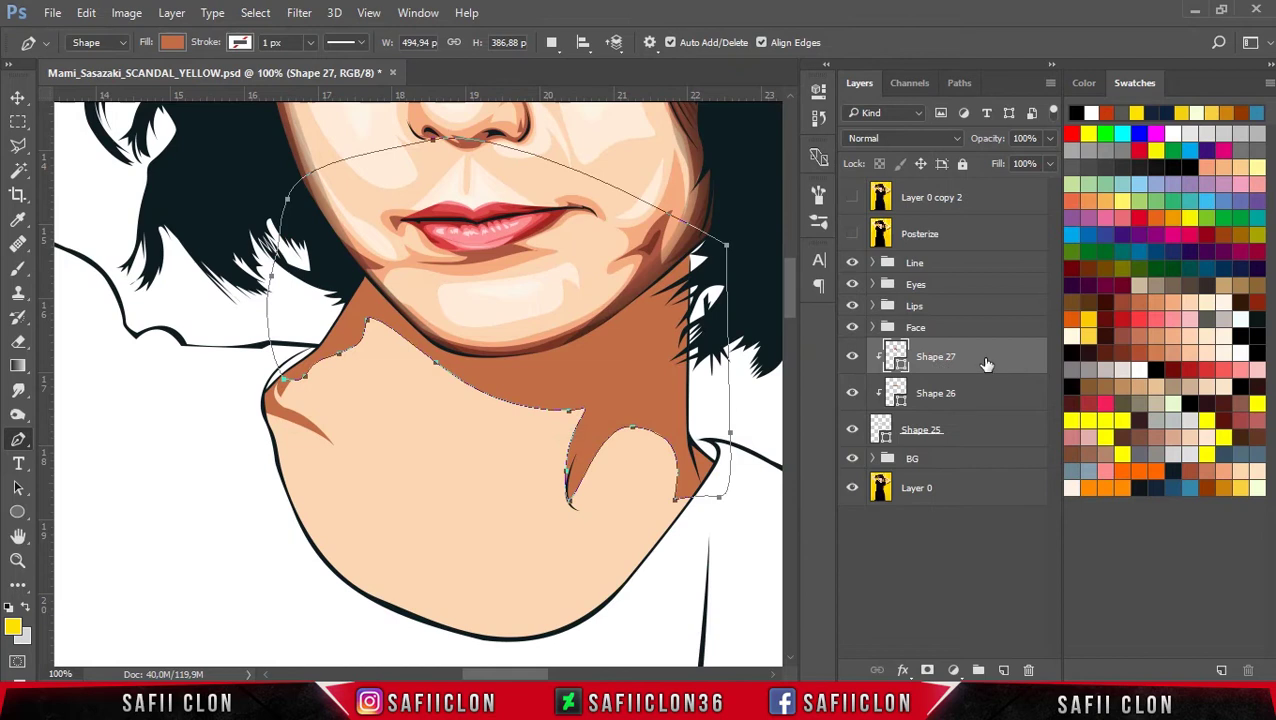
click(853, 359)
click(853, 358)
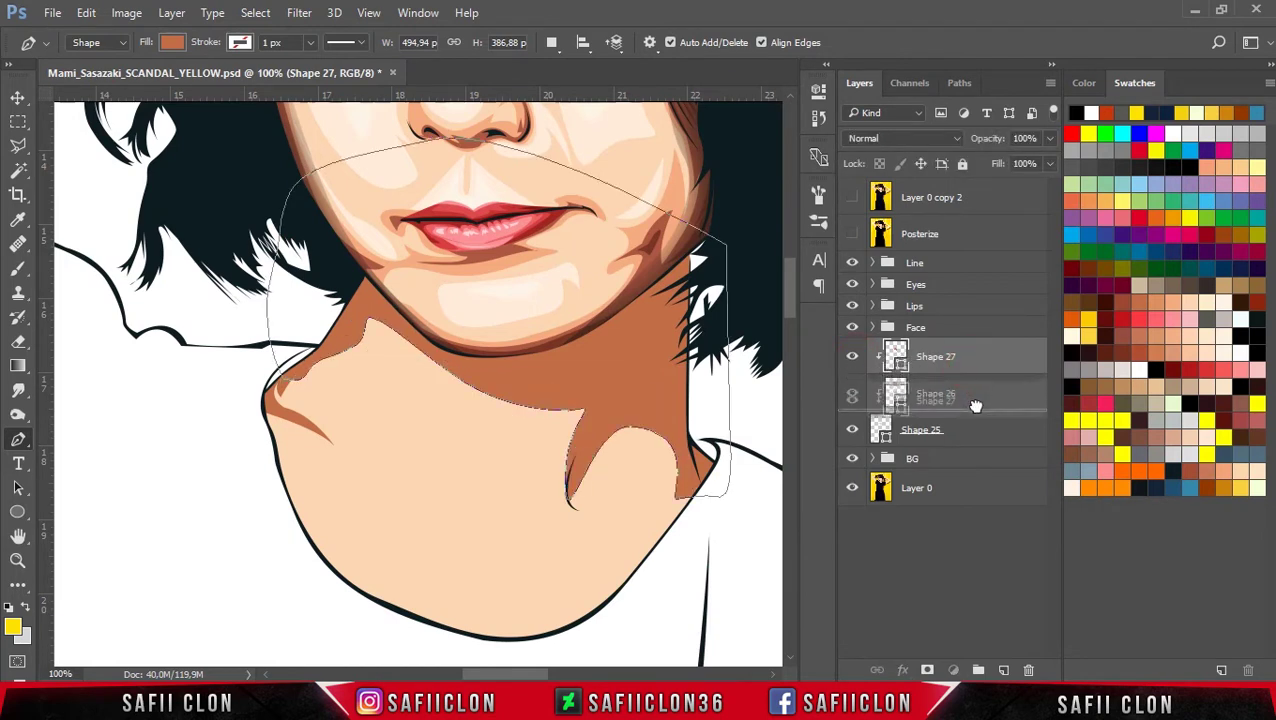
drag(967, 365, 978, 412)
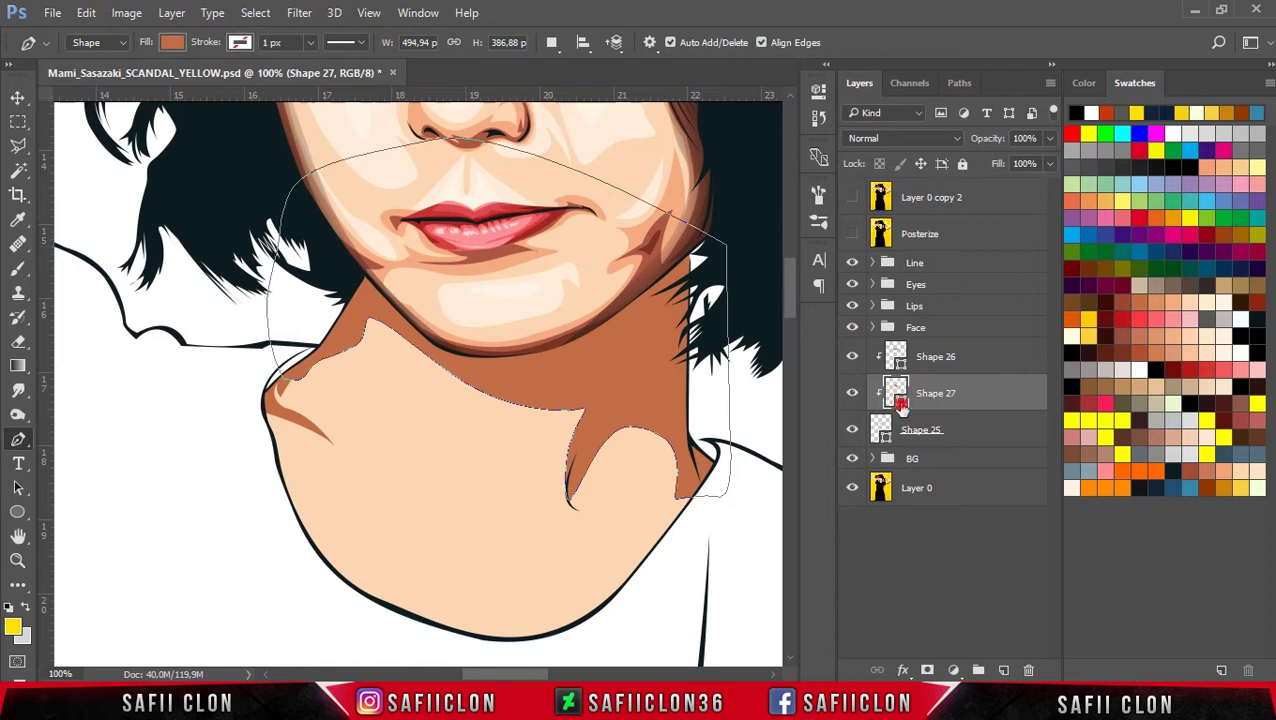
Step: Fill Shape 27 with tan dd915f and pull its lower shadow anchor down
double_click(897, 394)
click(1165, 297)
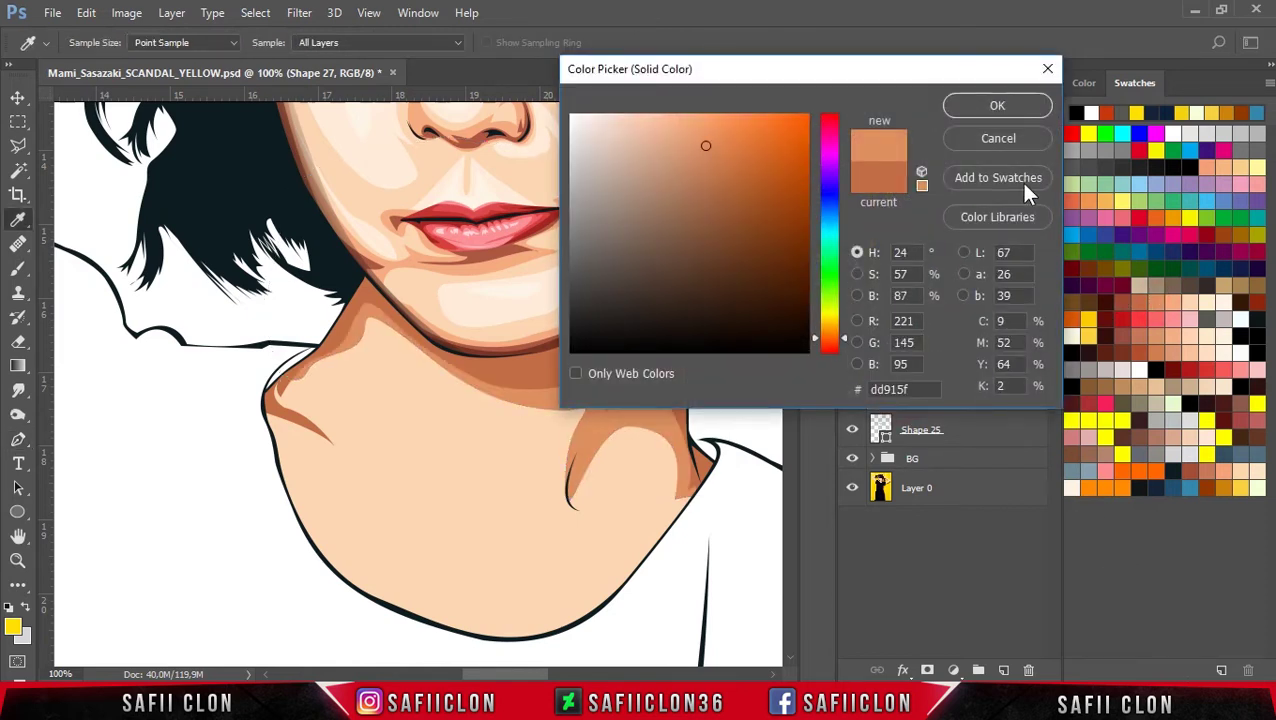
click(1010, 108)
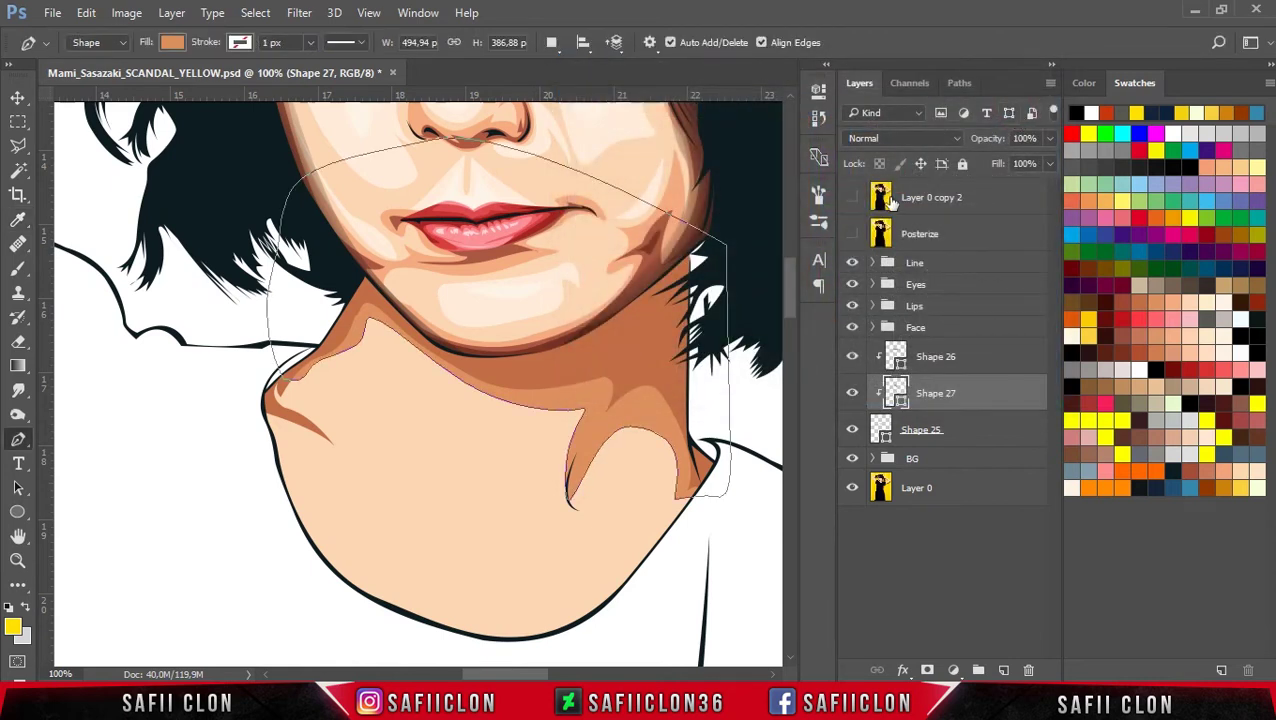
click(852, 234)
click(852, 234)
ctrl+click(567, 456)
drag(568, 473, 569, 500)
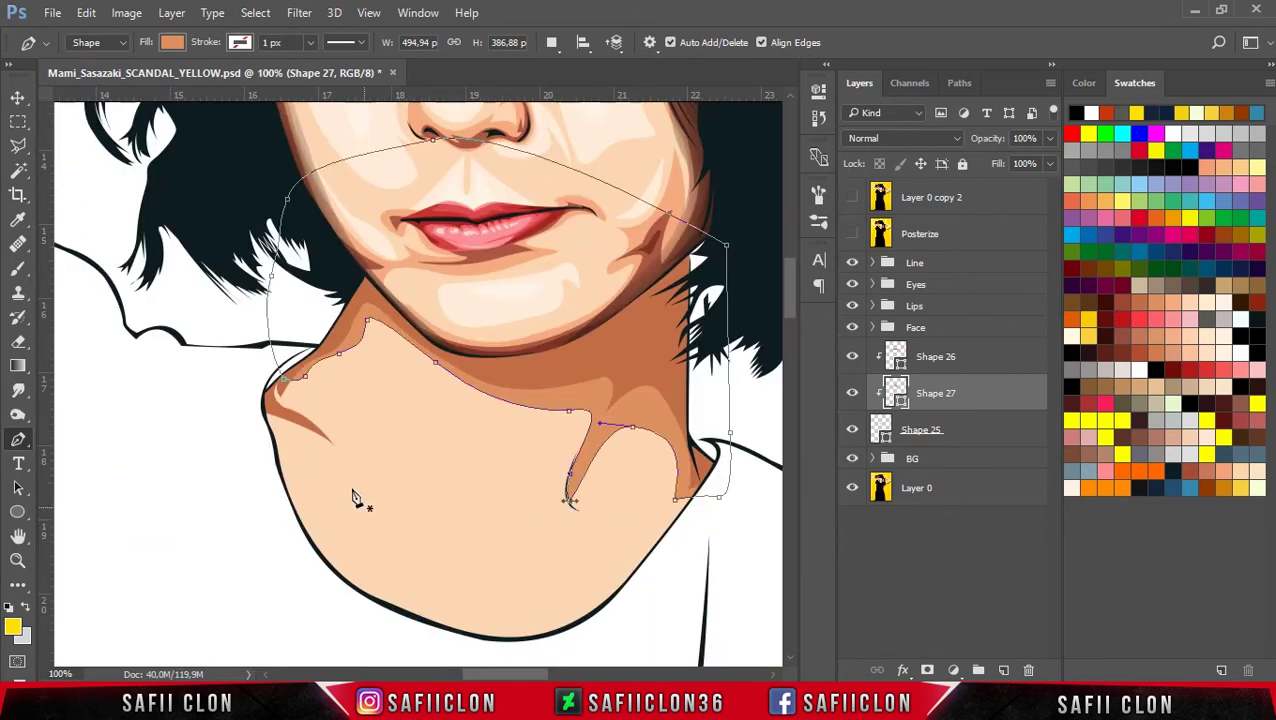
click(985, 433)
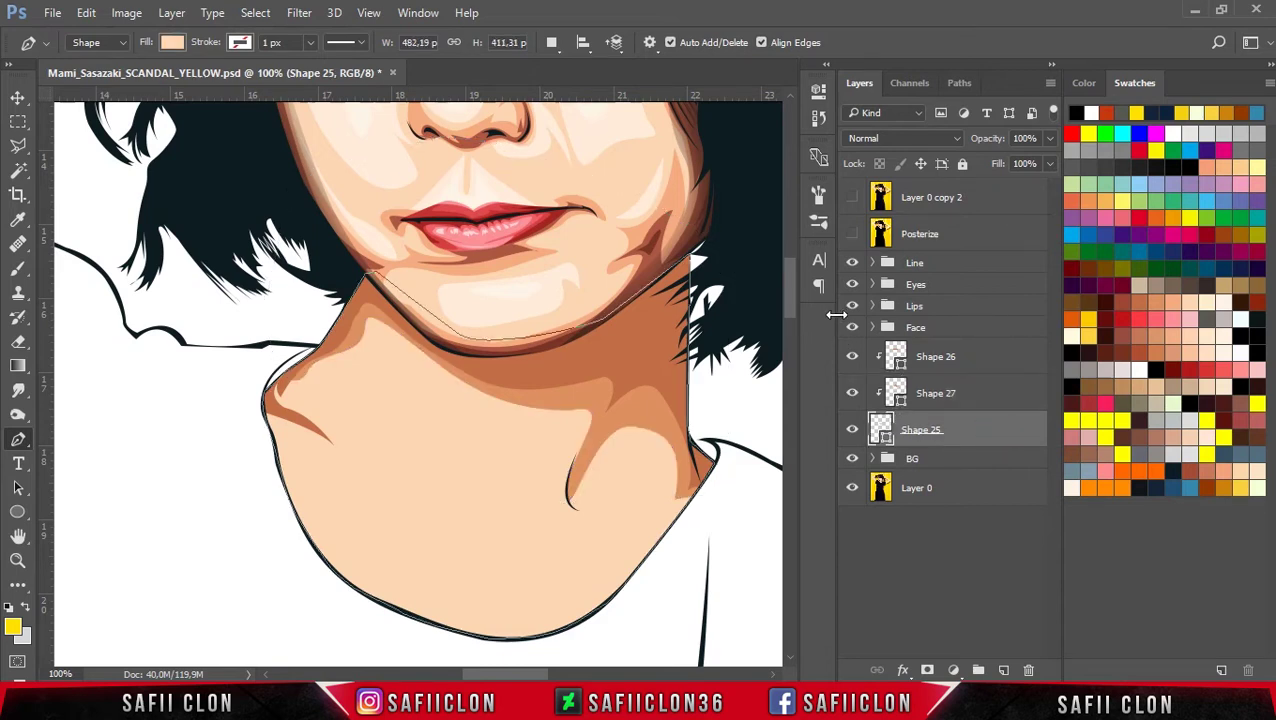
Step: Show Posterize and start Shape 28 with curved anchors up the neck and along the jaw shadow
click(852, 236)
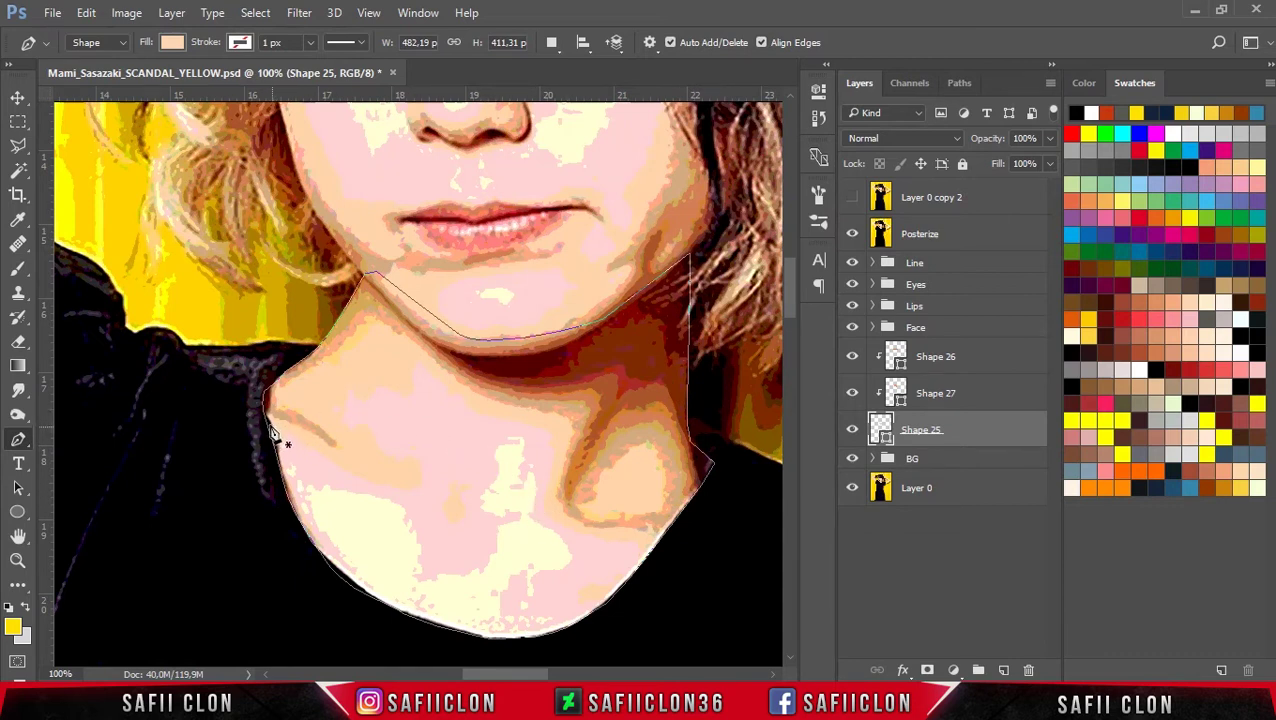
click(265, 424)
drag(355, 464, 406, 503)
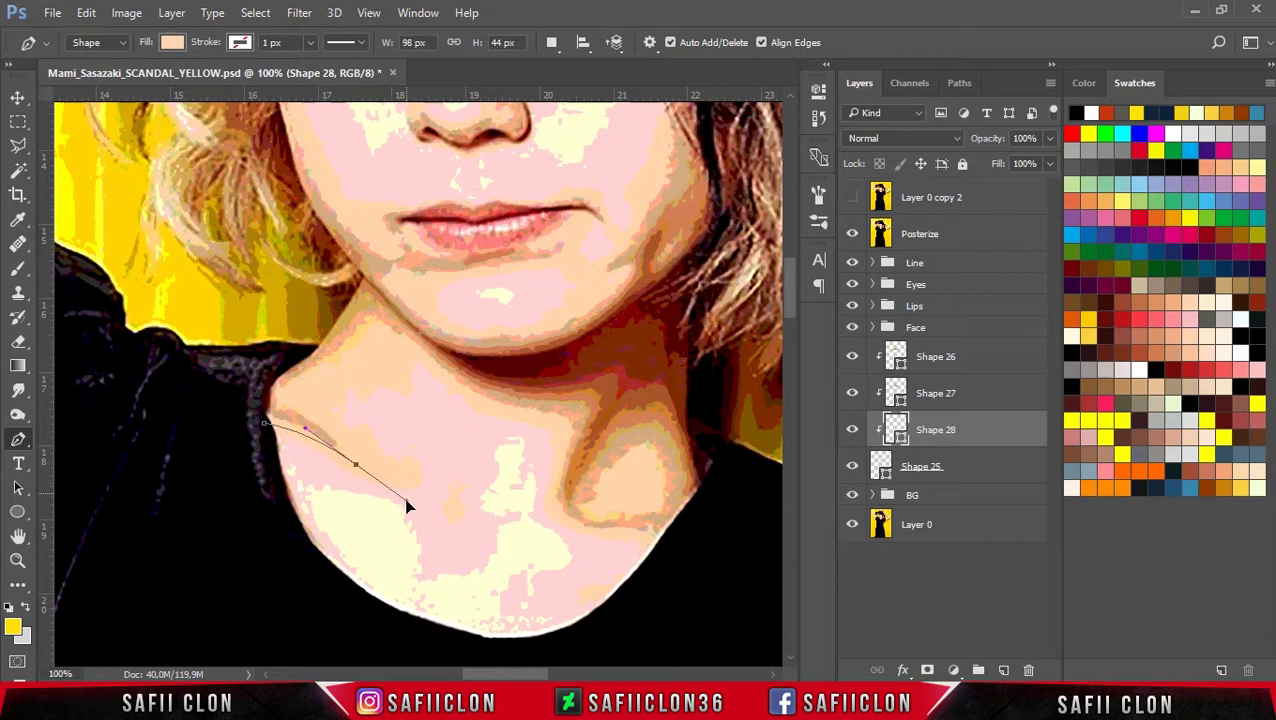
alt+click(357, 466)
mouse_move(256, 377)
mouse_down()
mouse_move(343, 431)
mouse_move(313, 380)
mouse_move(372, 341)
mouse_up()
mouse_move(453, 385)
mouse_down()
mouse_move(521, 443)
mouse_move(505, 425)
mouse_move(573, 431)
mouse_up()
Step: Trace Shape 28 down the right neck past the collarbone, close it, and hide Posterize
drag(565, 511, 592, 528)
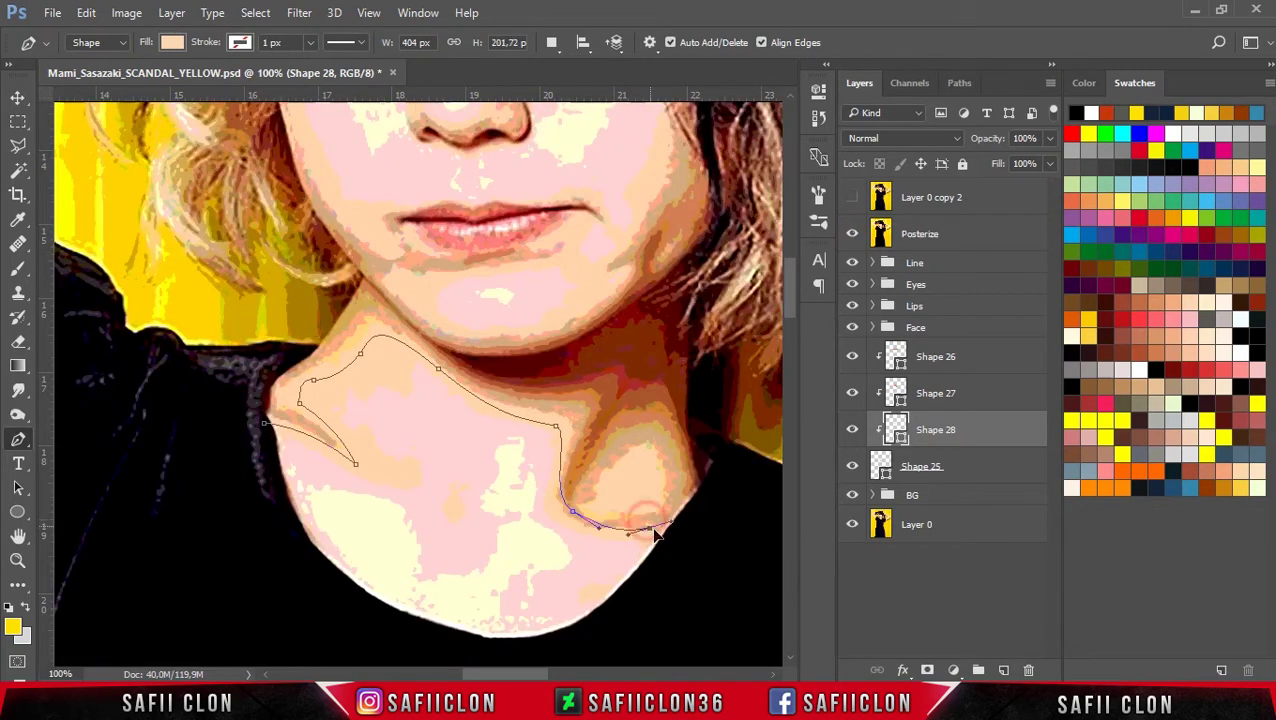
mouse_move(650, 525)
mouse_down()
mouse_move(657, 577)
mouse_move(613, 530)
mouse_up()
drag(664, 458, 668, 481)
click(725, 528)
click(732, 410)
drag(679, 240, 692, 254)
drag(143, 378, 165, 425)
click(265, 425)
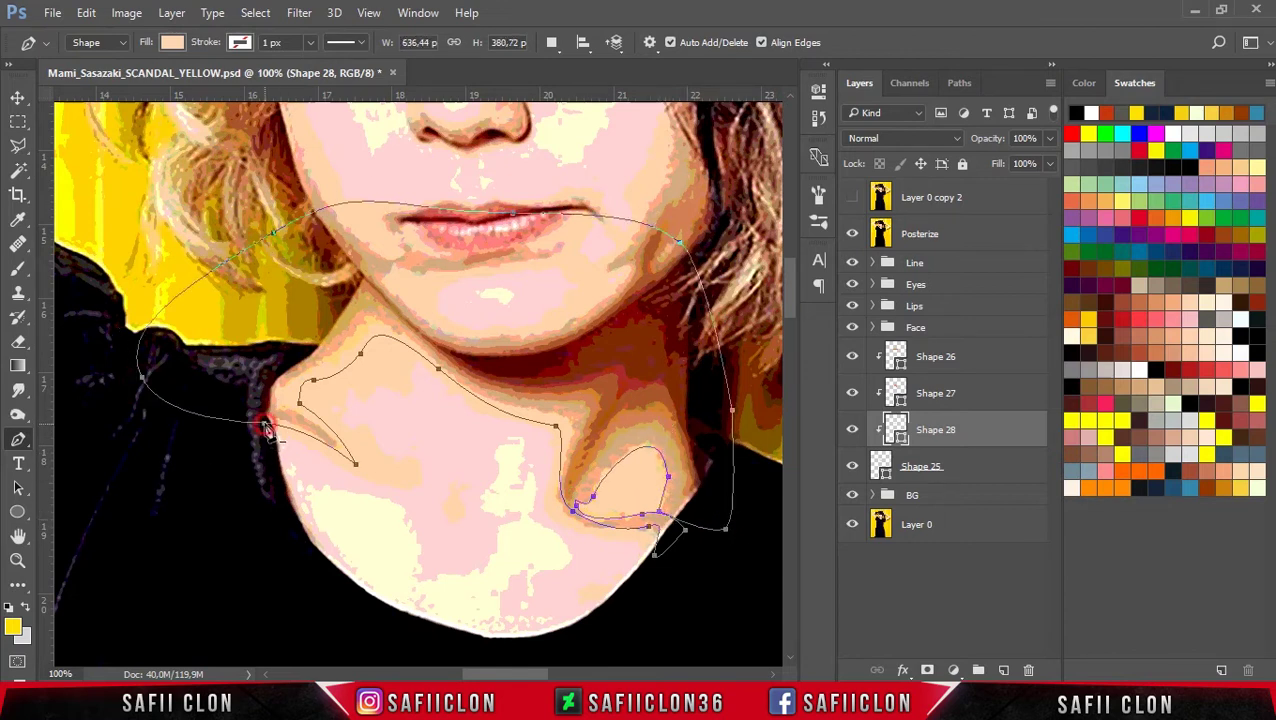
click(856, 234)
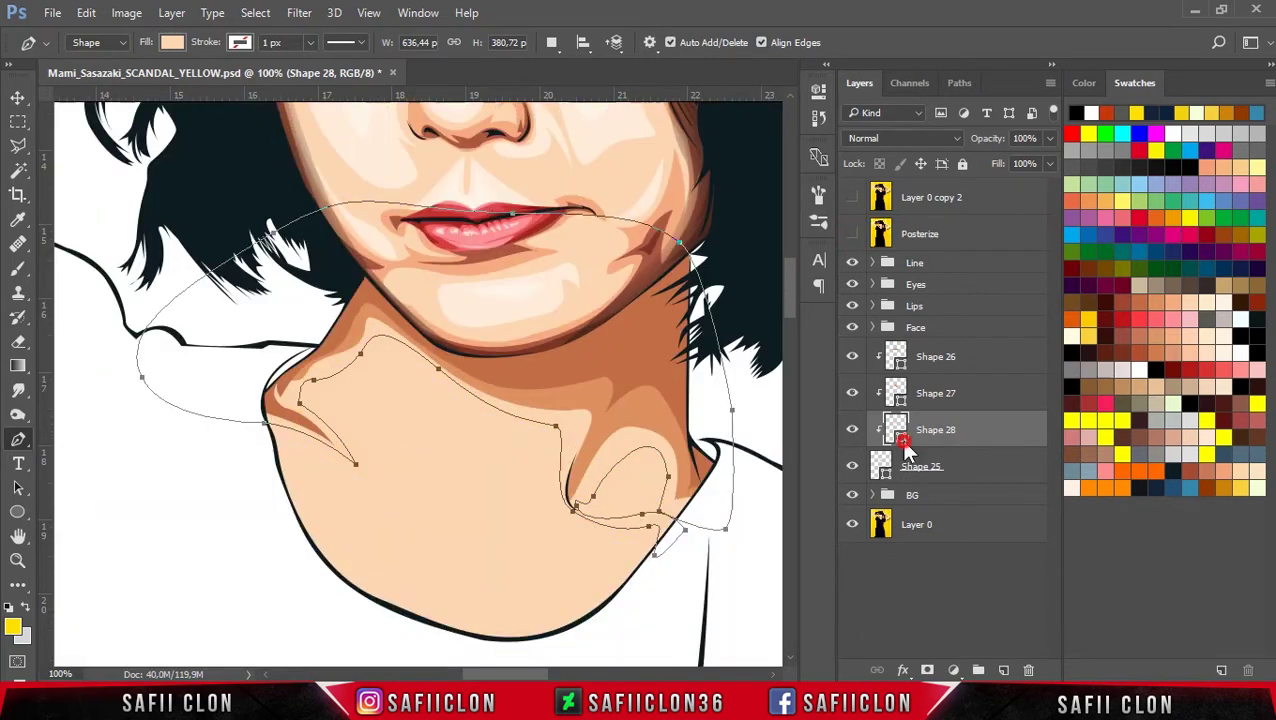
Step: Fill Shape 28 with light peach f5ac81 and hide its path outline
double_click(903, 443)
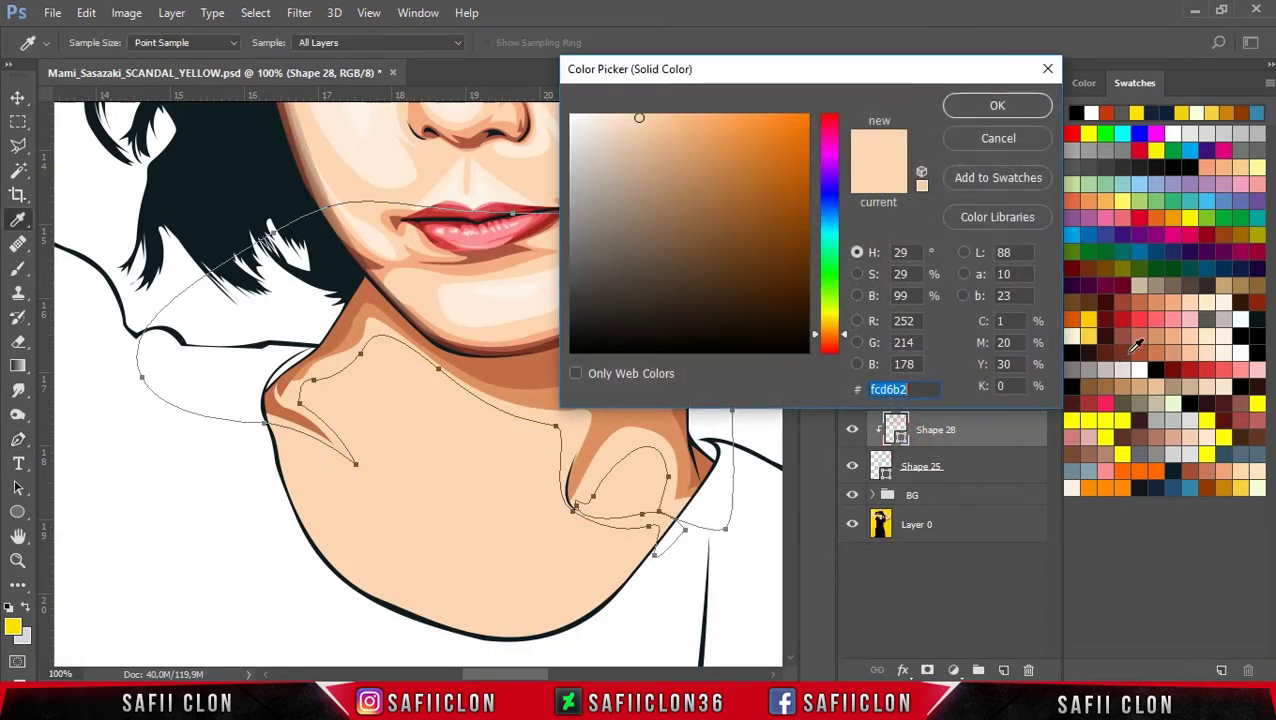
click(1163, 296)
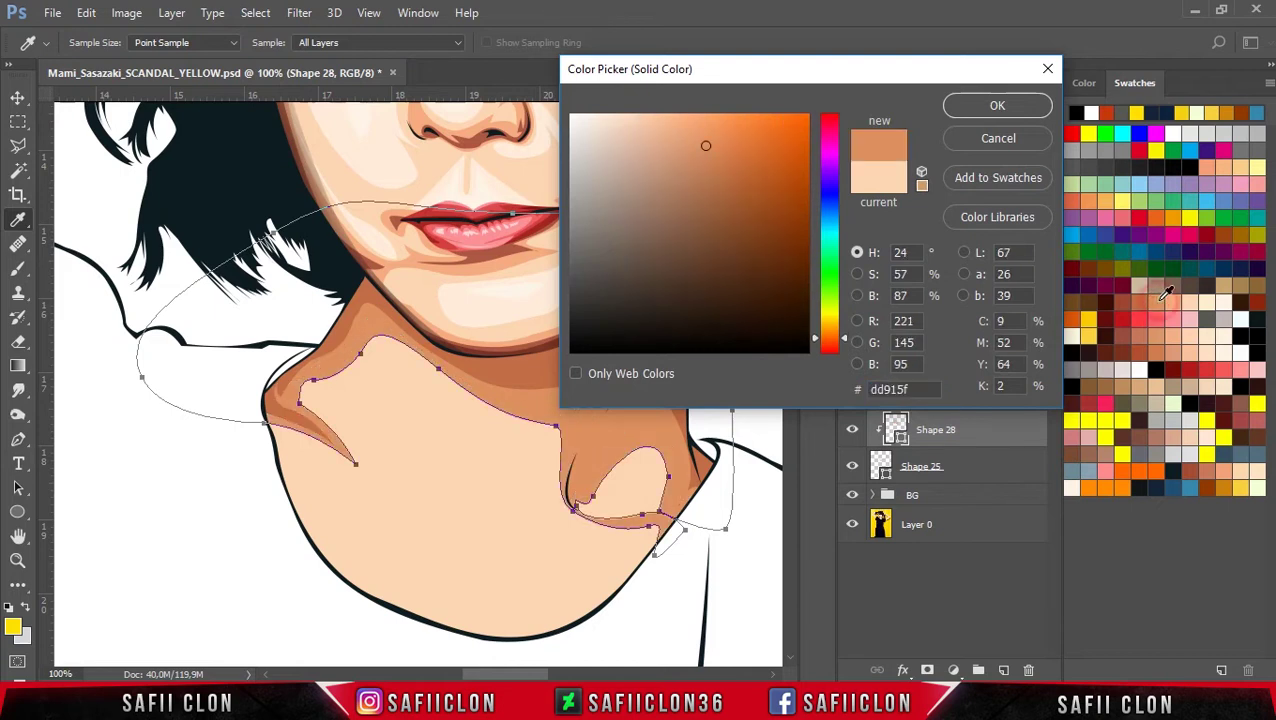
click(1177, 296)
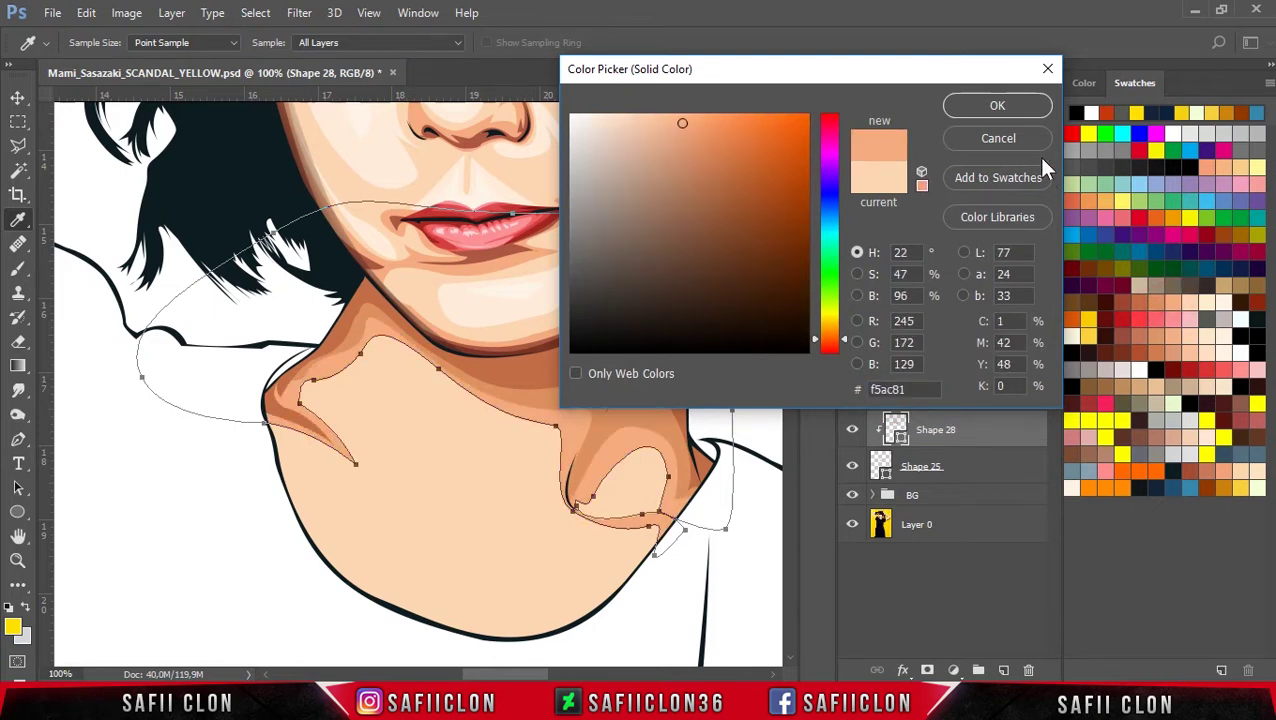
click(997, 106)
key(Escape)
key(ctrl+minus)
key(ctrl+minus)
key(ctrl+minus)
key(ctrl+plus)
key(ctrl+plus)
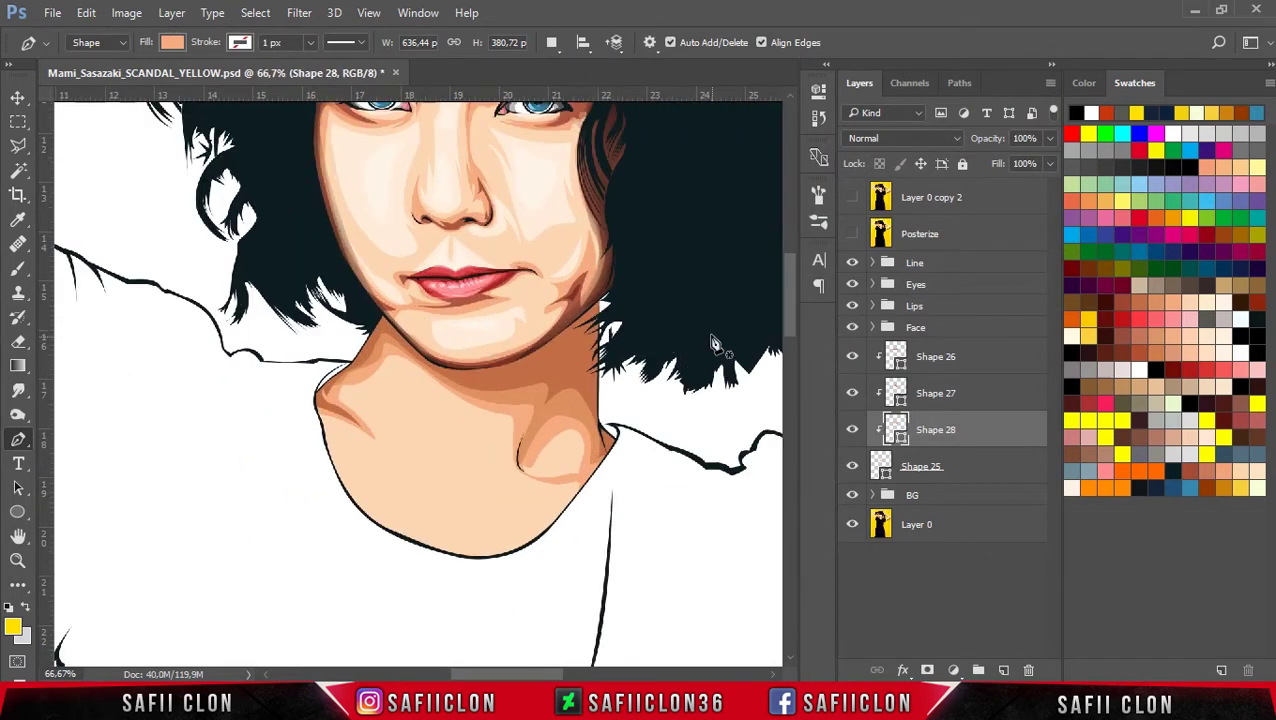
Step: Using the posterized photo as reference, draw a thin closed sliver path down the neck's right side
click(852, 233)
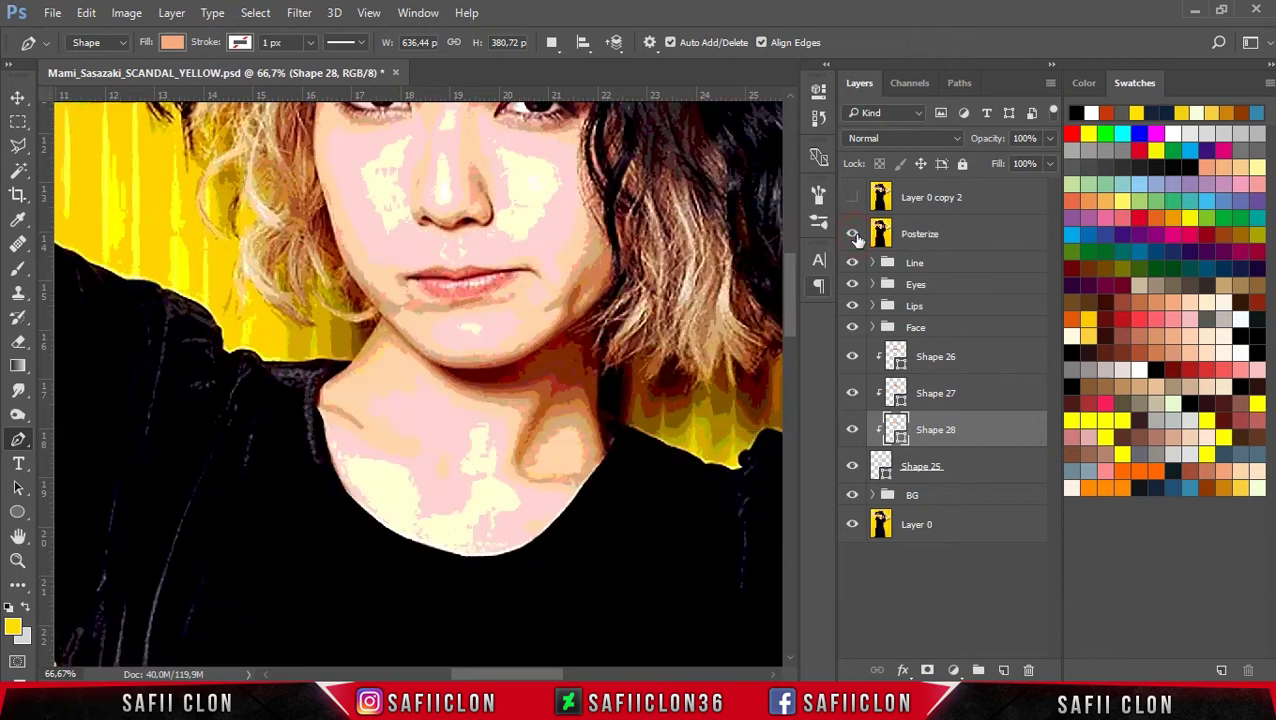
click(987, 359)
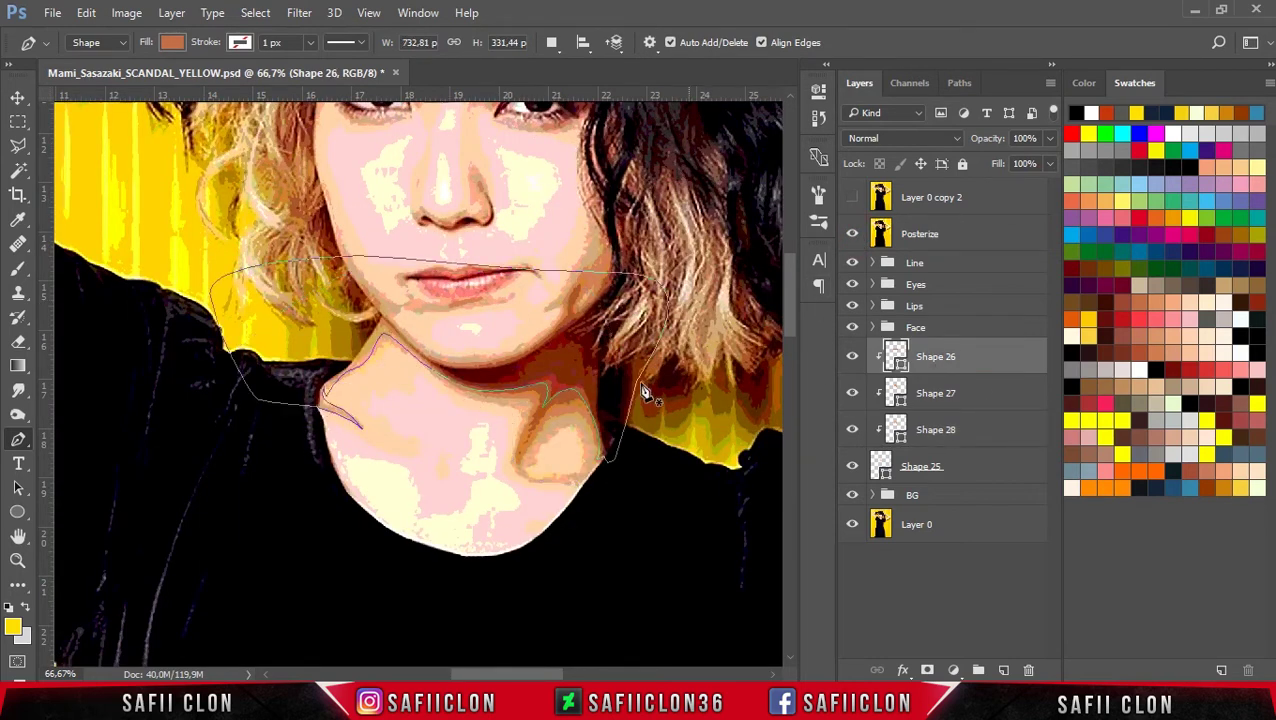
click(852, 233)
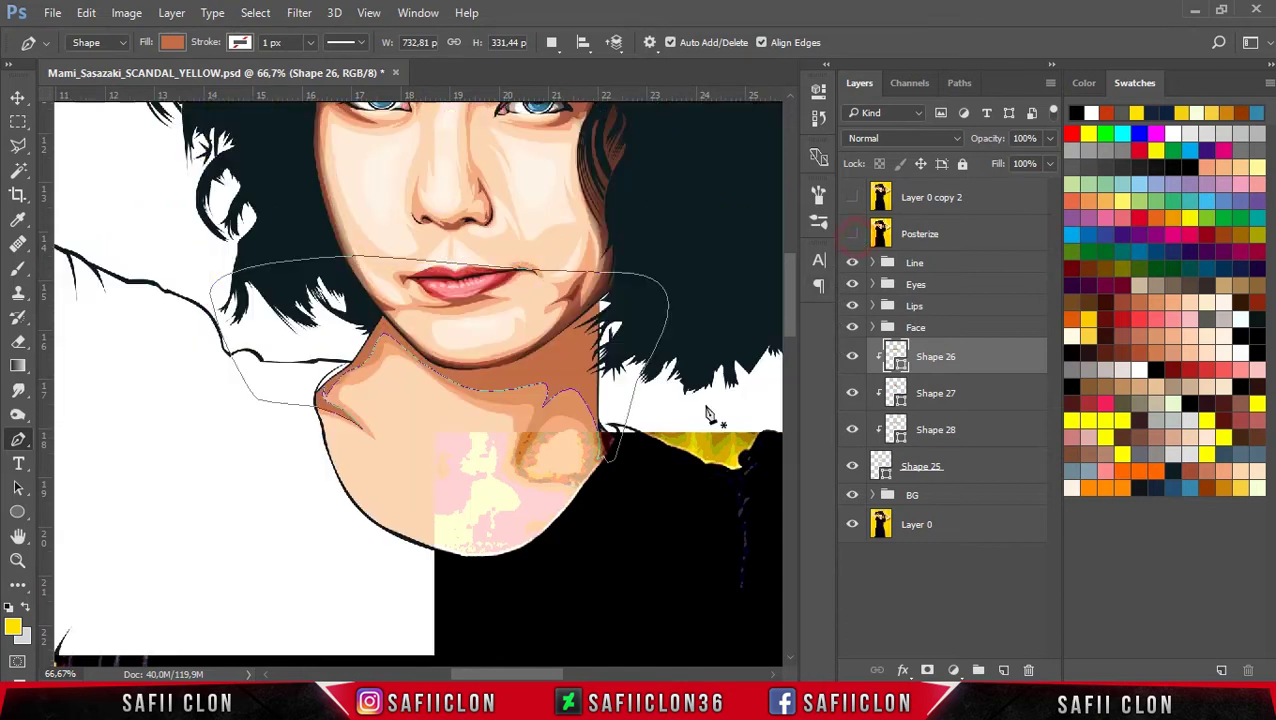
click(537, 420)
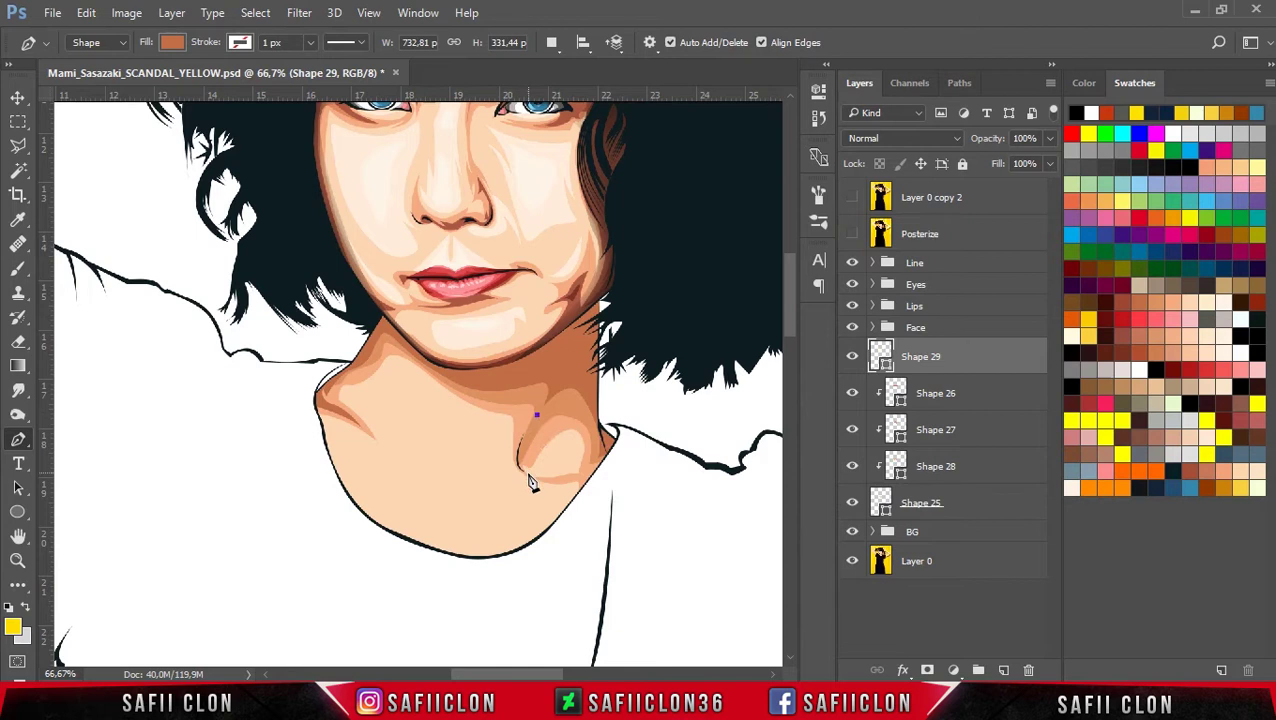
drag(523, 469, 535, 481)
alt+click(521, 466)
click(537, 418)
Step: Fill the new Shape 29 with dark brown #9d4632
double_click(883, 366)
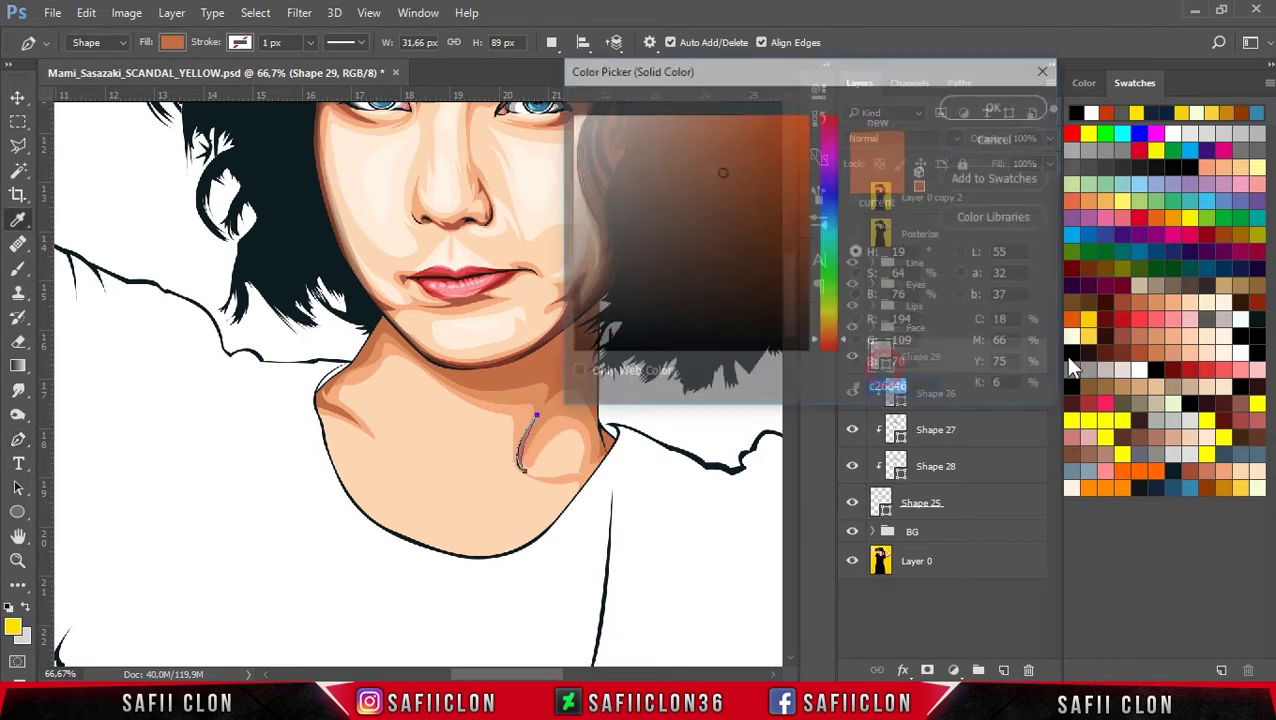
click(1131, 292)
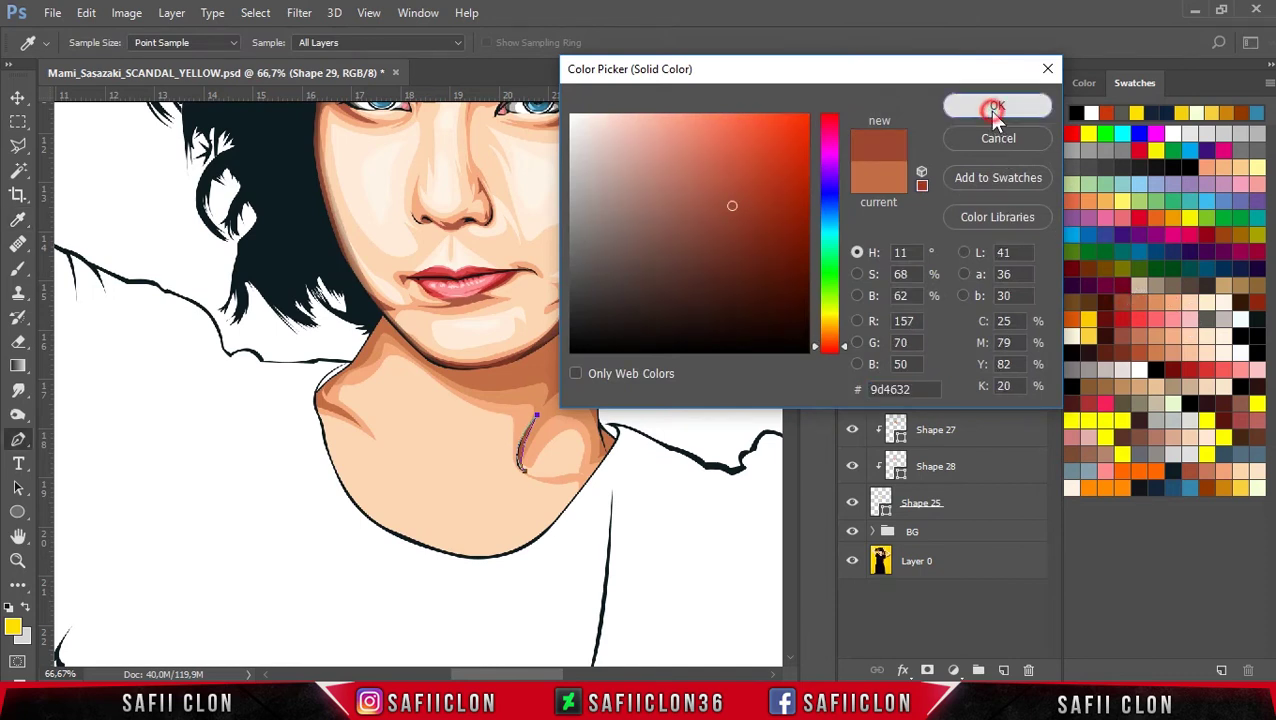
click(997, 106)
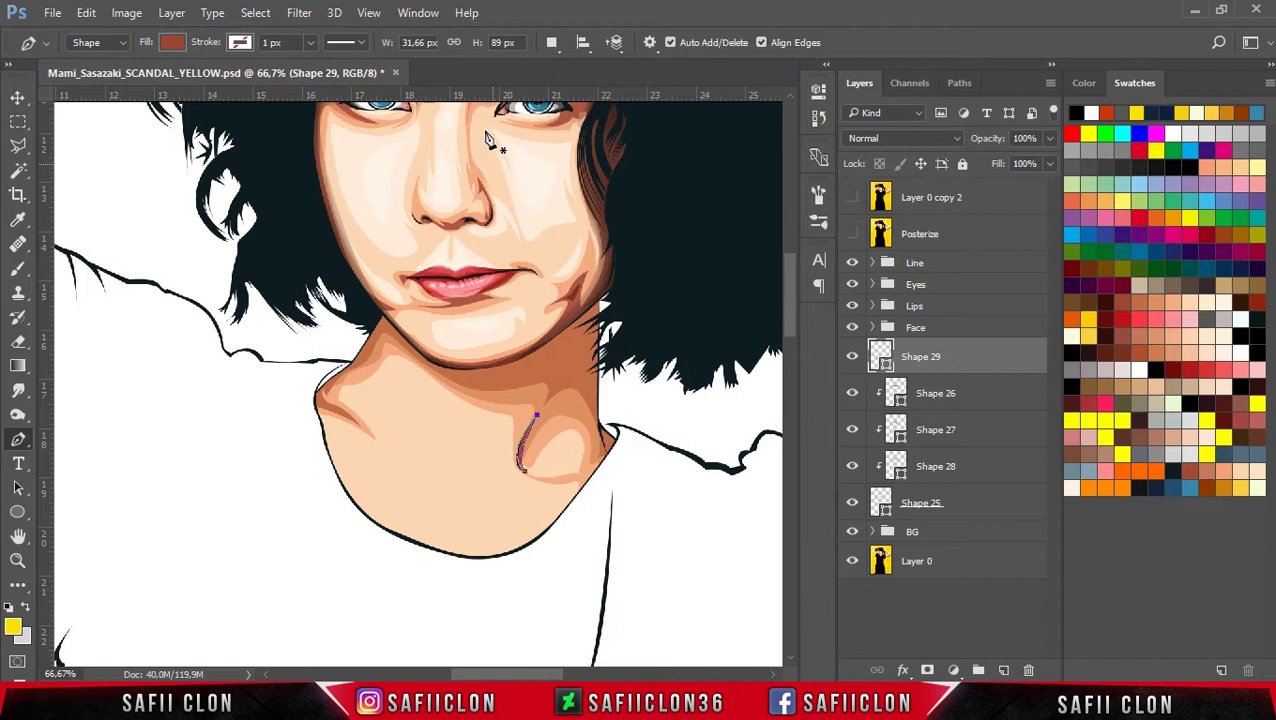
click(550, 44)
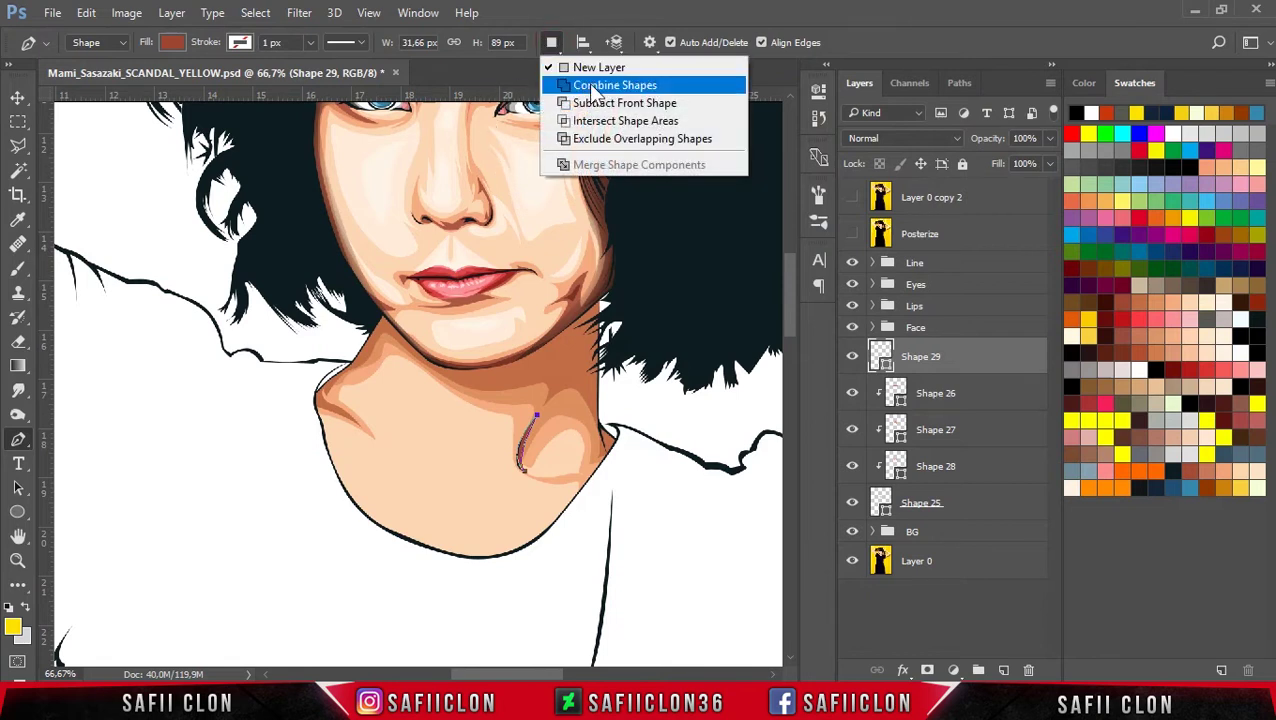
Step: With Combine Shapes, begin a large shadow area under the jawline on Shape 29
click(593, 85)
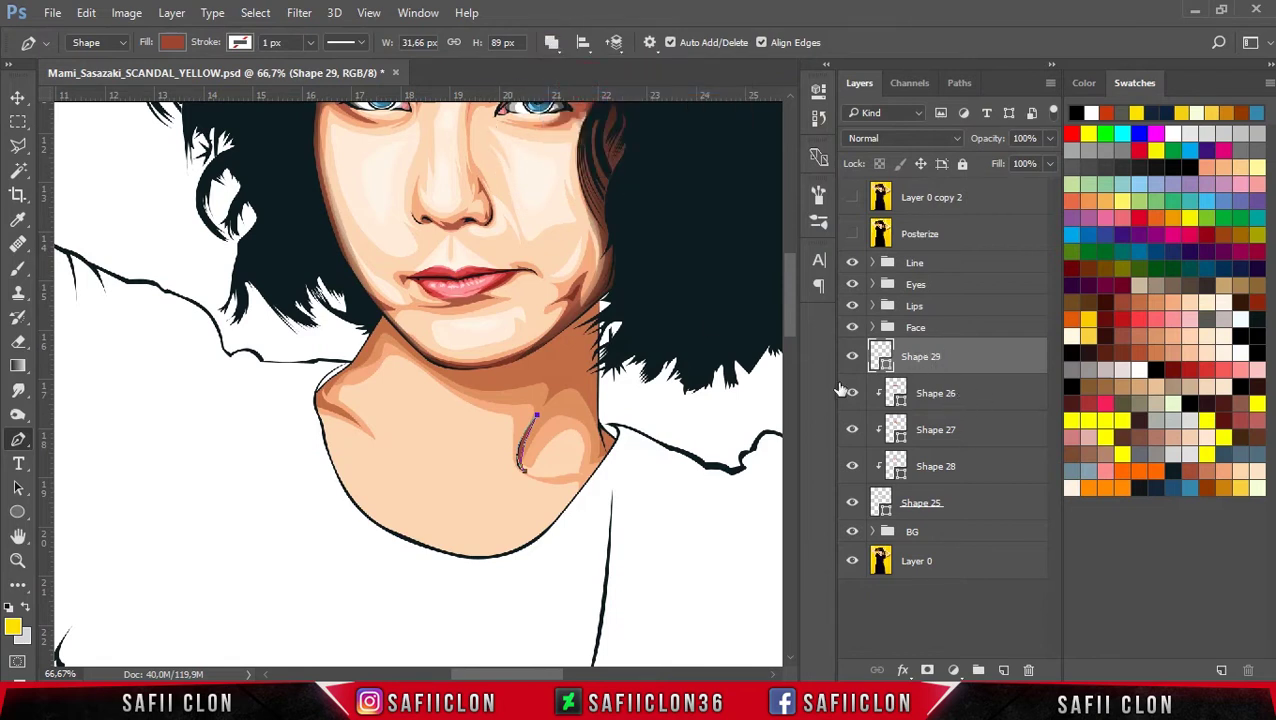
key(ctrl+plus)
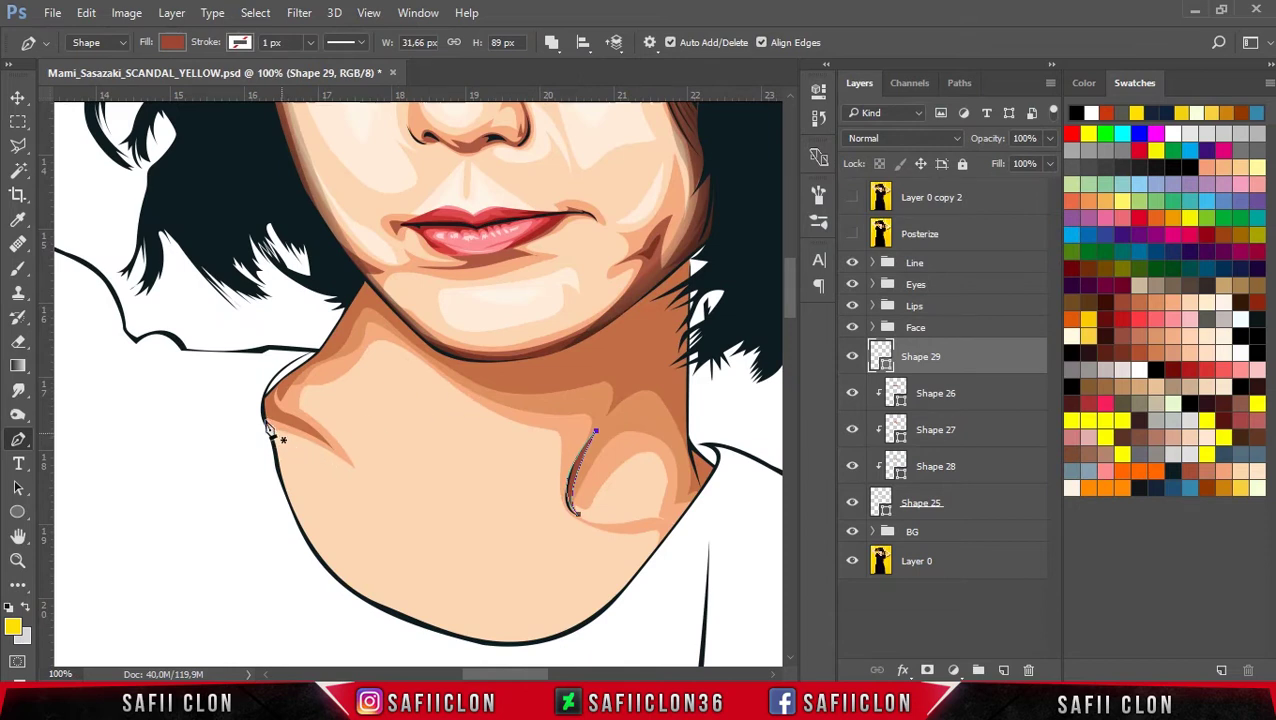
click(250, 405)
click(270, 392)
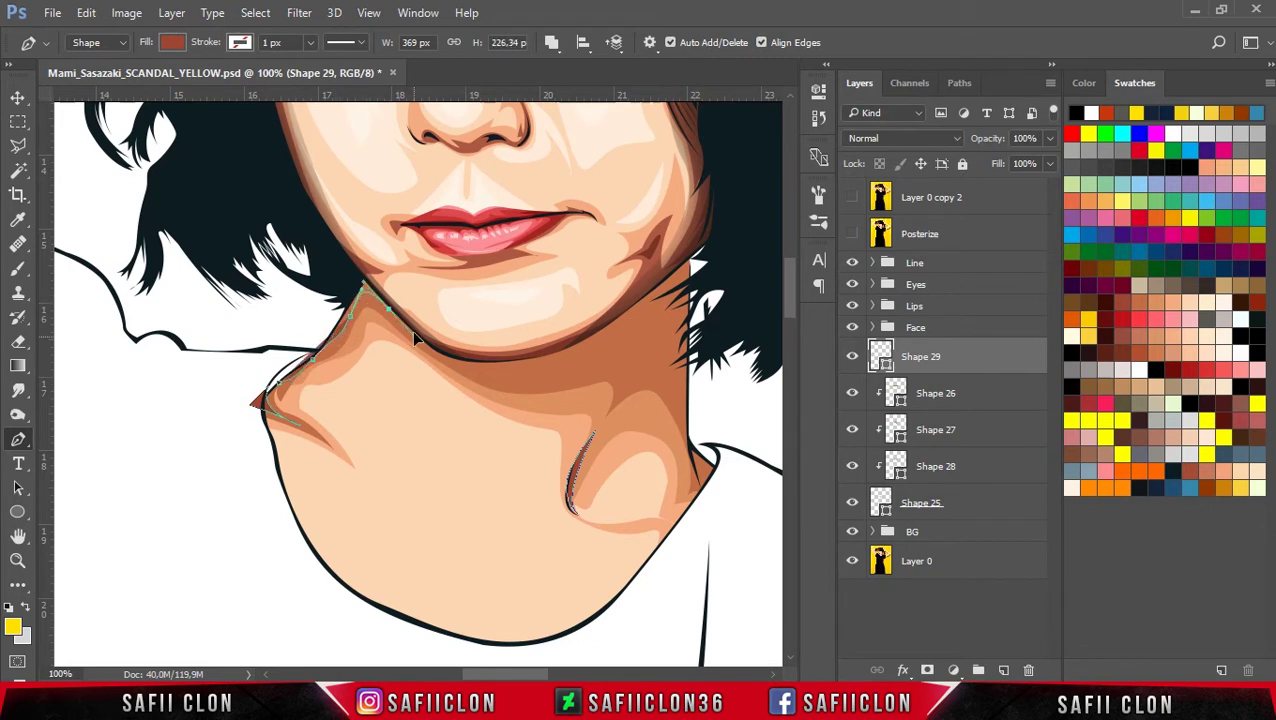
drag(545, 368, 610, 342)
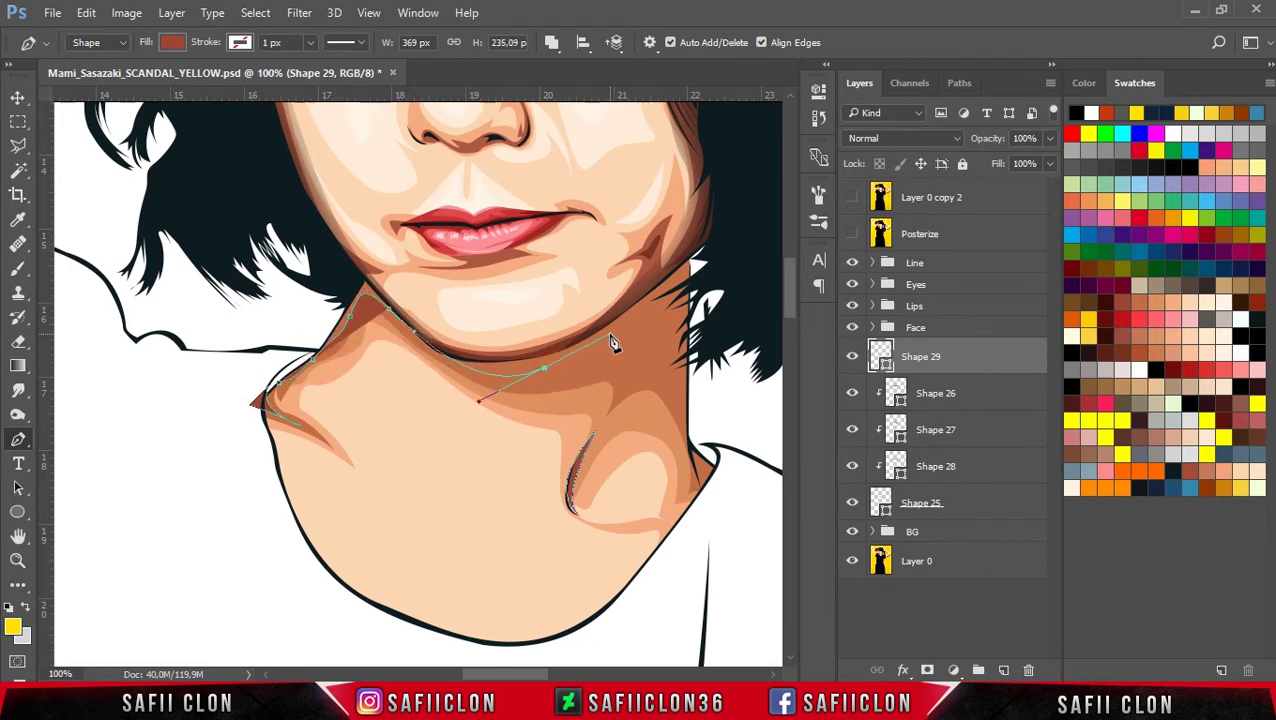
click(852, 233)
Step: Extend the shadow outline along the right jaw and lower face, rounding its bottom edge
click(668, 340)
mouse_move(671, 348)
mouse_down()
mouse_move(668, 382)
mouse_move(670, 318)
mouse_up()
click(852, 233)
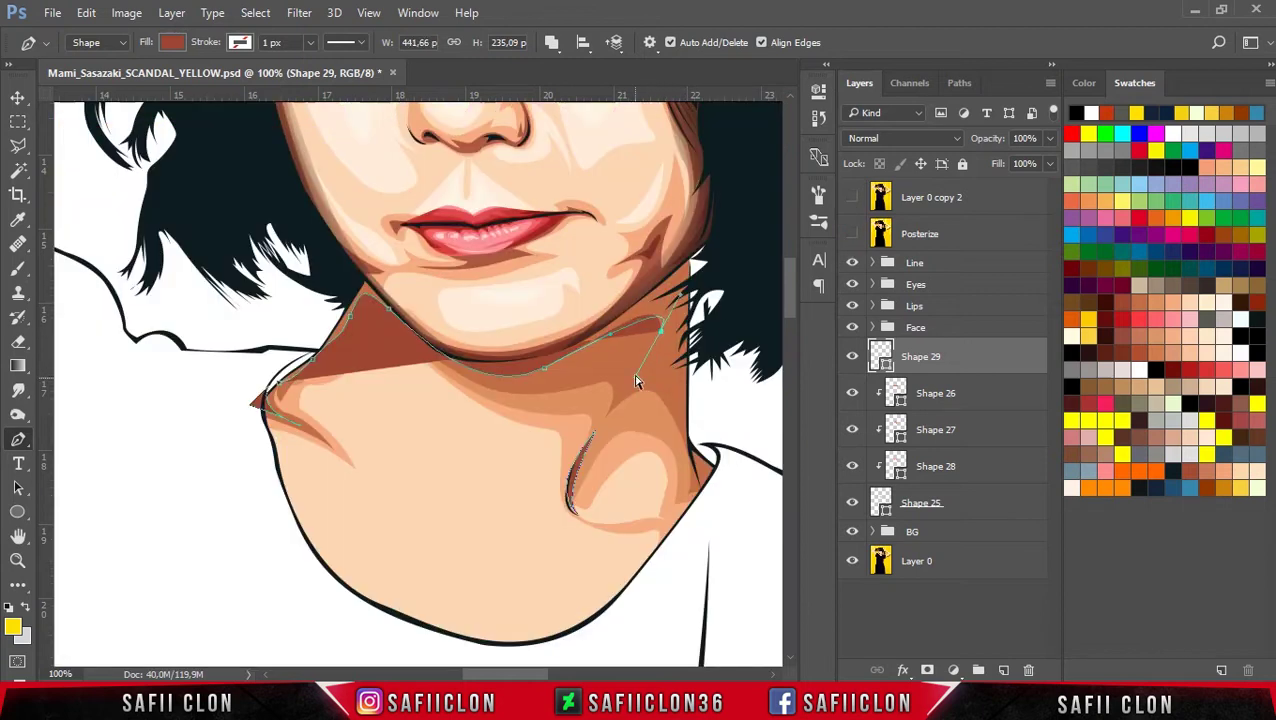
drag(677, 340, 677, 369)
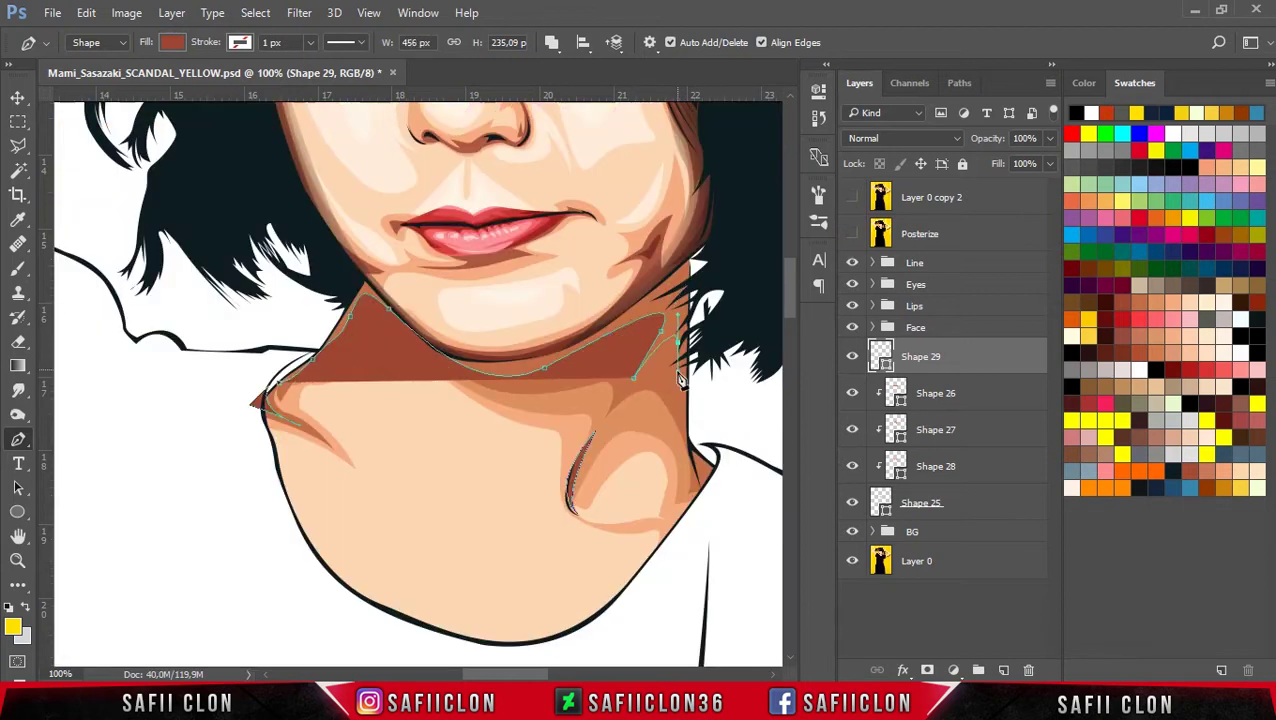
click(688, 428)
click(661, 207)
drag(172, 375, 170, 410)
drag(257, 408, 305, 368)
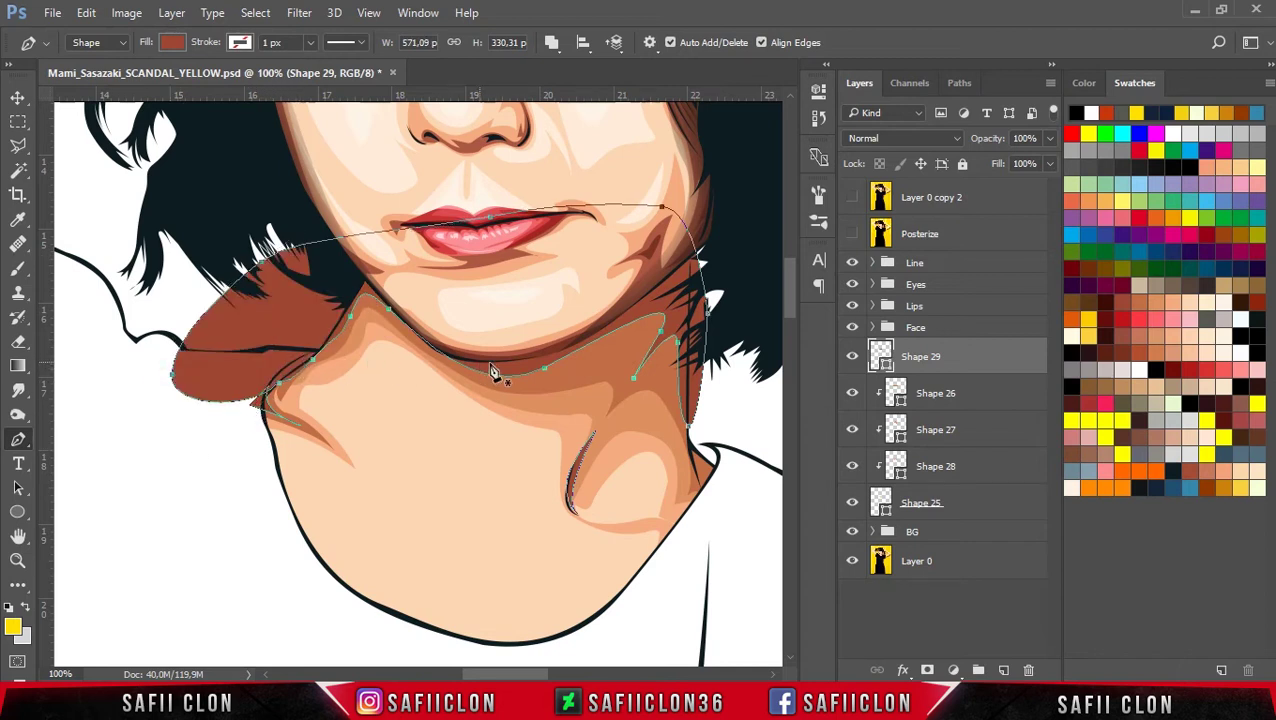
Step: Clip Shape 29 to the neck shapes below so the shadow stays within the neck
right_click(931, 362)
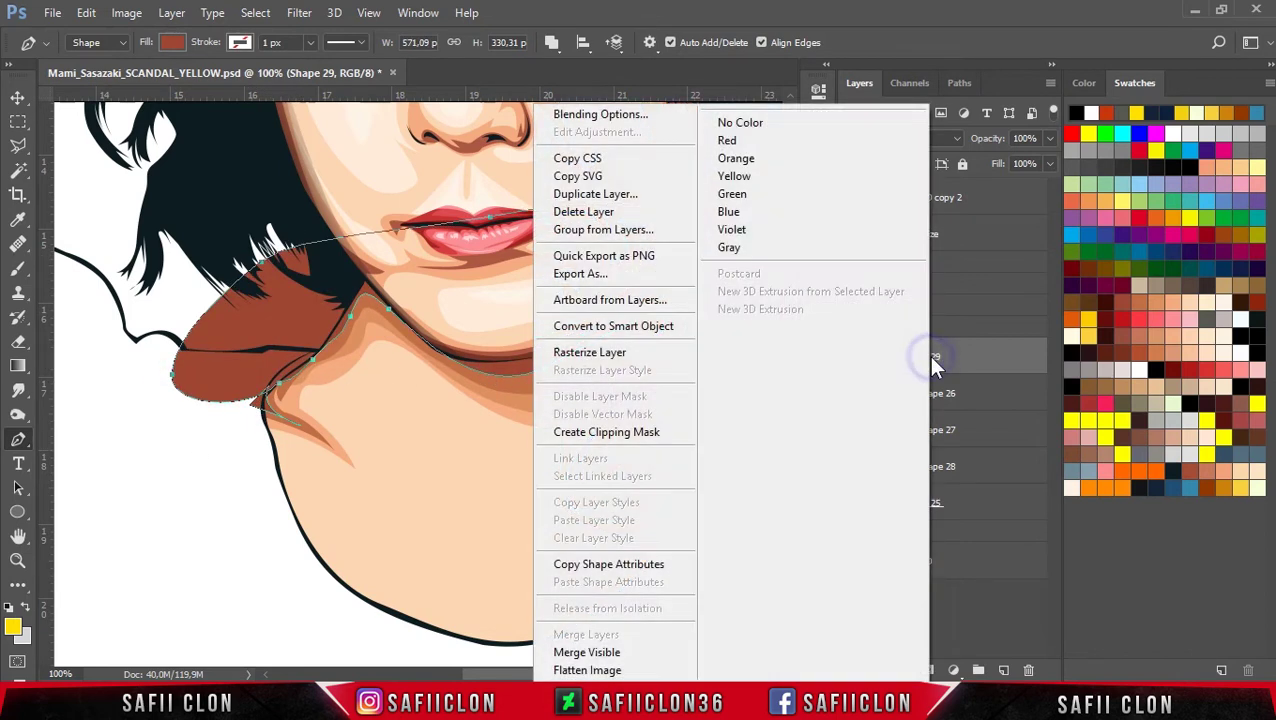
click(630, 438)
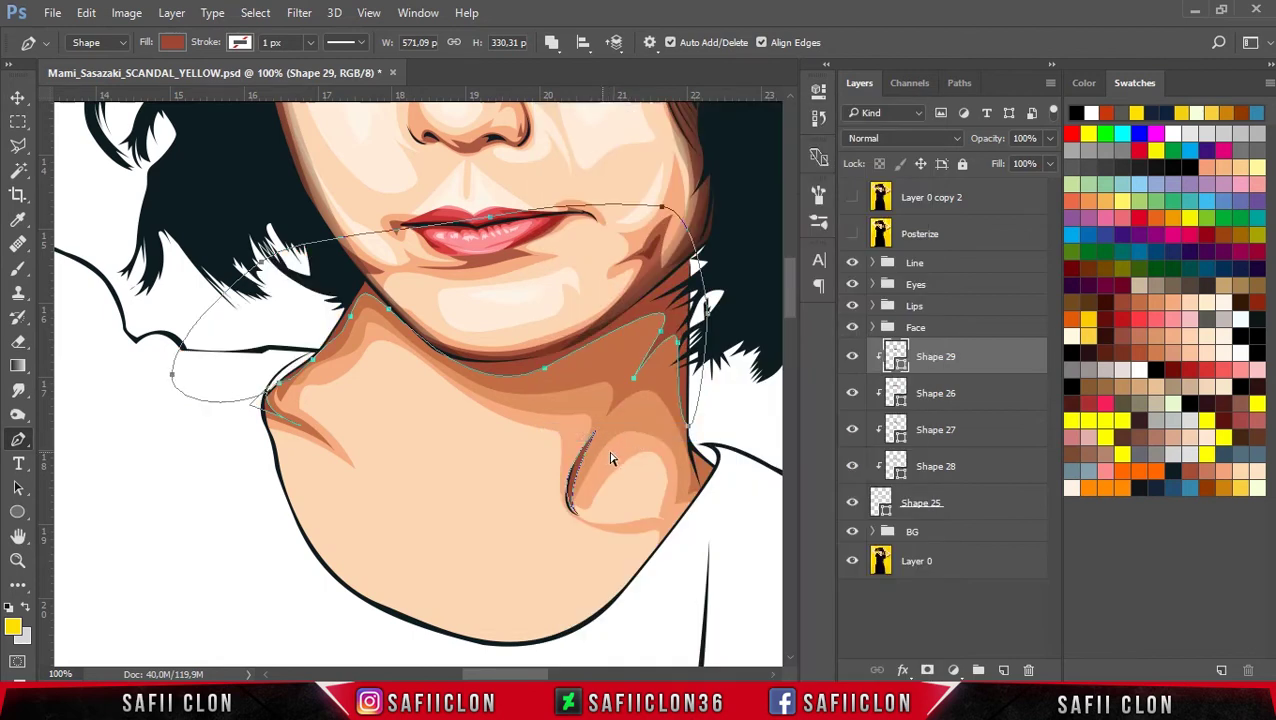
key(Escape)
key(ctrl+minus)
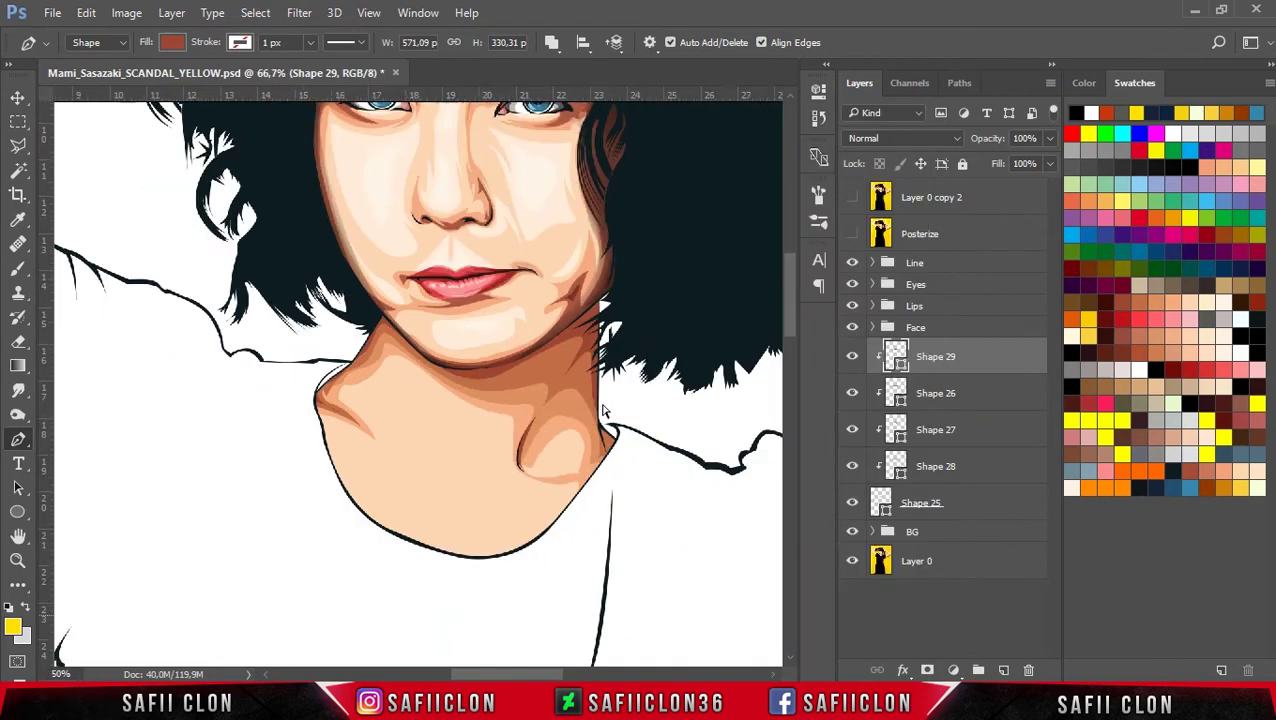
key(ctrl+minus)
key(ctrl+plus)
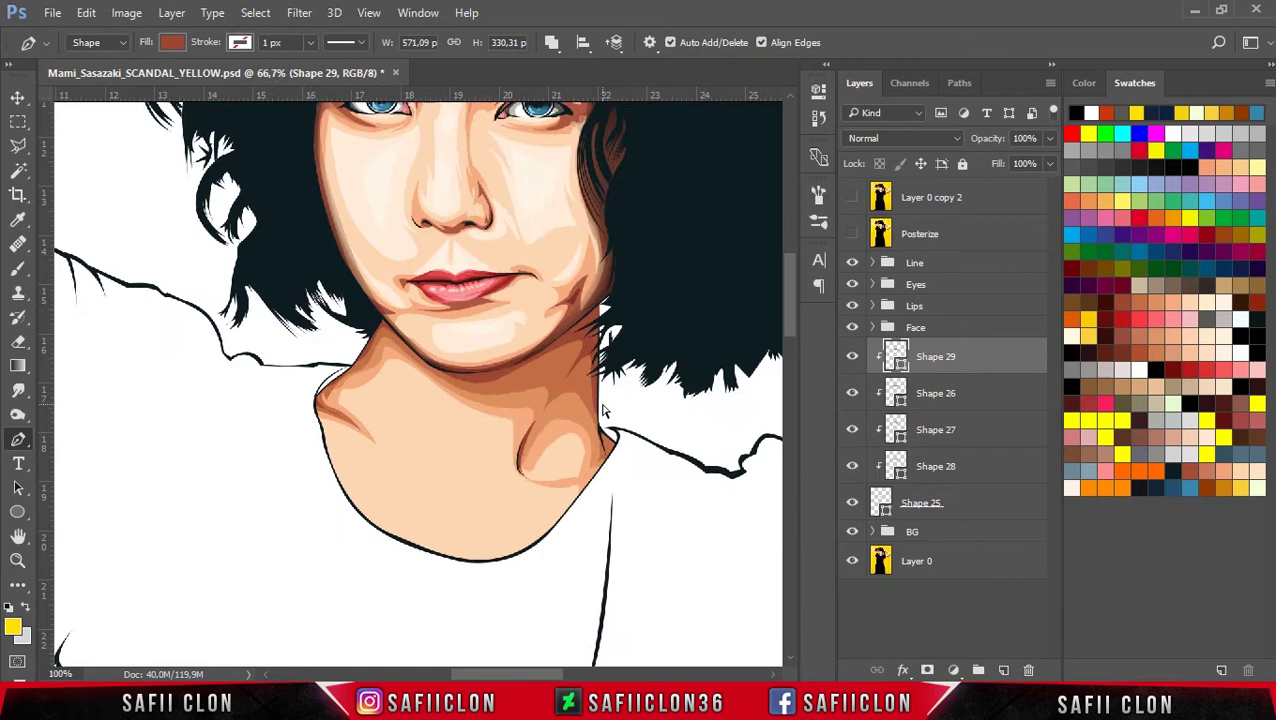
key(ctrl+plus)
double_click(897, 360)
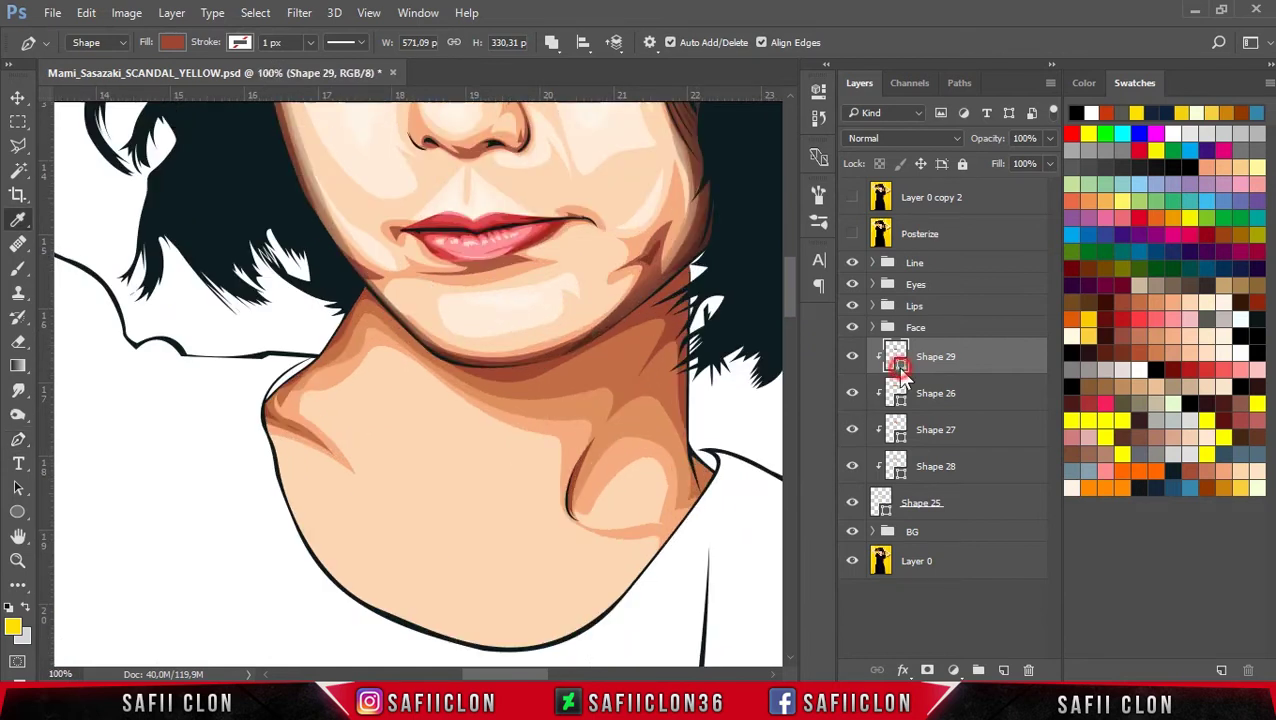
Step: Deepen Shape 29's fill to brown #7b3b2a by sampling the artwork and fine-tuning the shade
drag(778, 70, 982, 256)
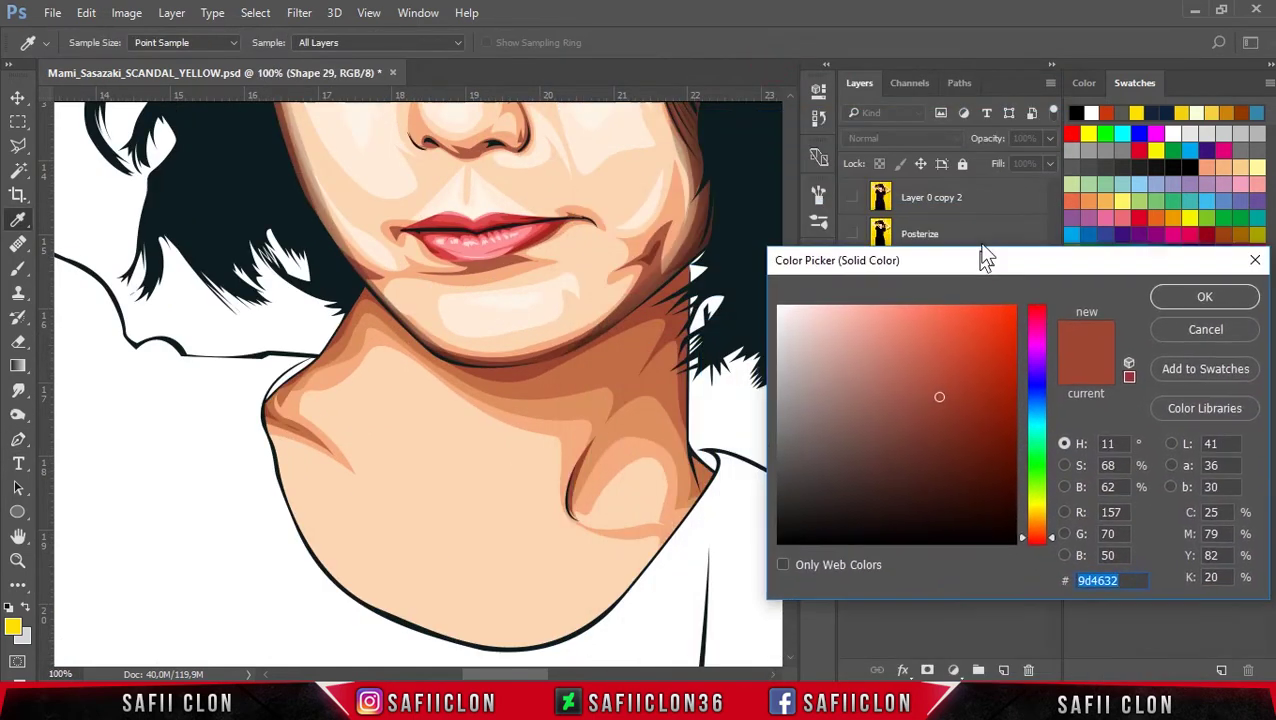
click(660, 236)
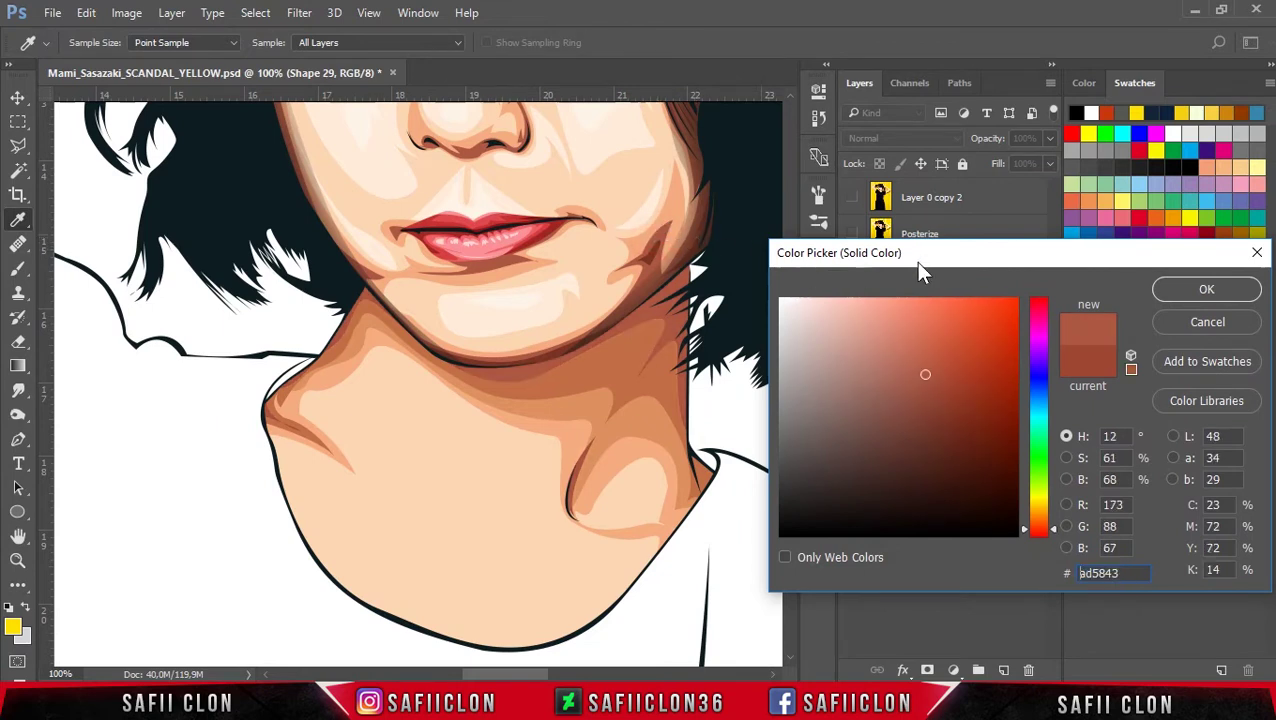
click(700, 170)
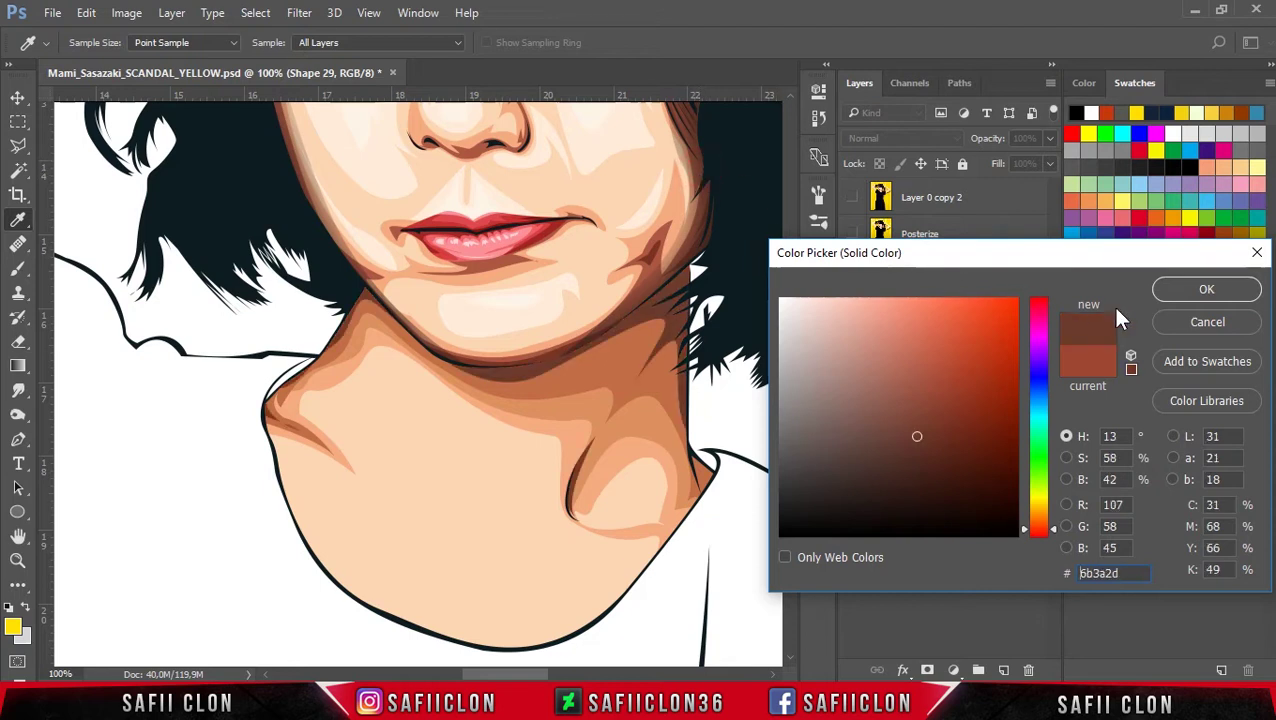
click(919, 424)
click(926, 428)
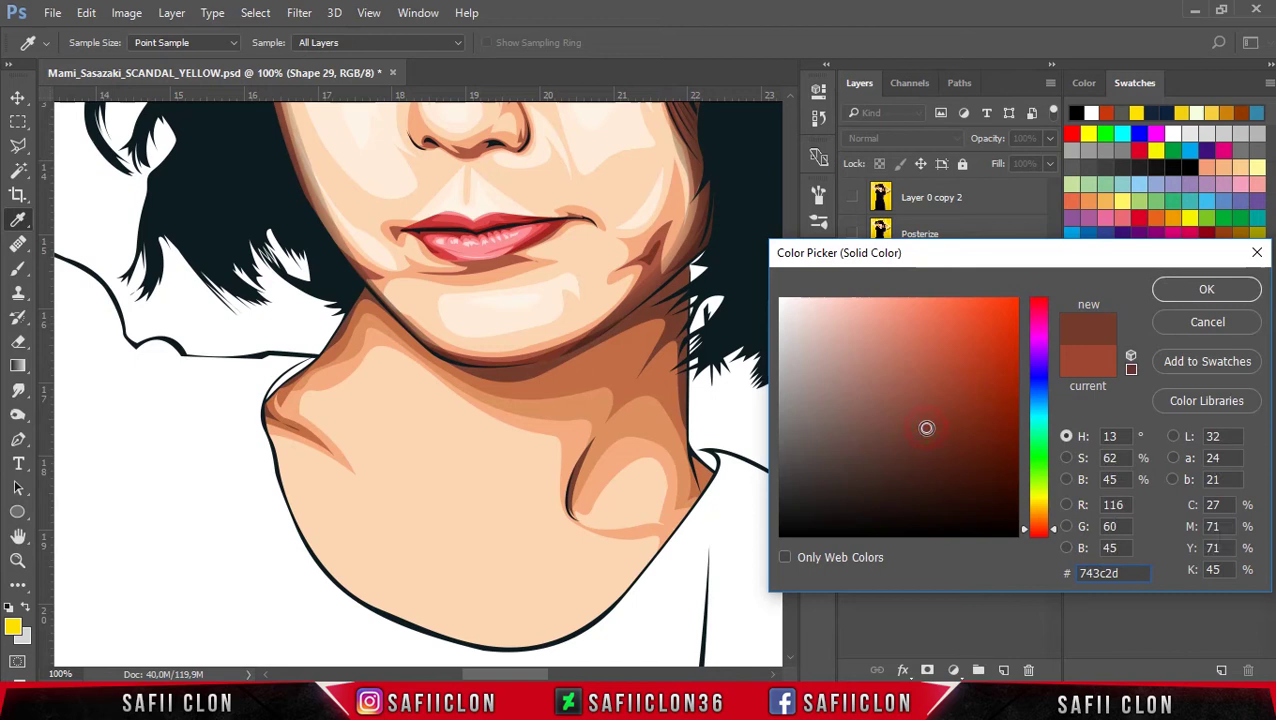
drag(936, 421, 939, 418)
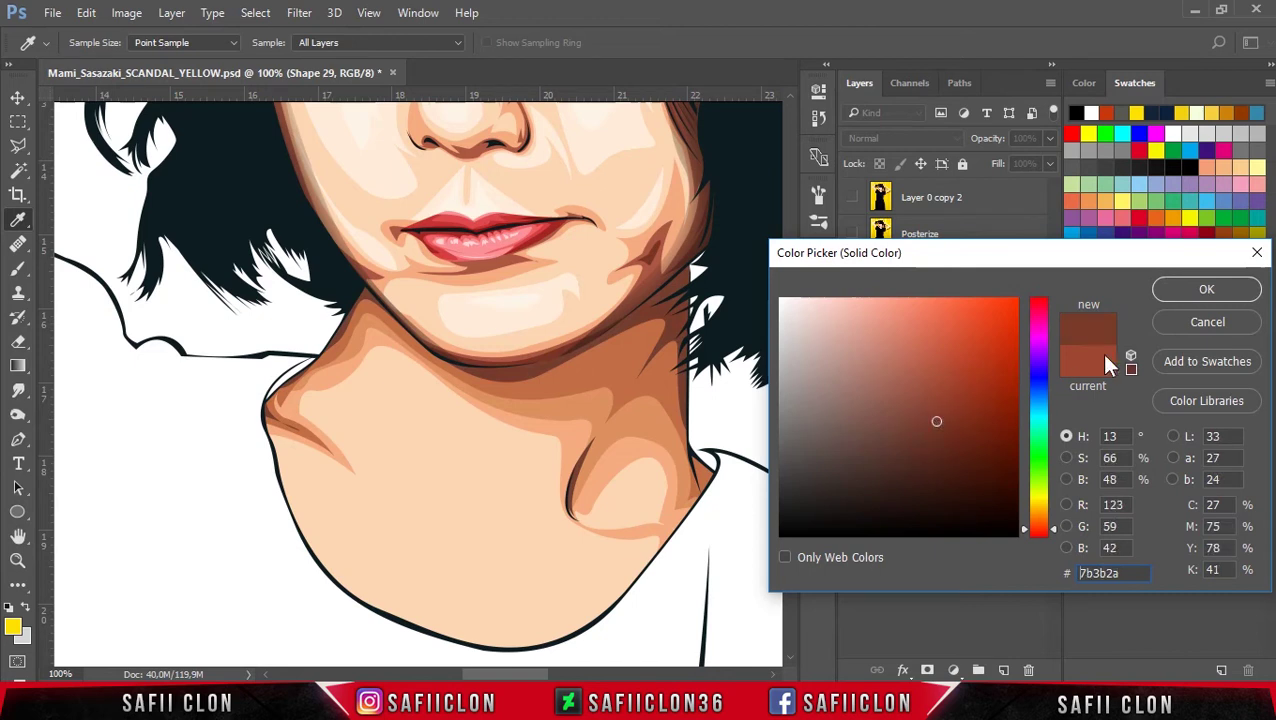
click(1210, 289)
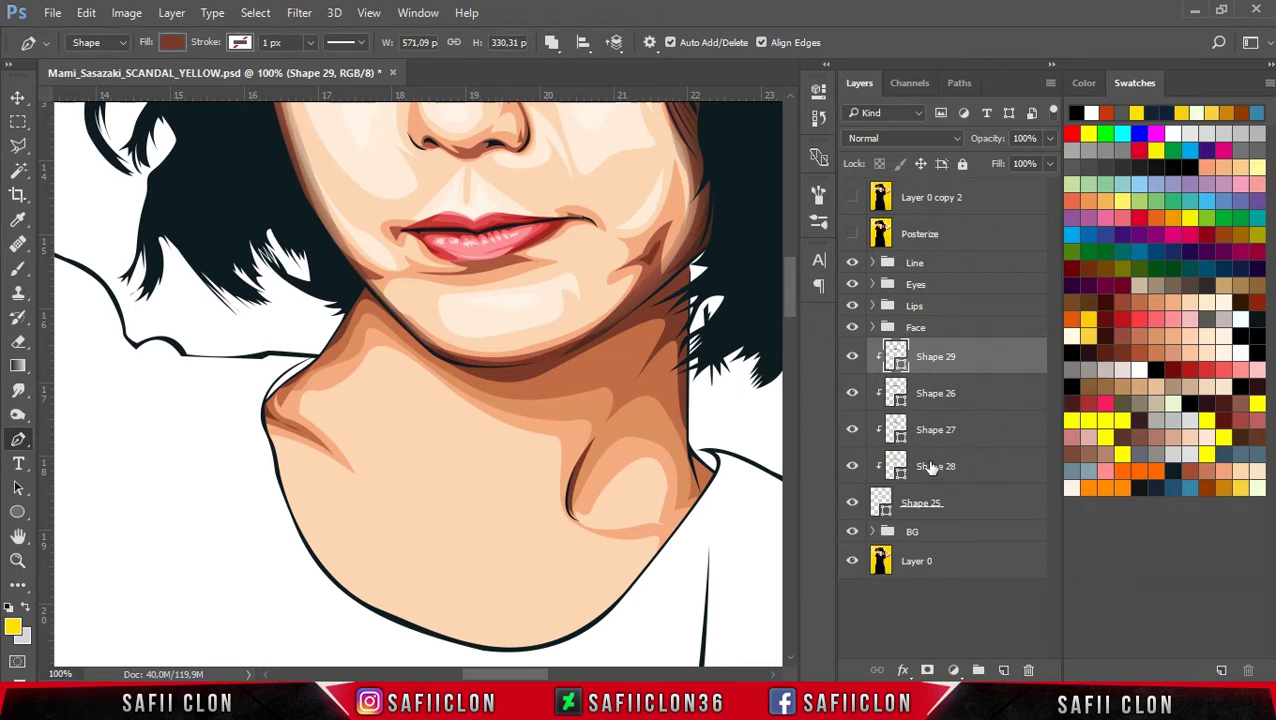
Step: Set the Pen tool to make a new separate shape layer and show the posterized reference
click(22, 443)
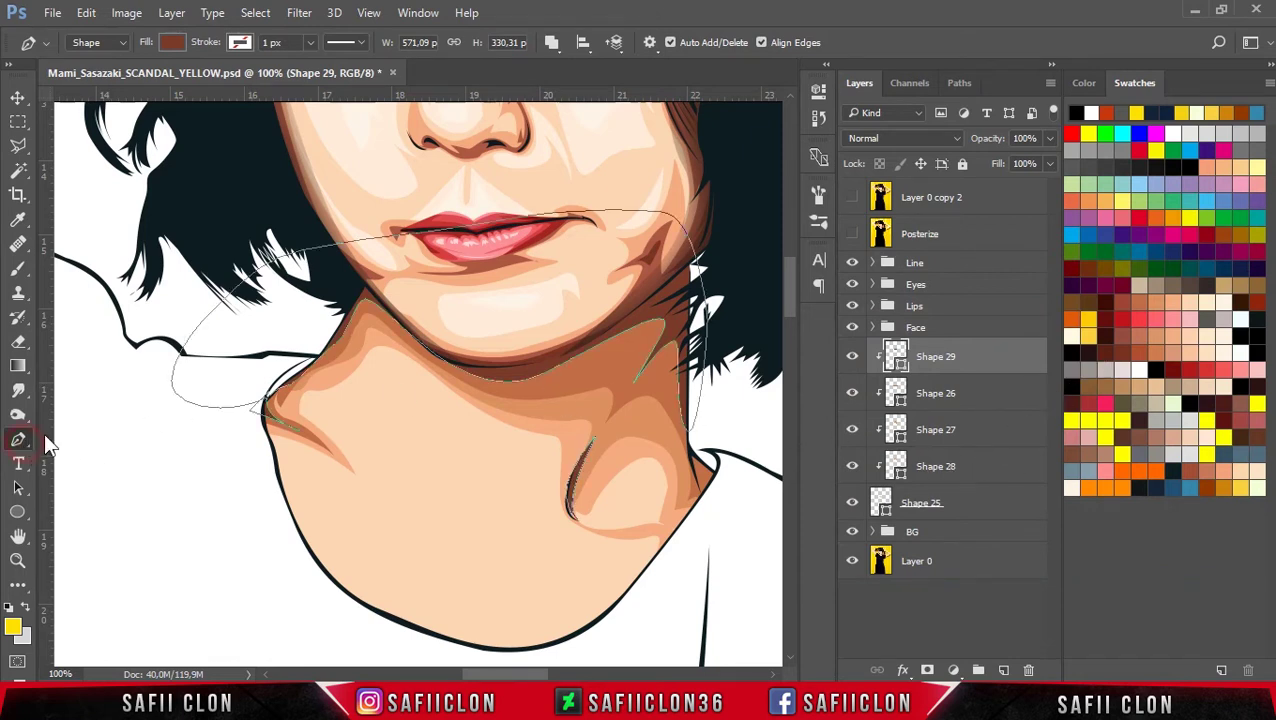
click(552, 45)
click(580, 62)
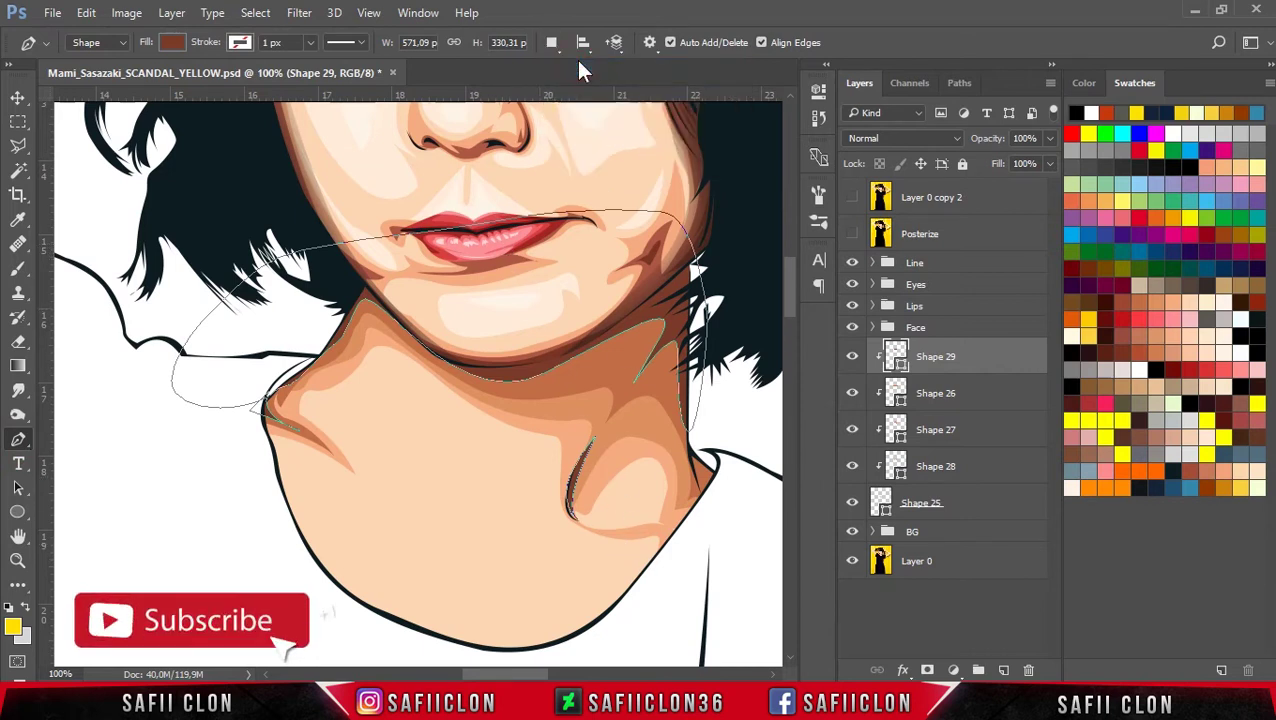
click(851, 235)
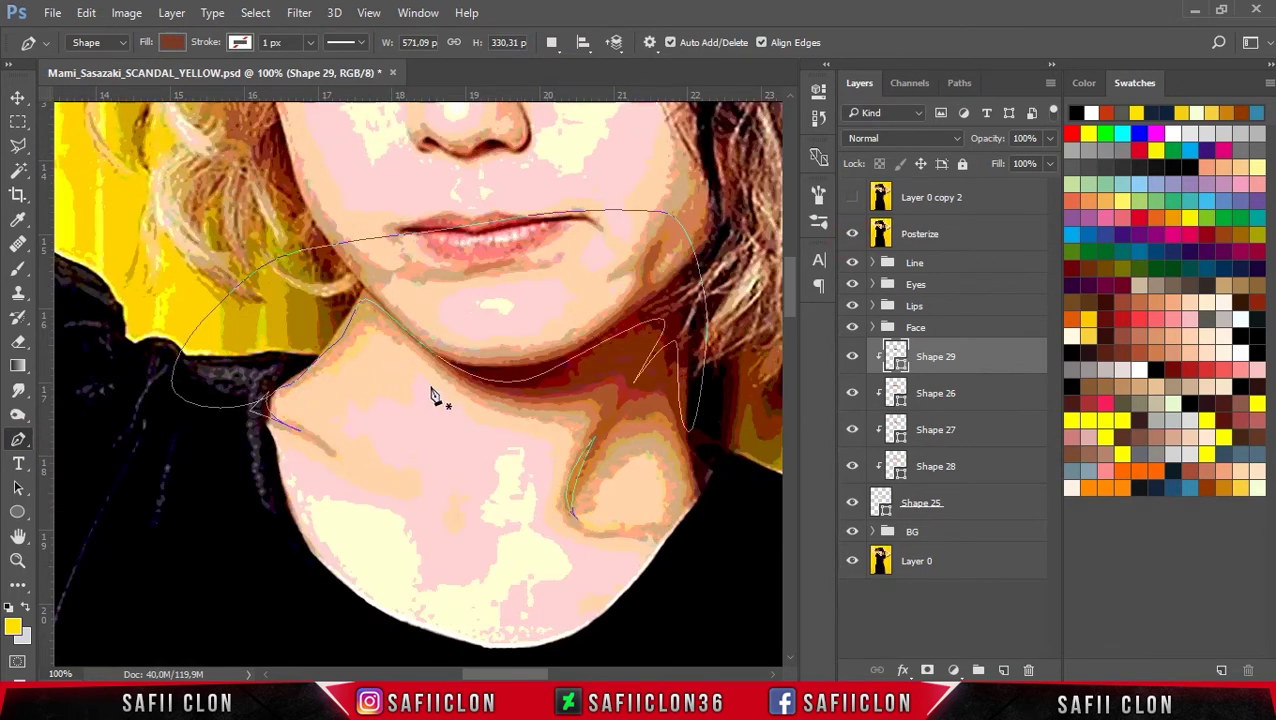
Step: Begin the Shape 30 outline on the neck with curved segments toward the left
click(548, 448)
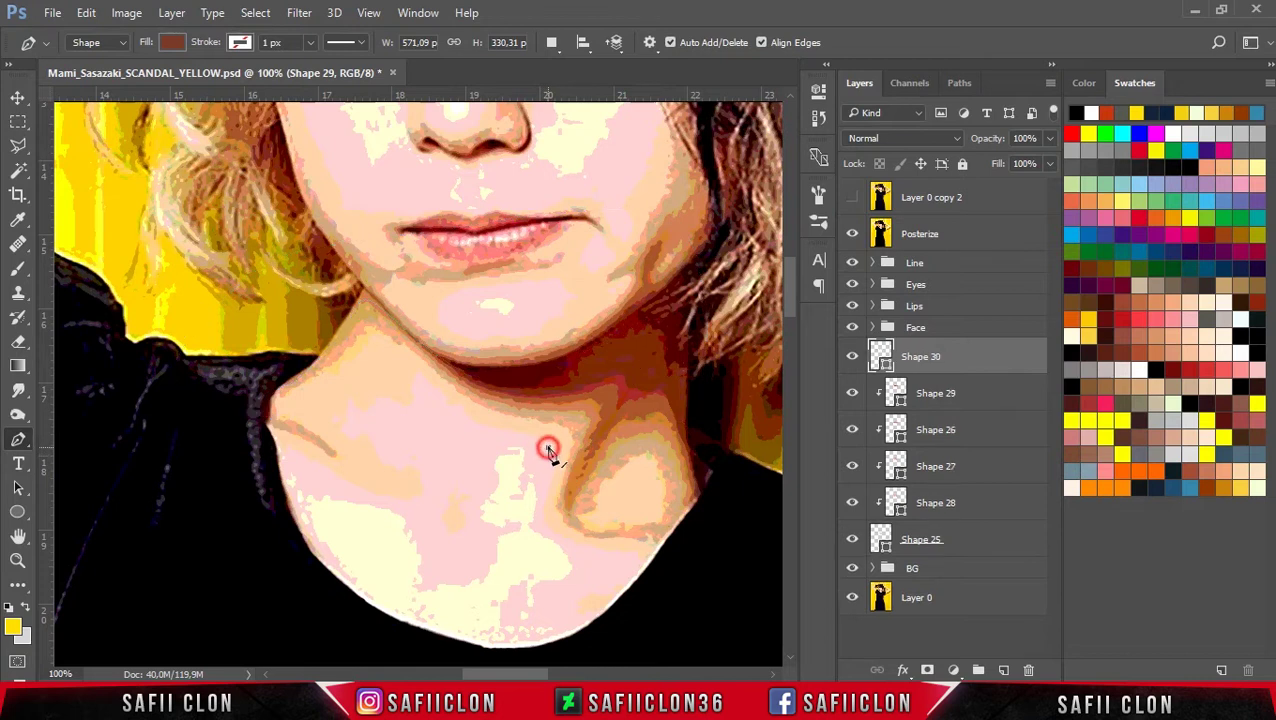
drag(400, 370, 381, 334)
alt+click(400, 370)
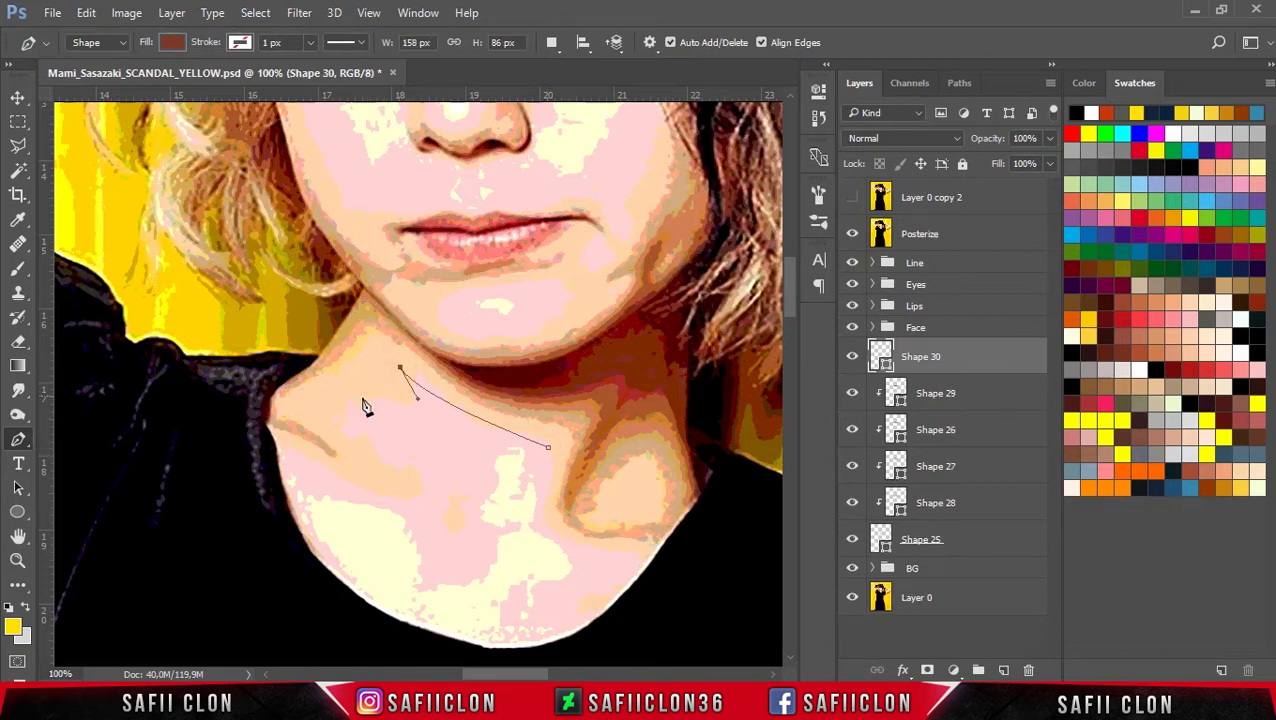
drag(331, 398, 279, 408)
drag(397, 469, 448, 482)
alt+click(397, 470)
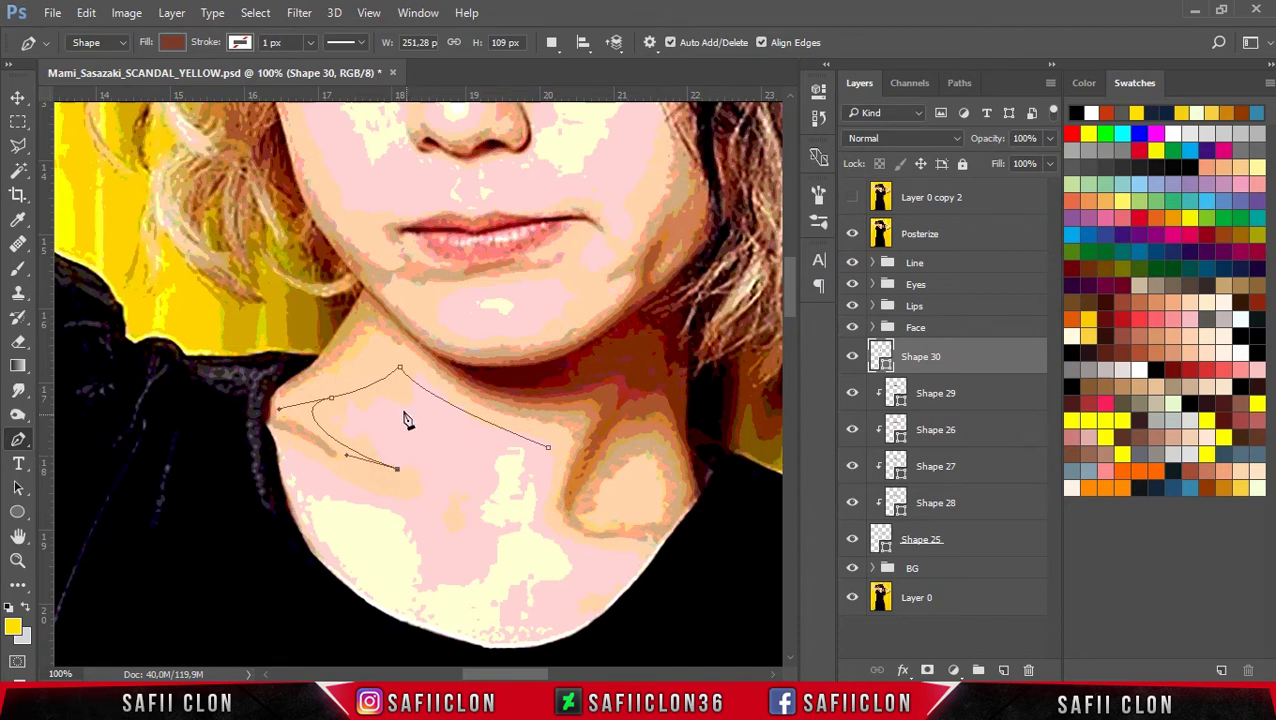
mouse_move(415, 432)
mouse_down()
mouse_move(419, 476)
mouse_move(478, 508)
mouse_move(430, 525)
mouse_up()
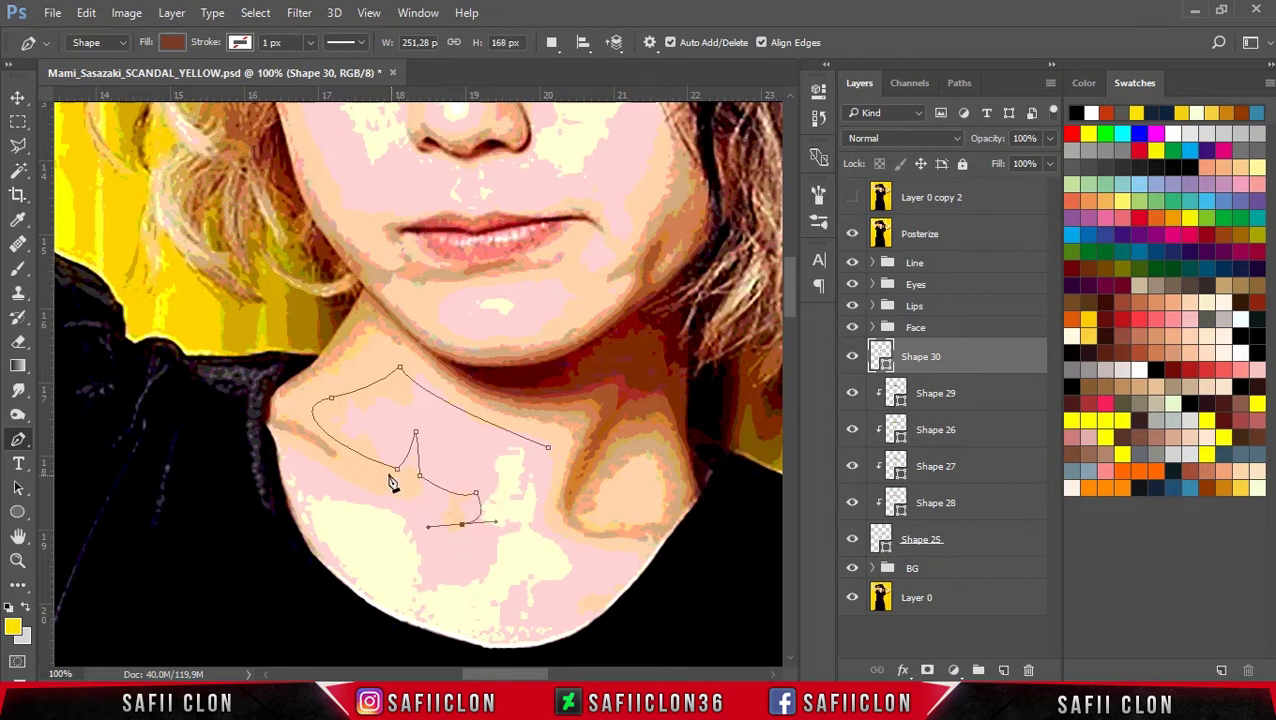
Step: Trace Shape 30 along the lower and right neck, close the path, and hide the reference
drag(424, 524, 339, 483)
drag(291, 448, 301, 460)
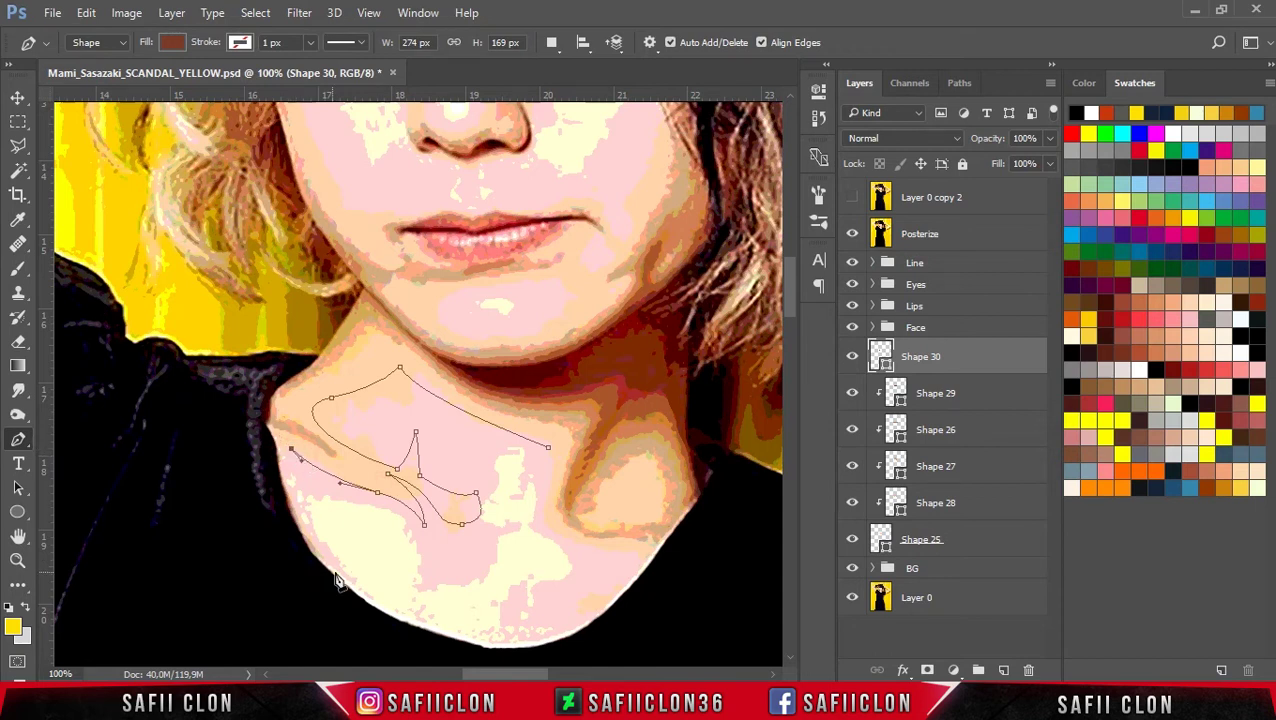
drag(525, 657, 605, 655)
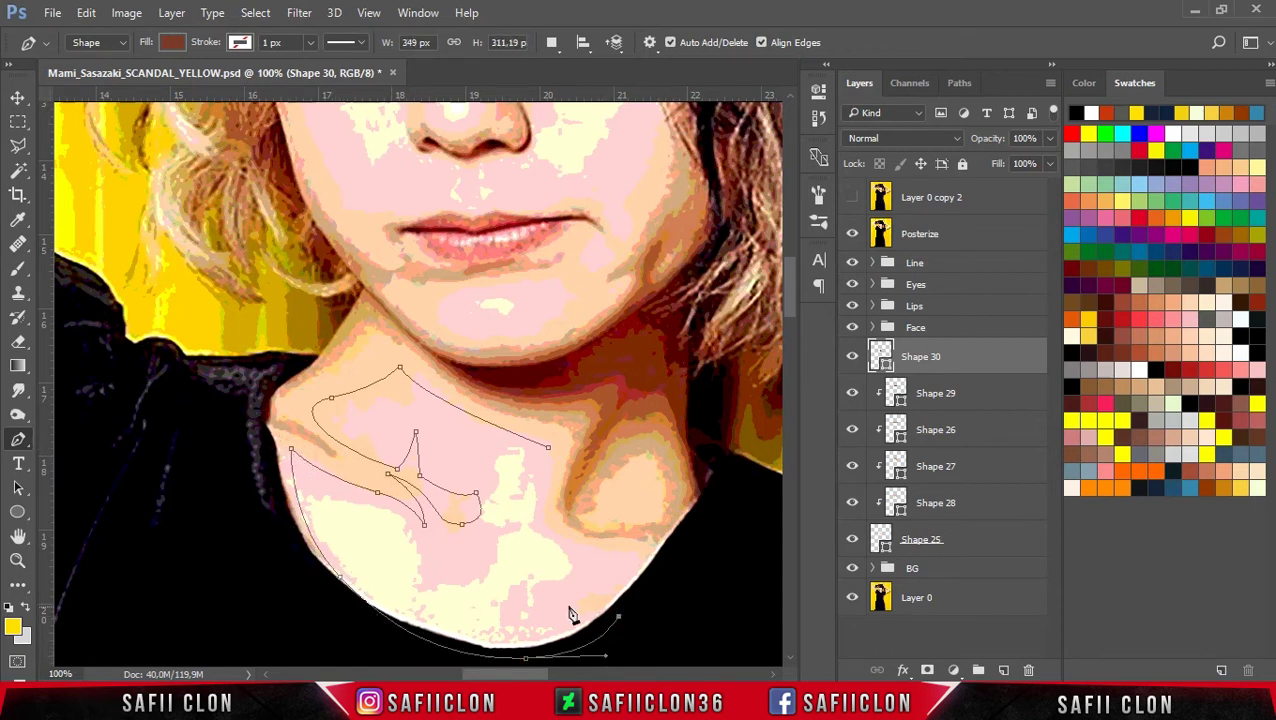
drag(697, 508, 630, 557)
drag(559, 534, 530, 498)
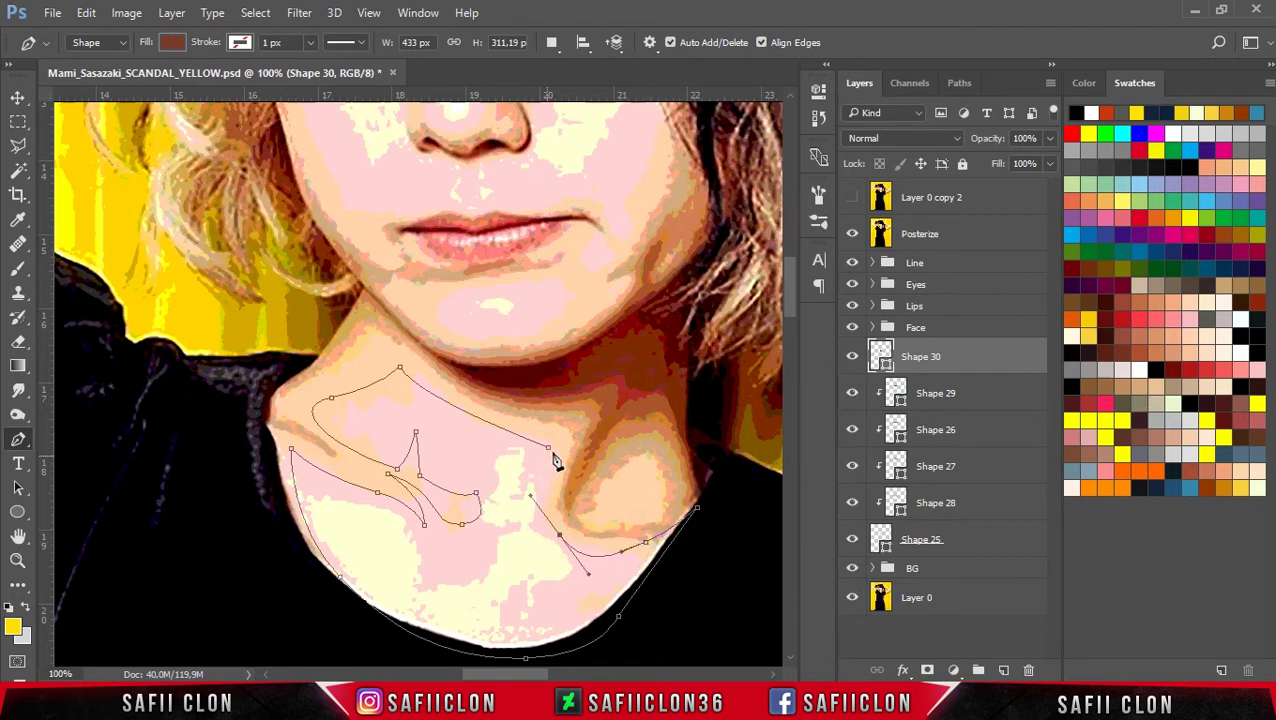
click(549, 483)
click(548, 447)
click(852, 234)
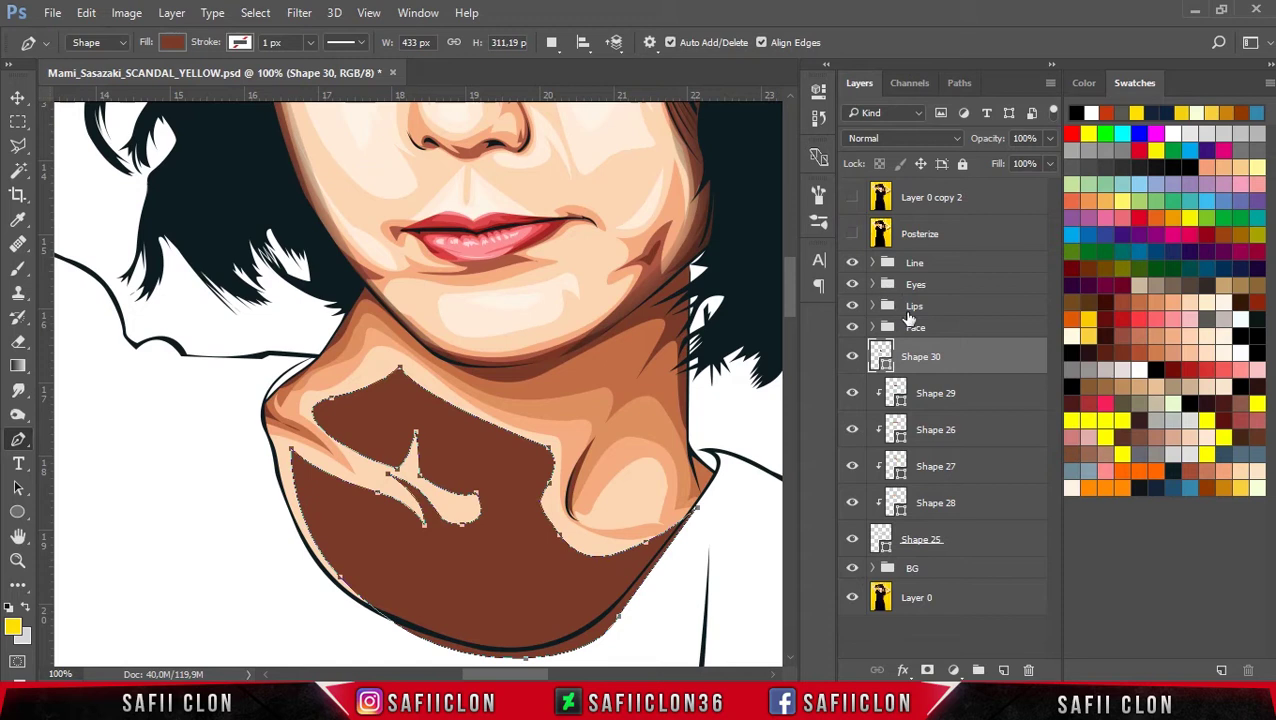
double_click(882, 358)
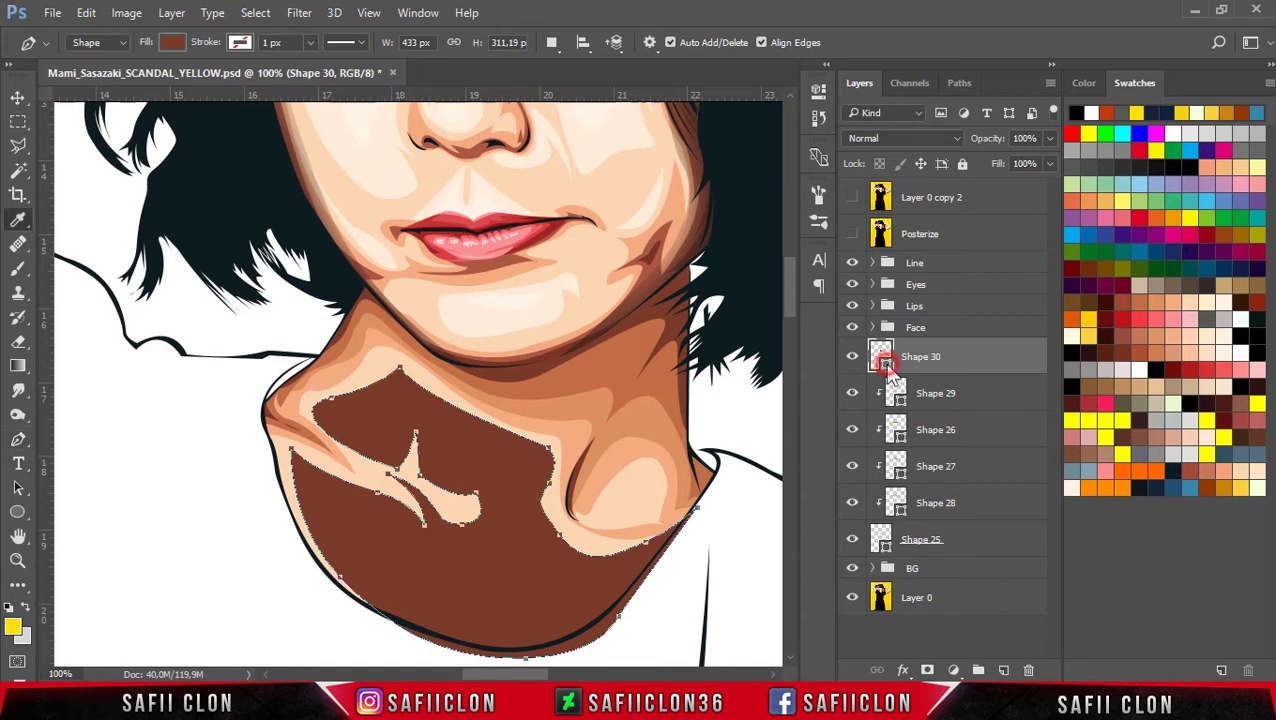
Step: Fill Shape 30 with pale cream #feeecc and clip it to the layer below
drag(1140, 258, 905, 92)
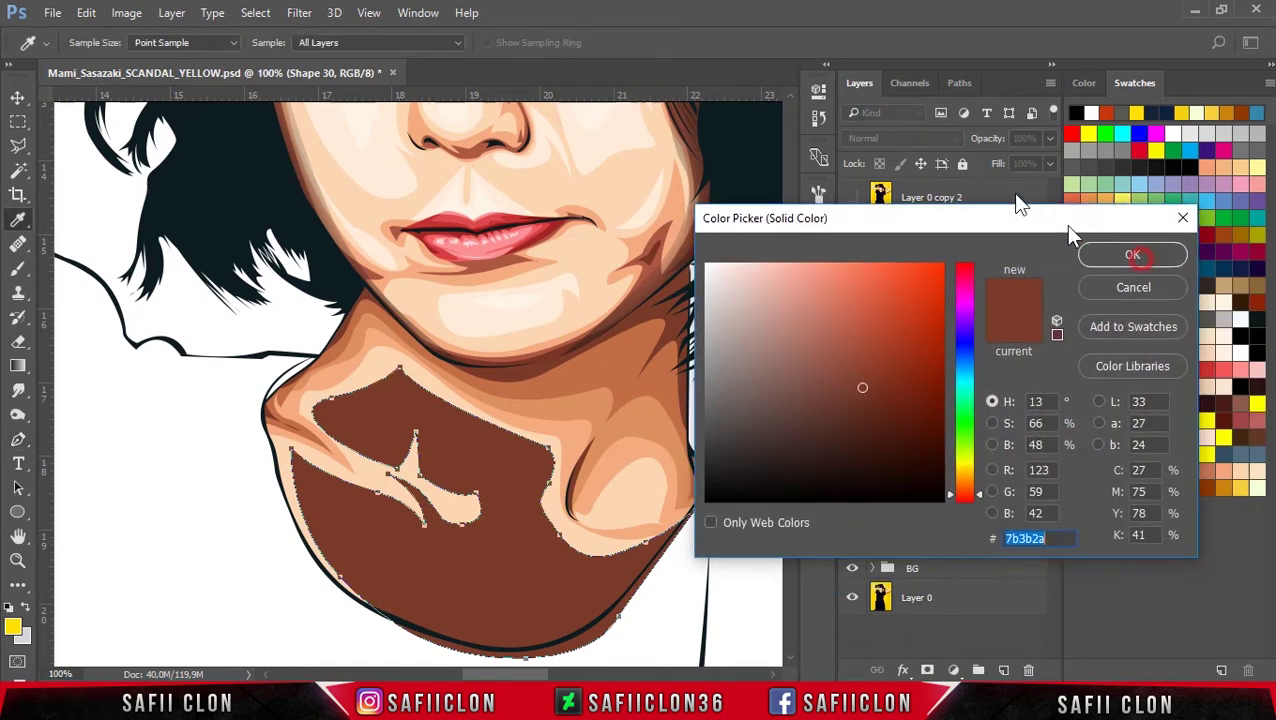
click(1203, 296)
click(1207, 288)
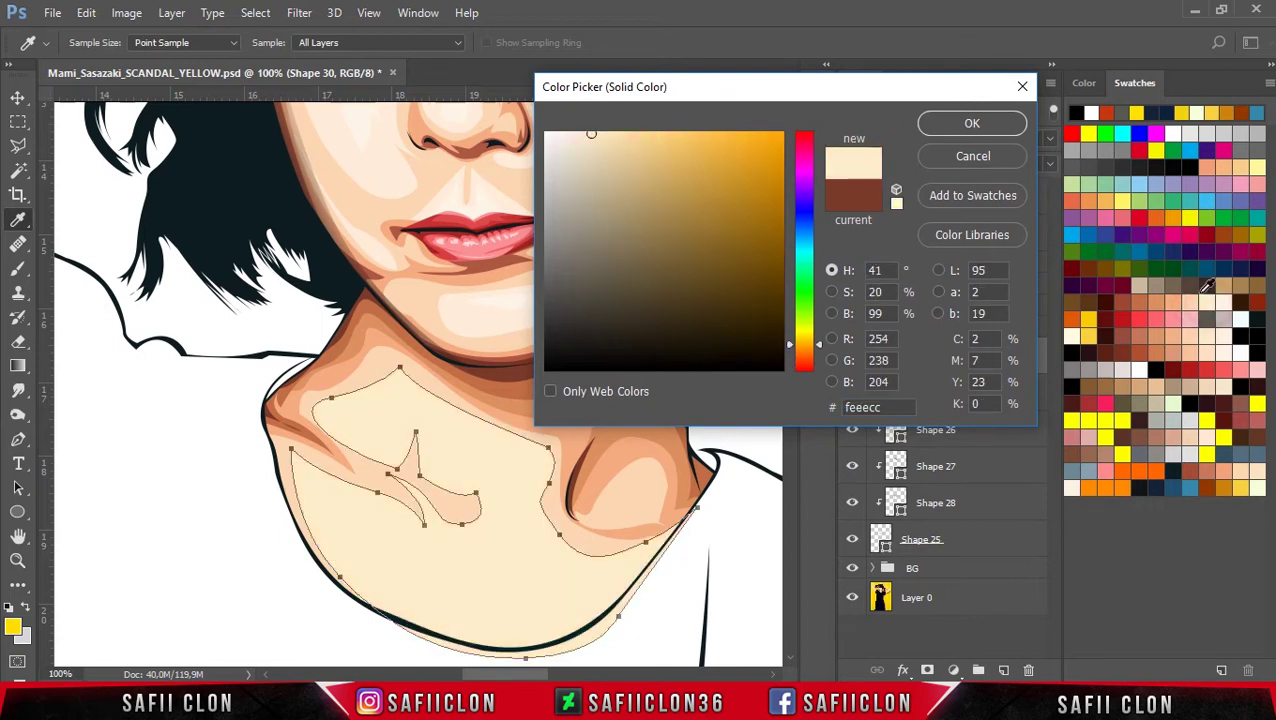
click(958, 122)
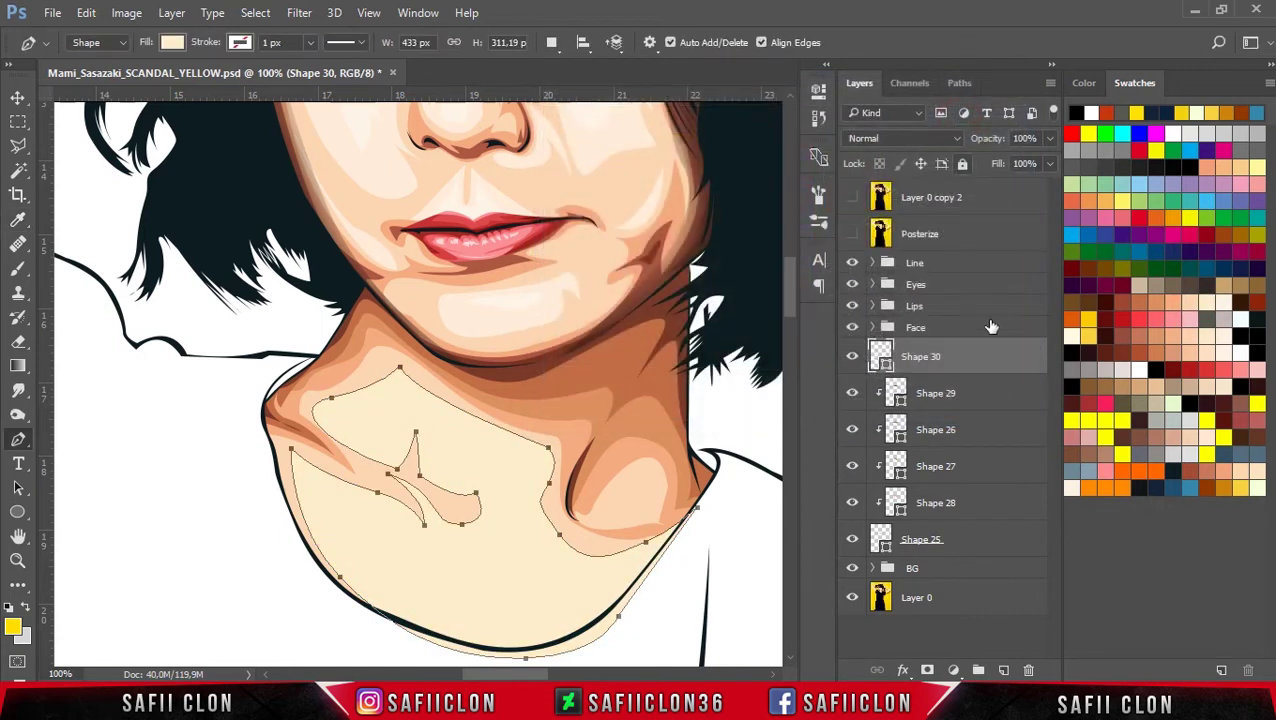
right_click(998, 368)
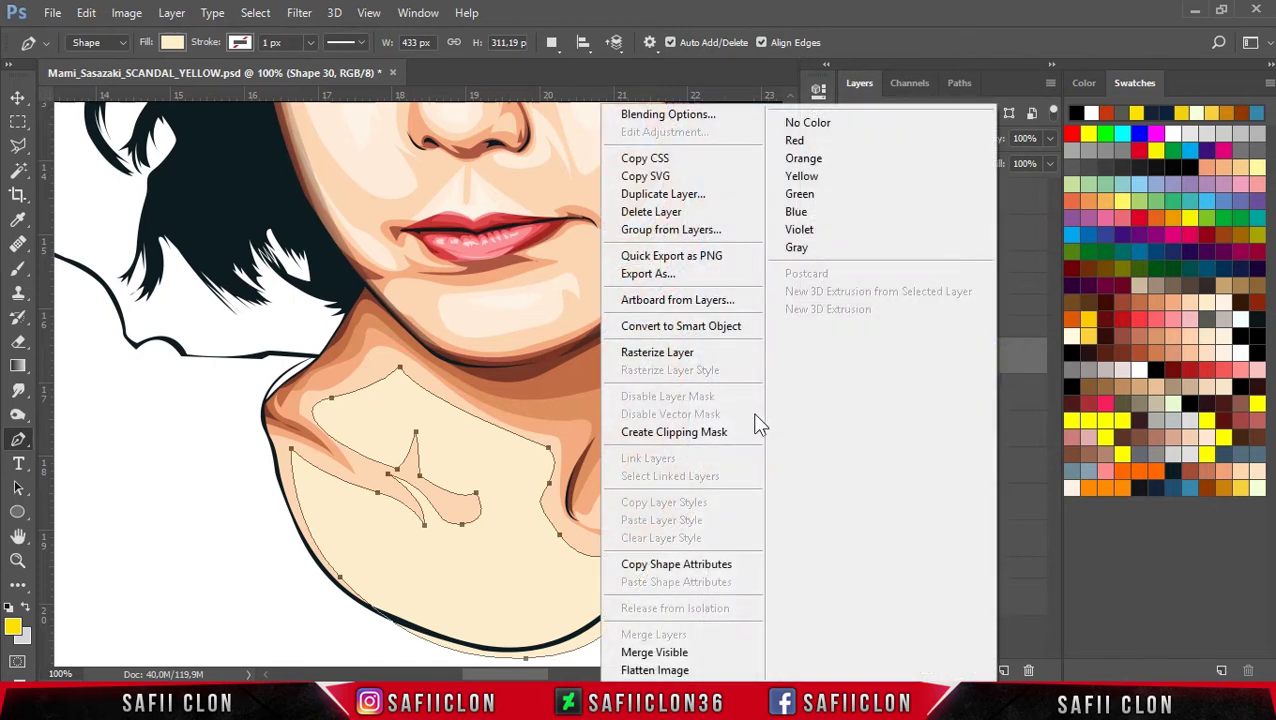
click(757, 424)
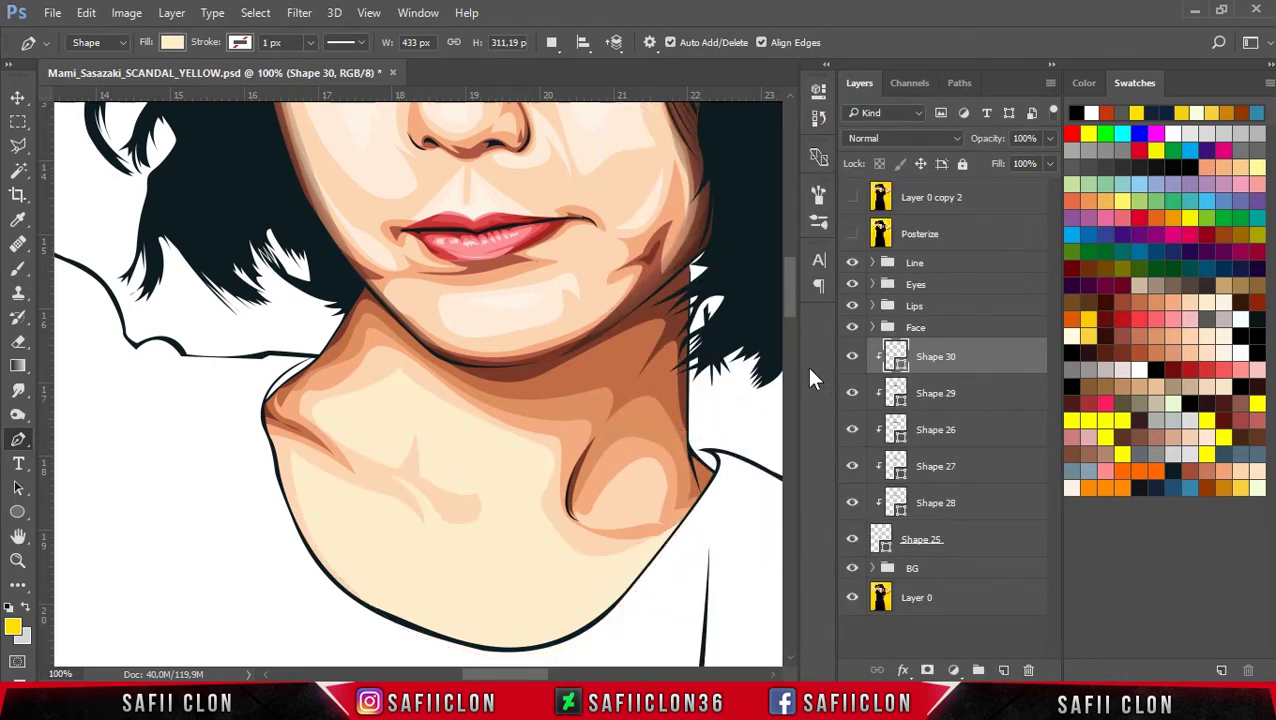
Step: With the posterized photo shown, draw a closed leaf-shaped highlight on the lower neck
click(852, 233)
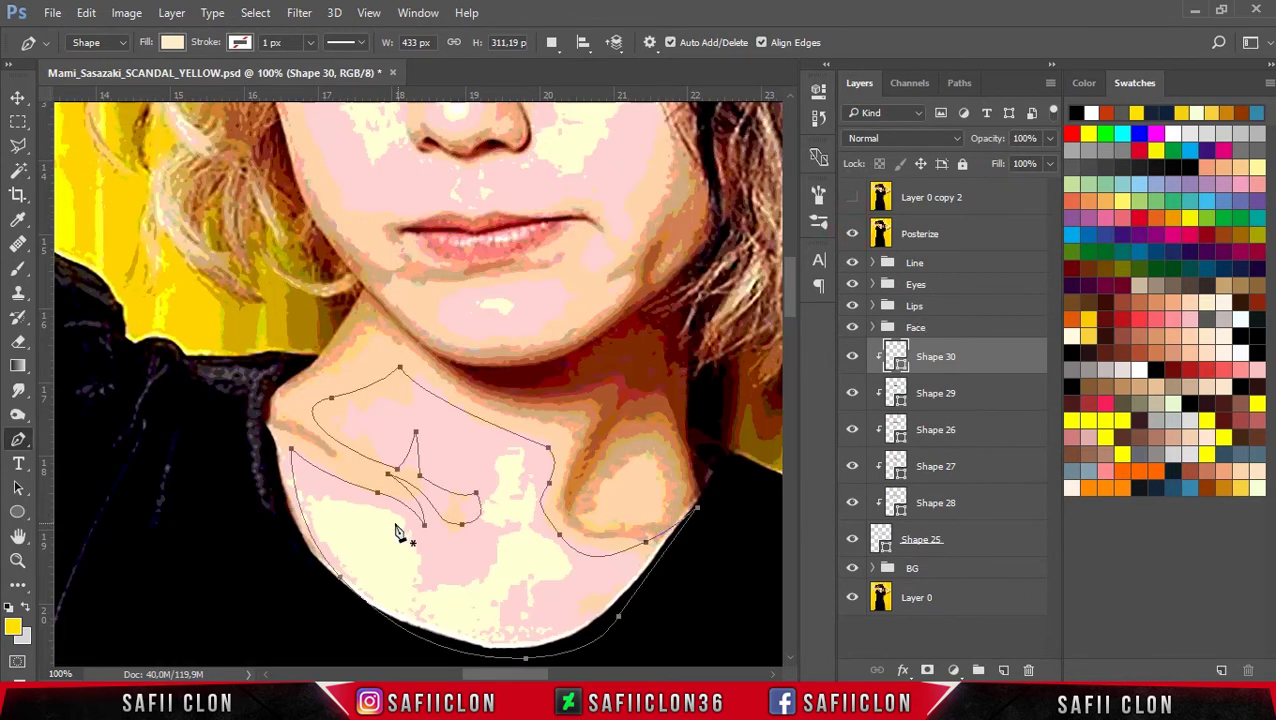
click(313, 497)
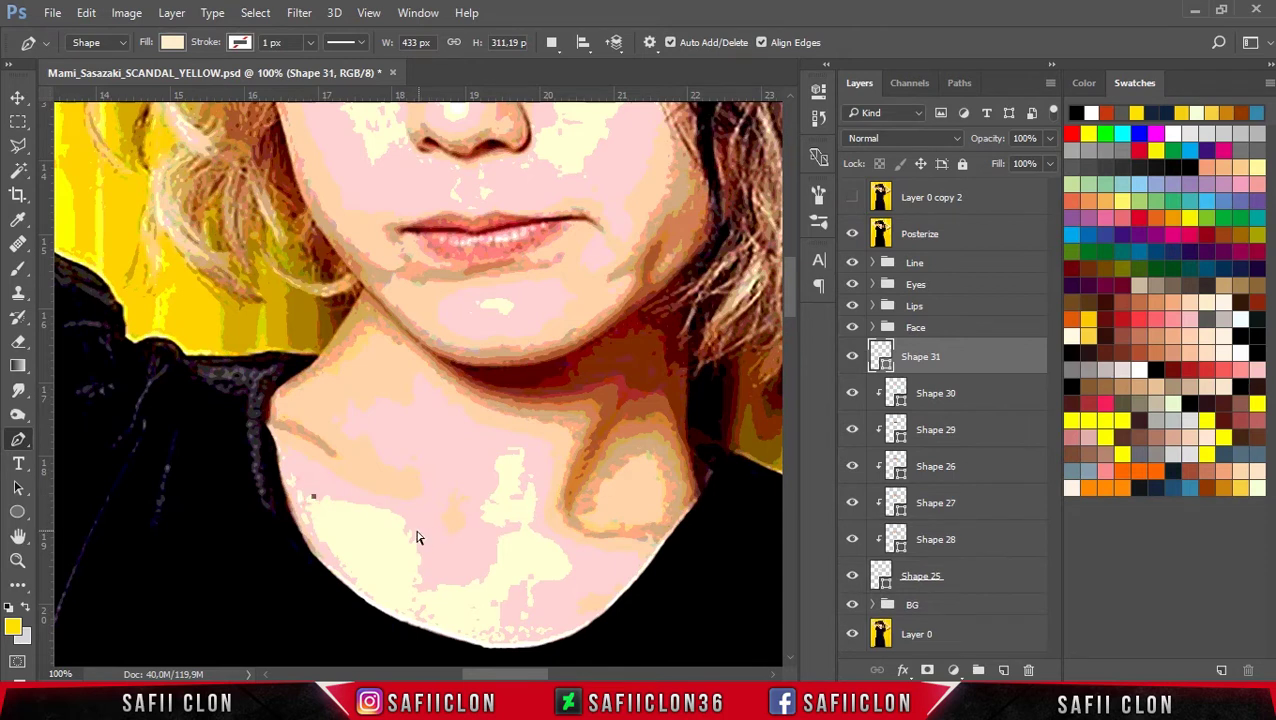
drag(413, 551, 429, 612)
click(420, 607)
drag(313, 496, 300, 431)
ctrl+click(306, 409)
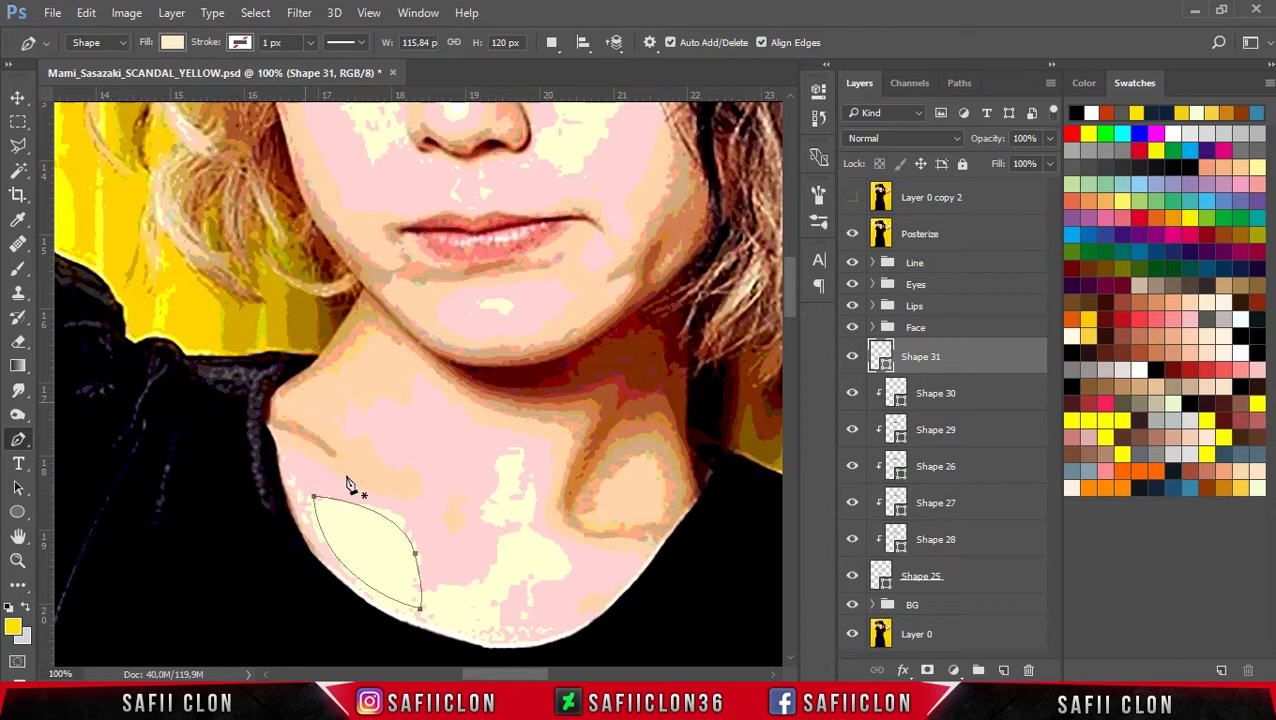
Step: Switch to Combine Shapes and add several small highlight shapes near the neck centre
click(556, 45)
click(605, 85)
drag(516, 452, 487, 515)
click(484, 444)
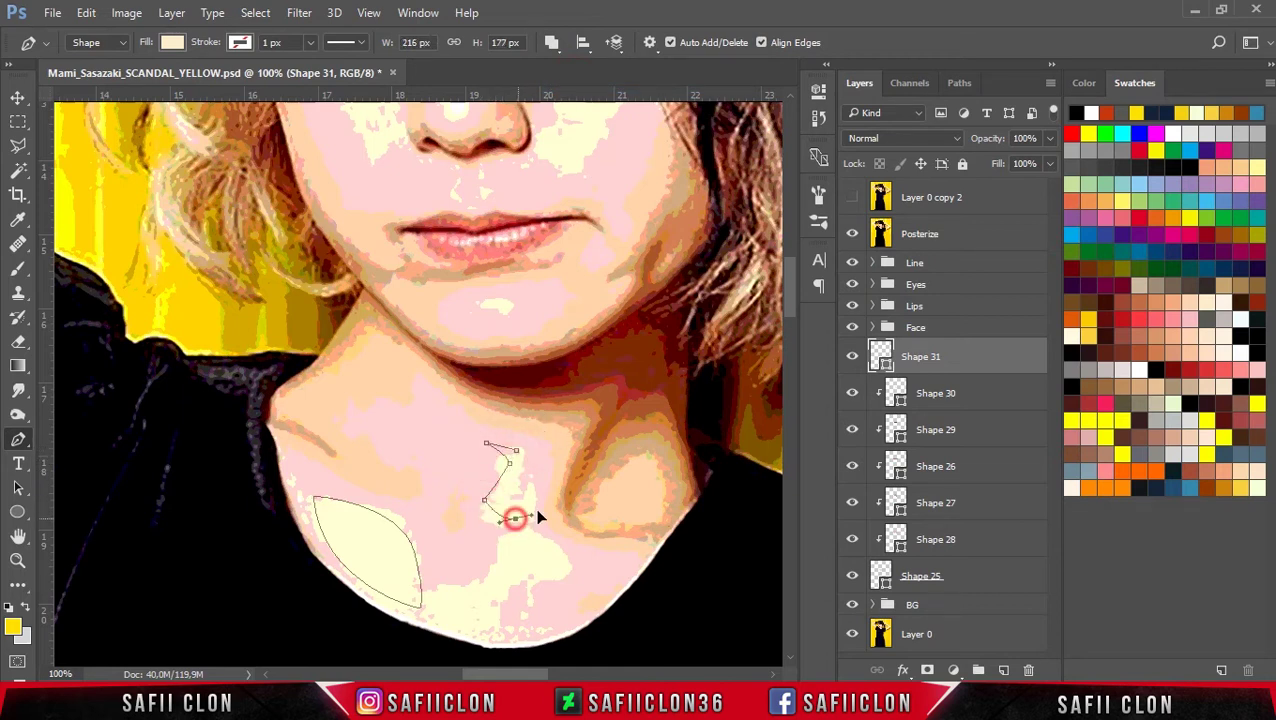
drag(531, 470, 522, 495)
drag(516, 450, 449, 503)
drag(413, 444, 444, 455)
drag(425, 396, 421, 377)
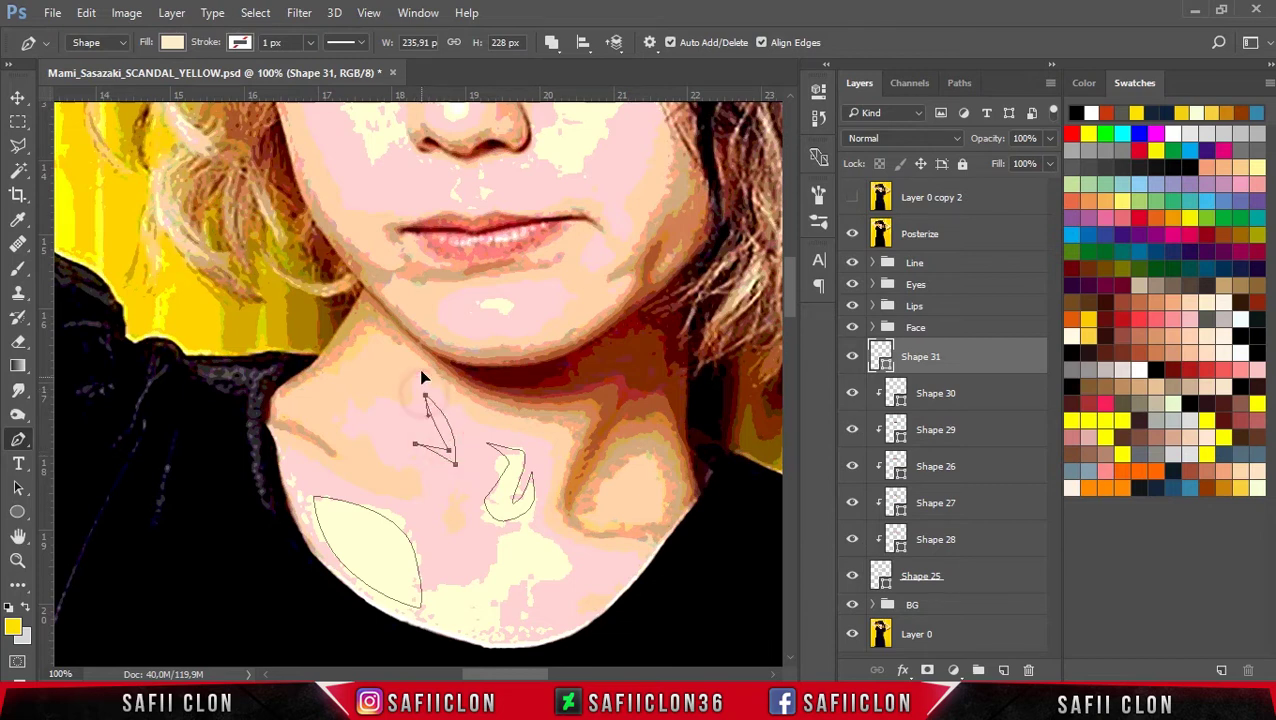
Step: Trace a large lower-neck piece around the collar line, then hide the posterized reference
click(533, 531)
click(287, 482)
drag(540, 632, 742, 609)
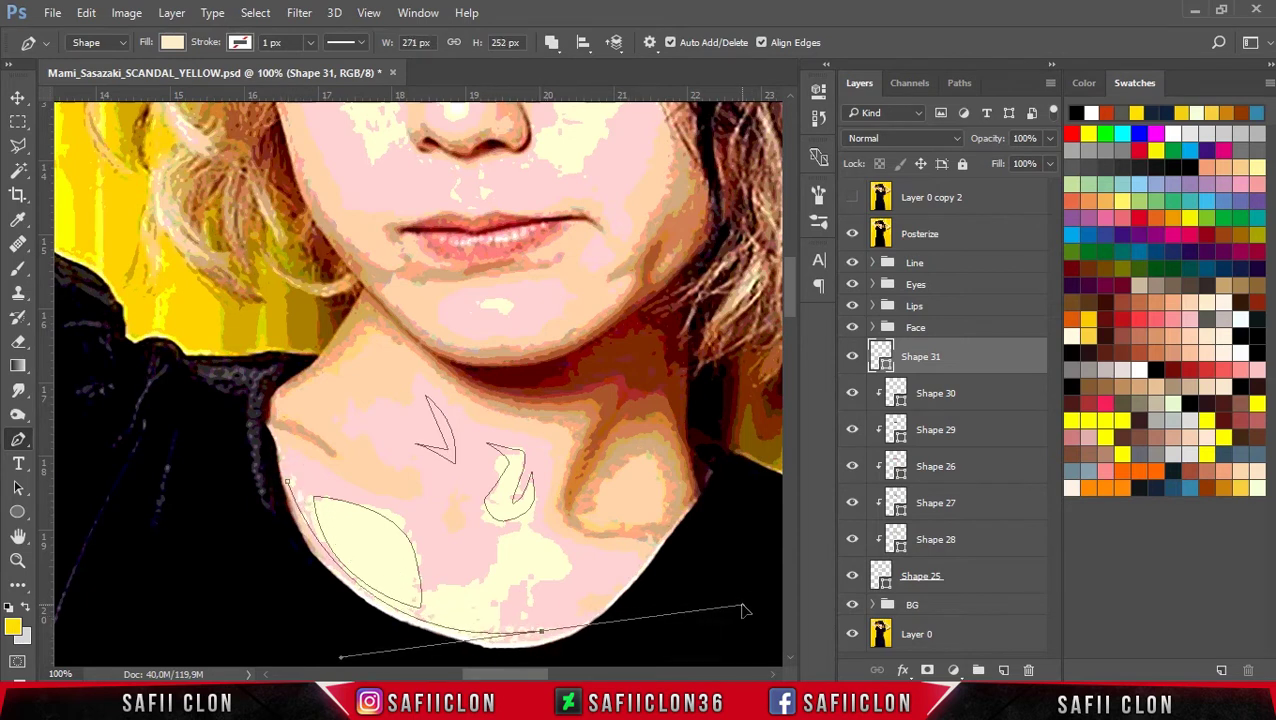
alt+click(540, 633)
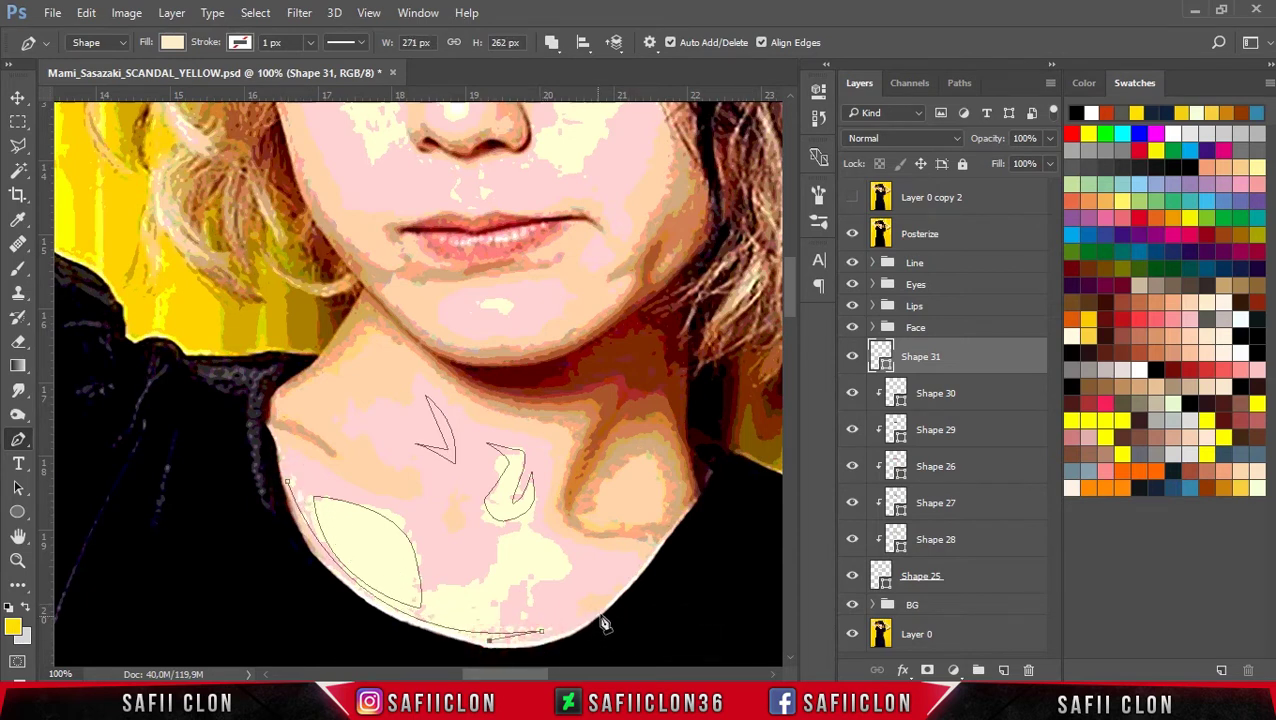
drag(640, 573, 404, 676)
drag(251, 521, 250, 418)
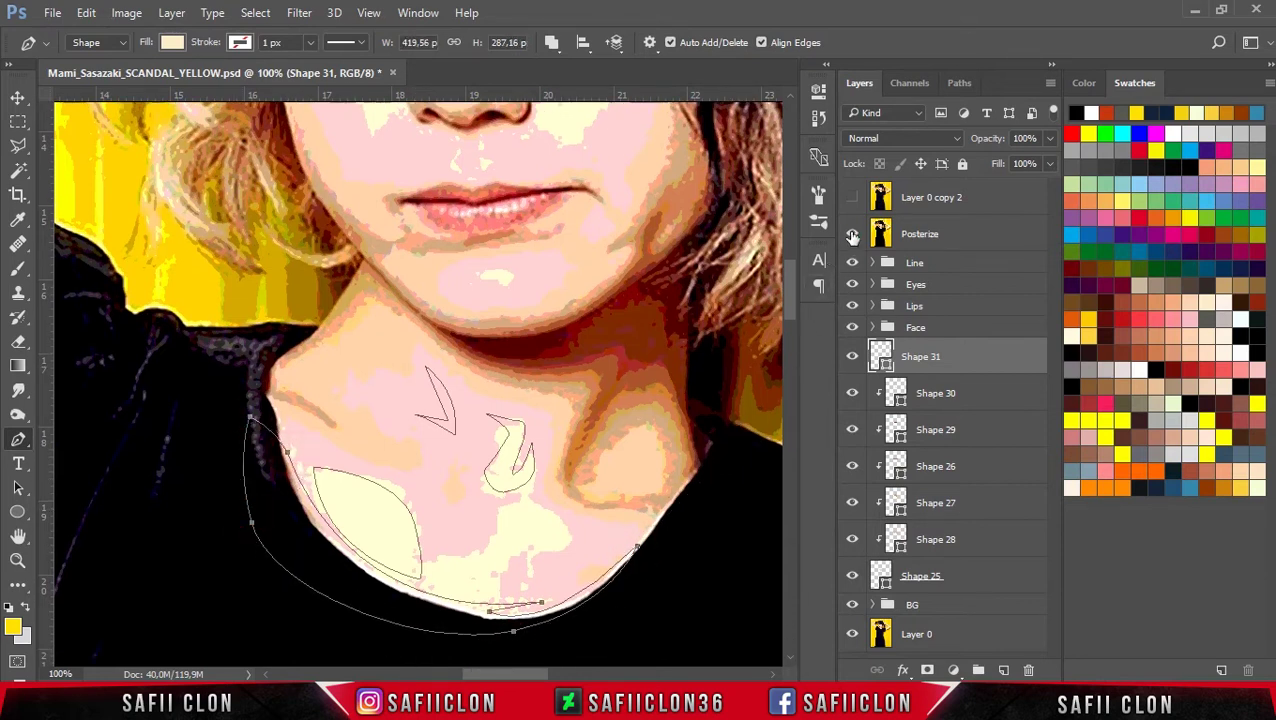
click(852, 235)
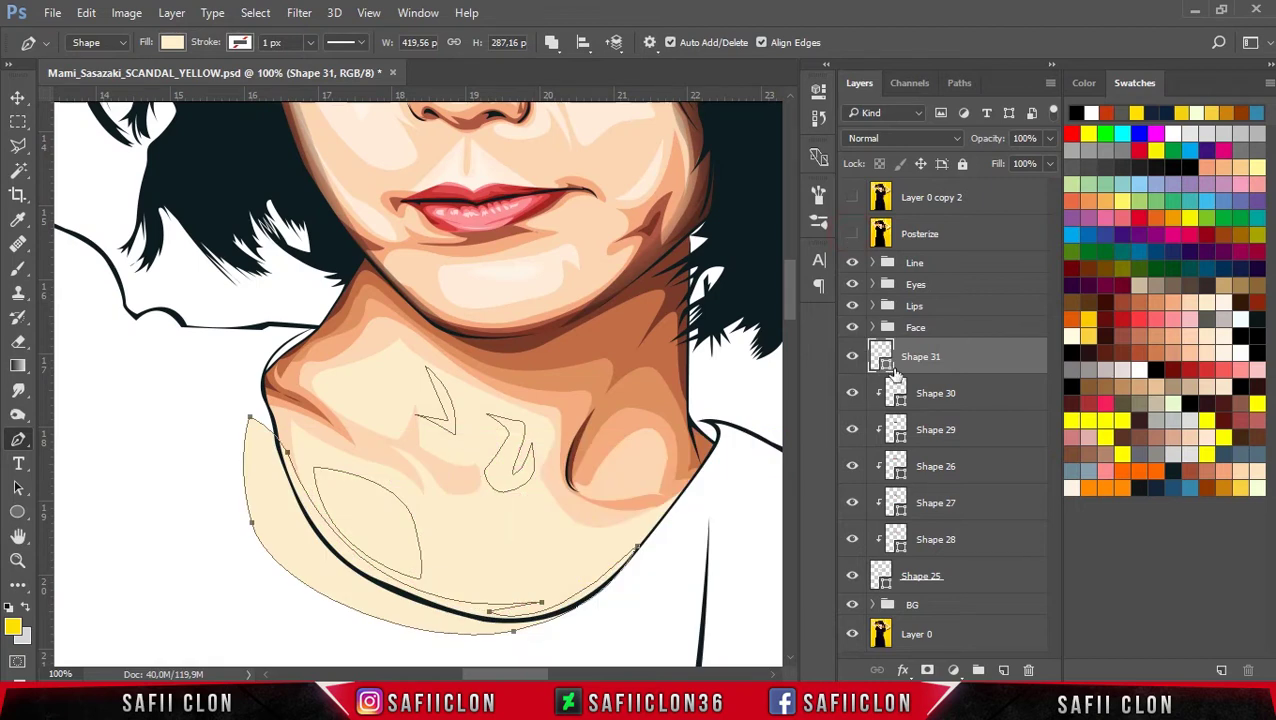
right_click(962, 366)
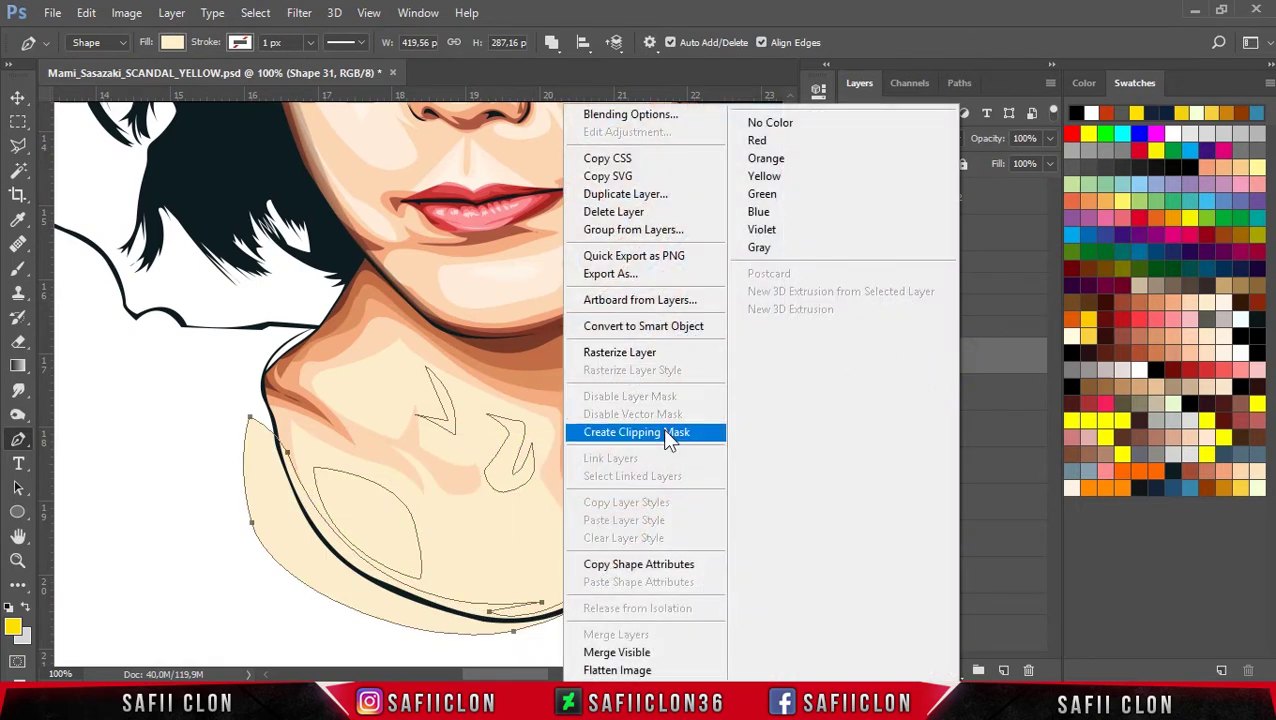
Step: Clip Shape 31 to the layers below and lighten its fill to #fef4e8
click(666, 436)
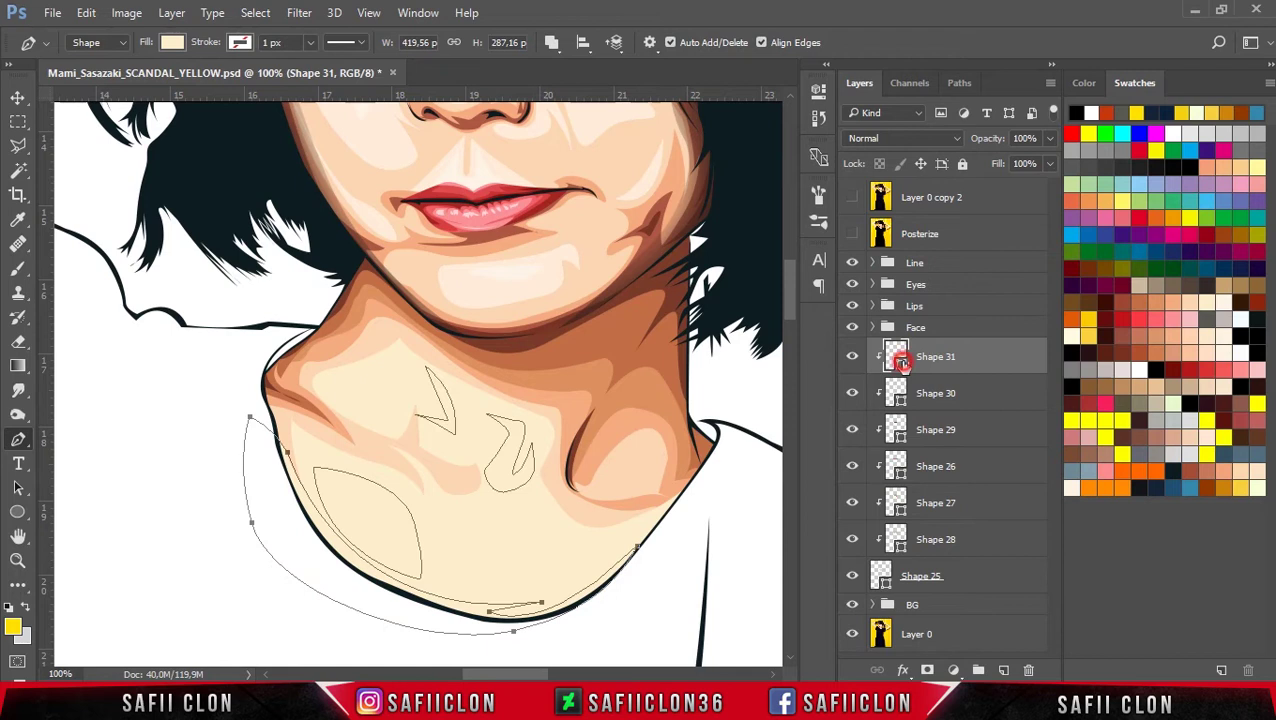
double_click(902, 362)
click(1224, 294)
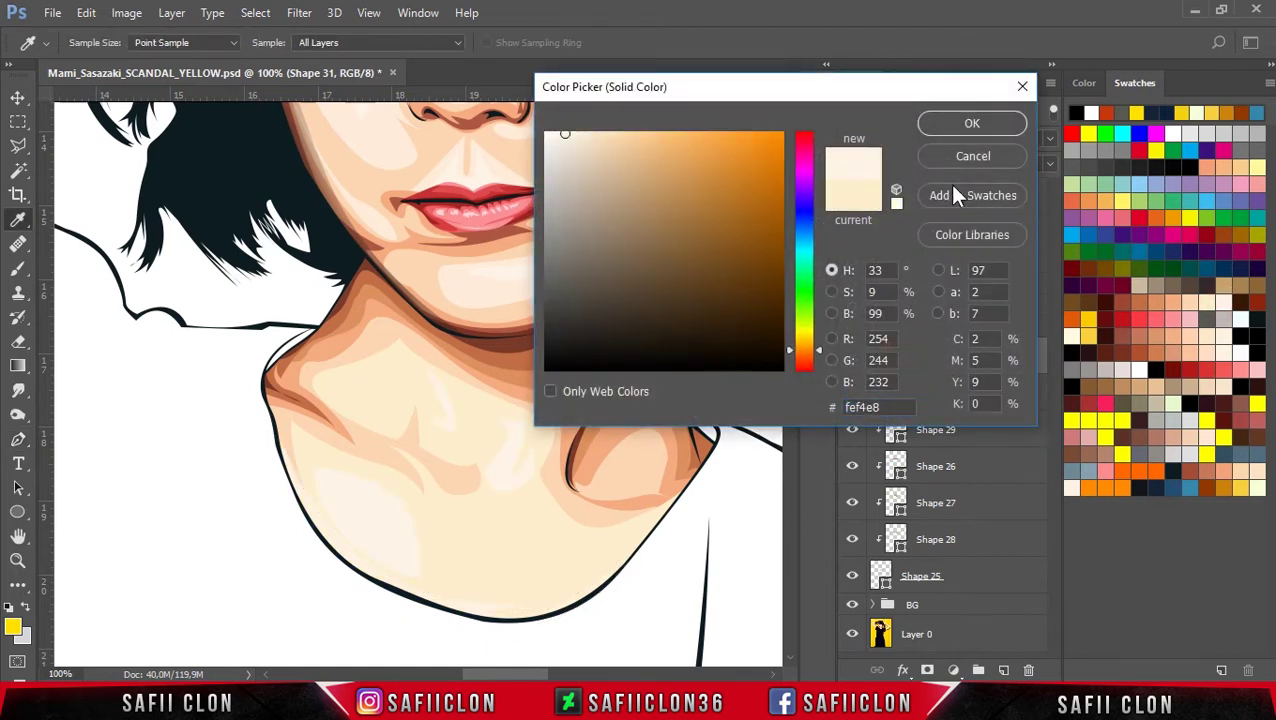
click(957, 132)
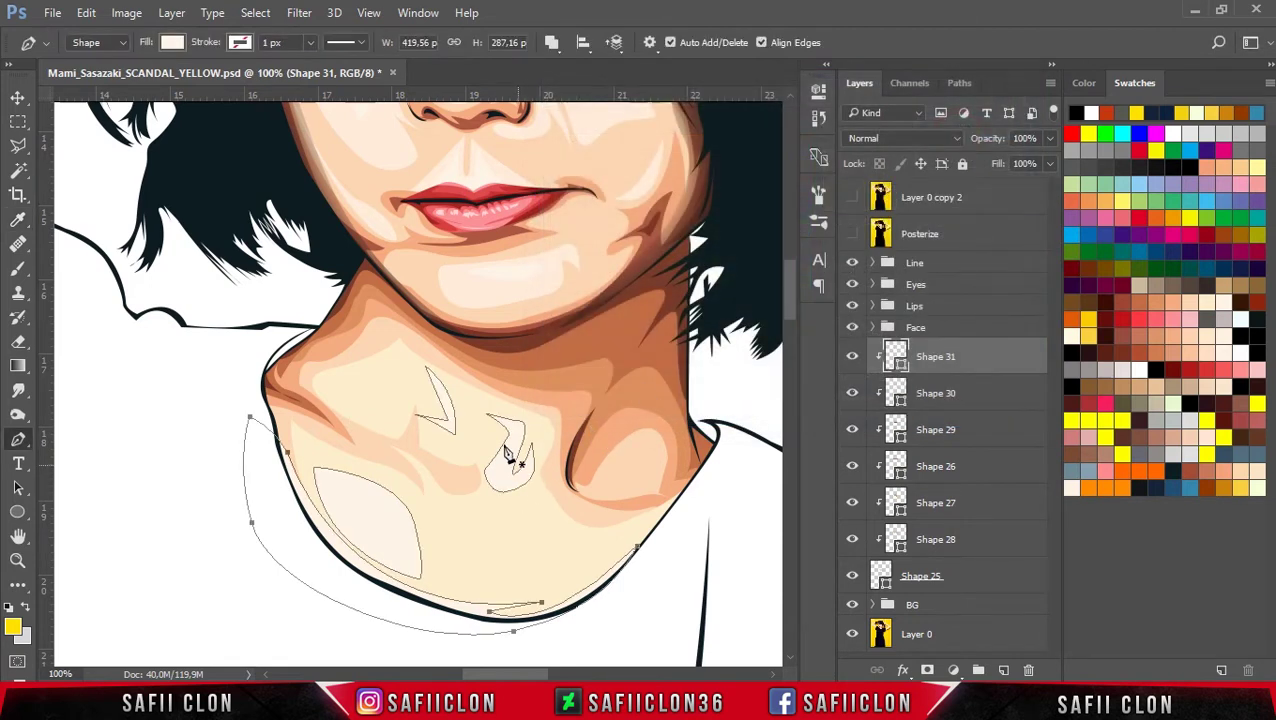
Step: Add three more small closed highlight pieces across the neck to Shape 31
click(381, 363)
click(336, 383)
click(369, 410)
click(381, 363)
click(545, 520)
drag(594, 542, 655, 536)
drag(558, 576, 524, 580)
click(545, 521)
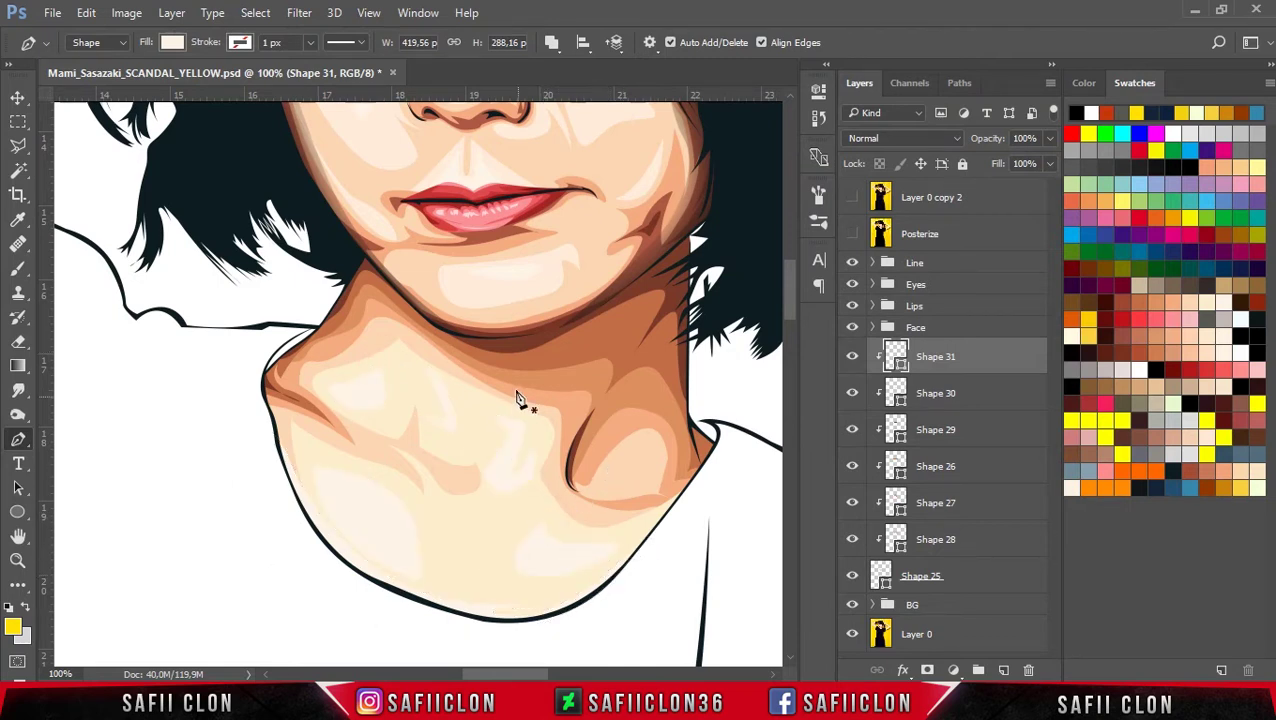
mouse_move(598, 496)
mouse_down()
mouse_move(655, 492)
mouse_move(627, 450)
mouse_up()
click(598, 496)
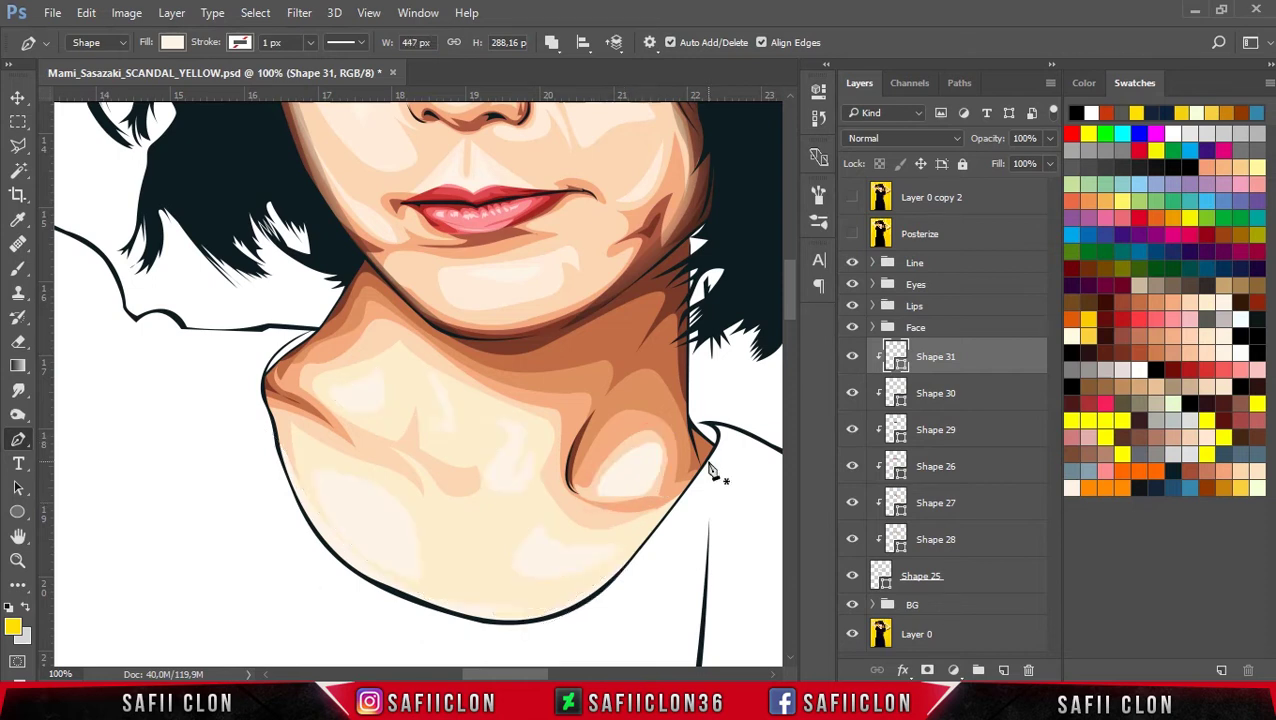
Step: Show the neck shape outlines and adjust Shape 29's curve points near the jaw
key(ctrl+minus)
key(ctrl+minus)
key(ctrl+minus)
key(ctrl+plus)
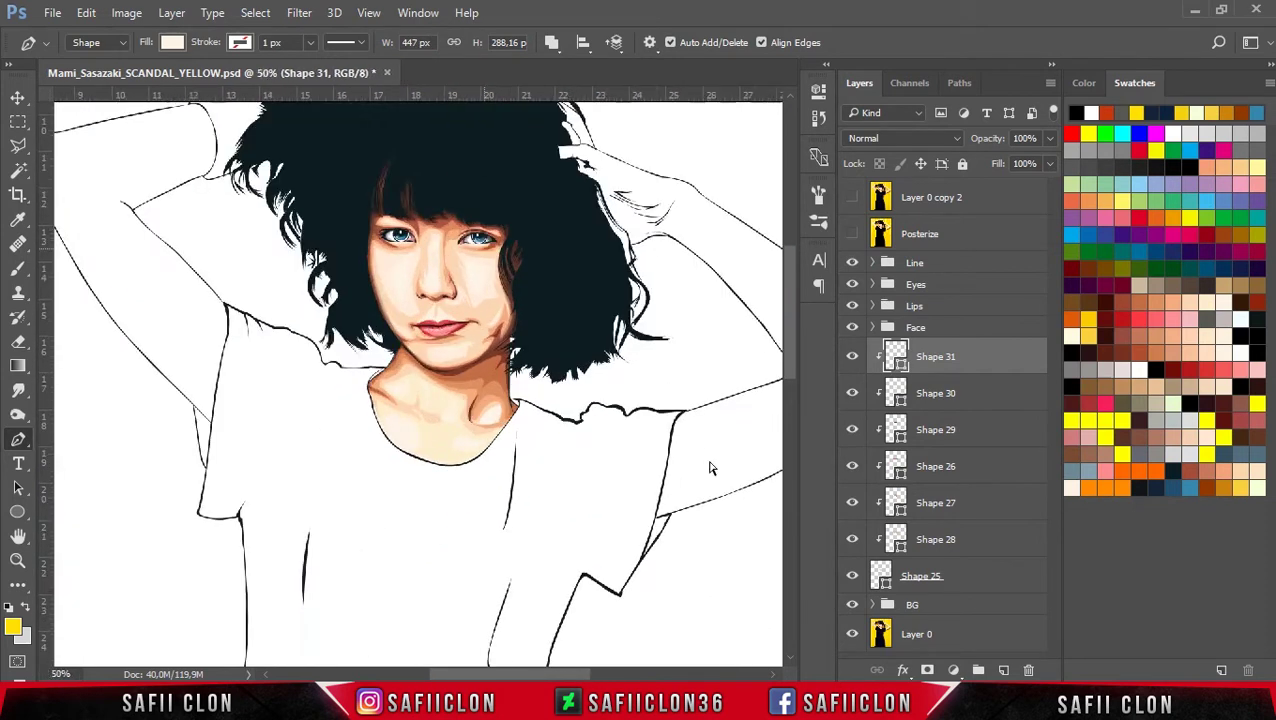
key(ctrl+plus)
key(ctrl+plus)
key(ctrl+plus)
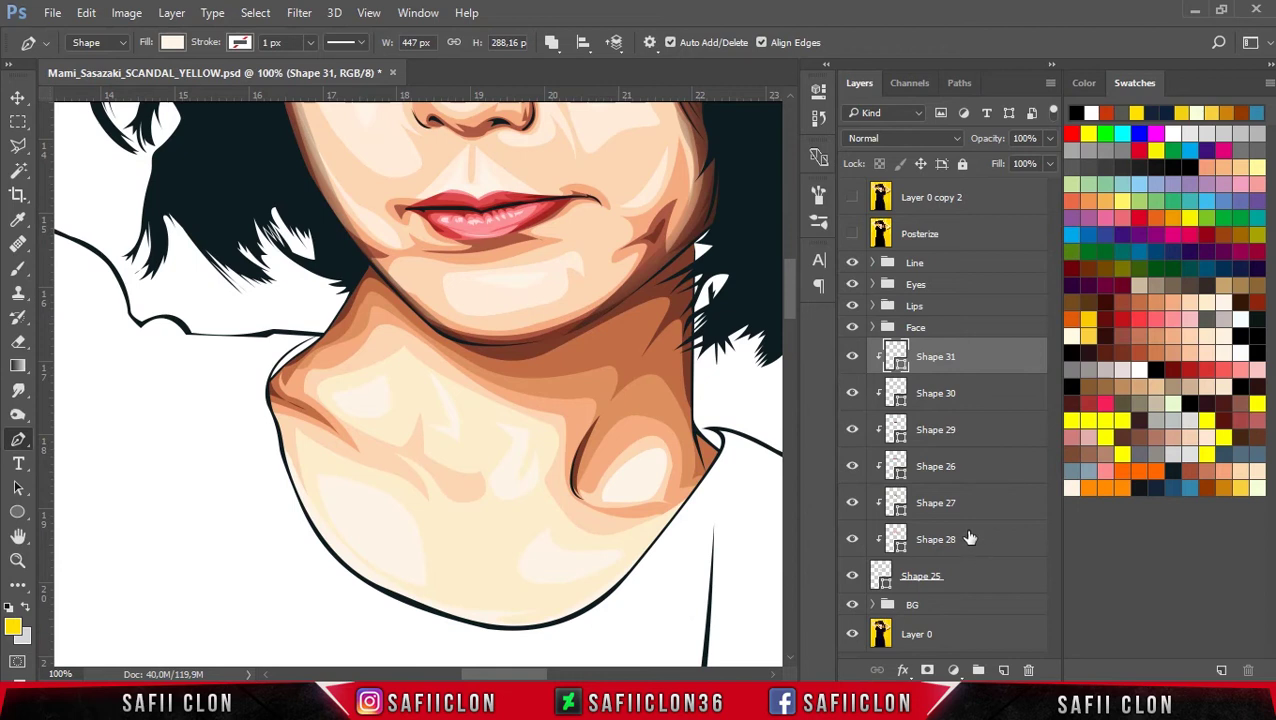
key(ctrl+h)
click(969, 474)
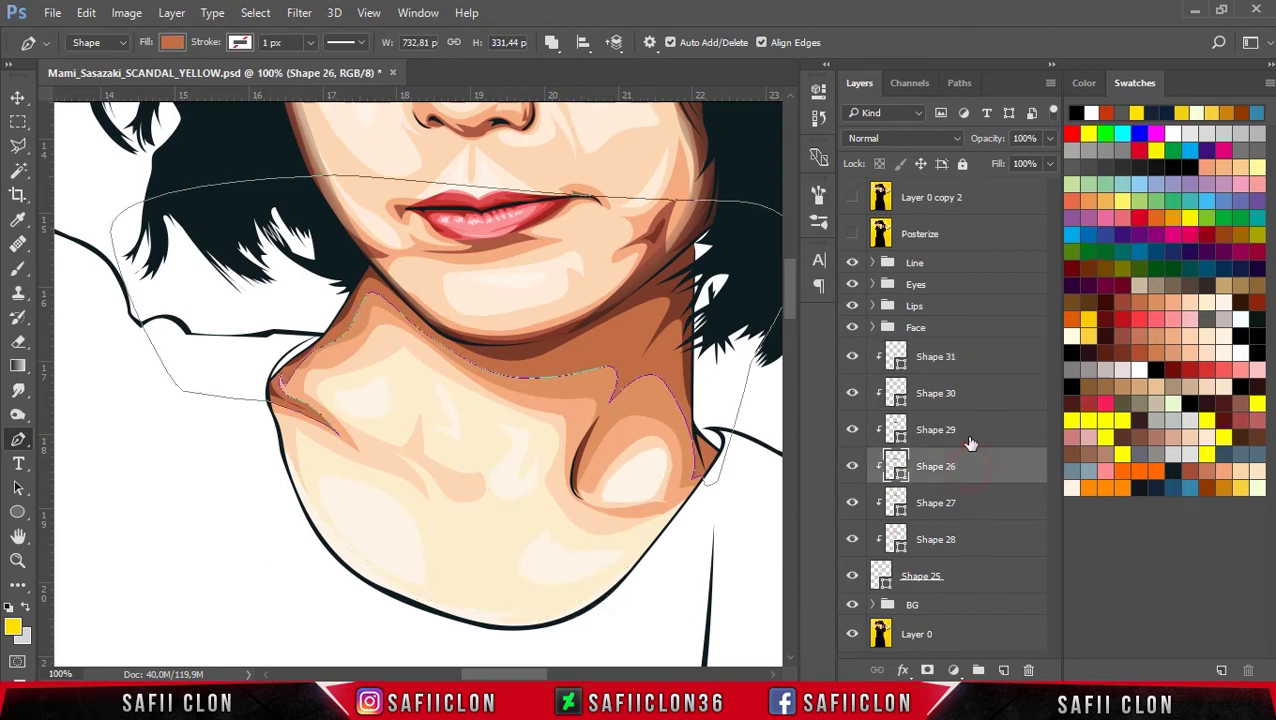
click(960, 430)
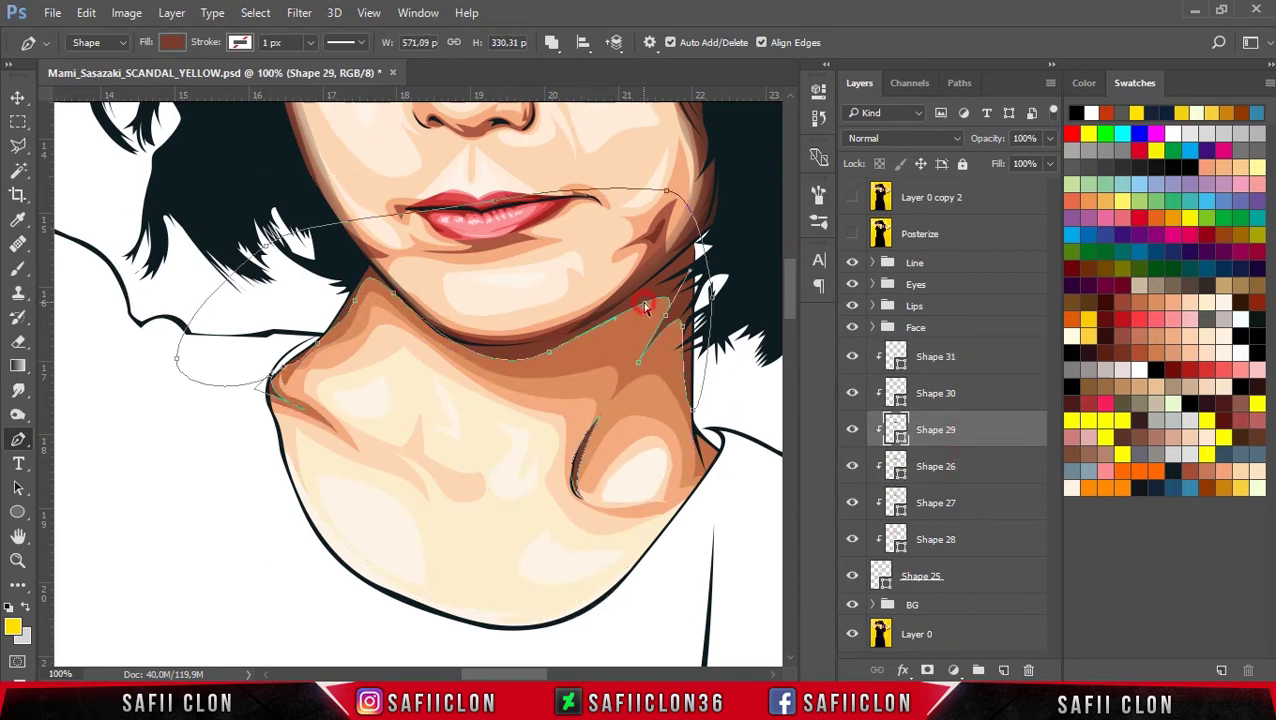
drag(690, 283, 636, 370)
mouse_move(650, 323)
mouse_down()
mouse_move(561, 354)
mouse_move(651, 305)
mouse_up()
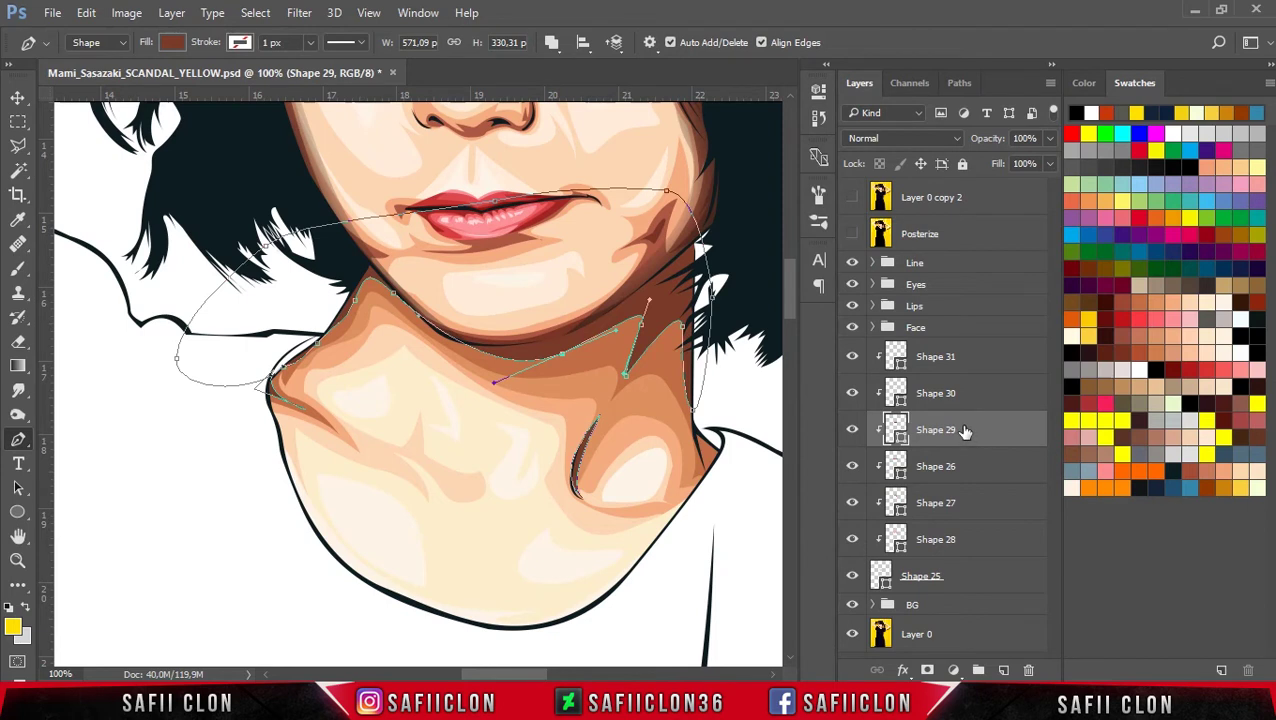
Step: Add an anchor on Shape 26's neck crease and bend its curve further down the neck
click(973, 459)
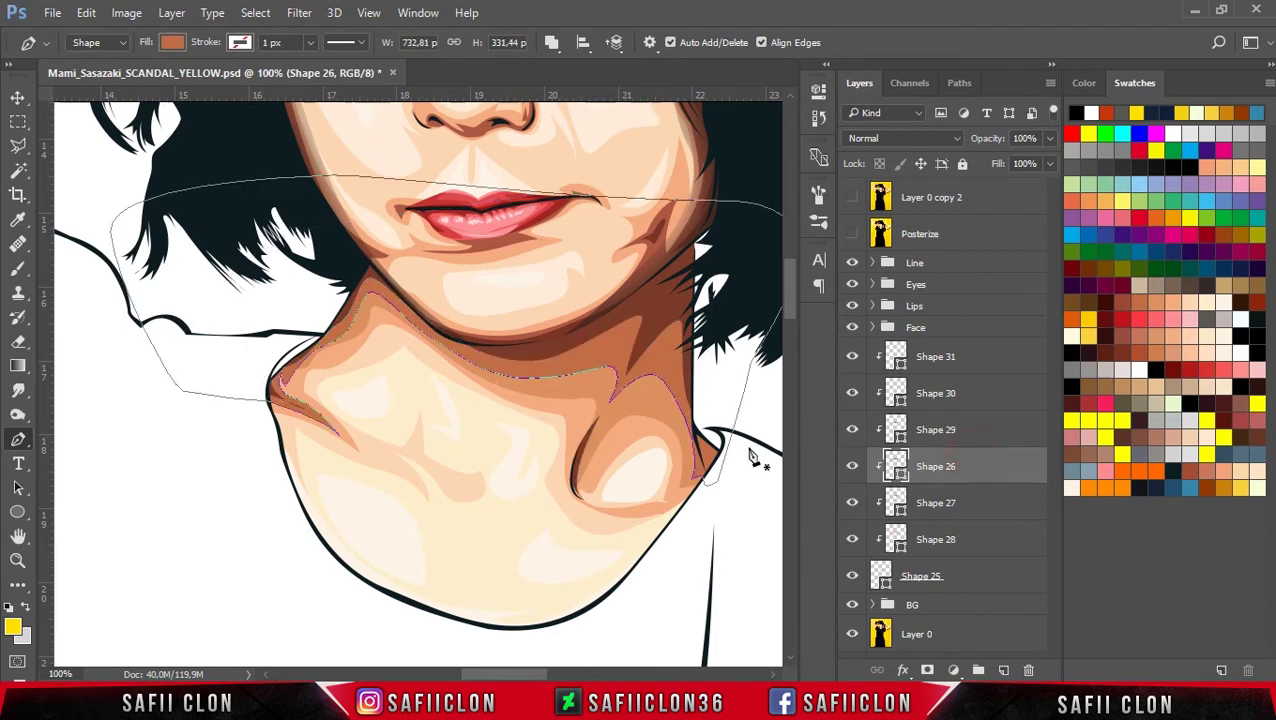
click(609, 404)
click(551, 42)
click(605, 83)
click(622, 384)
drag(607, 525, 624, 518)
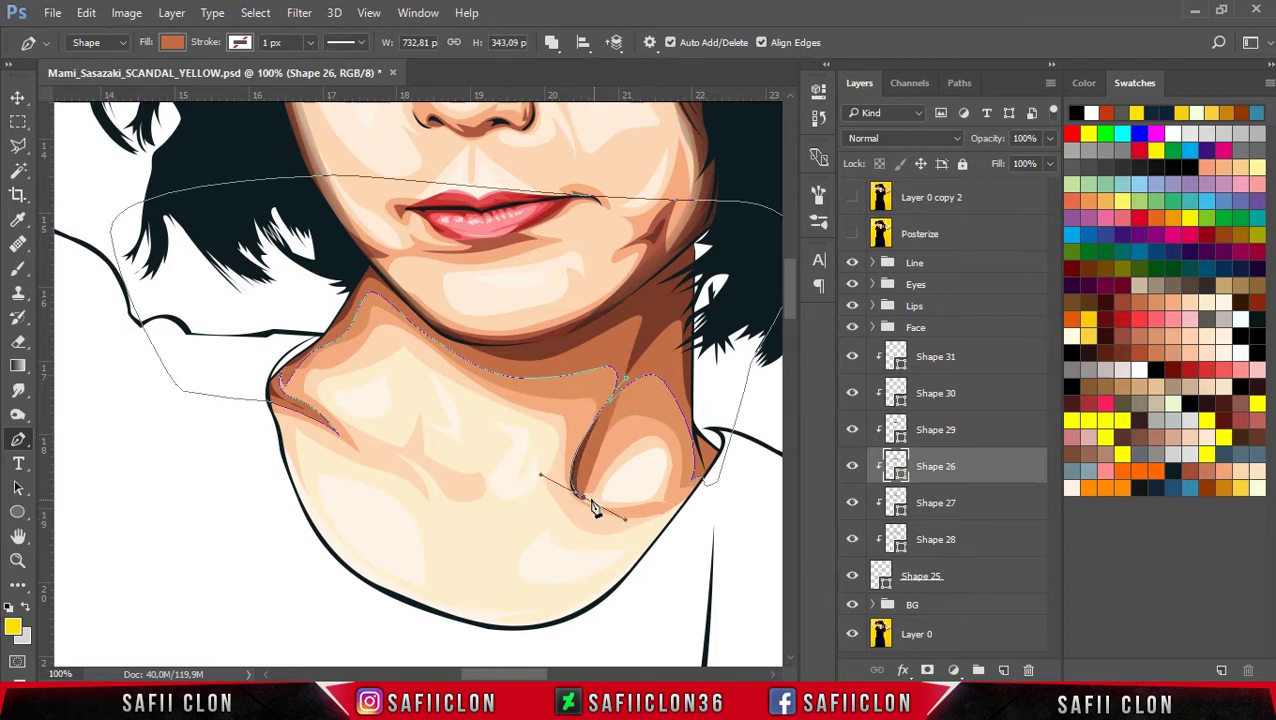
drag(672, 313, 697, 277)
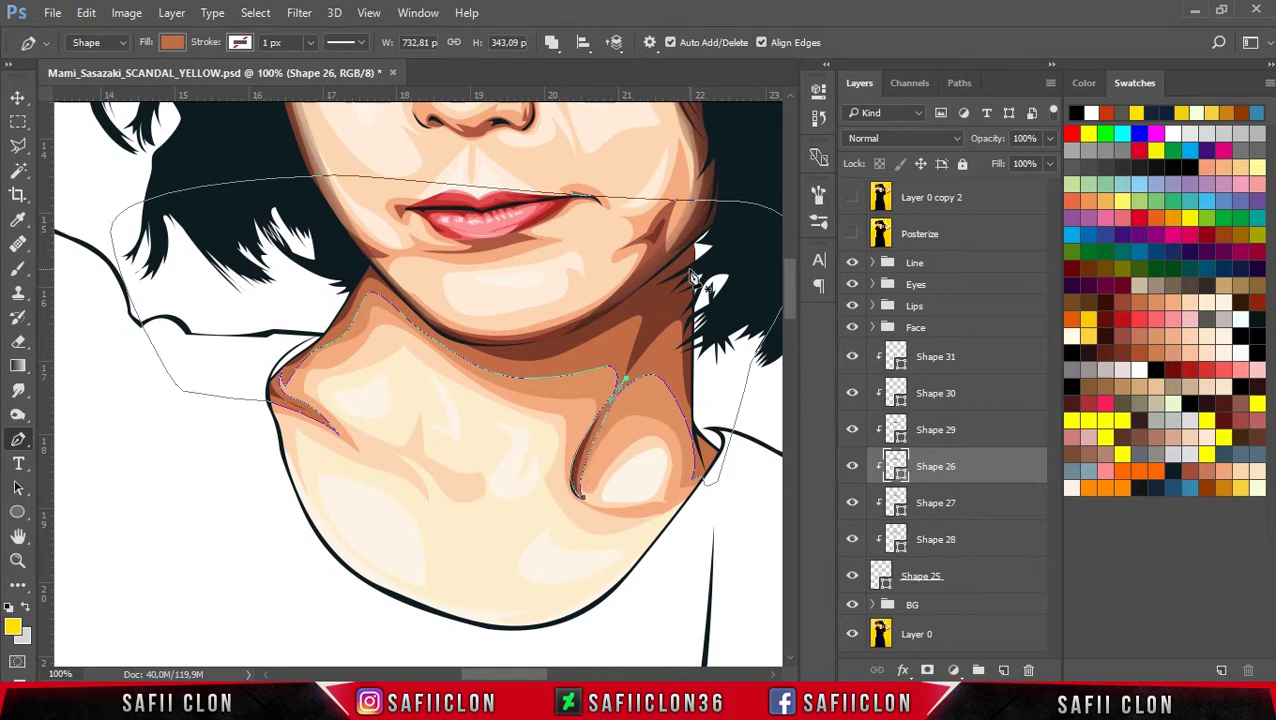
key(ctrl+minus)
key(ctrl+minus)
key(ctrl+minus)
key(ctrl+minus)
key(ctrl+plus)
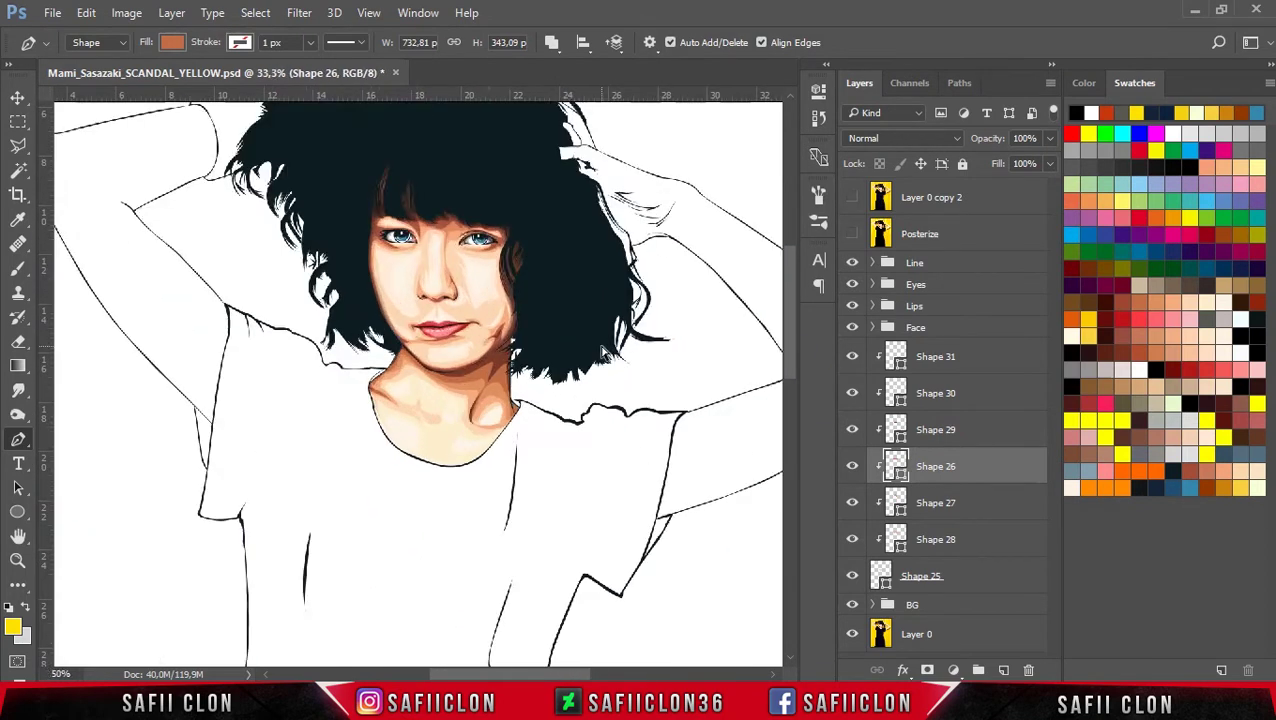
key(ctrl+plus)
click(979, 359)
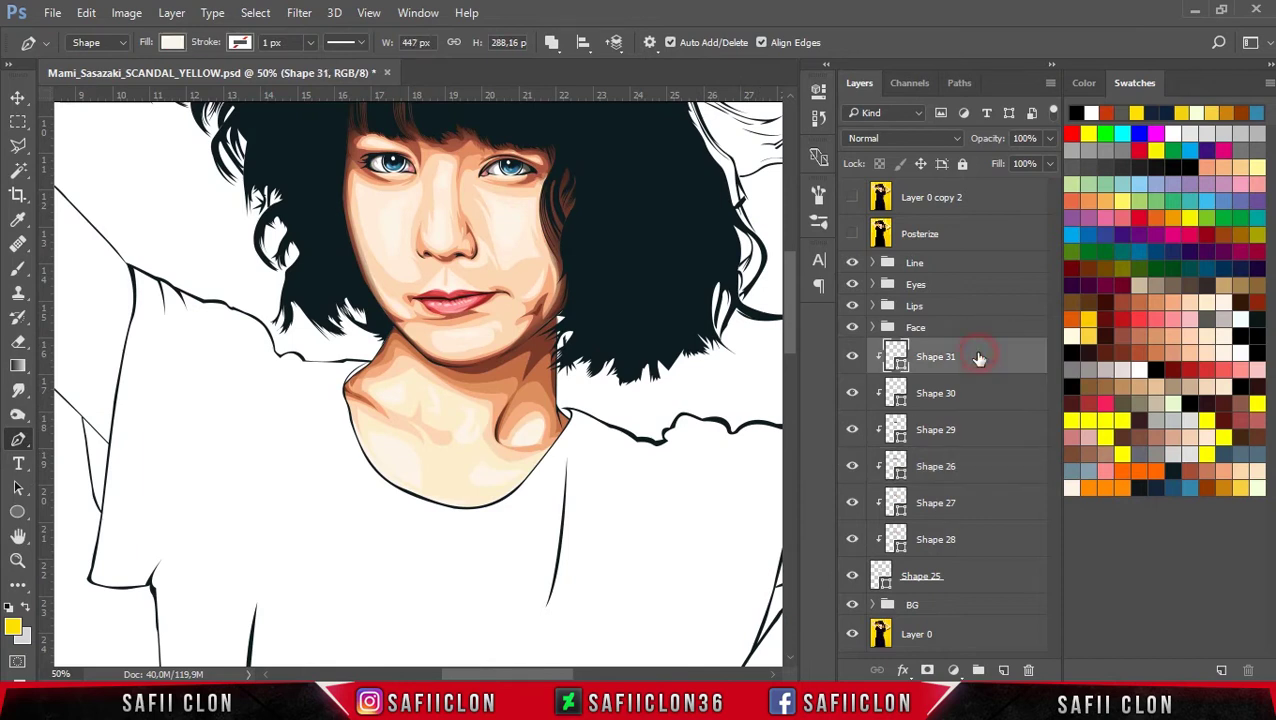
Step: Group Shape 25 through Shape 31 into a group named Neck, then toggle its visibility to compare
shift+click(963, 580)
right_click(960, 576)
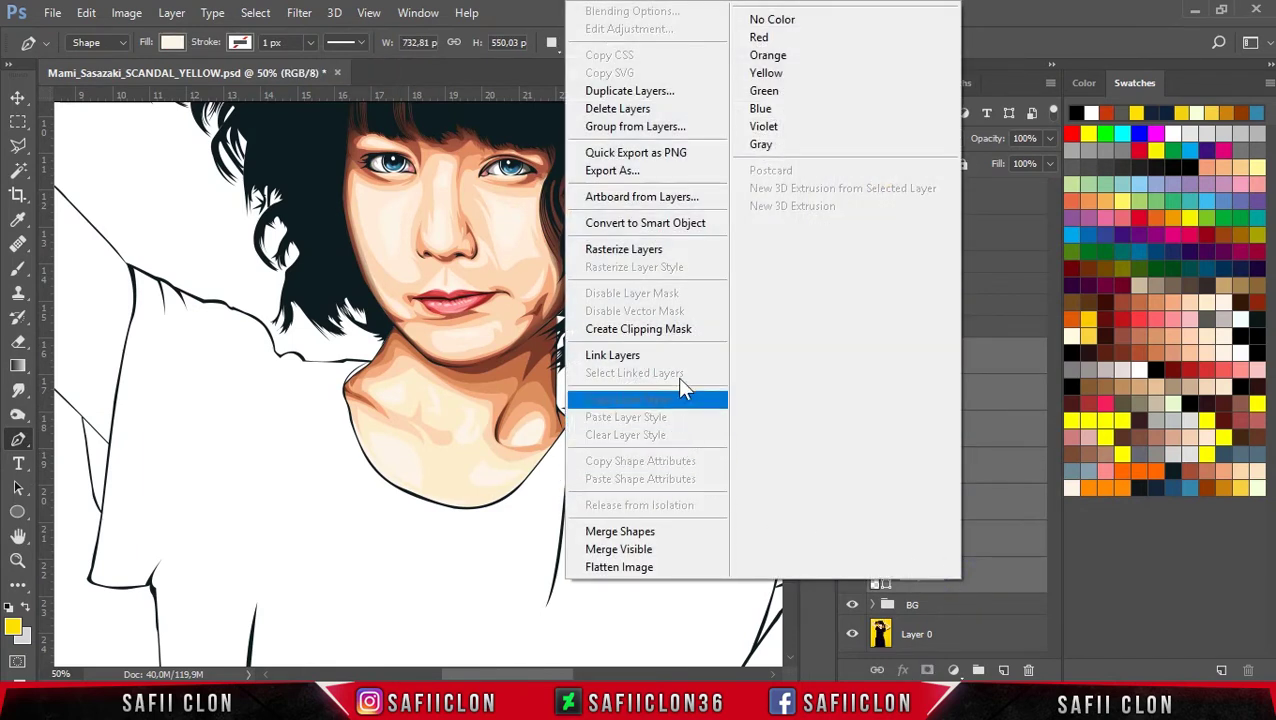
click(633, 133)
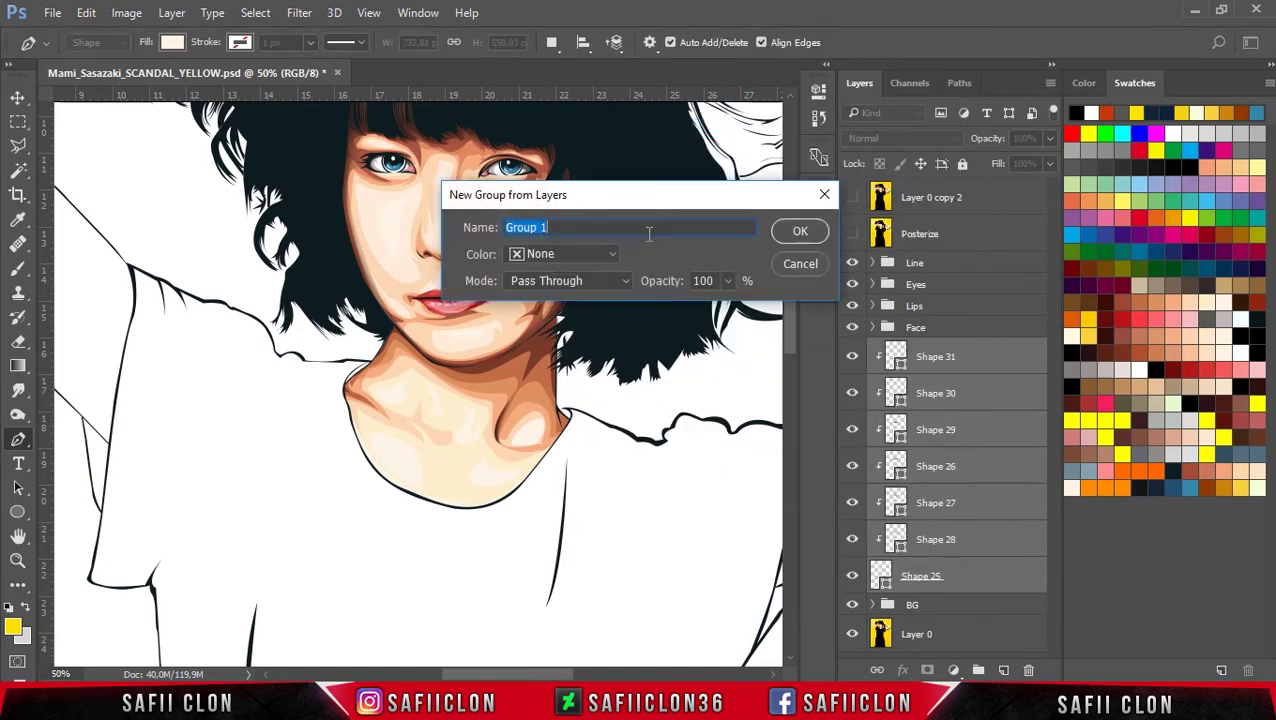
click(786, 231)
click(851, 349)
click(851, 349)
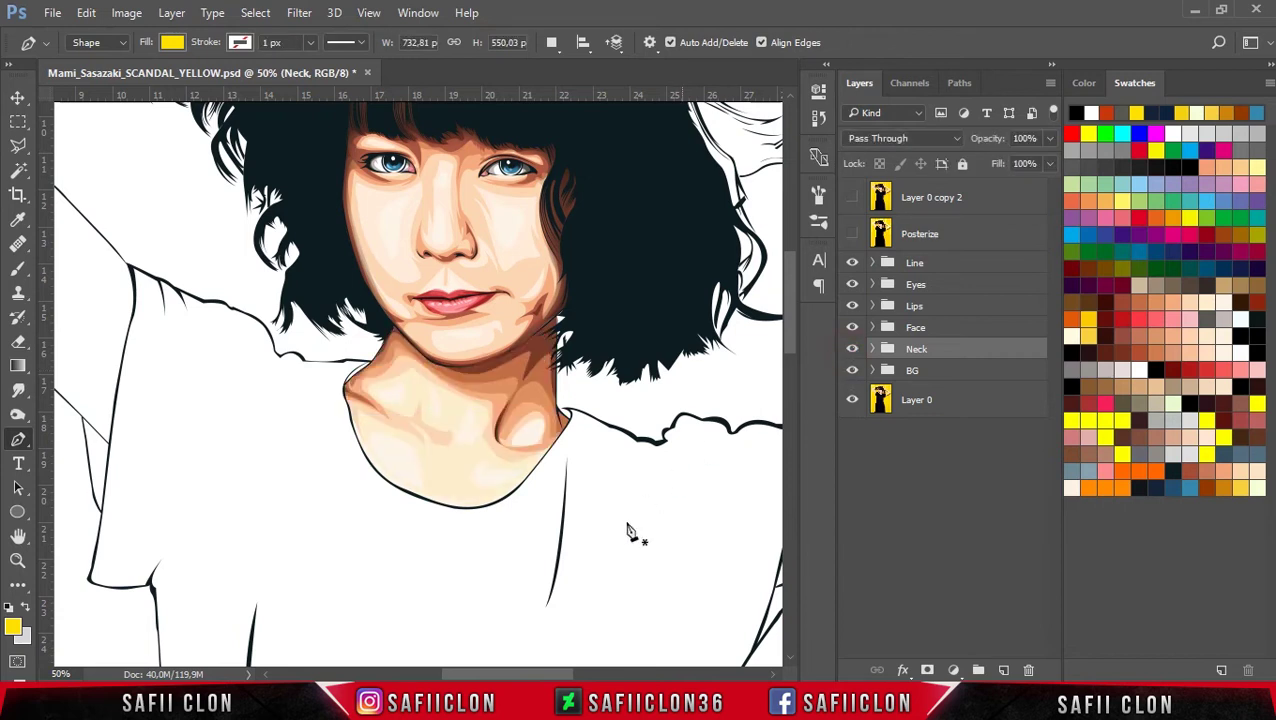
Step: Select the BG group and zoom to 100% on the raised right arm's armpit
drag(553, 676, 582, 672)
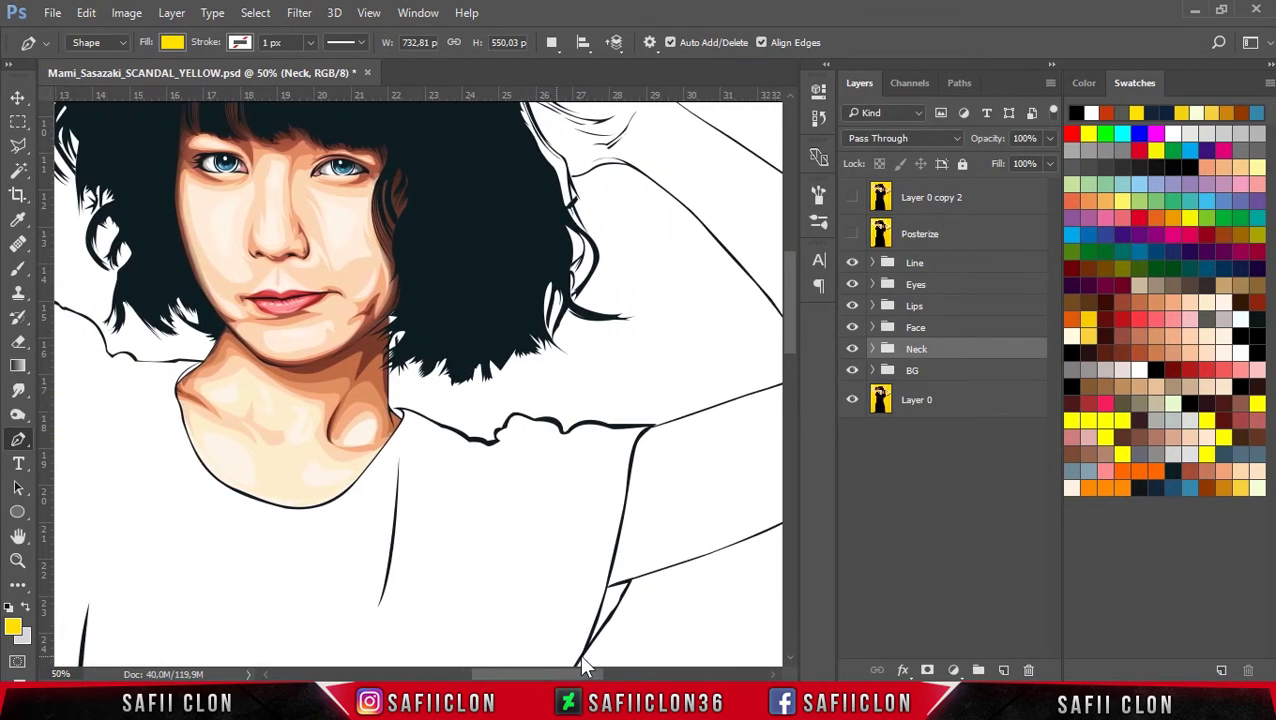
click(928, 374)
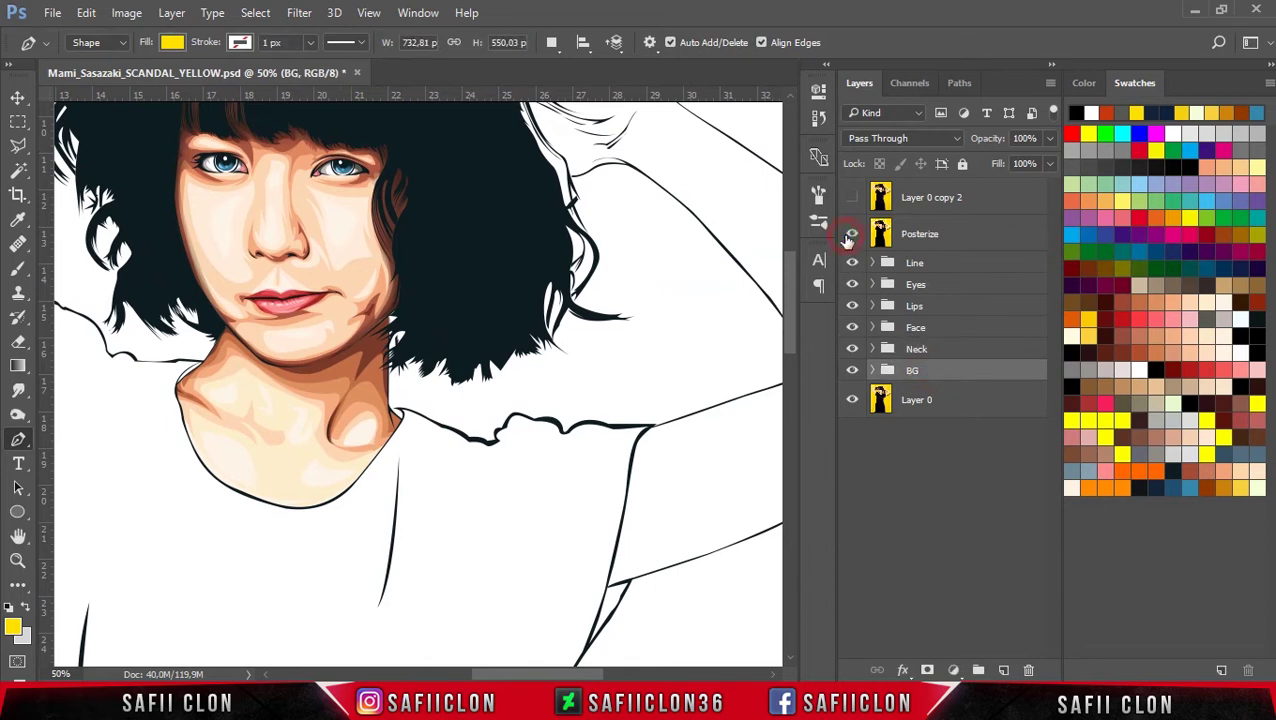
click(851, 234)
drag(580, 673, 632, 673)
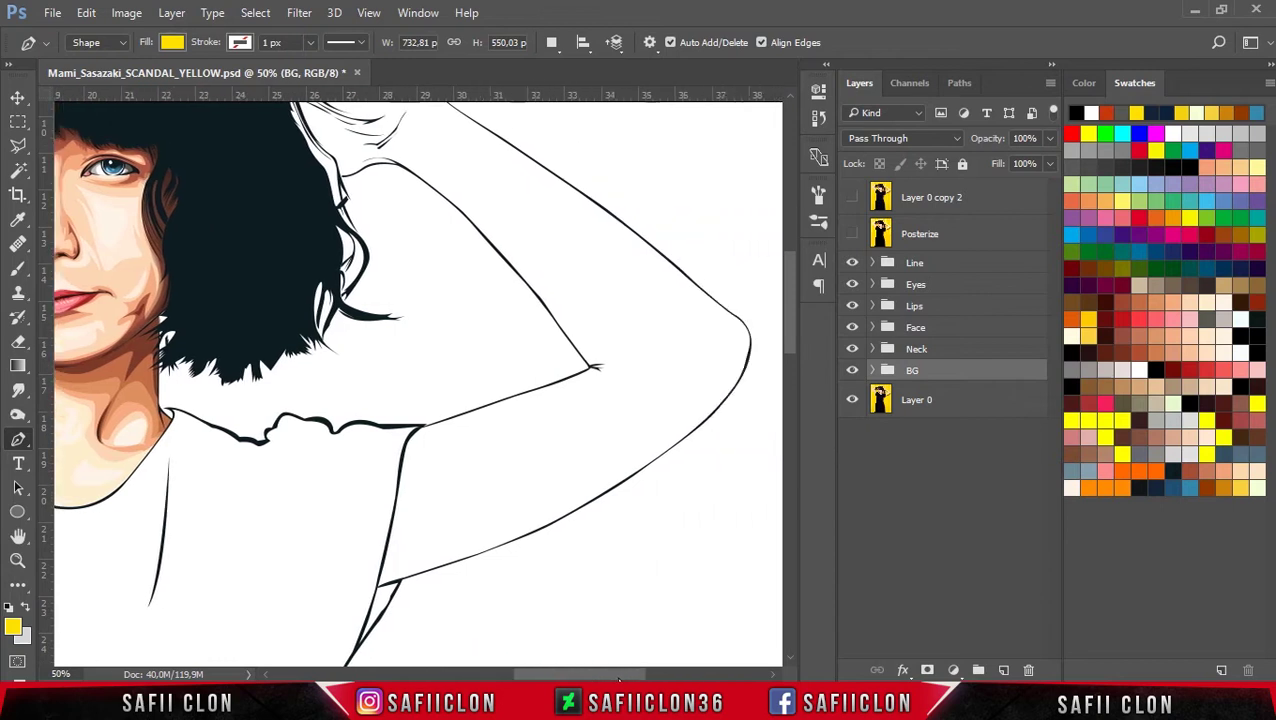
click(851, 234)
click(851, 234)
key(ctrl+plus)
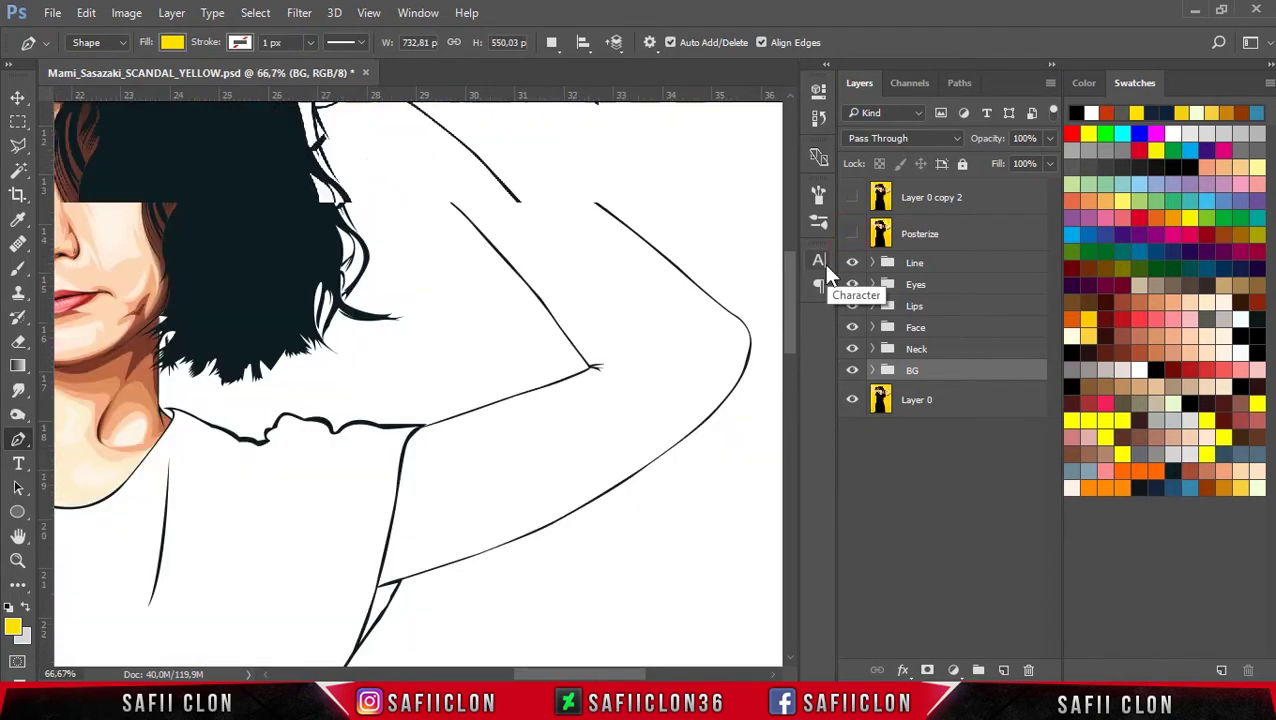
drag(787, 265, 786, 283)
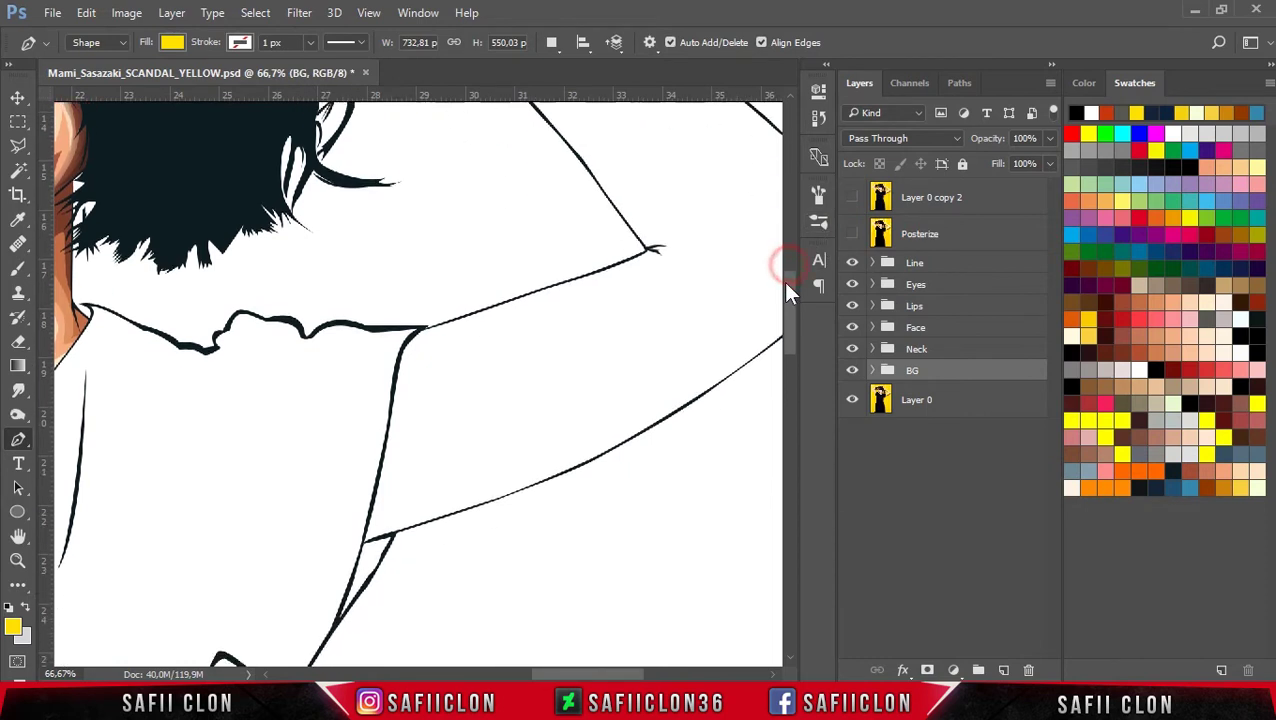
key(ctrl+plus)
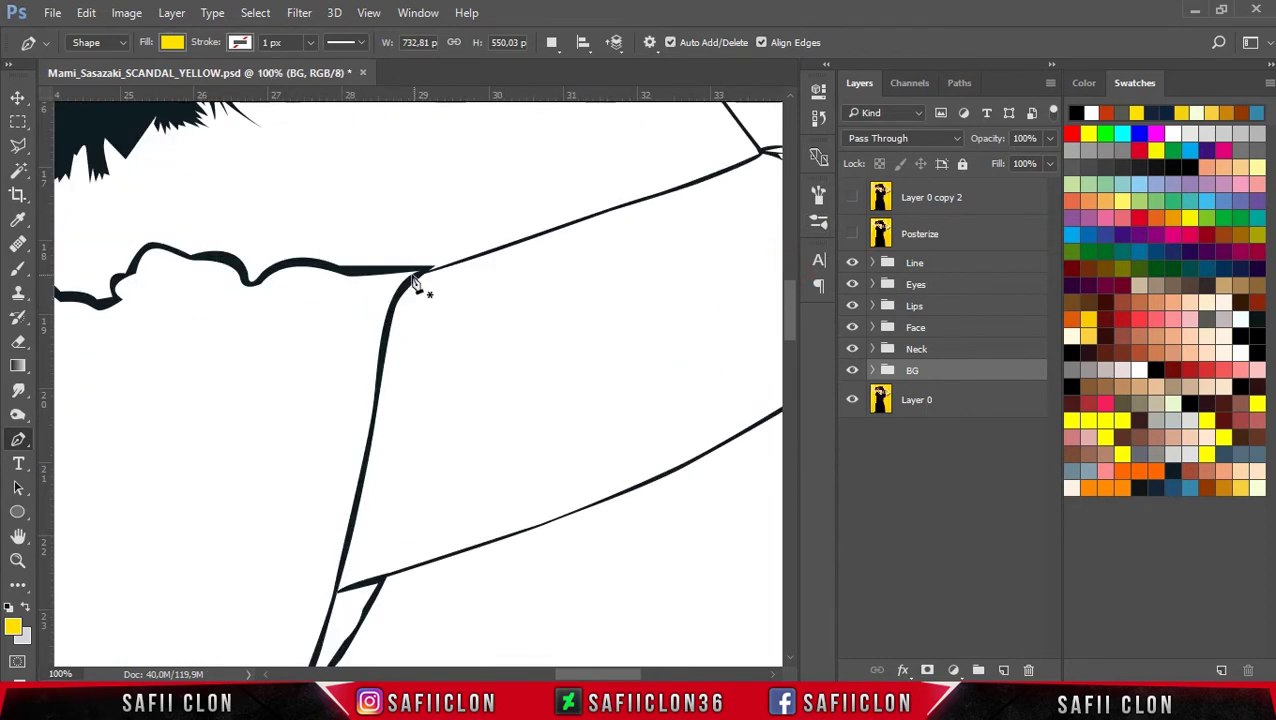
Step: Start Shape 32 at the armpit, tracing down the inner arm and back along its underside
click(417, 277)
drag(382, 345, 376, 358)
click(372, 420)
click(354, 505)
click(338, 590)
click(385, 577)
click(519, 537)
click(656, 473)
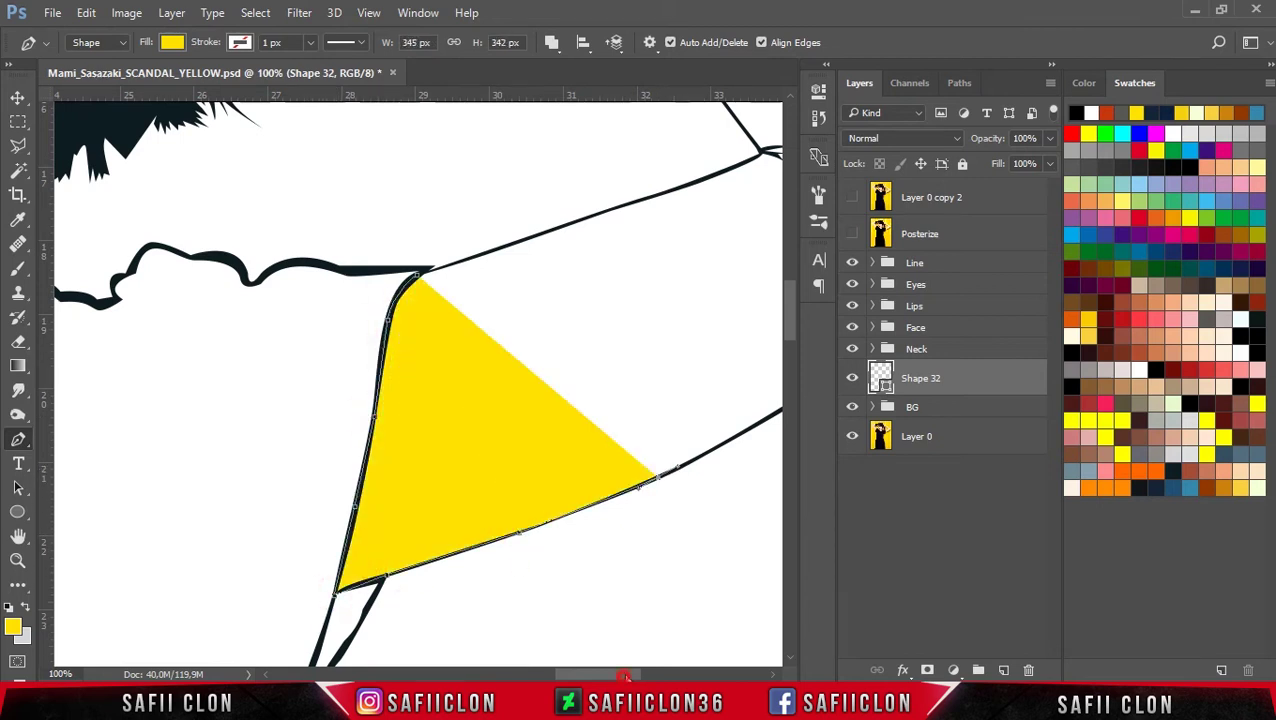
drag(658, 476, 481, 478)
click(613, 404)
click(673, 366)
click(724, 330)
Step: Trace up the elbow curve and onto the upper arm line, zooming in closer
scroll(700, 450, right, 5)
scroll(783, 358, up, 3)
click(598, 388)
click(645, 334)
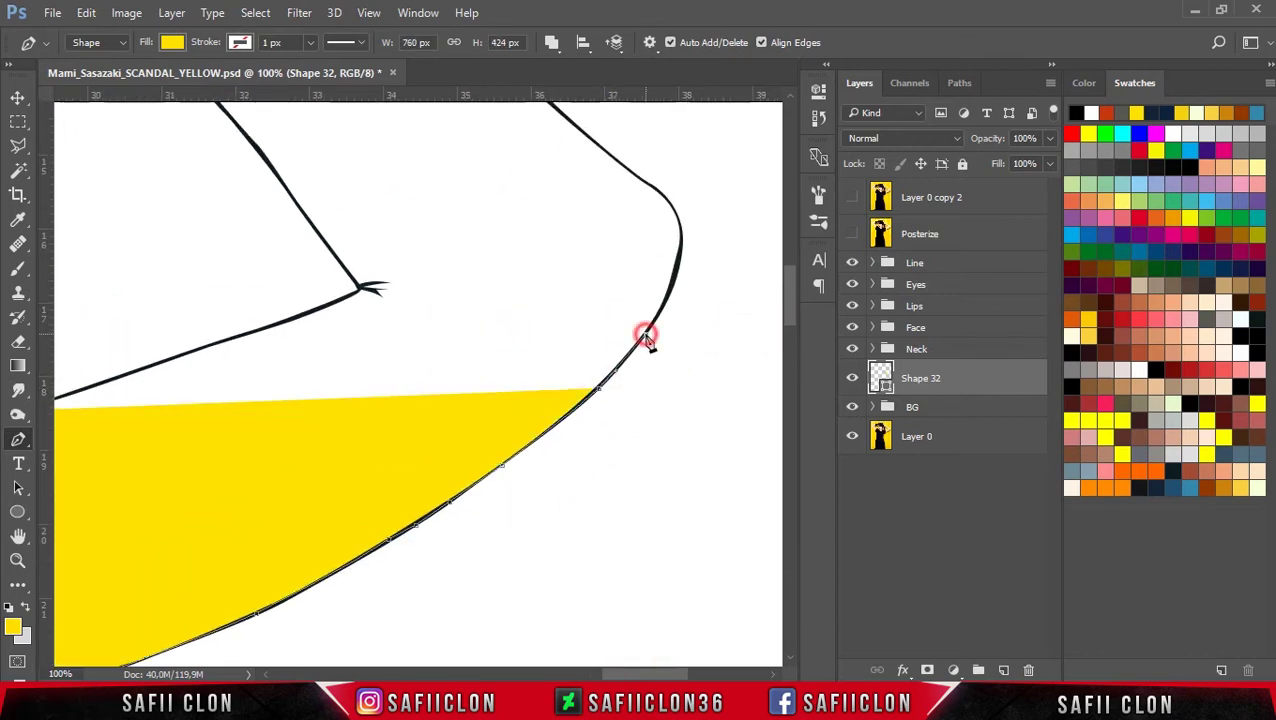
click(678, 268)
click(663, 203)
click(645, 177)
key(ctrl+plus)
key(ctrl+plus)
scroll(686, 646, right, 10)
scroll(276, 327, up, 5)
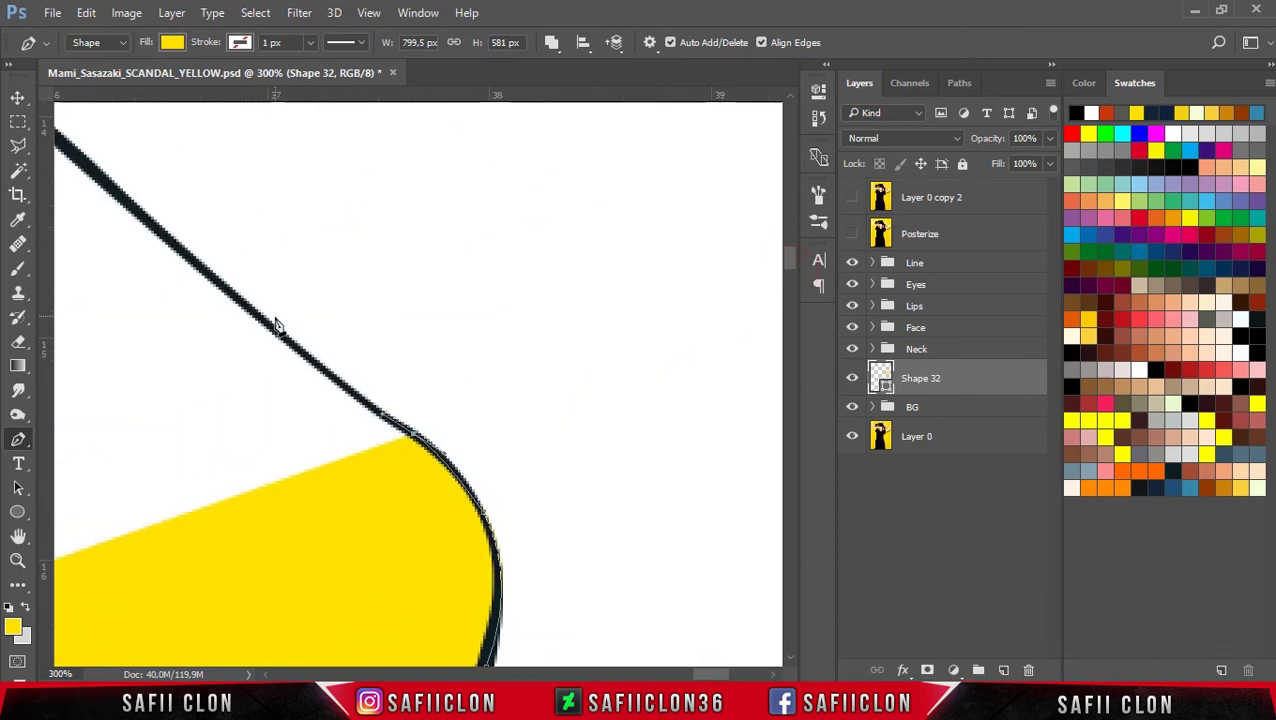
click(170, 245)
click(97, 178)
Step: Continue placing anchors up the arm outline toward the dark hair
scroll(97, 178, left, 10)
scroll(570, 250, up, 4)
click(507, 250)
click(381, 150)
scroll(245, 273, up, 4)
click(245, 273)
click(128, 194)
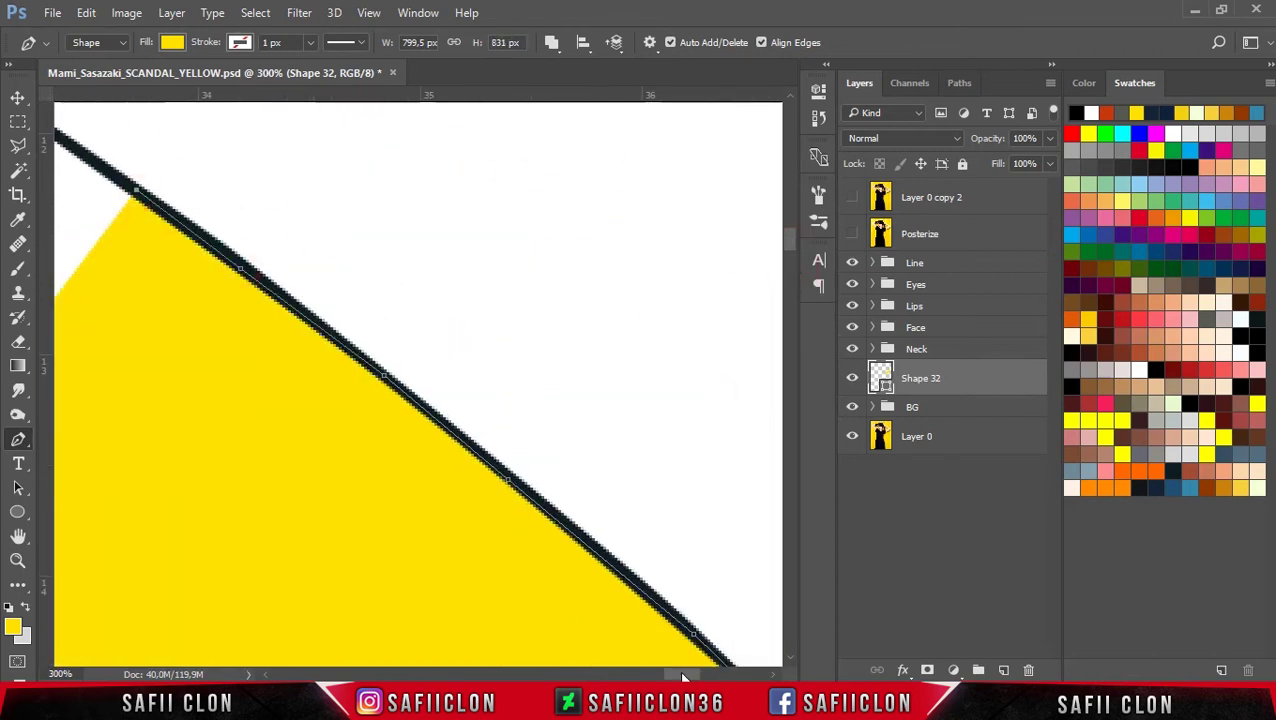
scroll(780, 240, left, 10)
scroll(780, 240, up, 5)
scroll(300, 243, right, 3)
scroll(300, 243, up, 5)
scroll(780, 240, left, 10)
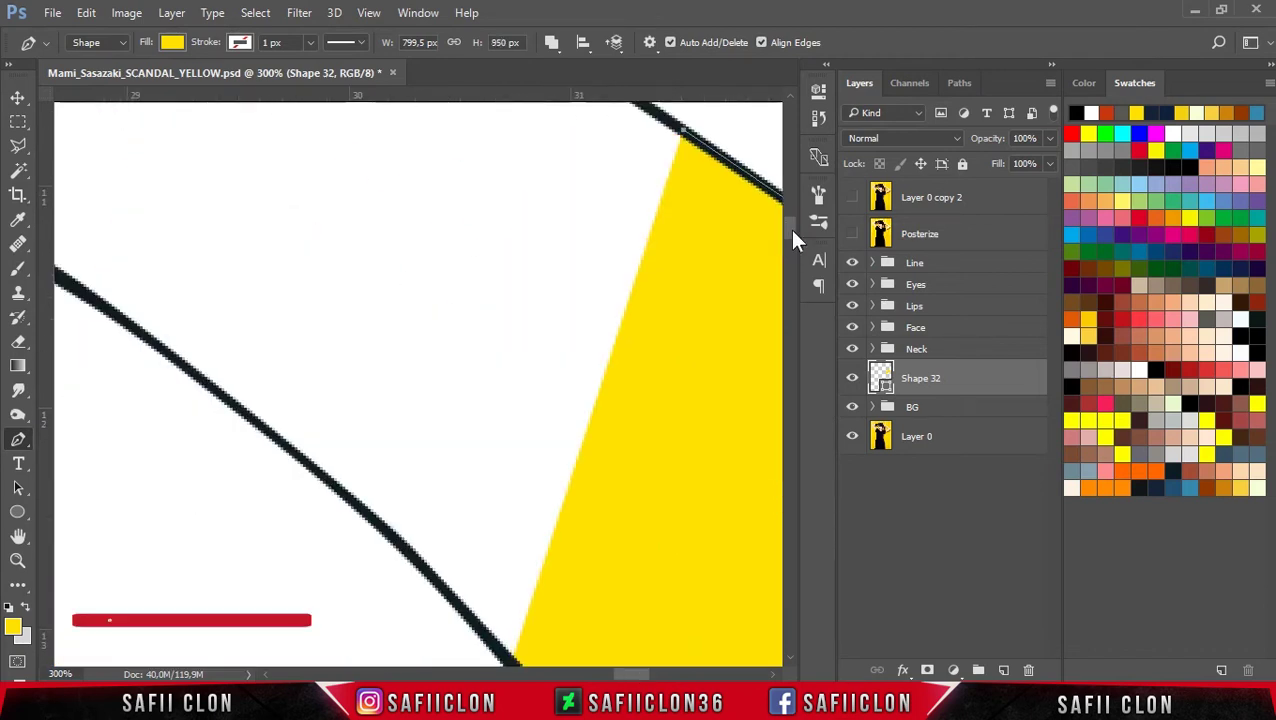
click(405, 320)
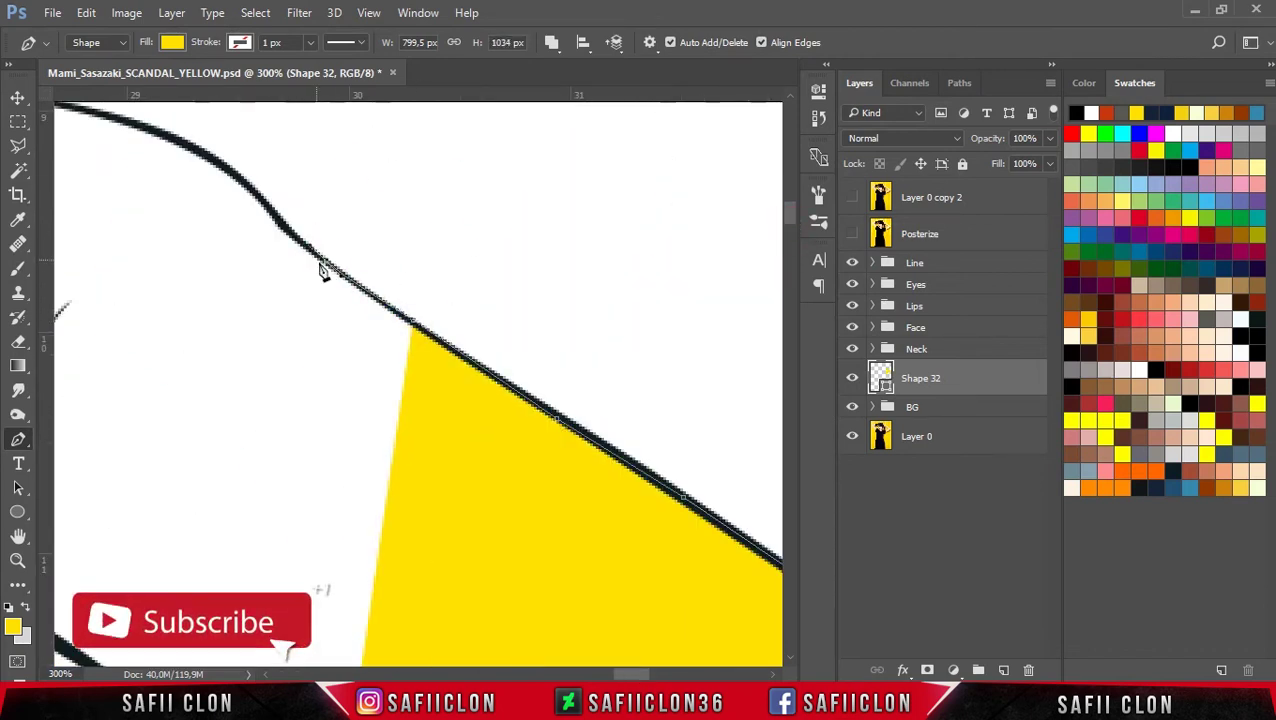
click(262, 203)
scroll(683, 285, left, 10)
scroll(683, 285, up, 5)
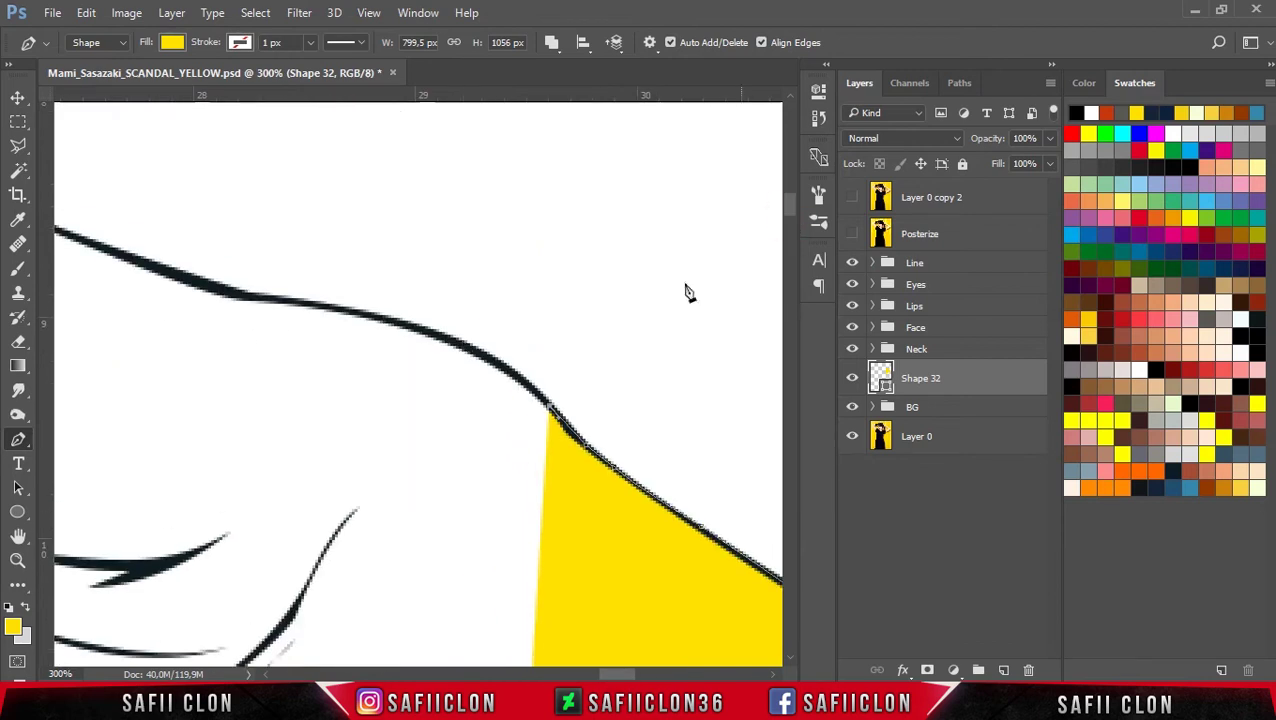
scroll(404, 333, right, 3)
scroll(404, 333, down, 2)
scroll(253, 308, right, 3)
click(250, 301)
scroll(413, 512, up, 3)
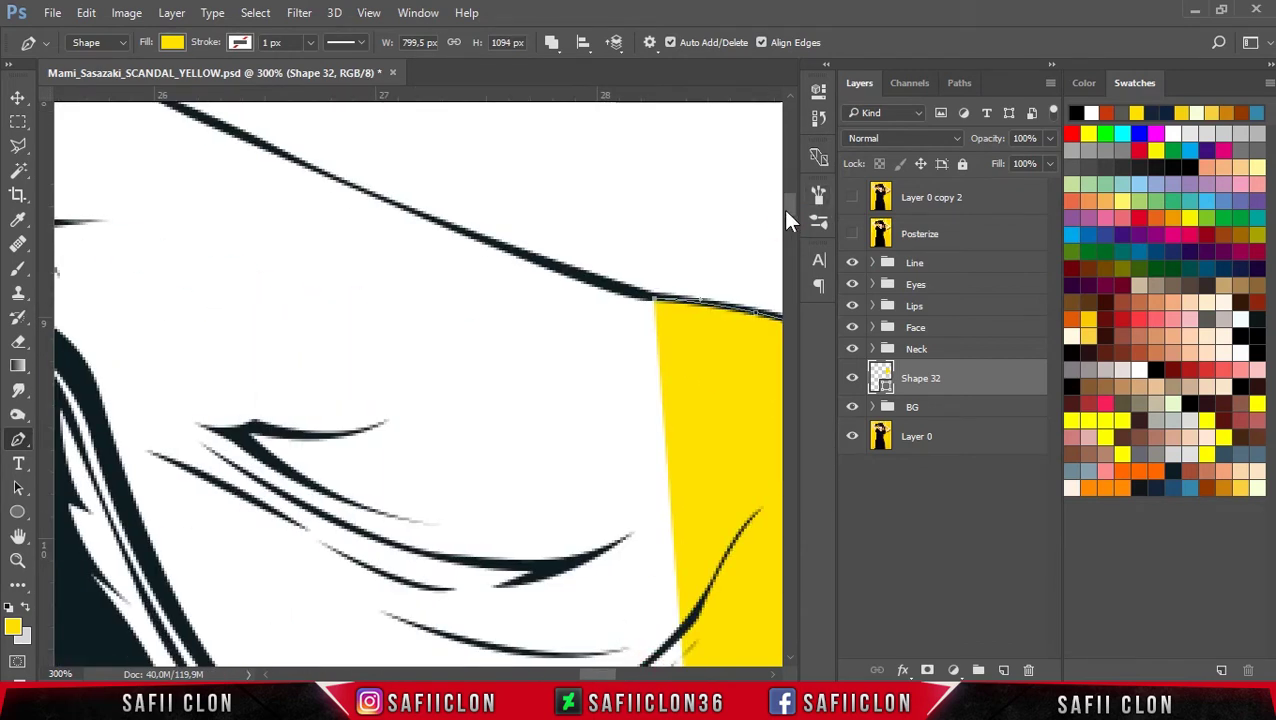
scroll(413, 512, left, 6)
click(470, 447)
click(268, 355)
click(166, 312)
scroll(490, 256, left, 10)
click(487, 253)
scroll(760, 220, up, 5)
click(378, 207)
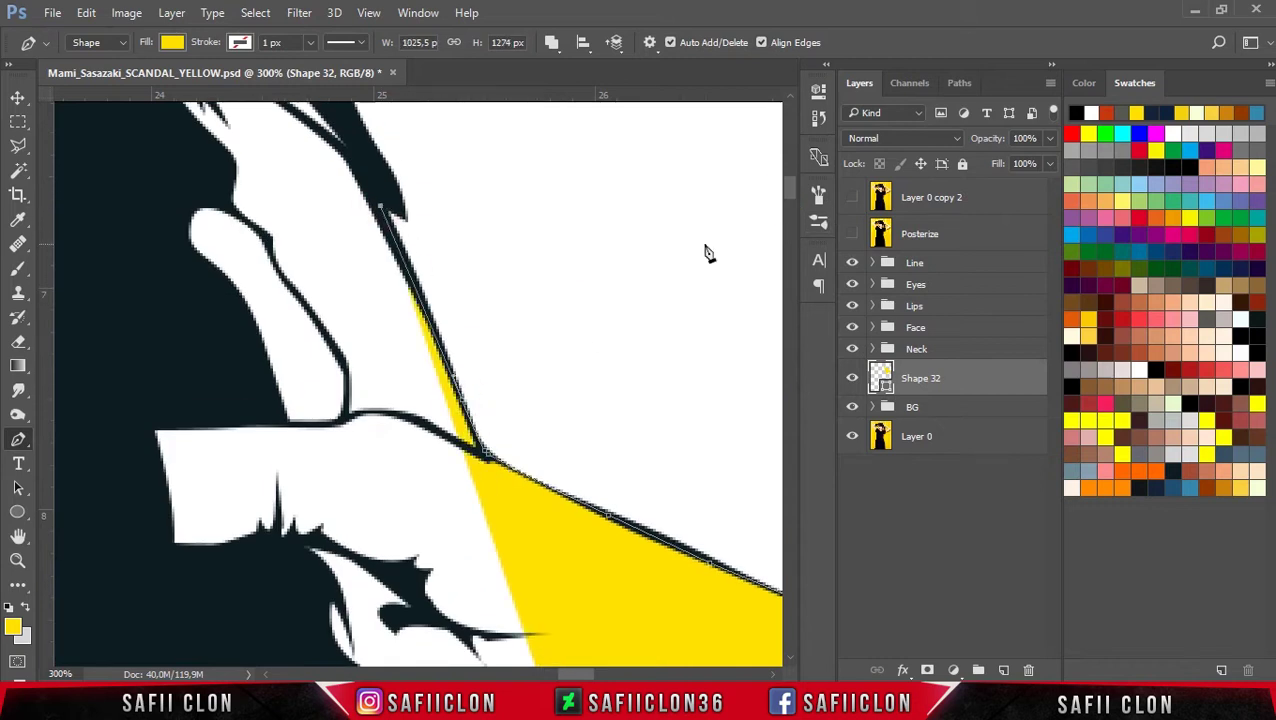
scroll(792, 194, up, 5)
scroll(476, 397, left, 5)
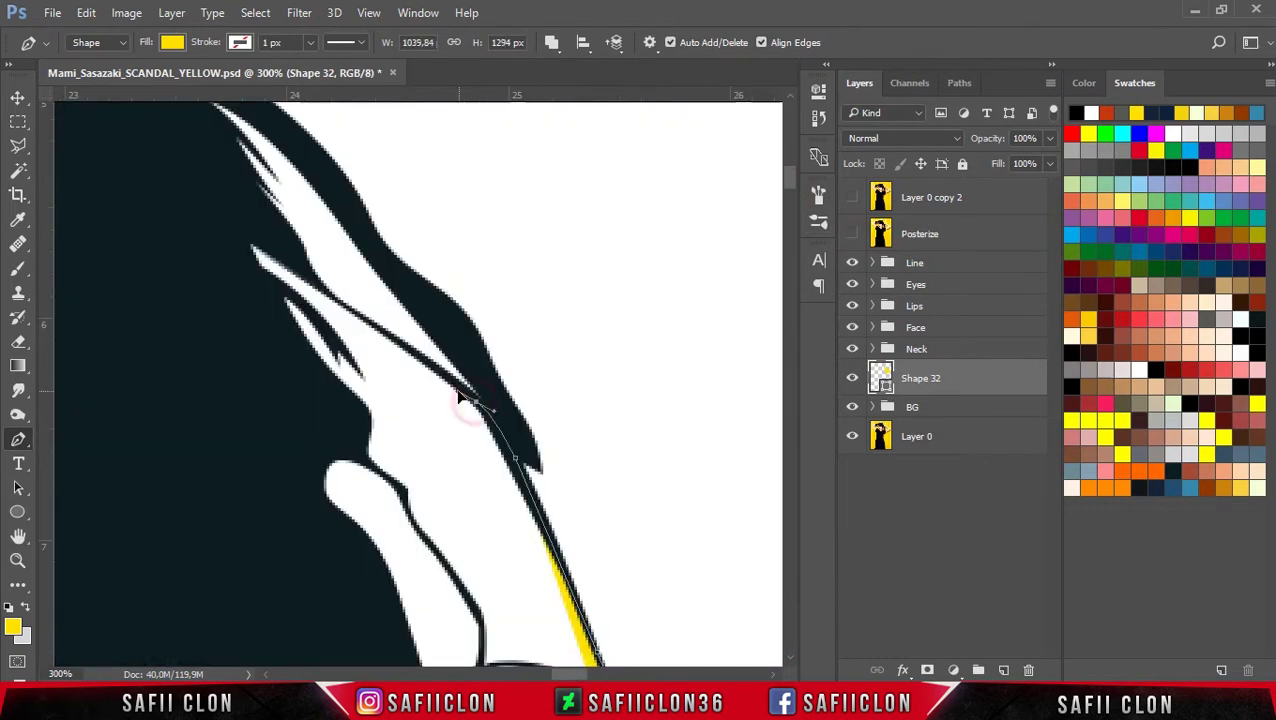
Step: Trace Shape 32's path along the forearm, around the fingers, and along the thumb's lower edge
click(476, 397)
click(338, 302)
click(254, 248)
drag(212, 237, 214, 501)
click(852, 233)
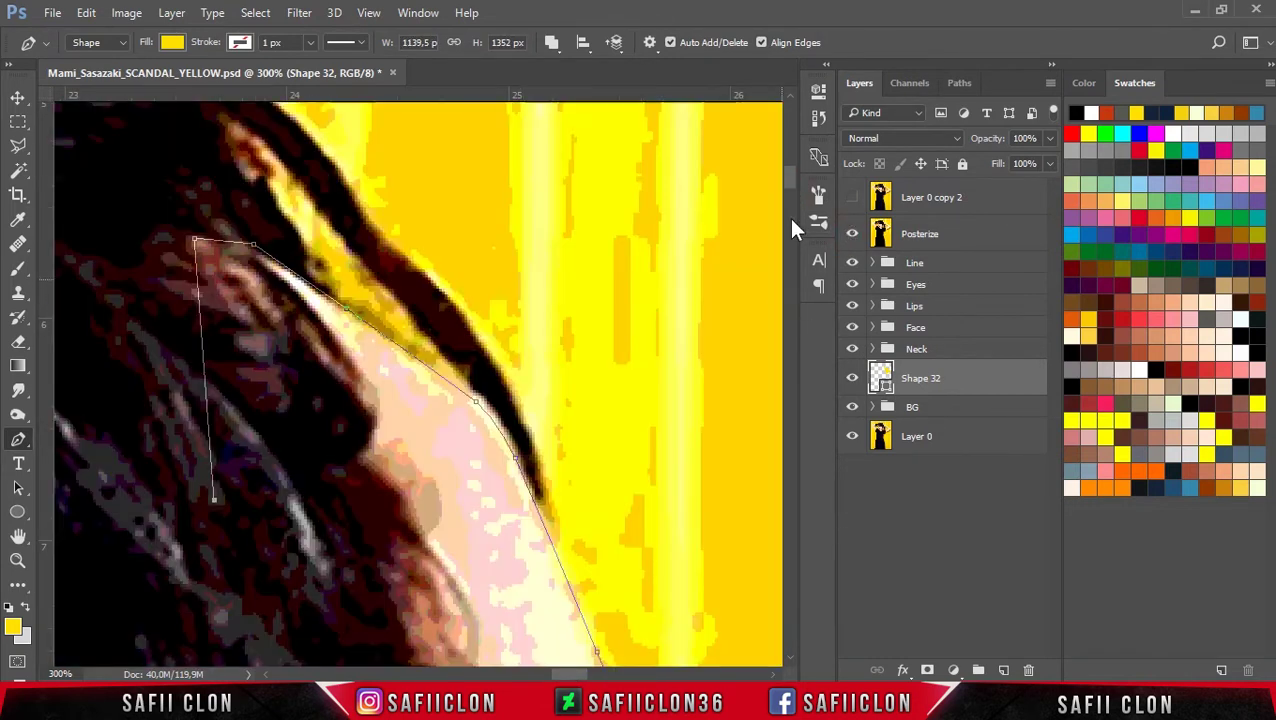
scroll(789, 217, down, 5)
click(852, 233)
click(385, 295)
click(275, 392)
drag(370, 405, 416, 408)
click(281, 459)
click(290, 536)
click(354, 522)
click(383, 514)
click(427, 514)
click(491, 541)
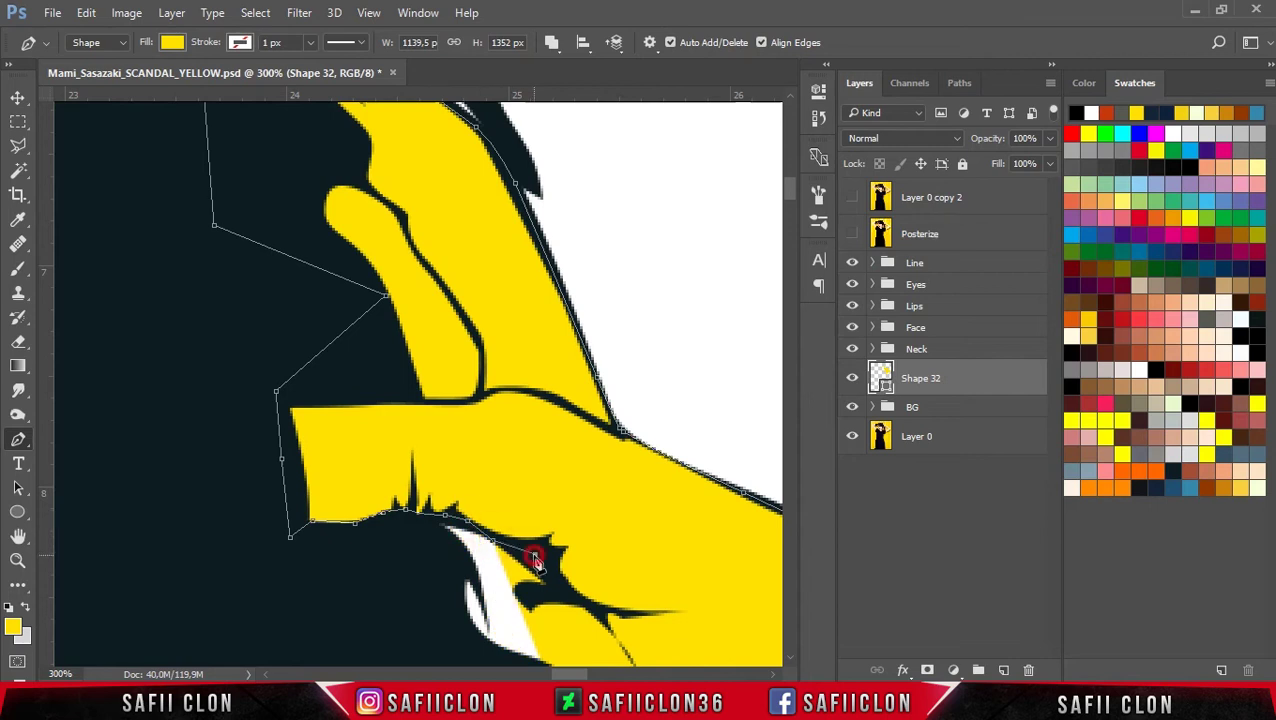
click(535, 553)
Step: With the photo reference layer hidden, trace the outline down along the hair edge
scroll(796, 218, down, 6)
click(852, 198)
click(440, 215)
click(445, 285)
click(483, 325)
click(515, 348)
click(547, 368)
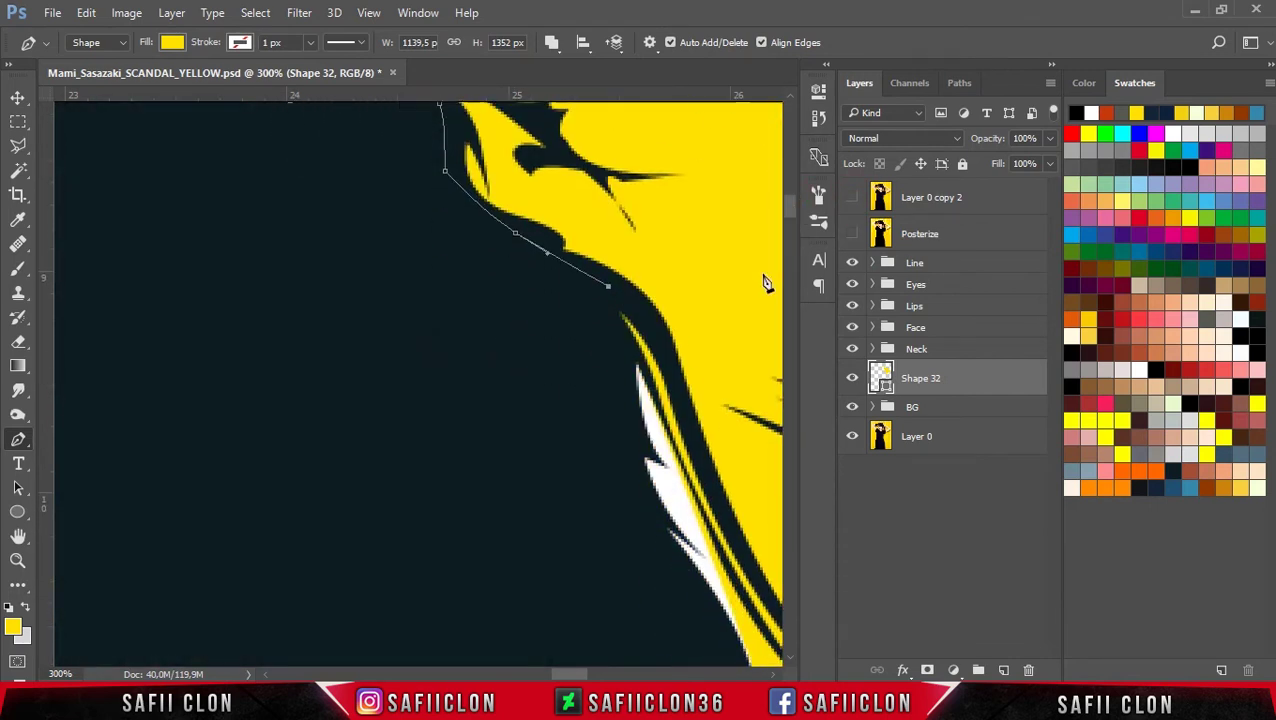
drag(569, 391, 357, 291)
click(852, 197)
click(852, 197)
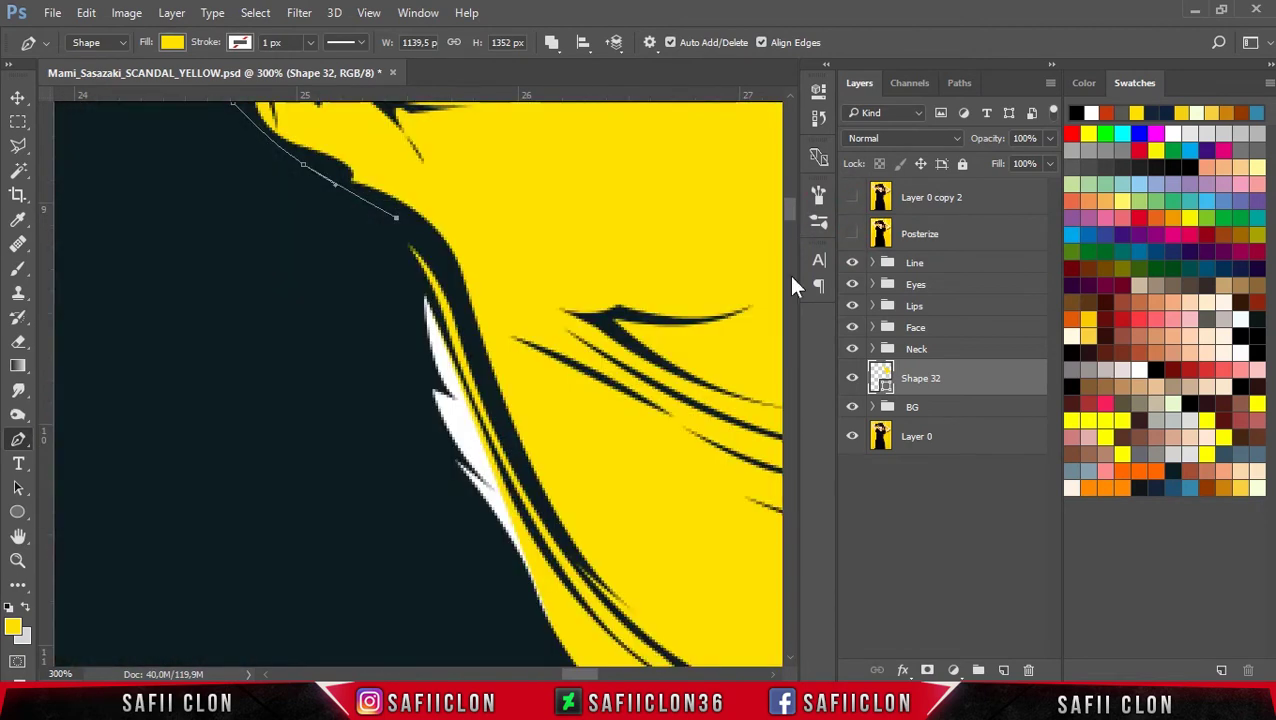
scroll(532, 470, down, 3)
scroll(603, 677, right, 5)
click(852, 197)
click(852, 197)
click(365, 481)
click(472, 490)
click(540, 471)
click(600, 437)
click(667, 412)
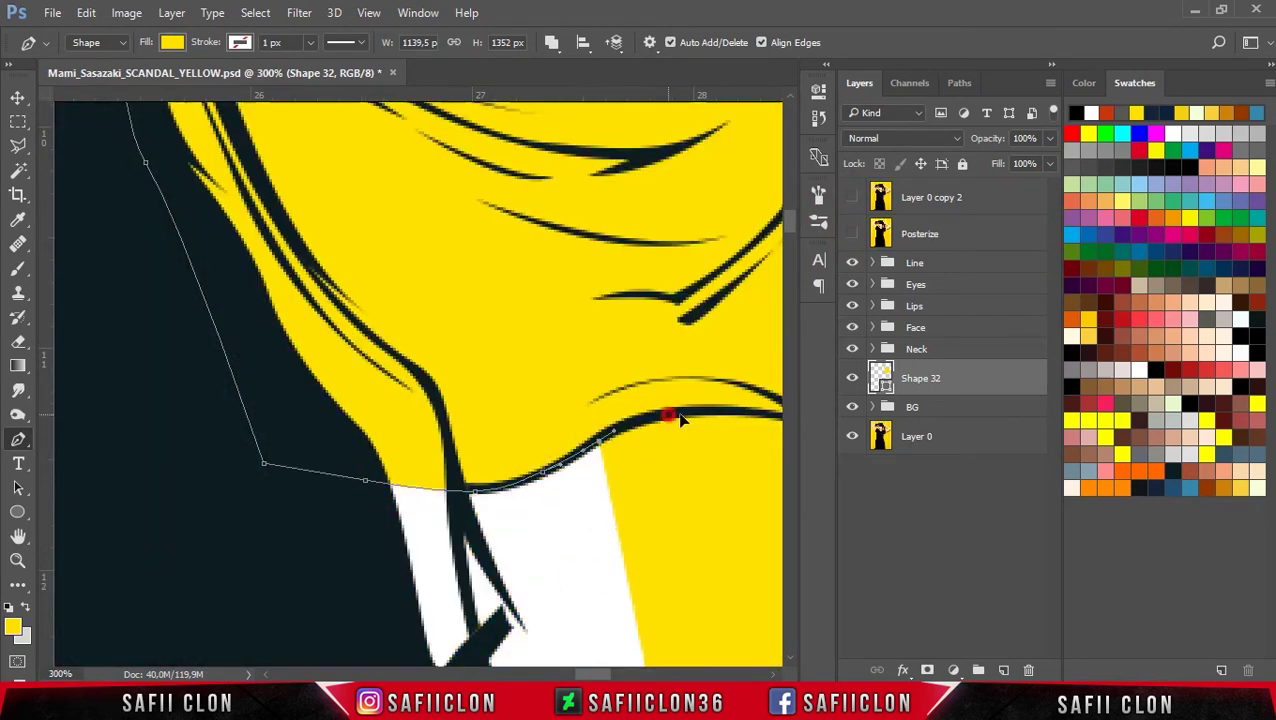
Step: Follow the hair edge back to the starting anchor and close the arm path
scroll(678, 419, right, 5)
click(307, 414)
click(343, 428)
click(430, 483)
scroll(788, 231, down, 5)
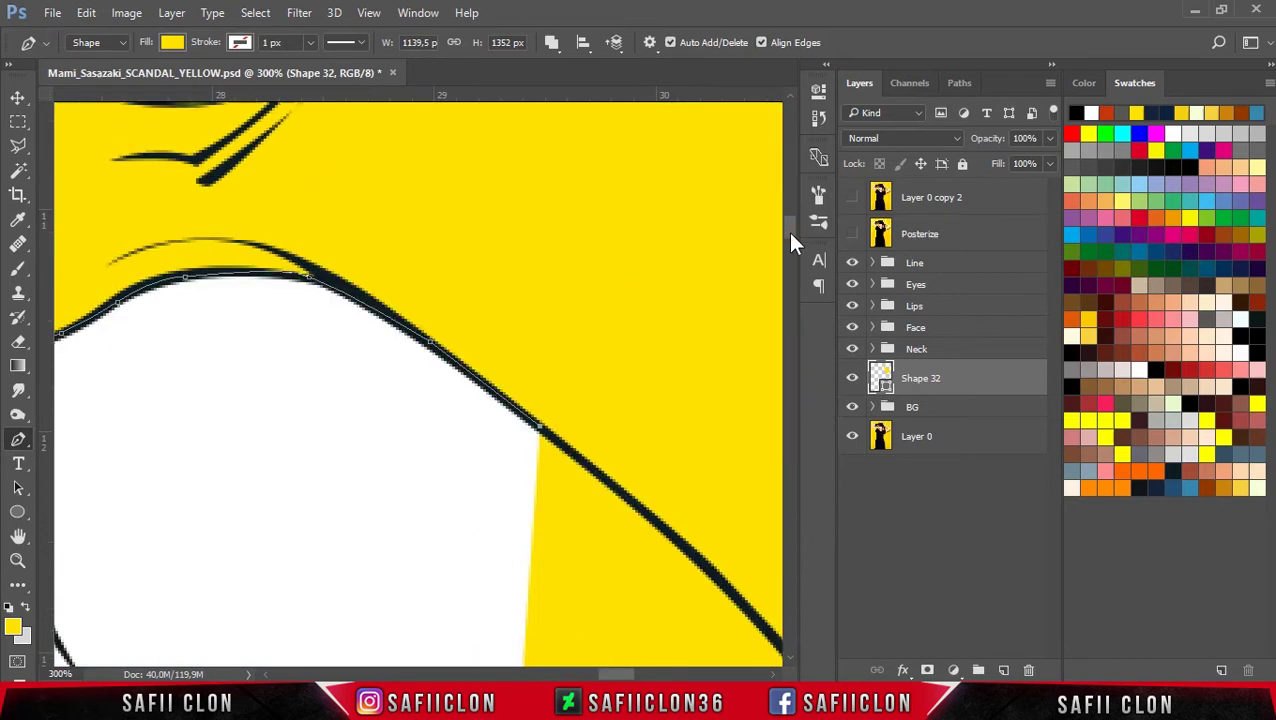
scroll(500, 300, right, 2)
click(467, 246)
click(588, 376)
click(718, 513)
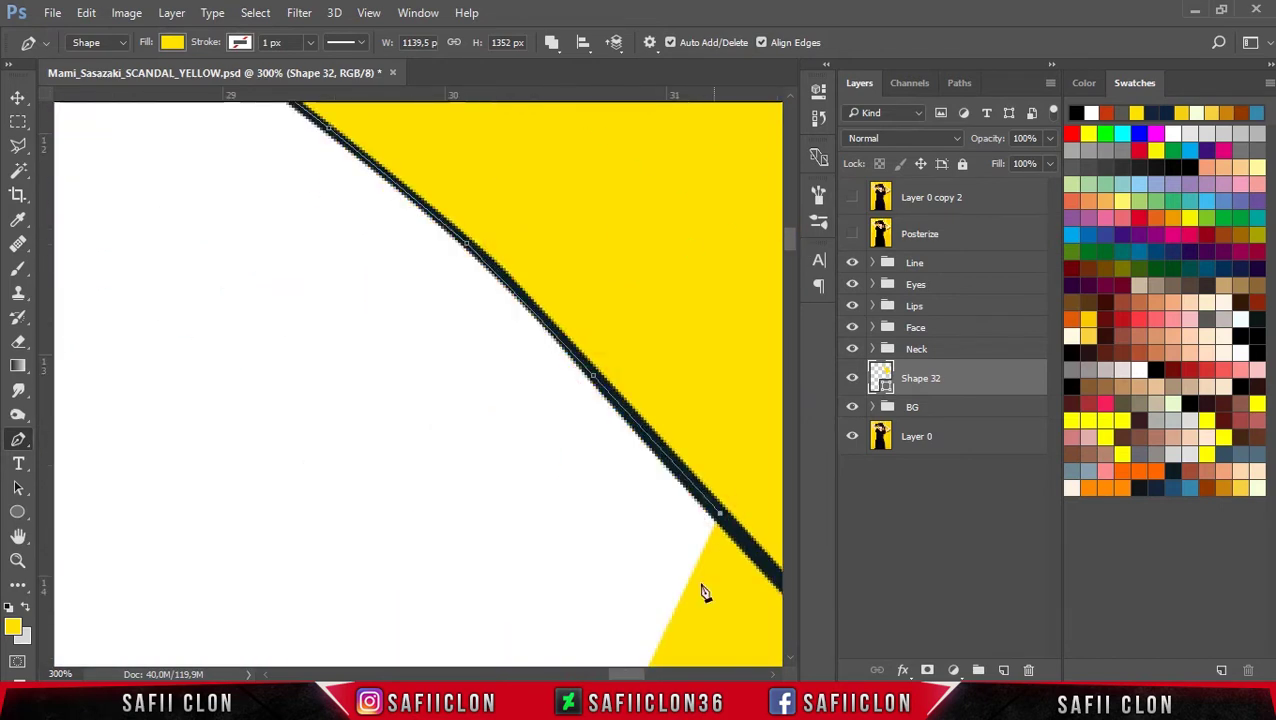
scroll(763, 327, right, 3)
scroll(504, 345, down, 3)
click(487, 340)
click(626, 505)
scroll(790, 265, down, 4)
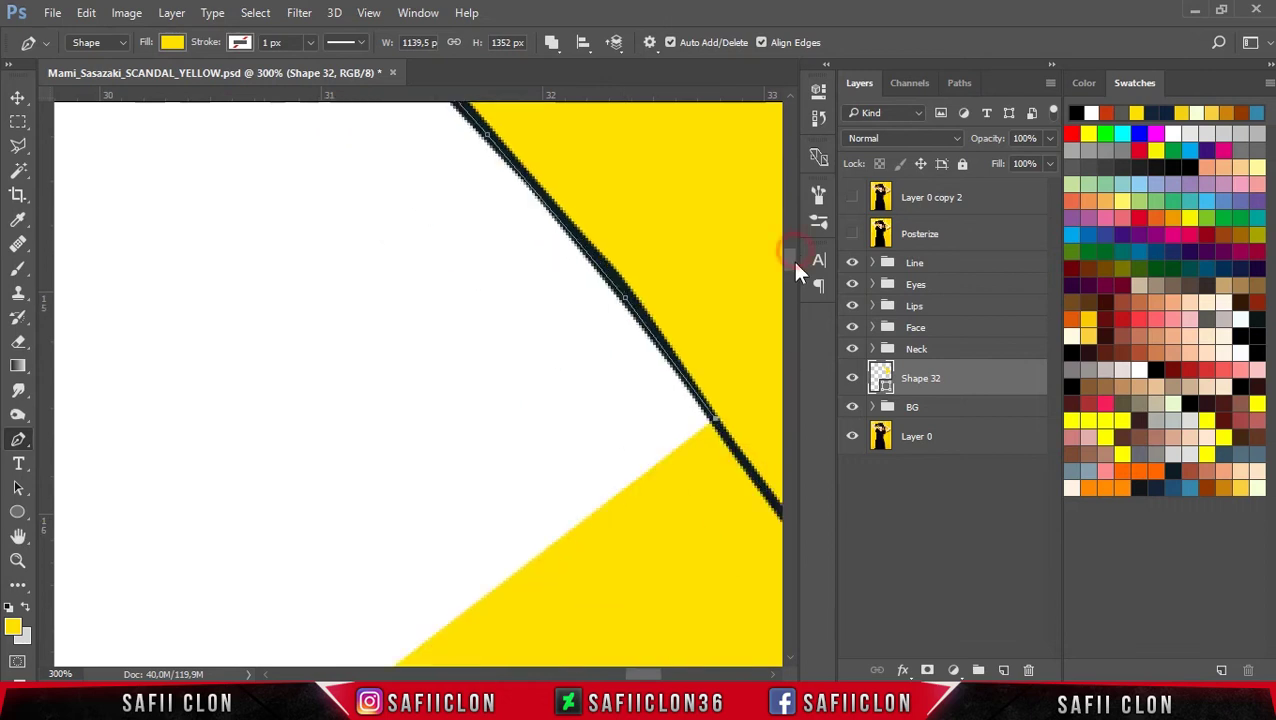
scroll(441, 299, right, 2)
scroll(590, 589, right, 1)
click(585, 578)
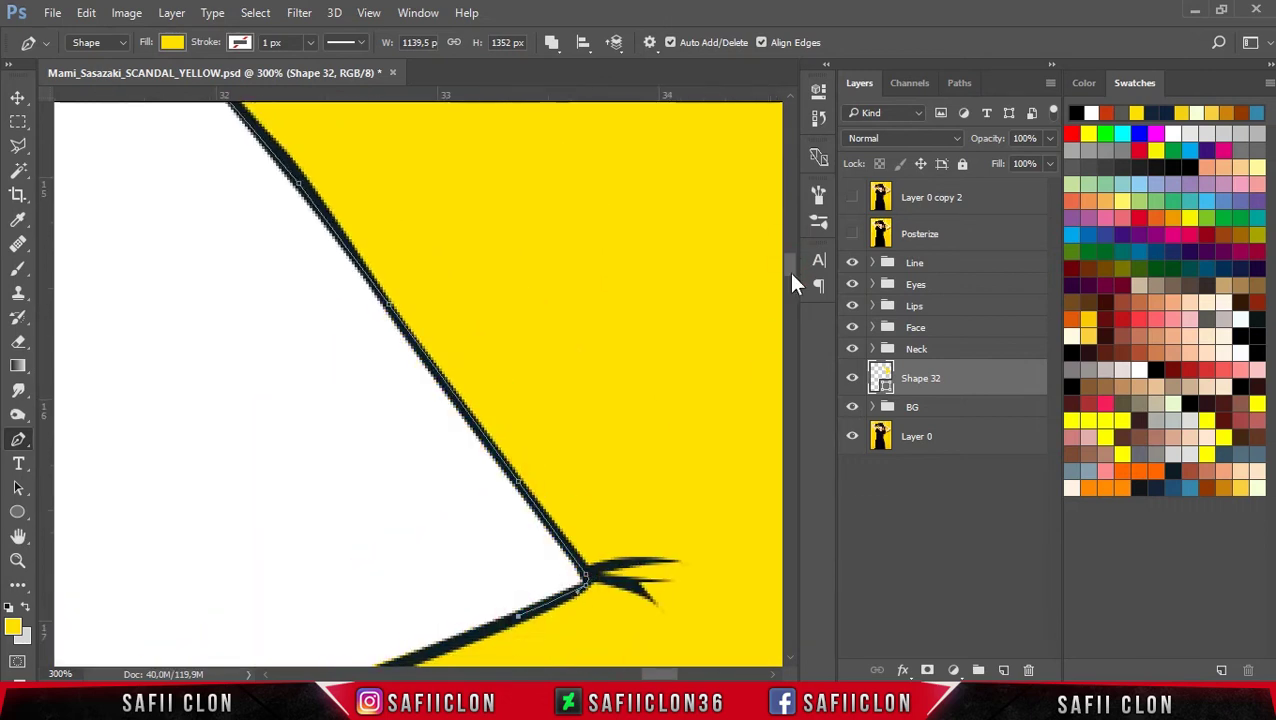
scroll(789, 272, down, 4)
scroll(157, 376, left, 4)
click(226, 577)
click(553, 468)
click(380, 528)
click(297, 553)
click(246, 569)
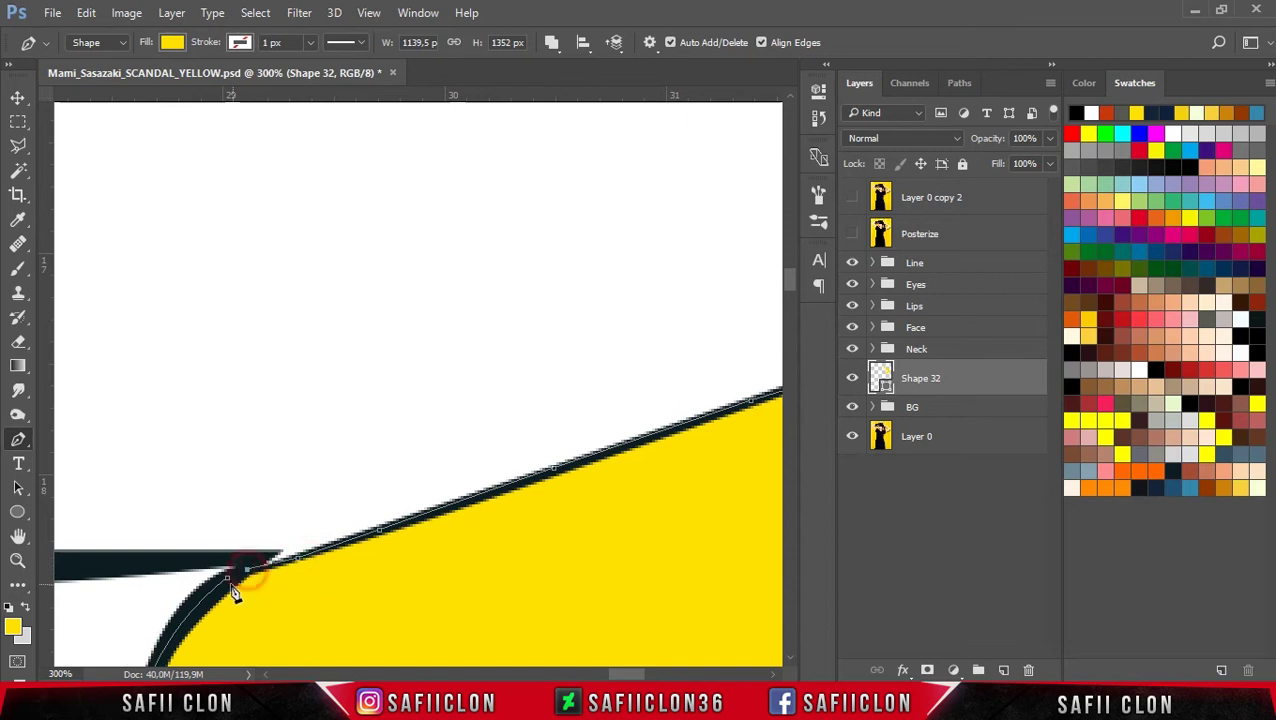
click(228, 585)
scroll(313, 498, up, 1)
scroll(313, 498, up, 2)
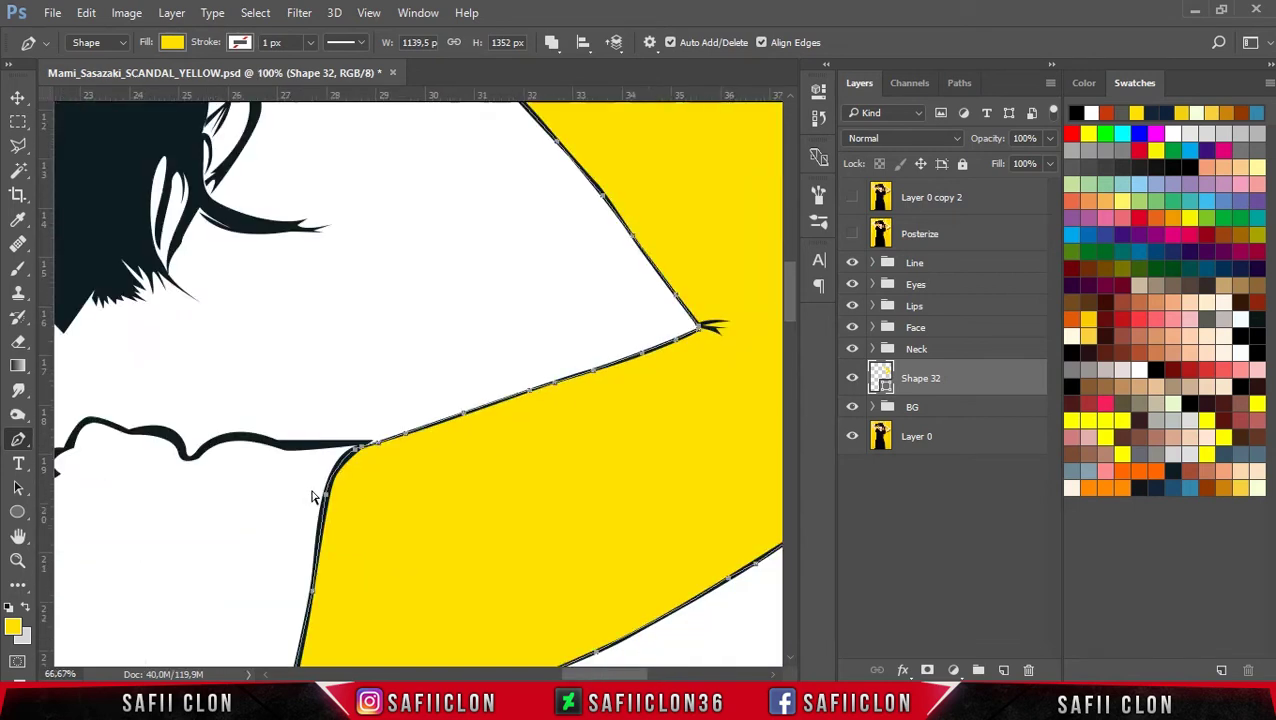
scroll(311, 497, up, 1)
scroll(311, 497, up, 1)
scroll(312, 498, up, 1)
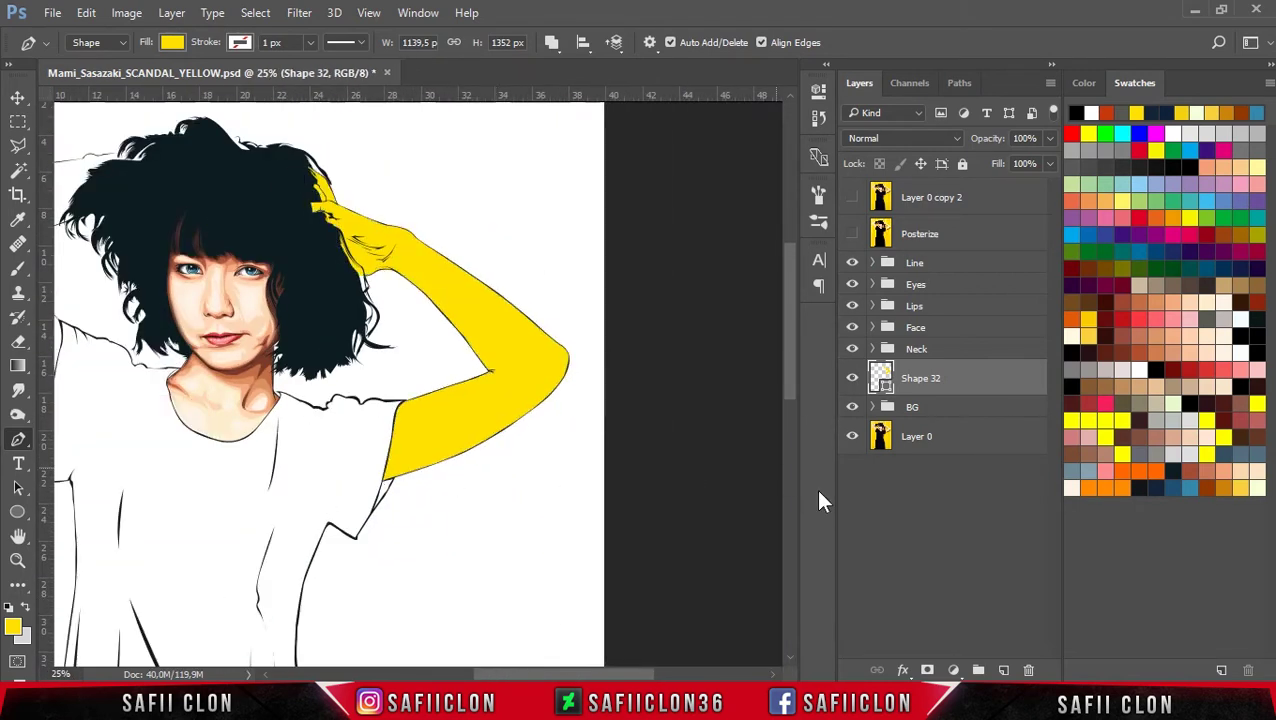
Step: Recolour Shape 32's fill from yellow to peach fcd6b2 through the Color Picker
double_click(884, 386)
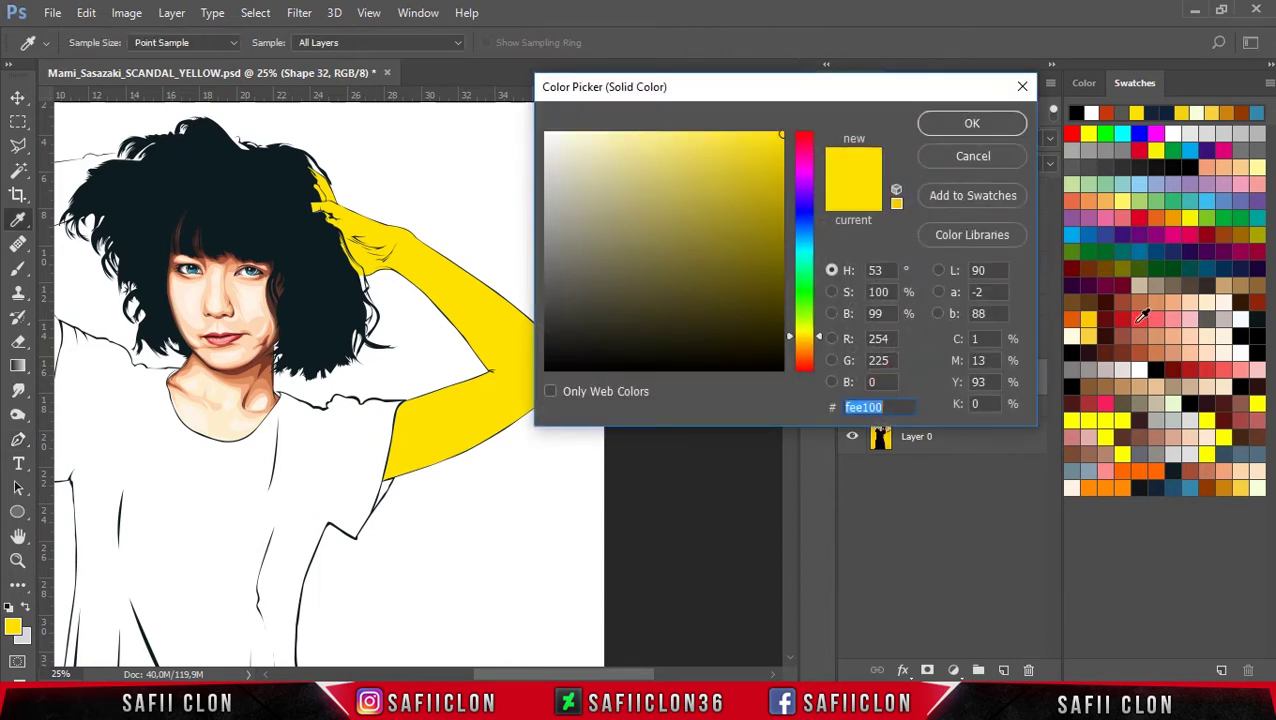
click(1199, 301)
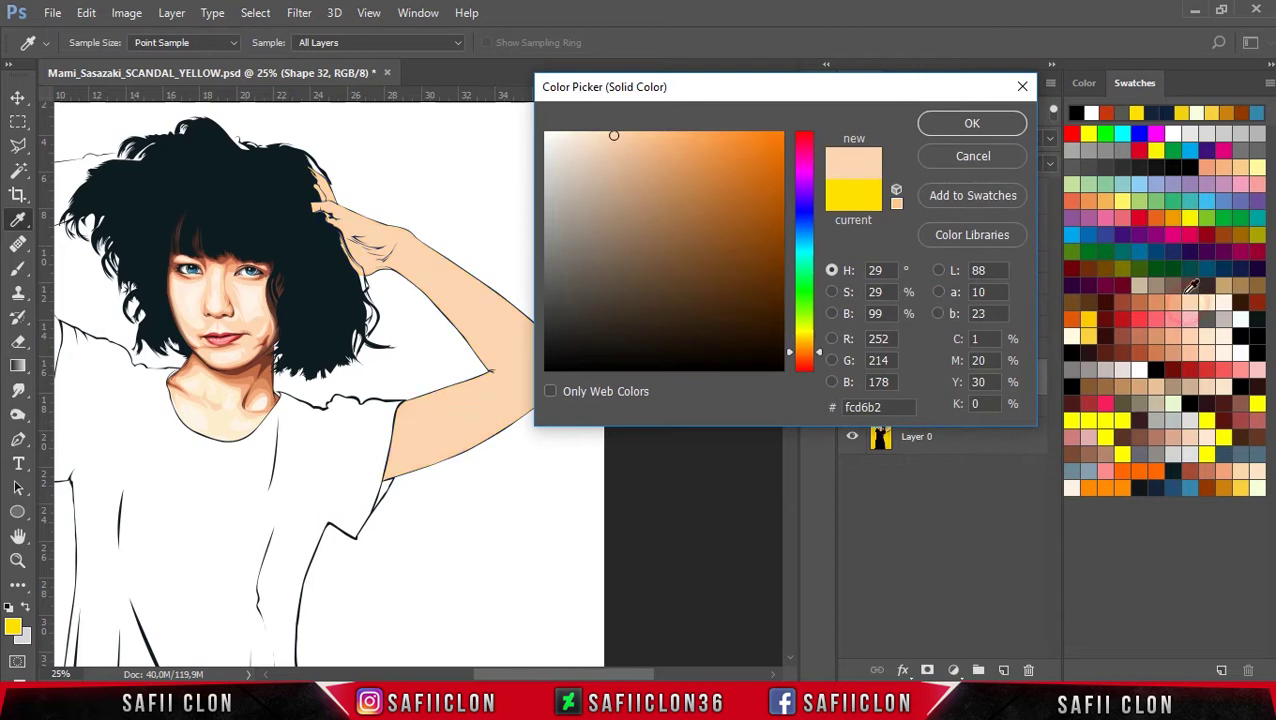
click(1015, 124)
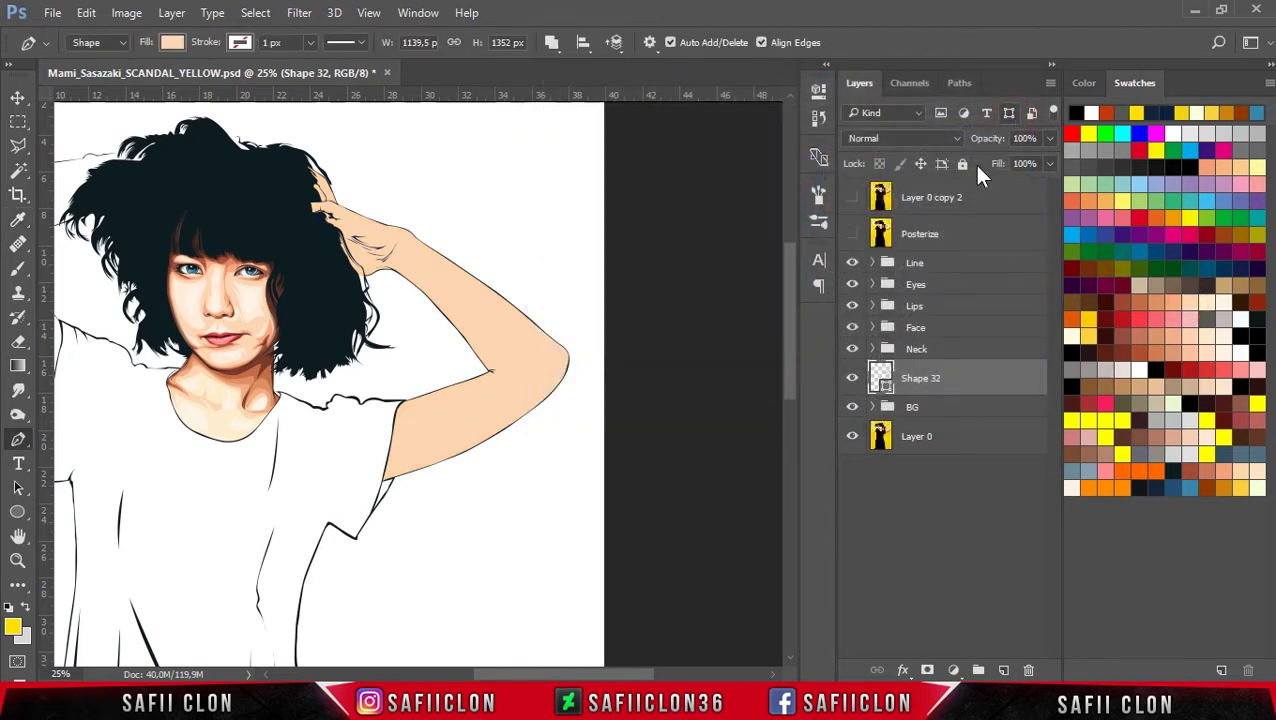
drag(645, 675, 575, 667)
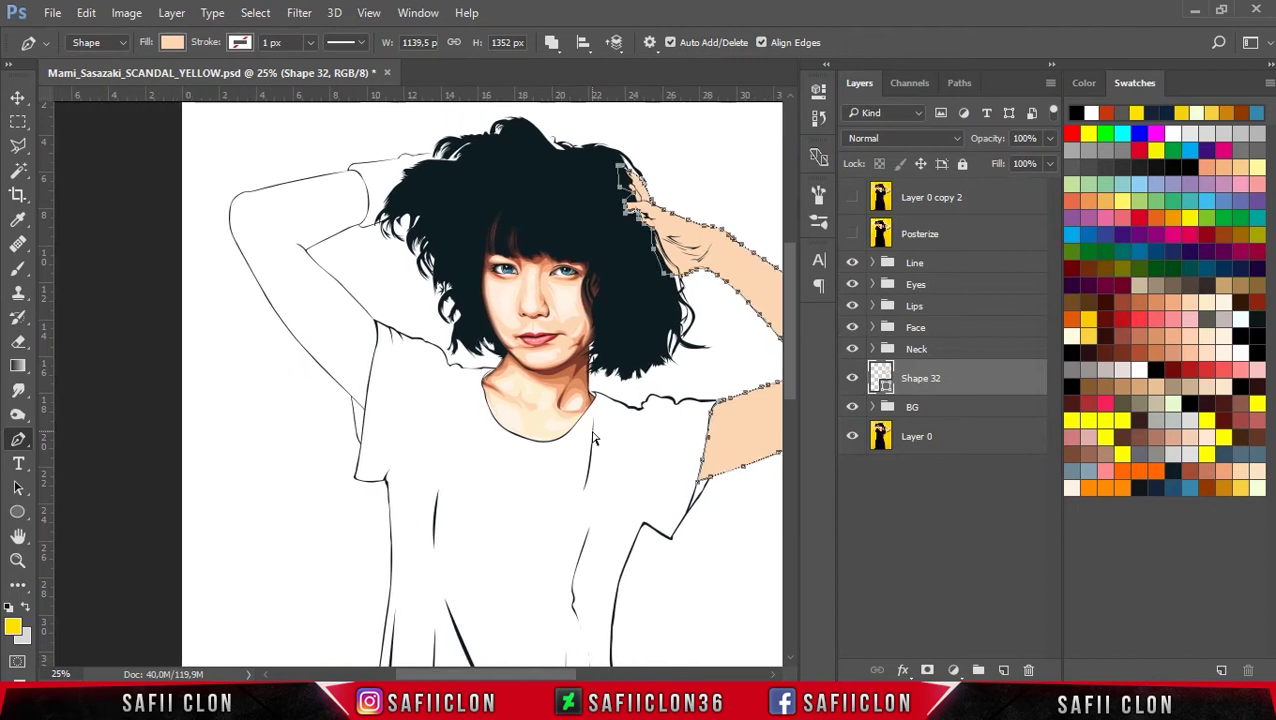
scroll(593, 437, up, 1)
scroll(593, 437, up, 1)
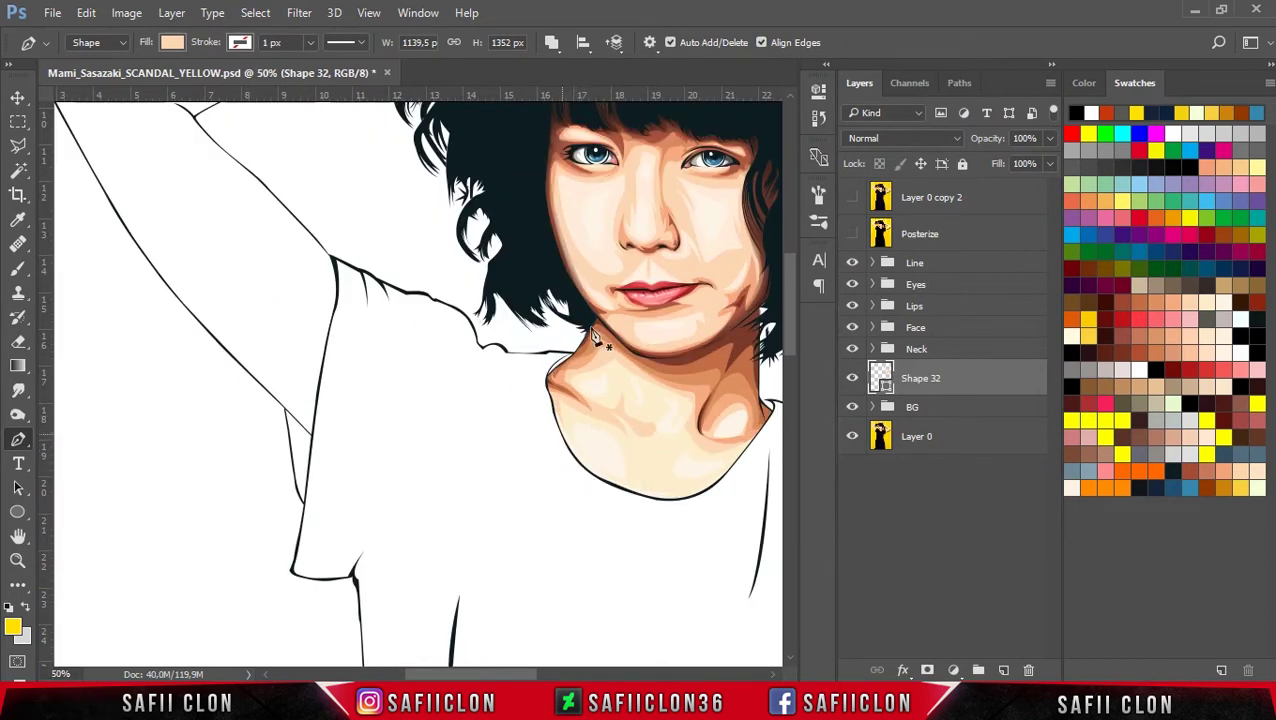
click(549, 45)
Step: With path operation set to Combine Shapes, trace the left arm from the shoulder down its edge
click(579, 86)
key(ctrl+plus)
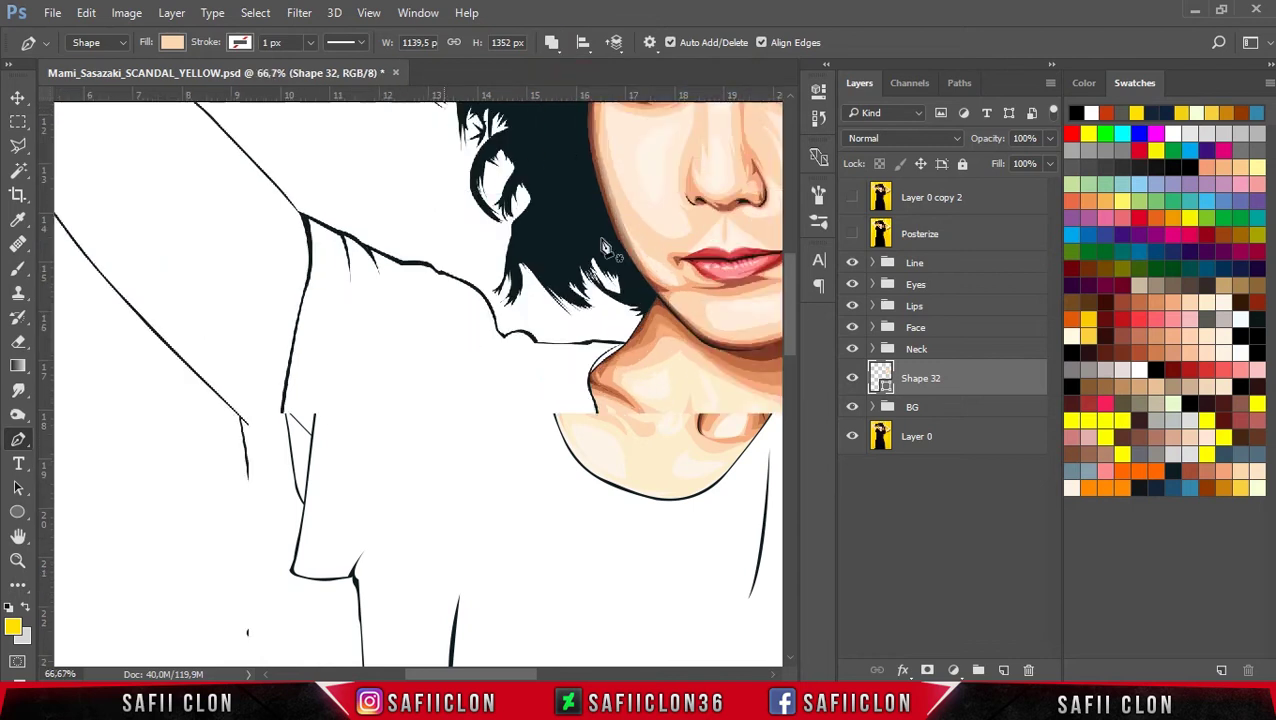
click(304, 216)
click(310, 266)
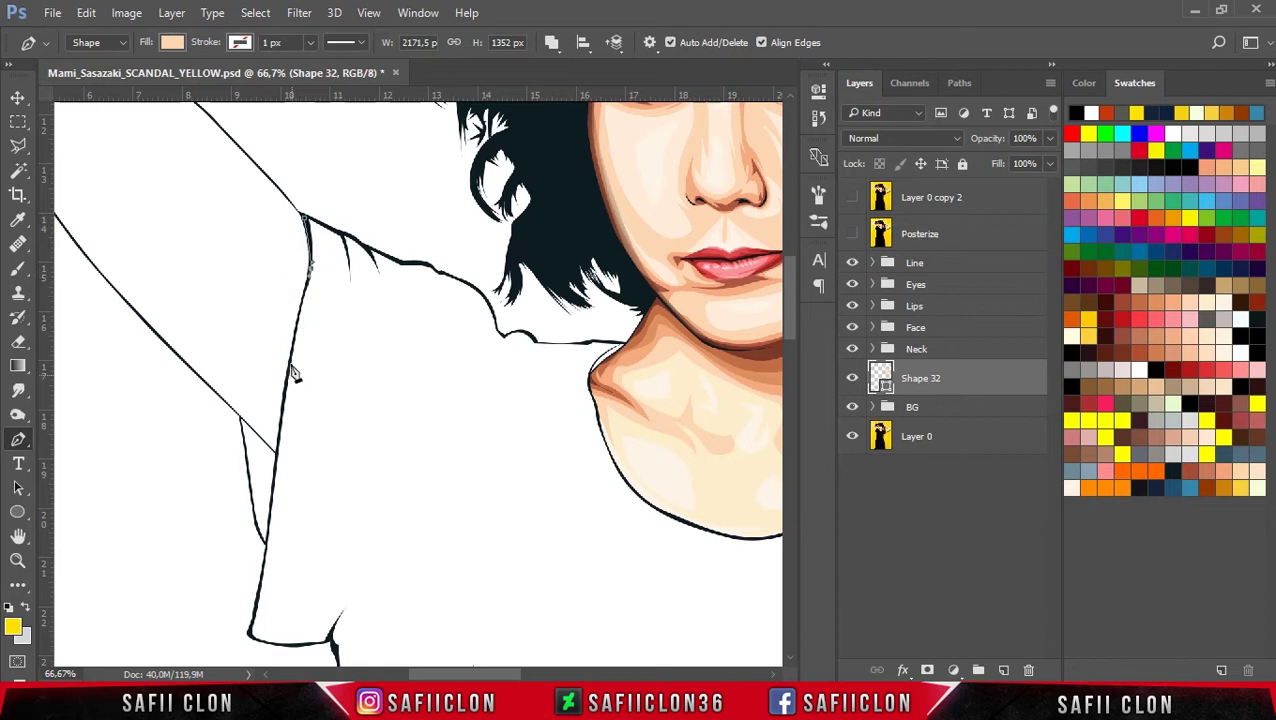
click(282, 451)
key(ctrl+plus)
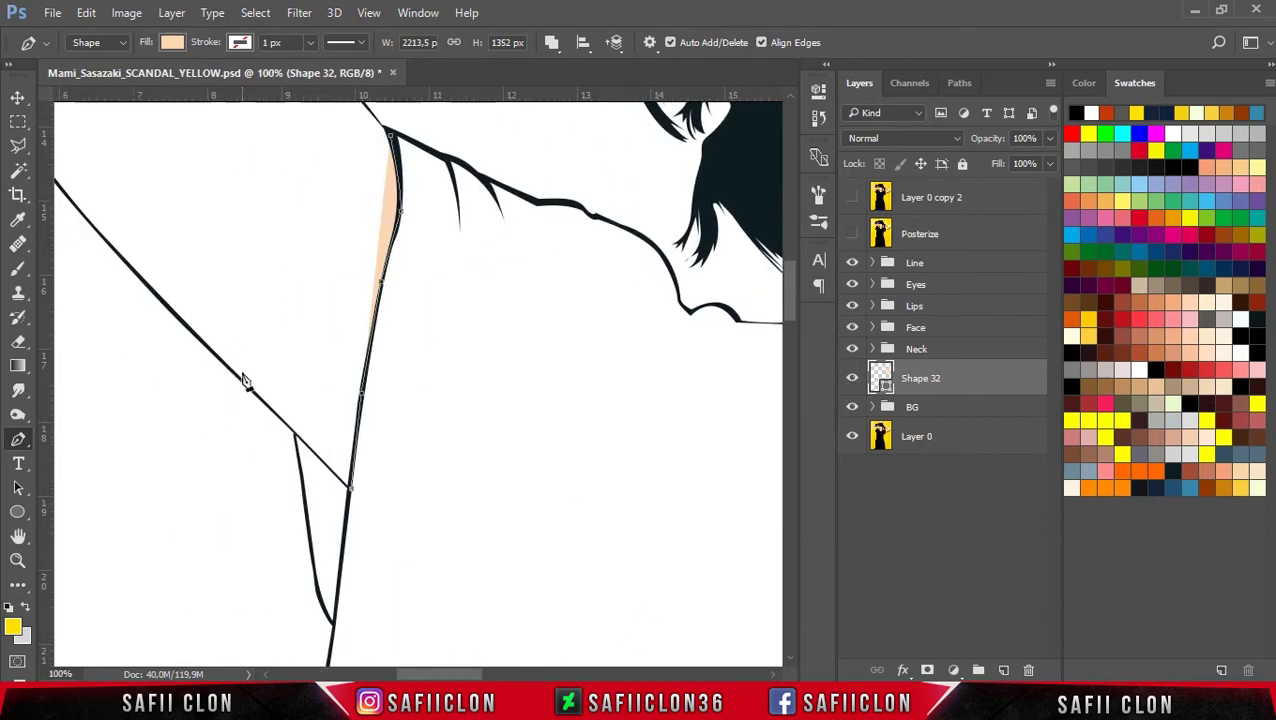
click(244, 381)
click(168, 295)
click(97, 228)
scroll(484, 668, left, 3)
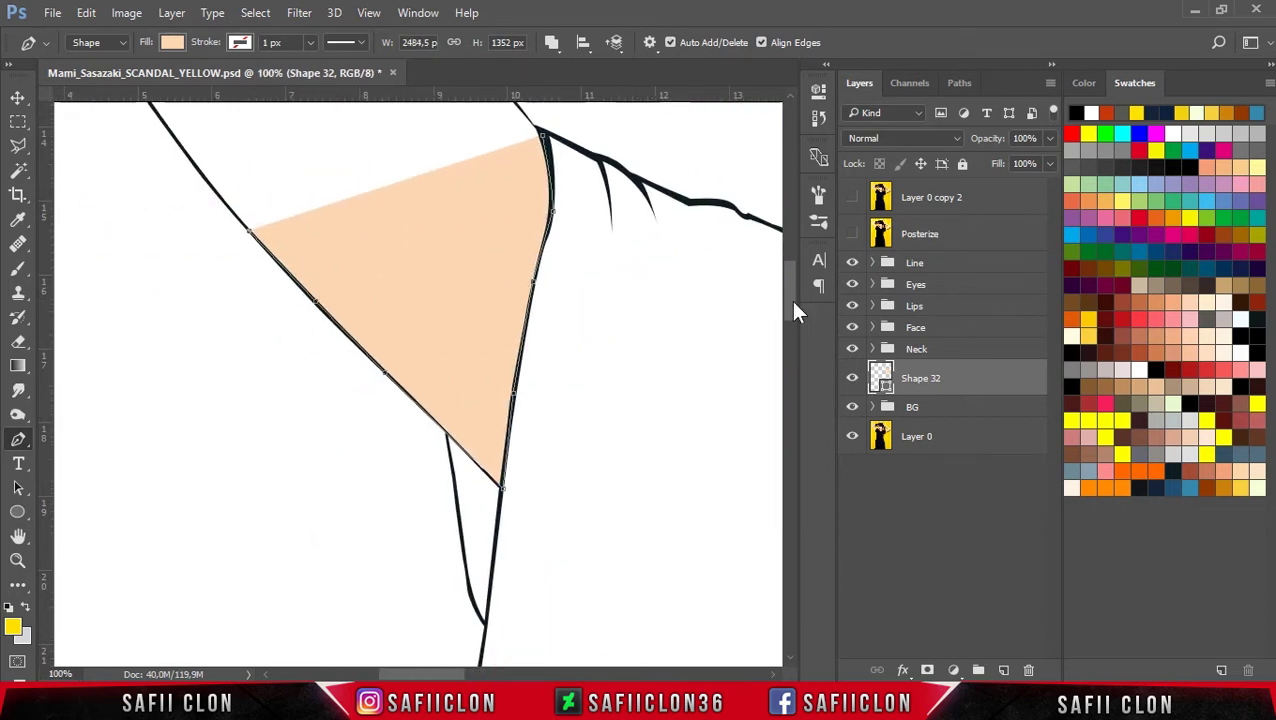
scroll(795, 312, up, 5)
click(128, 318)
click(97, 265)
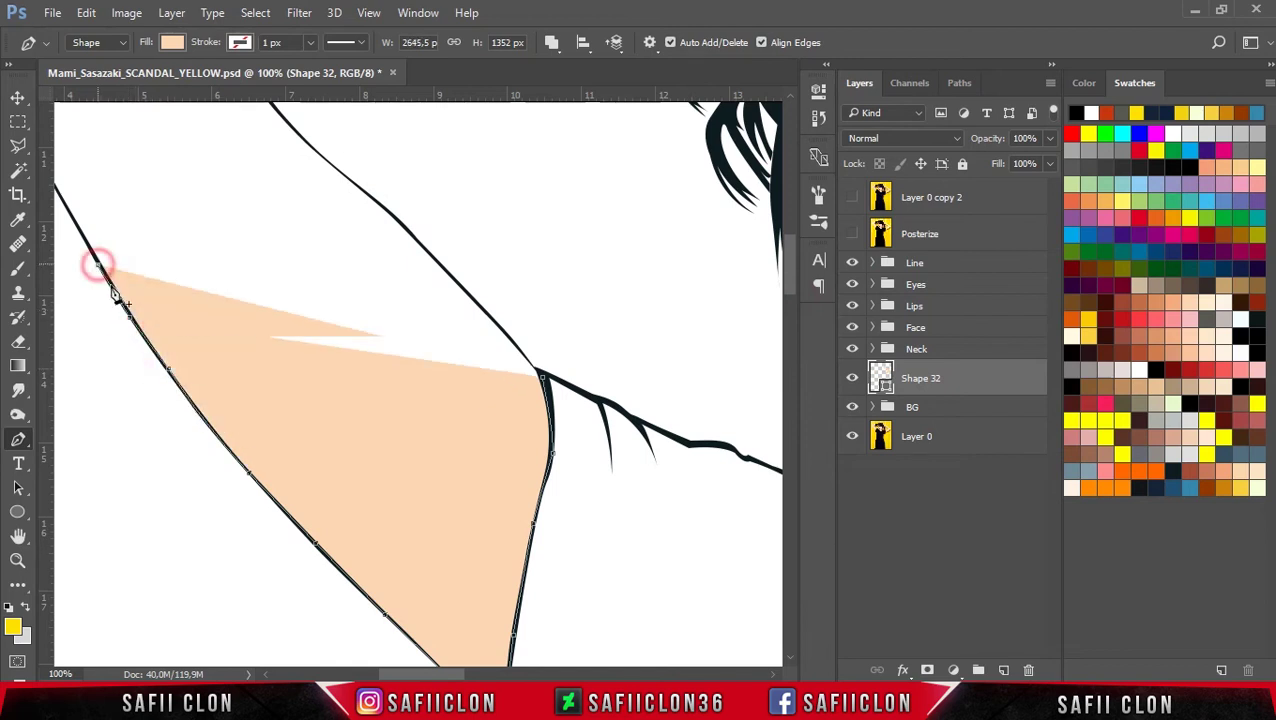
Step: Continue anchors up the left arm's outer line and around the elbow curve
key(ctrl+plus)
scroll(763, 305, up, 3)
scroll(383, 676, right, 3)
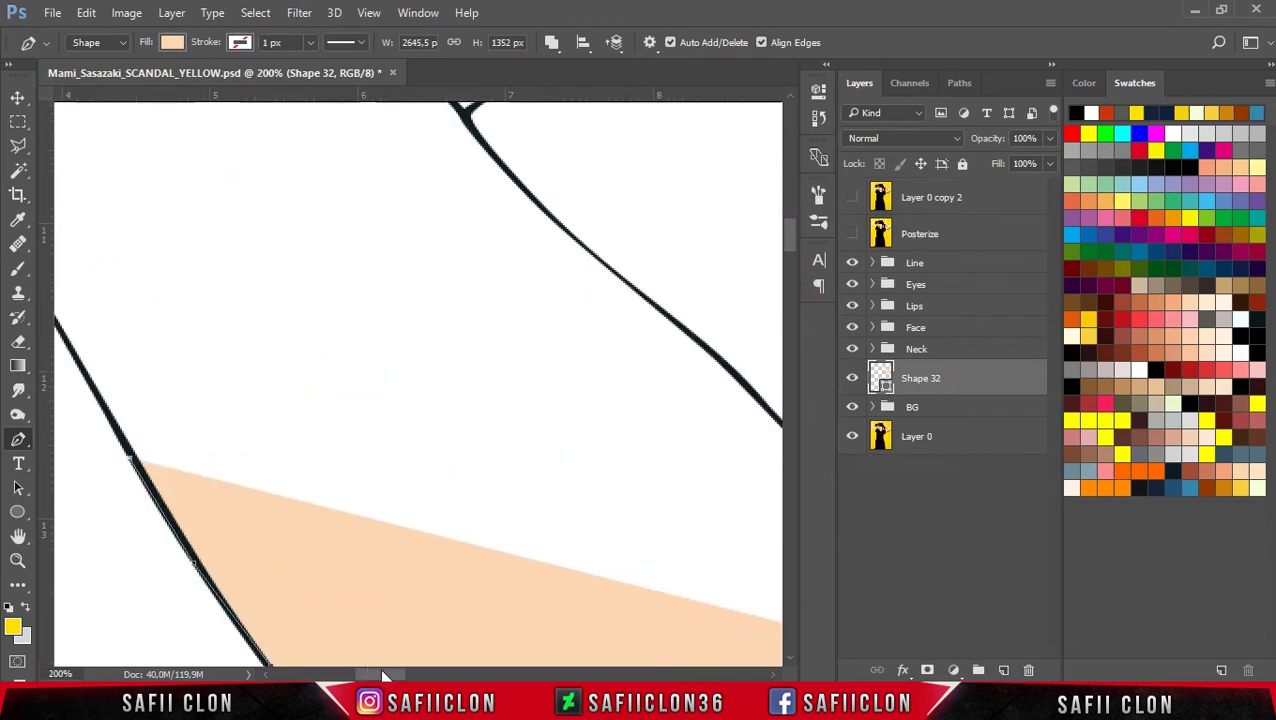
scroll(383, 676, left, 3)
click(255, 402)
click(170, 245)
scroll(786, 240, up, 4)
click(97, 262)
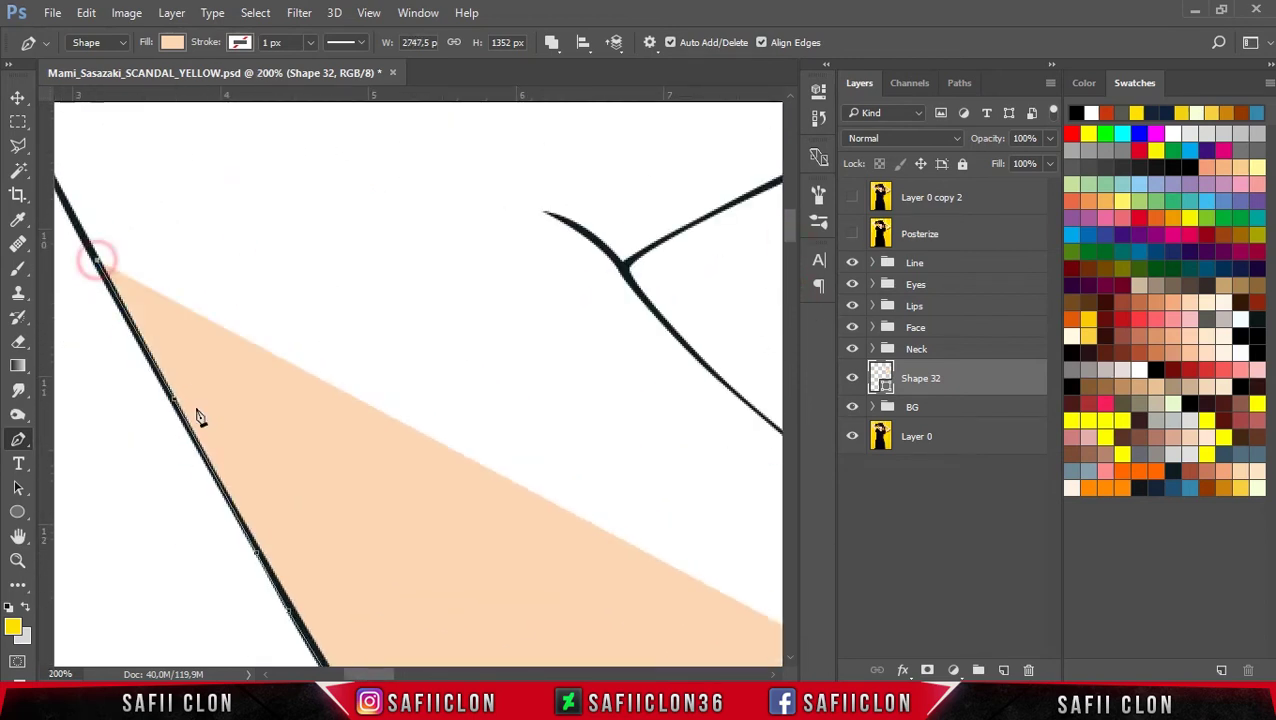
scroll(627, 441, left, 3)
scroll(296, 356, up, 3)
click(251, 356)
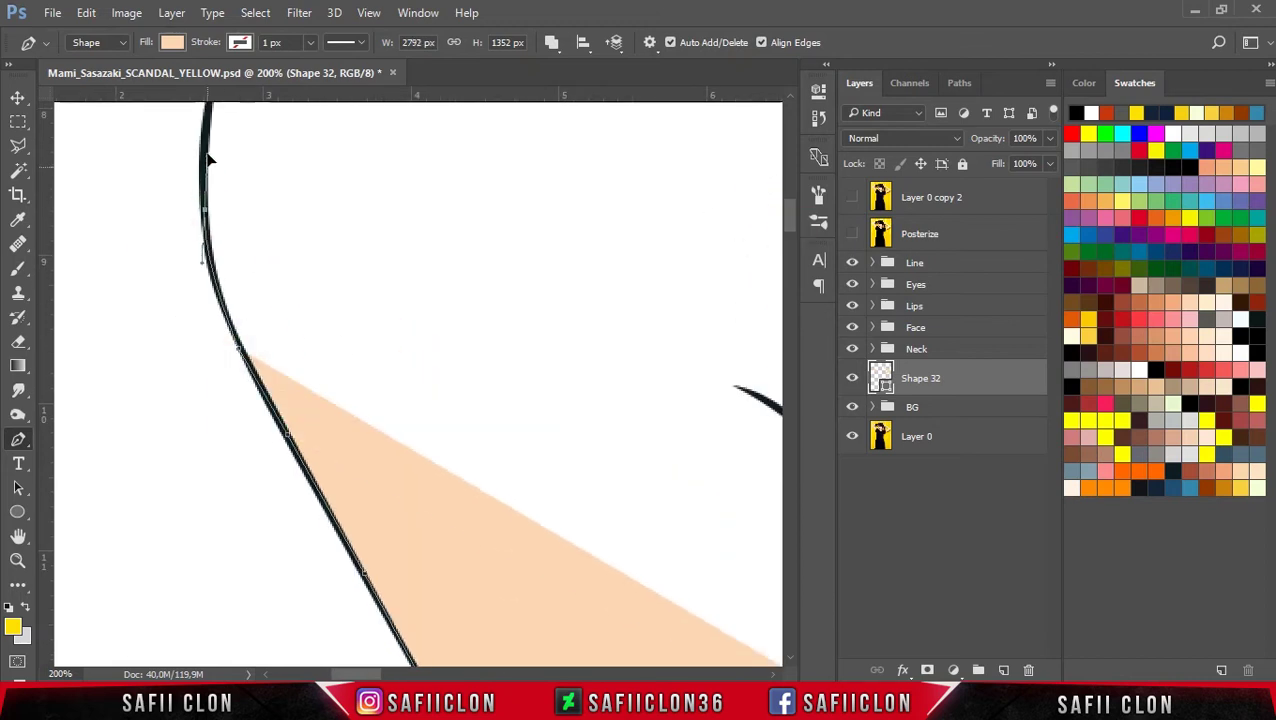
scroll(786, 208, up, 3)
scroll(786, 208, up, 1)
click(213, 341)
click(214, 280)
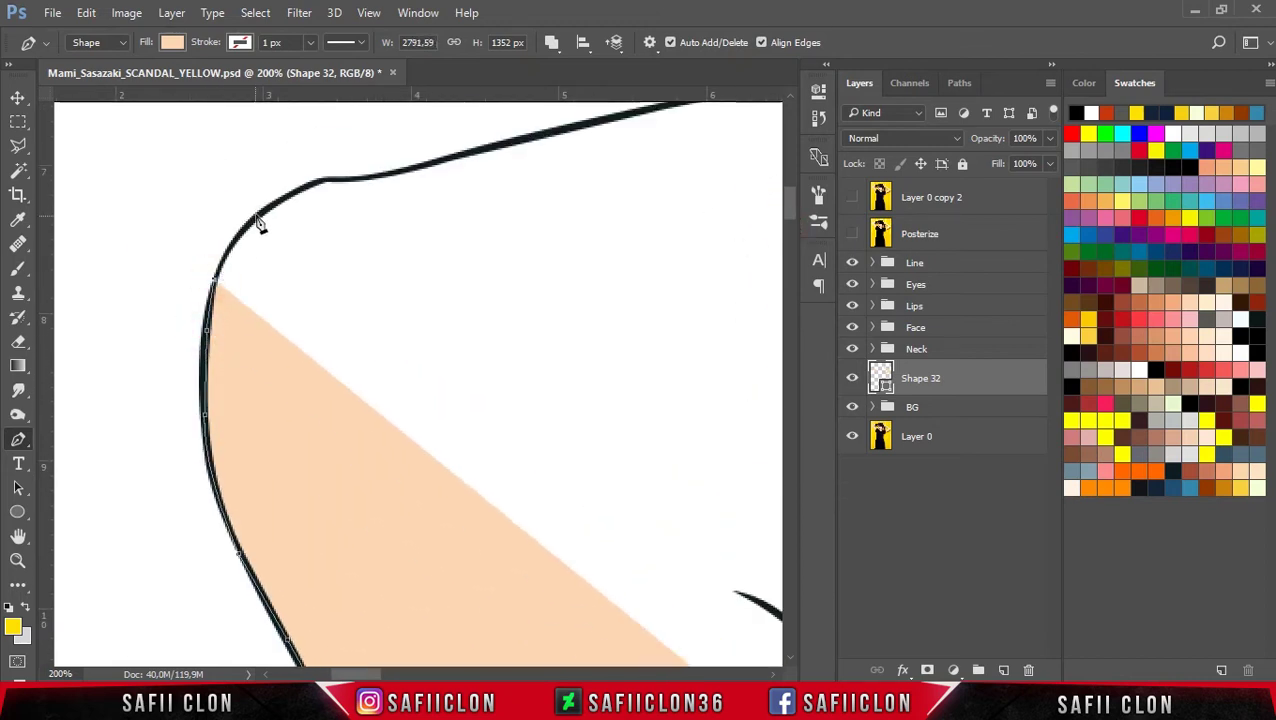
click(255, 221)
click(373, 177)
scroll(369, 672, right, 3)
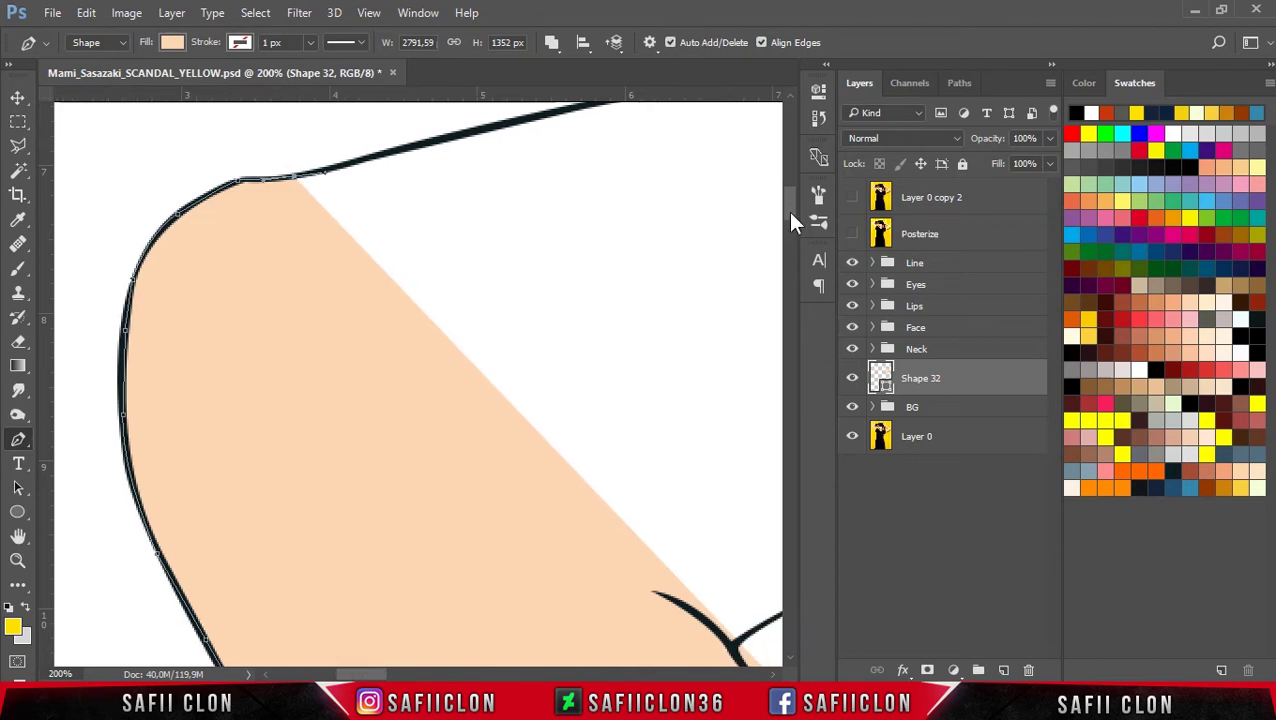
scroll(547, 313, up, 3)
drag(362, 674, 420, 674)
Step: Trace along the top of the forearm, curve around the rounded bend, then down the inner arm
click(373, 265)
click(566, 231)
click(722, 204)
drag(497, 226, 528, 277)
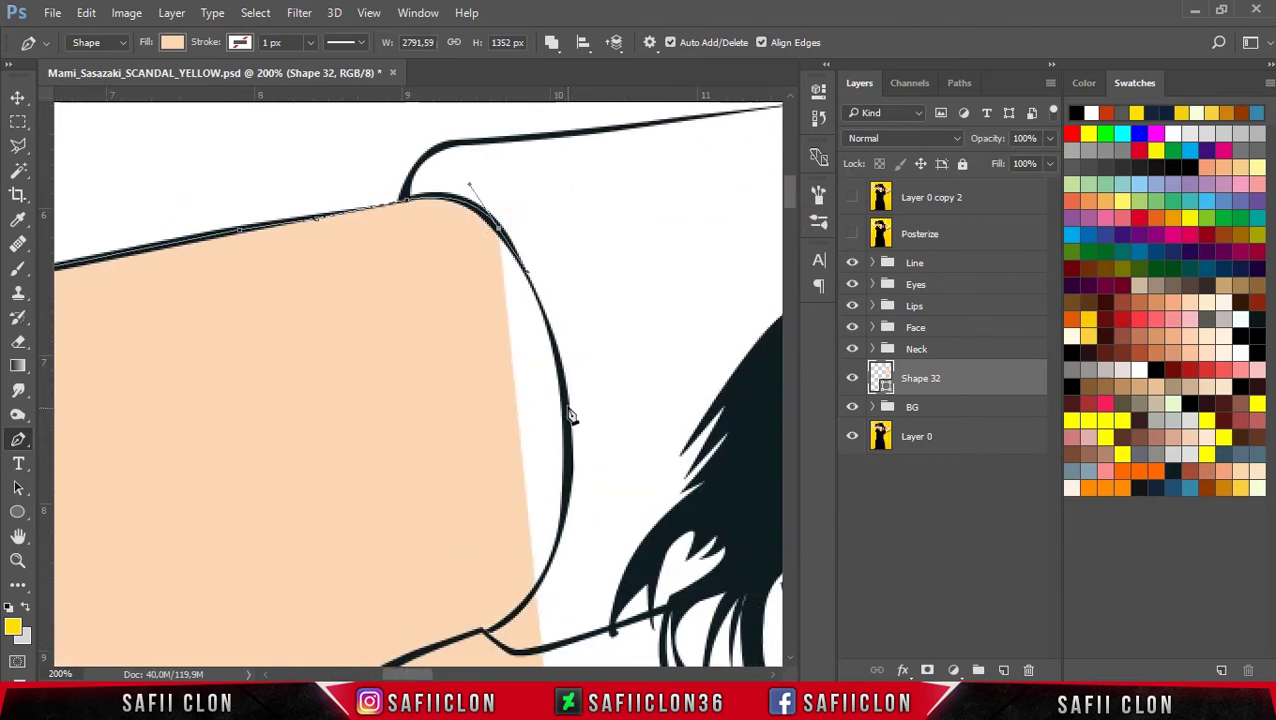
drag(568, 464, 567, 532)
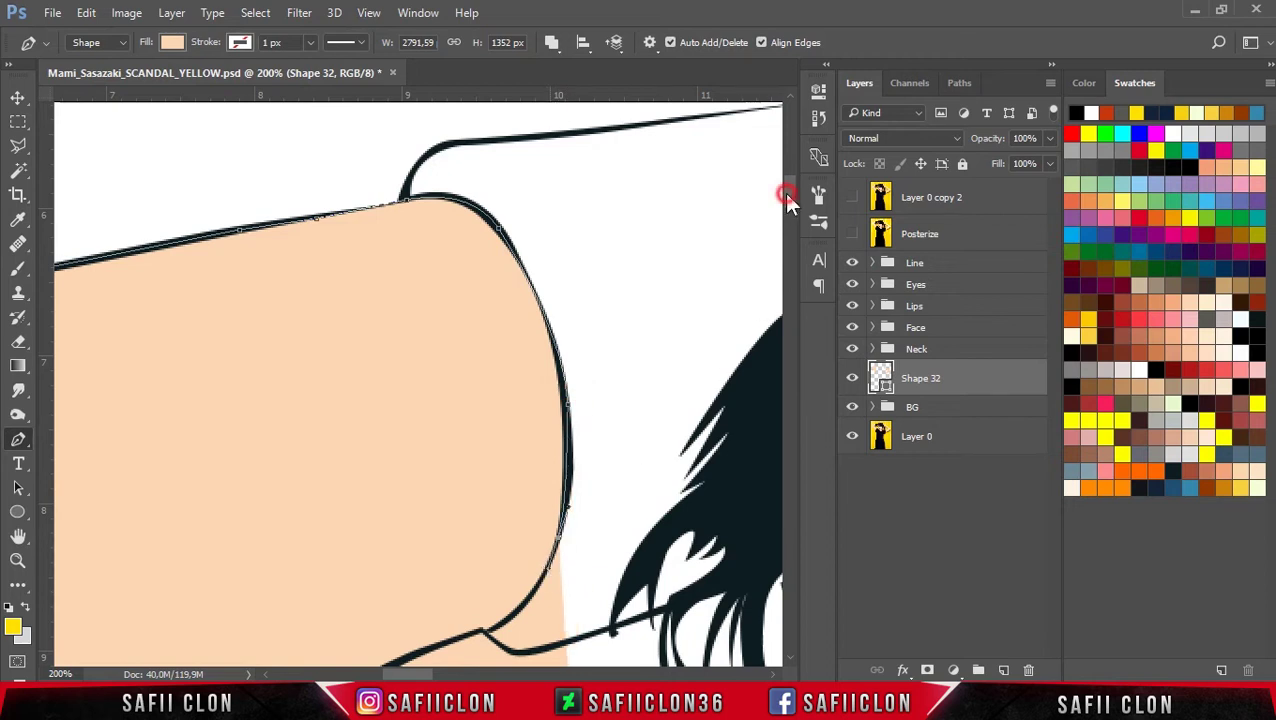
drag(788, 200, 786, 236)
click(480, 348)
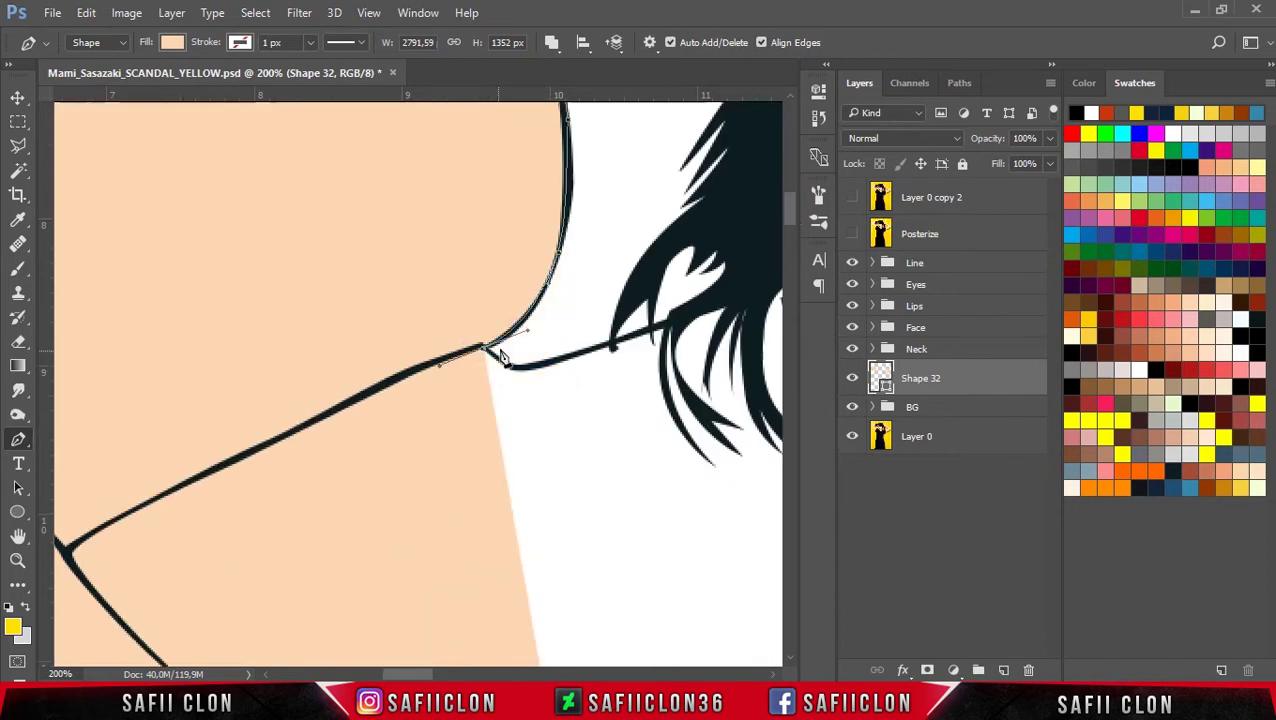
click(413, 369)
click(325, 413)
click(245, 455)
click(168, 493)
click(90, 533)
drag(430, 674, 400, 672)
drag(786, 199, 786, 230)
Step: Trace the diagonal arm edge to the armpit and close the left arm outline
click(404, 319)
click(444, 361)
click(504, 409)
click(586, 481)
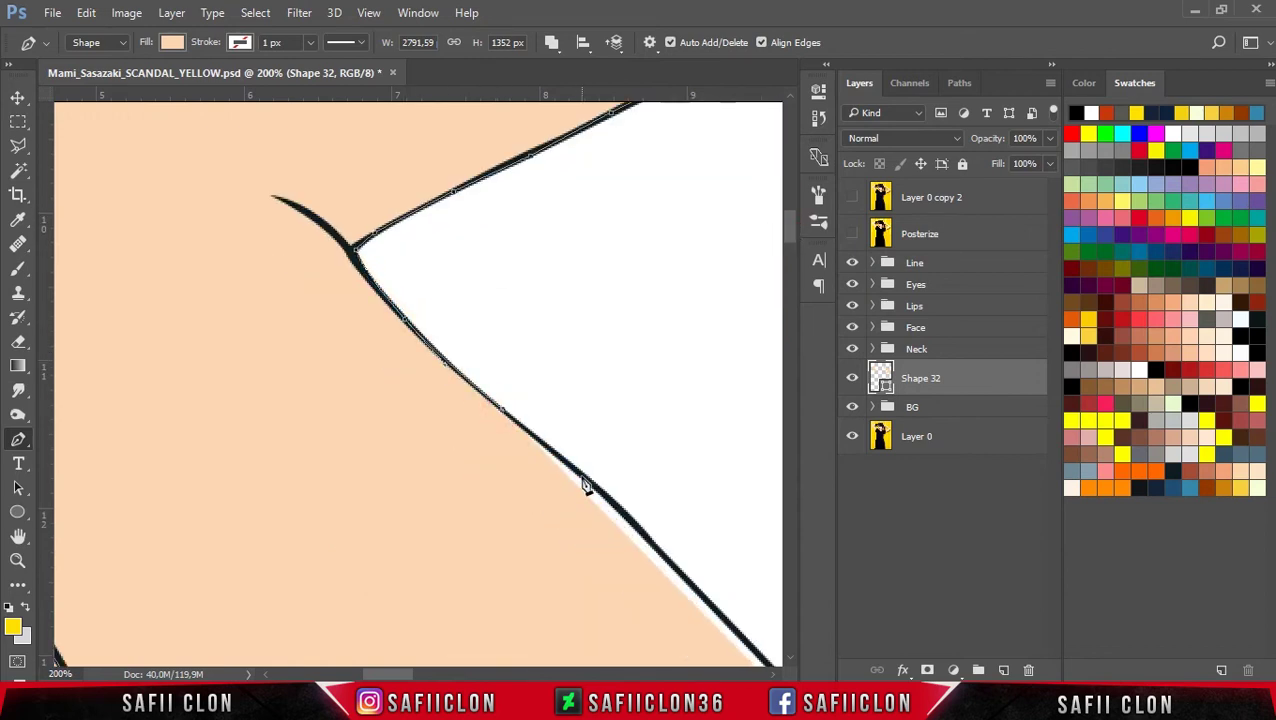
click(683, 578)
drag(388, 674, 403, 674)
drag(788, 223, 788, 250)
click(565, 288)
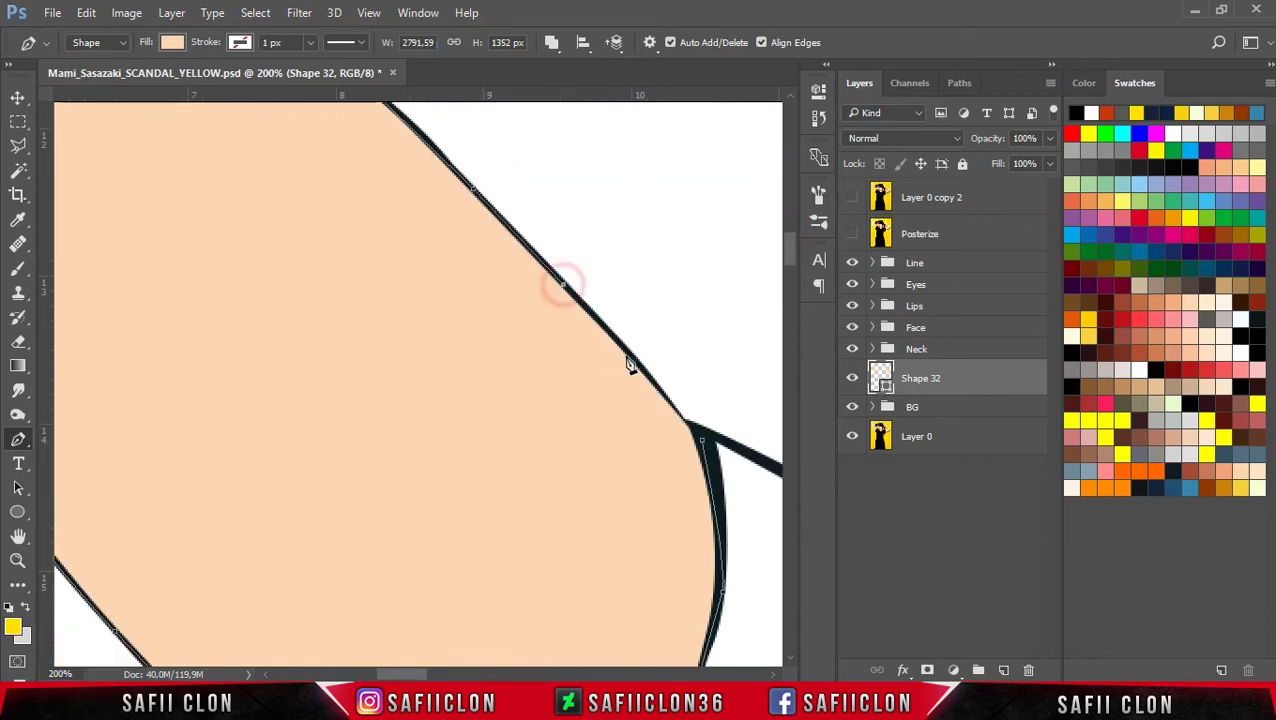
click(688, 425)
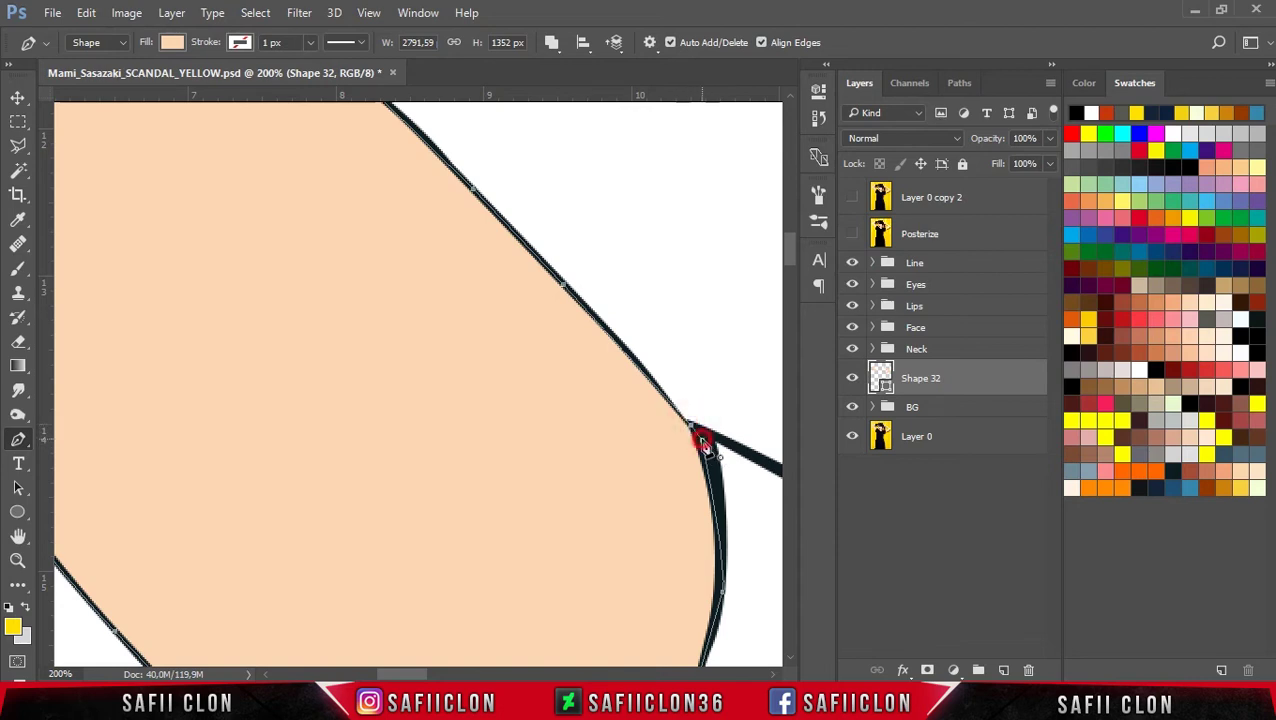
scroll(712, 379, down, 2)
scroll(712, 379, down, 2)
scroll(712, 375, down, 1)
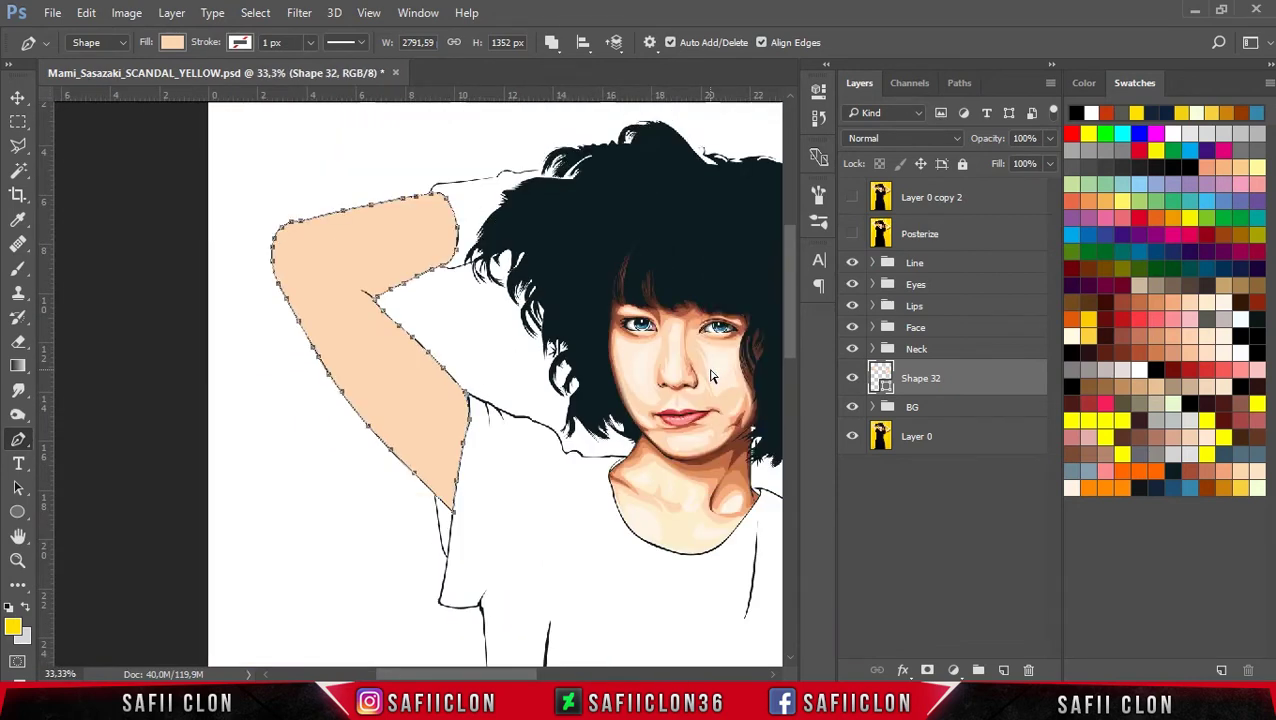
scroll(712, 375, down, 1)
scroll(712, 375, down, 1)
key(Return)
click(852, 378)
click(852, 378)
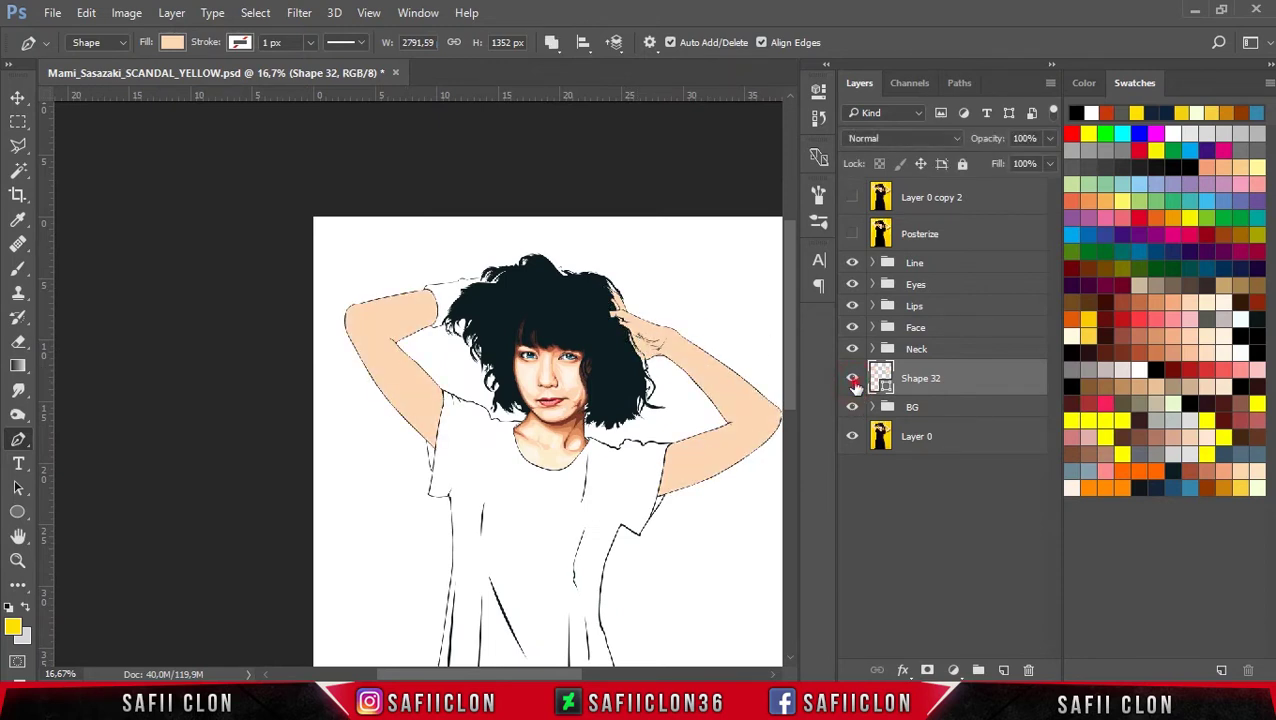
click(852, 379)
click(852, 379)
drag(562, 670, 600, 670)
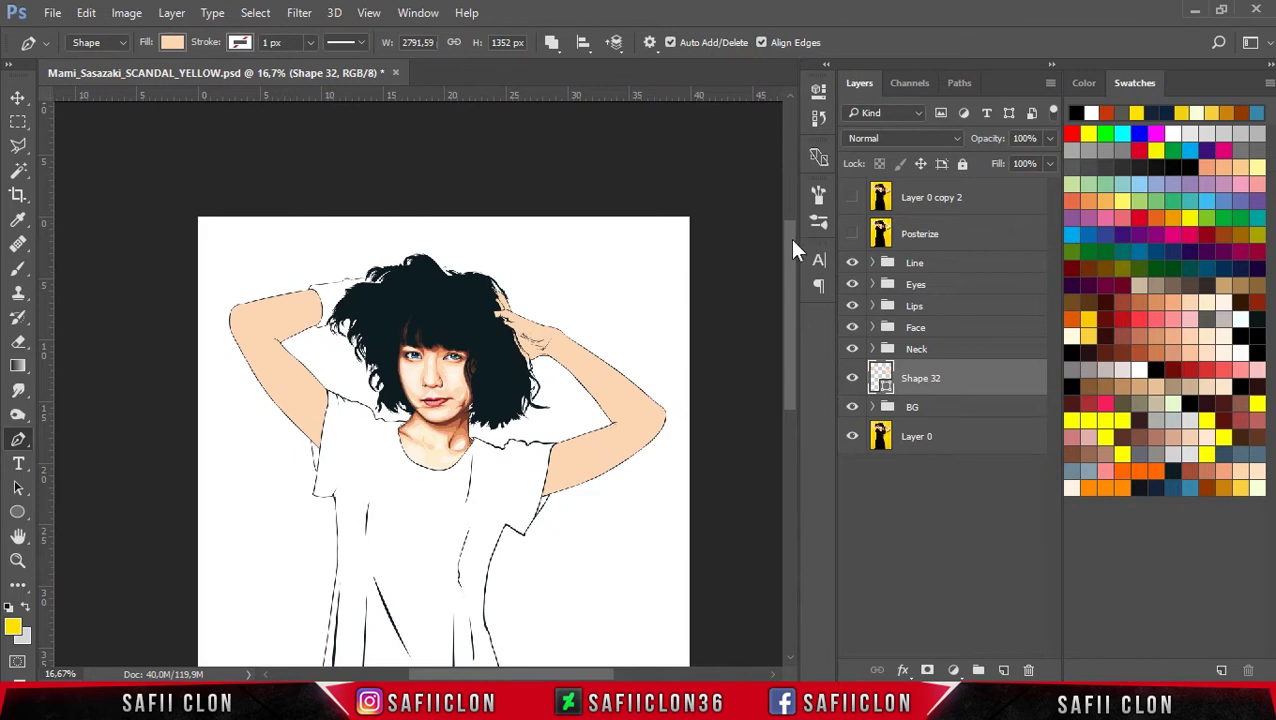
drag(792, 240, 790, 261)
key(ctrl+plus)
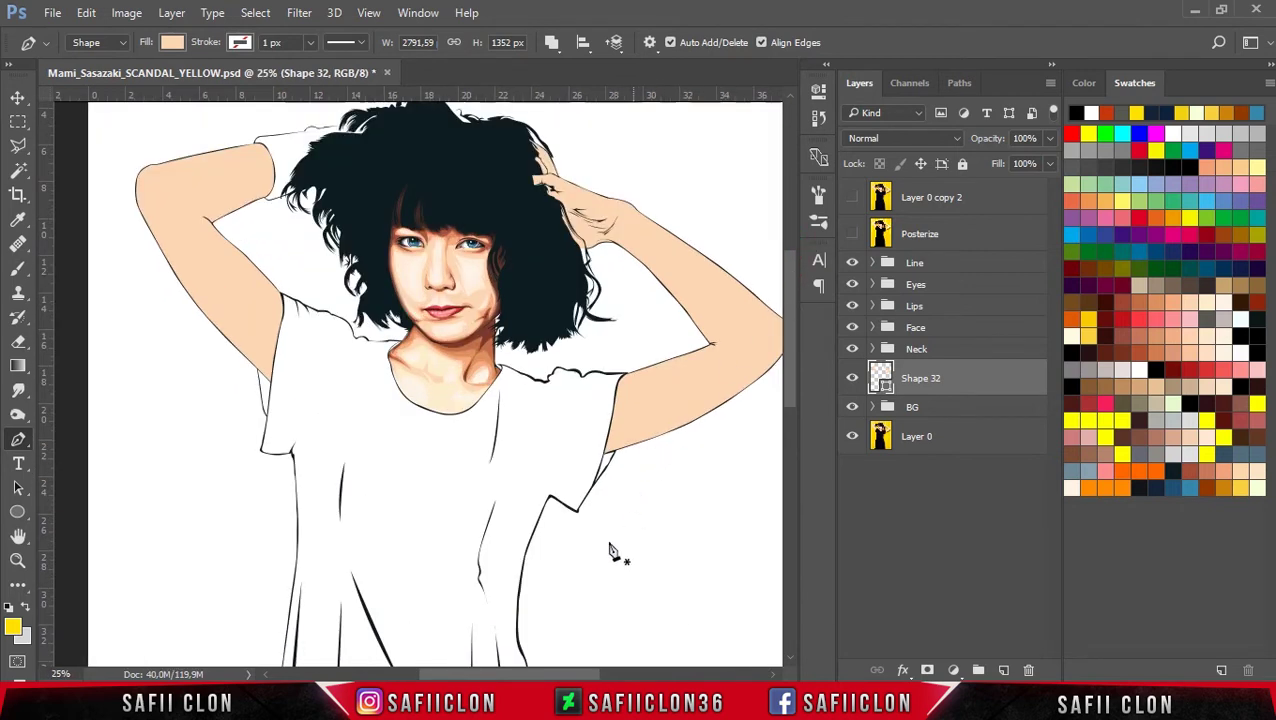
drag(578, 676, 592, 670)
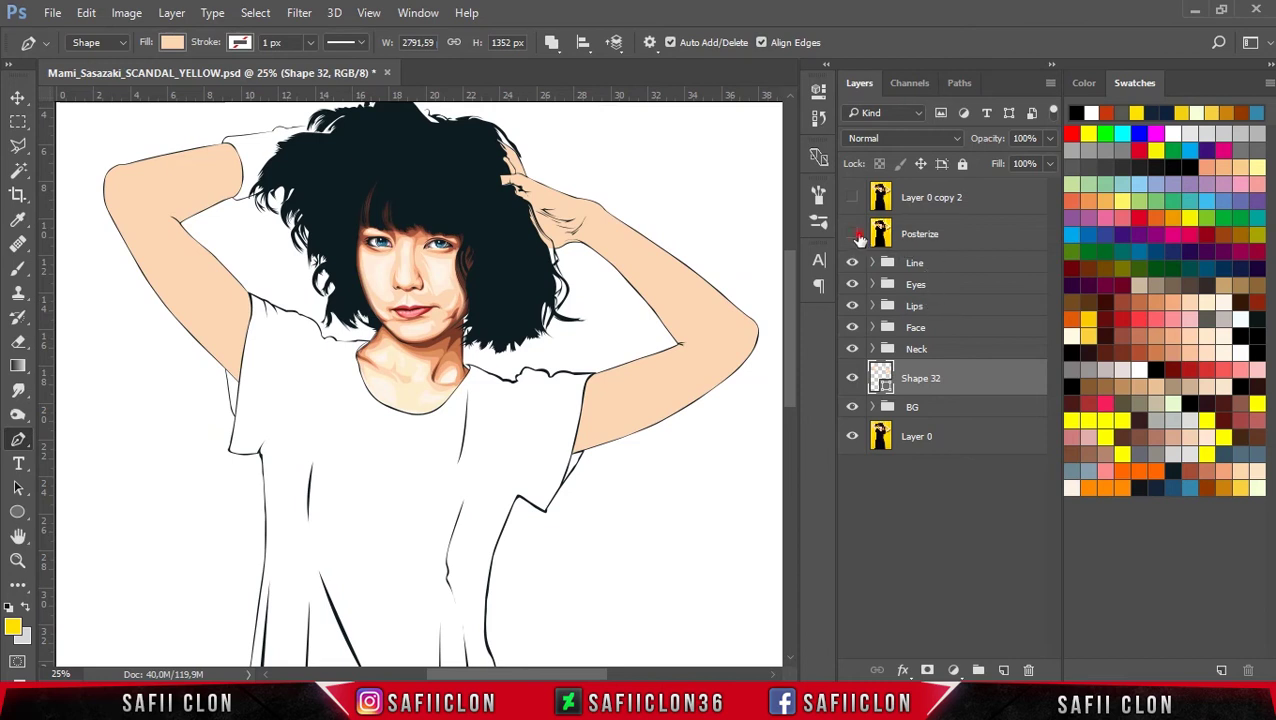
click(854, 236)
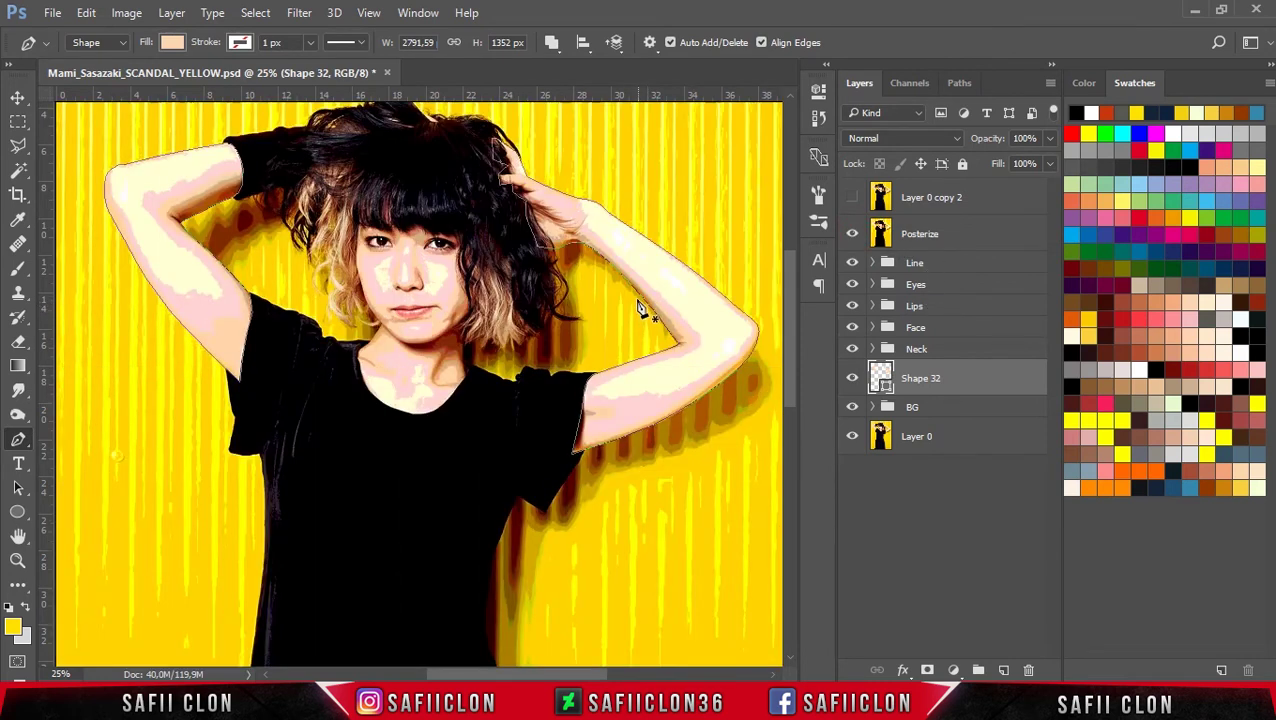
key(ctrl+plus)
key(ctrl+plus)
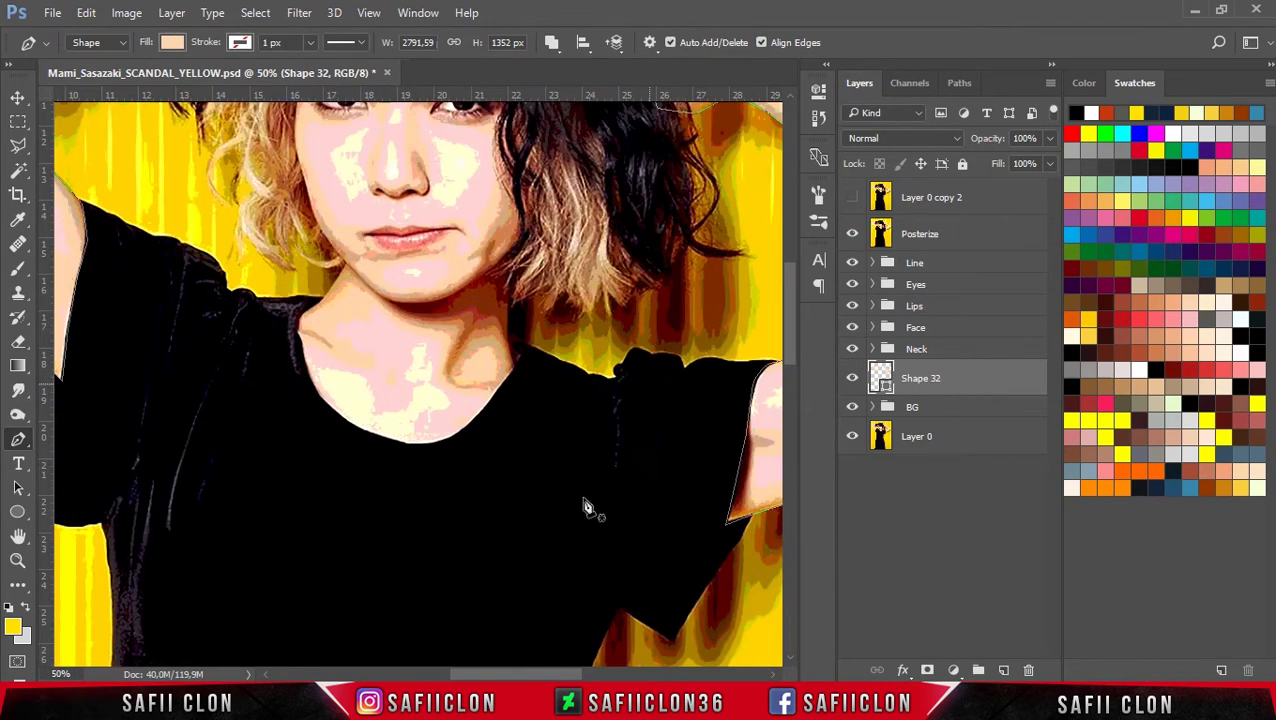
drag(516, 676, 556, 678)
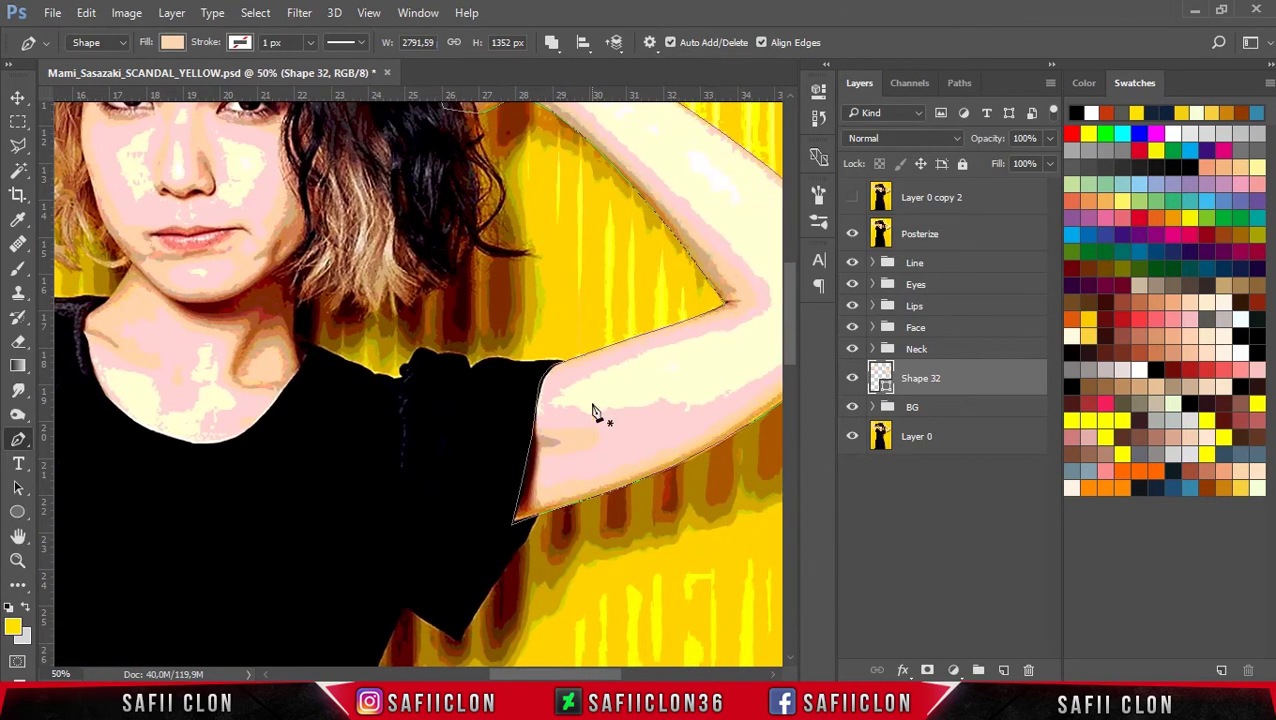
key(ctrl+plus)
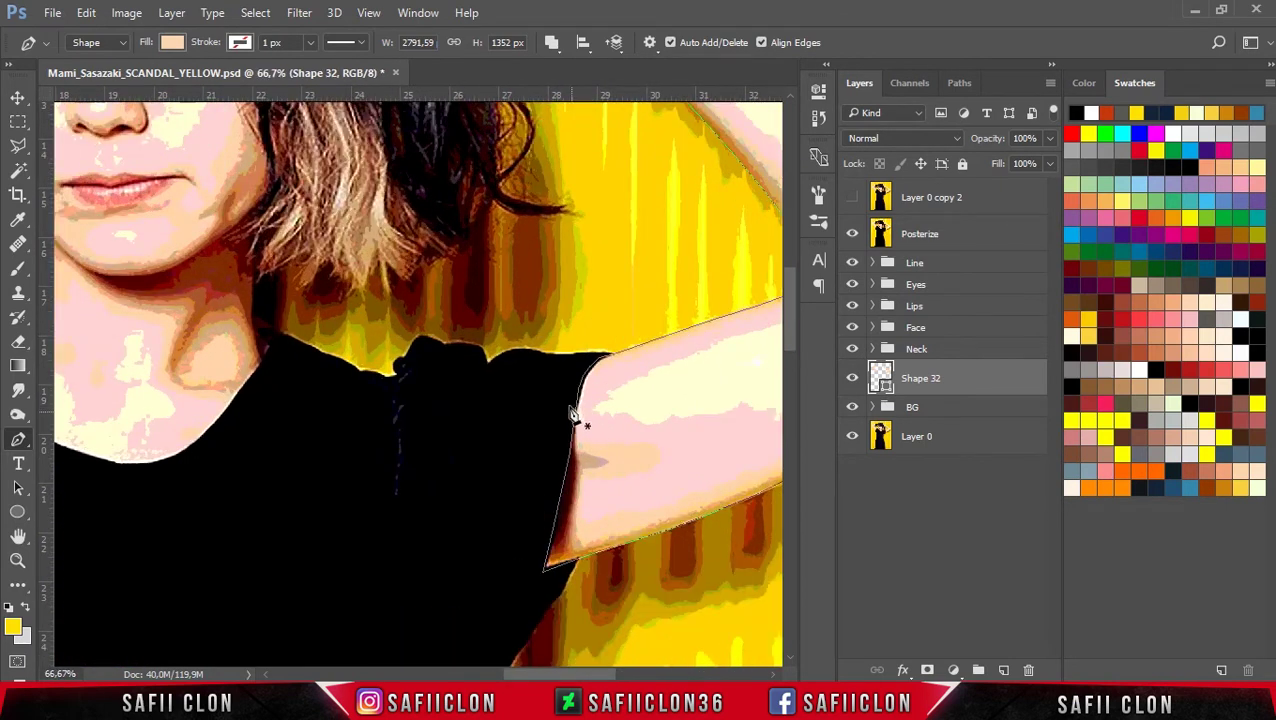
click(551, 42)
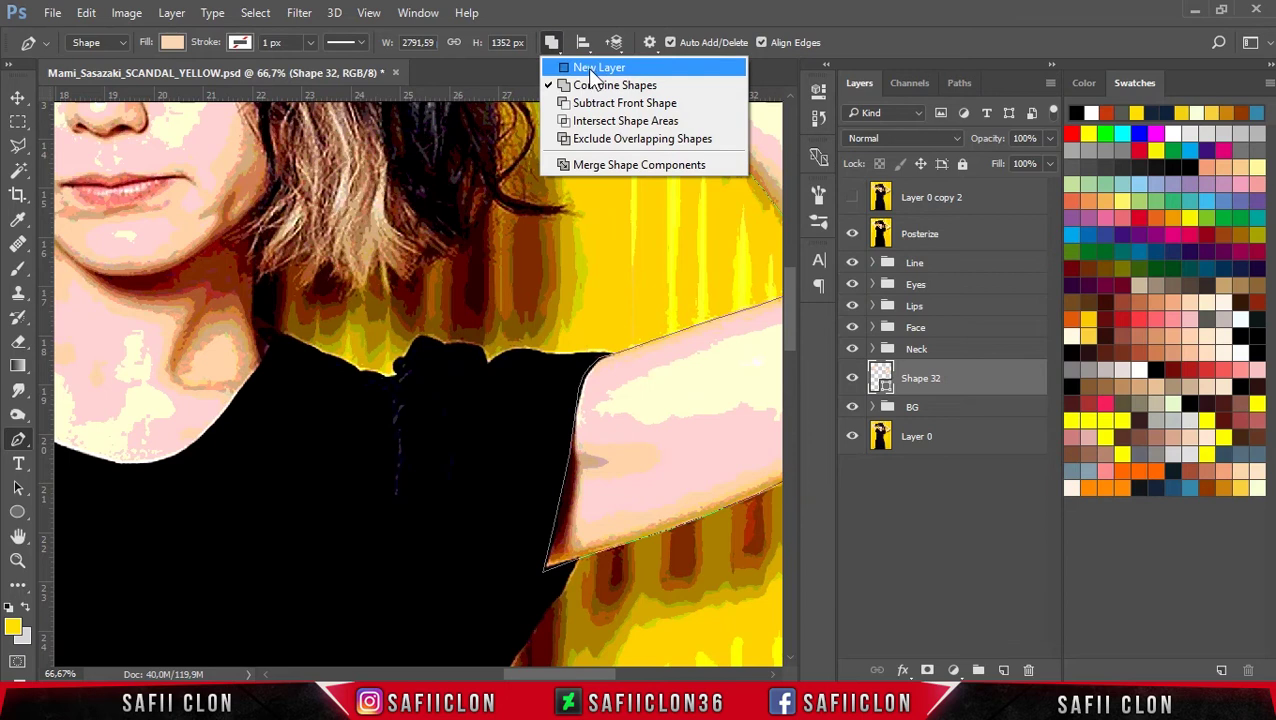
Step: On a new shape layer, draw a thin curved shadow where the arm meets the sleeve
click(590, 68)
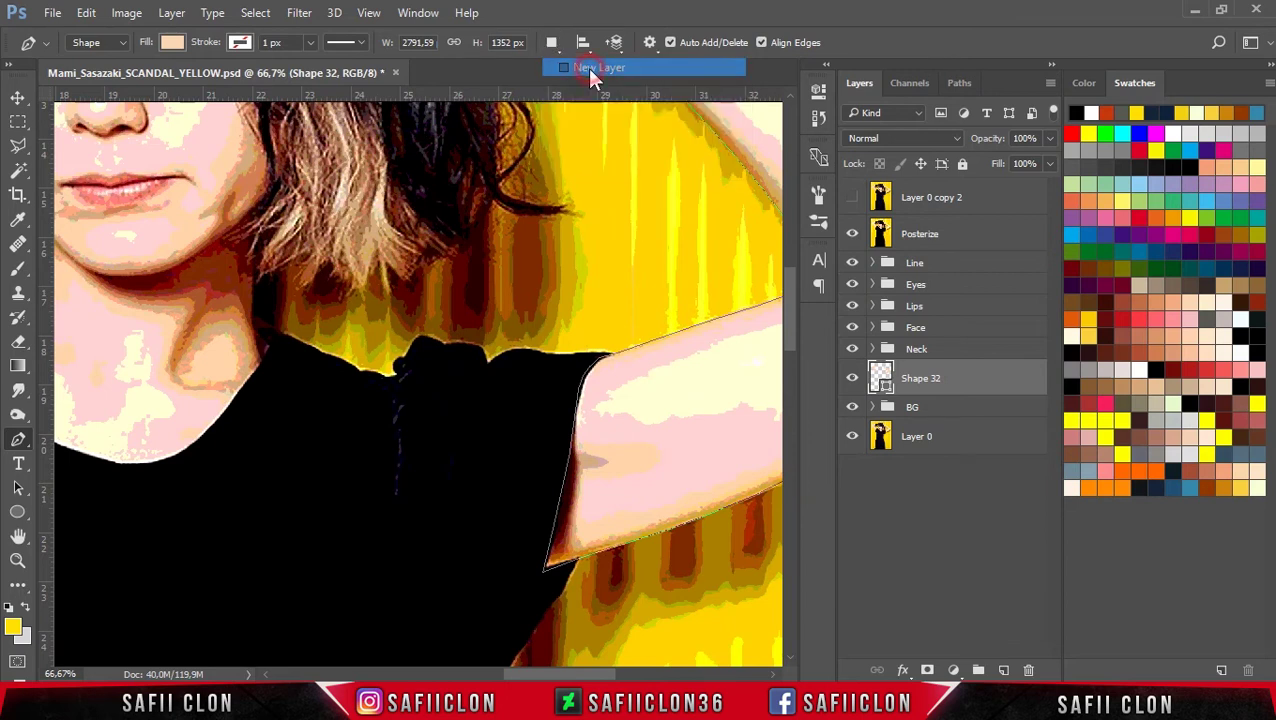
click(572, 411)
drag(572, 500, 570, 564)
click(524, 578)
click(545, 482)
click(553, 423)
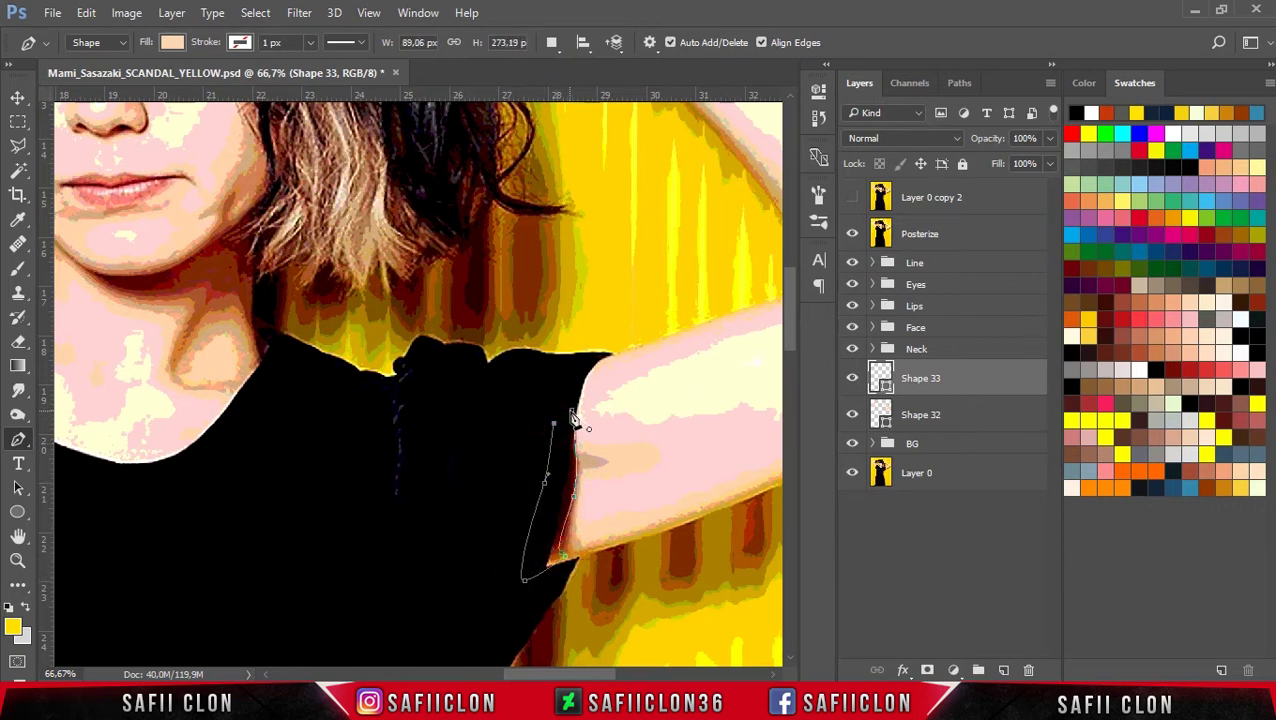
click(572, 410)
Step: Clip the shadow layer to the arm shape and fill it dark reddish-brown 9d4632
click(852, 234)
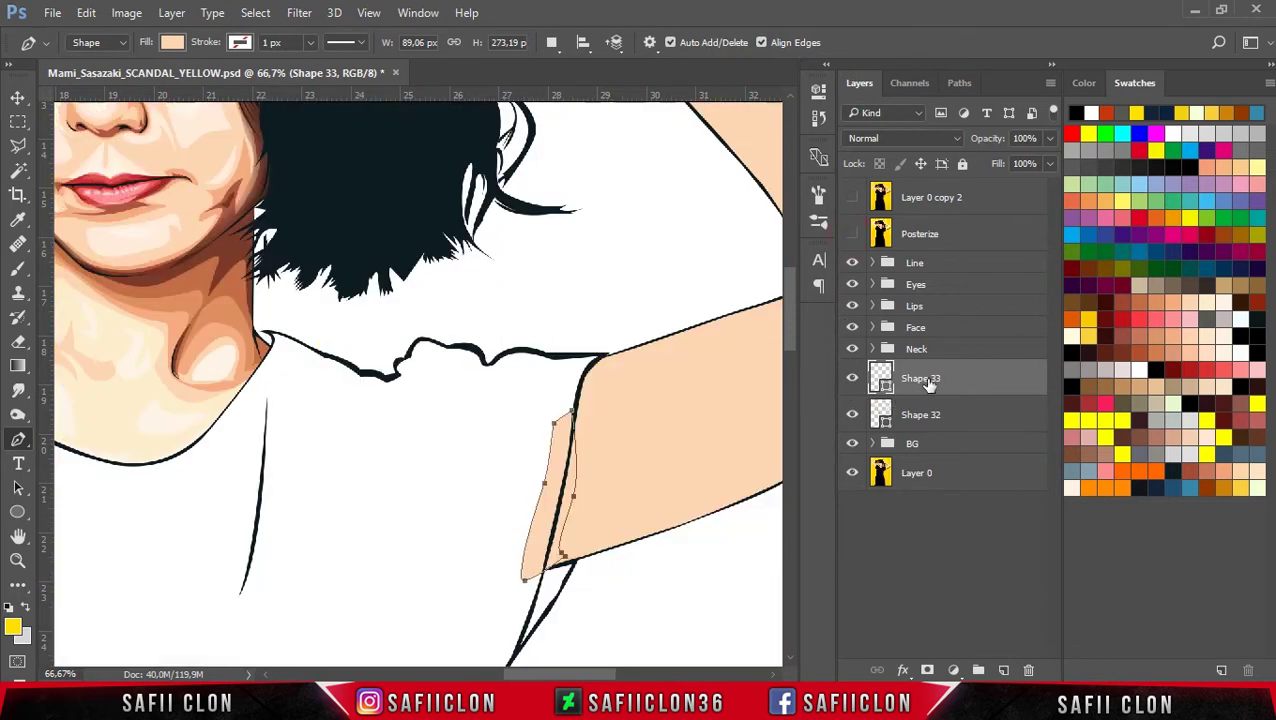
right_click(951, 387)
click(665, 432)
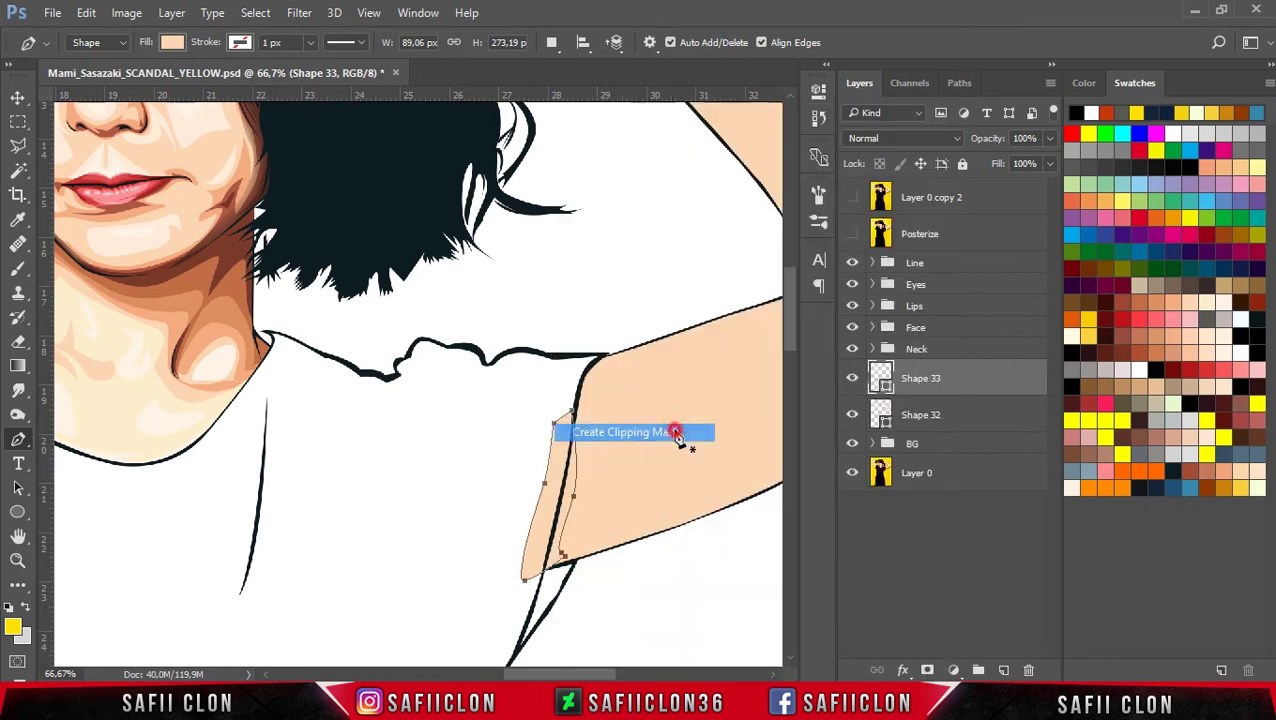
double_click(897, 387)
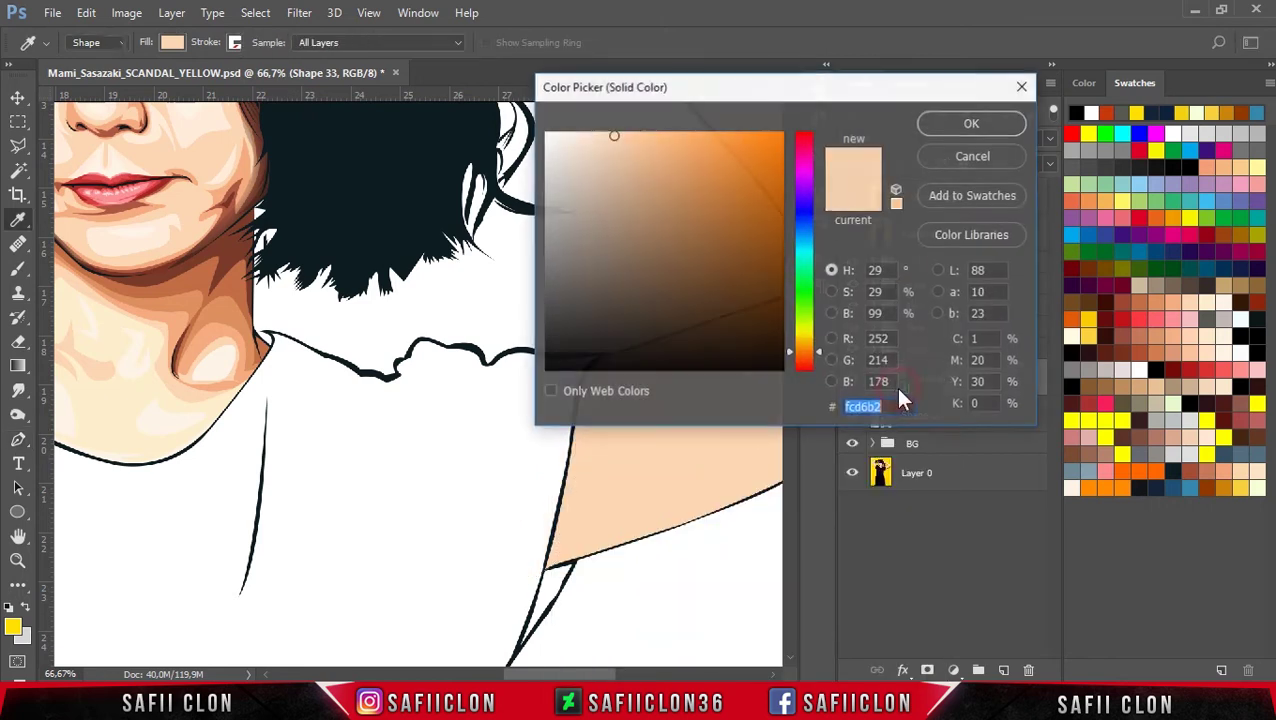
click(1130, 292)
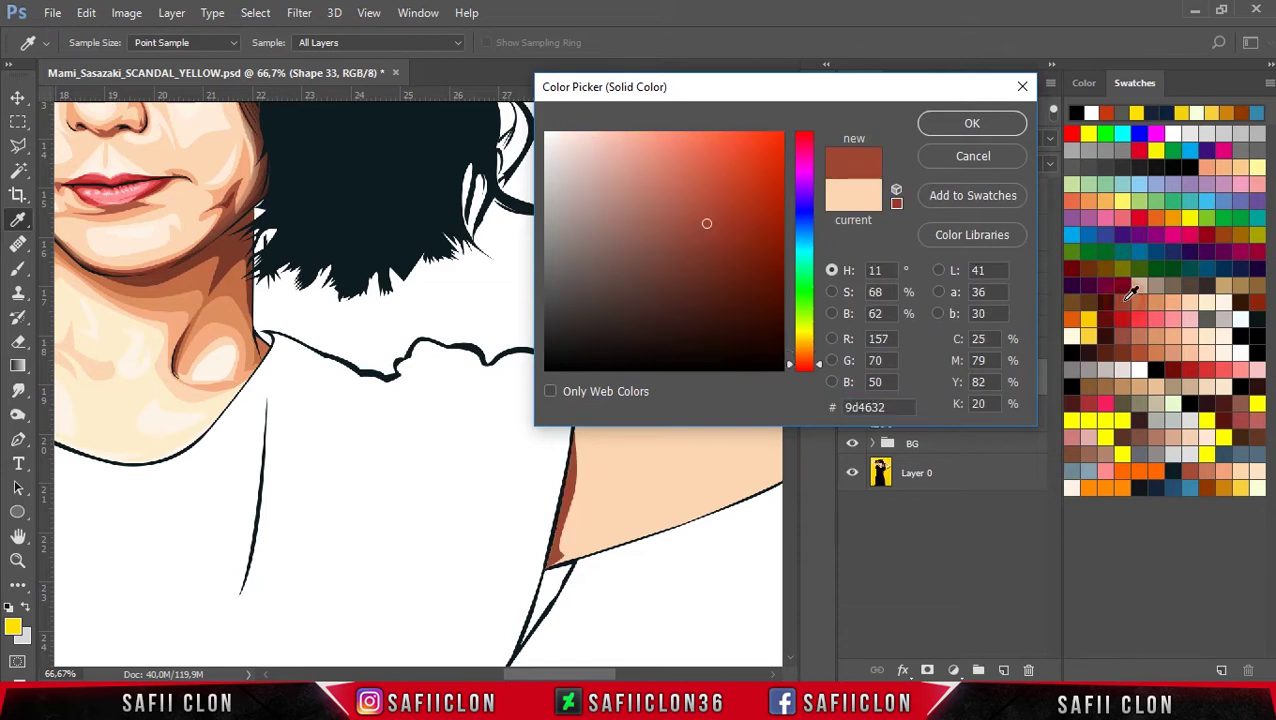
click(941, 133)
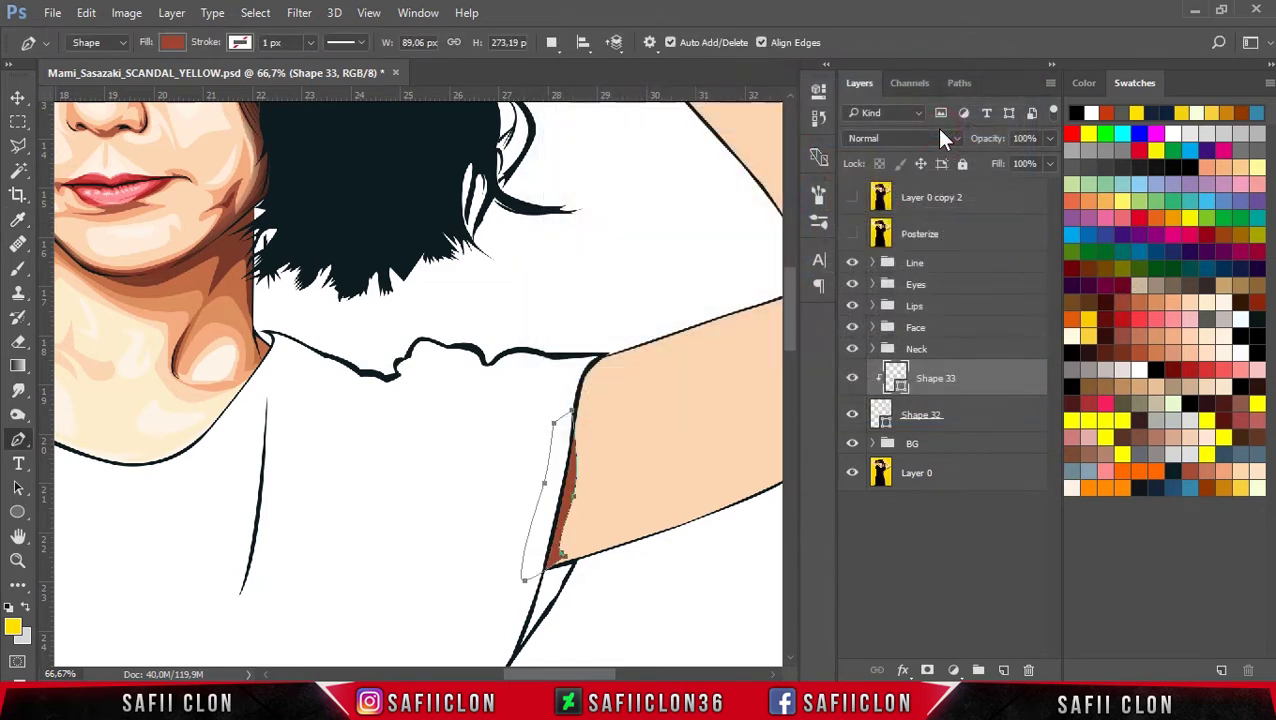
click(852, 234)
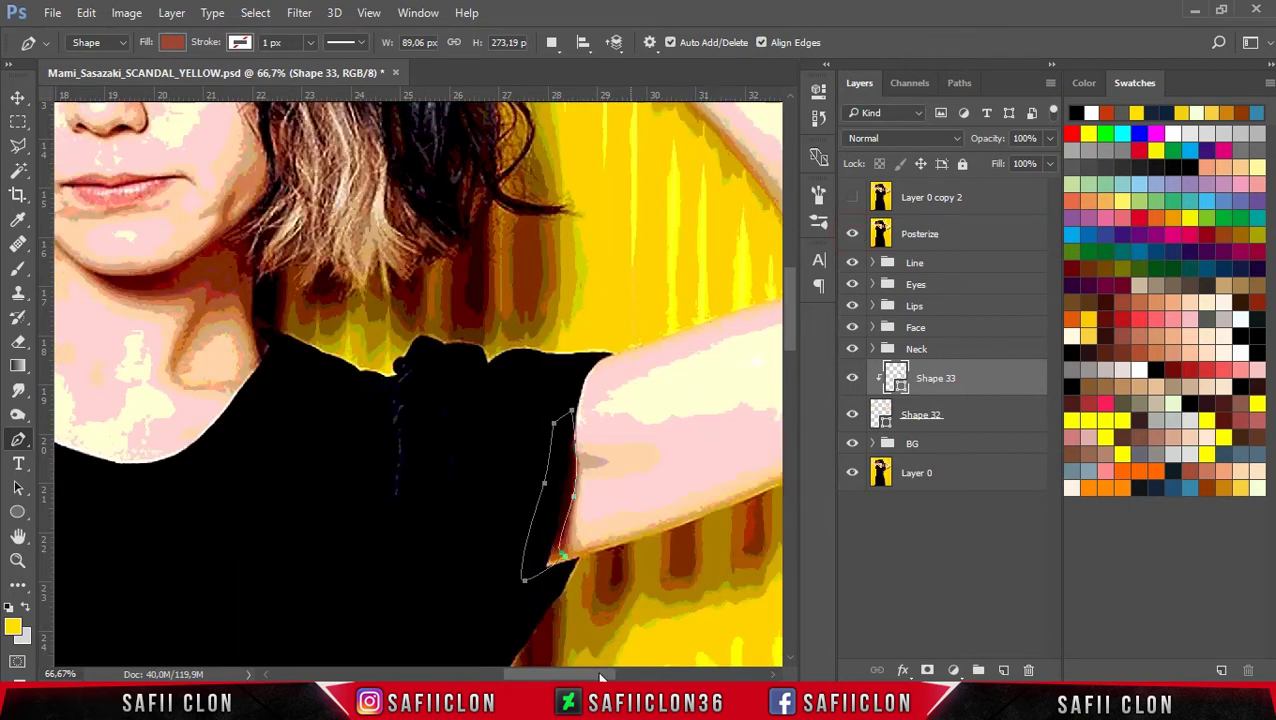
Step: Bring the other raised arm into view and set path operation to Combine Shapes
drag(583, 677, 613, 677)
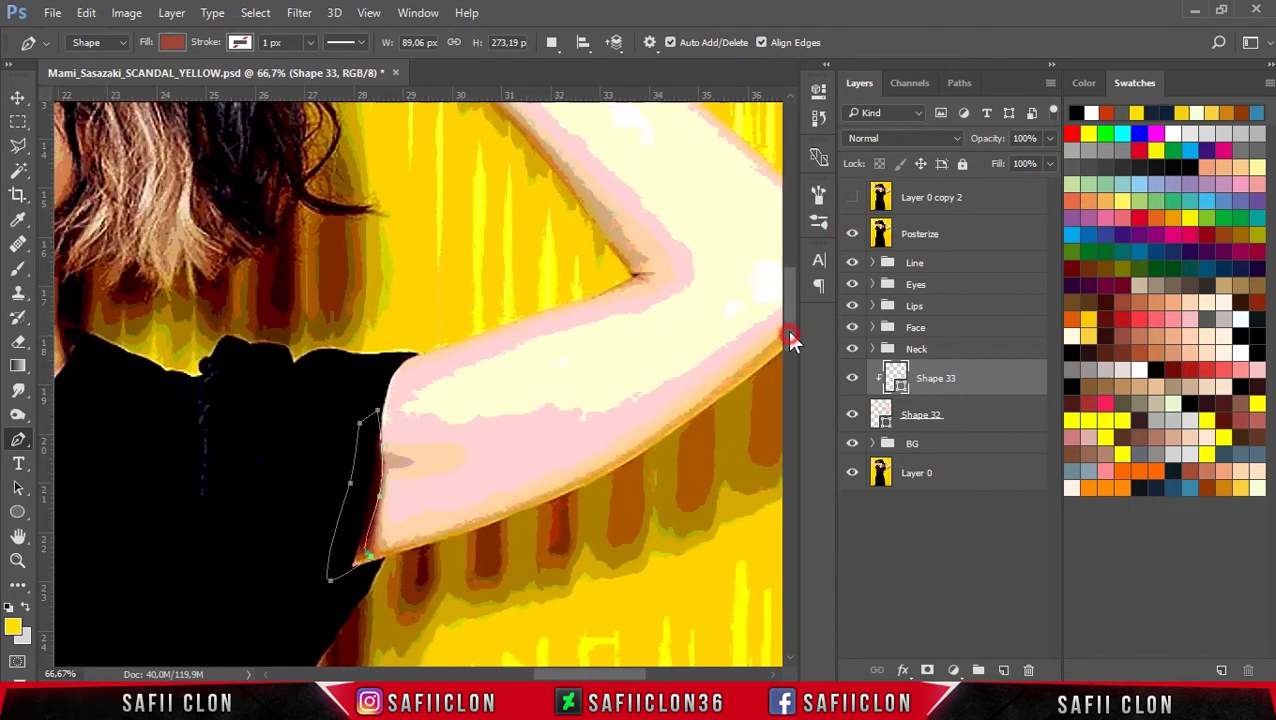
scroll(792, 336, up, 3)
scroll(794, 326, down, 4)
scroll(789, 330, up, 4)
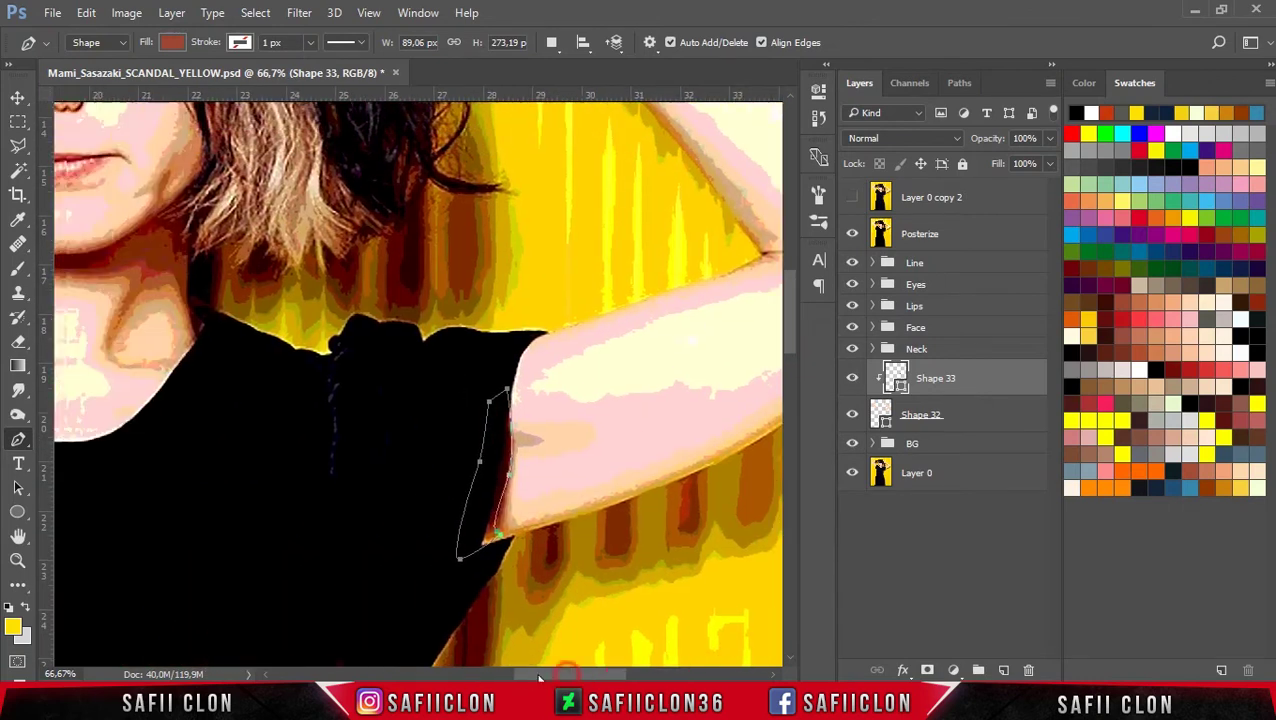
drag(530, 676, 410, 676)
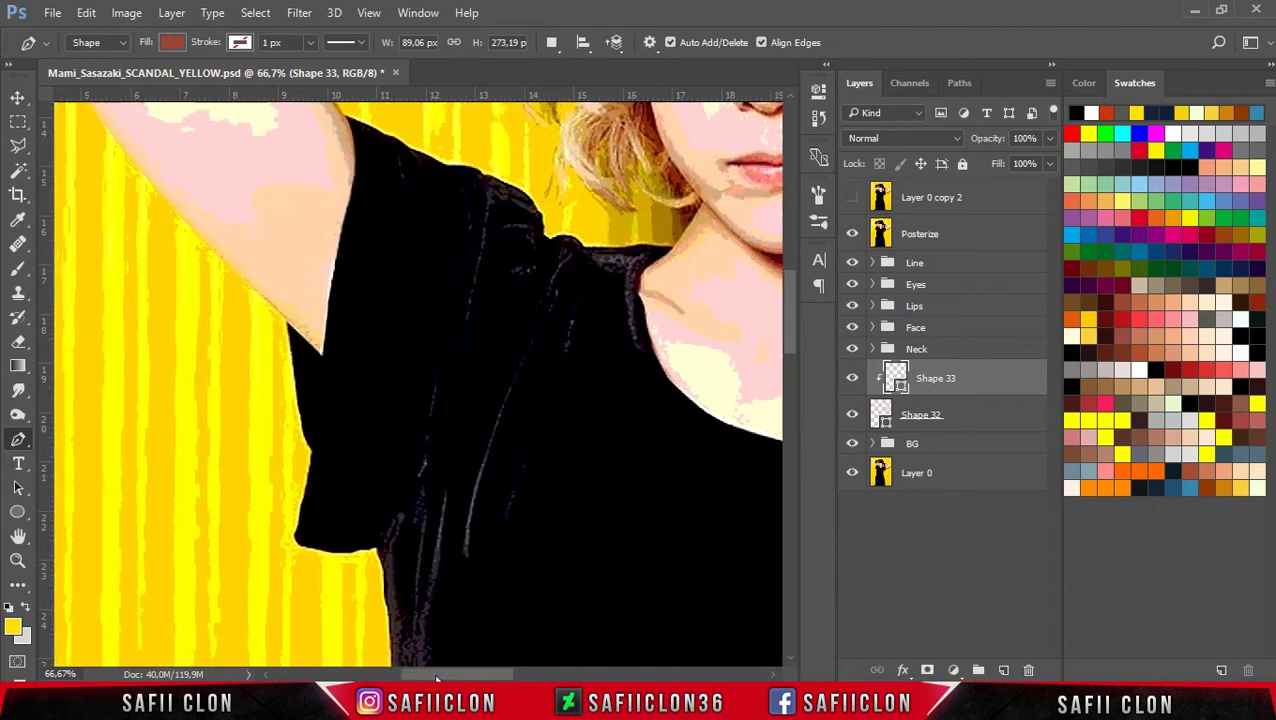
drag(788, 316, 778, 281)
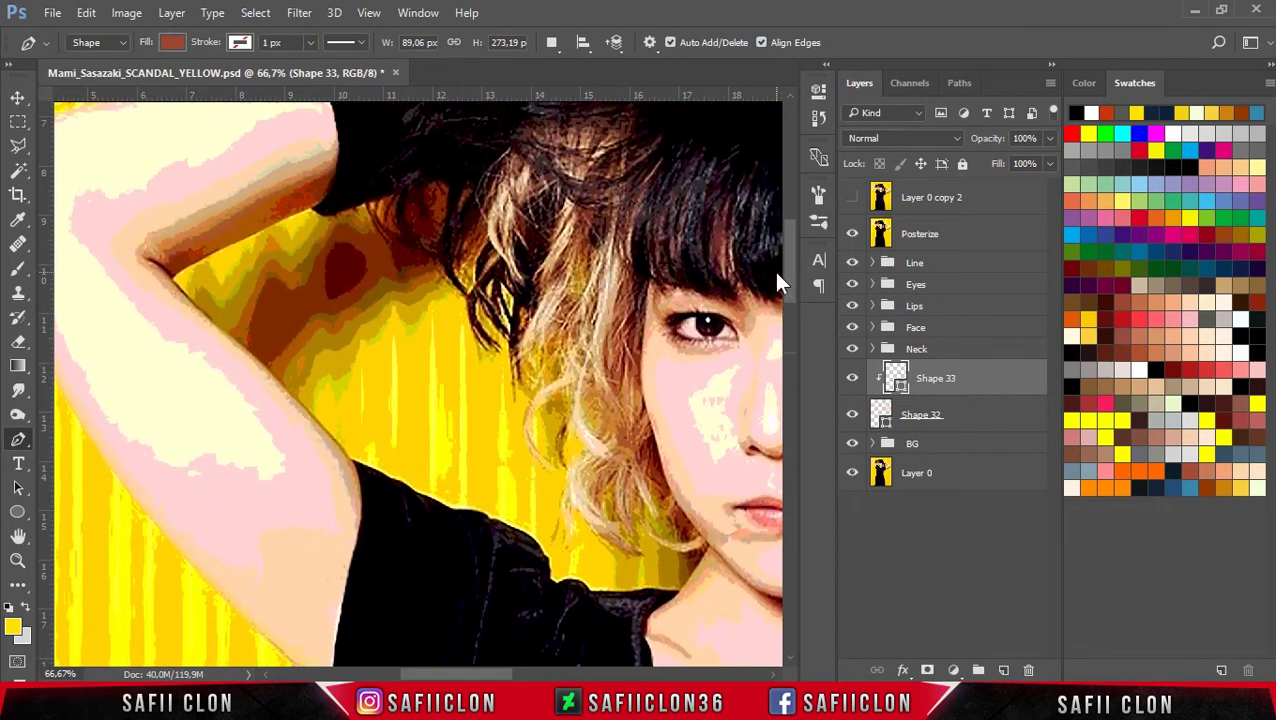
click(551, 42)
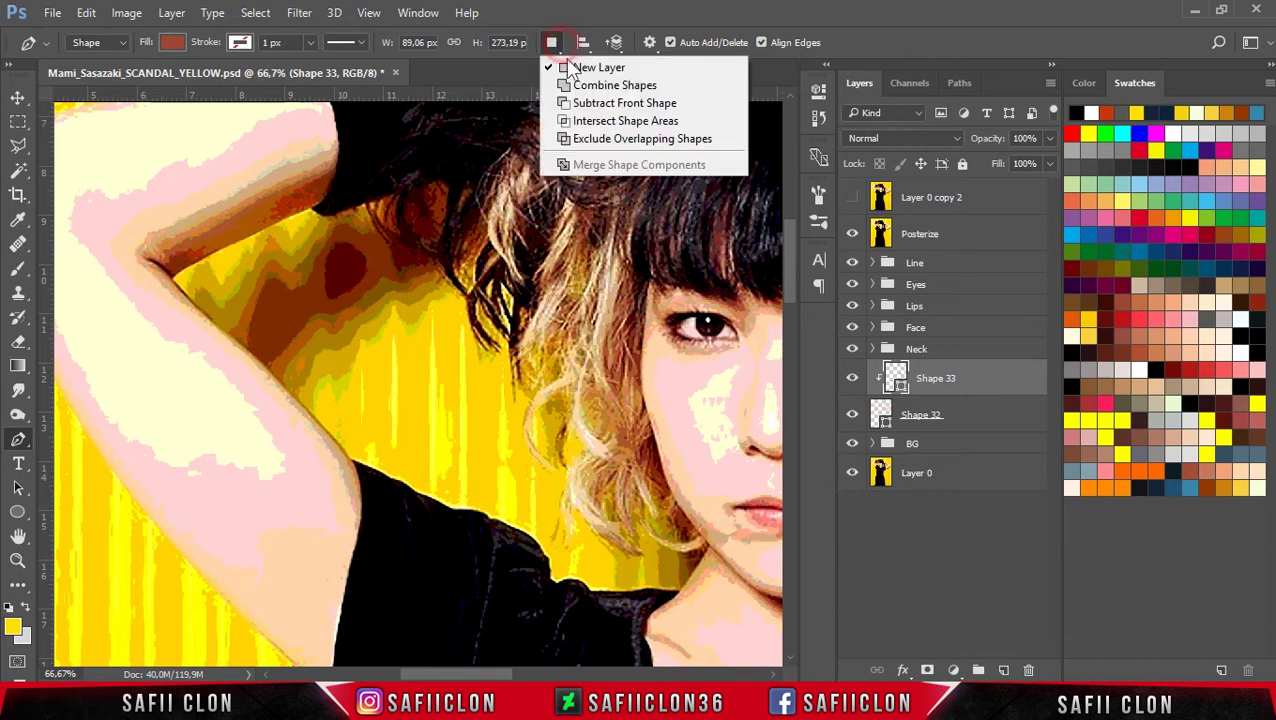
click(600, 84)
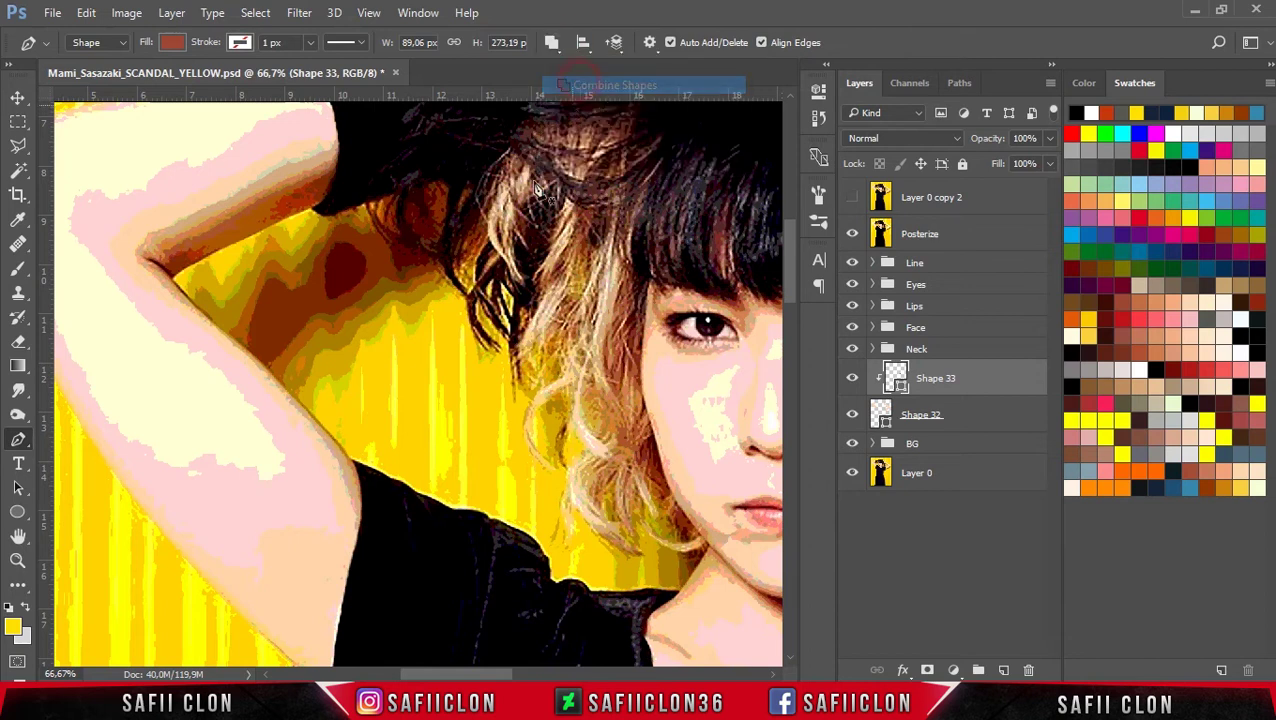
Step: Trace the shadow from the armpit up the arm's underside toward the elbow and back down
click(364, 498)
drag(285, 379, 237, 330)
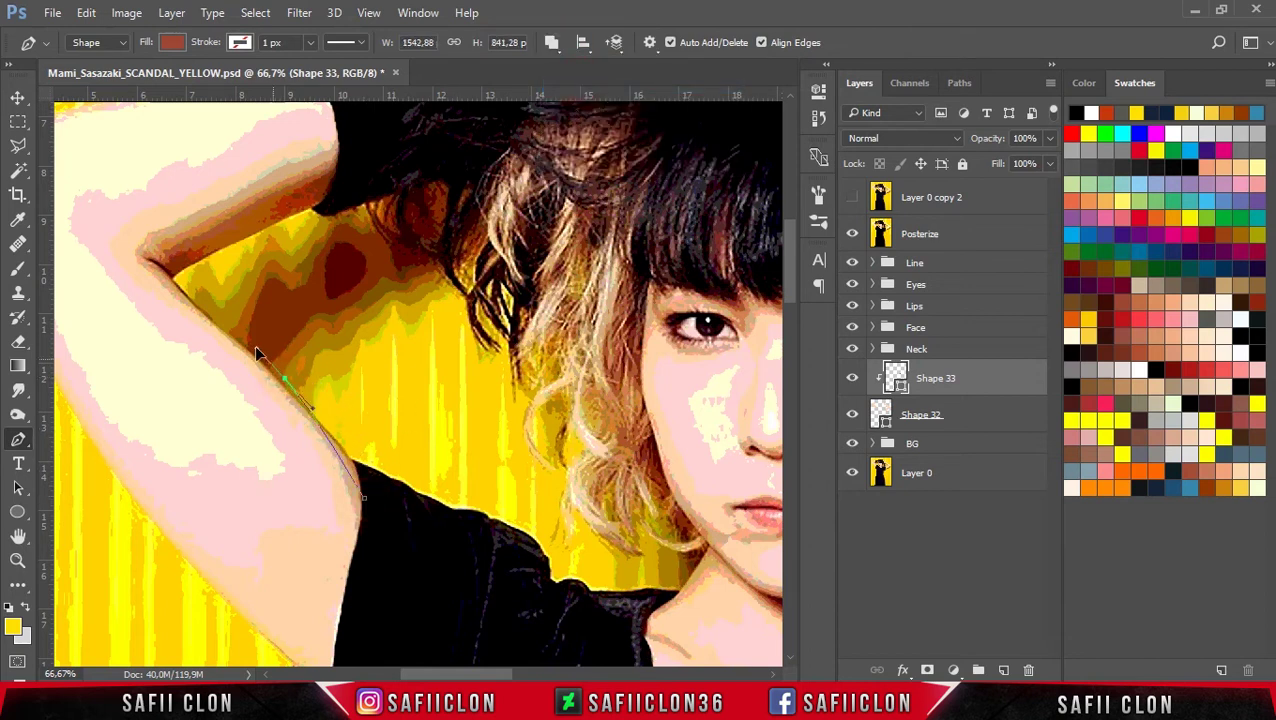
drag(150, 262, 130, 256)
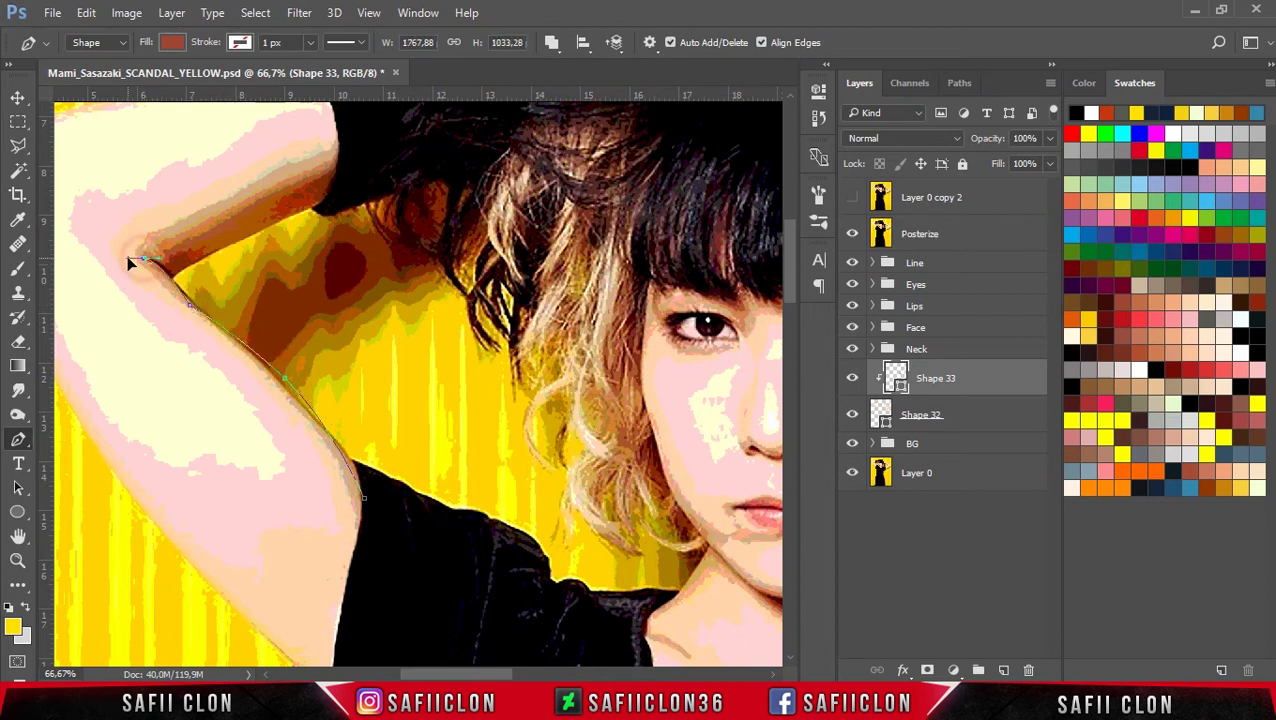
click(852, 233)
click(852, 234)
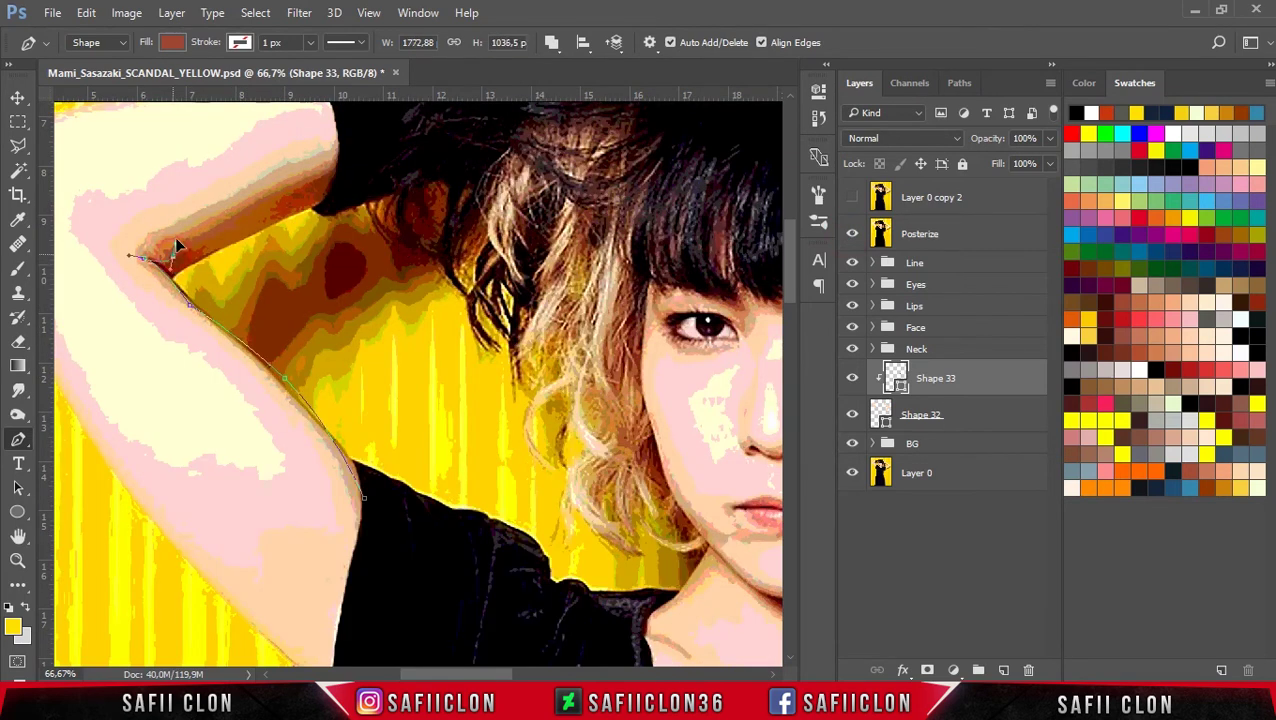
click(173, 256)
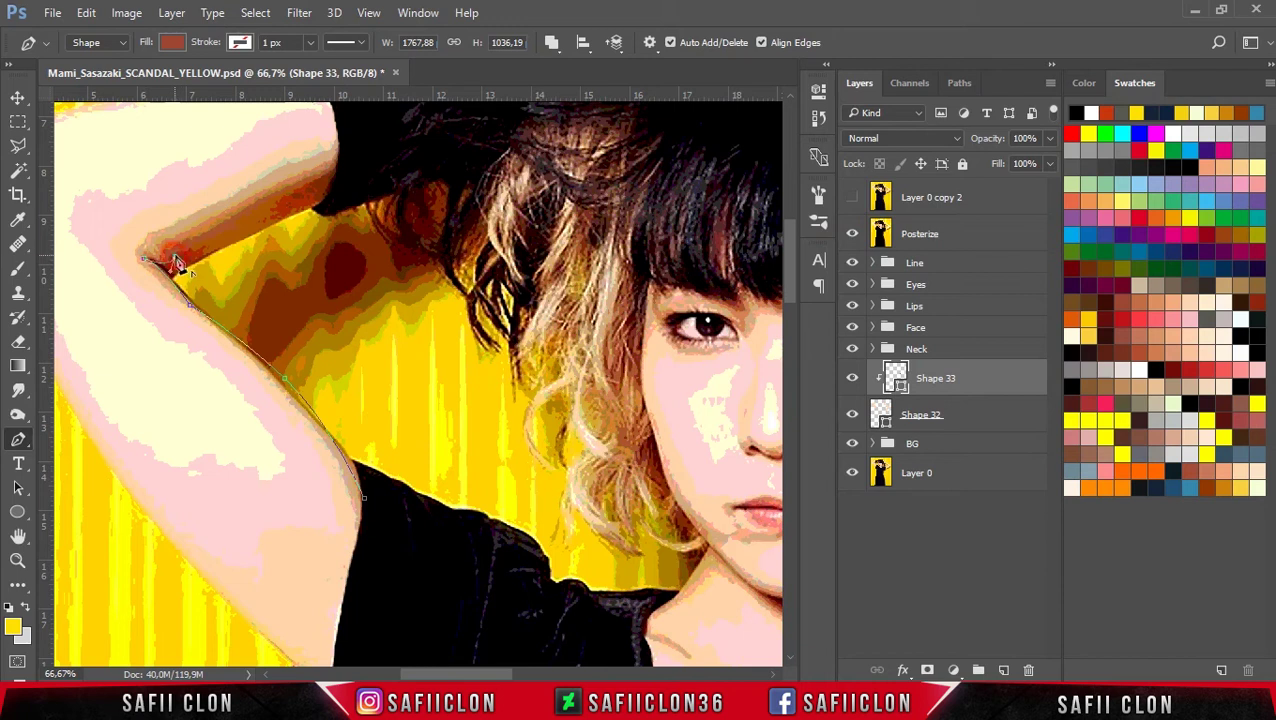
click(299, 268)
drag(306, 191, 333, 184)
click(338, 158)
click(347, 205)
click(321, 272)
click(306, 319)
click(322, 374)
drag(365, 500, 368, 508)
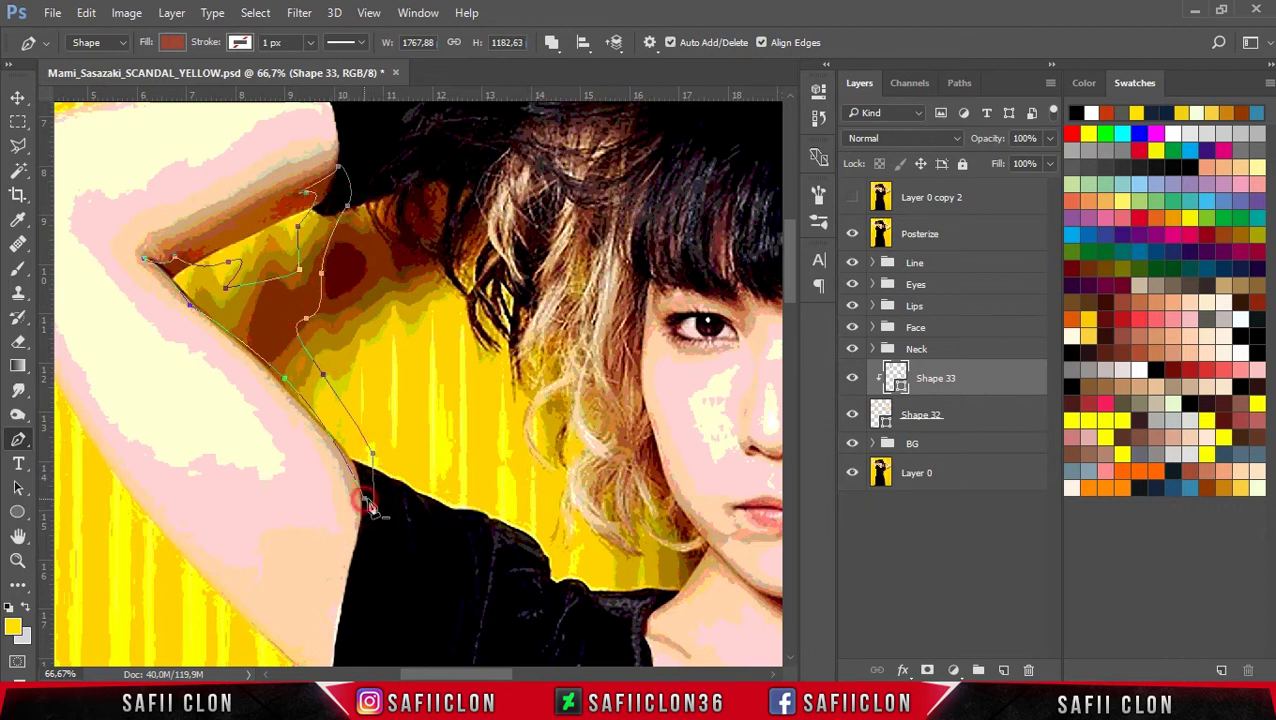
Step: Hide the posterized photo and zoom out to check the new armpit shadow, then show it again
click(852, 234)
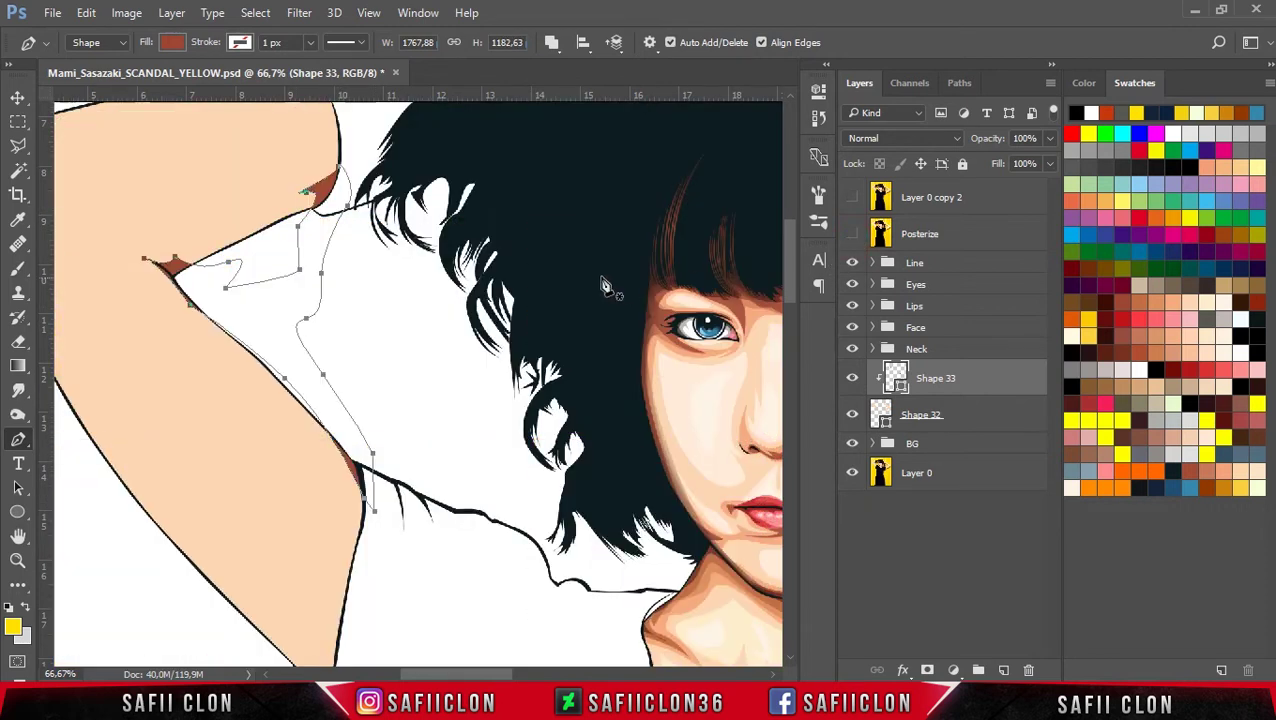
key(ctrl+minus)
key(ctrl+minus)
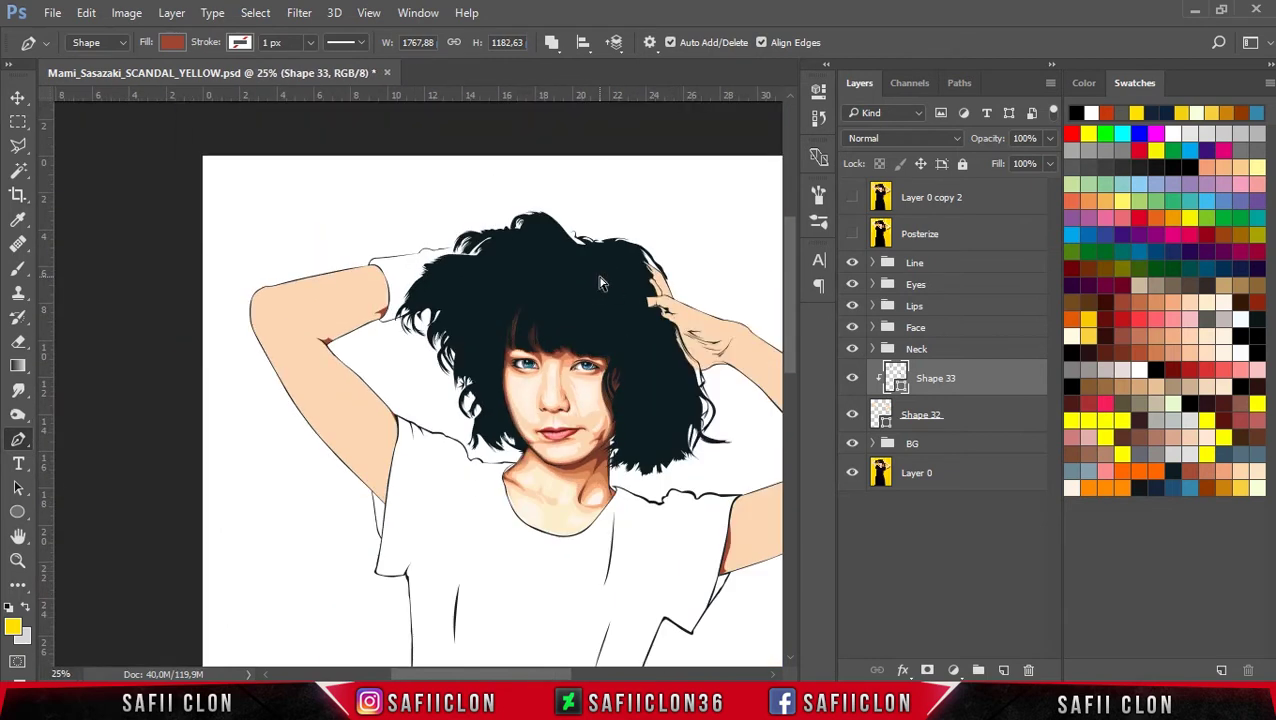
key(ctrl+plus)
key(ctrl+plus)
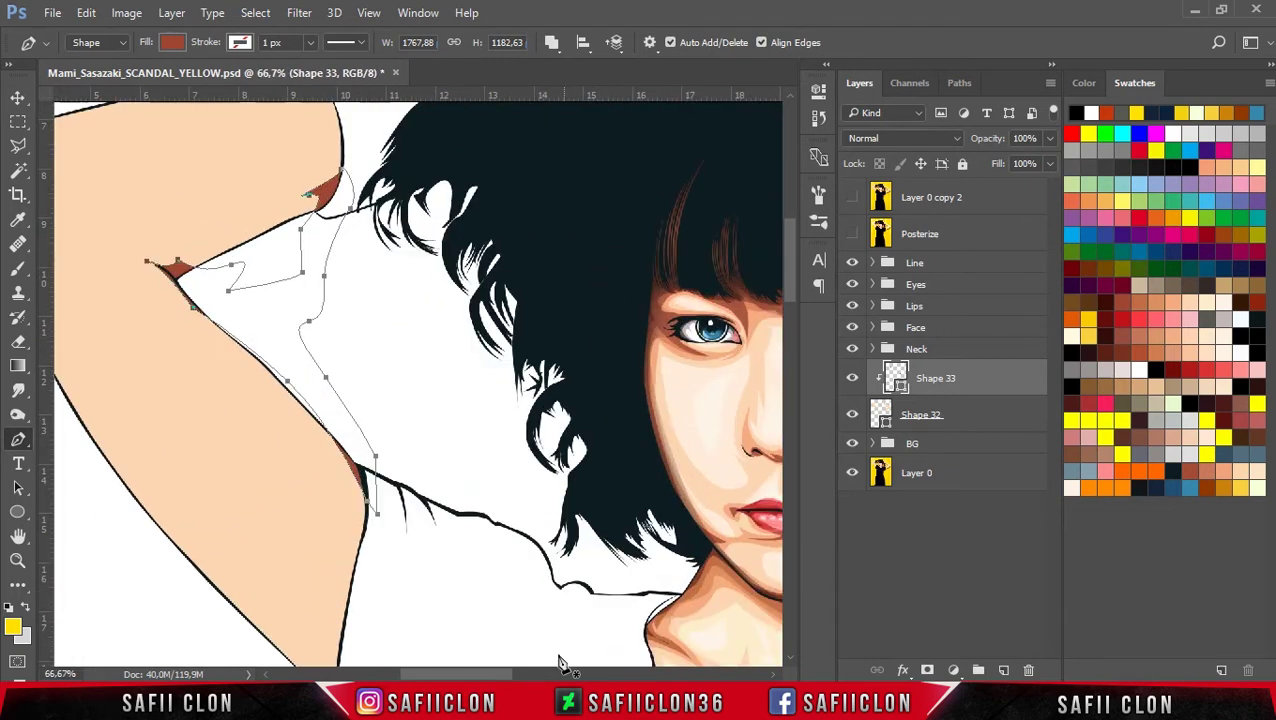
drag(508, 676, 638, 676)
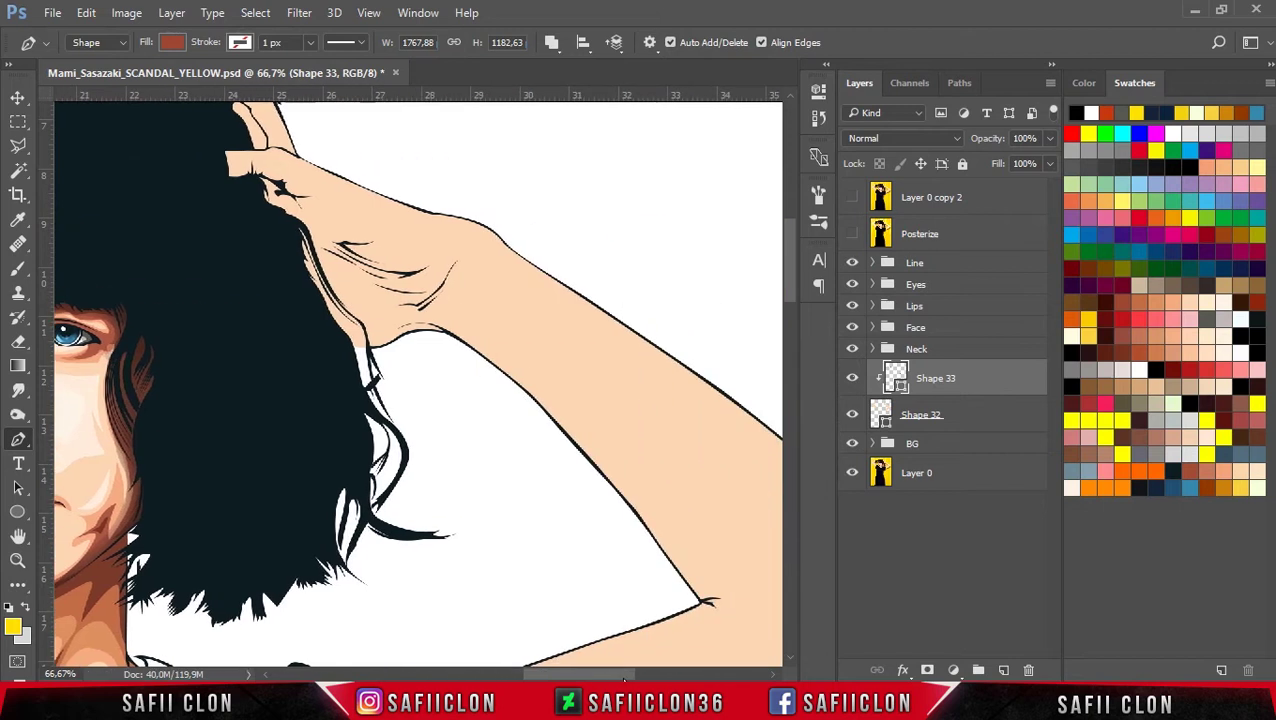
drag(790, 260, 791, 267)
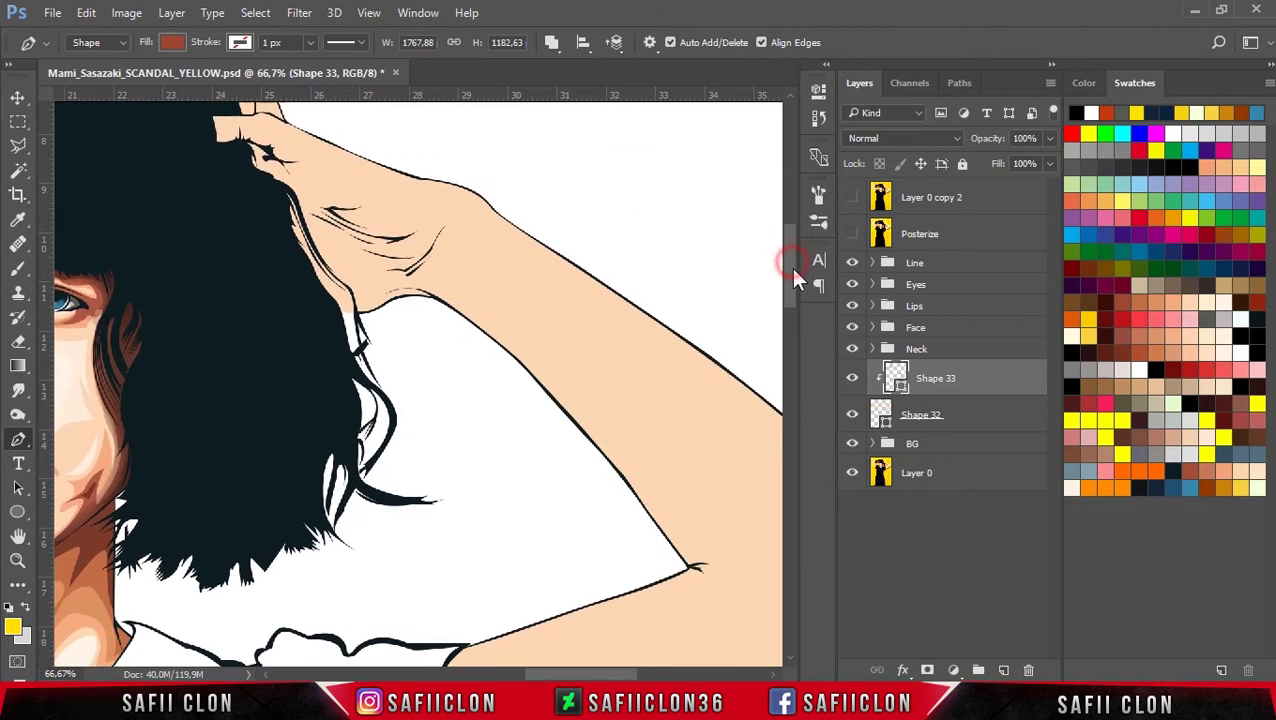
click(852, 234)
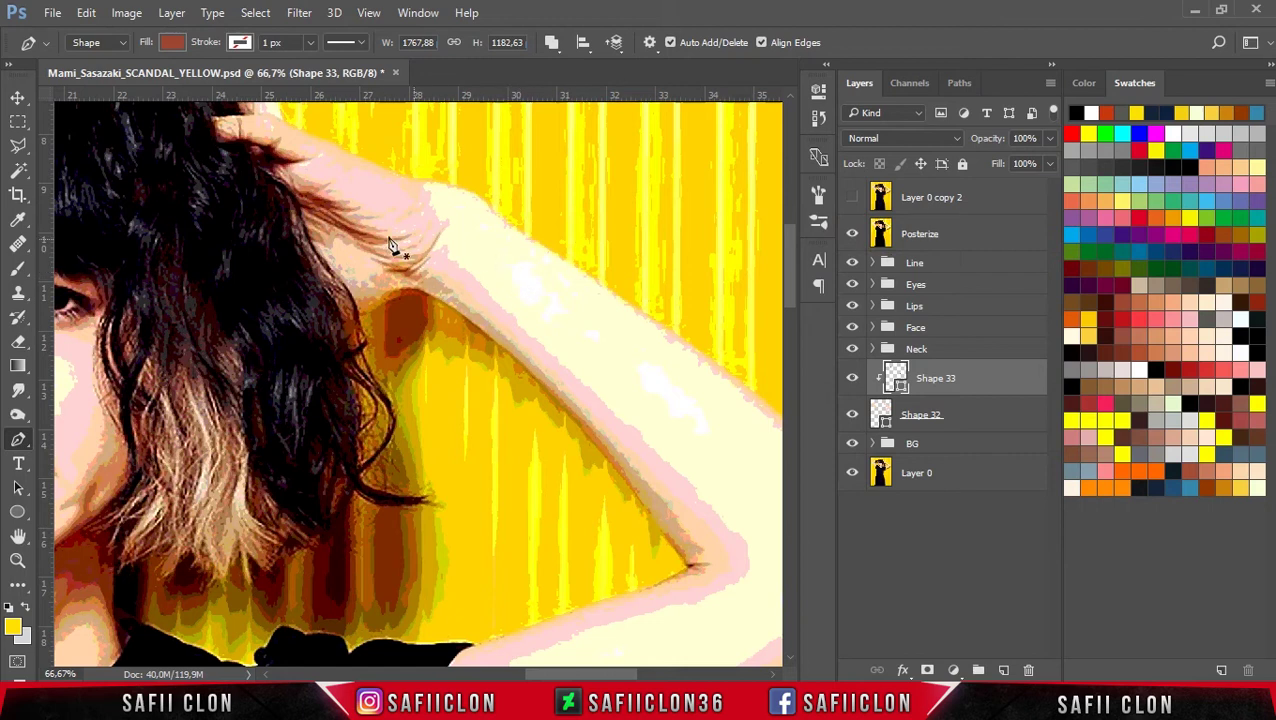
Step: Zoom in and extend the hair shadow path across the back of the hand
key(ctrl+plus)
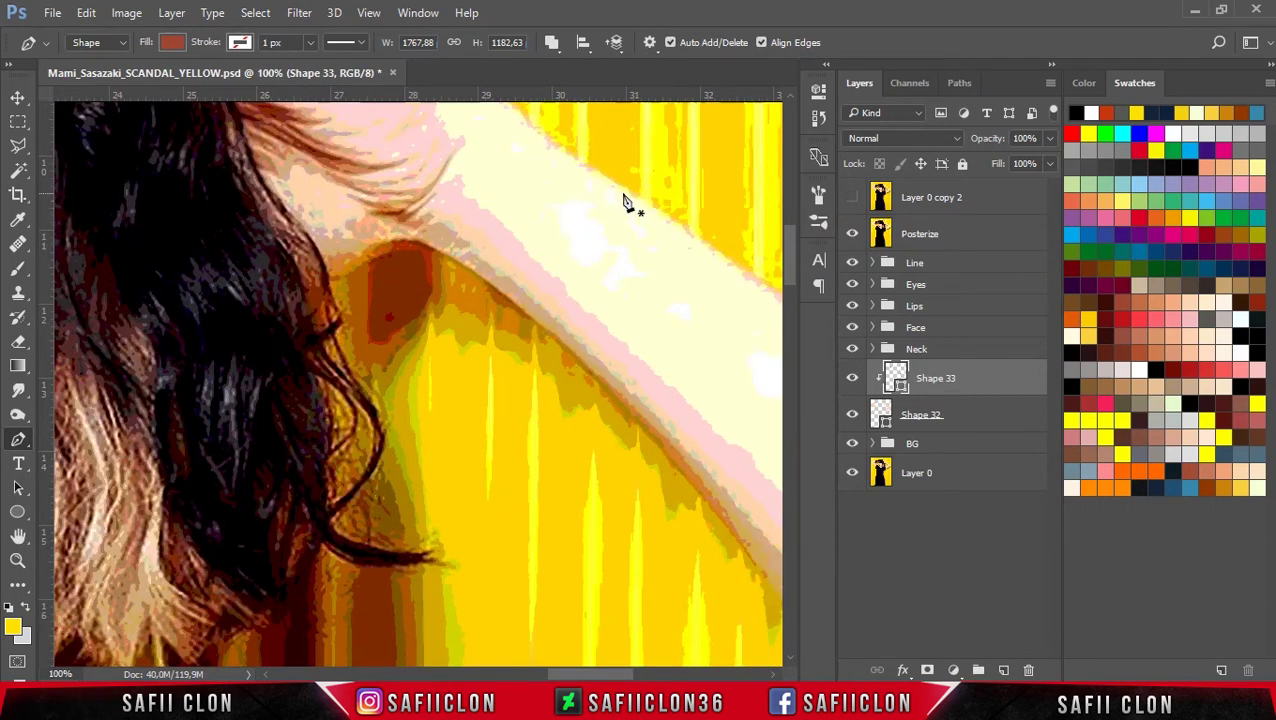
scroll(327, 276, up, 3)
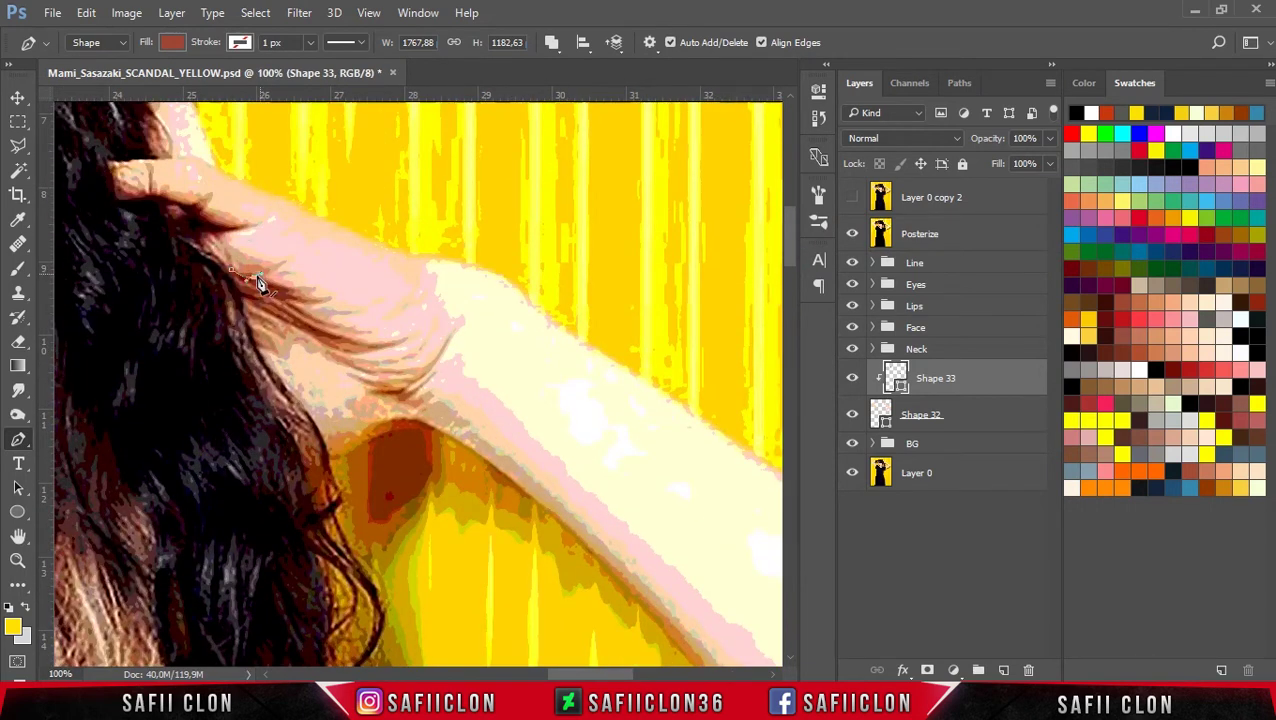
drag(294, 292, 284, 304)
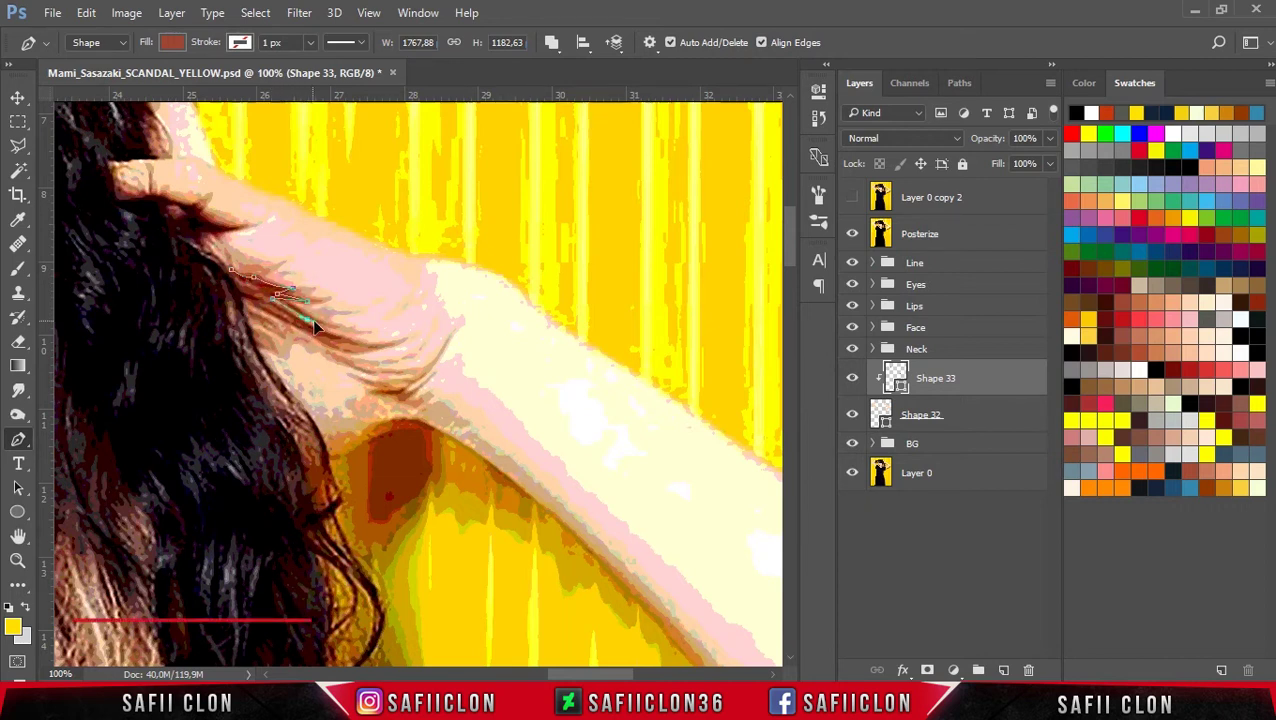
scroll(273, 305, up, 2)
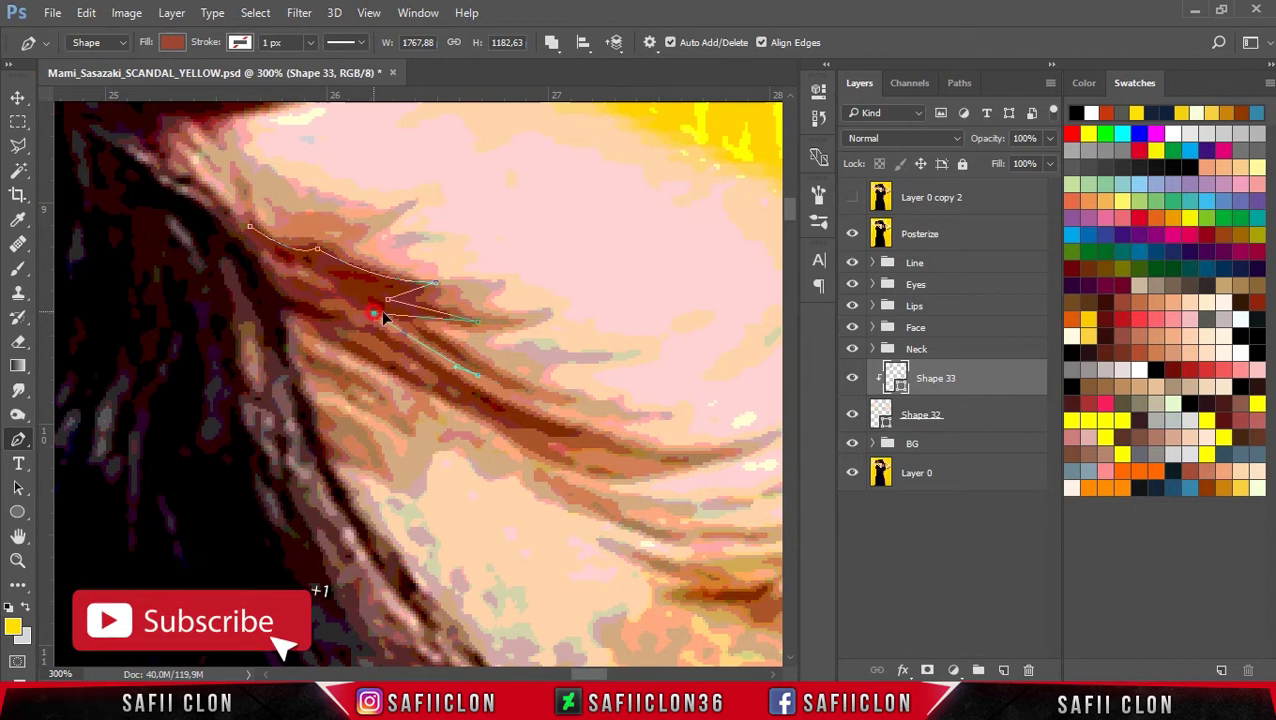
drag(410, 317, 466, 358)
mouse_move(315, 311)
mouse_down()
mouse_move(319, 296)
mouse_move(300, 302)
mouse_move(348, 291)
mouse_up()
click(253, 245)
Step: Trace a second shadow strand out to its tip and curve it back along the hair
click(376, 330)
drag(537, 421, 577, 437)
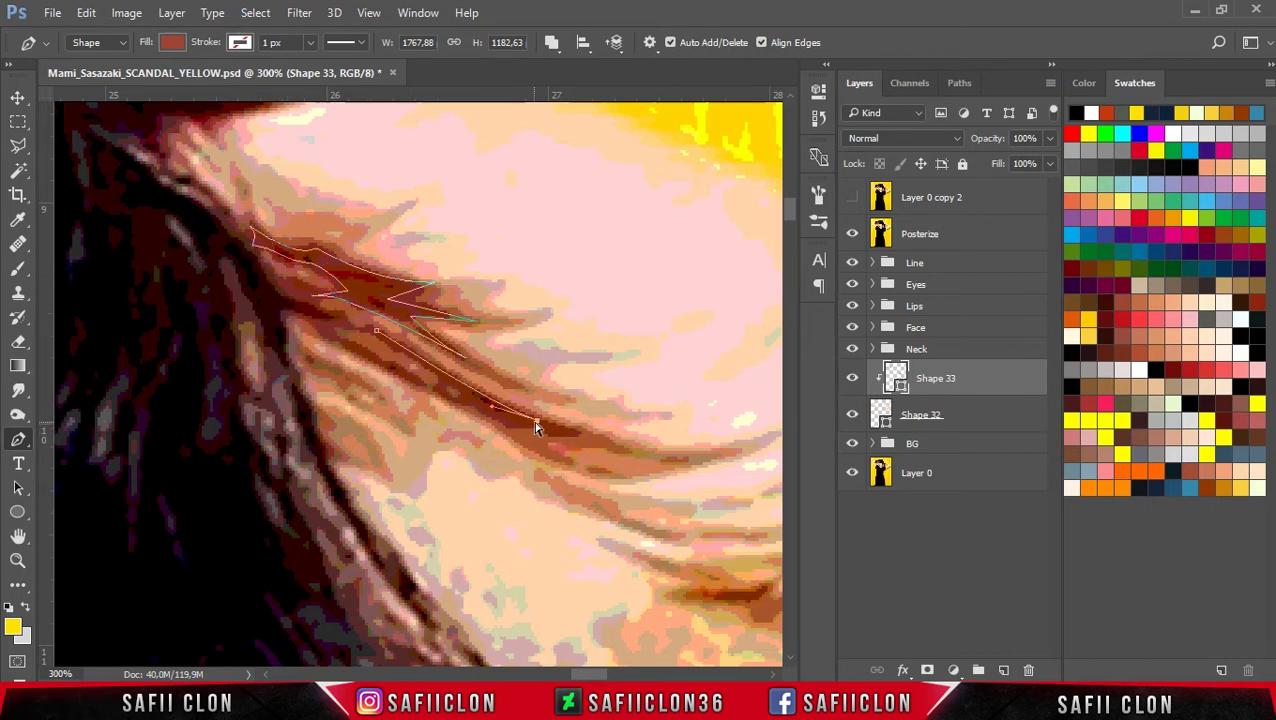
click(576, 431)
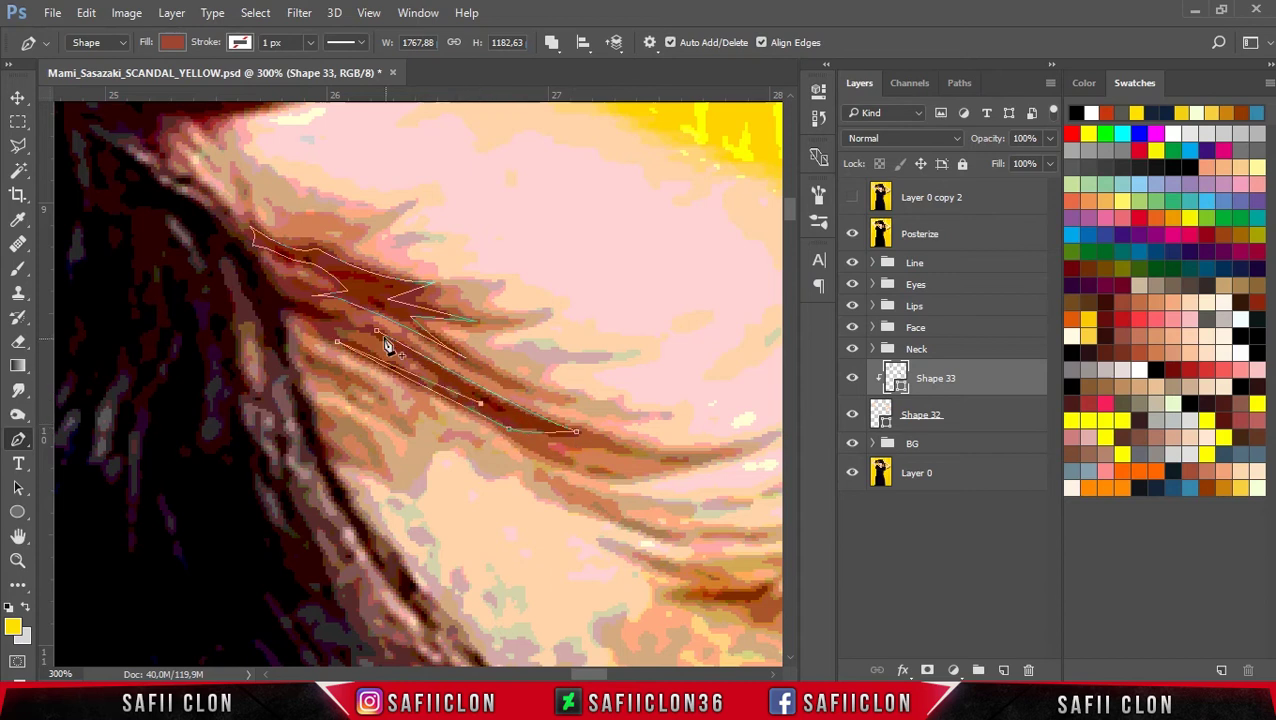
drag(266, 309, 345, 319)
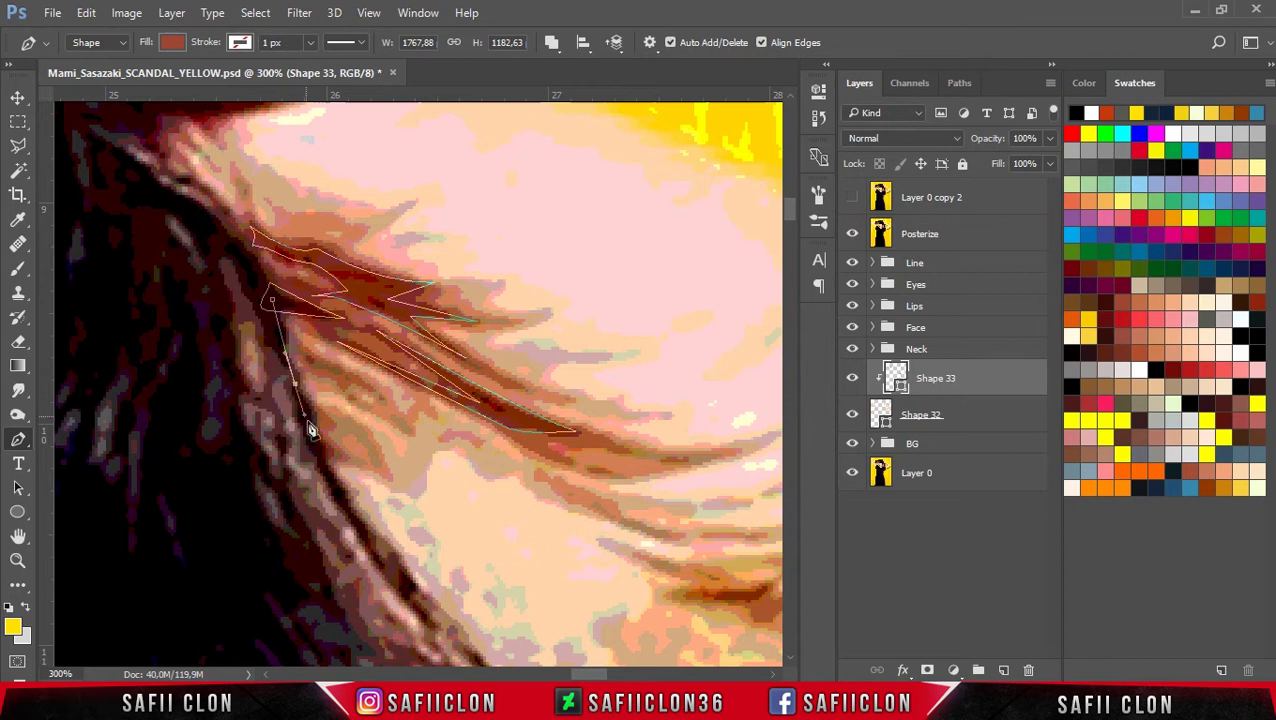
key(ctrl+minus)
Step: Trace the strand down the hair edge, toggling the posterized photo to compare
click(852, 233)
drag(441, 553, 453, 562)
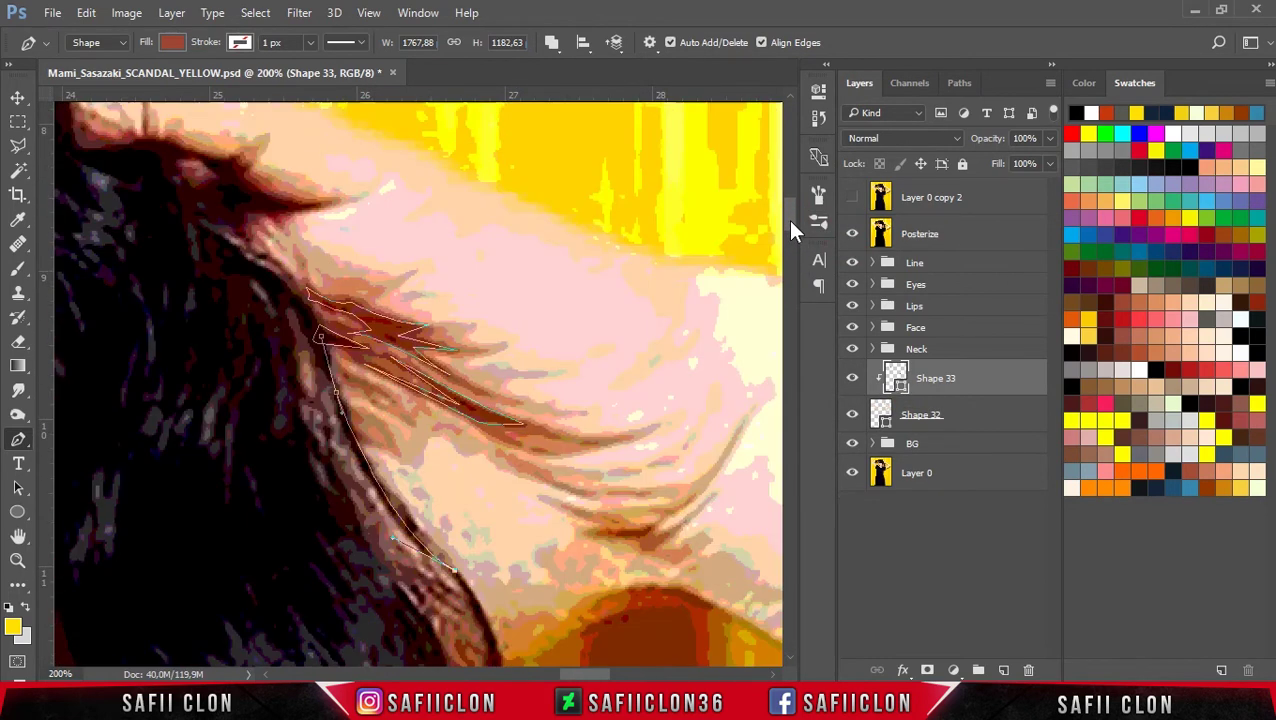
drag(323, 378, 275, 236)
click(852, 233)
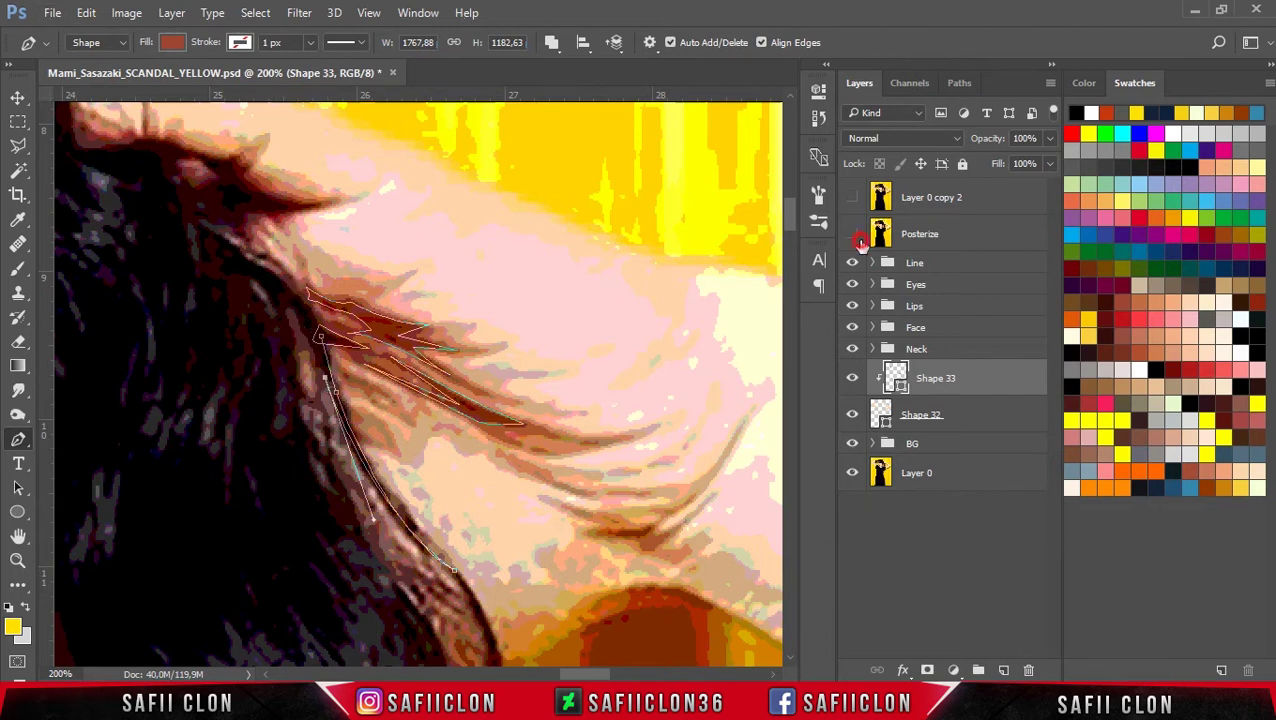
drag(462, 590, 560, 640)
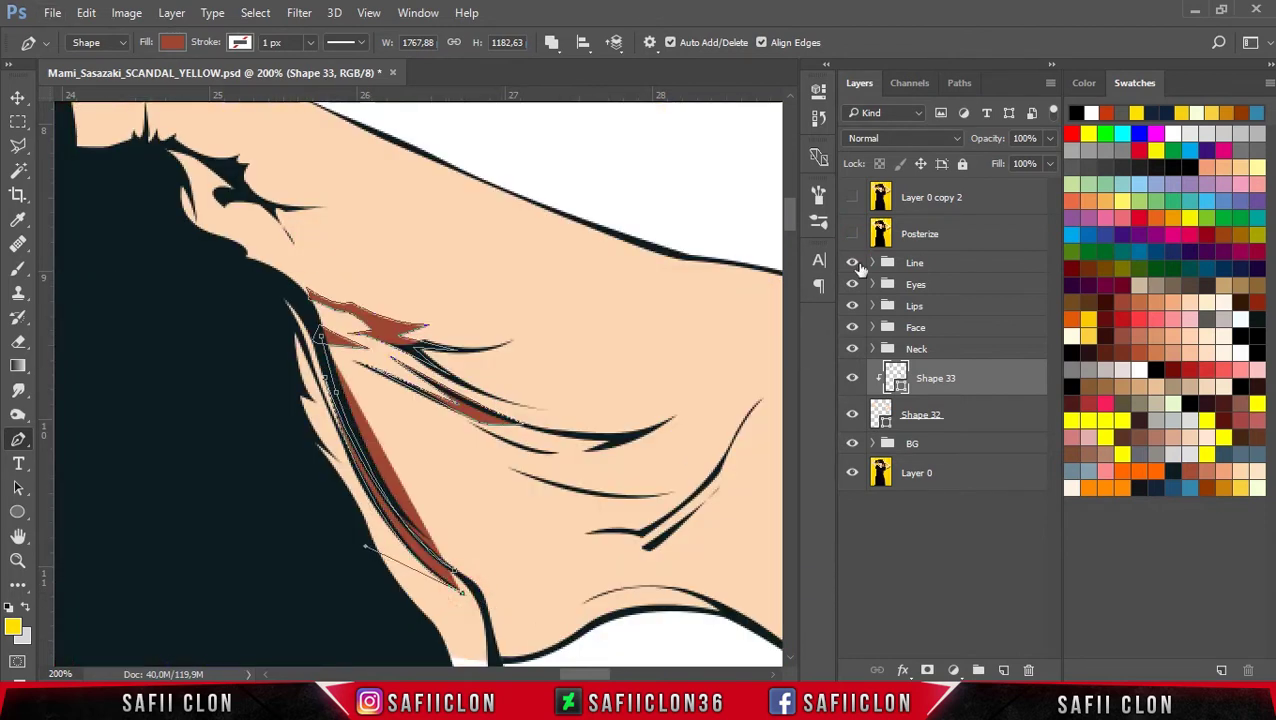
scroll(790, 242, down, 3)
click(852, 233)
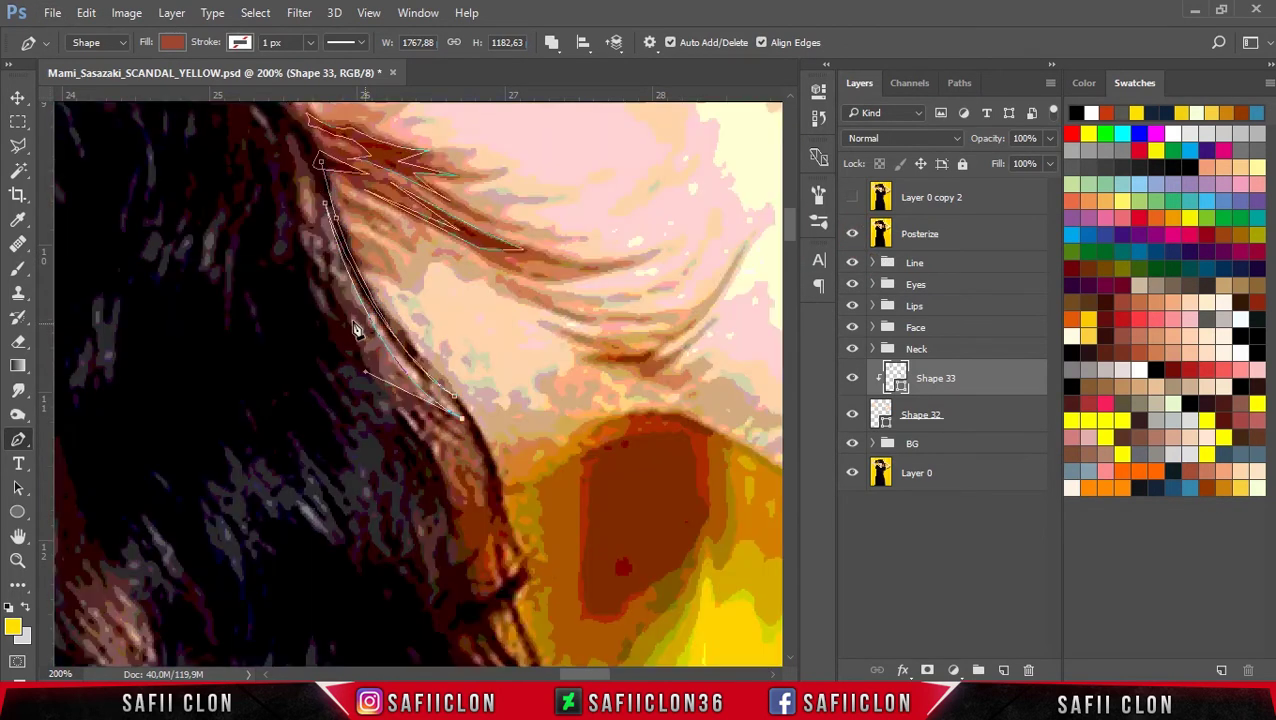
scroll(316, 204, up, 1)
scroll(316, 204, up, 2)
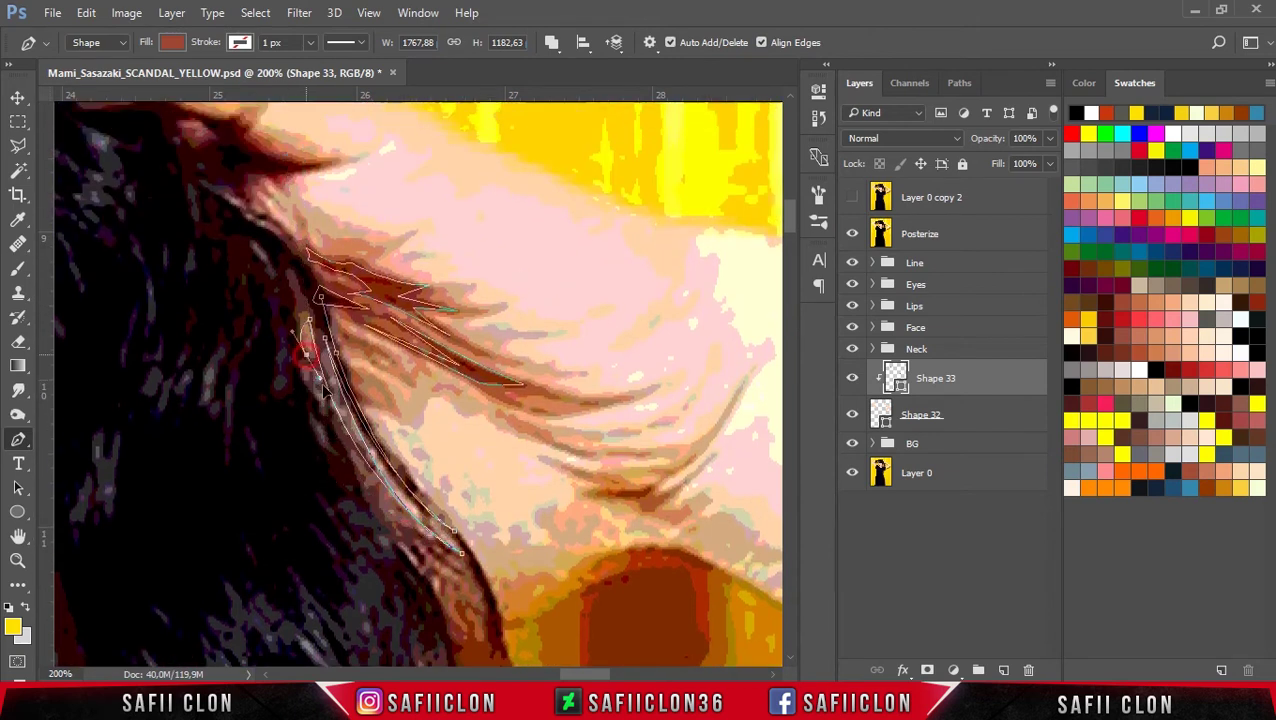
drag(477, 578, 555, 617)
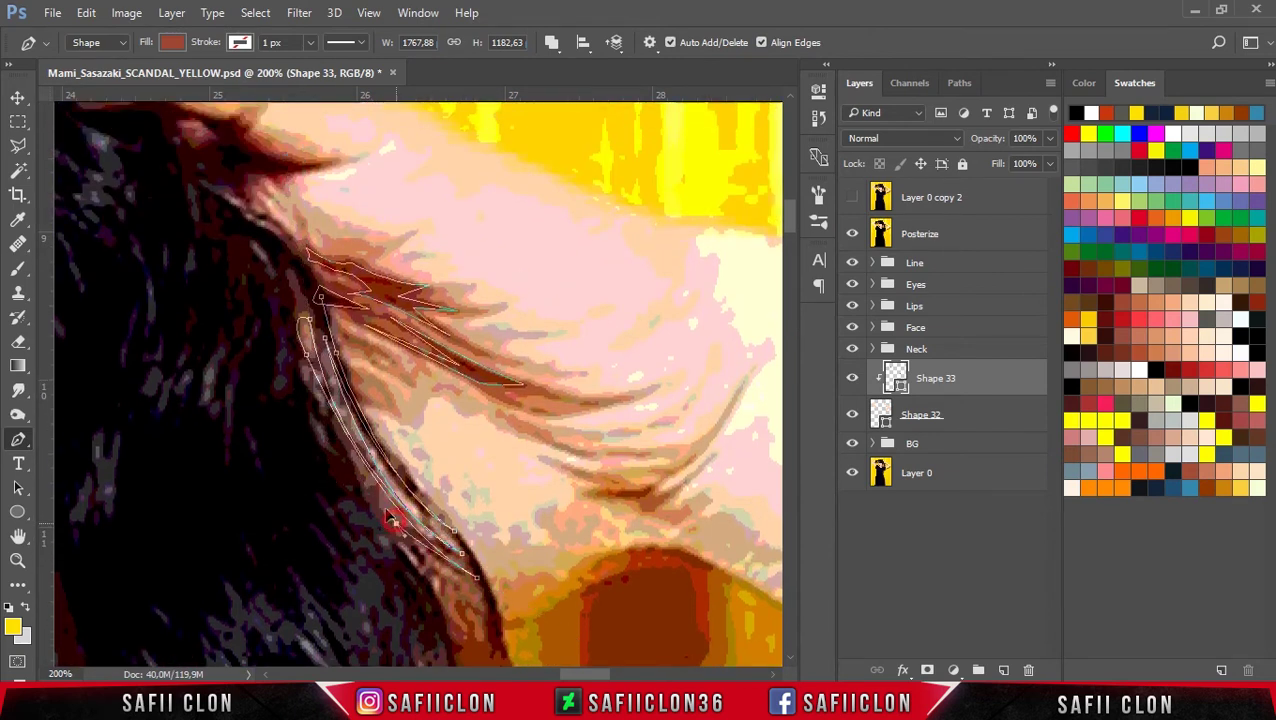
scroll(793, 239, down, 3)
Step: Extend the strand path back up the hair edge and curve it toward the fingers
click(482, 428)
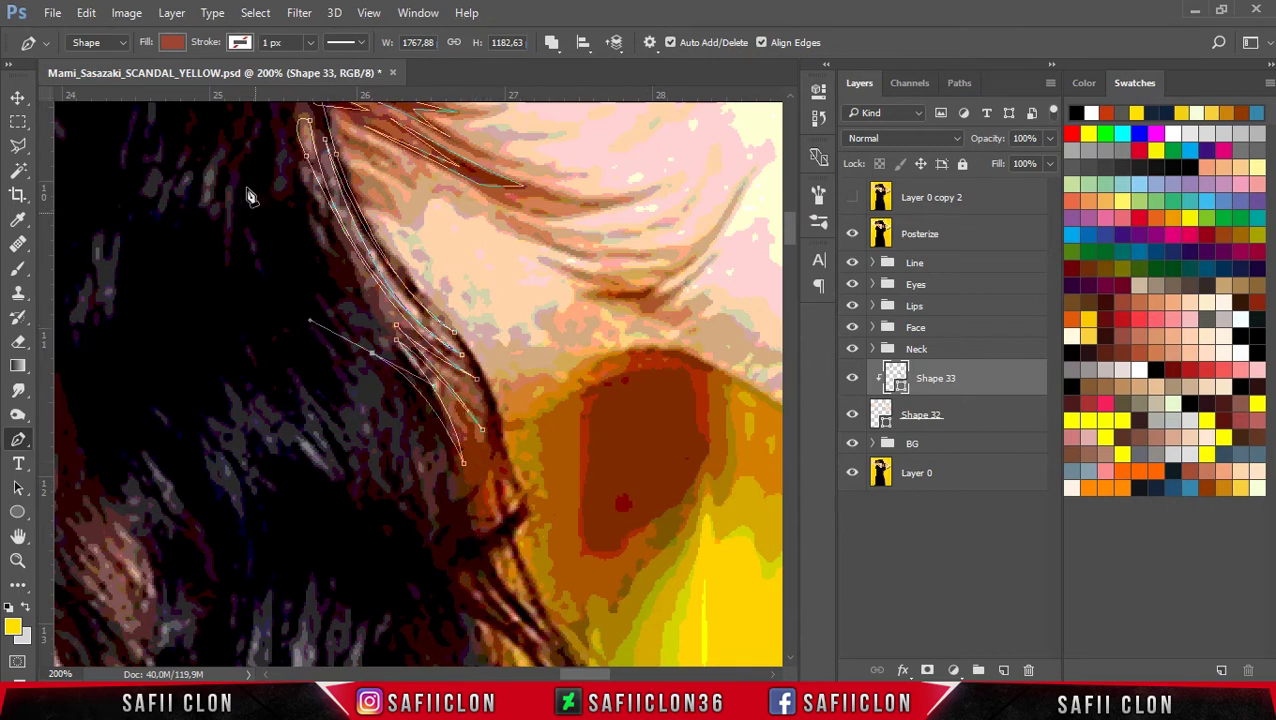
scroll(785, 211, up, 4)
click(240, 463)
click(211, 303)
drag(258, 334, 271, 334)
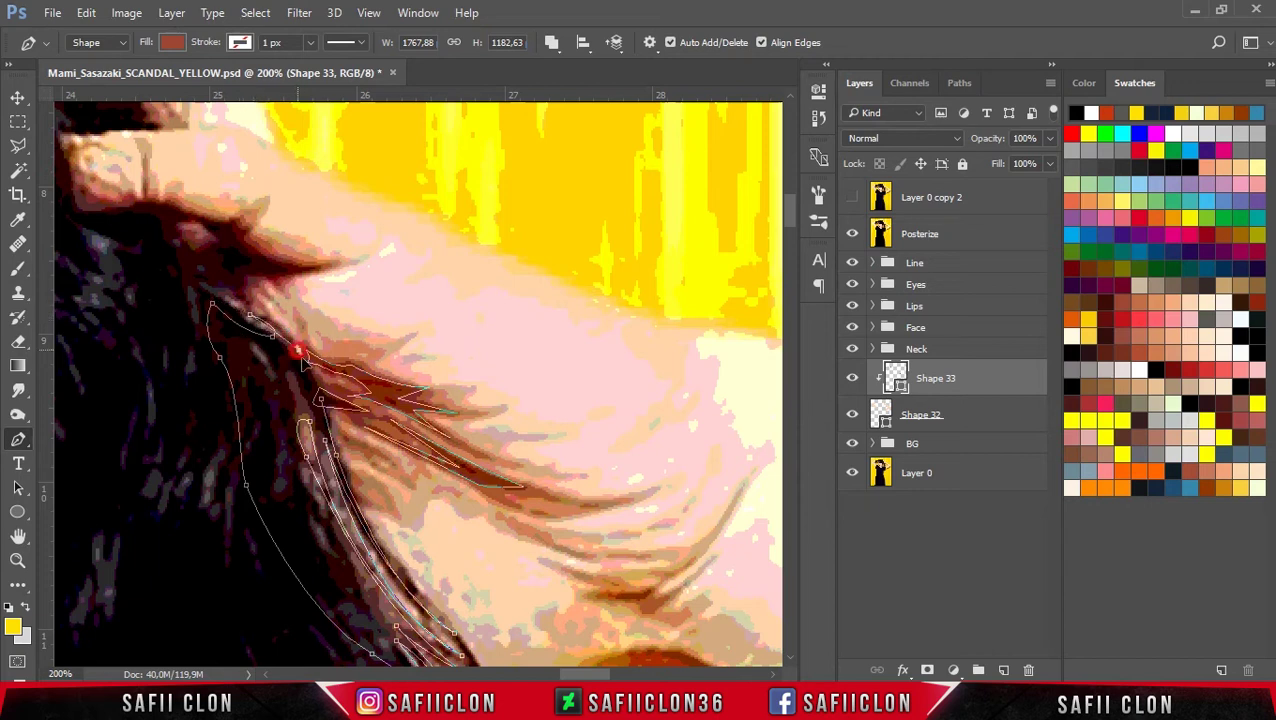
Step: Compare shading against the posterized and original photos, then begin a shape at the fingertips
click(858, 240)
key(ctrl+minus)
key(ctrl+minus)
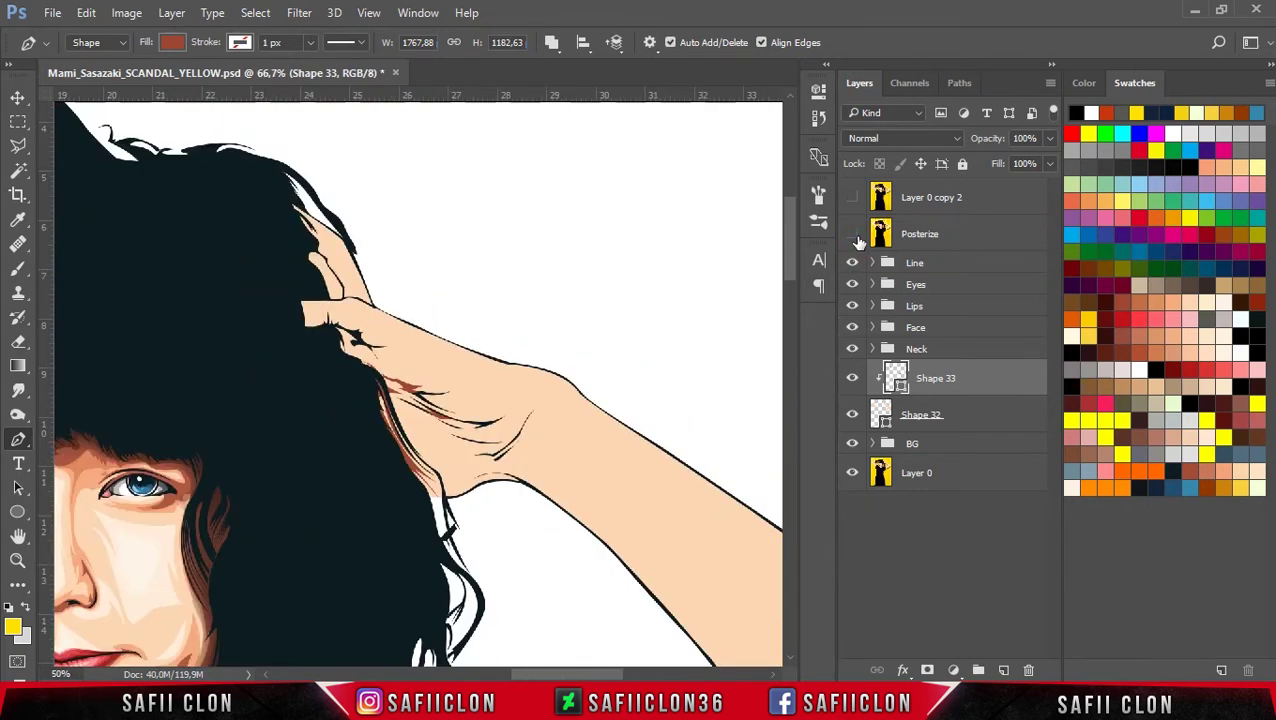
key(ctrl+plus)
key(ctrl+plus)
key(ctrl+minus)
click(852, 240)
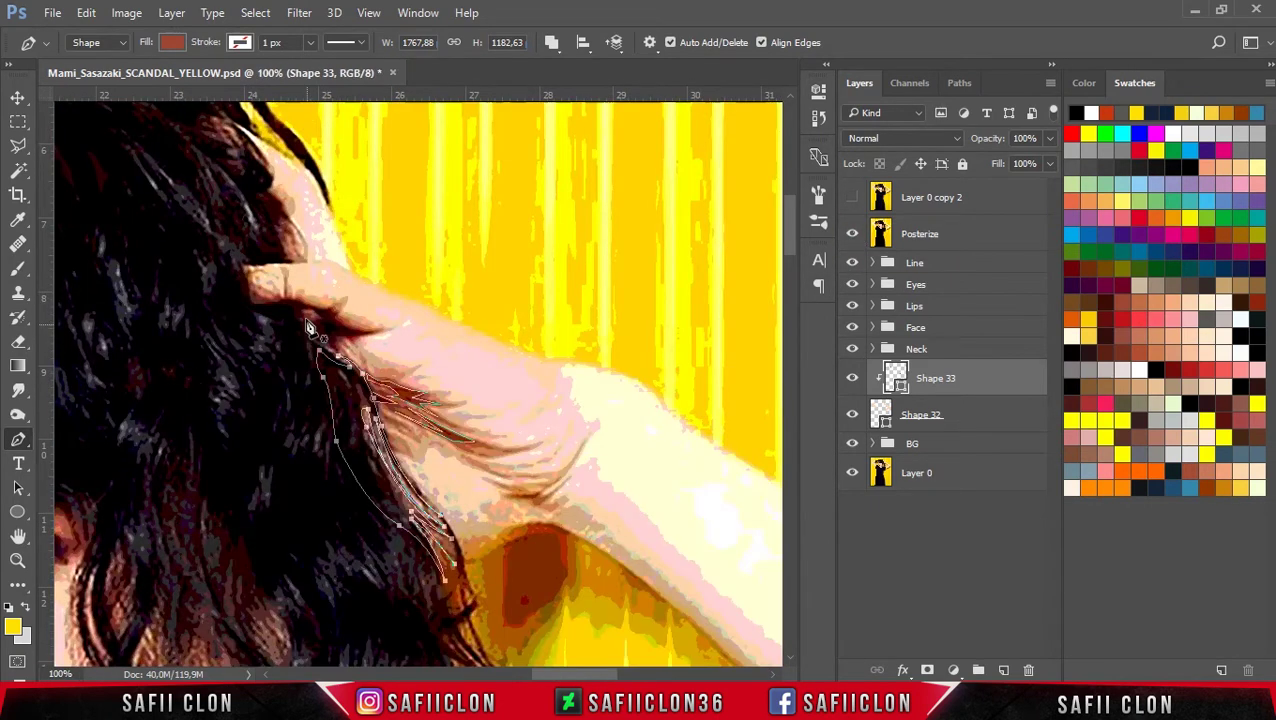
key(ctrl+plus)
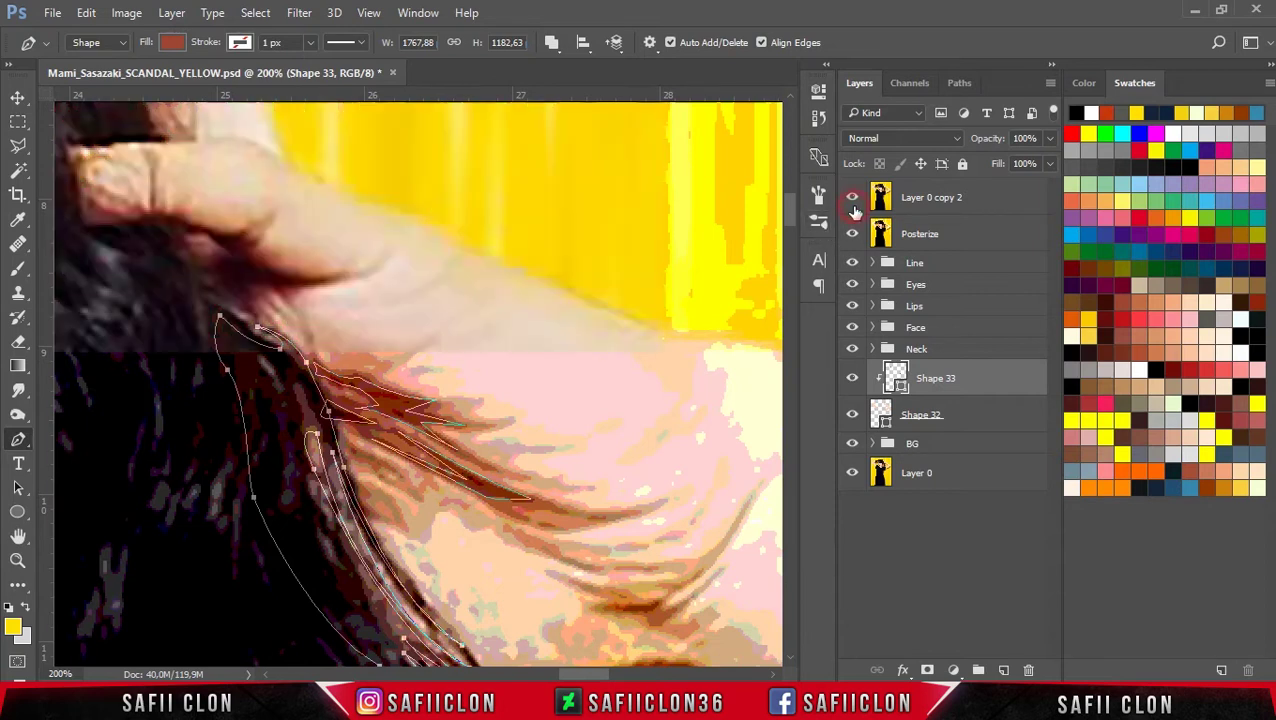
click(852, 200)
click(852, 203)
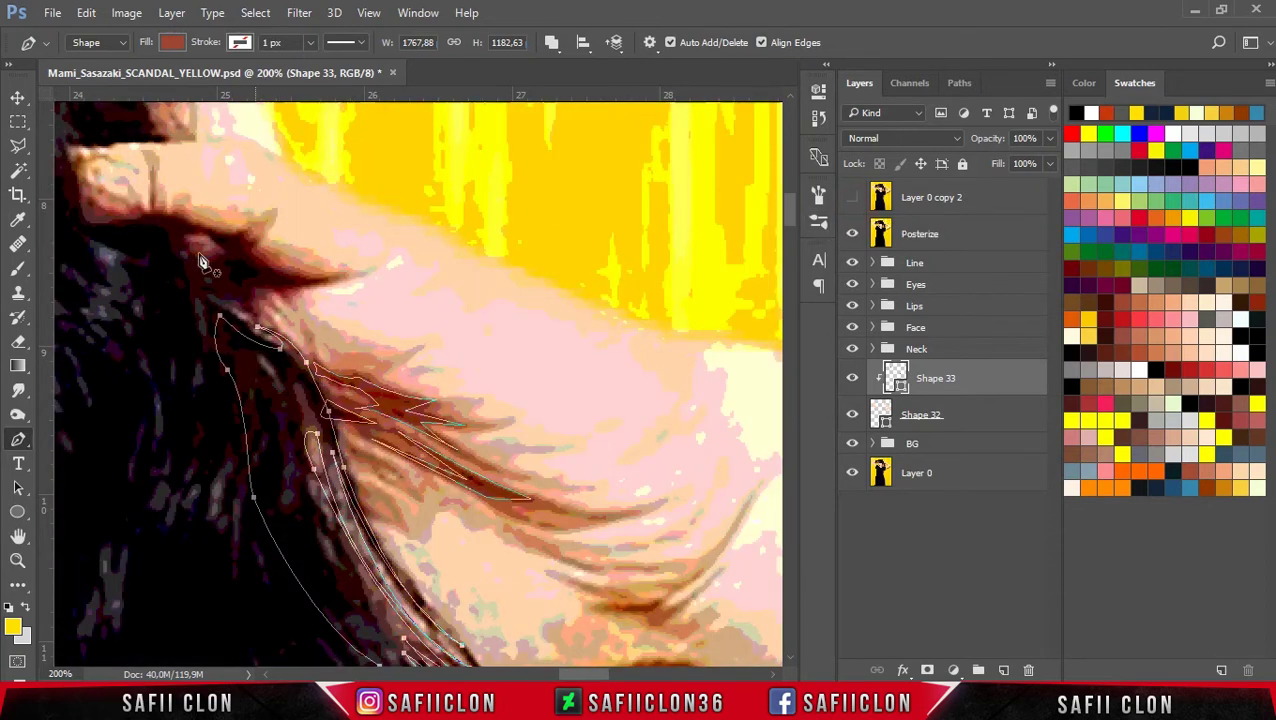
click(113, 225)
drag(206, 230, 231, 246)
Step: Trace the shadow shape around the fingers and up the hair edge
drag(297, 282, 346, 289)
click(225, 303)
click(186, 320)
click(133, 284)
click(111, 247)
drag(408, 252, 770, 250)
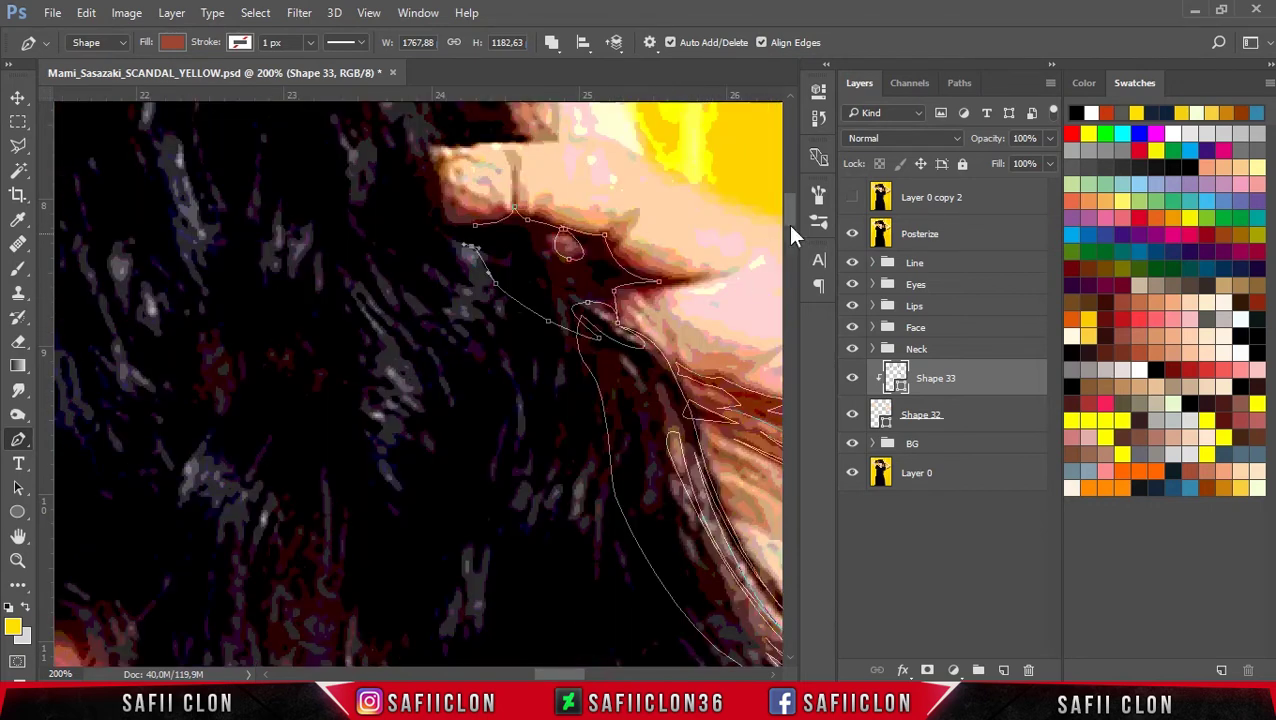
scroll(770, 250, up, 2)
drag(392, 253, 396, 225)
drag(374, 178, 418, 202)
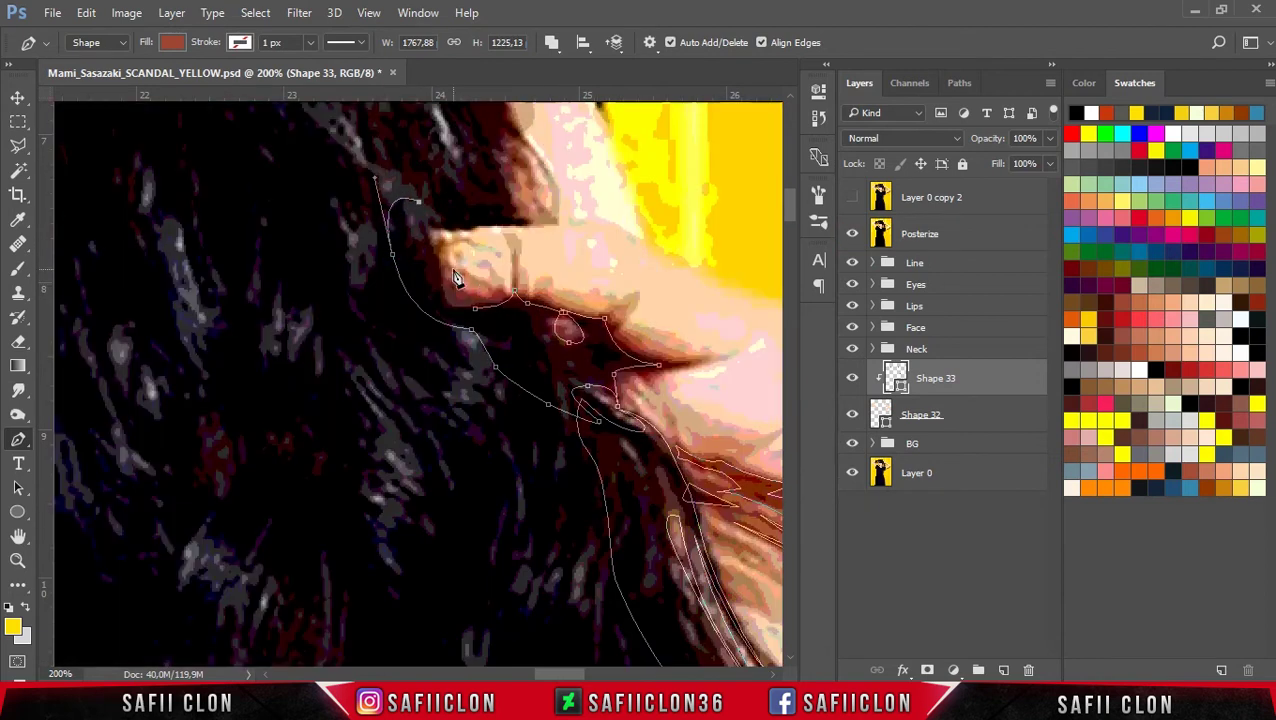
click(455, 280)
Step: Extend the shadow to the knuckle, preview it without Posterize, and pan to the shoulder
drag(645, 367, 675, 372)
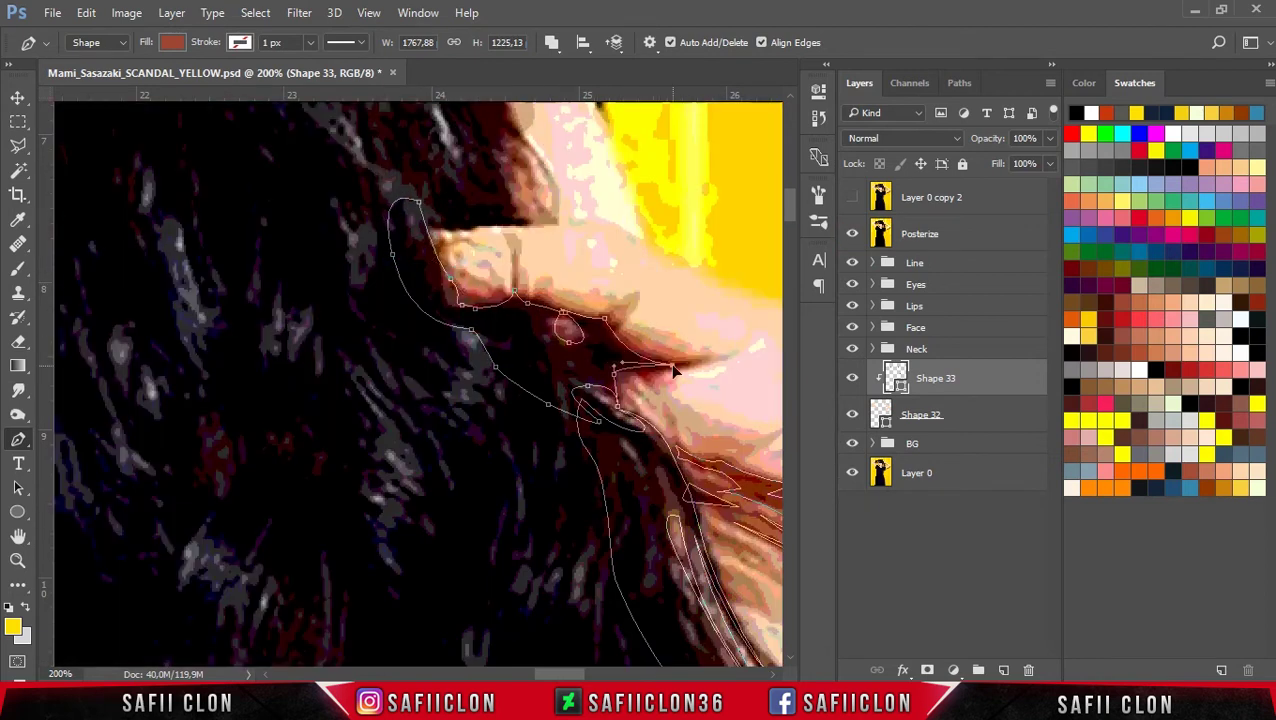
click(614, 318)
click(852, 233)
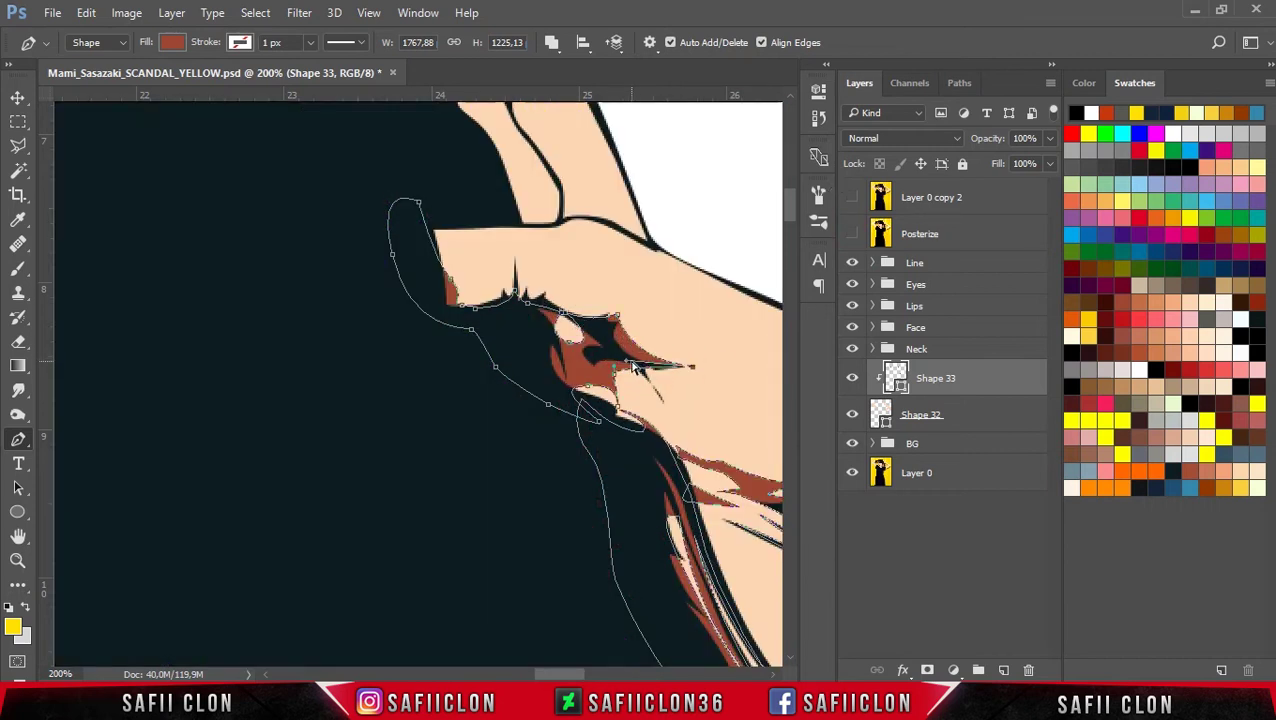
drag(640, 372, 676, 428)
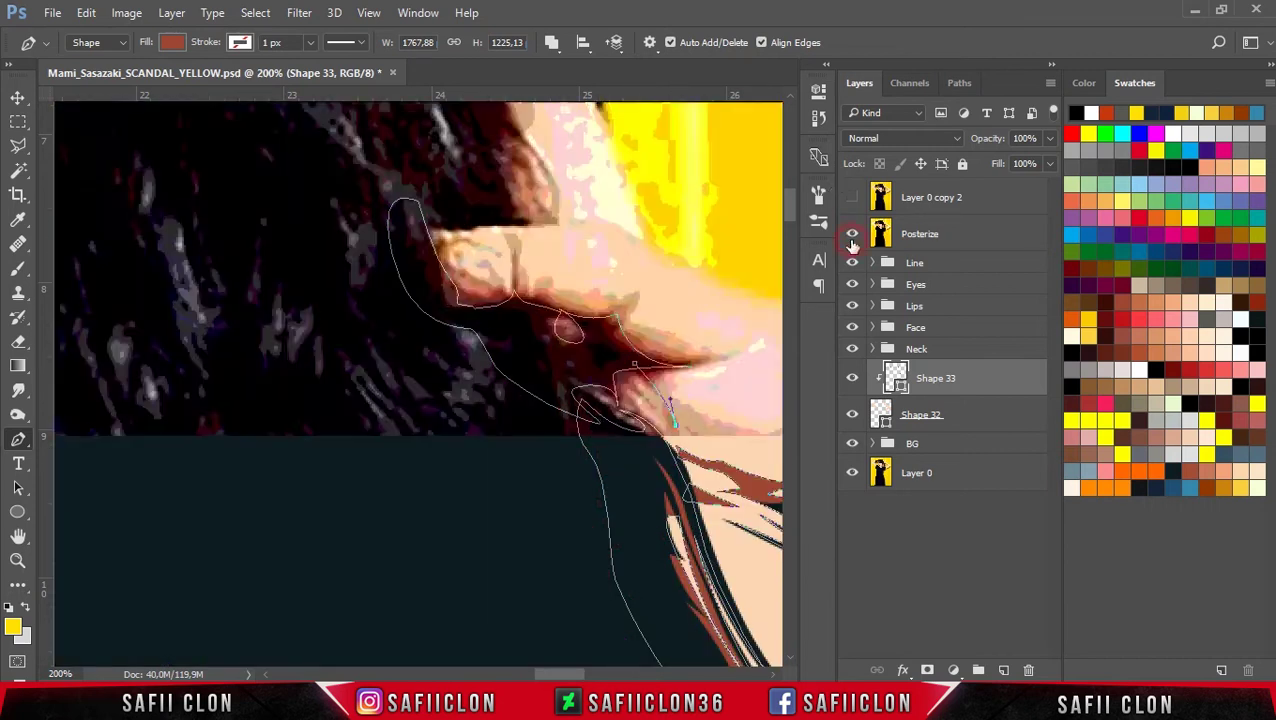
scroll(703, 302, down, 5)
scroll(755, 298, up, 3)
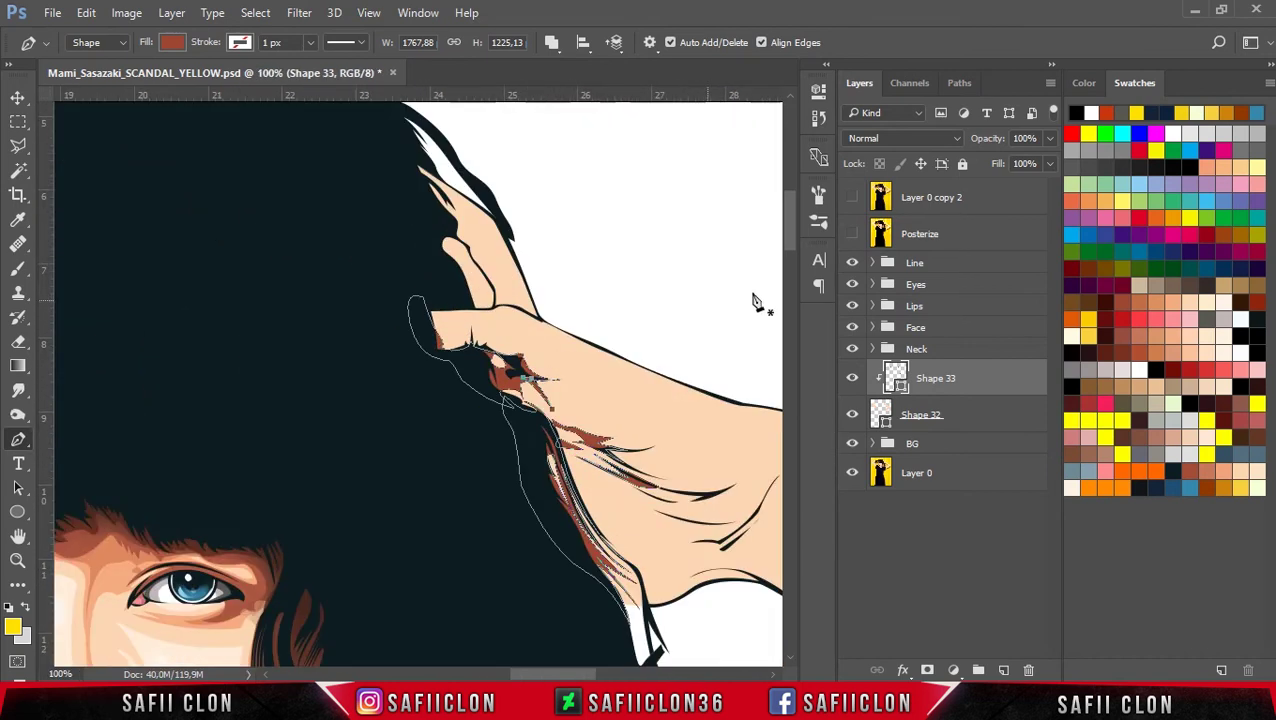
scroll(795, 322, down, 5)
mouse_move(795, 322)
mouse_down()
mouse_move(602, 676)
mouse_move(620, 670)
mouse_up()
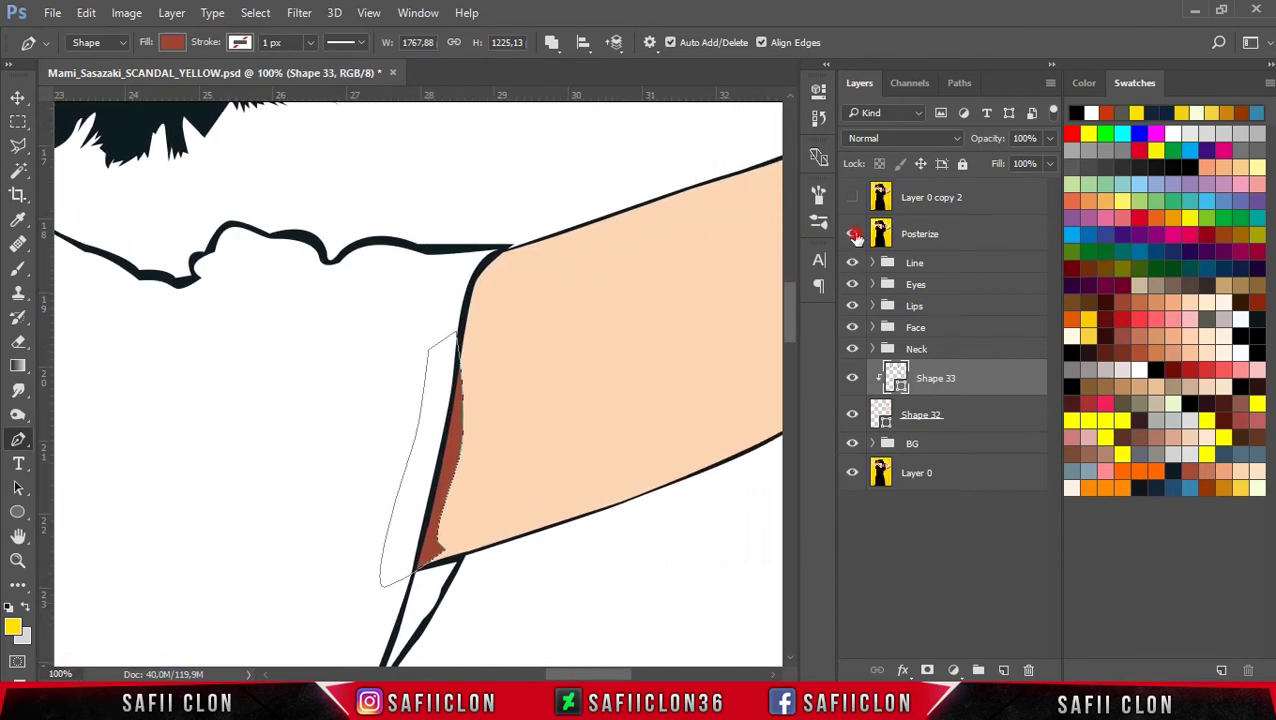
click(853, 234)
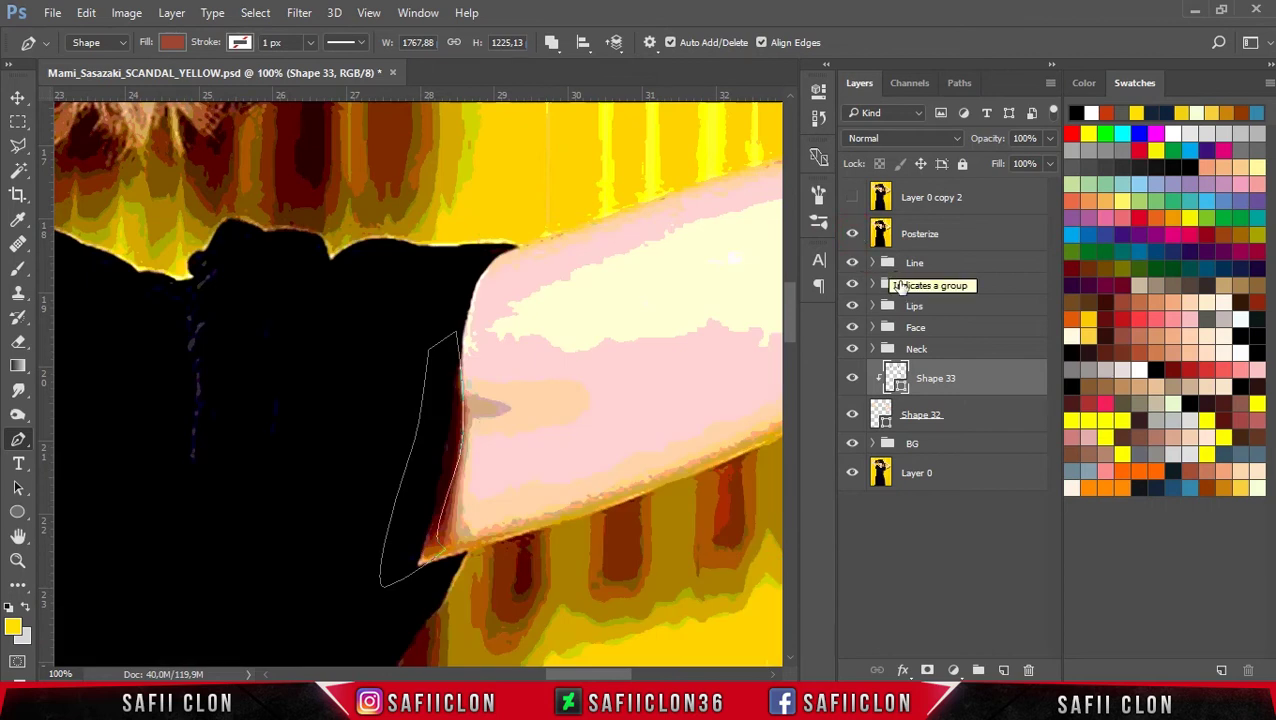
Step: Select Shape 32, switch the Pen to New Shape Layer, and start shading down the arm
click(995, 420)
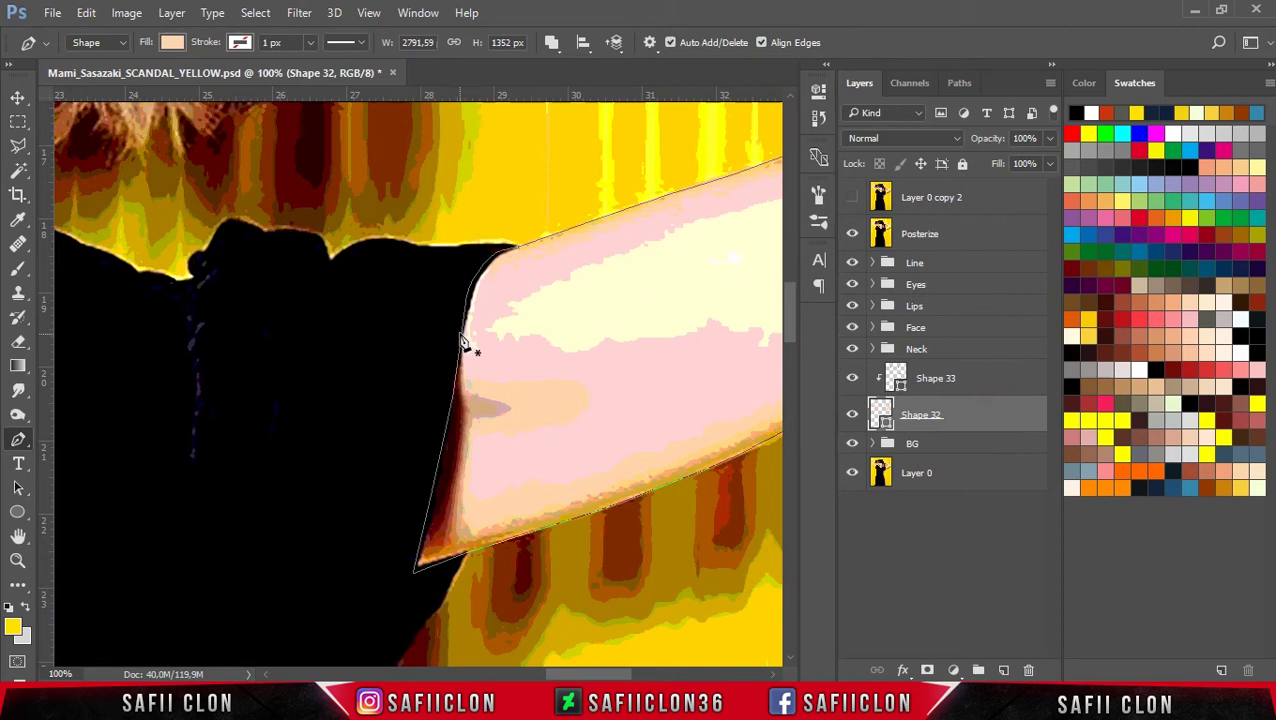
click(550, 42)
click(595, 63)
click(456, 319)
click(467, 441)
mouse_move(470, 395)
mouse_down()
mouse_move(501, 408)
mouse_move(457, 491)
mouse_up()
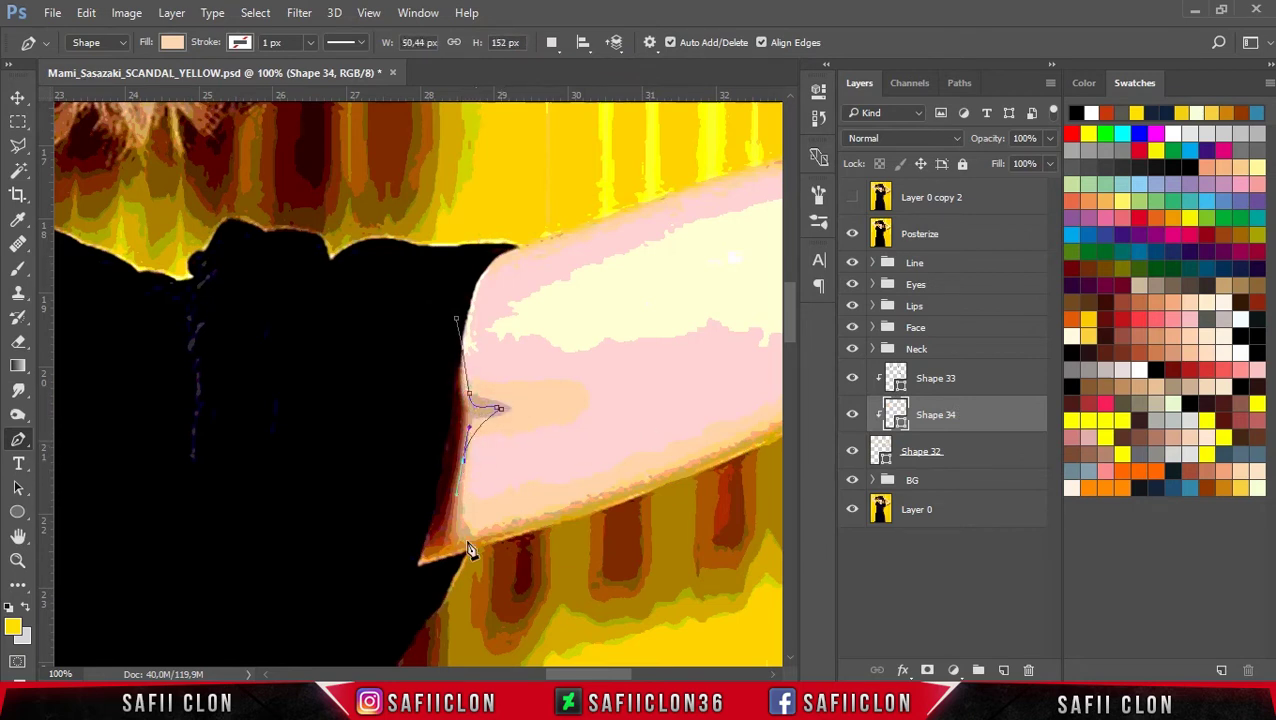
Step: Trace the shadow outline along the arm's lower edge to the elbow
click(851, 243)
click(446, 530)
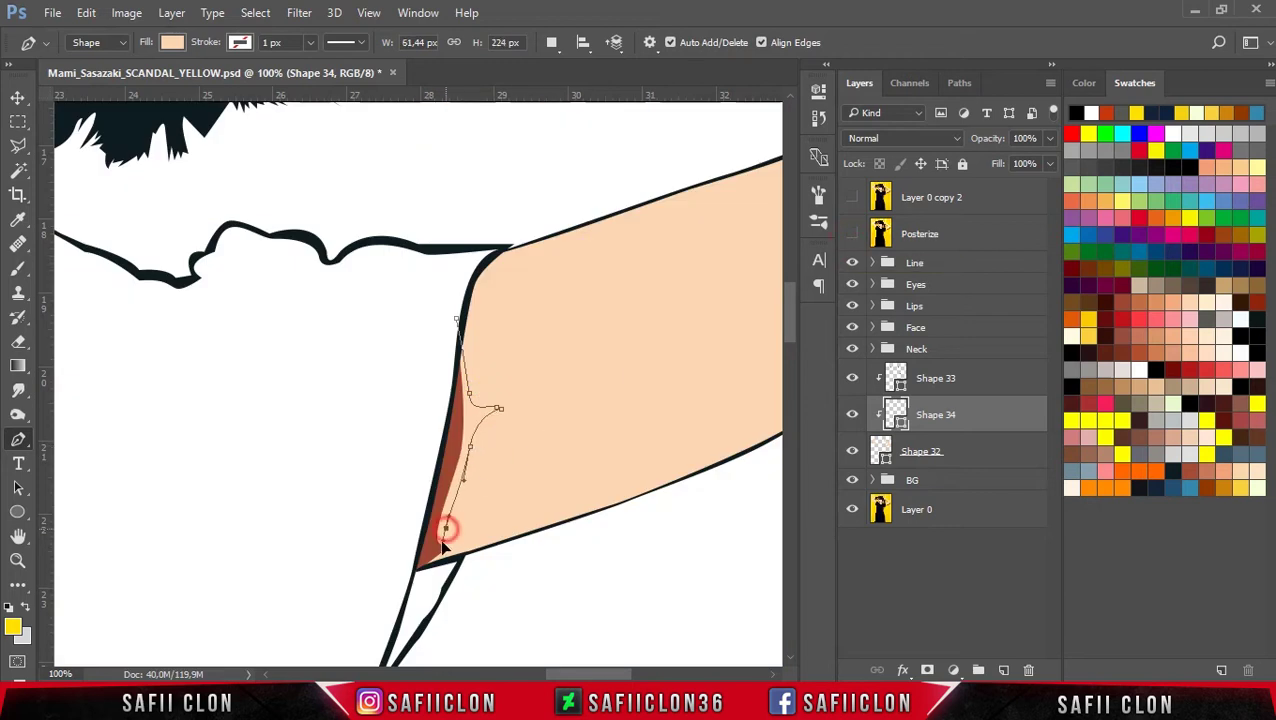
click(851, 233)
drag(624, 494, 679, 469)
scroll(618, 600, right, 3)
scroll(618, 600, right, 2)
drag(567, 358, 643, 305)
scroll(789, 282, up, 2)
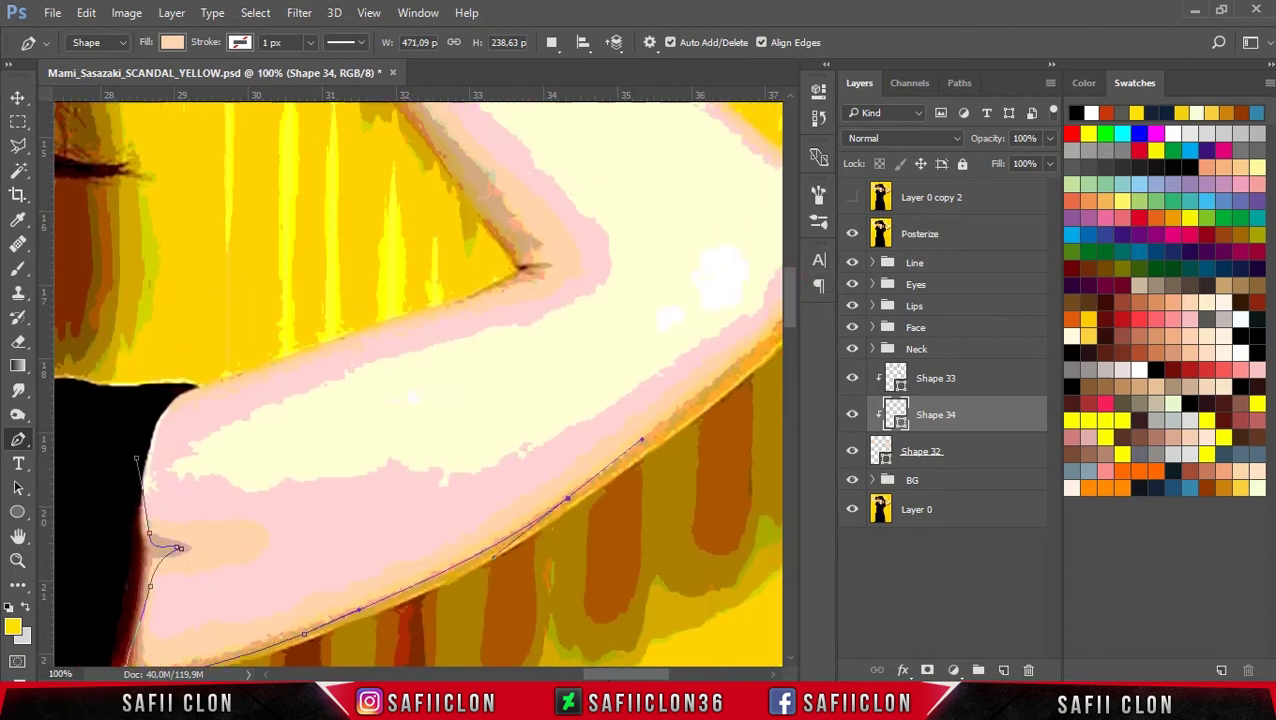
scroll(600, 310, right, 3)
mouse_move(618, 273)
mouse_down()
mouse_move(640, 213)
mouse_move(647, 418)
mouse_up()
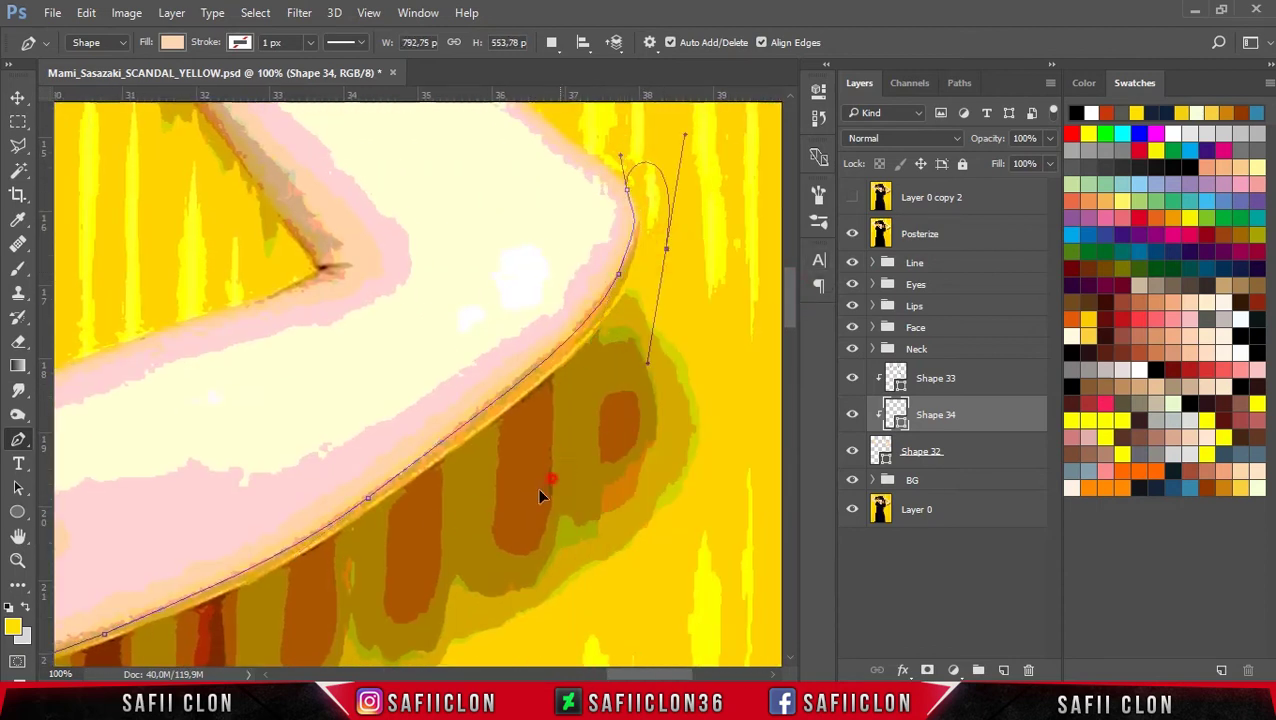
Step: Close the arm shadow outline and set path operations to Combine Shapes
scroll(787, 306, down, 2)
scroll(600, 400, left, 4)
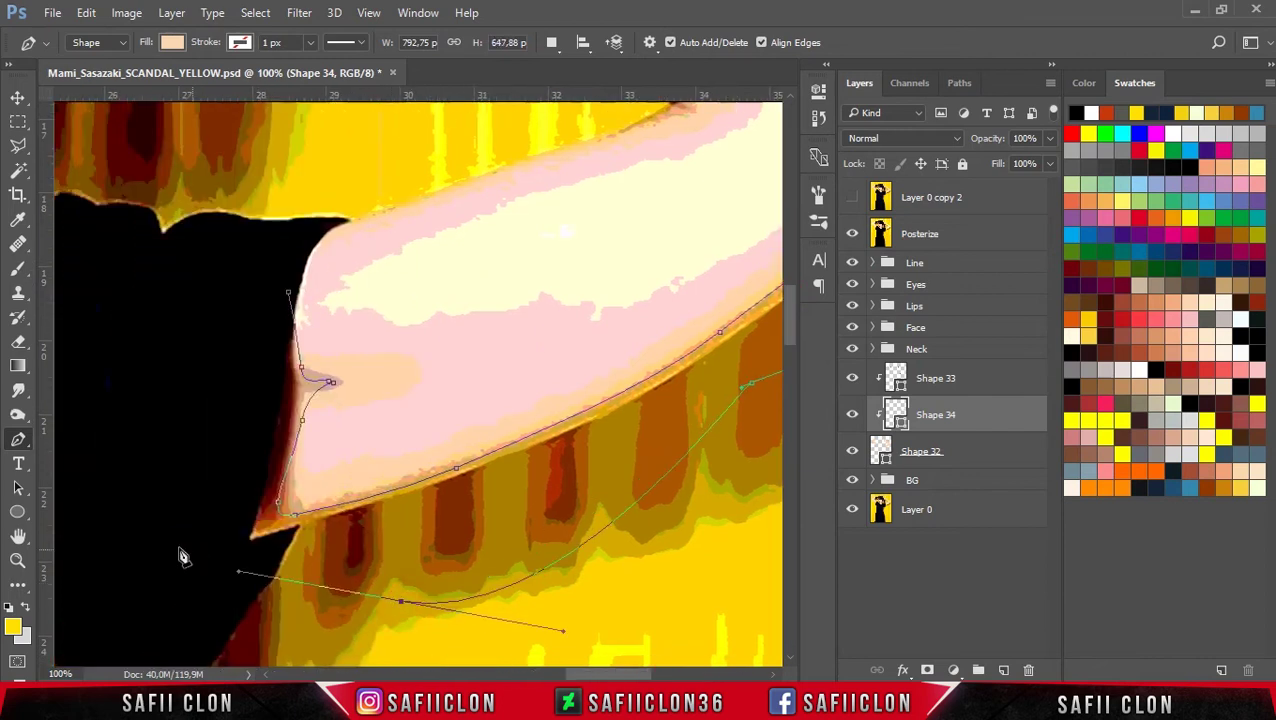
click(289, 296)
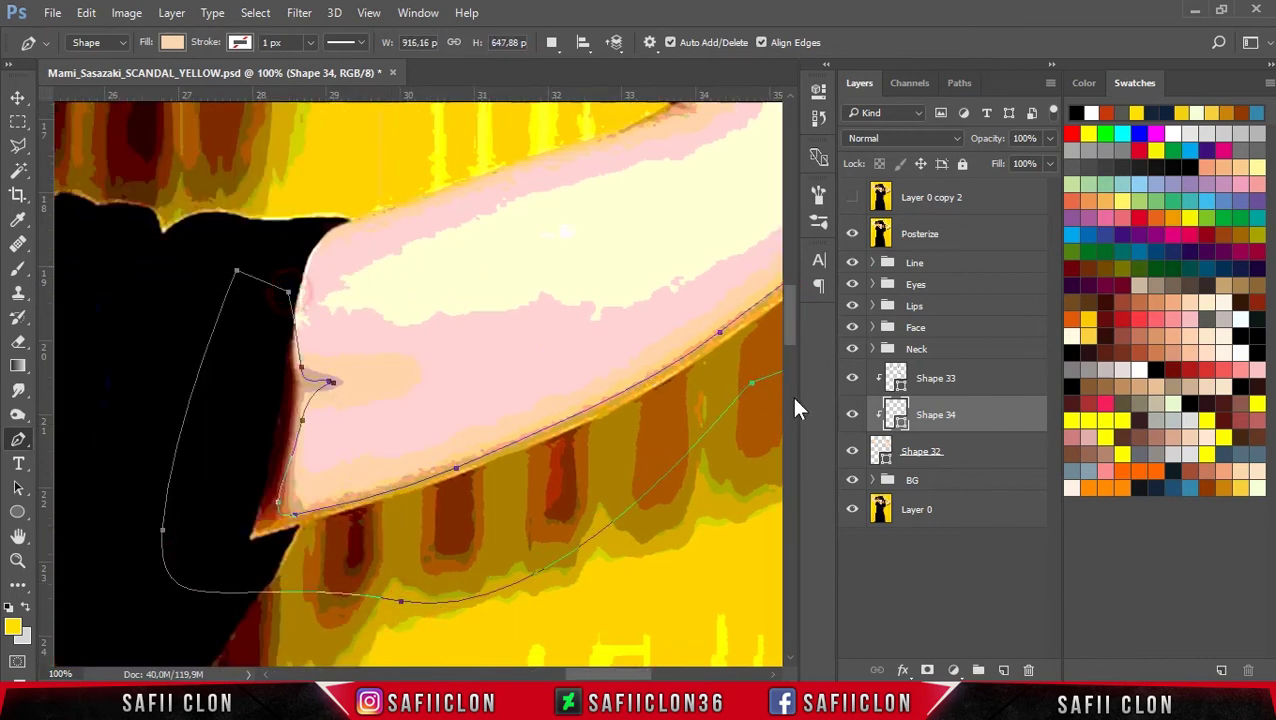
drag(790, 329, 788, 312)
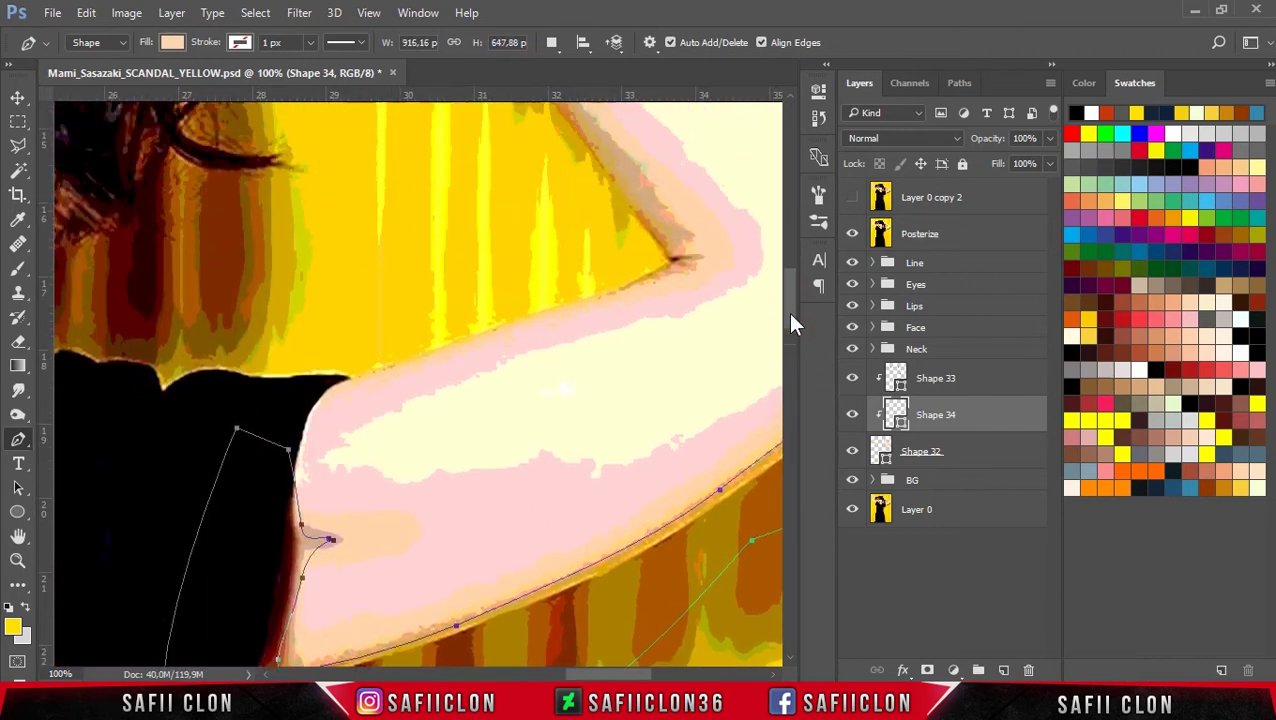
click(549, 45)
click(582, 82)
Step: Trace a second outline from the inner elbow up the upper arm toward the hair
click(394, 356)
mouse_move(609, 297)
mouse_down()
mouse_move(700, 276)
mouse_move(717, 258)
mouse_up()
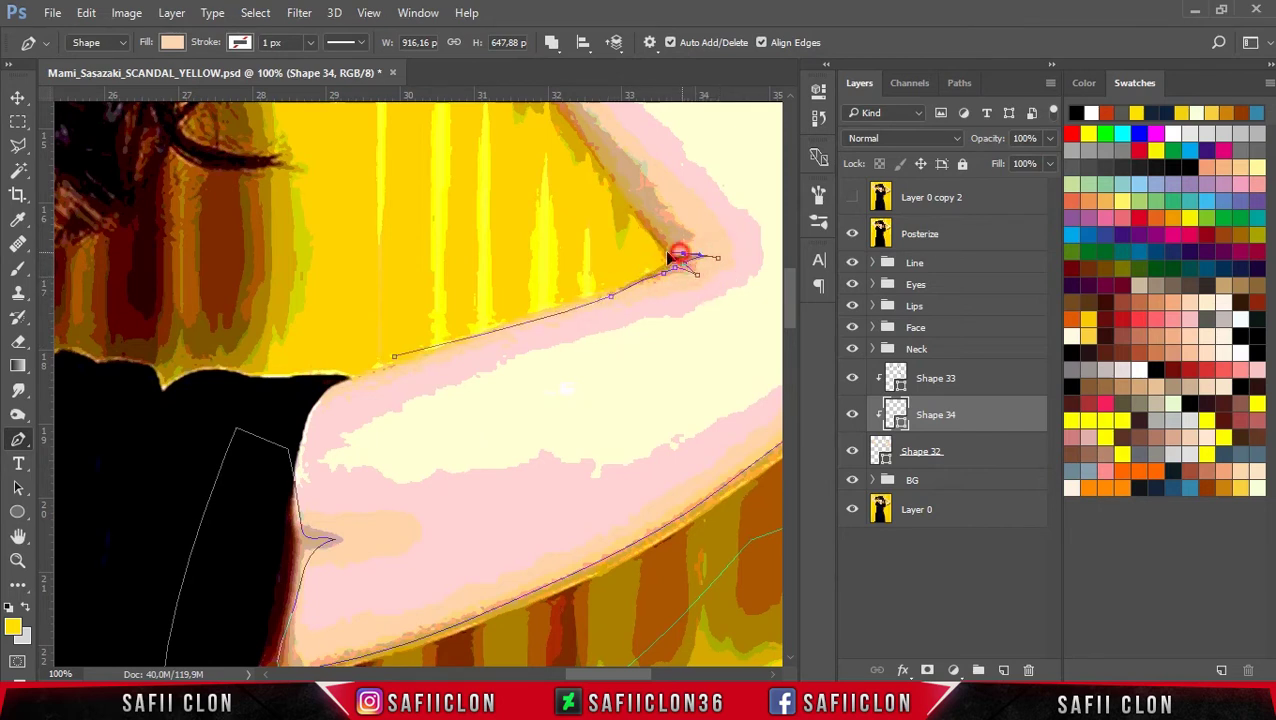
scroll(640, 300, up, 3)
click(617, 280)
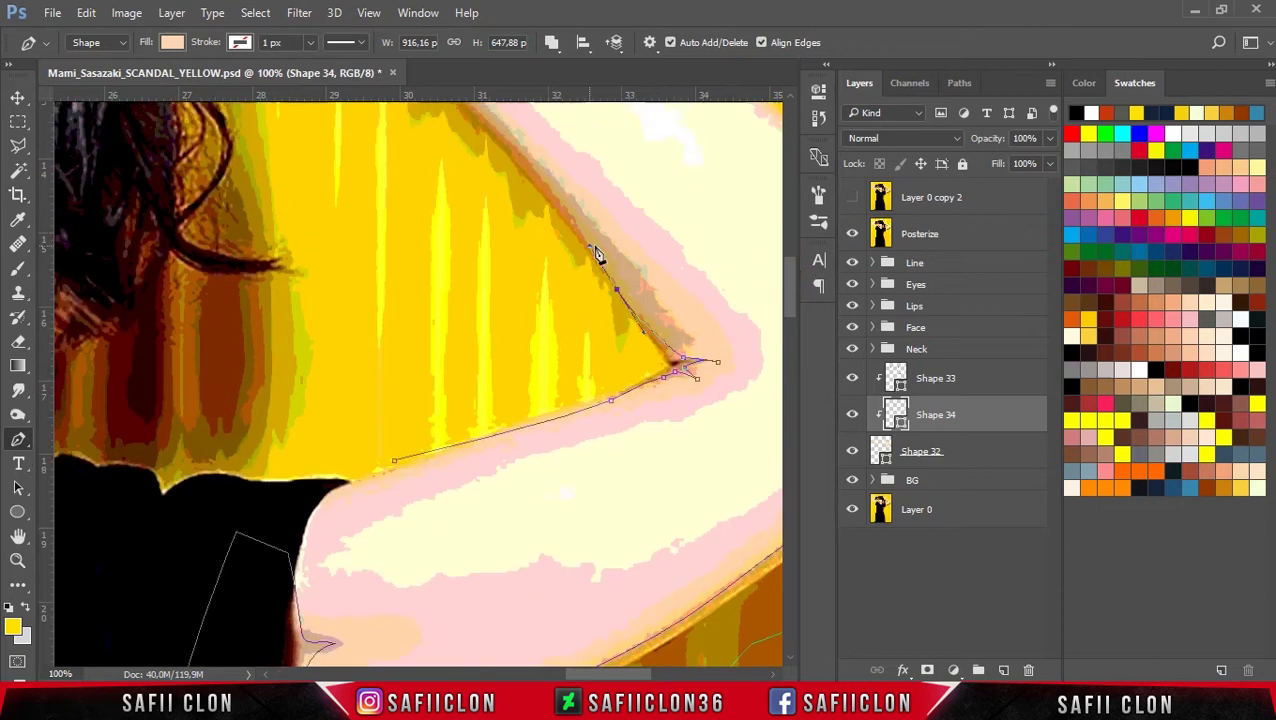
scroll(598, 300, up, 3)
click(557, 293)
scroll(789, 278, up, 2)
click(337, 250)
click(252, 207)
drag(151, 260, 222, 275)
Step: Close the outline back along the arm, hide Posterize, and zoom out
click(490, 425)
click(525, 515)
scroll(525, 515, down, 3)
drag(455, 393, 356, 421)
drag(395, 508, 424, 512)
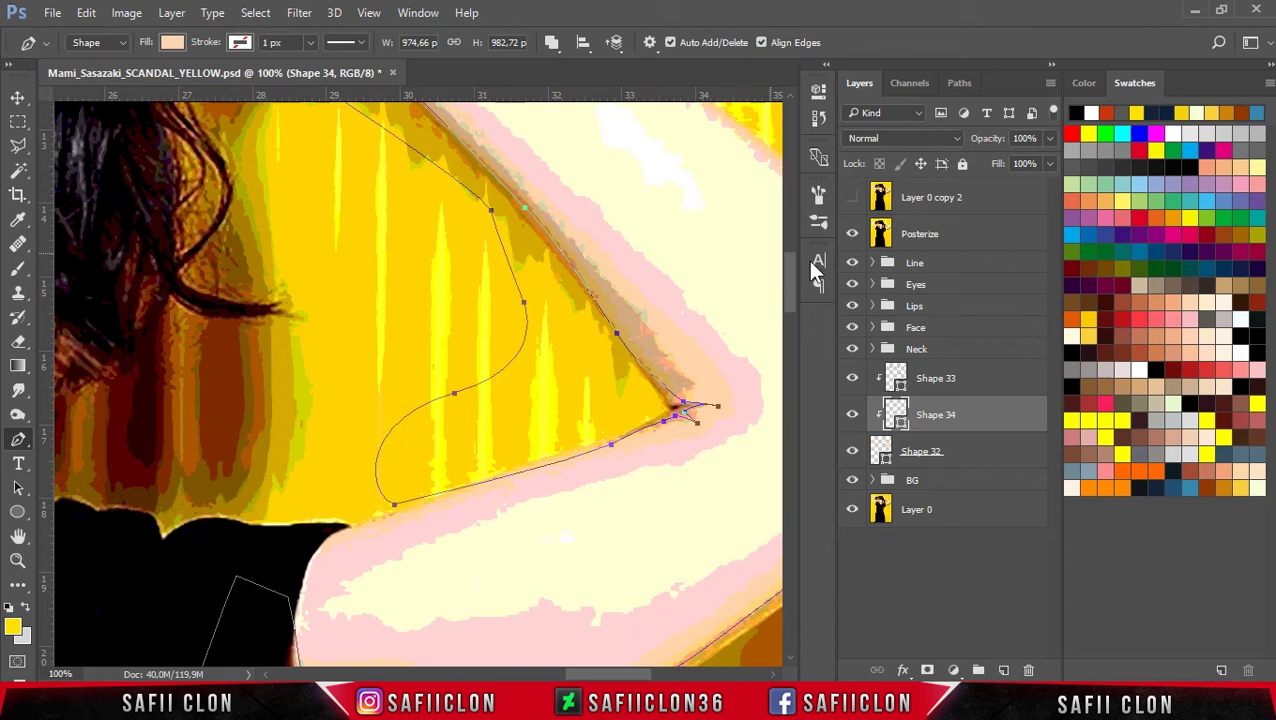
click(851, 234)
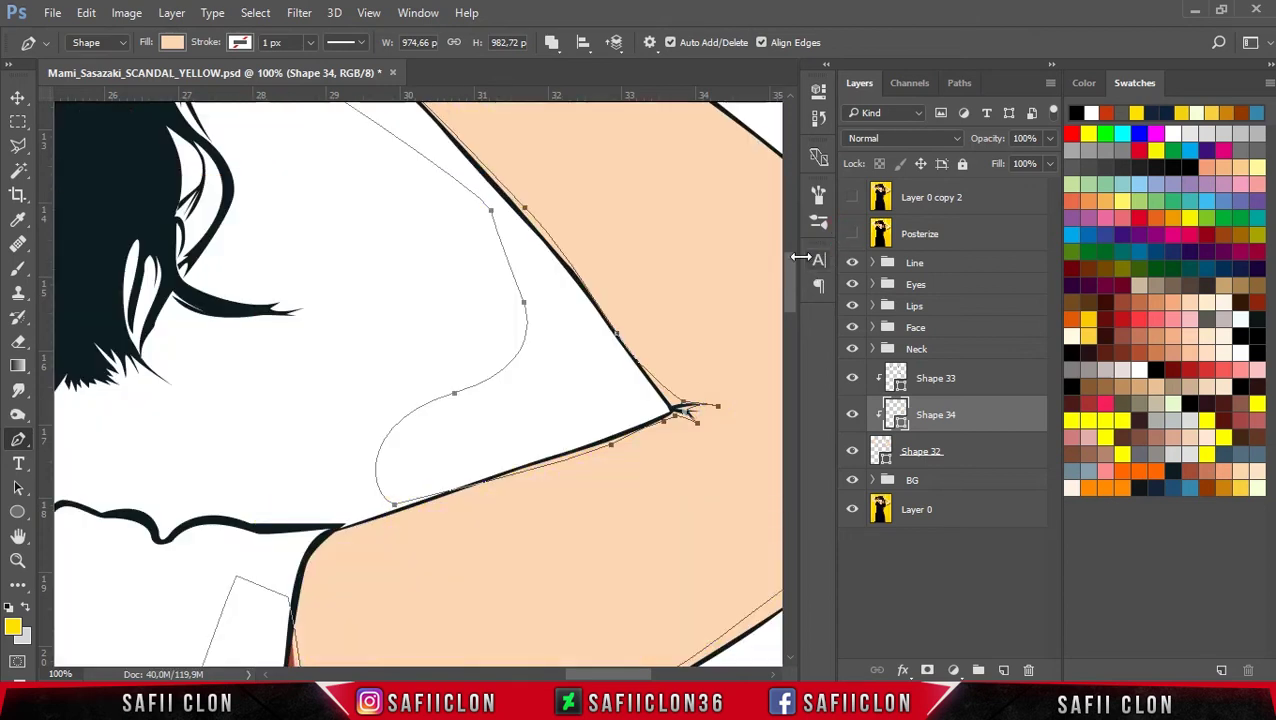
drag(790, 273, 790, 294)
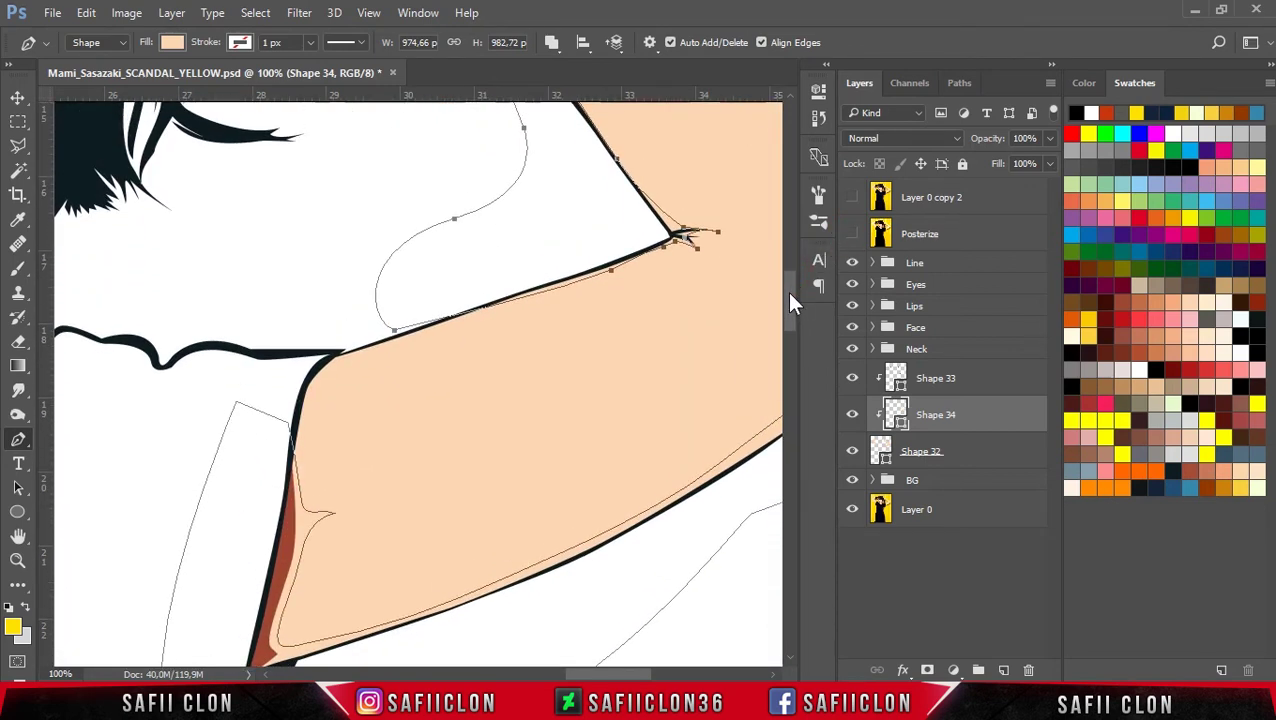
key(ctrl+minus)
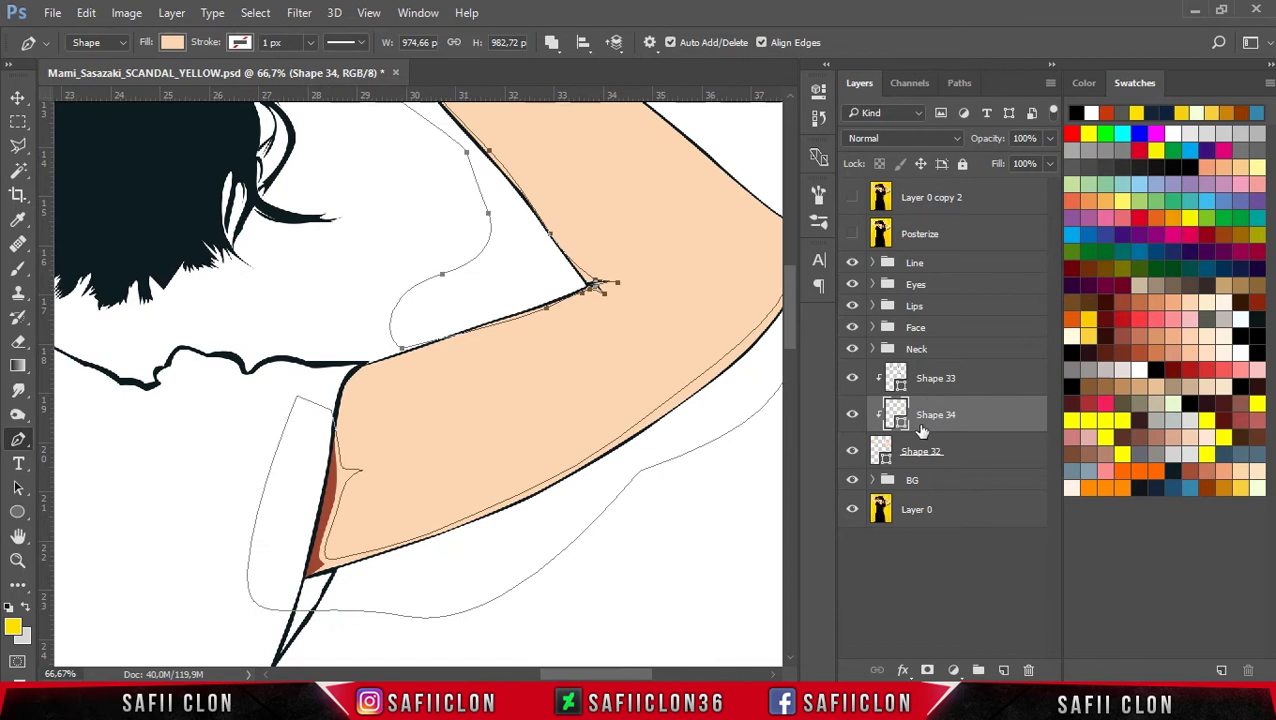
Step: Fill Shape 34 with brown c26d46 via the Color Picker
double_click(897, 414)
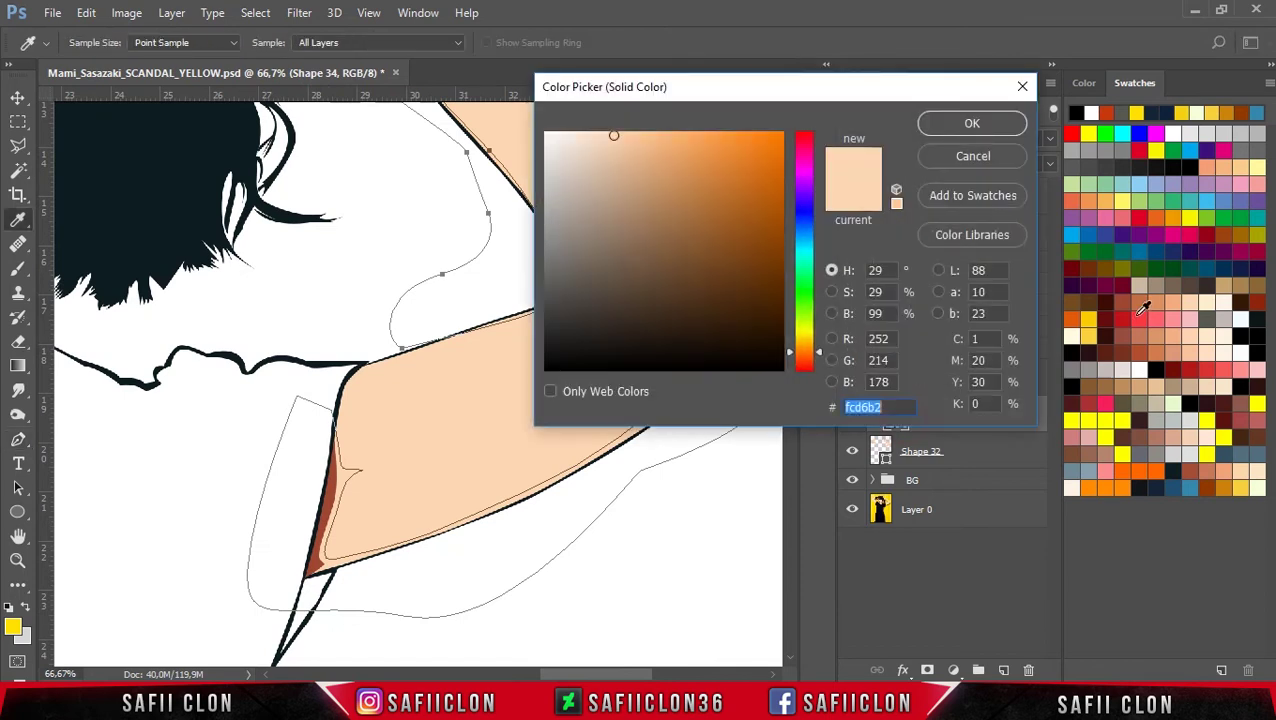
click(1147, 300)
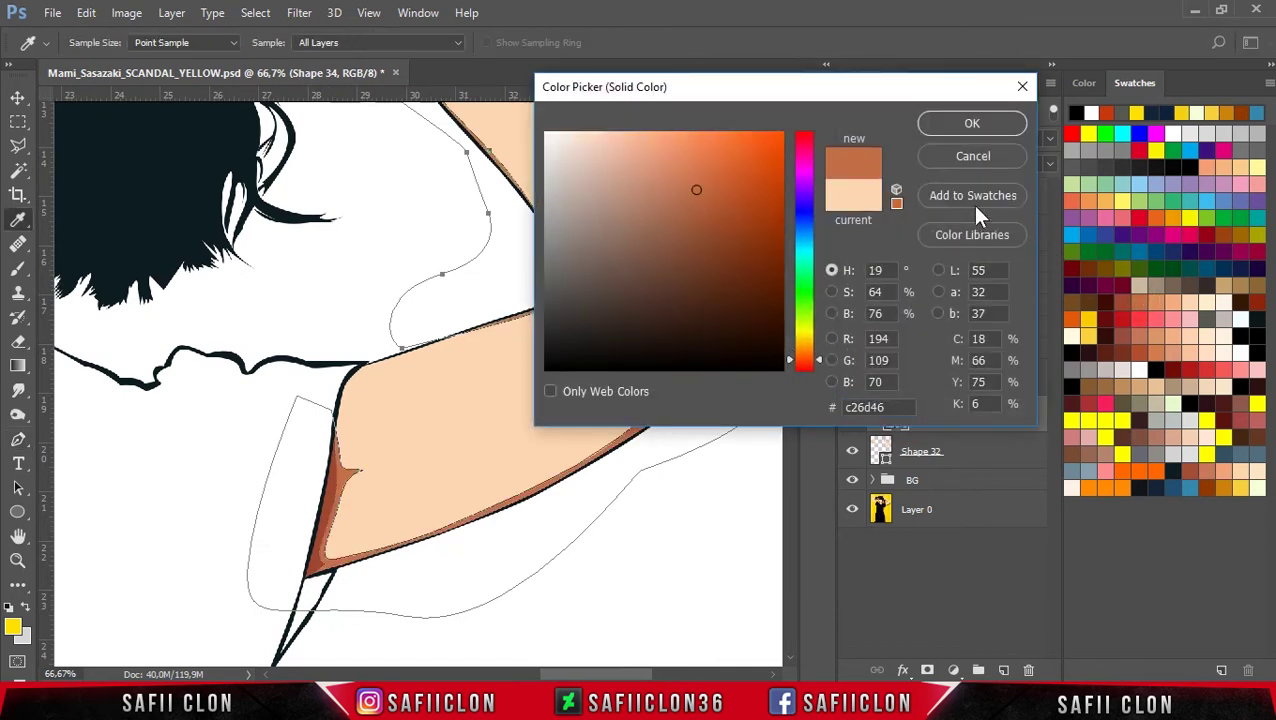
click(949, 125)
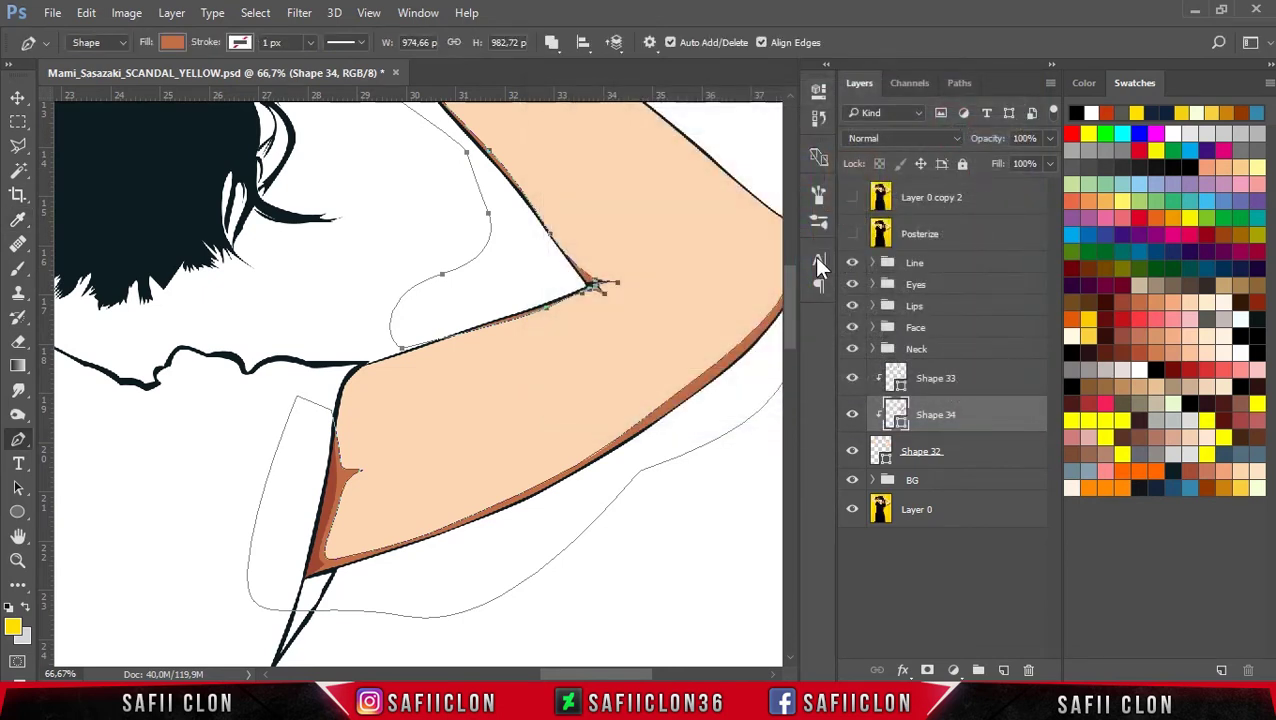
Step: Adjust the Layers panel, show the Posterize photo again, and select Shape 32
drag(789, 300, 790, 260)
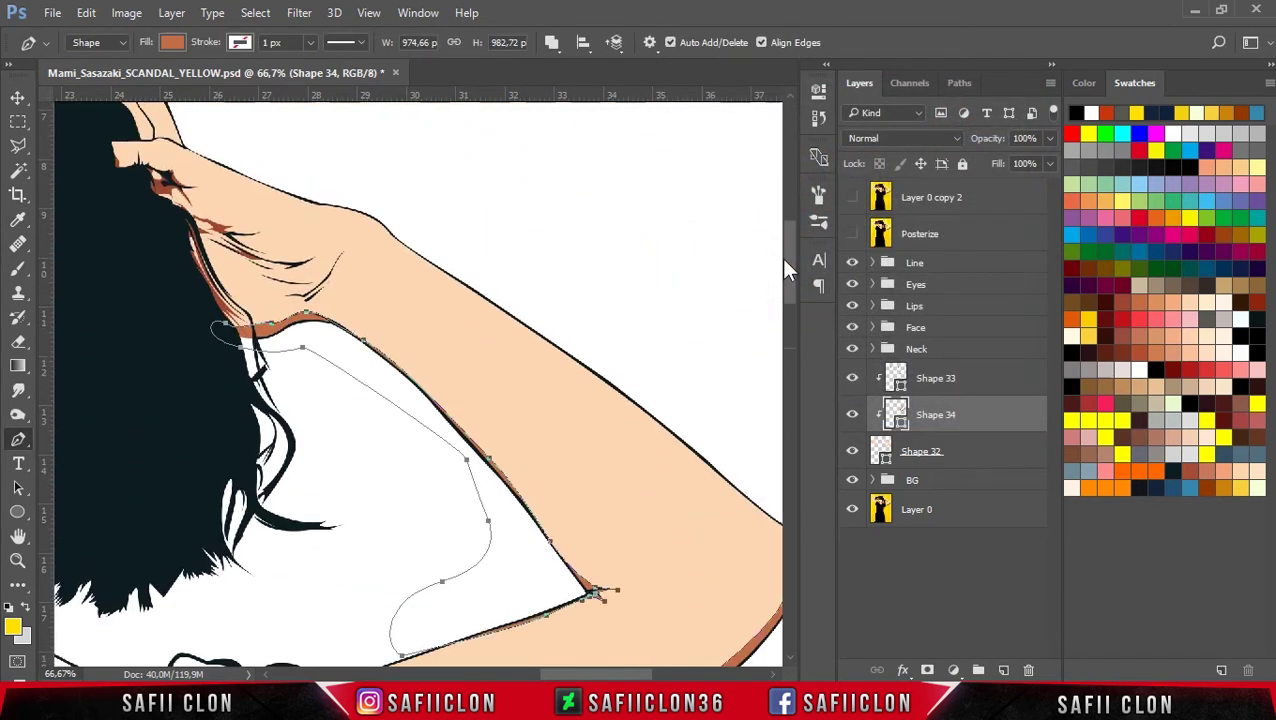
drag(785, 249, 794, 274)
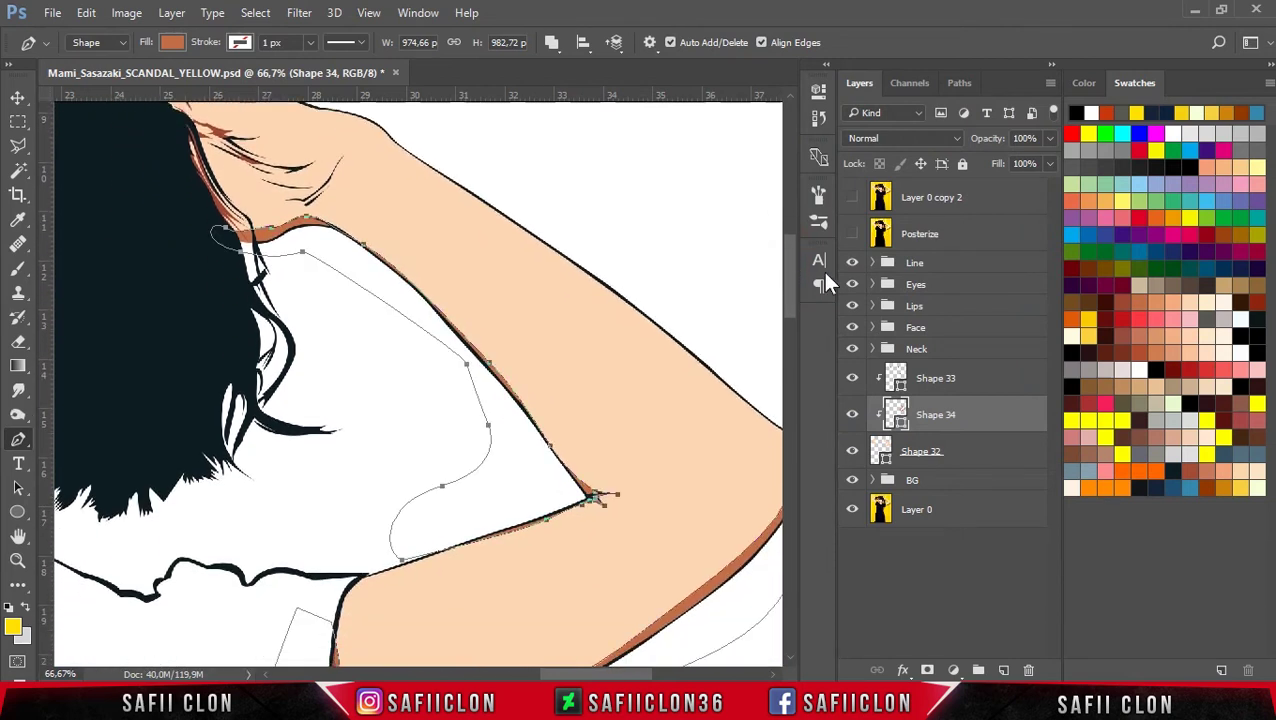
drag(593, 677, 600, 672)
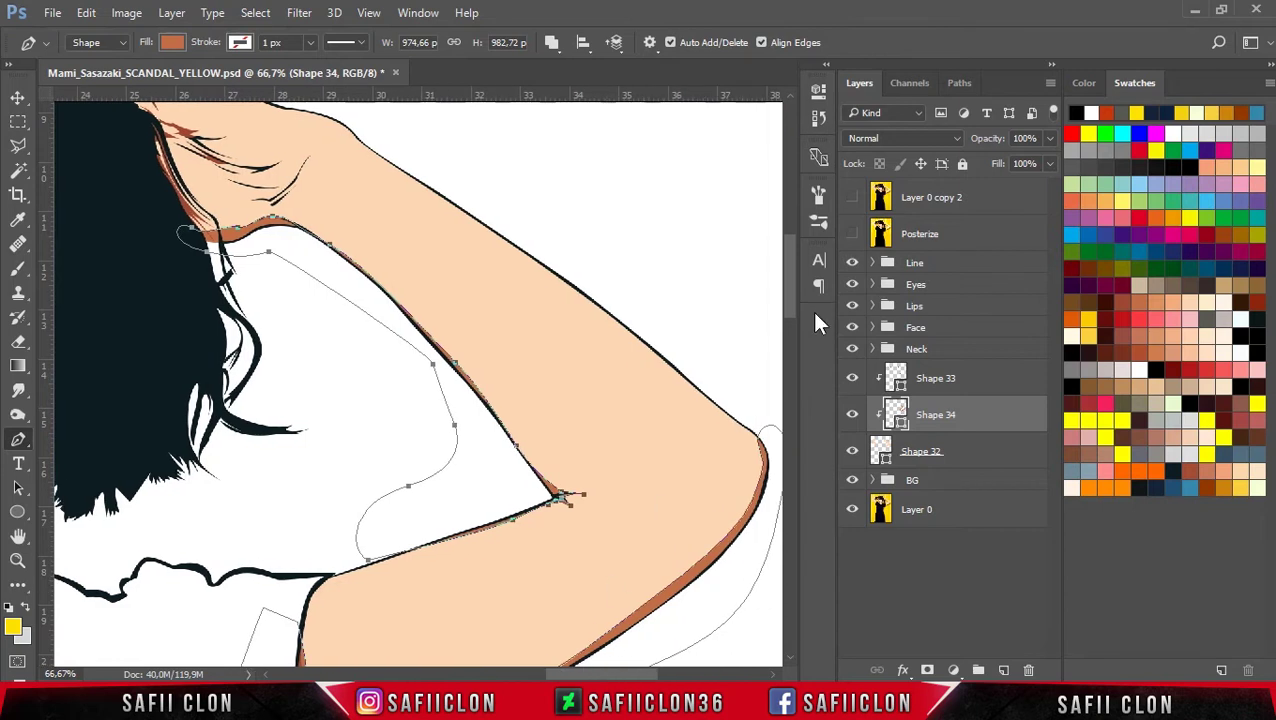
drag(795, 277, 795, 292)
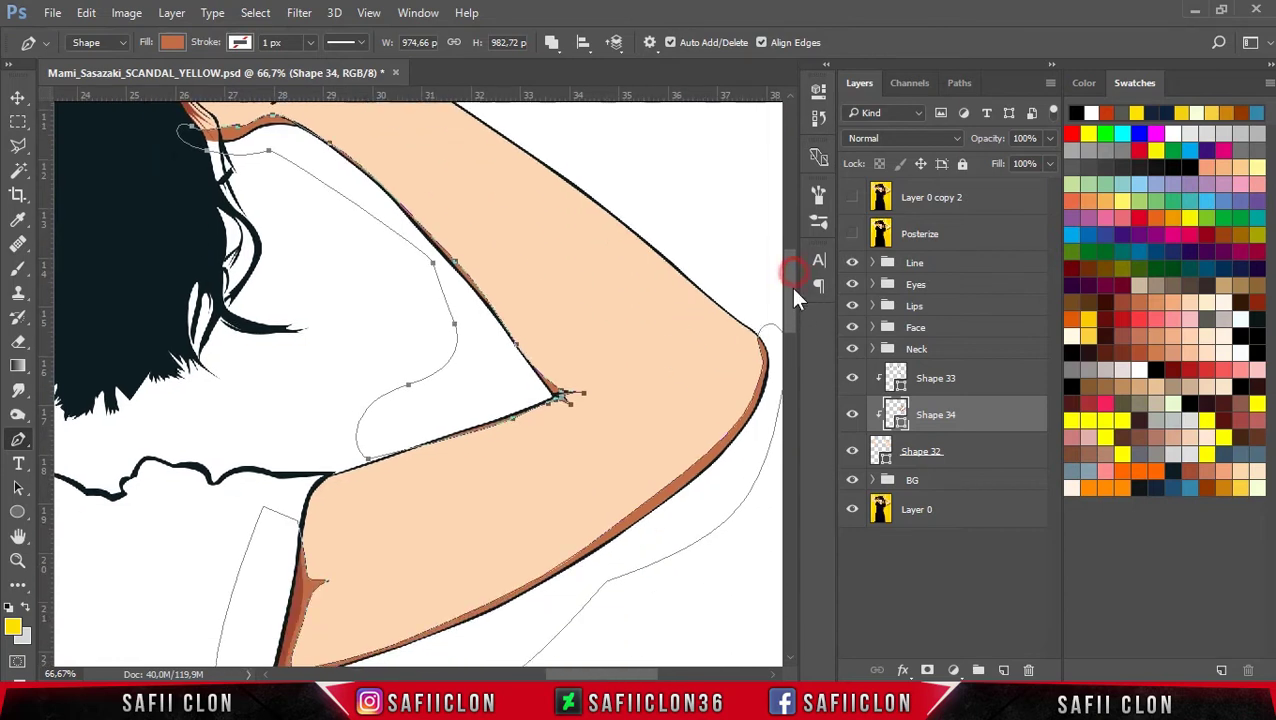
click(851, 236)
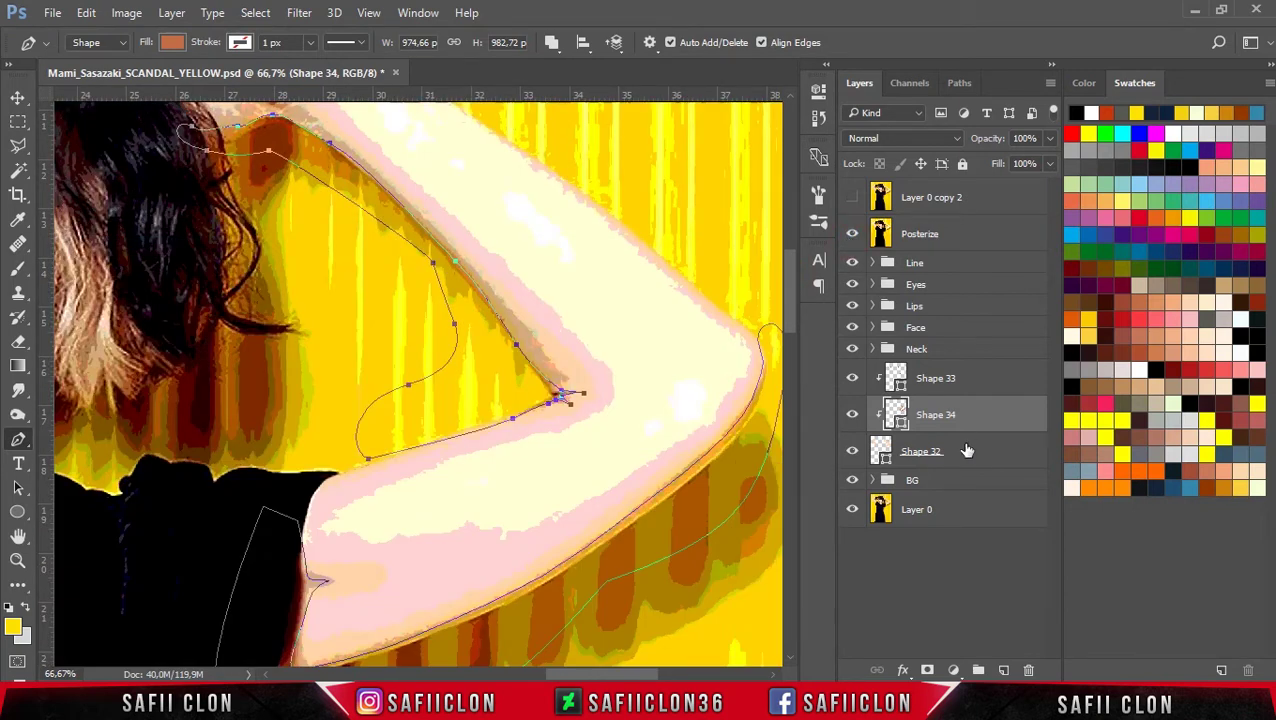
click(967, 450)
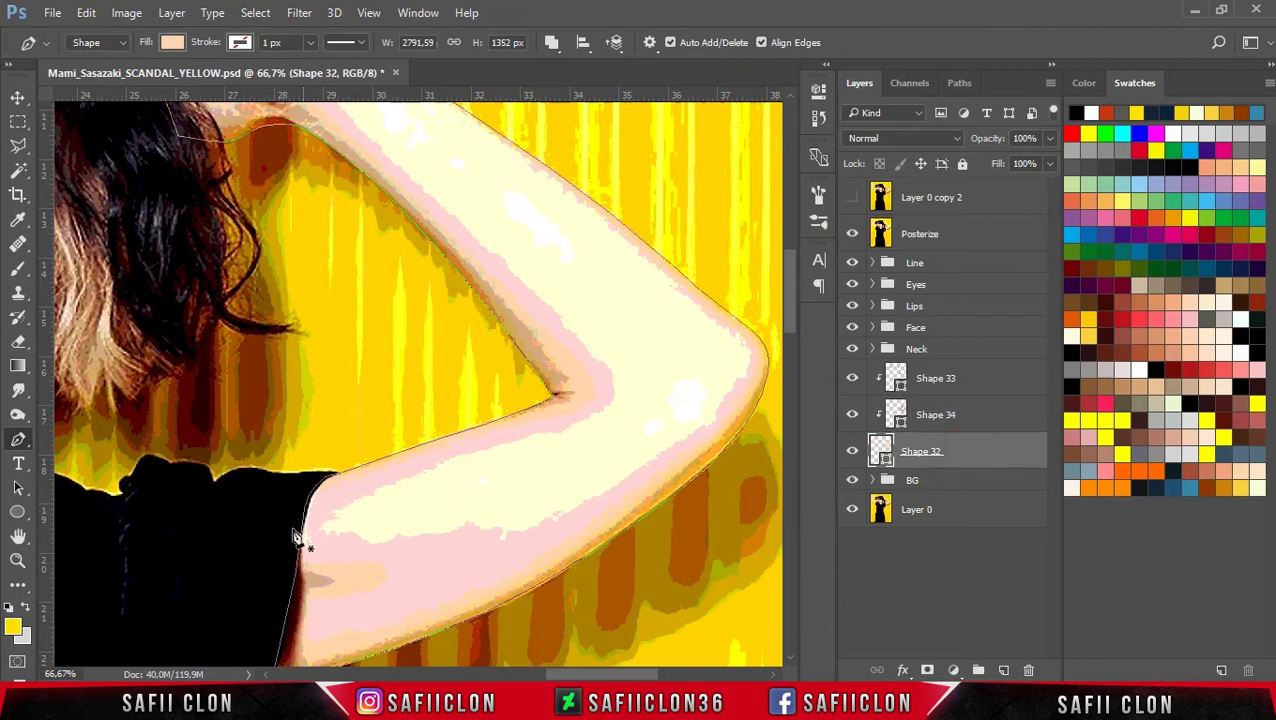
Step: Set the Pen to New Shape Layer and start a shading shape on the lower arm
scroll(790, 318, down, 1)
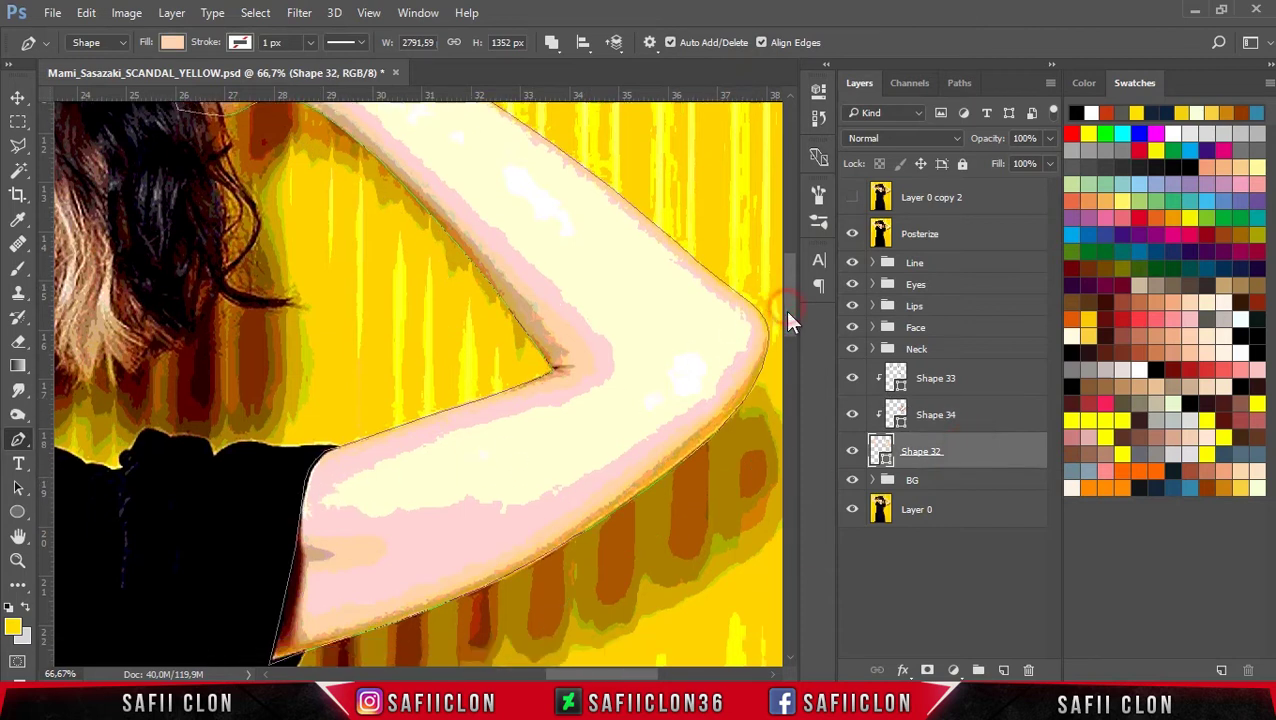
scroll(790, 316, down, 1)
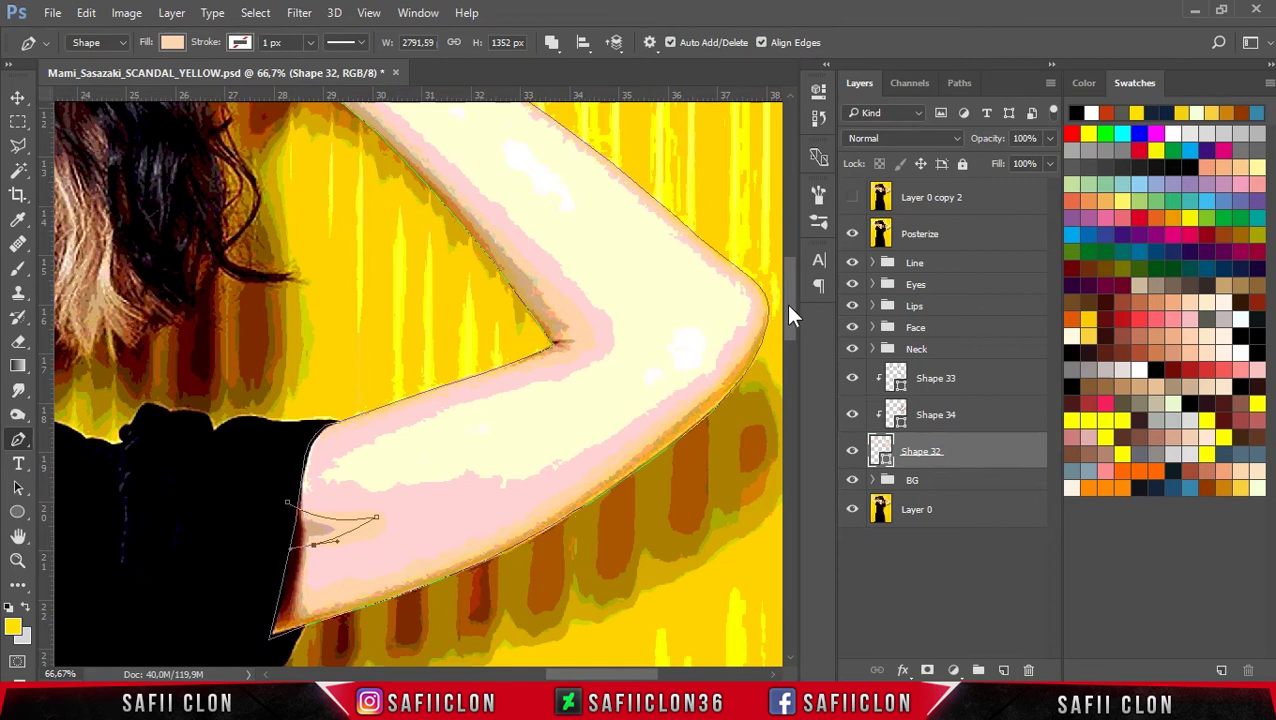
click(551, 42)
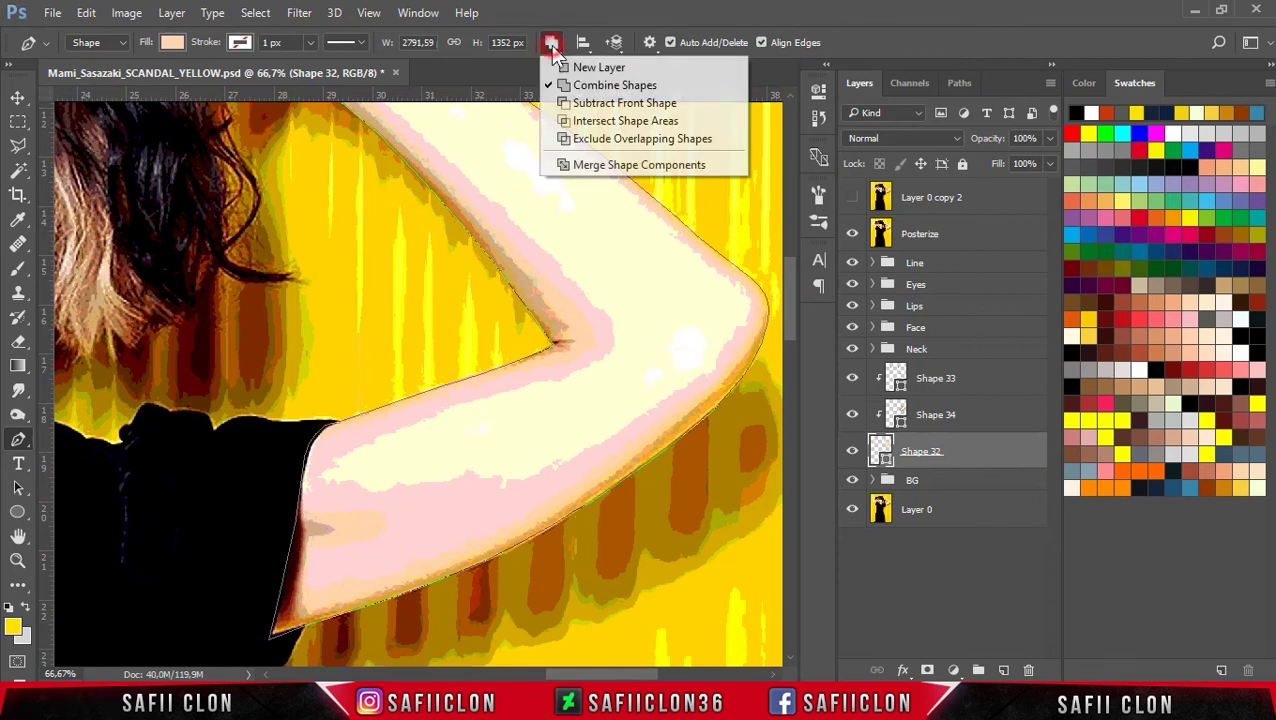
click(590, 67)
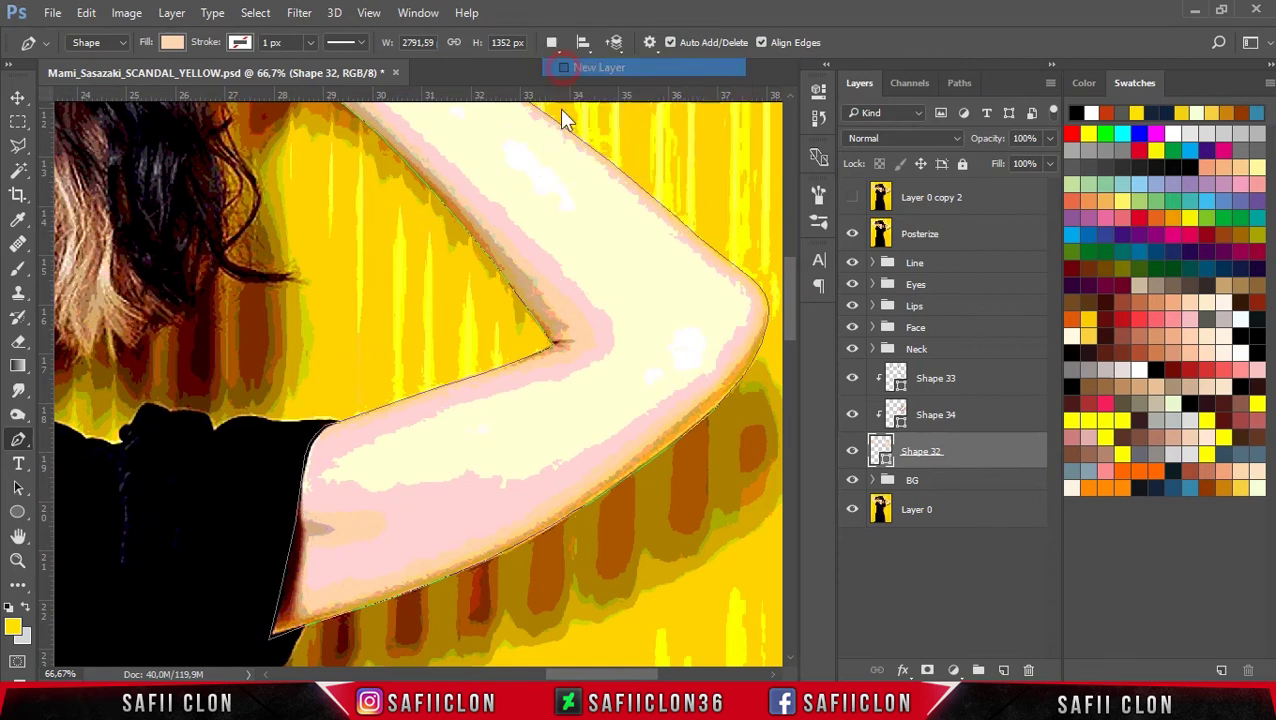
click(289, 498)
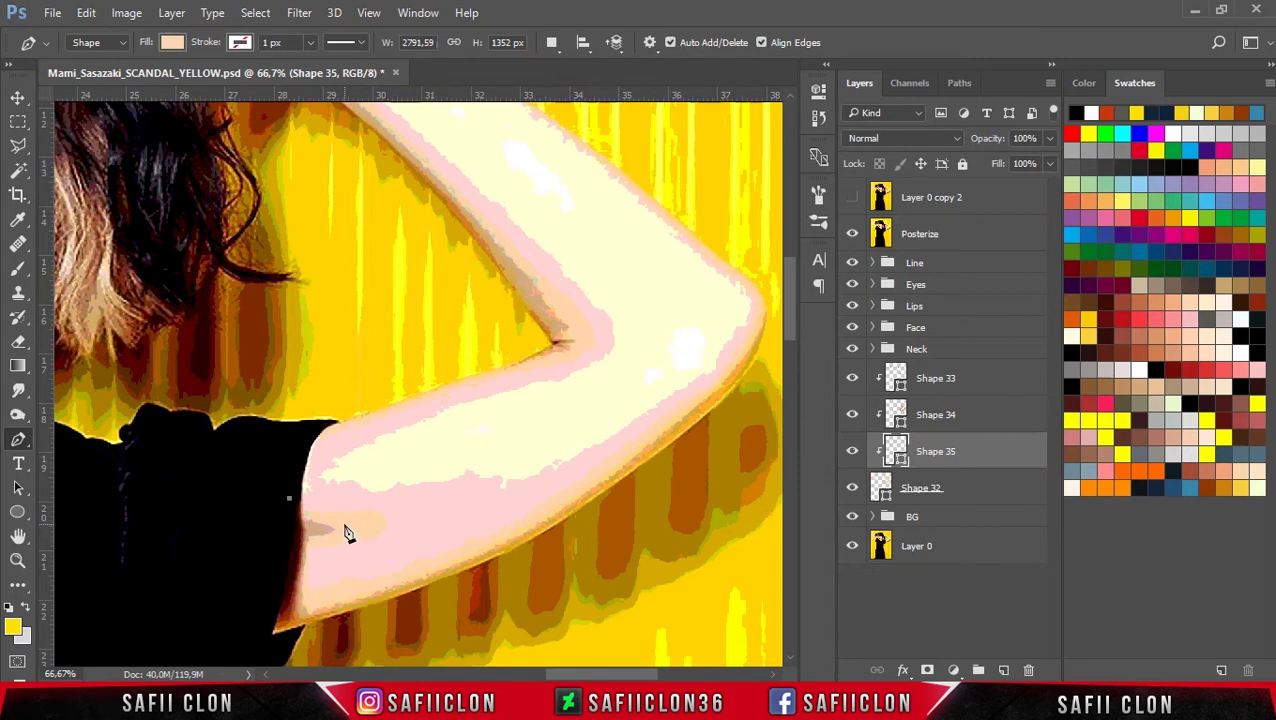
drag(357, 522, 314, 545)
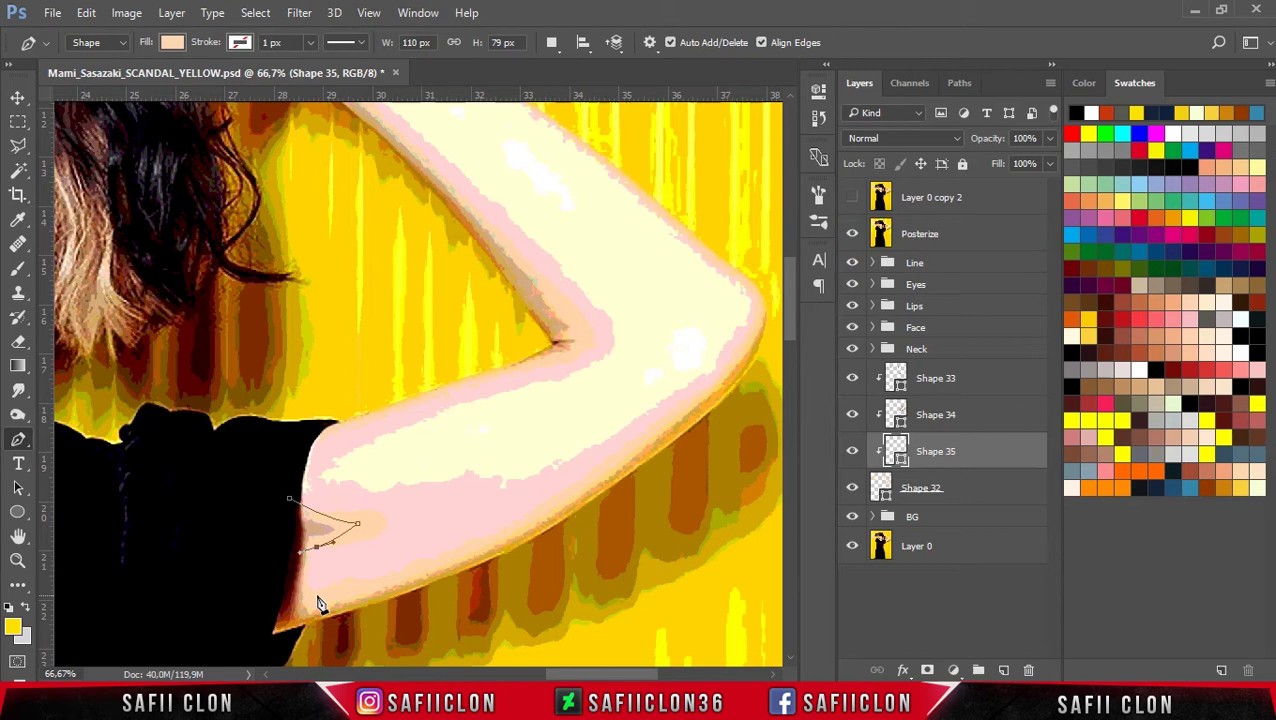
Step: Trace the Shape 35 outline along the arm's lower edge to the elbow and upper arm
click(311, 601)
drag(466, 557, 495, 541)
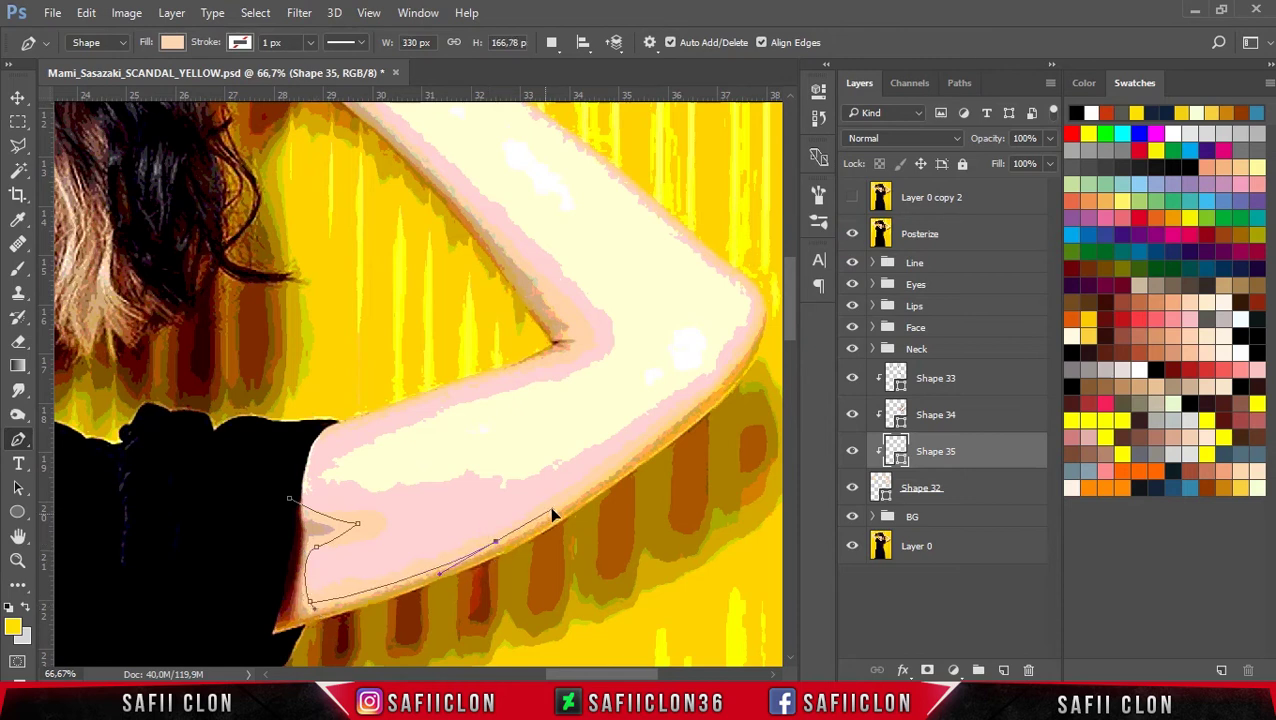
drag(750, 345, 775, 289)
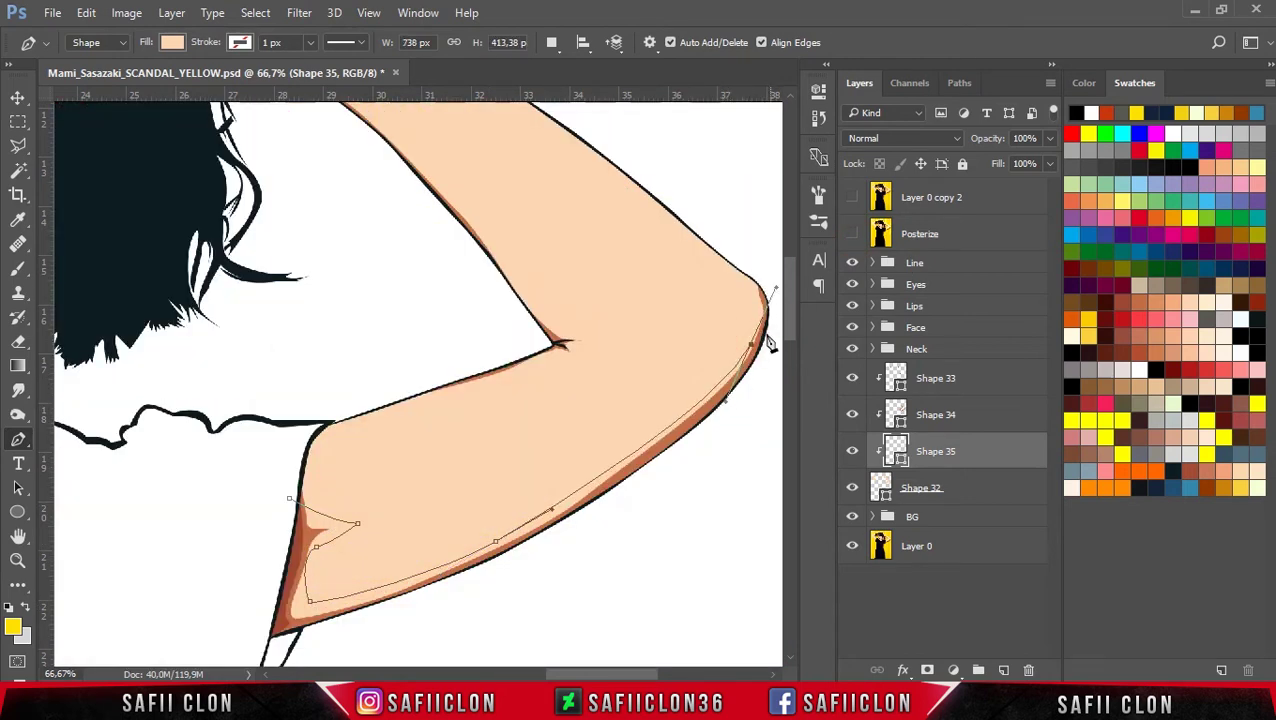
scroll(788, 300, up, 3)
drag(637, 354, 640, 360)
click(587, 311)
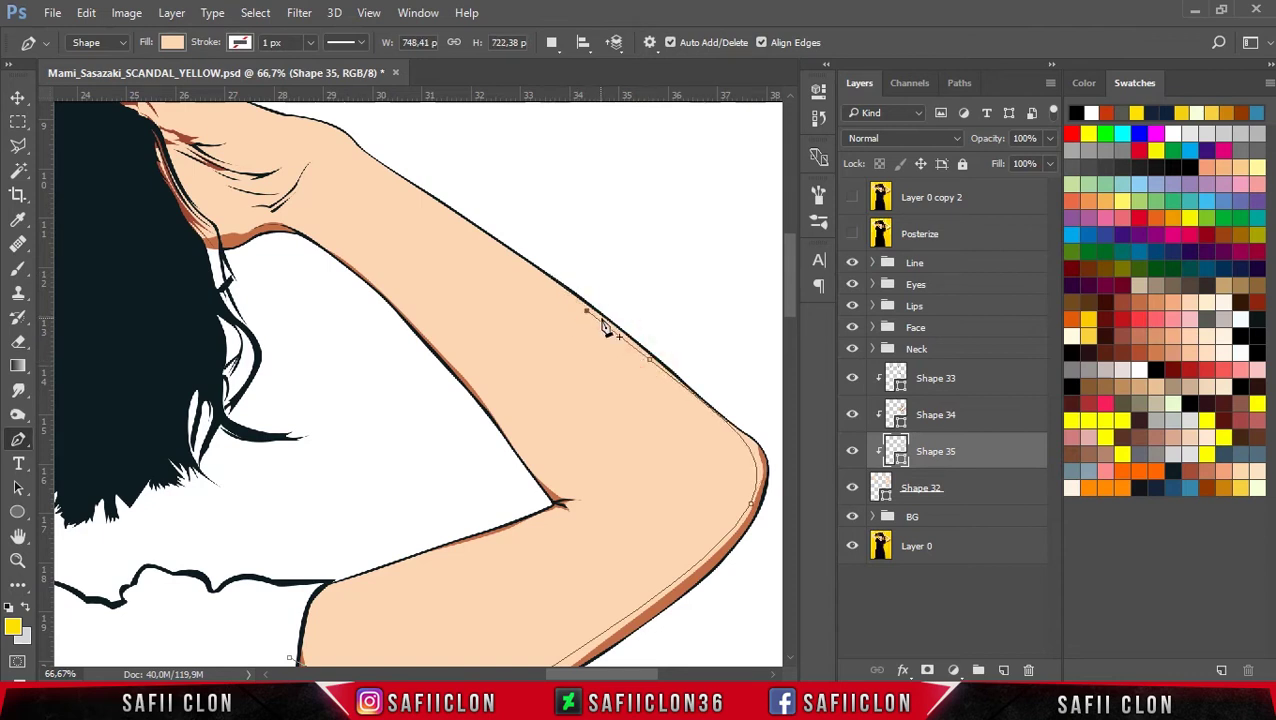
drag(589, 314, 599, 328)
scroll(788, 255, up, 3)
click(291, 273)
click(735, 470)
Step: Bring the outline back toward its start and close the shading shape
scroll(792, 299, down, 3)
scroll(792, 299, down, 3)
click(778, 347)
drag(555, 604, 491, 626)
drag(306, 660, 229, 622)
drag(215, 551, 222, 522)
drag(306, 520, 289, 497)
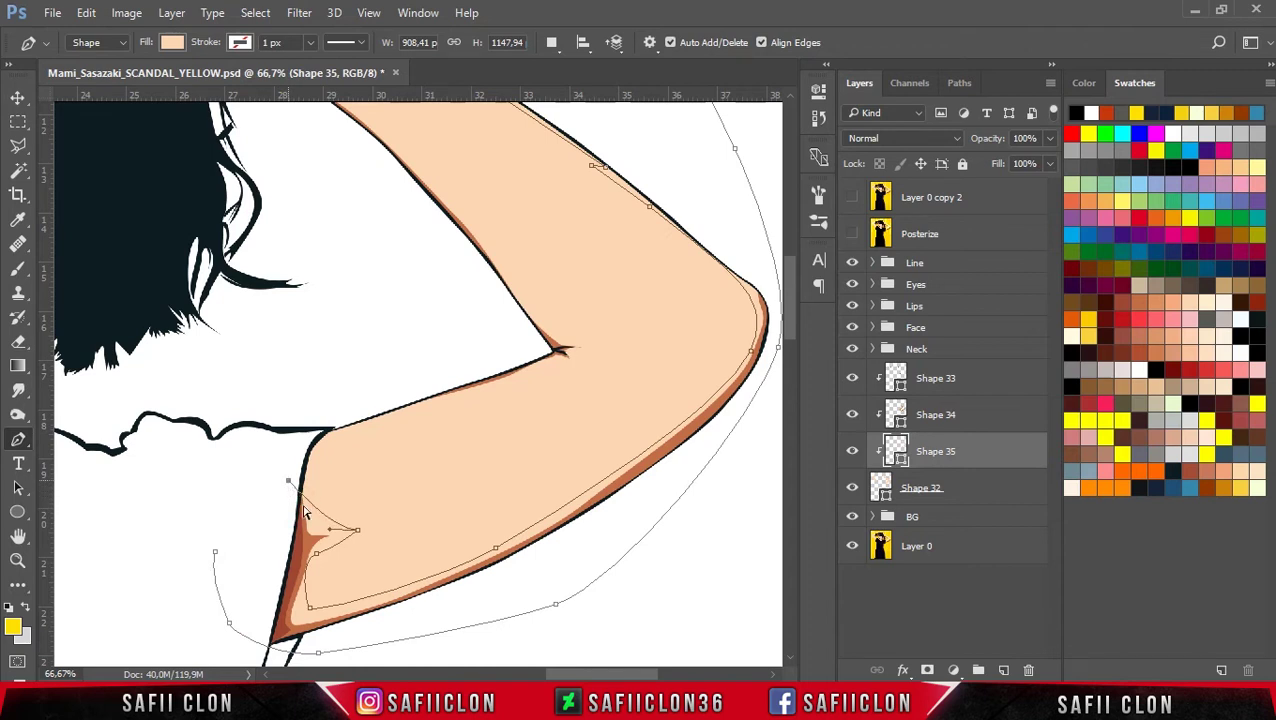
Step: Add reshaping points near the sleeve and open the fill colour, showing peach fcd6b2
click(328, 529)
click(234, 521)
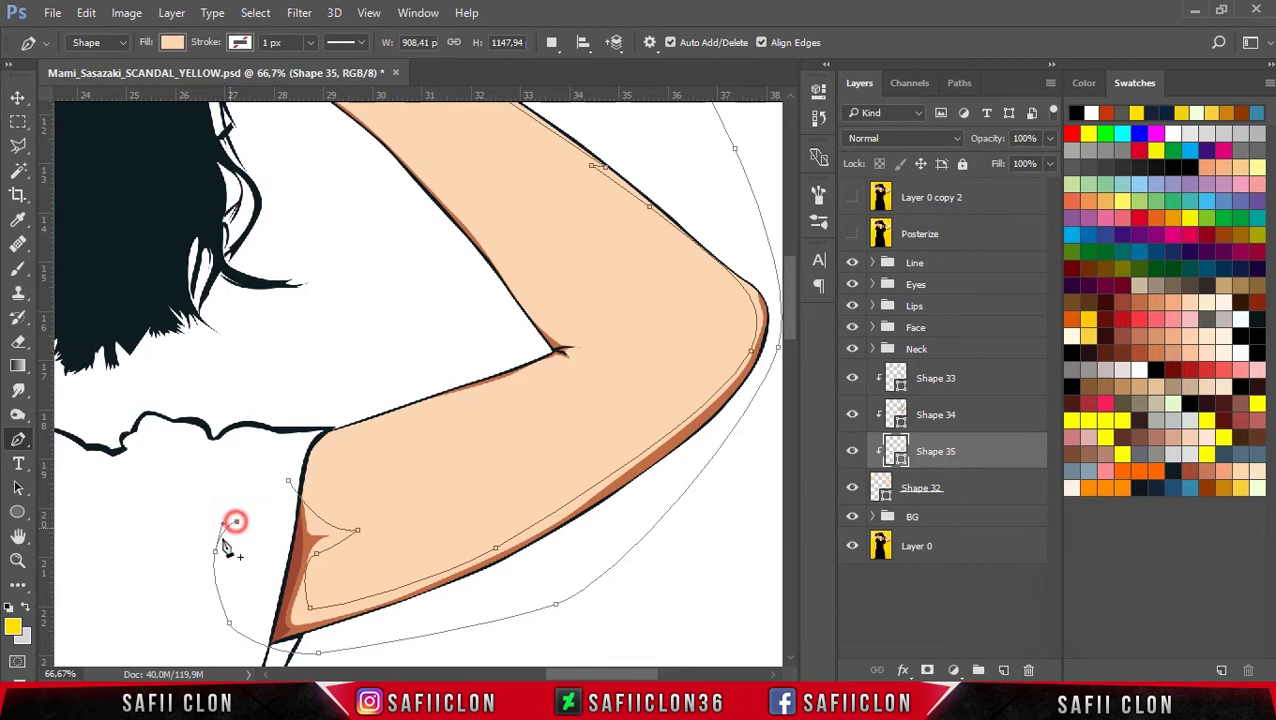
click(216, 549)
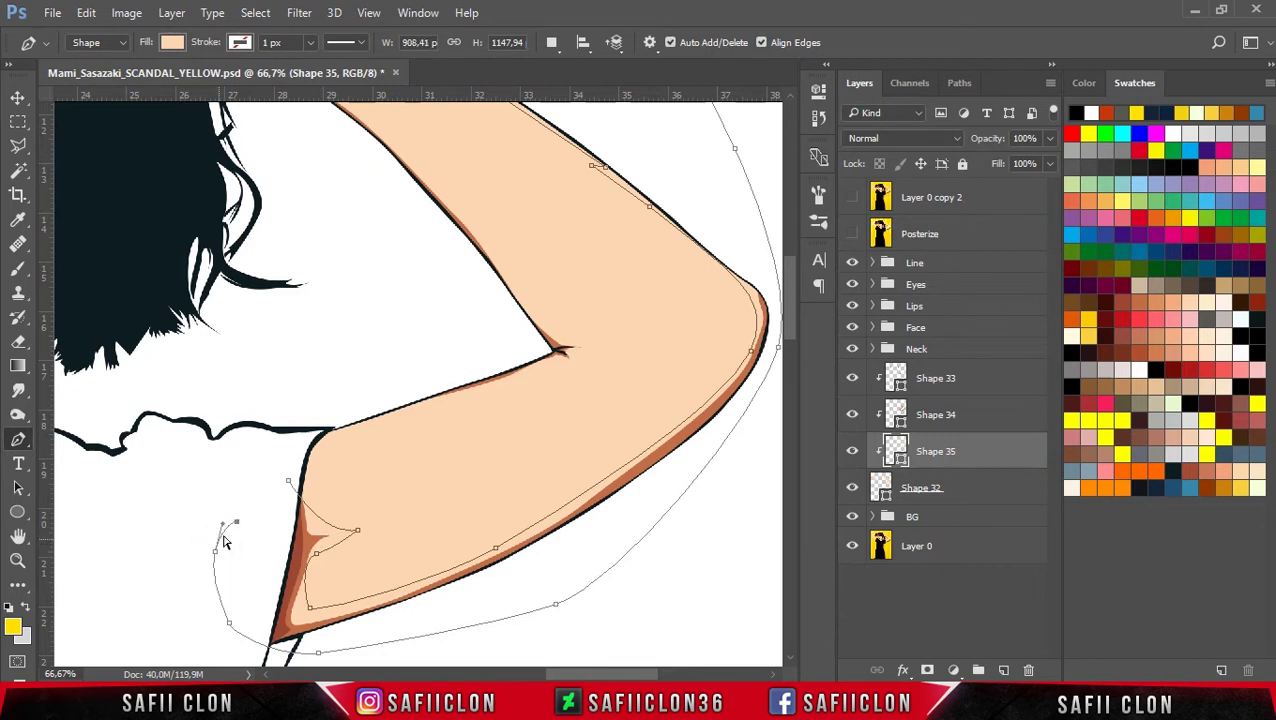
click(259, 510)
click(286, 479)
double_click(903, 458)
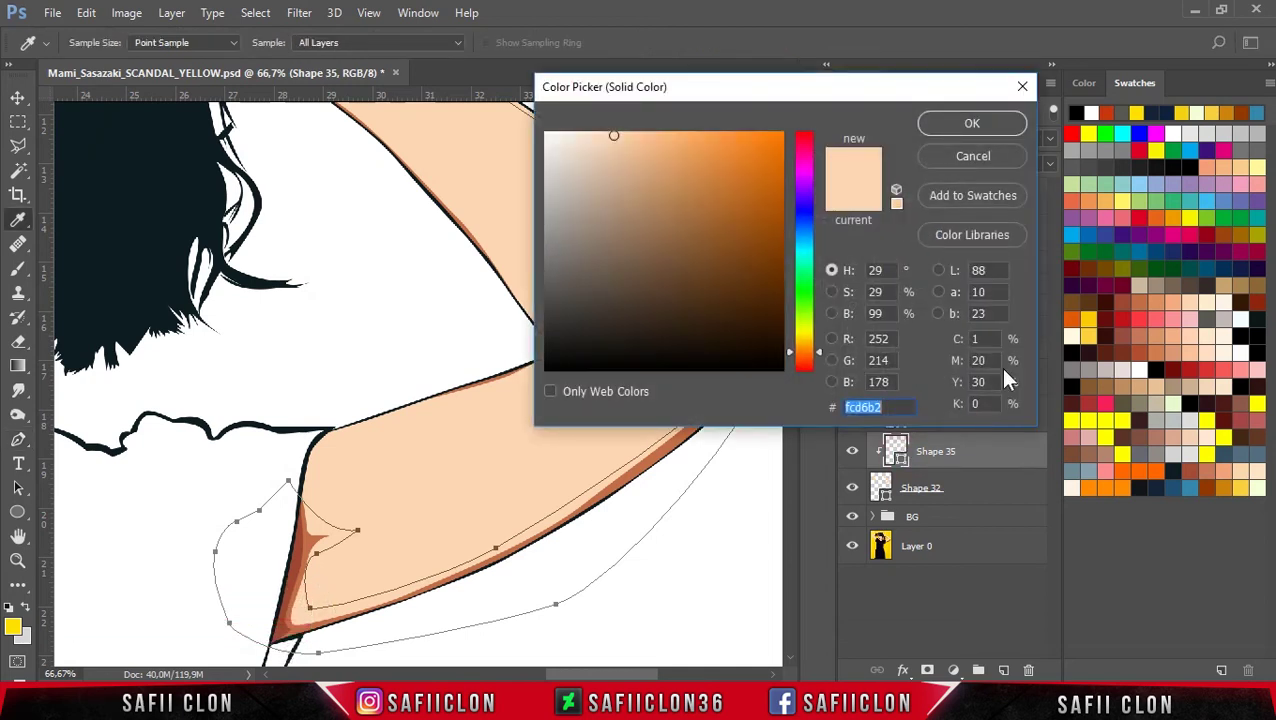
Step: Recolour Shape 35's arm shading to orange dd915f
click(1157, 300)
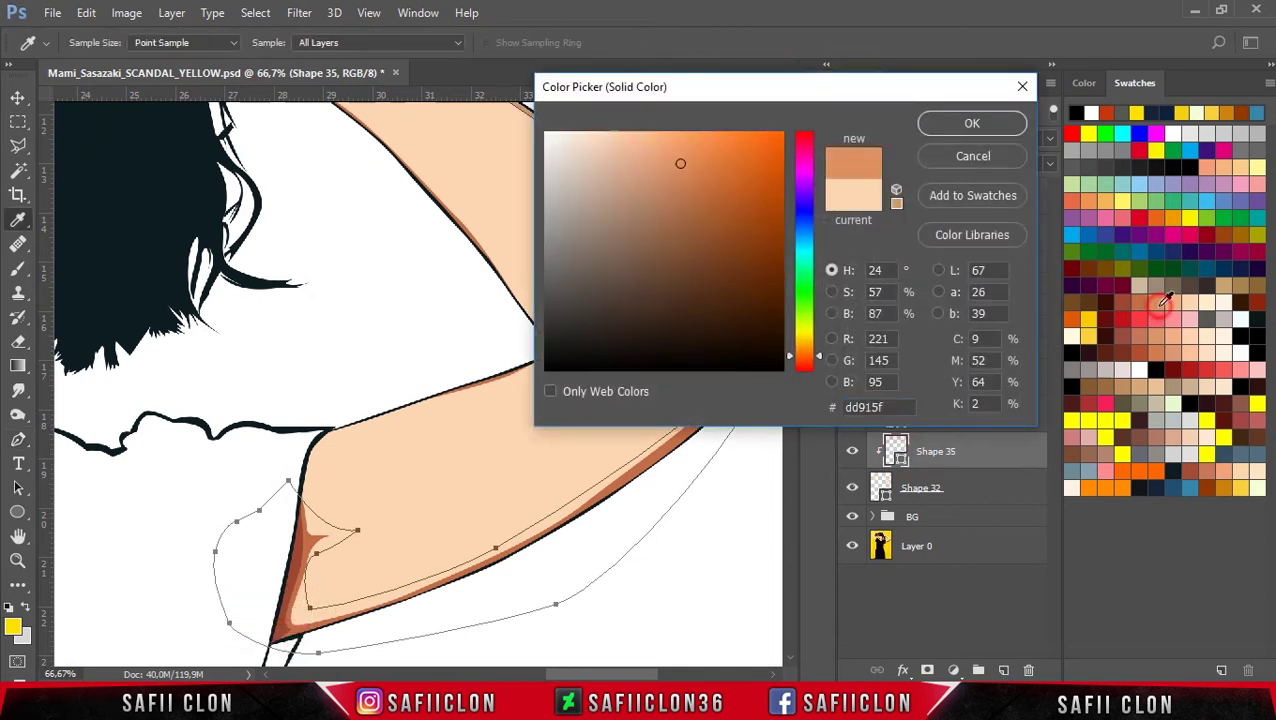
click(985, 123)
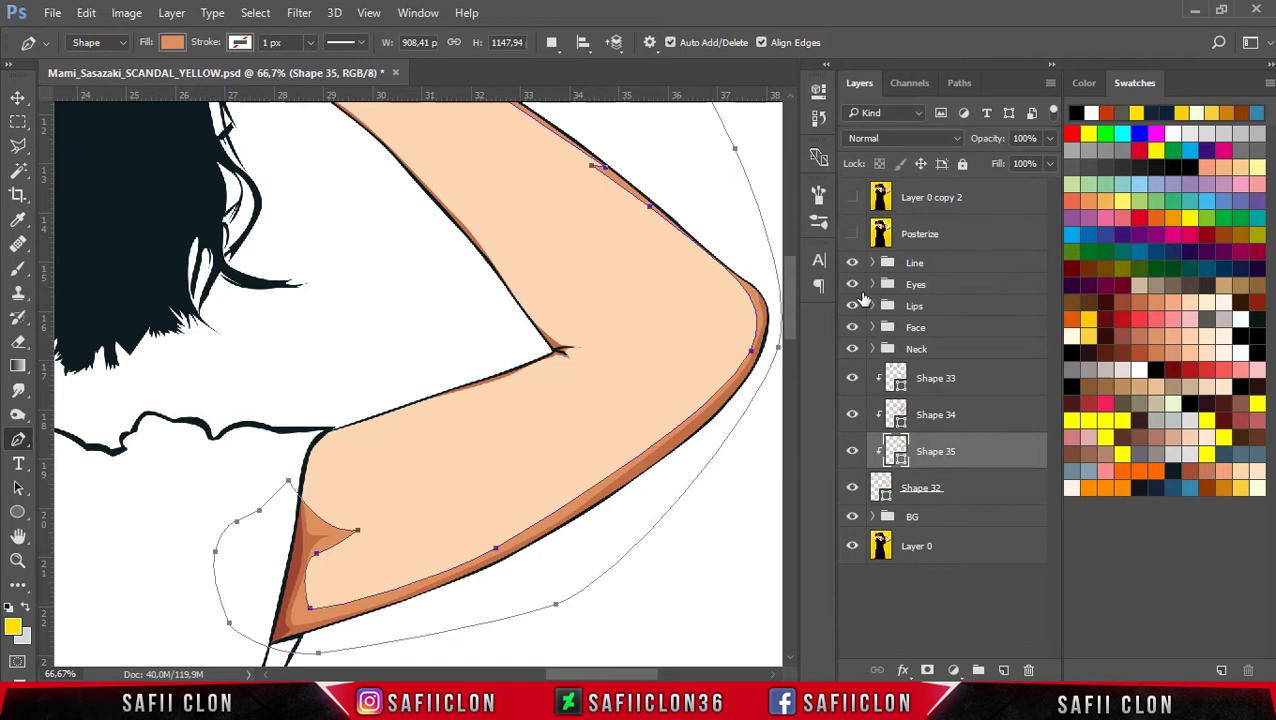
drag(795, 299, 799, 266)
scroll(698, 302, up, 1)
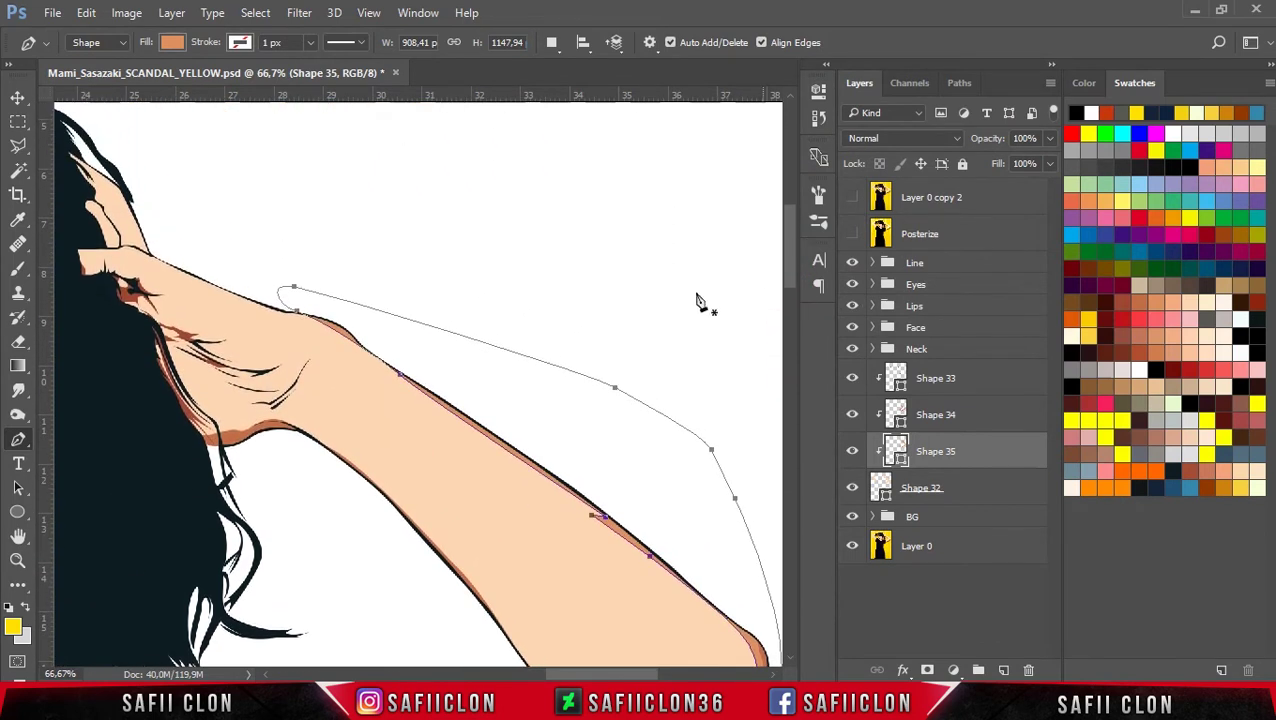
drag(617, 677, 627, 677)
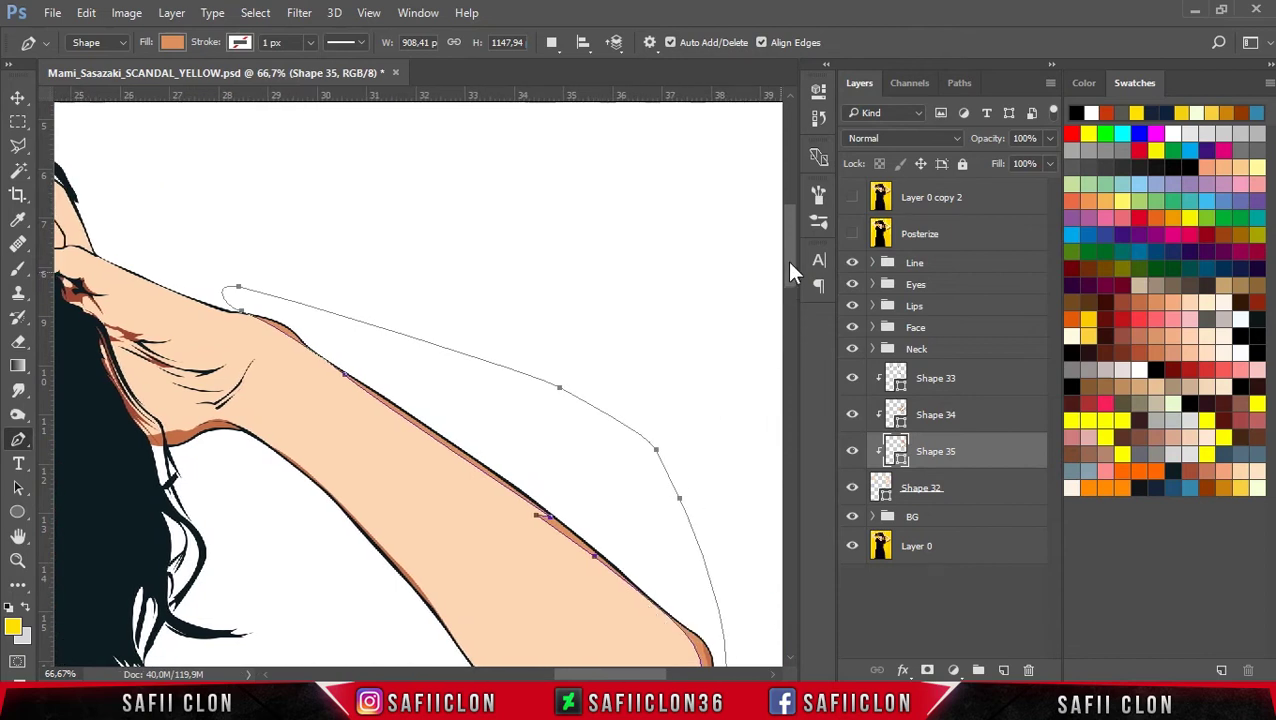
drag(790, 272, 791, 303)
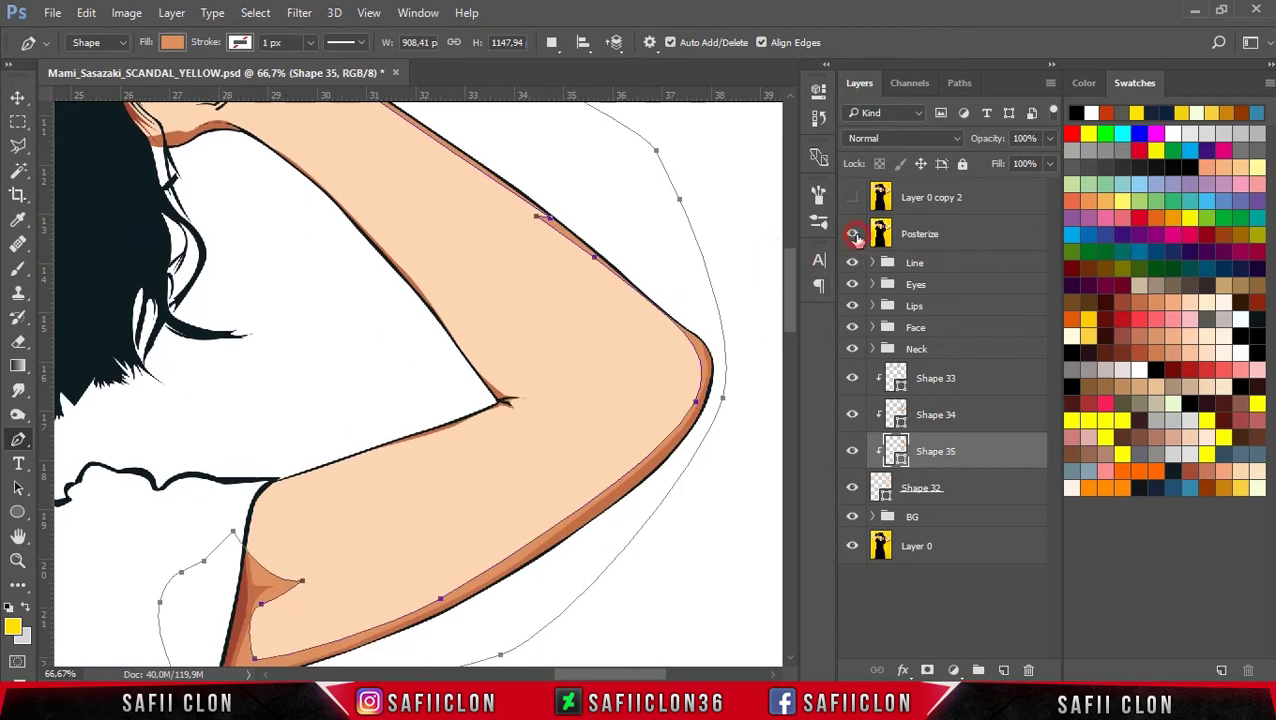
Step: Over the posterized photo, trace a combined shadow along the inner arm to the elbow
click(853, 234)
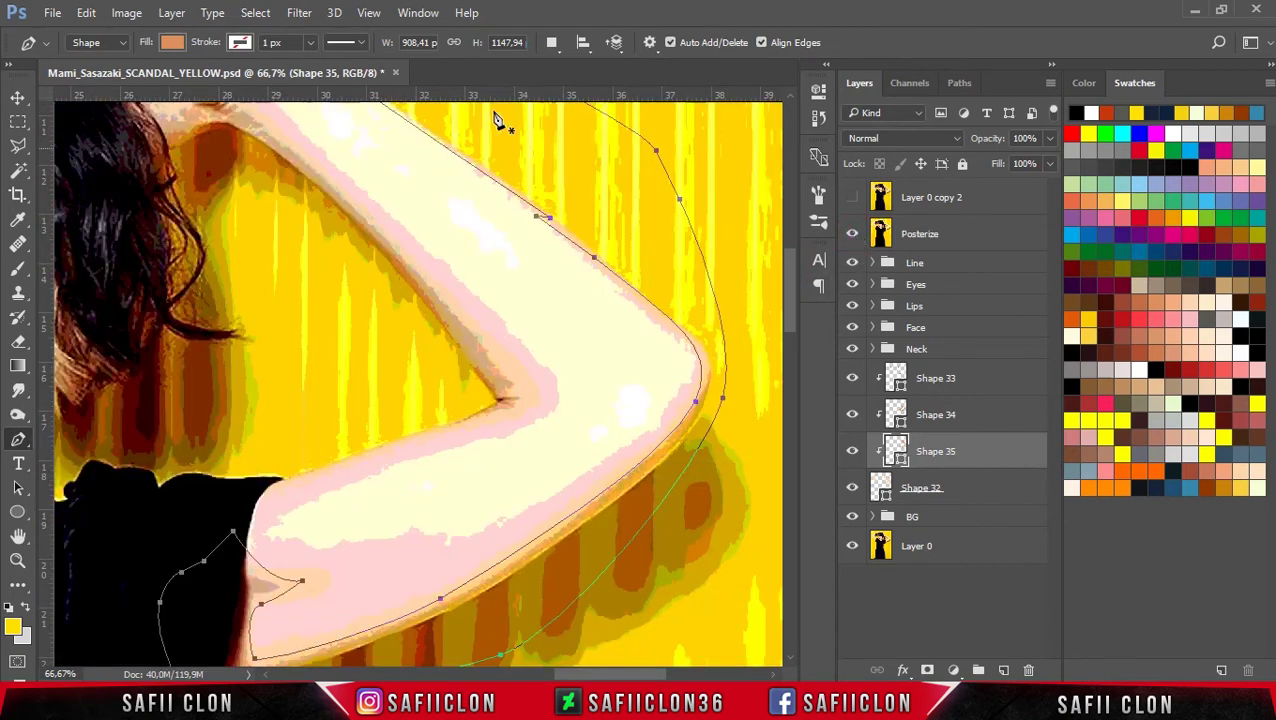
click(551, 43)
click(578, 85)
click(246, 504)
drag(330, 469, 349, 467)
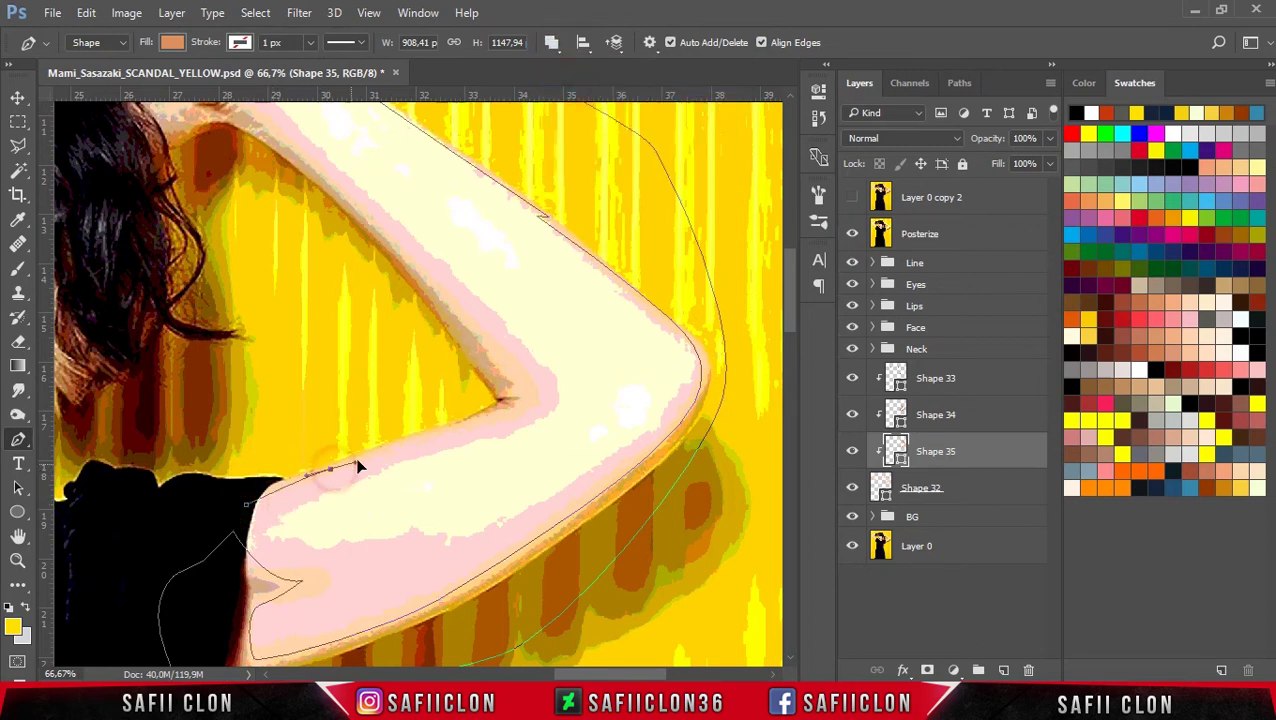
drag(477, 416, 492, 414)
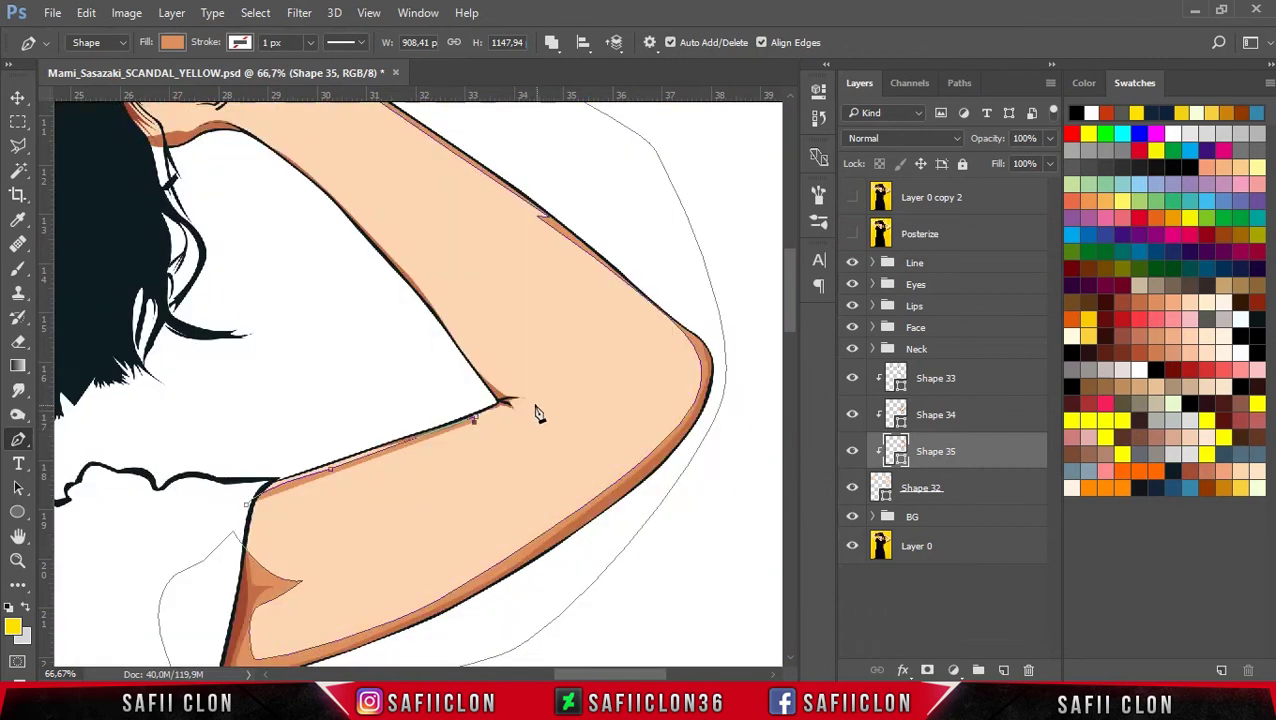
drag(506, 402, 568, 400)
Step: Extend the inner-arm shadow outline up the arm toward the armpit
click(849, 235)
drag(518, 362, 491, 336)
drag(374, 219, 348, 192)
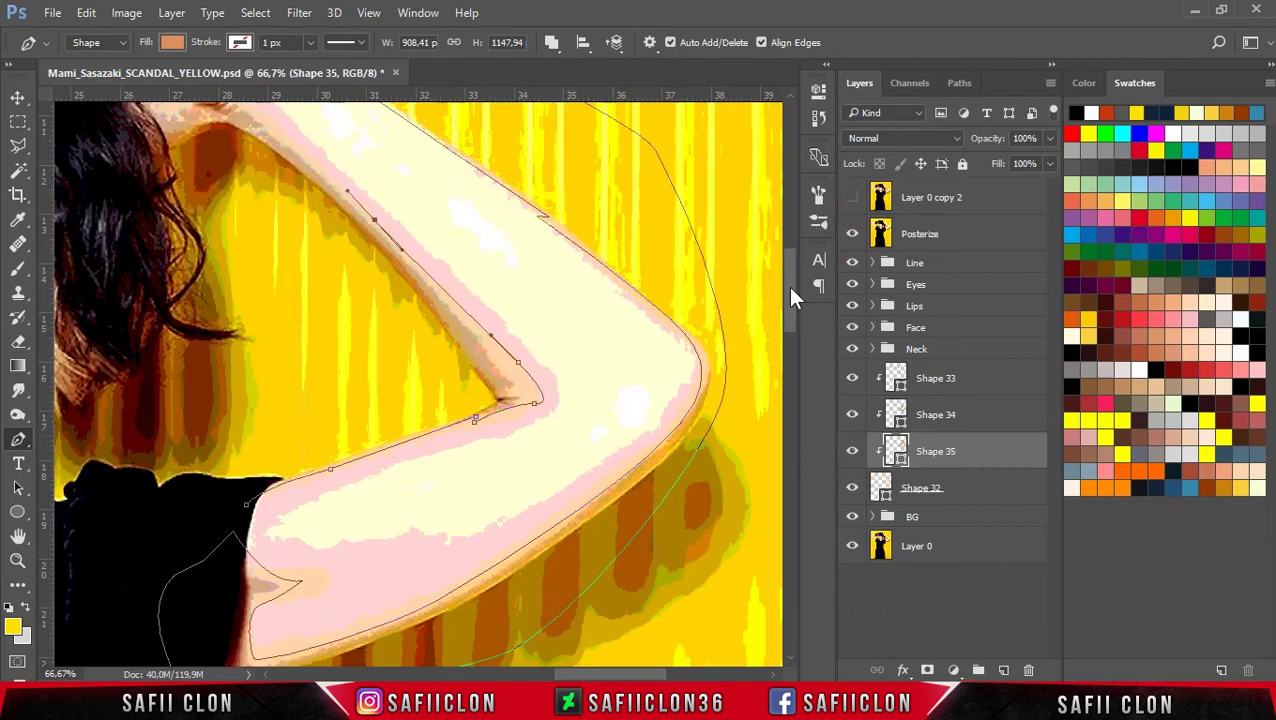
drag(790, 292, 790, 262)
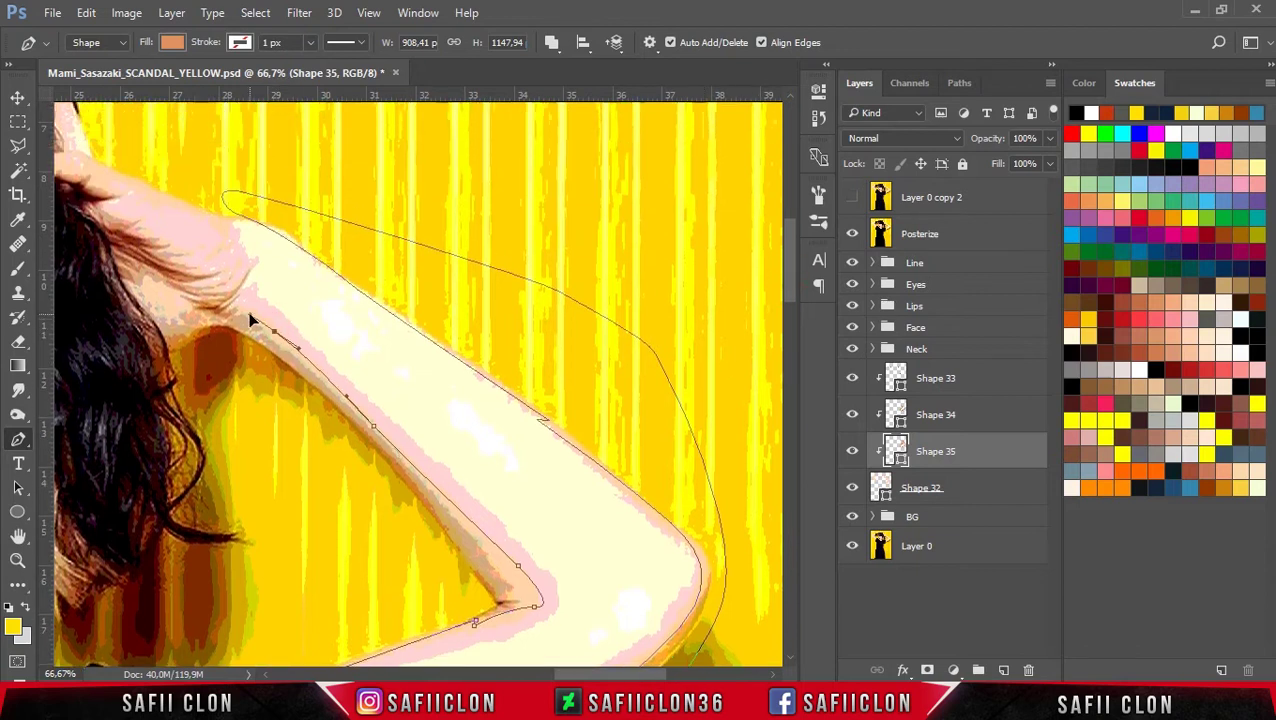
key(ctrl+plus)
key(ctrl+plus)
mouse_move(545, 468)
mouse_down()
mouse_move(538, 481)
mouse_move(565, 446)
mouse_up()
Step: Trace a jagged zigzag hair-strand edge up the armpit to a curved strand tip
click(592, 346)
drag(446, 401, 336, 376)
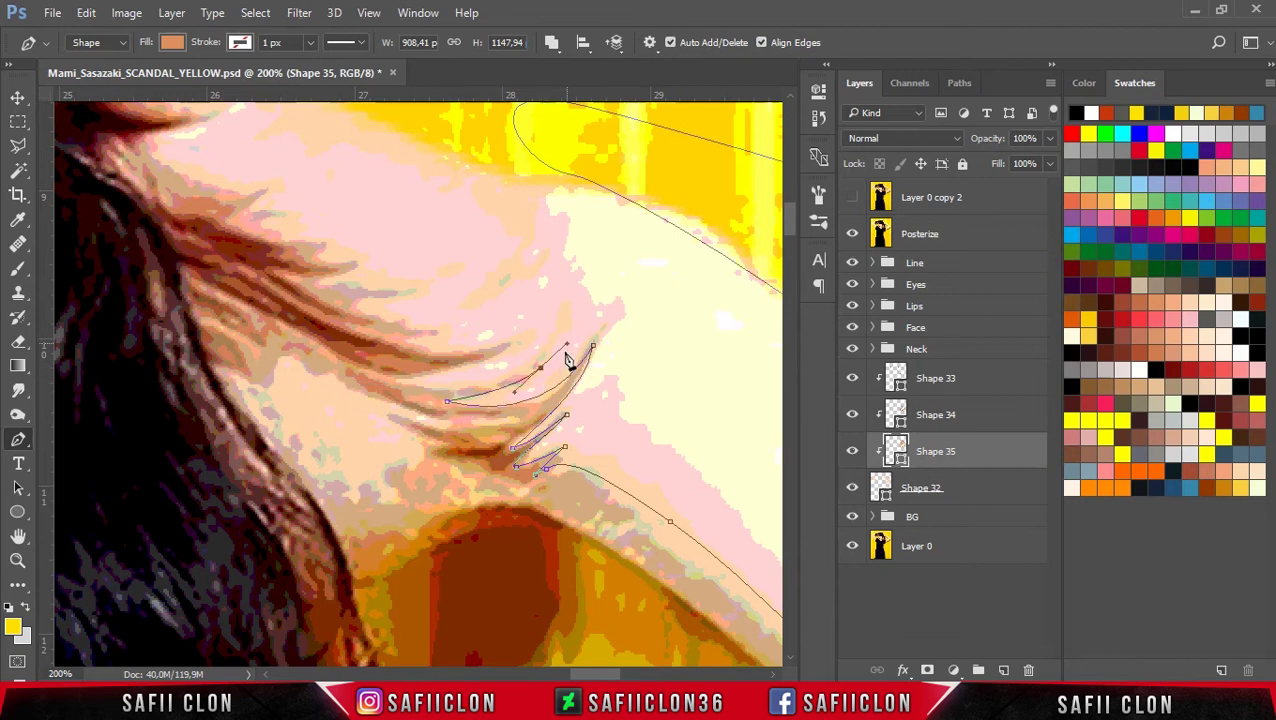
drag(396, 382, 540, 367)
click(512, 346)
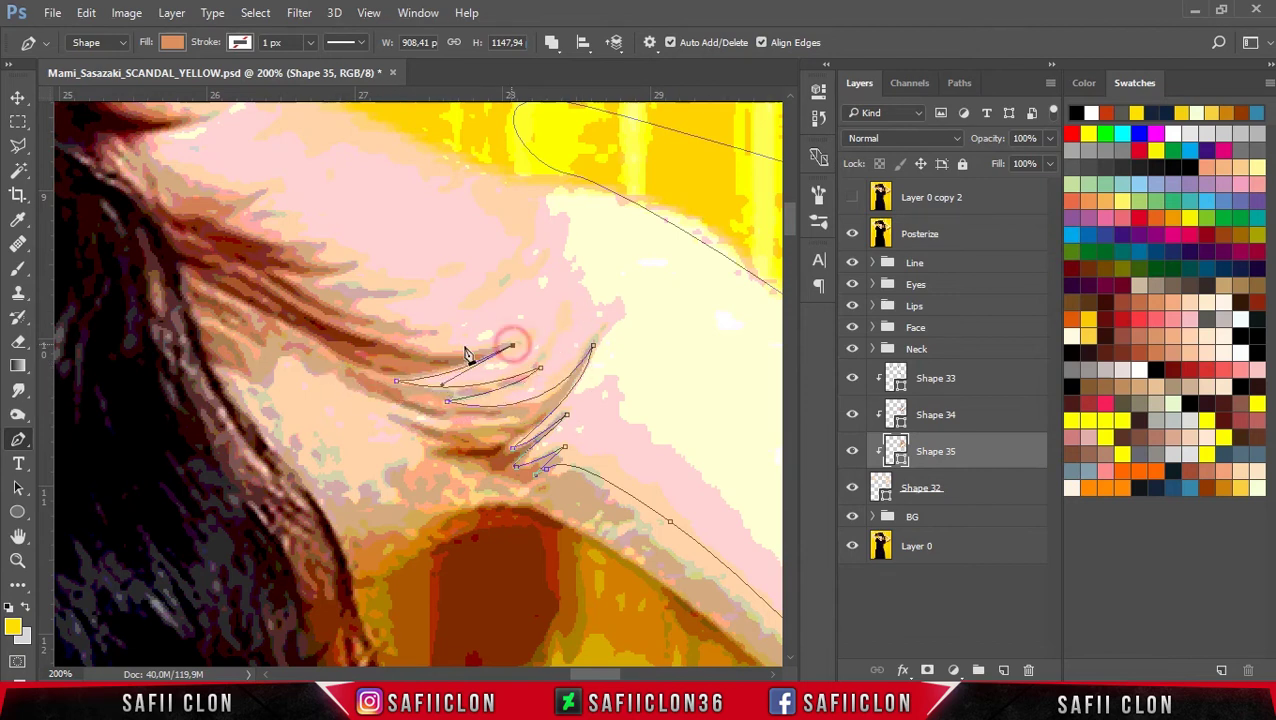
drag(440, 334, 363, 318)
click(351, 305)
click(415, 293)
click(321, 281)
click(355, 264)
click(315, 257)
click(328, 249)
click(259, 232)
click(280, 220)
click(244, 213)
drag(272, 196, 286, 198)
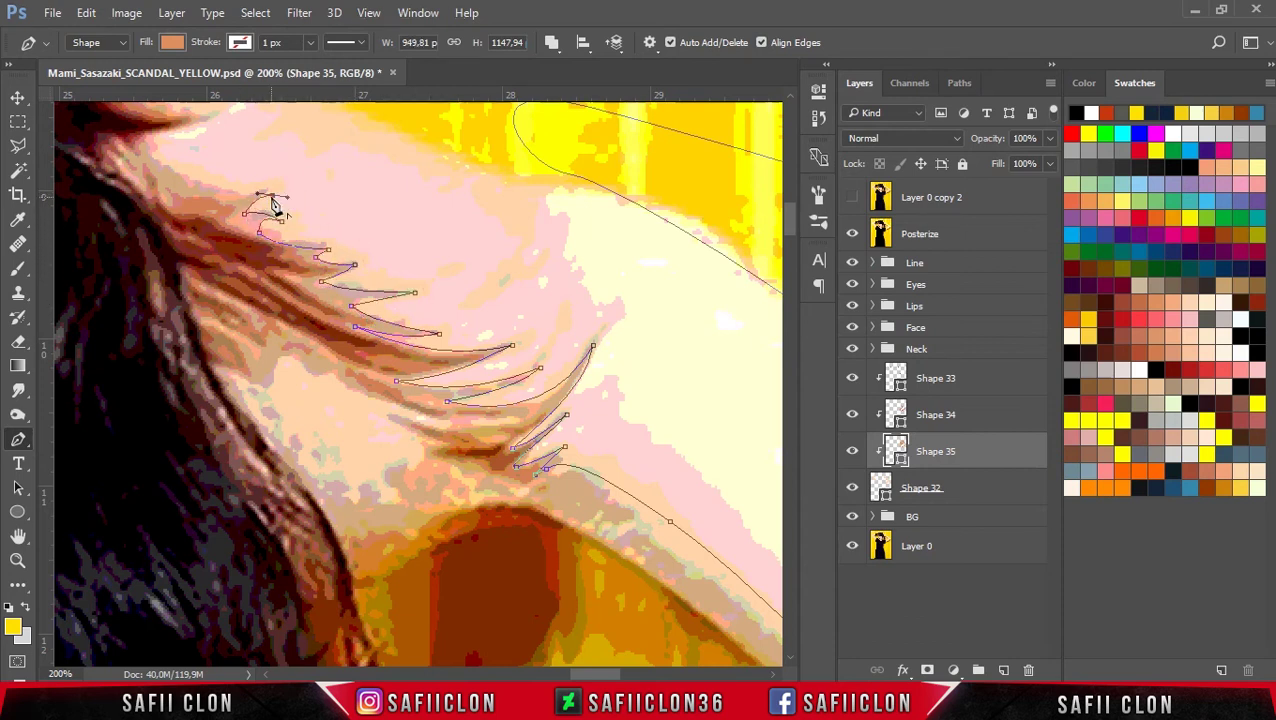
Step: Add more curved strand tips toward the upper left, comparing against the posterized photo
scroll(610, 677, left, 3)
scroll(400, 355, up, 3)
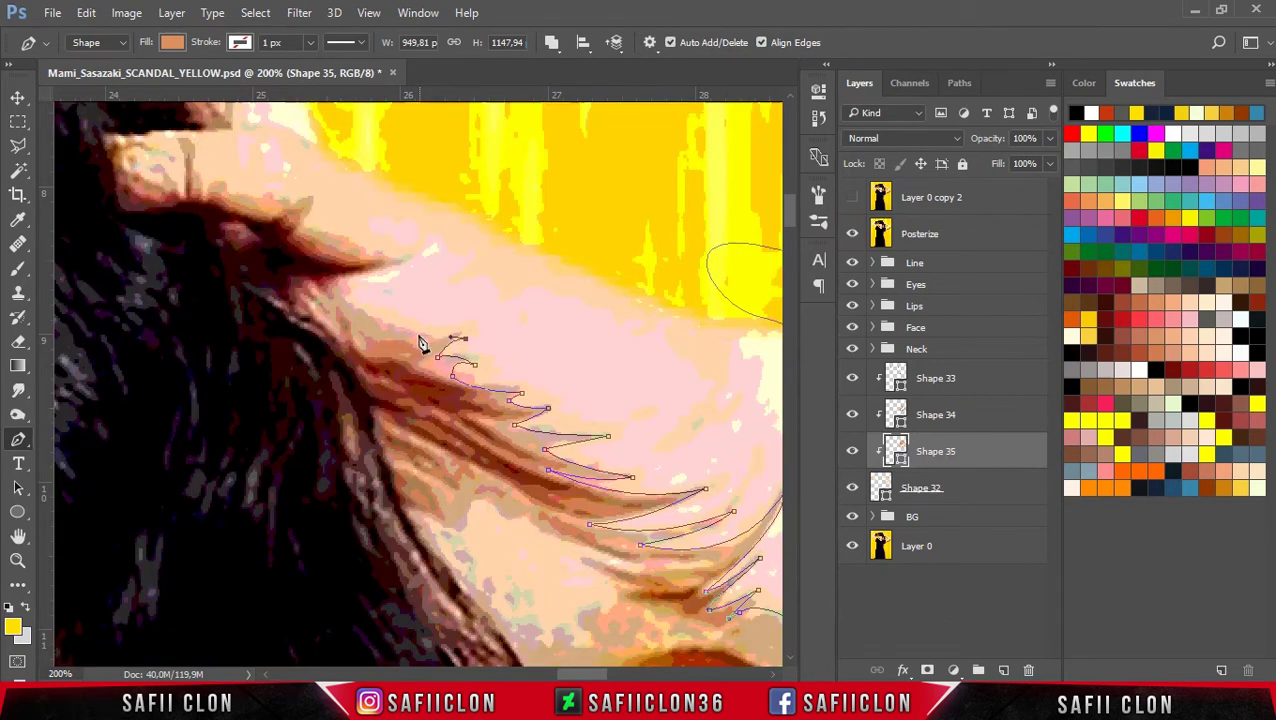
drag(363, 325, 370, 357)
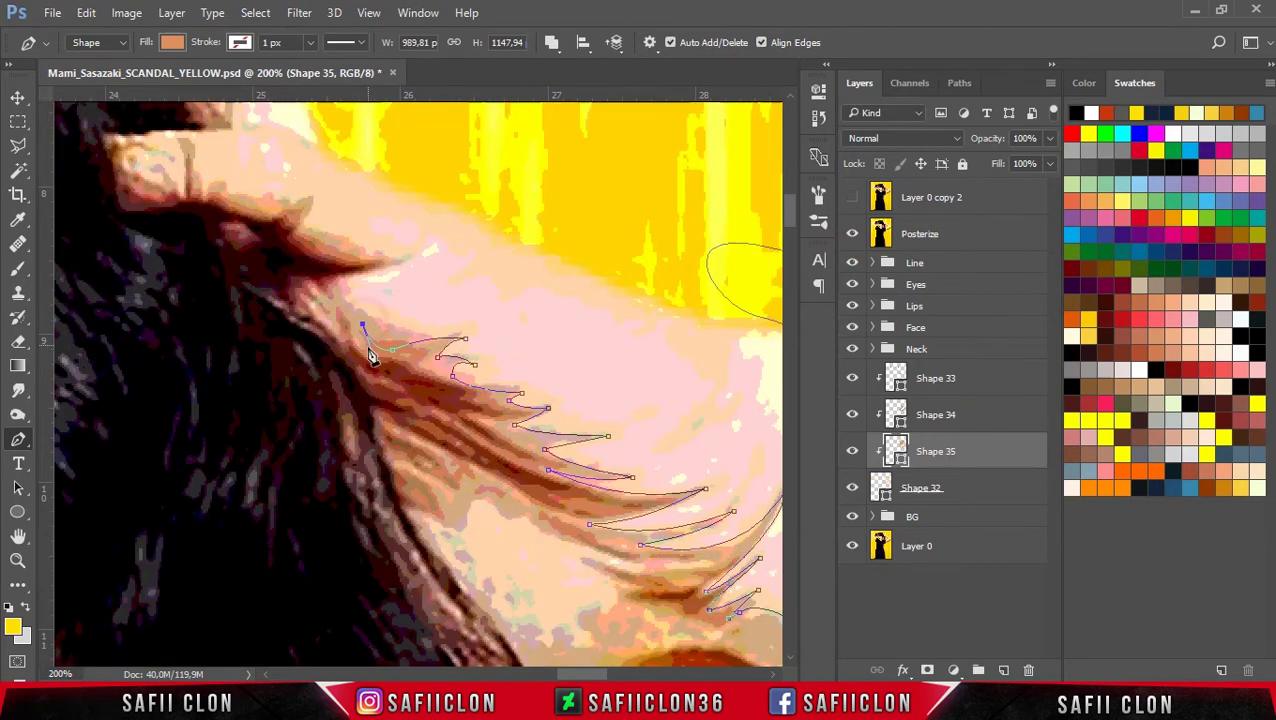
mouse_move(353, 305)
mouse_down()
mouse_move(358, 262)
mouse_move(375, 263)
mouse_up()
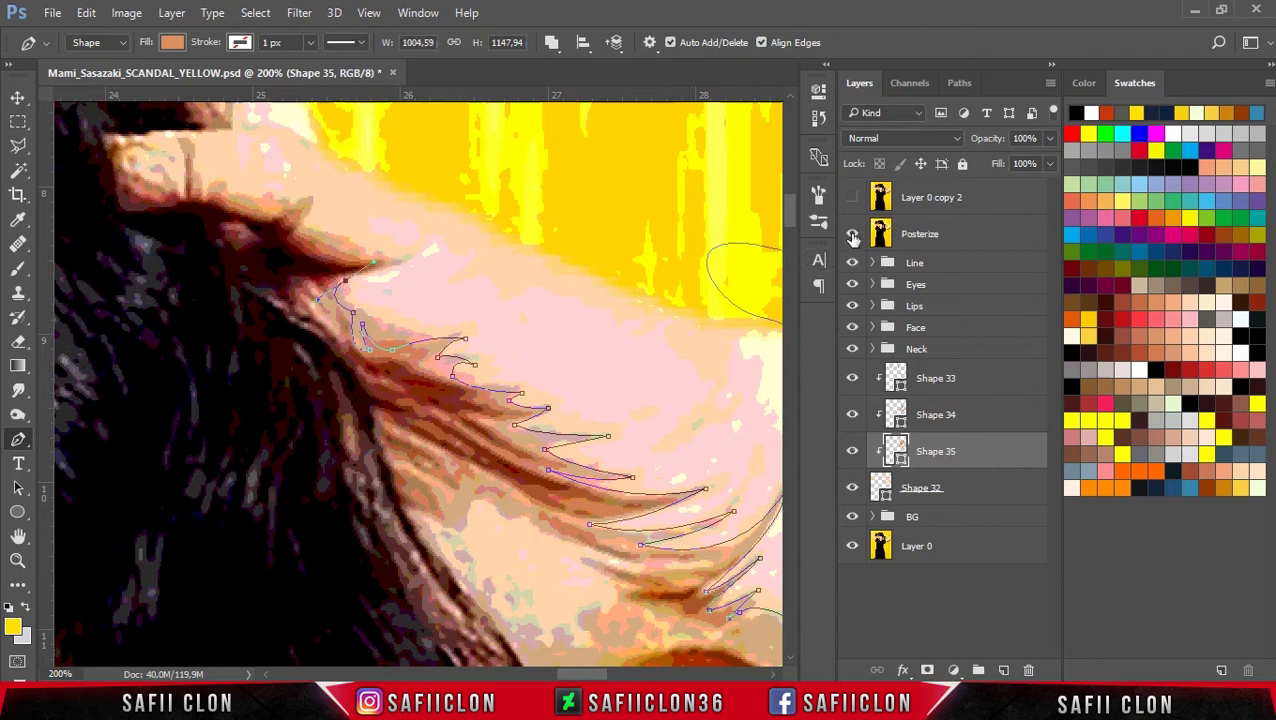
click(852, 237)
key(ctrl+z)
key(ctrl+z)
click(323, 321)
click(313, 298)
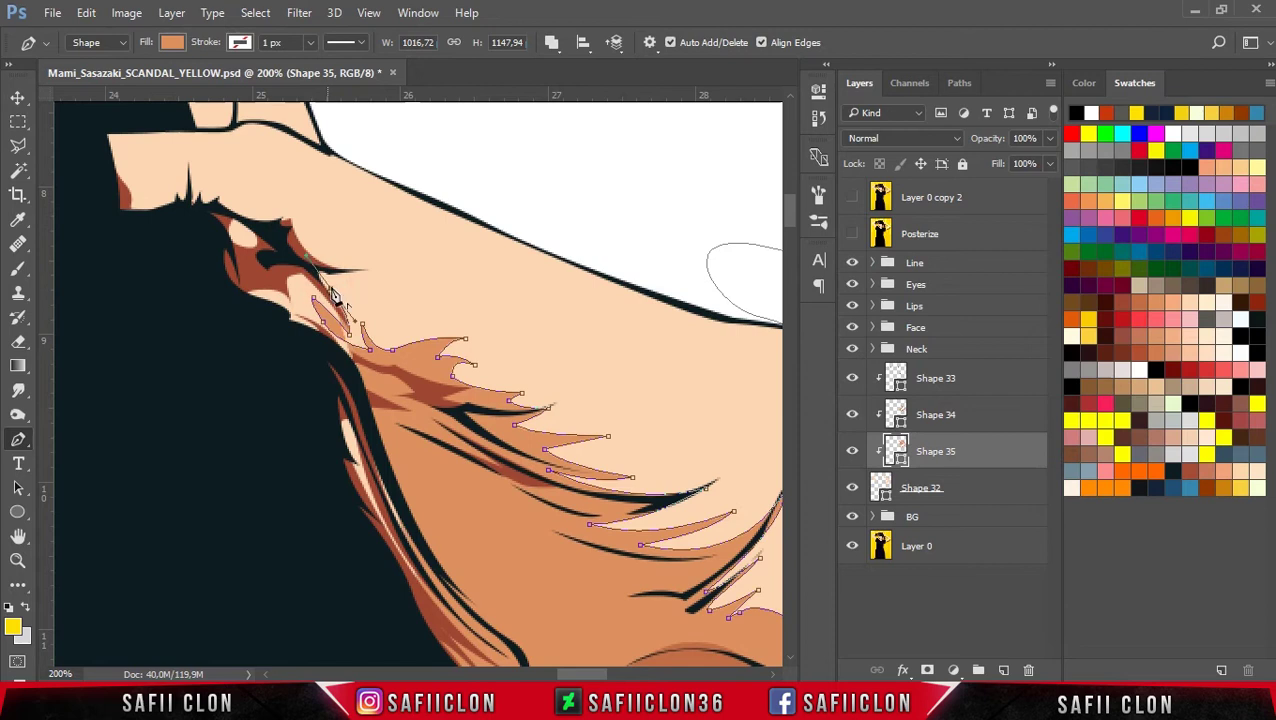
click(852, 233)
drag(385, 263, 405, 250)
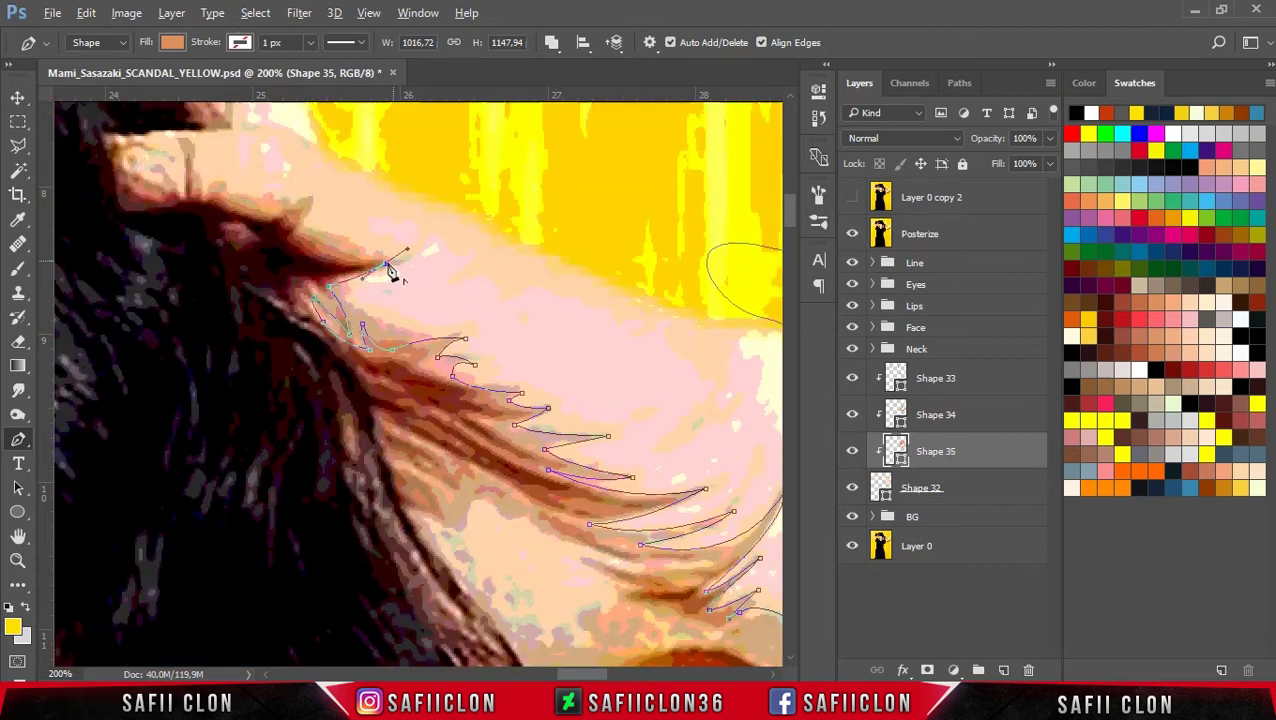
click(852, 233)
click(852, 233)
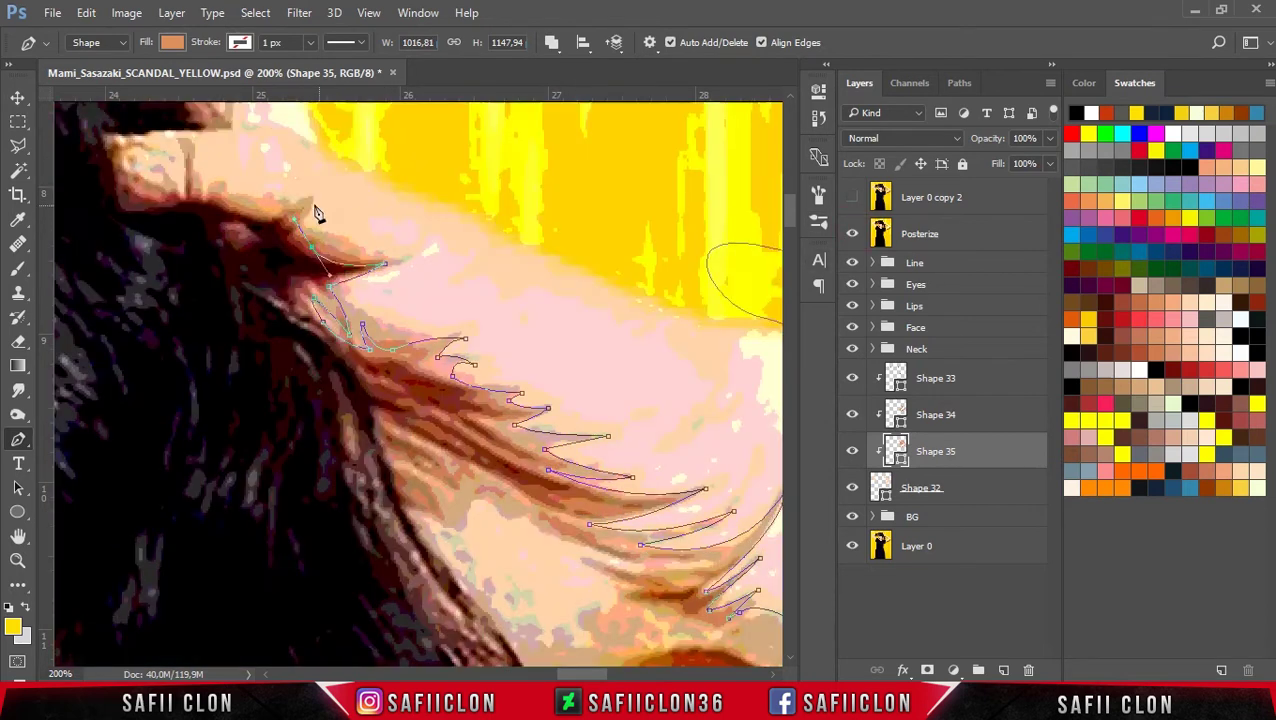
key(ctrl+comma)
key(ctrl+comma)
key(ctrl+comma)
Step: Curve the outline up into the hair, then run it back down along the arm
click(226, 184)
click(203, 181)
drag(189, 158, 190, 100)
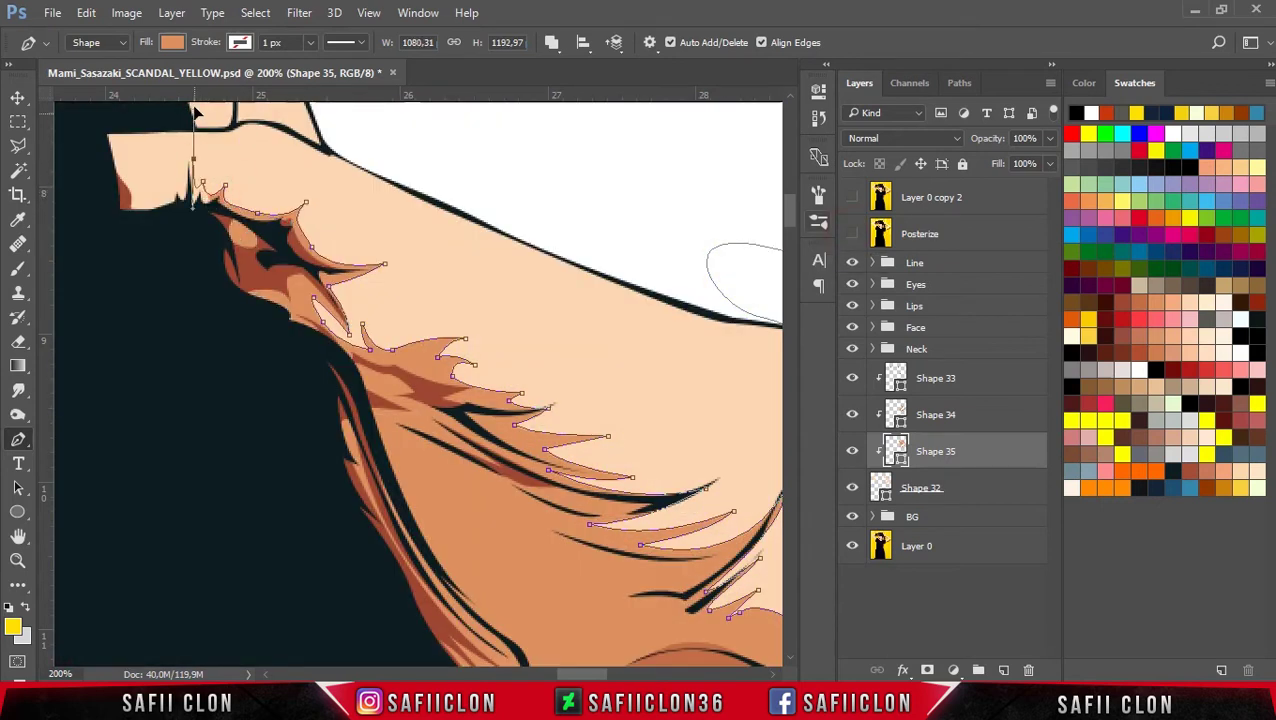
drag(134, 188, 106, 165)
key(ctrl+minus)
key(ctrl+minus)
key(ctrl+minus)
key(ctrl+minus)
key(ctrl+minus)
drag(502, 466, 506, 476)
click(486, 497)
click(480, 520)
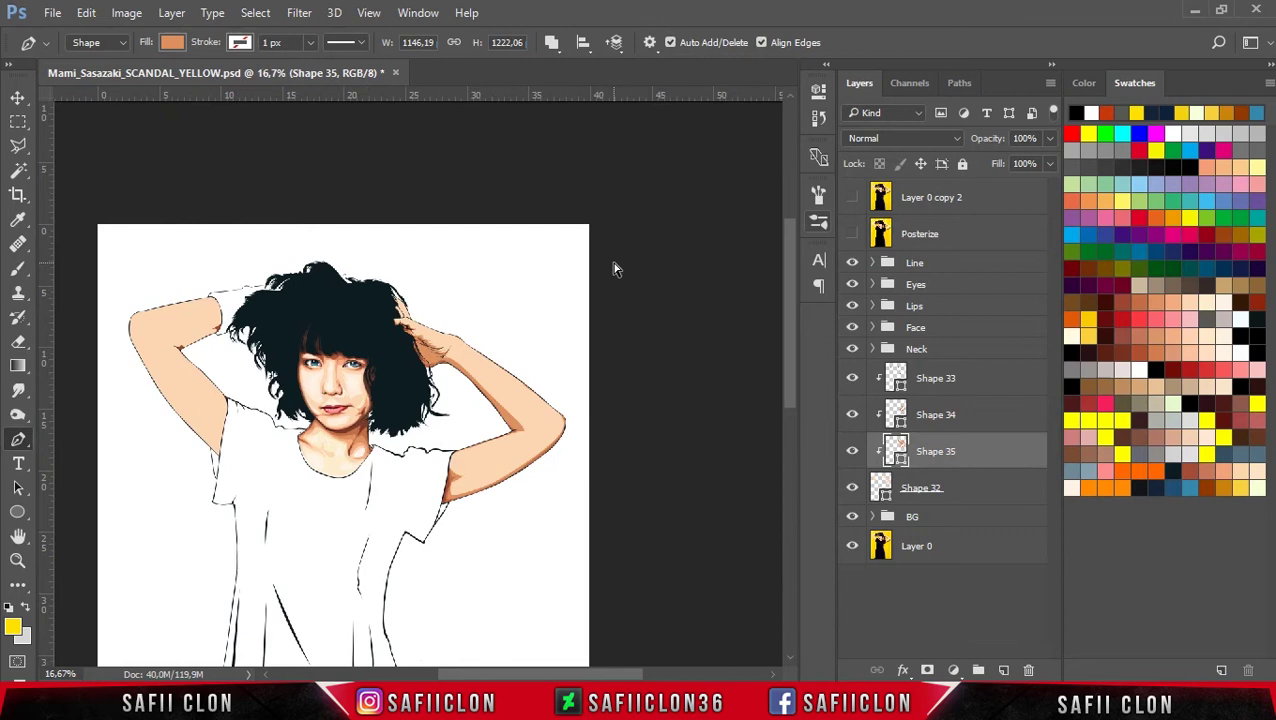
Step: Trace and close a shading shape down the hand from the fingers
key(ctrl+plus)
key(ctrl+plus)
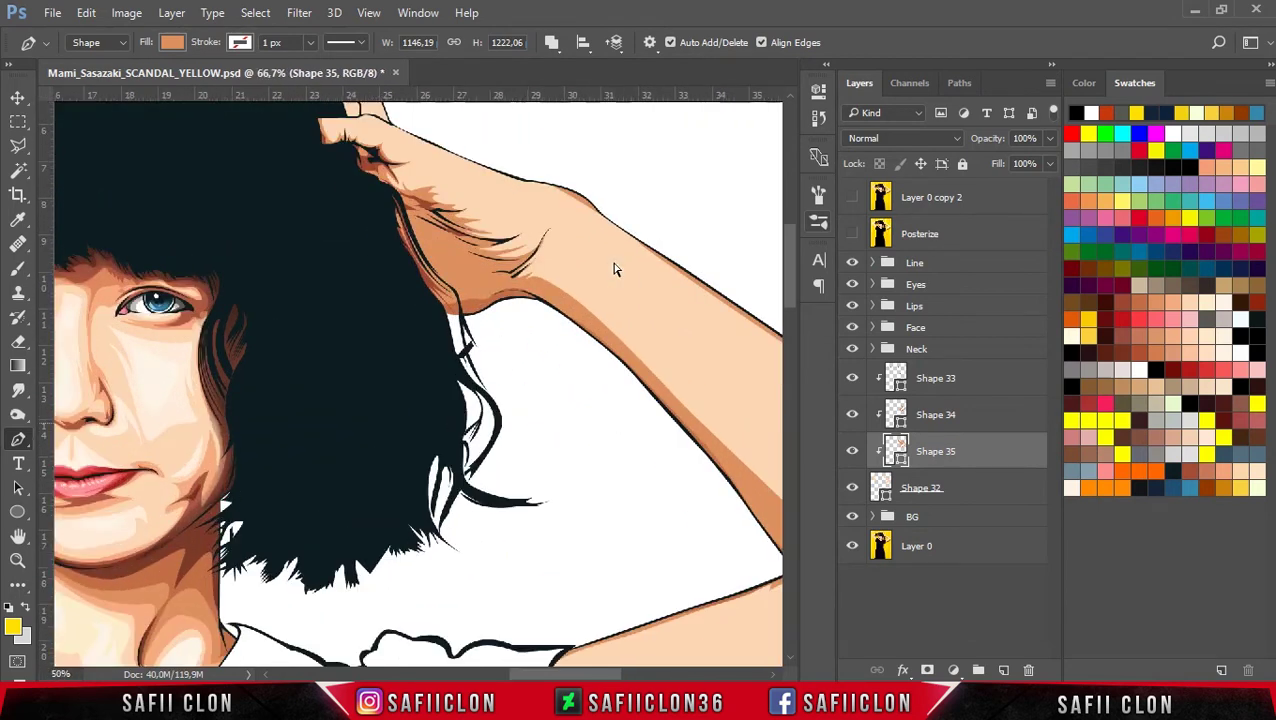
drag(787, 291, 788, 260)
click(318, 346)
drag(364, 411, 361, 431)
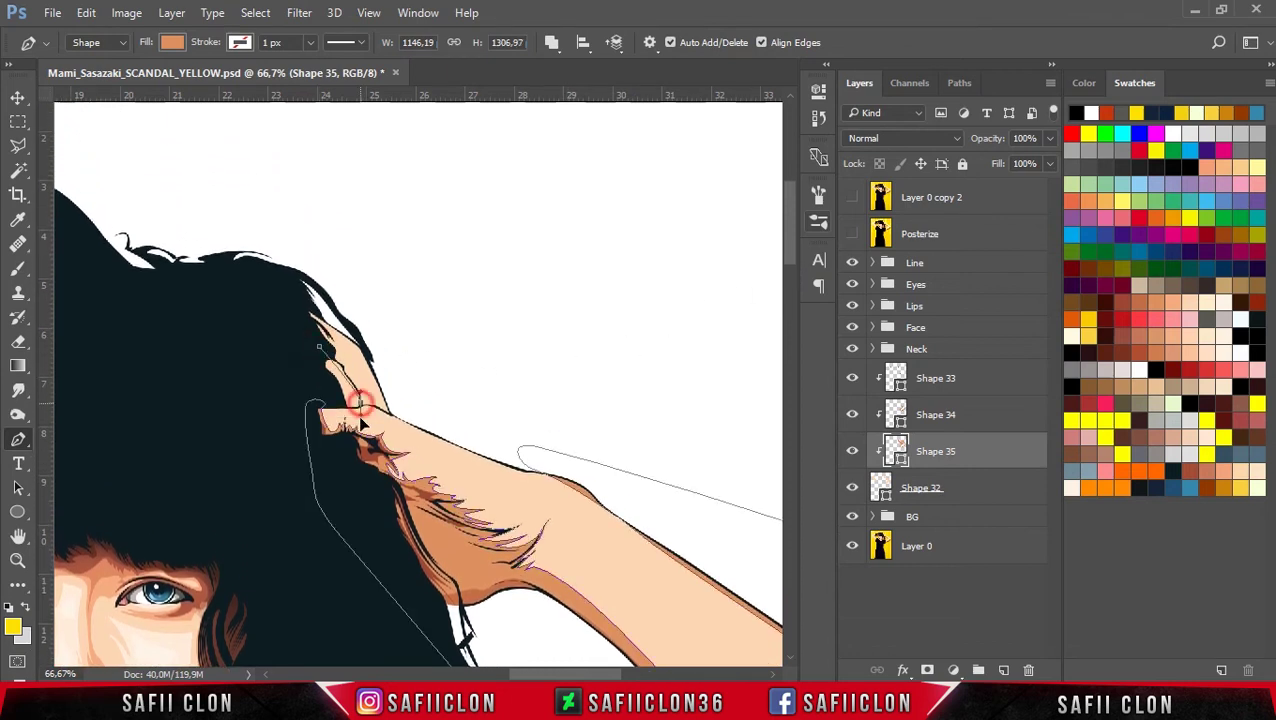
click(336, 400)
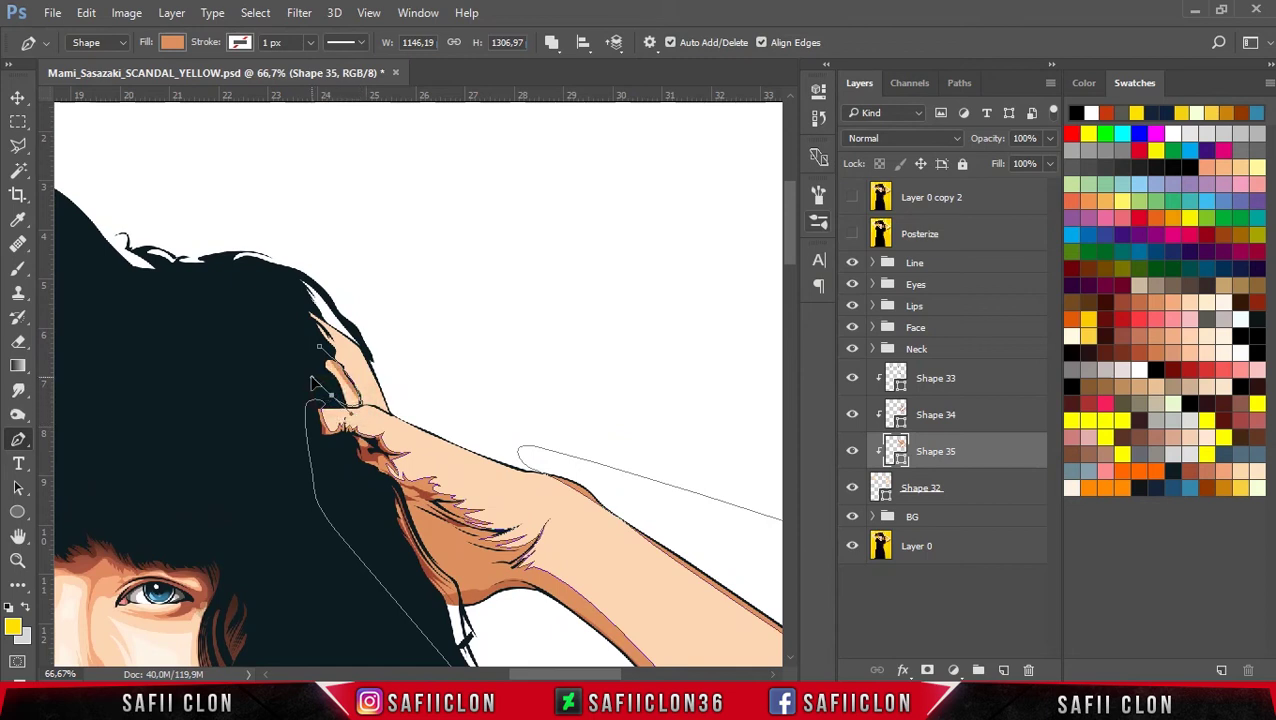
click(310, 320)
key(ctrl+z)
click(304, 324)
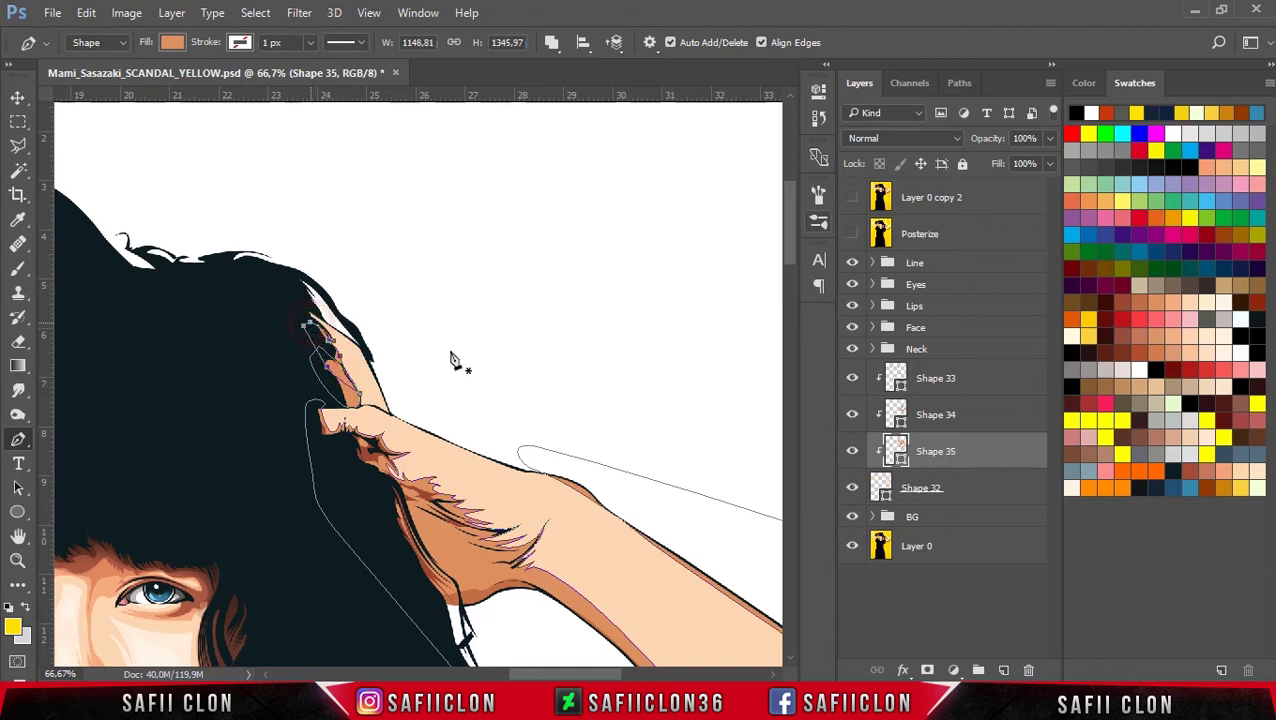
Step: Trace and close a sharp-cornered wrist shading path, then check it without the photo
click(853, 235)
click(508, 452)
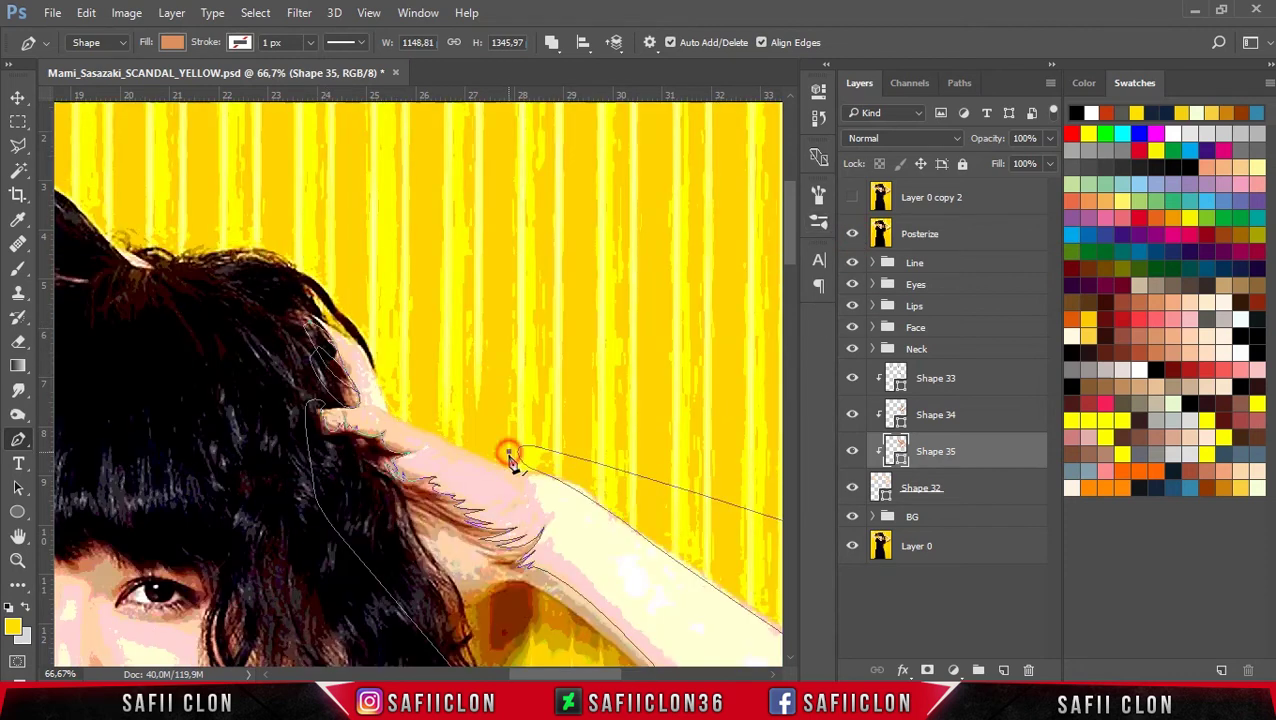
drag(510, 511, 491, 538)
alt+click(510, 512)
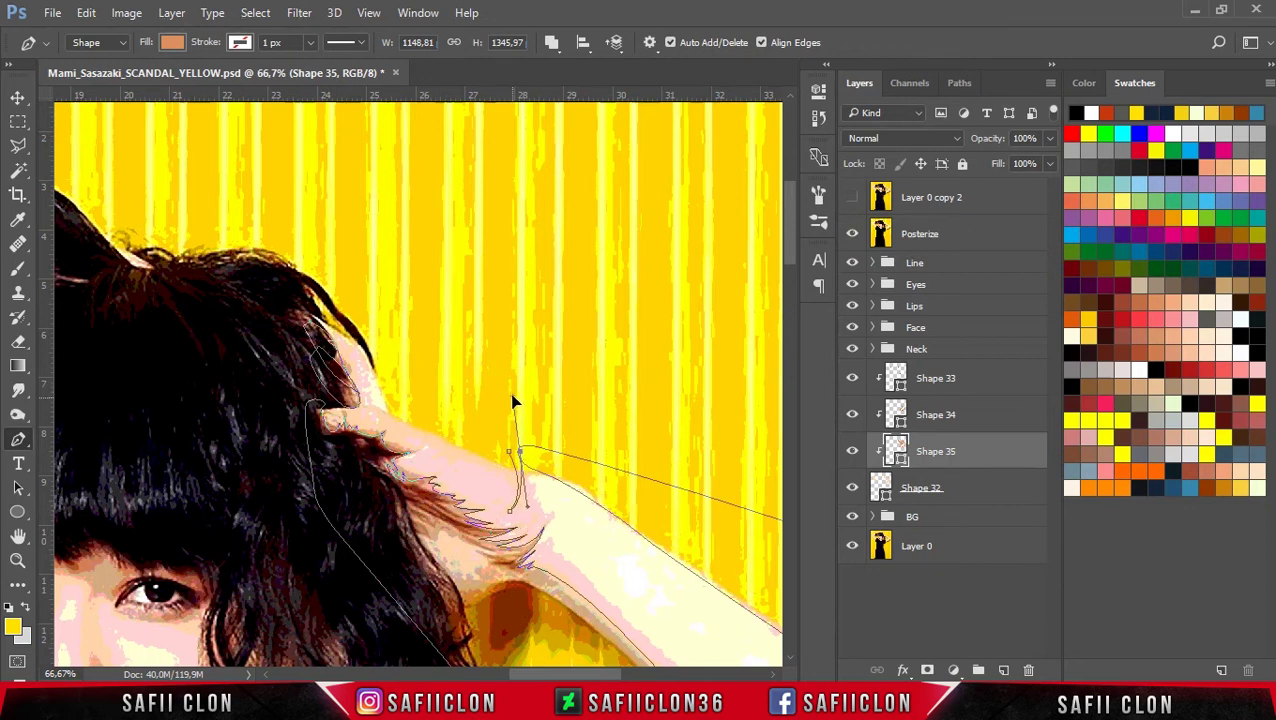
click(520, 455)
key(ctrl+plus)
key(ctrl+plus)
key(ctrl+minus)
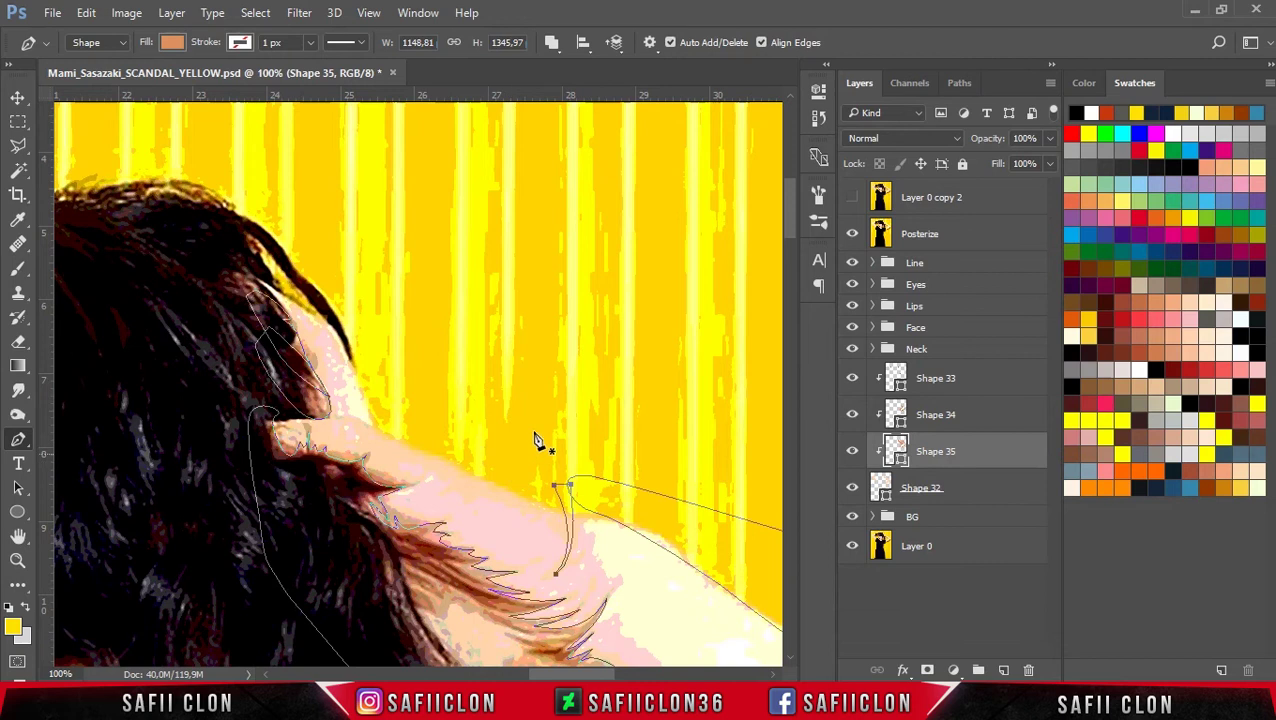
scroll(786, 236, down, 5)
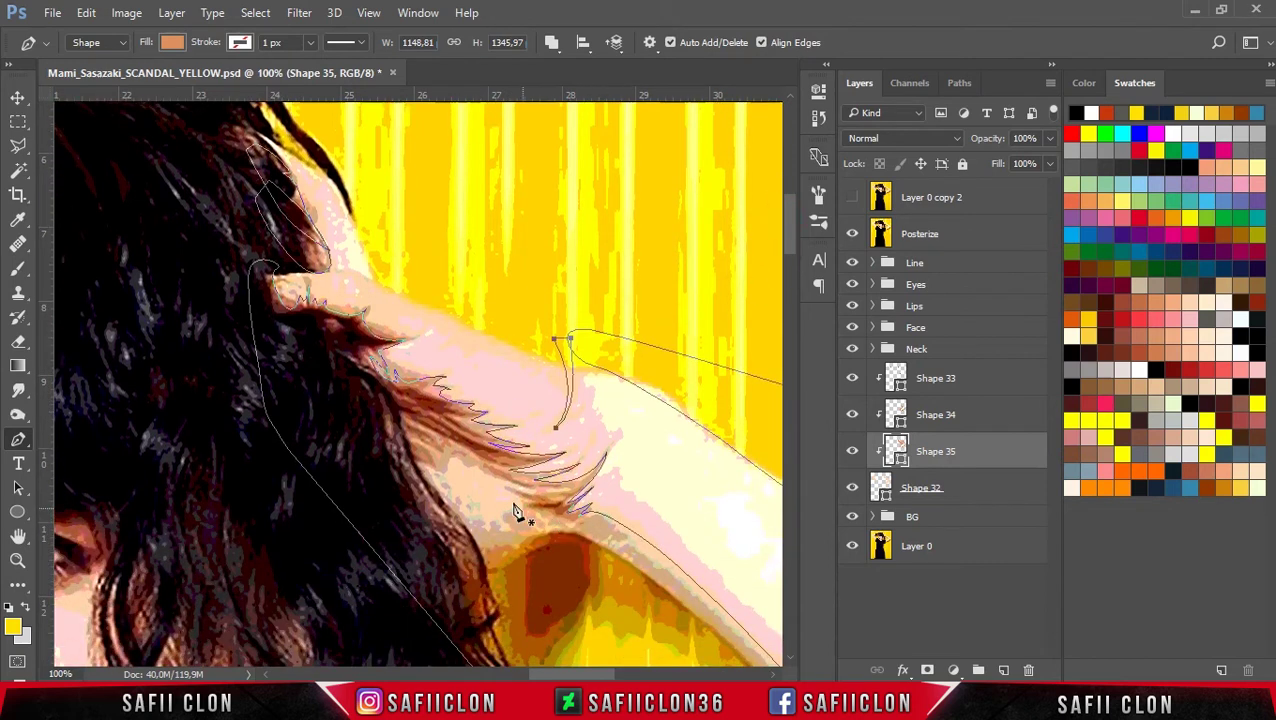
scroll(789, 235, down, 1)
scroll(789, 240, down, 5)
scroll(790, 245, up, 2)
click(852, 233)
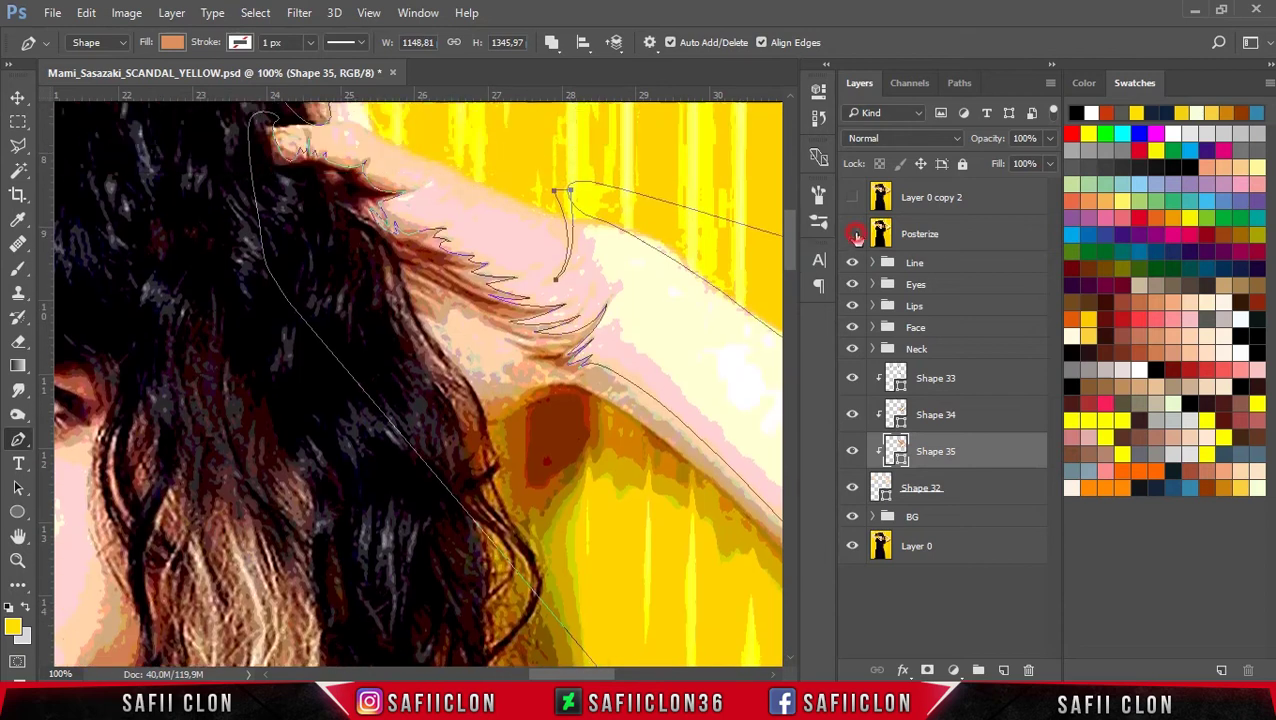
key(Return)
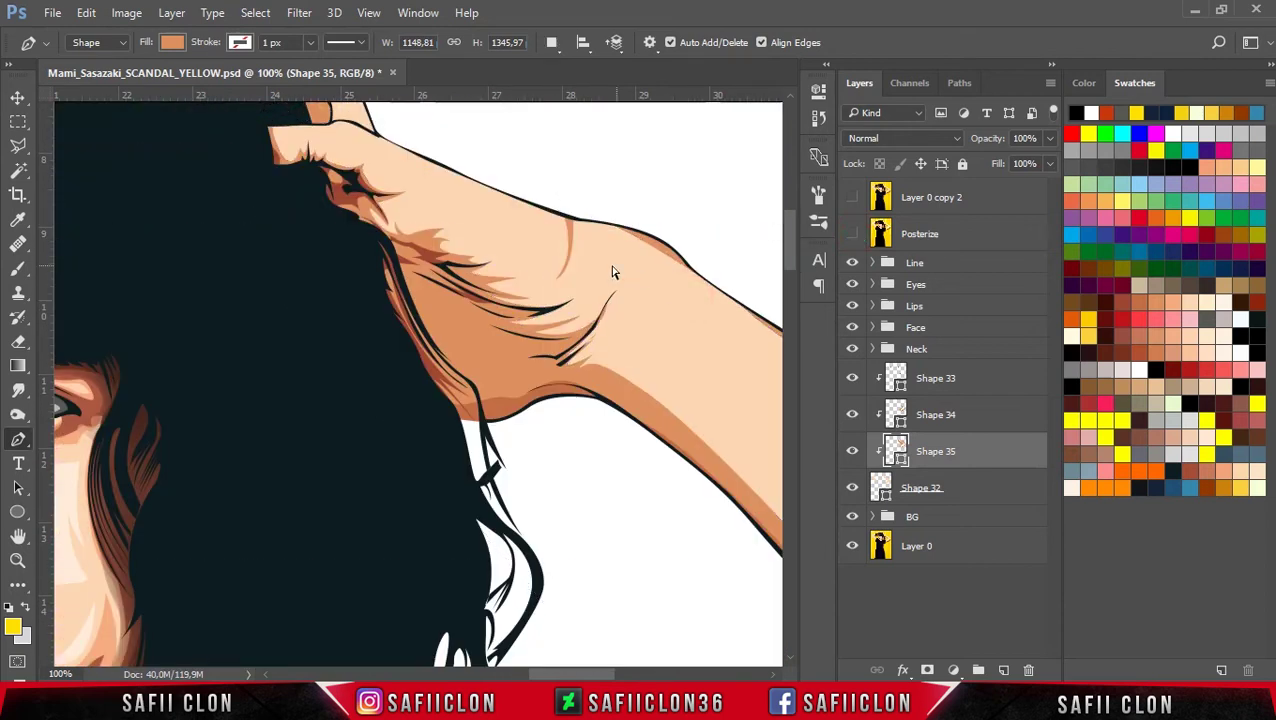
Step: Start a new wrist path set to Subtract Front Shape
click(571, 240)
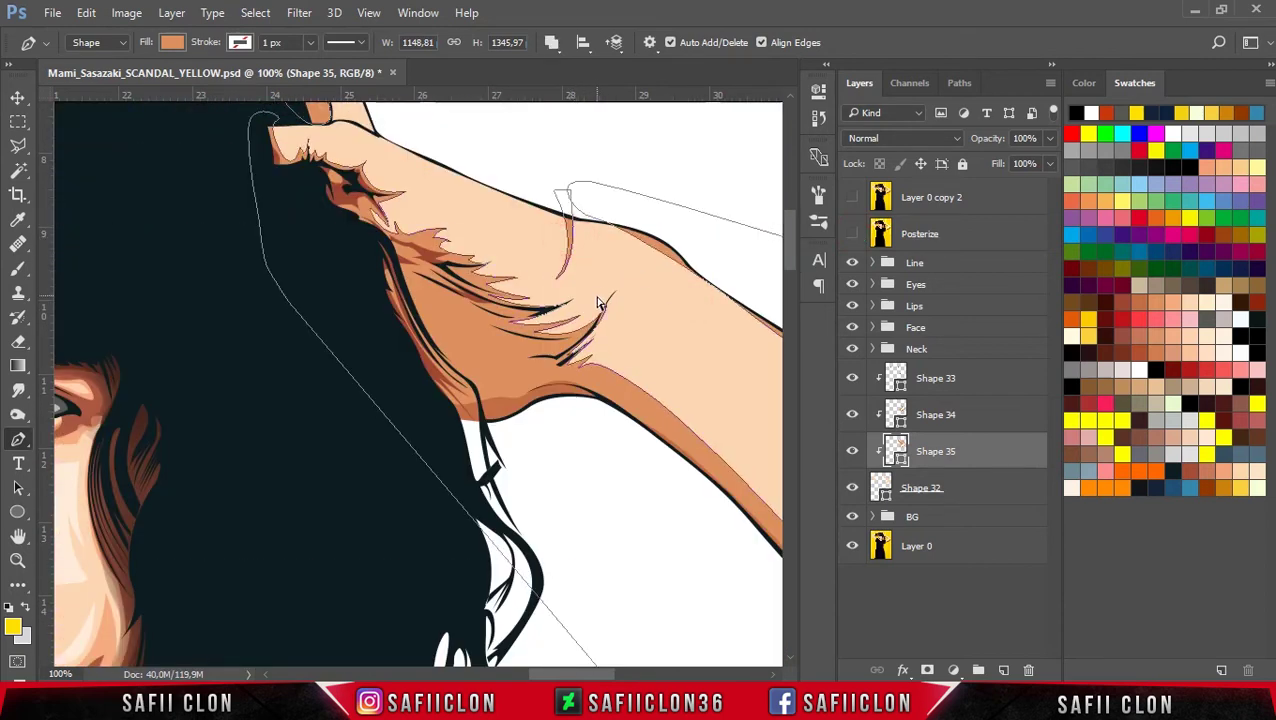
click(550, 44)
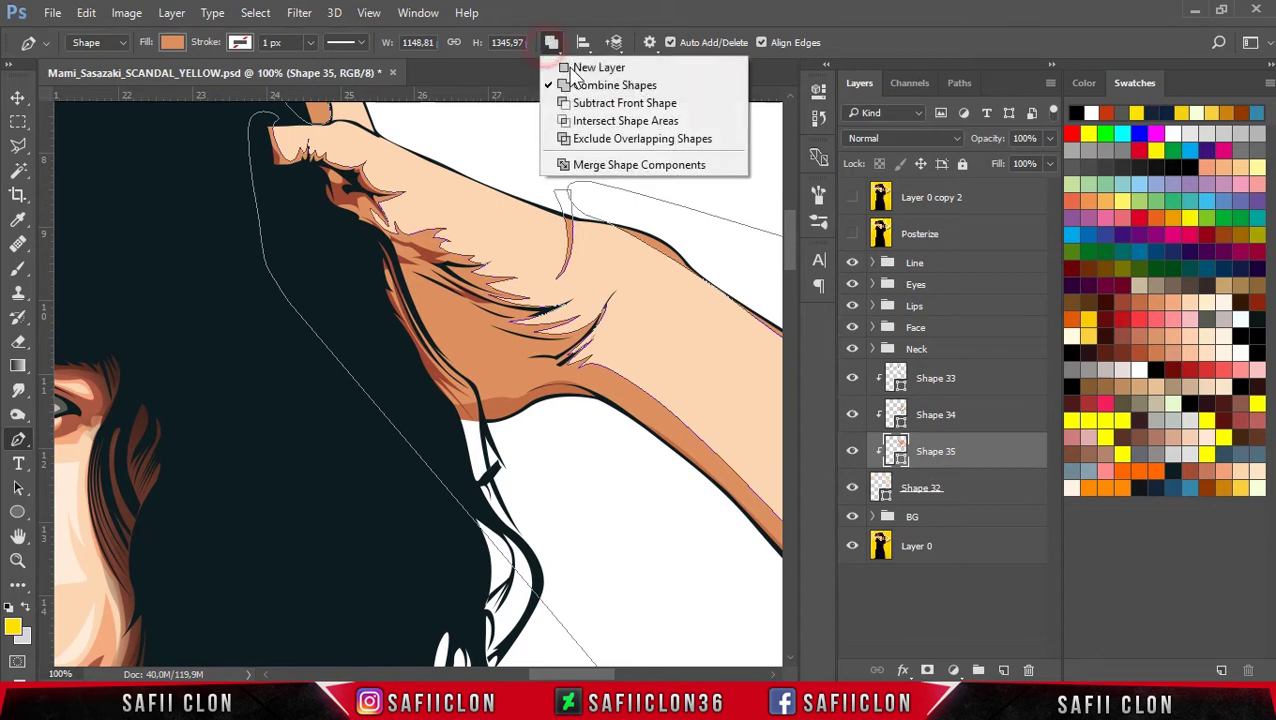
click(606, 104)
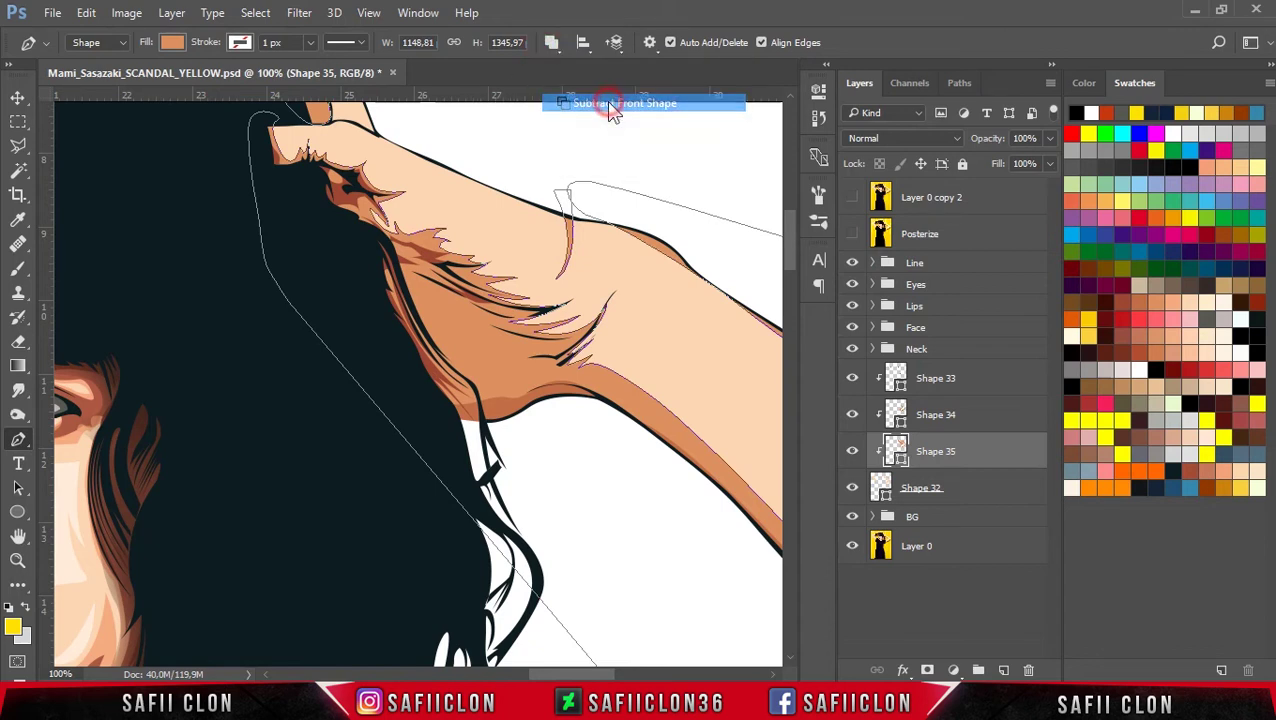
click(852, 235)
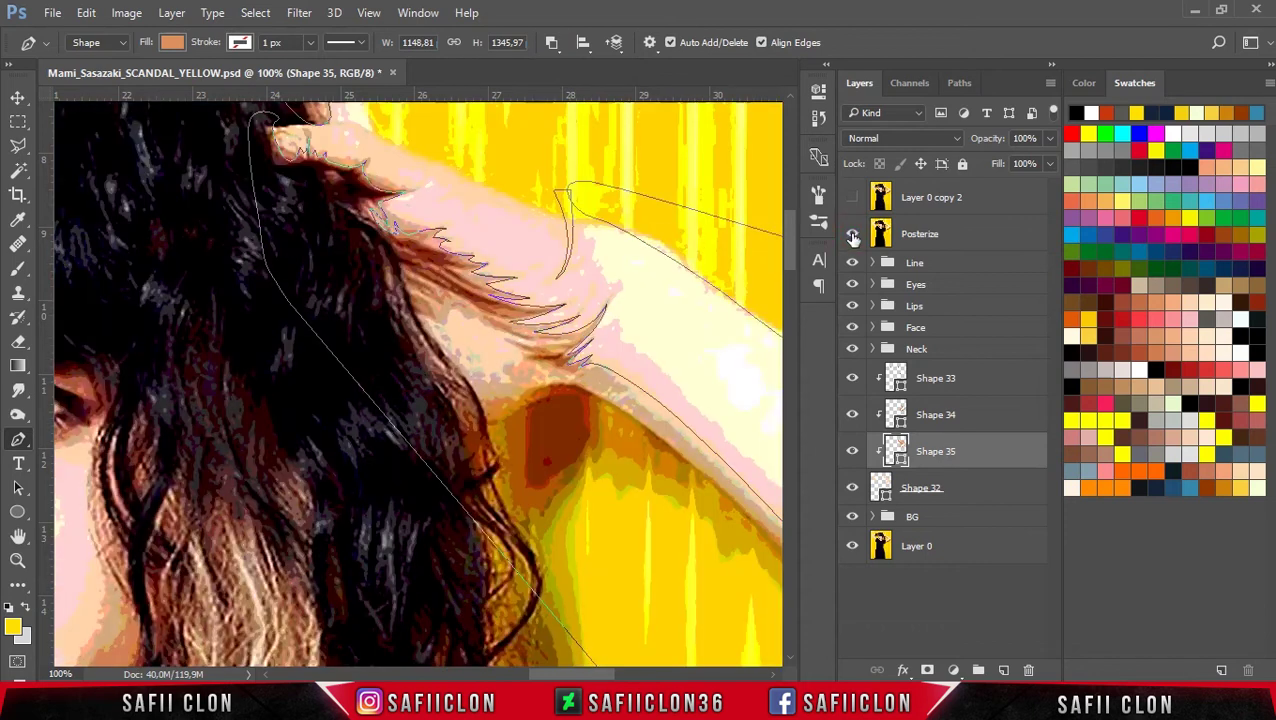
Step: Draw the cutting path along the hair edge and preview the trimmed shading
drag(428, 322, 445, 312)
click(447, 328)
mouse_move(483, 321)
mouse_down()
mouse_move(500, 340)
mouse_move(530, 340)
mouse_up()
click(526, 358)
drag(502, 368, 510, 381)
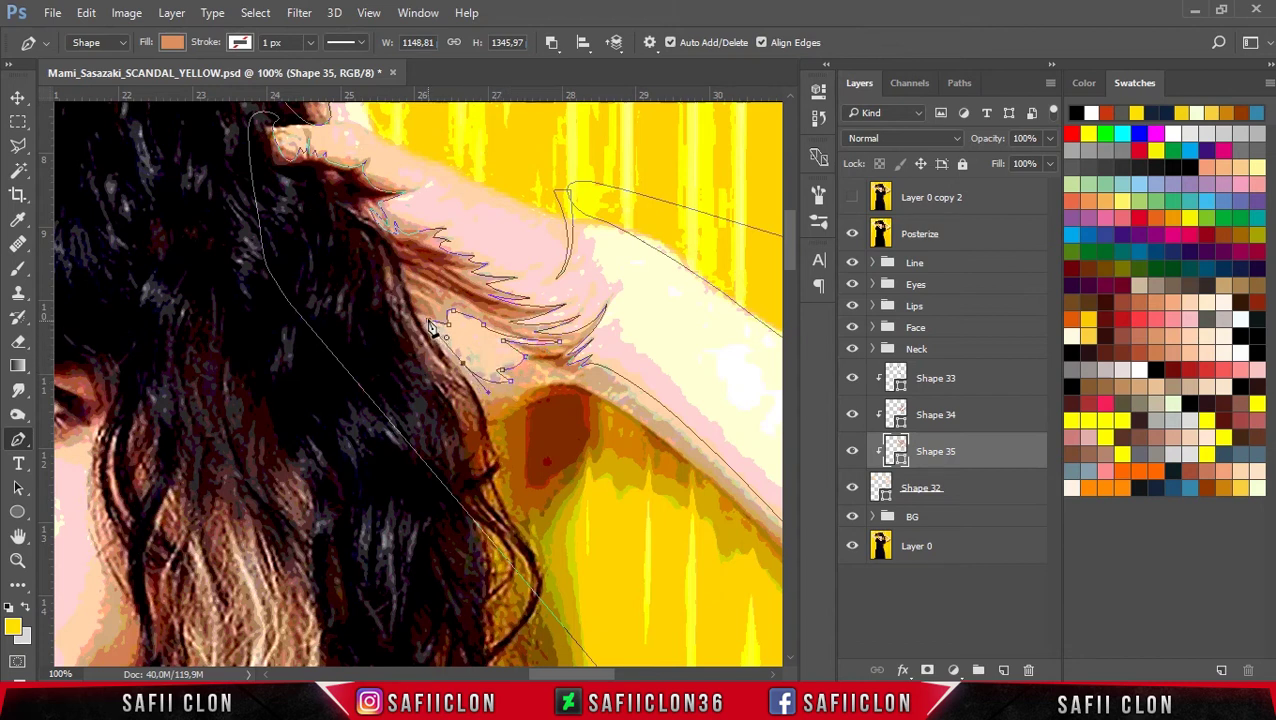
click(852, 233)
scroll(705, 212, down, 2)
scroll(705, 212, down, 2)
scroll(705, 212, down, 2)
scroll(705, 212, up, 4)
scroll(795, 340, up, 3)
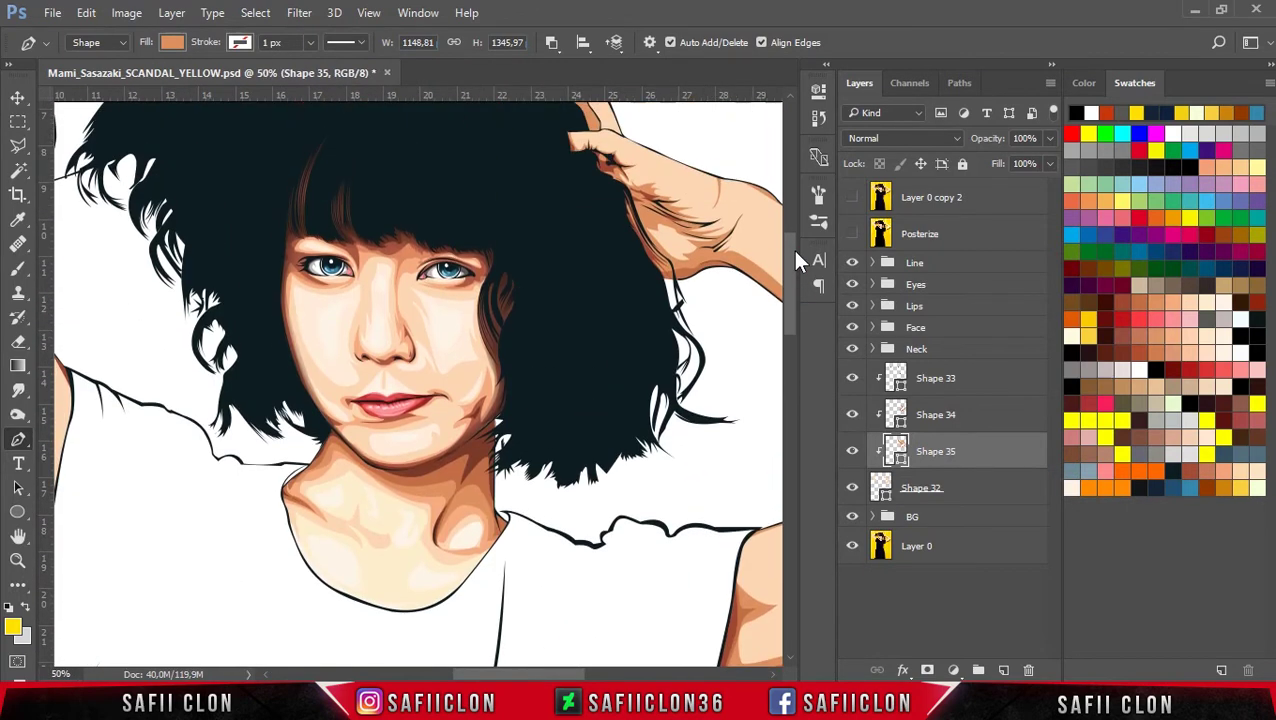
Step: Select the Shape 33 layer and compare it against the posterized photo
drag(551, 677, 636, 670)
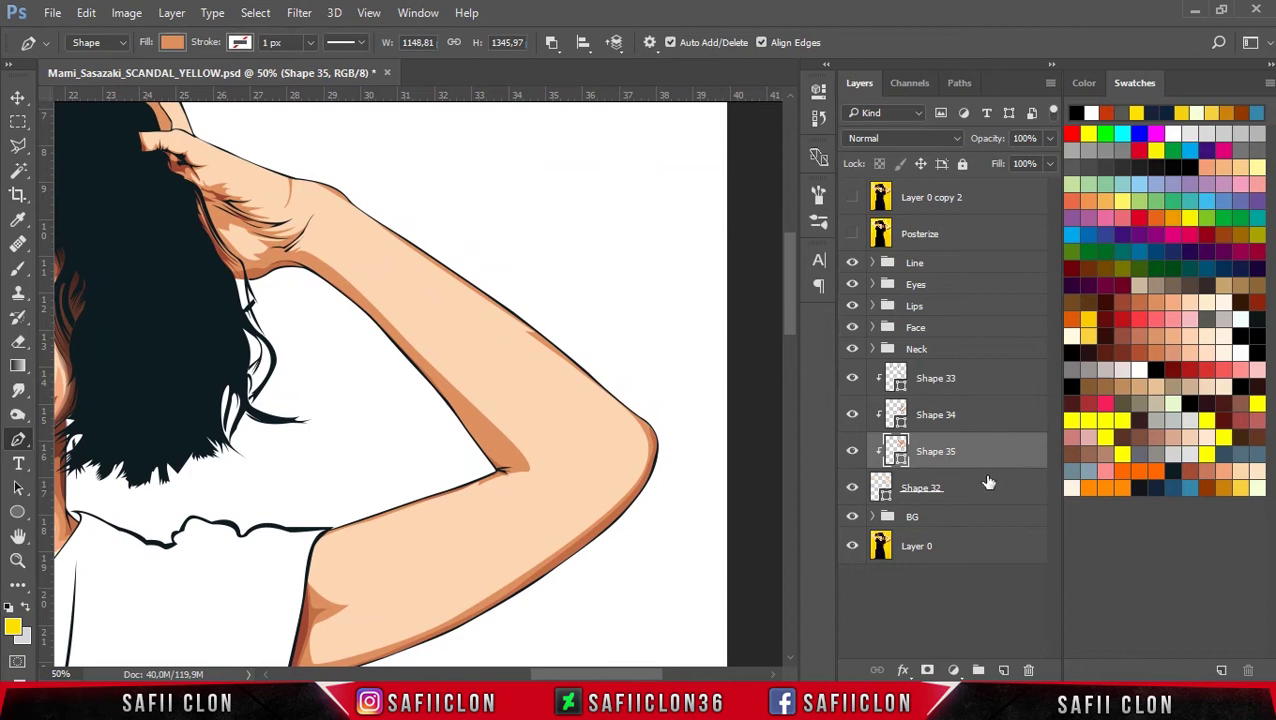
click(969, 389)
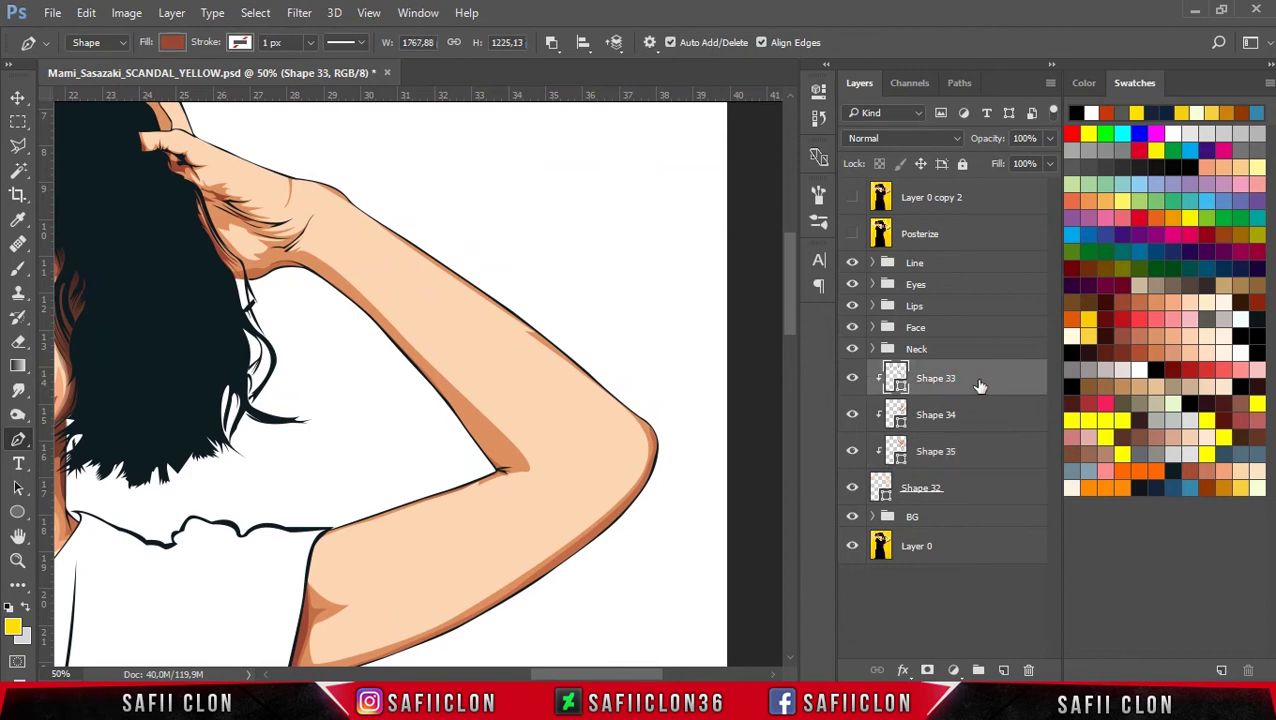
drag(655, 674, 640, 674)
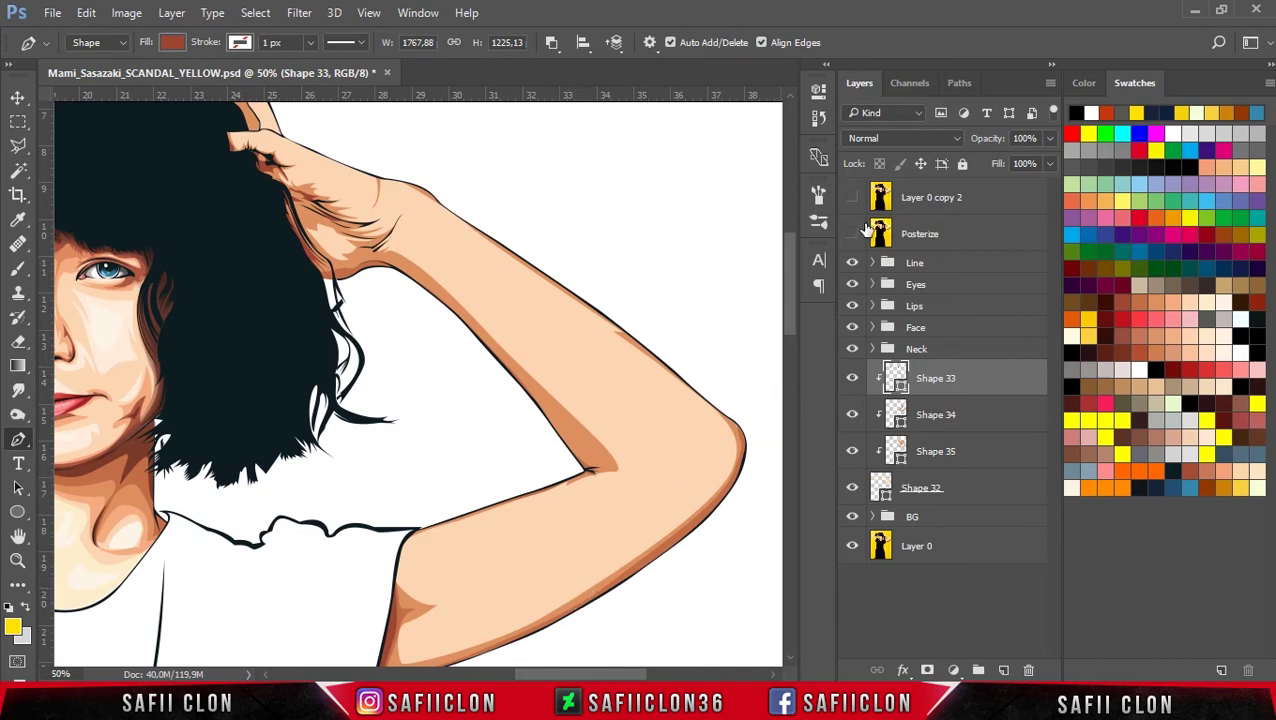
click(853, 233)
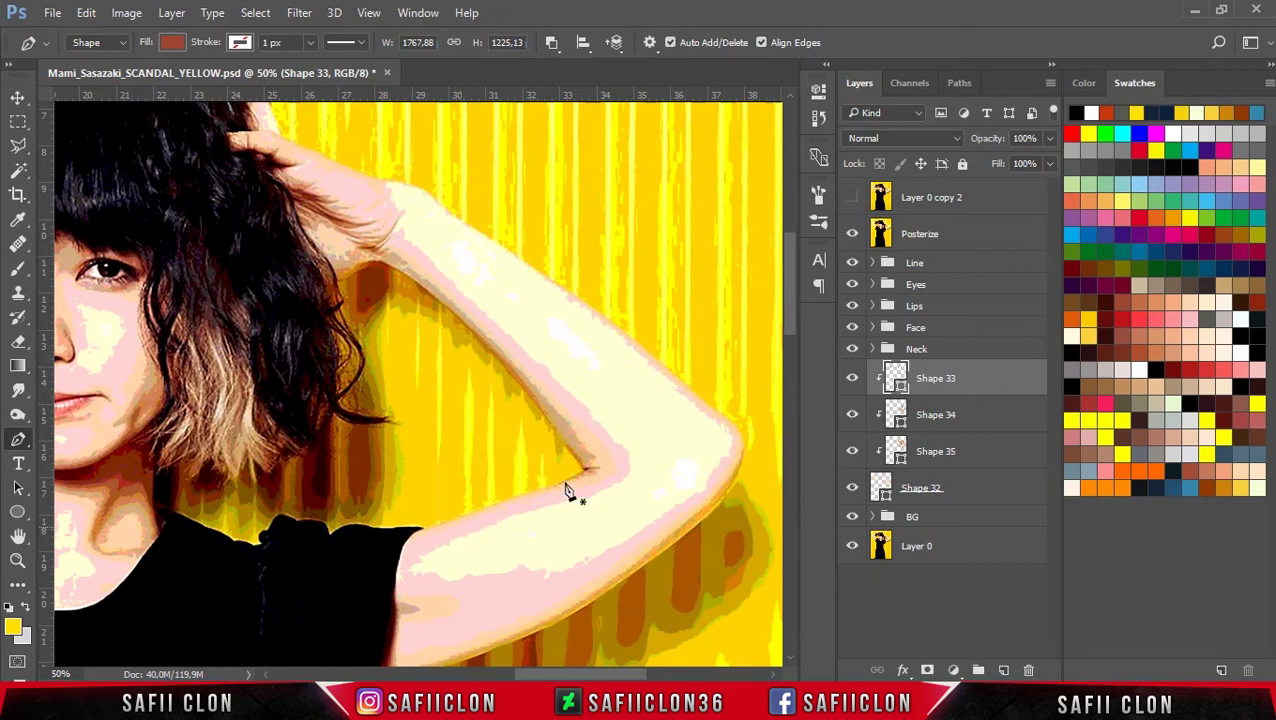
click(853, 234)
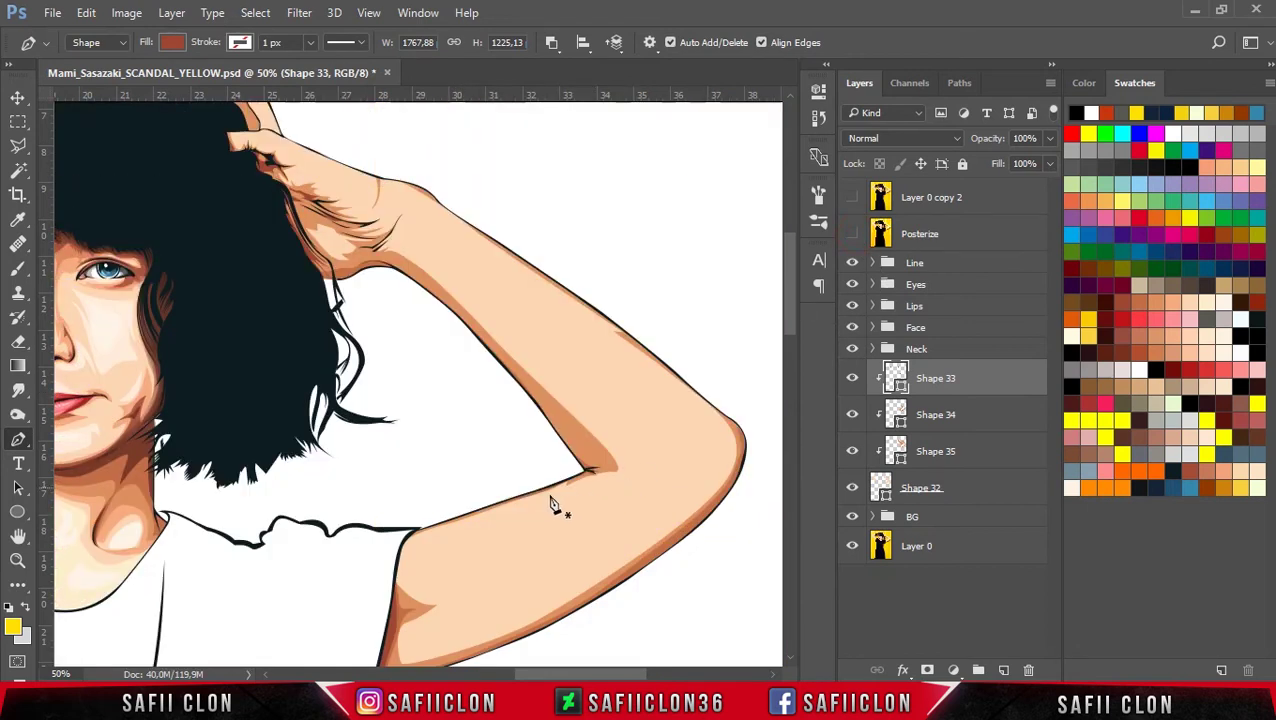
Step: Set path operations to New Layer and begin a shape near the shoulder
click(551, 44)
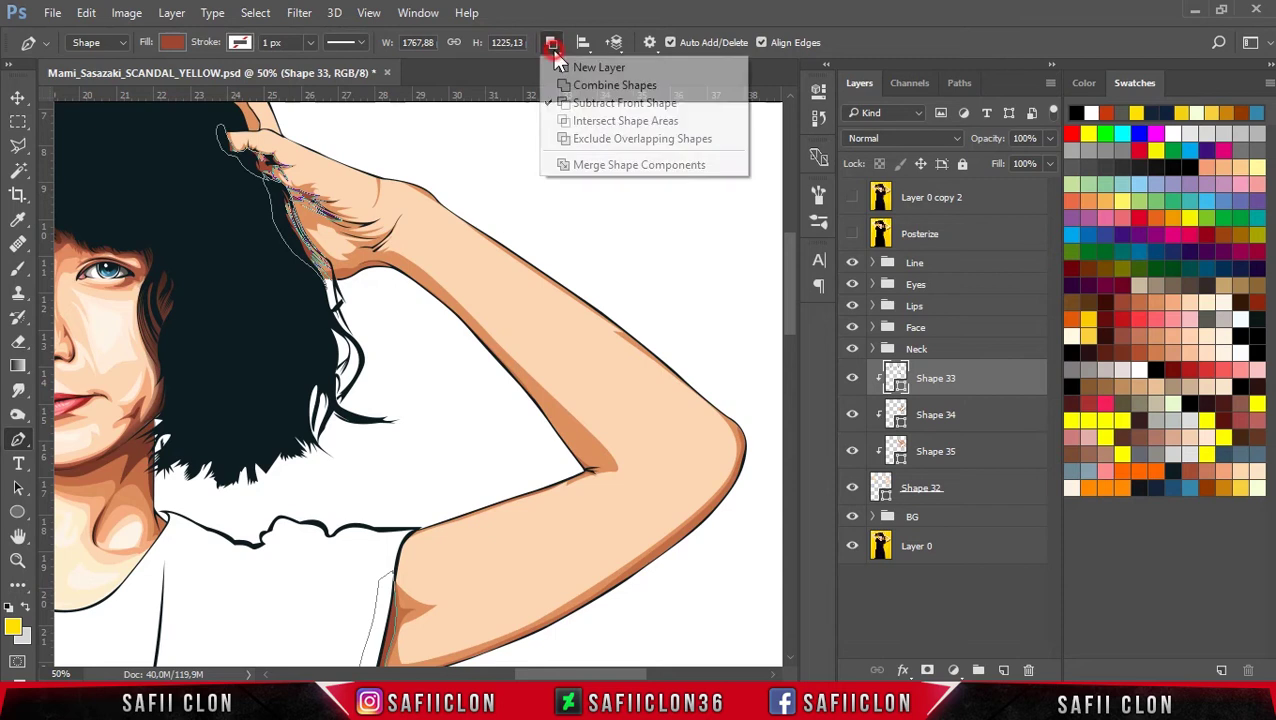
click(614, 70)
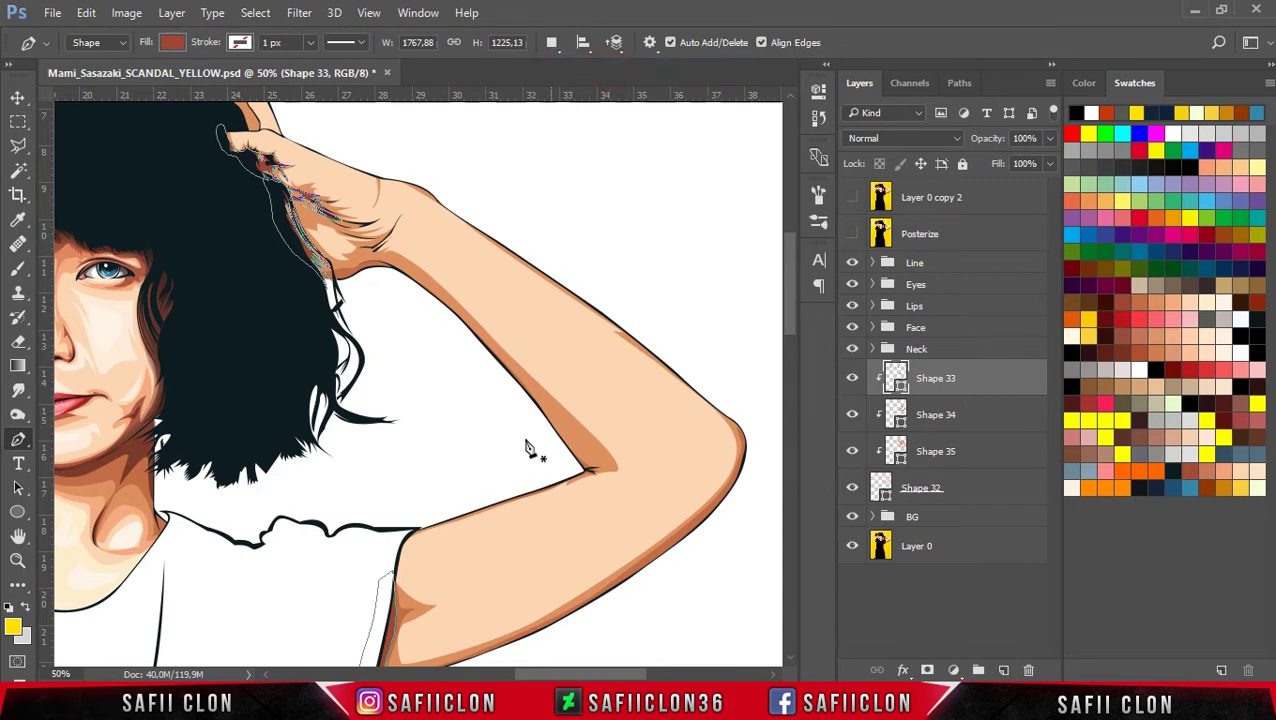
click(481, 521)
Step: Trace the shading path along the arm's underside to the elbow
mouse_move(408, 573)
mouse_down()
mouse_move(440, 615)
mouse_move(497, 602)
mouse_up()
click(852, 233)
drag(417, 623, 376, 630)
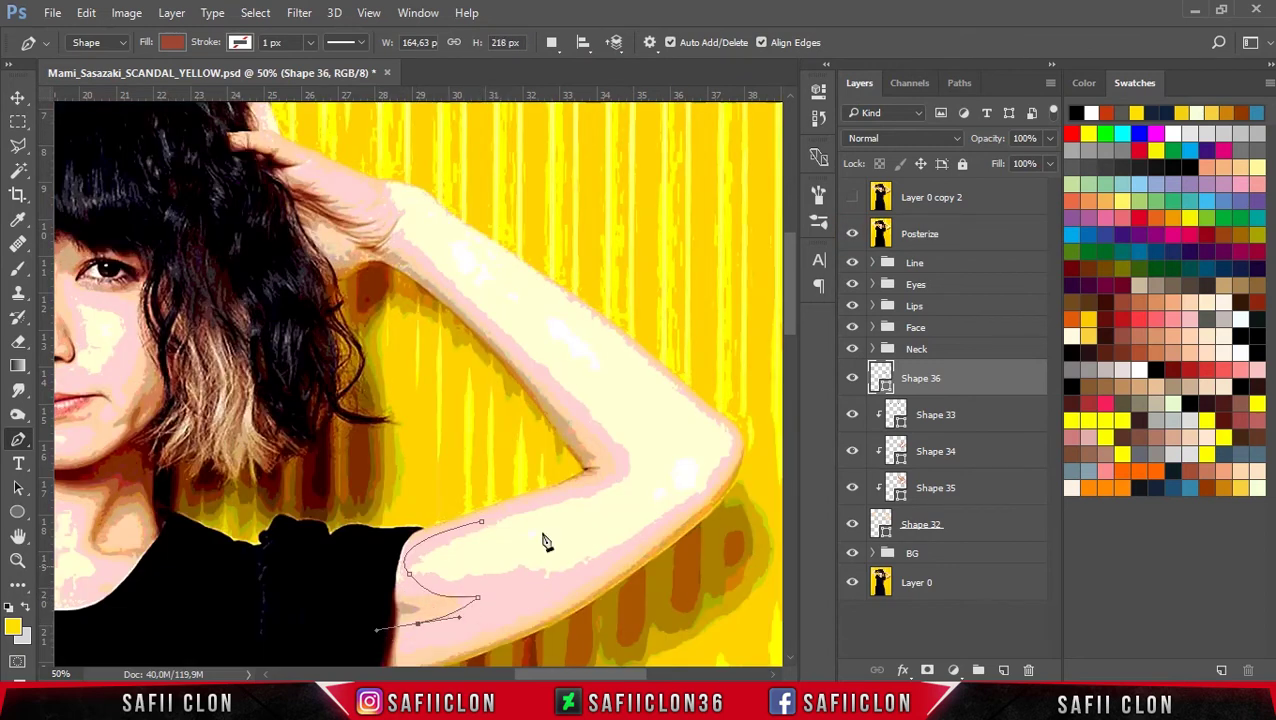
click(852, 233)
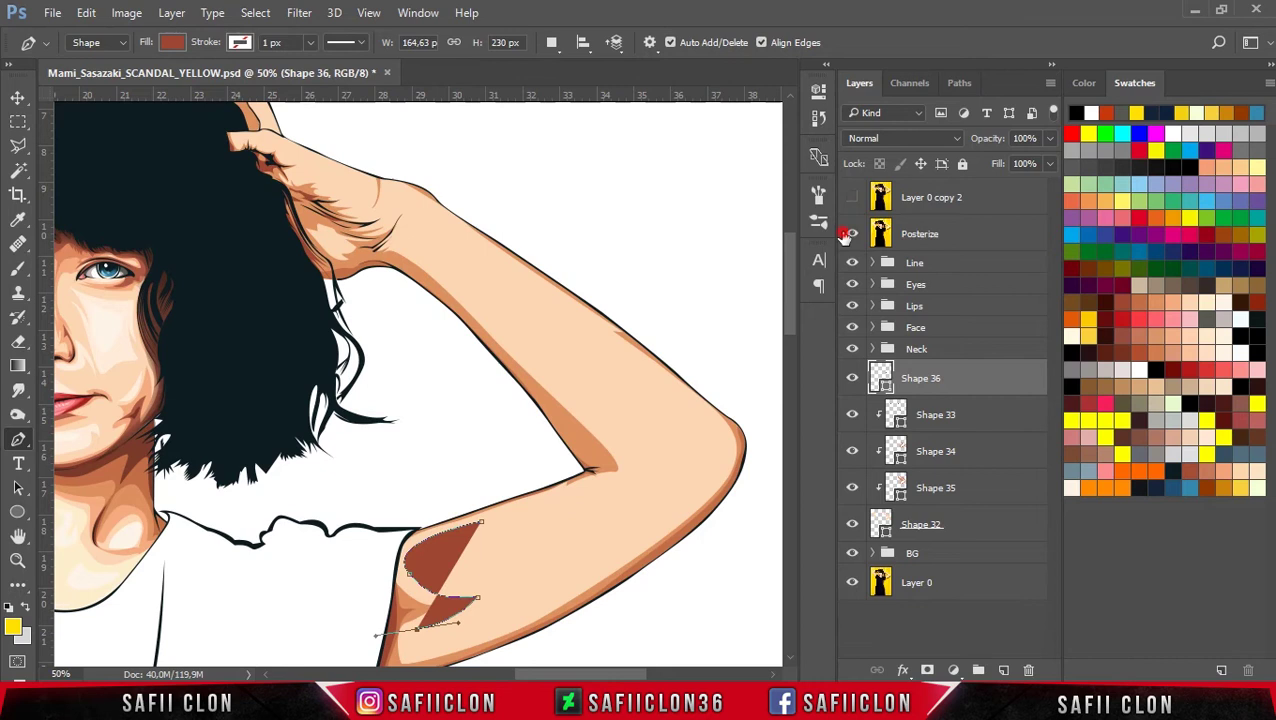
click(852, 233)
scroll(790, 316, down, 3)
drag(538, 400, 567, 390)
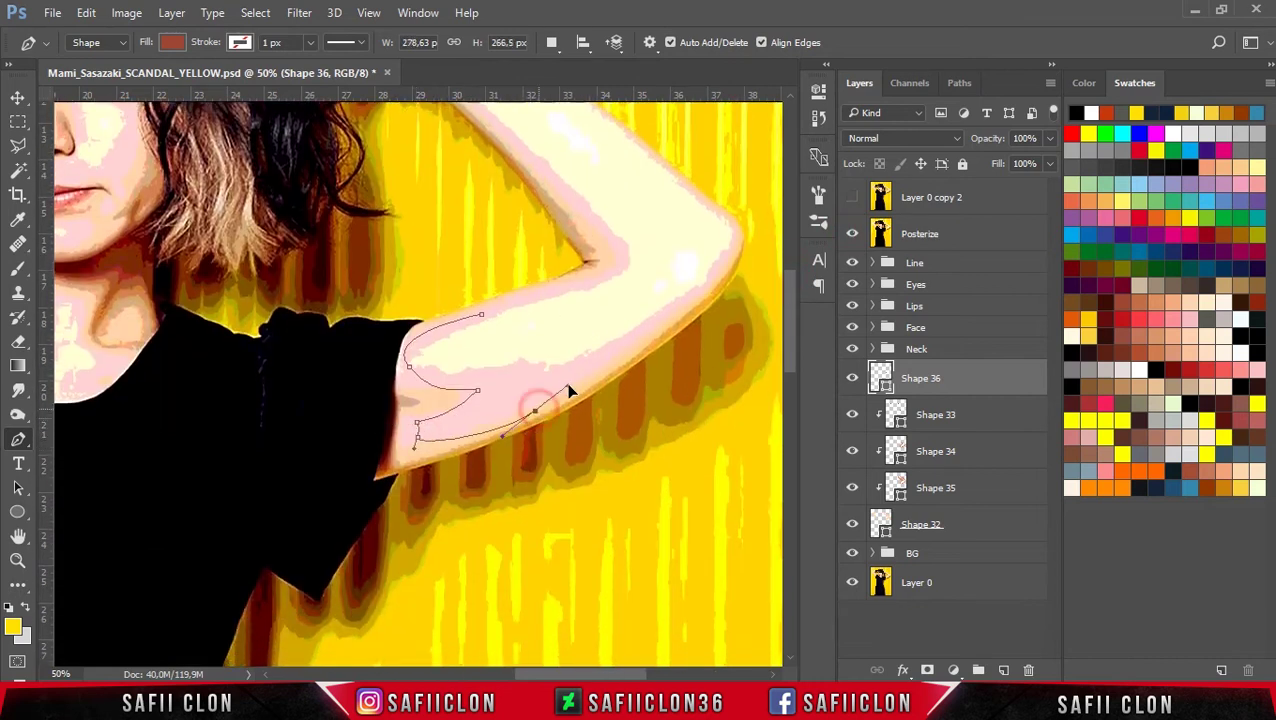
click(852, 233)
click(852, 233)
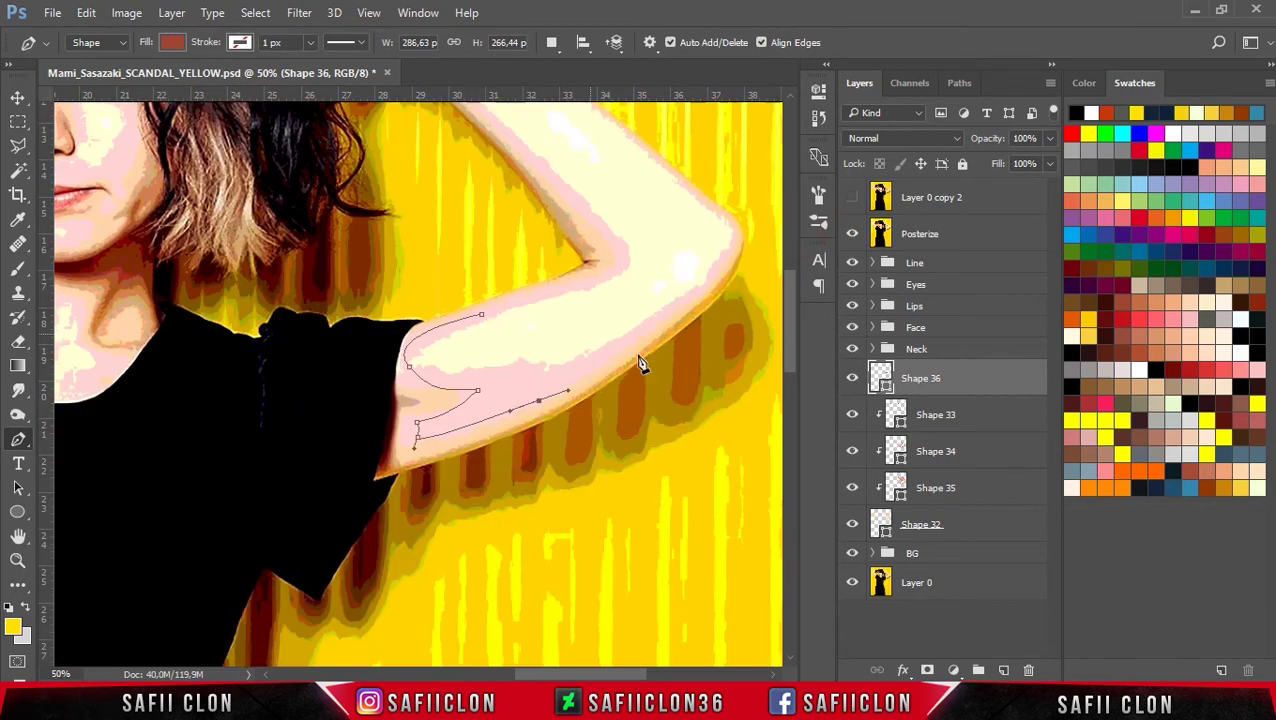
mouse_move(631, 346)
mouse_down()
mouse_move(682, 312)
mouse_move(741, 350)
mouse_up()
scroll(790, 250, up, 1)
scroll(790, 262, up, 2)
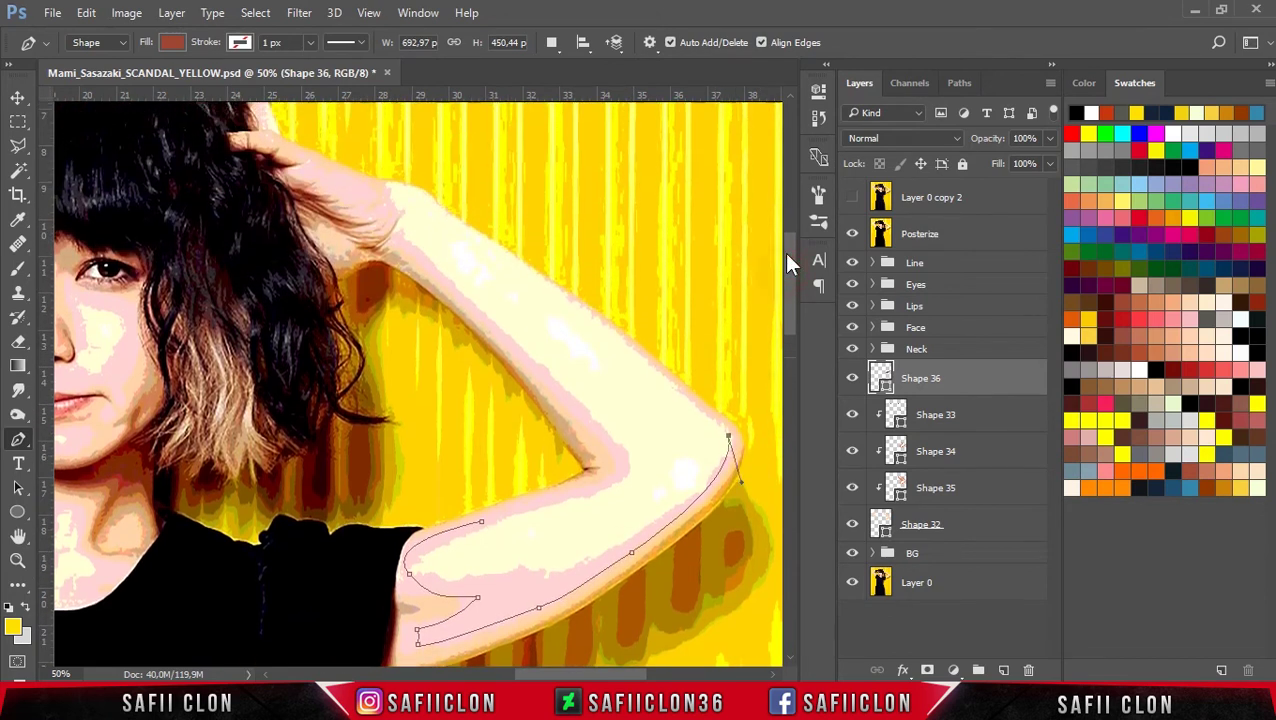
Step: Extend the path up the forearm and shape a corner anchor at the wrist
drag(562, 298, 512, 256)
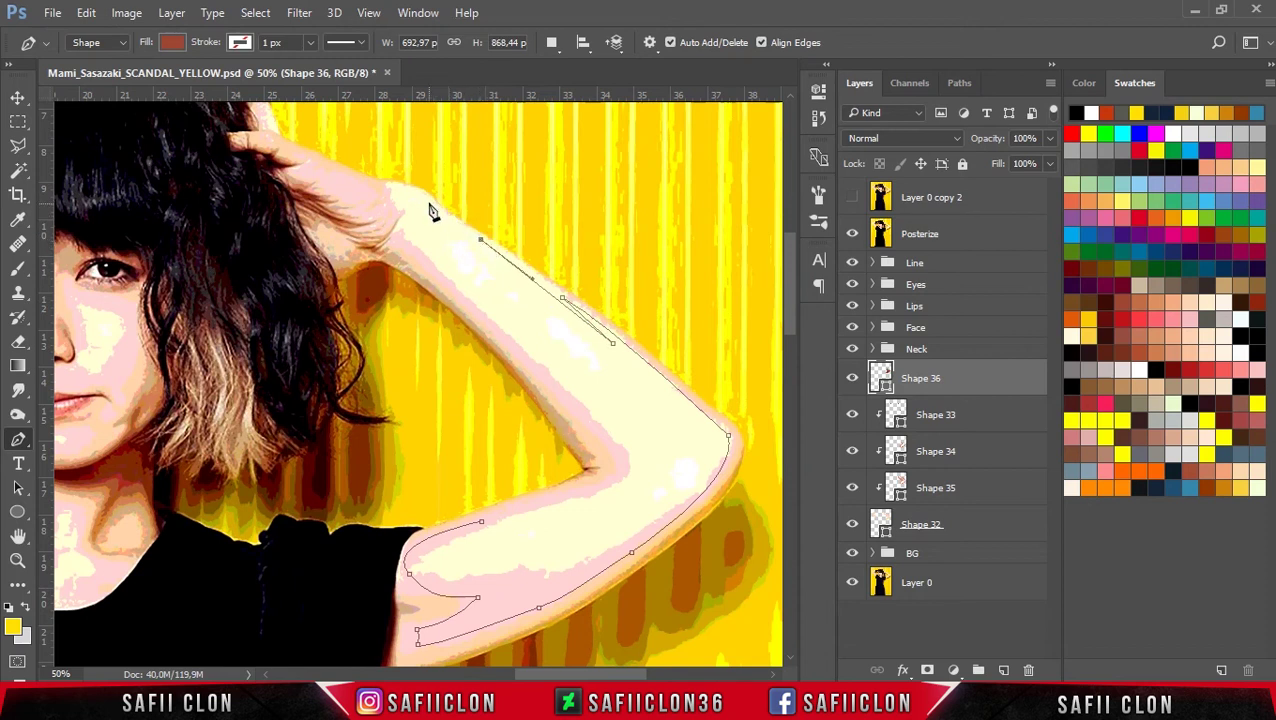
mouse_move(435, 209)
mouse_down()
mouse_move(427, 192)
mouse_move(369, 195)
mouse_up()
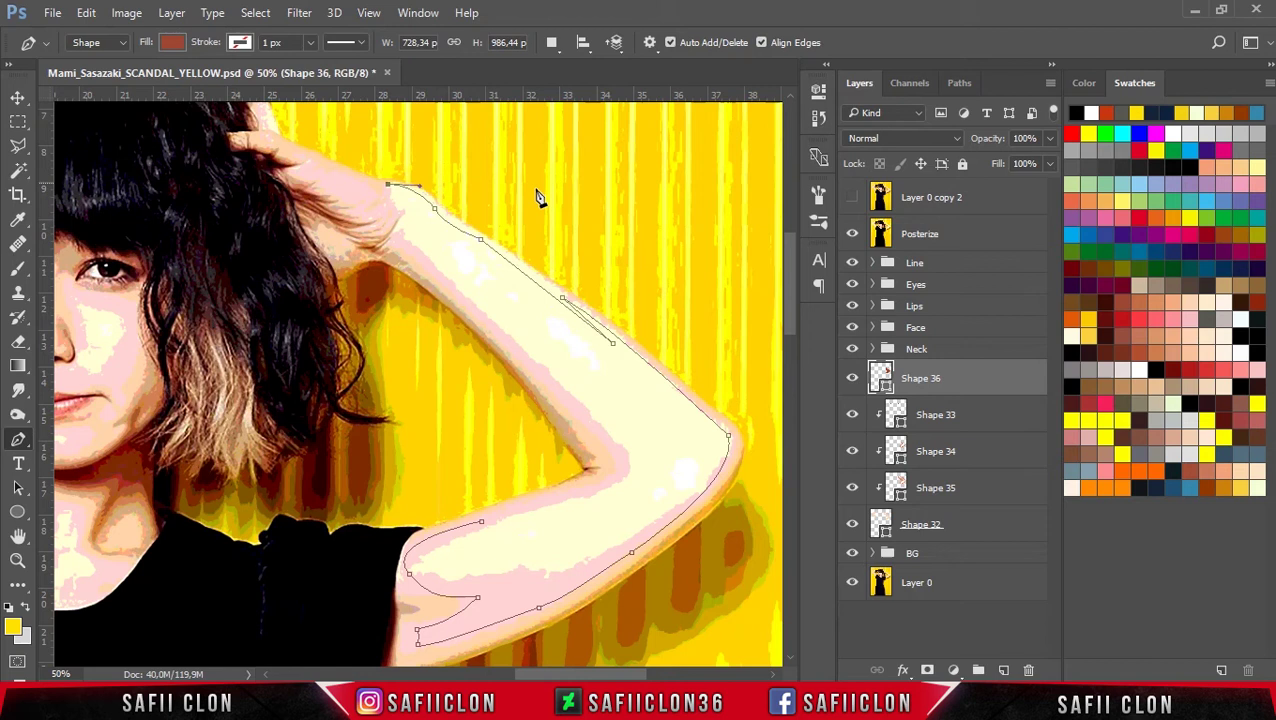
click(849, 237)
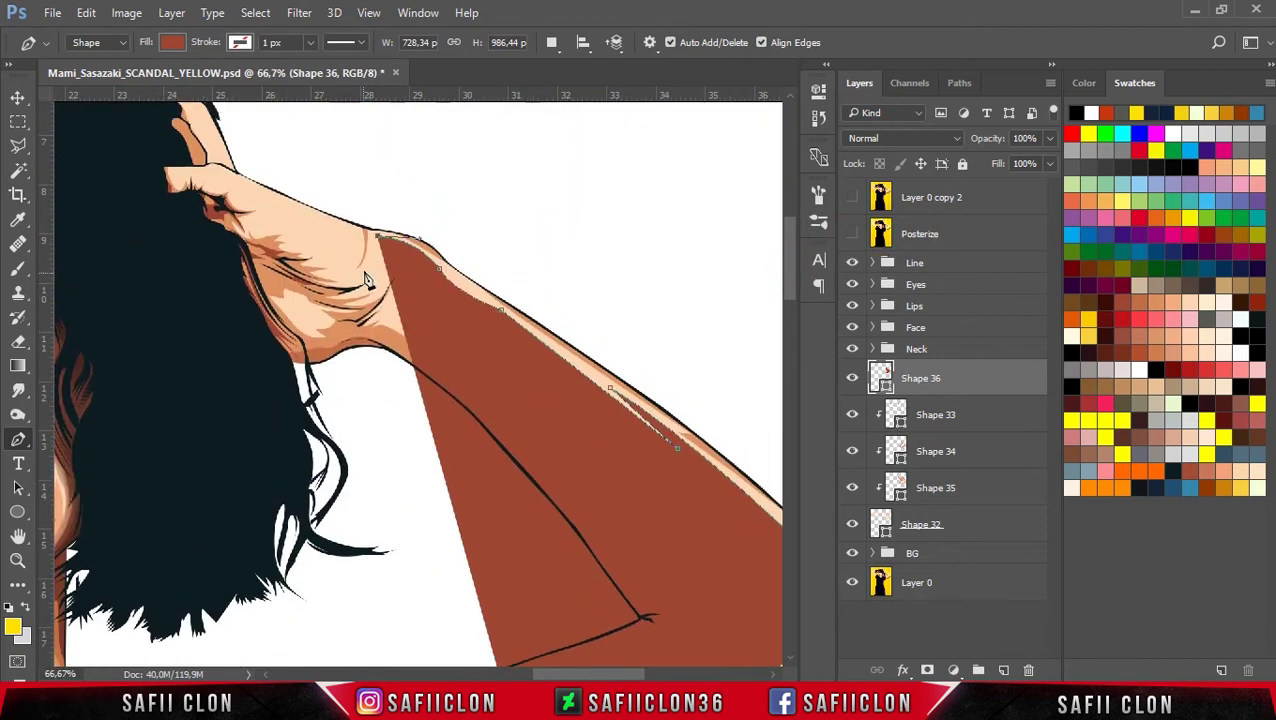
drag(364, 270, 368, 280)
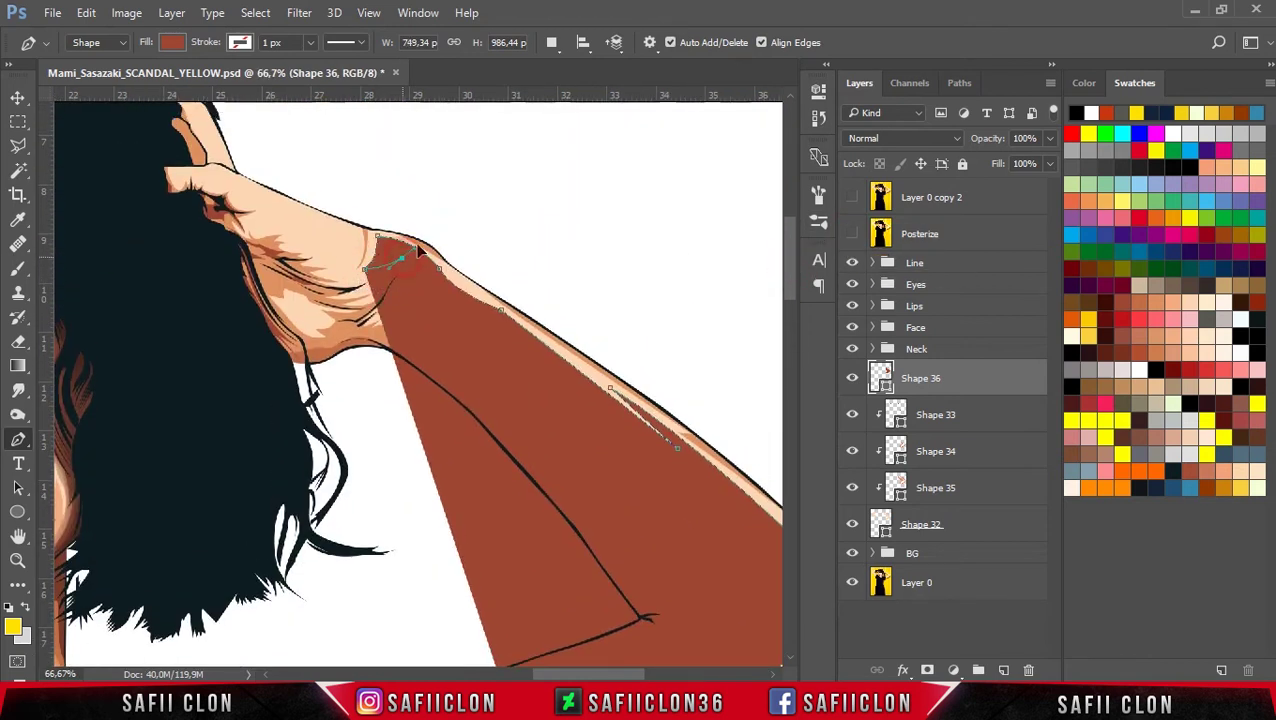
click(852, 233)
mouse_move(390, 298)
mouse_down()
mouse_move(378, 318)
mouse_move(415, 286)
mouse_up()
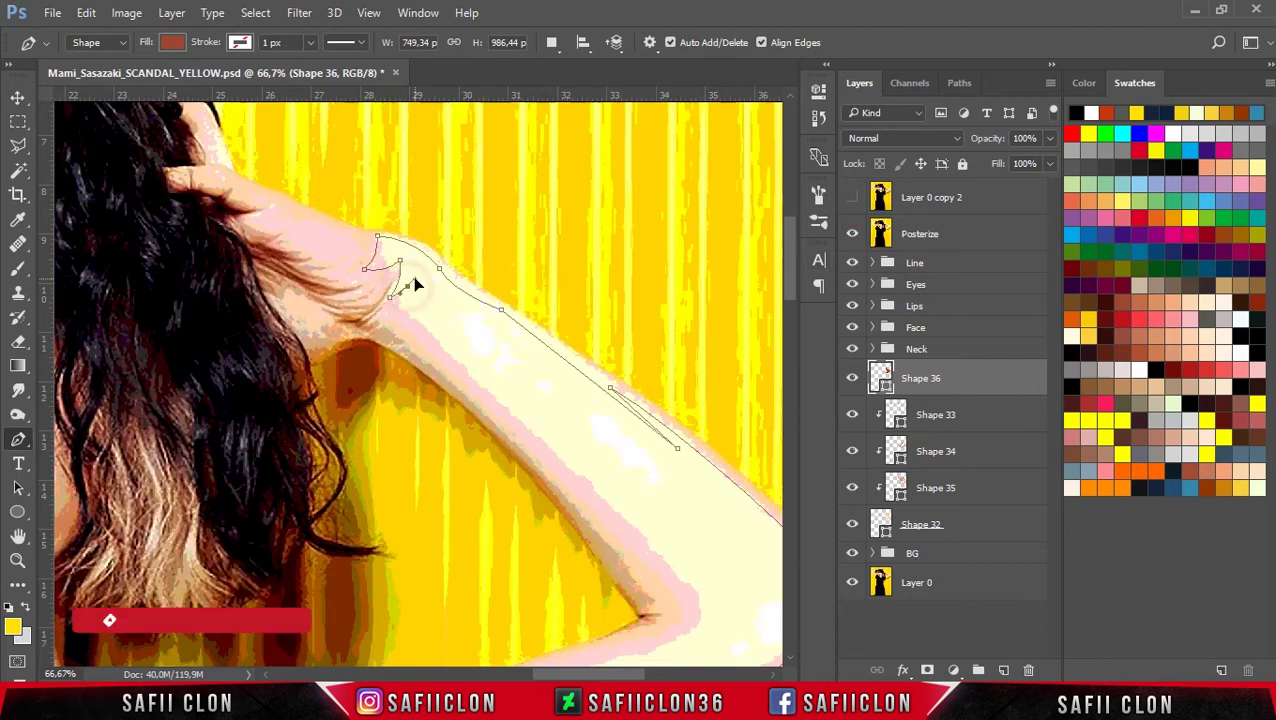
alt+click(391, 297)
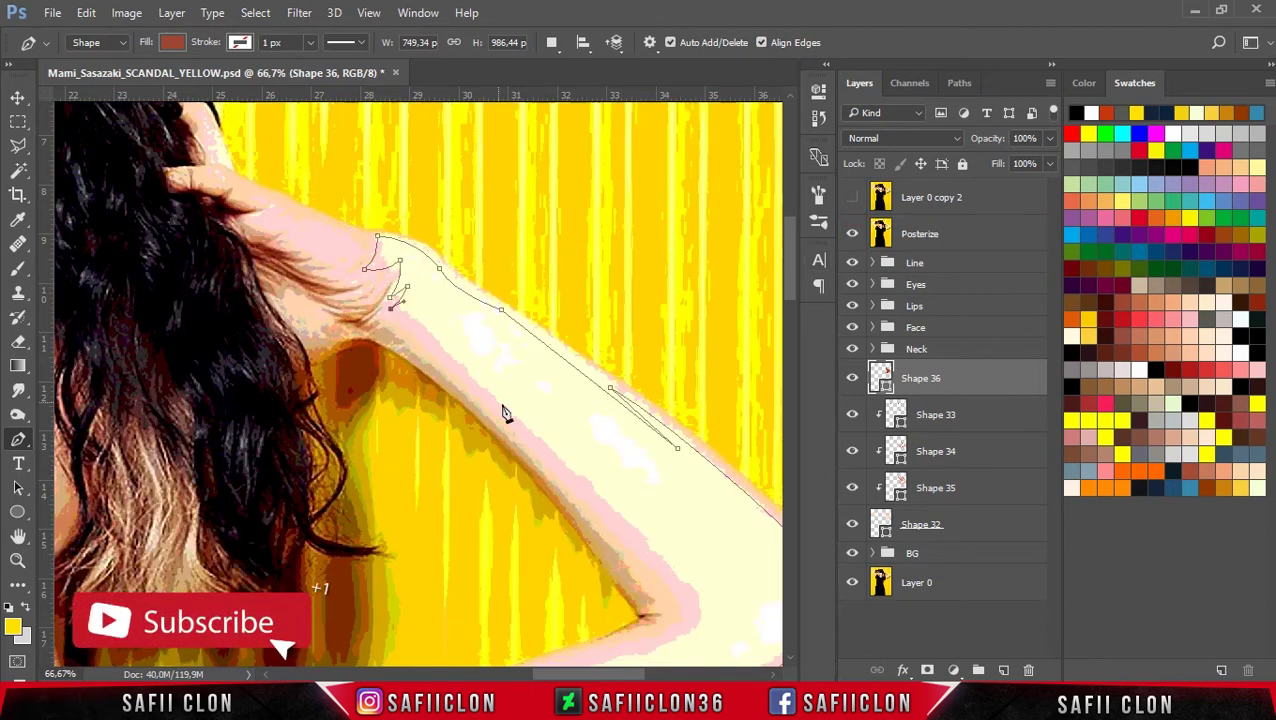
Step: Add elbow anchors, close the arm path, and open Shape 36's fill colour
drag(505, 409, 572, 478)
scroll(769, 348, down, 3)
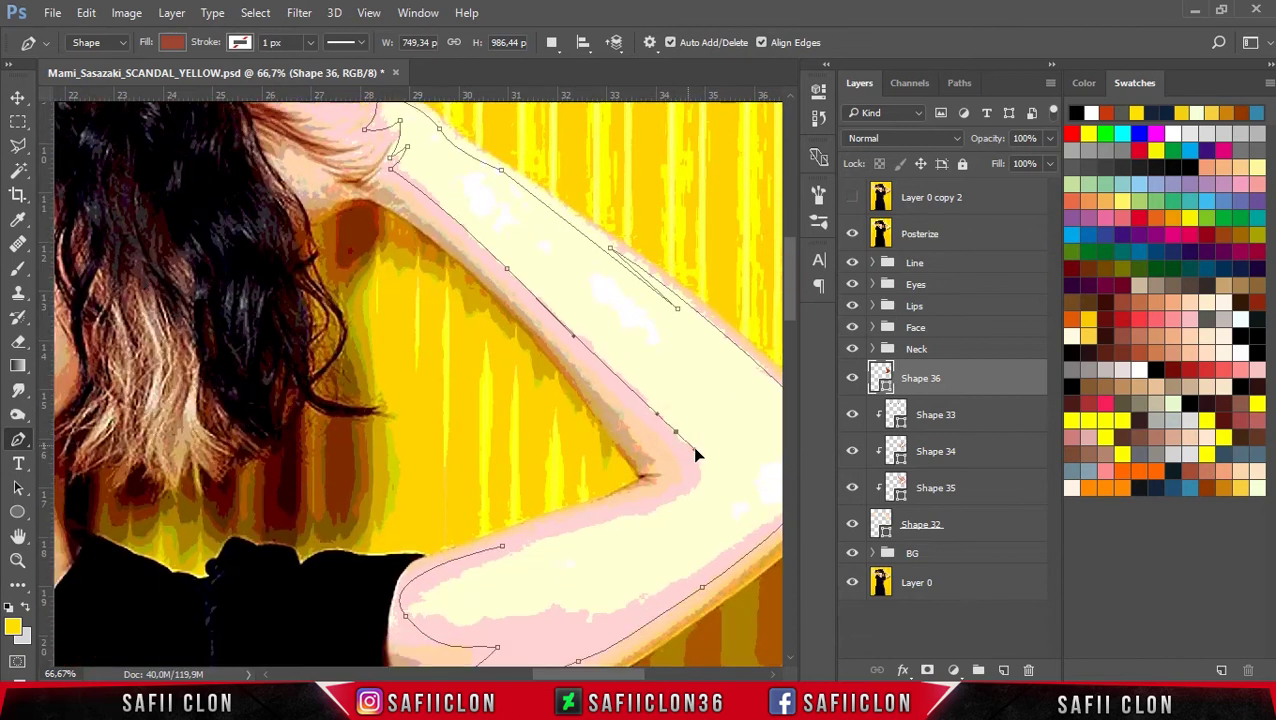
drag(697, 453, 698, 462)
scroll(727, 336, down, 2)
drag(652, 603, 570, 522)
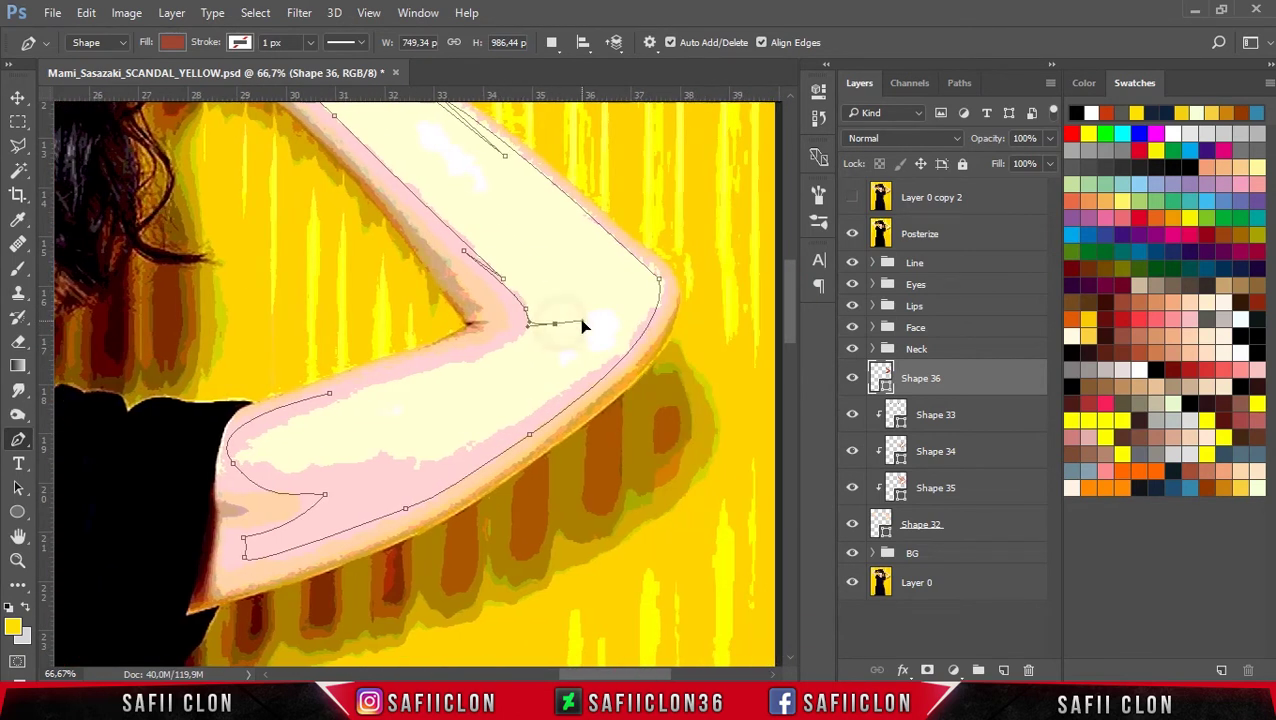
drag(510, 342, 483, 360)
click(403, 371)
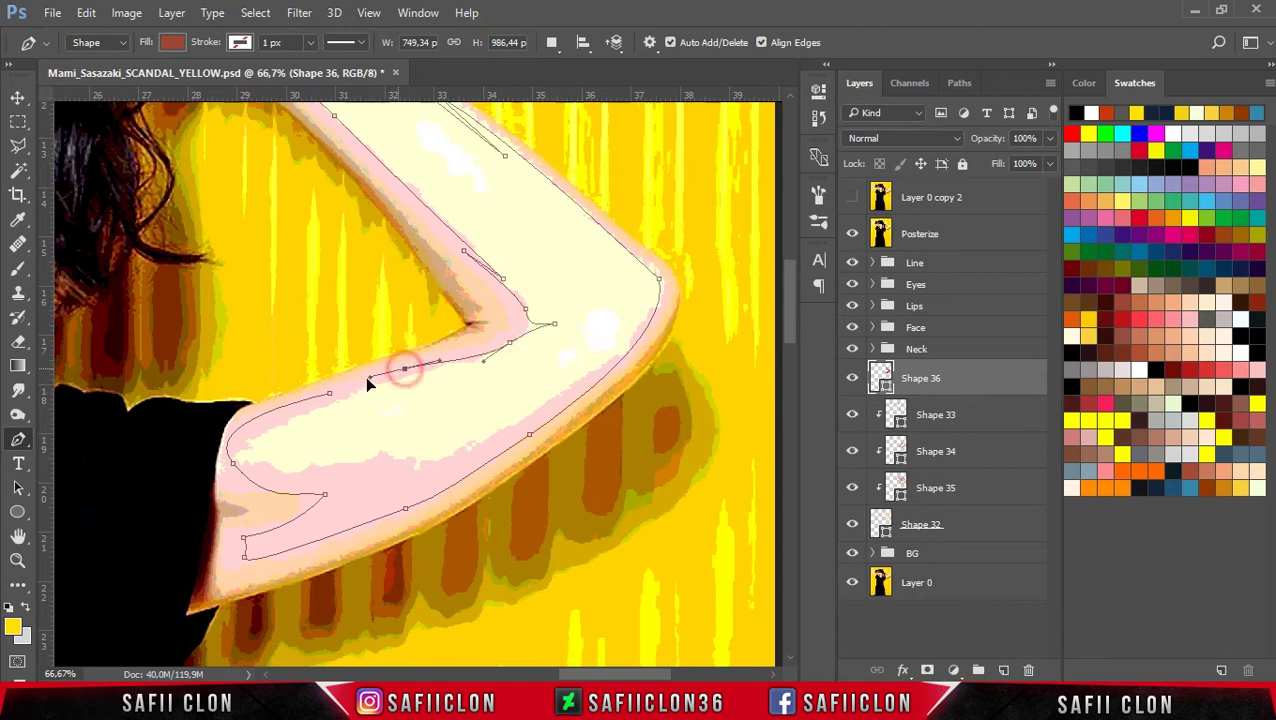
click(329, 393)
key(ctrl+minus)
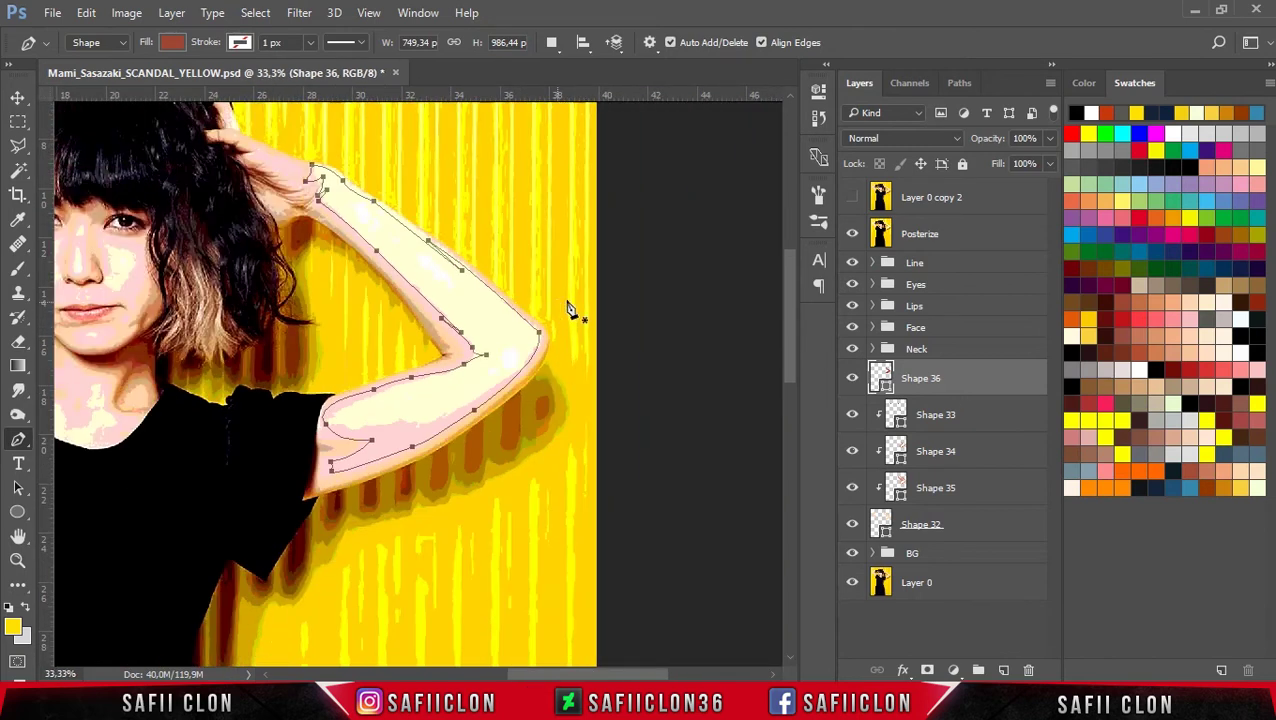
click(853, 234)
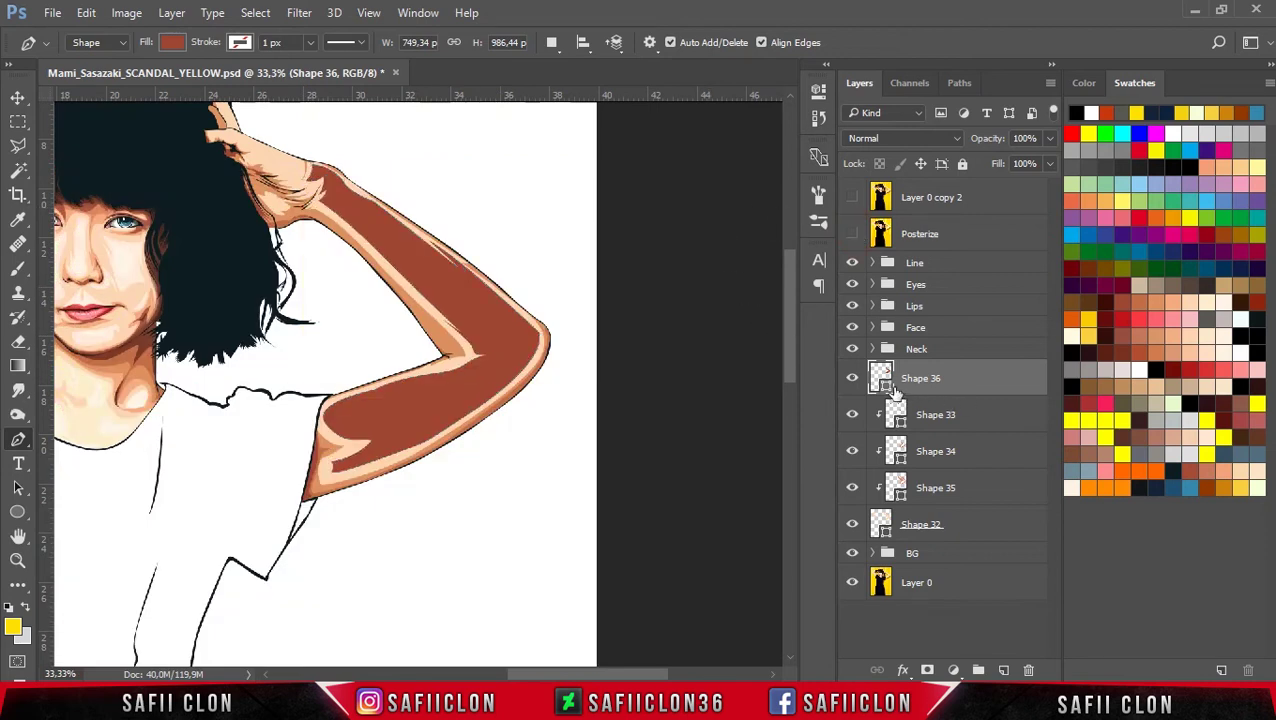
double_click(884, 386)
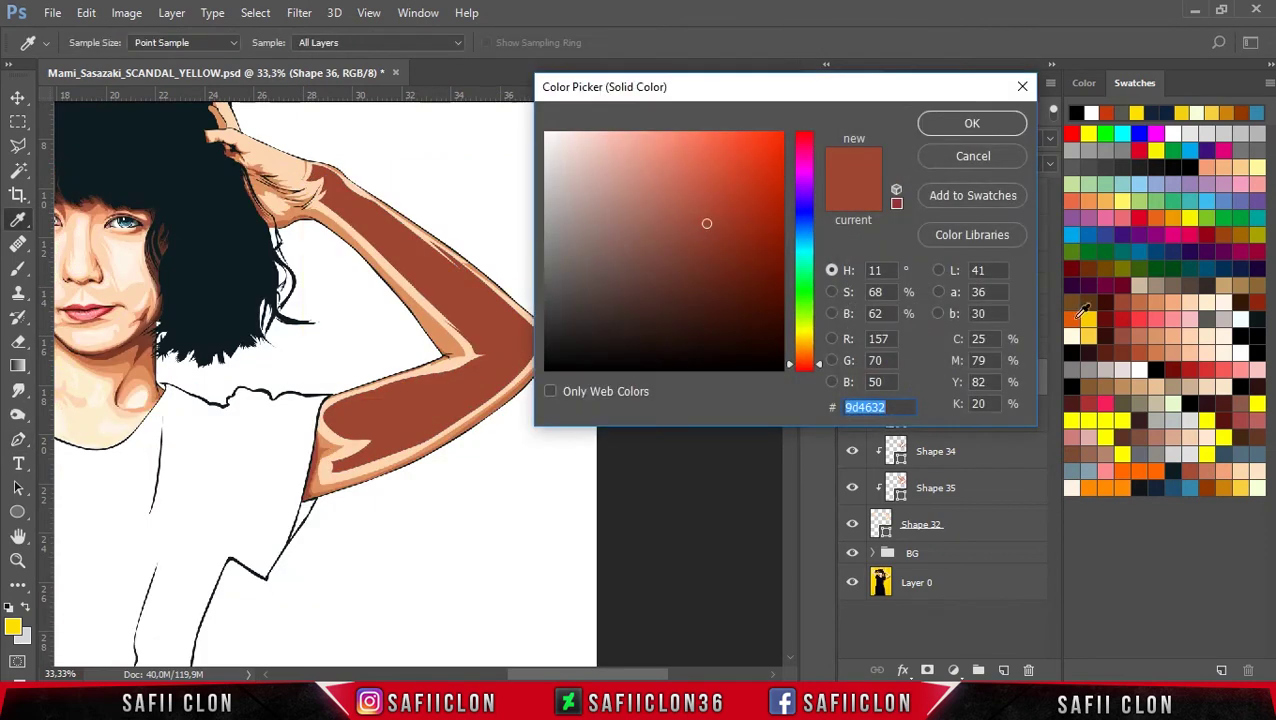
Step: Change Shape 36's fill to light cream feeecc
click(1203, 300)
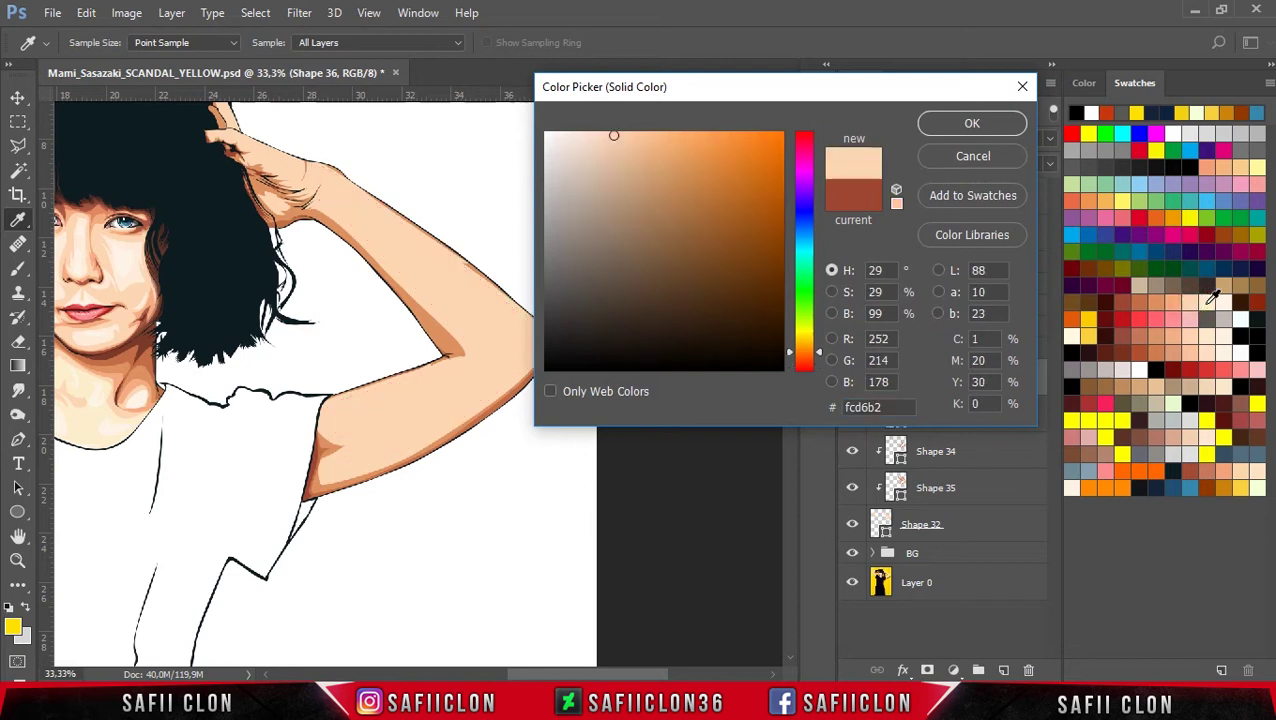
click(1207, 301)
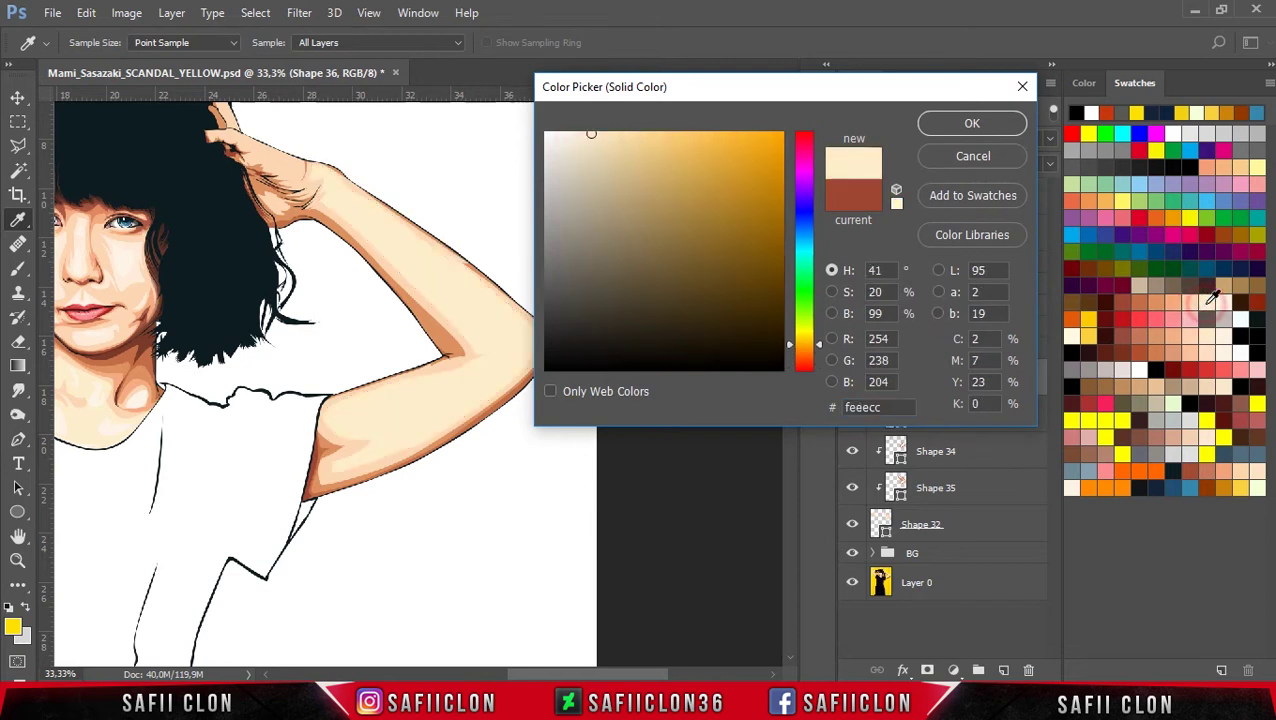
click(966, 123)
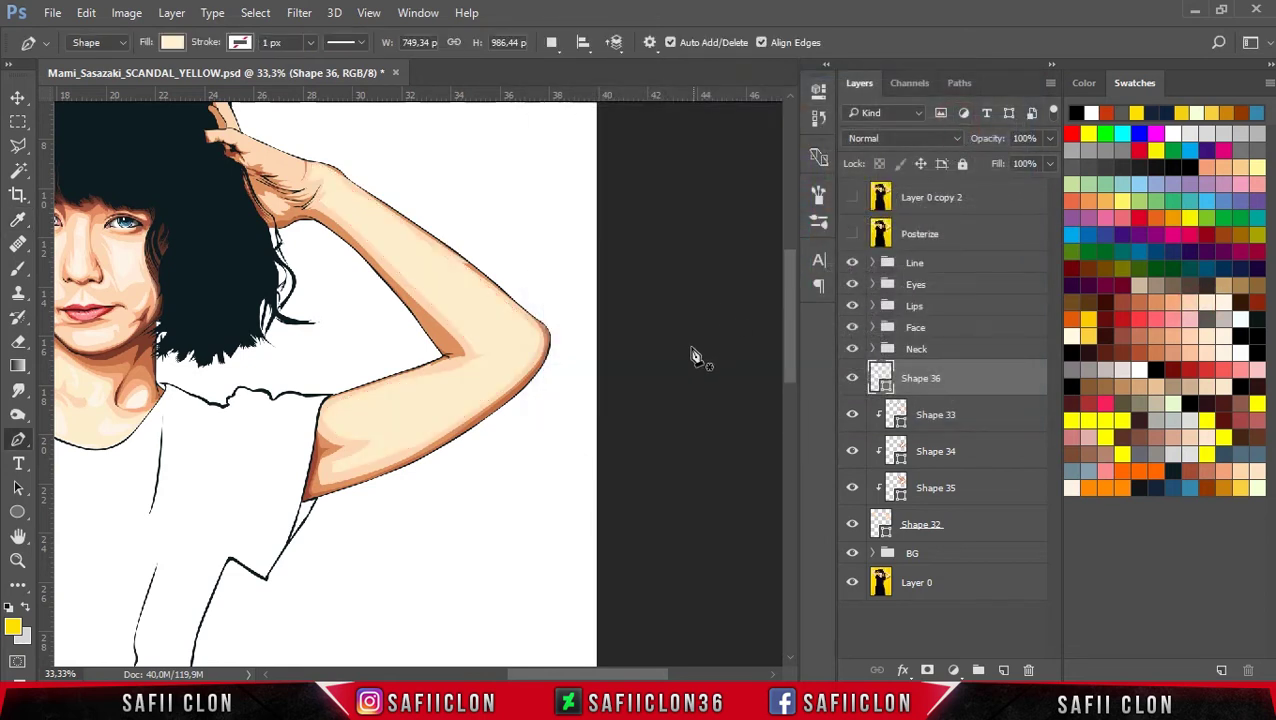
Step: Zoom to 100% on the hand and show the posterized reference photo
drag(661, 673, 621, 669)
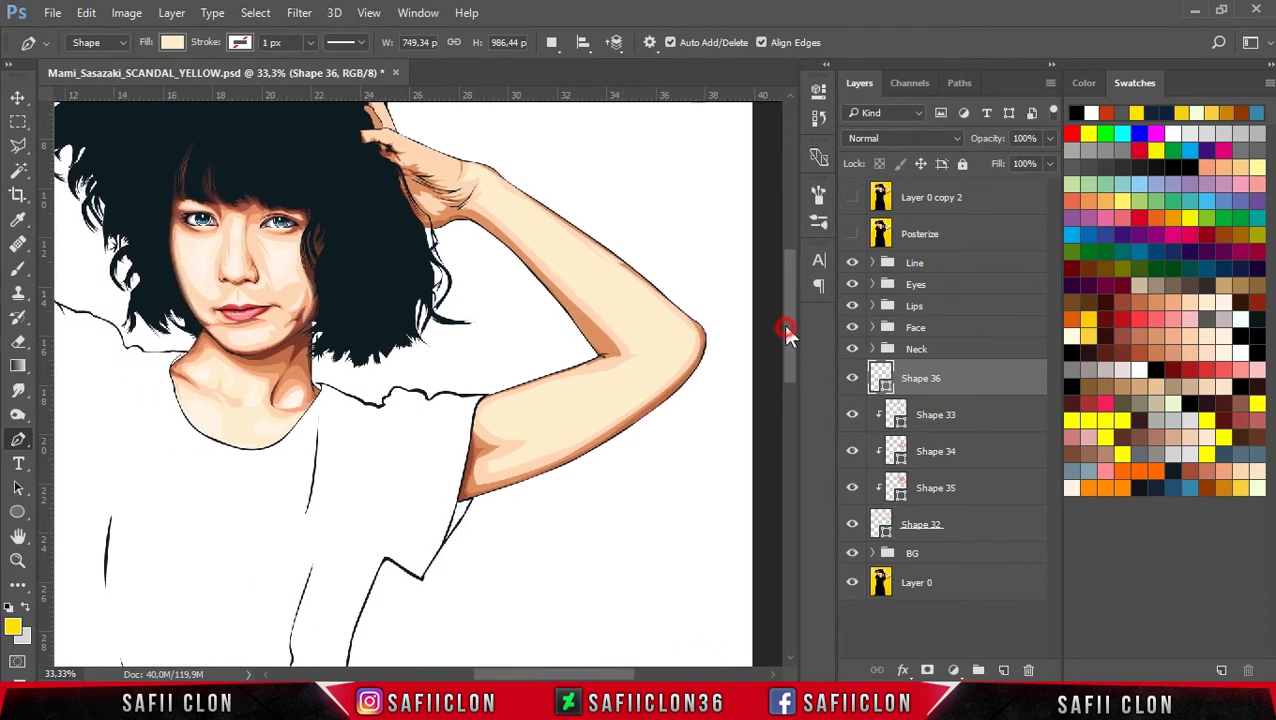
drag(783, 326, 787, 275)
key(ctrl+plus)
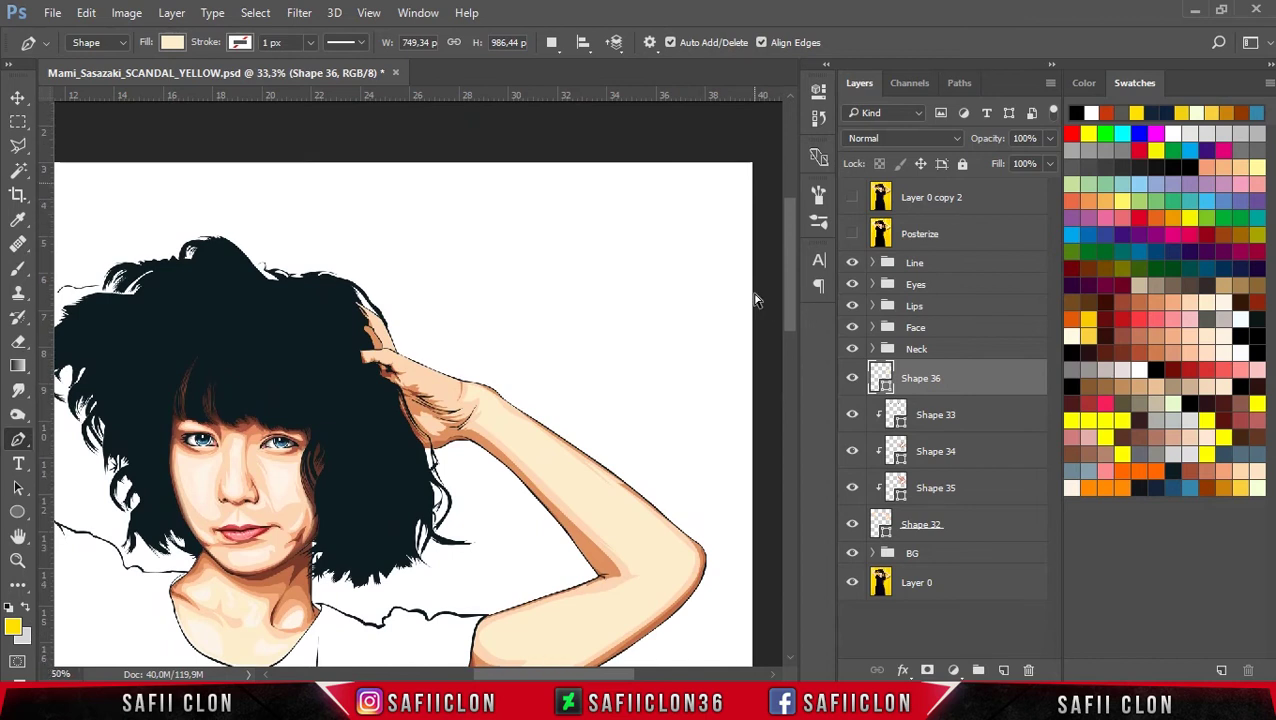
key(ctrl+plus)
key(ctrl+plus)
key(ctrl+plus)
key(ctrl+minus)
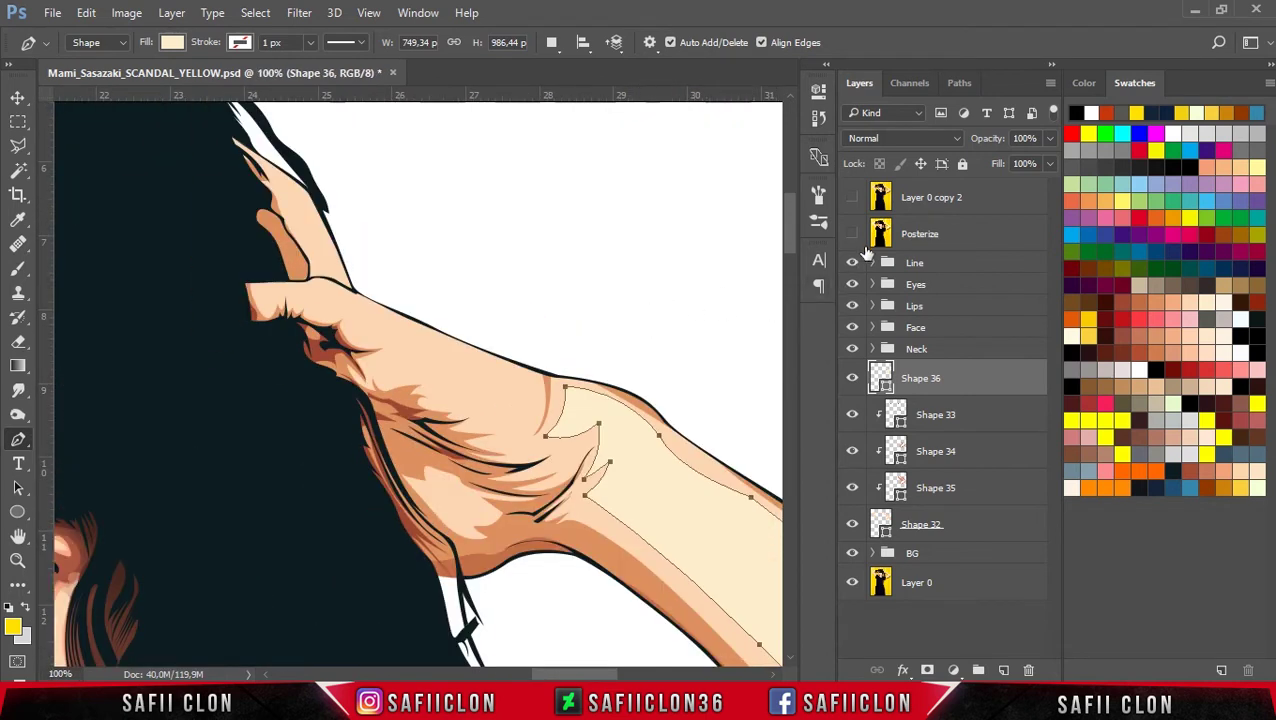
click(852, 234)
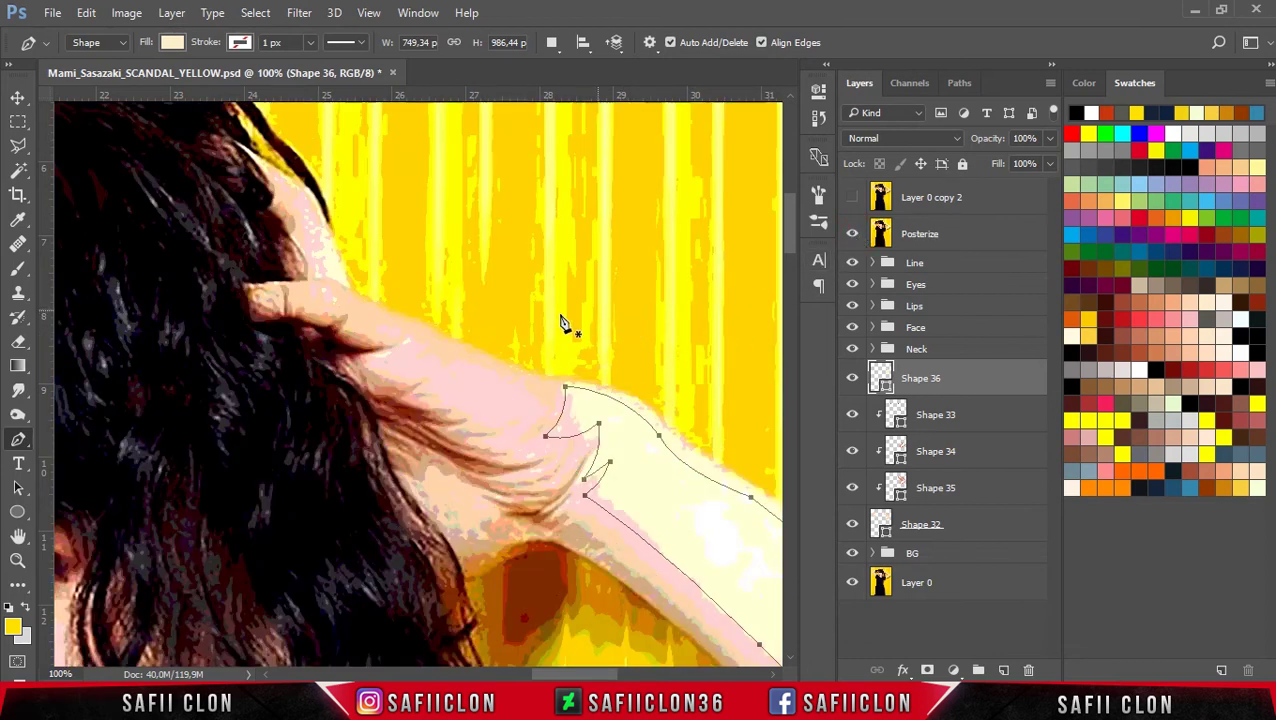
Step: Switch the Pen path operation to Combine Shapes and draw a cream highlight patch on one finger
click(551, 42)
click(573, 82)
drag(356, 311, 404, 332)
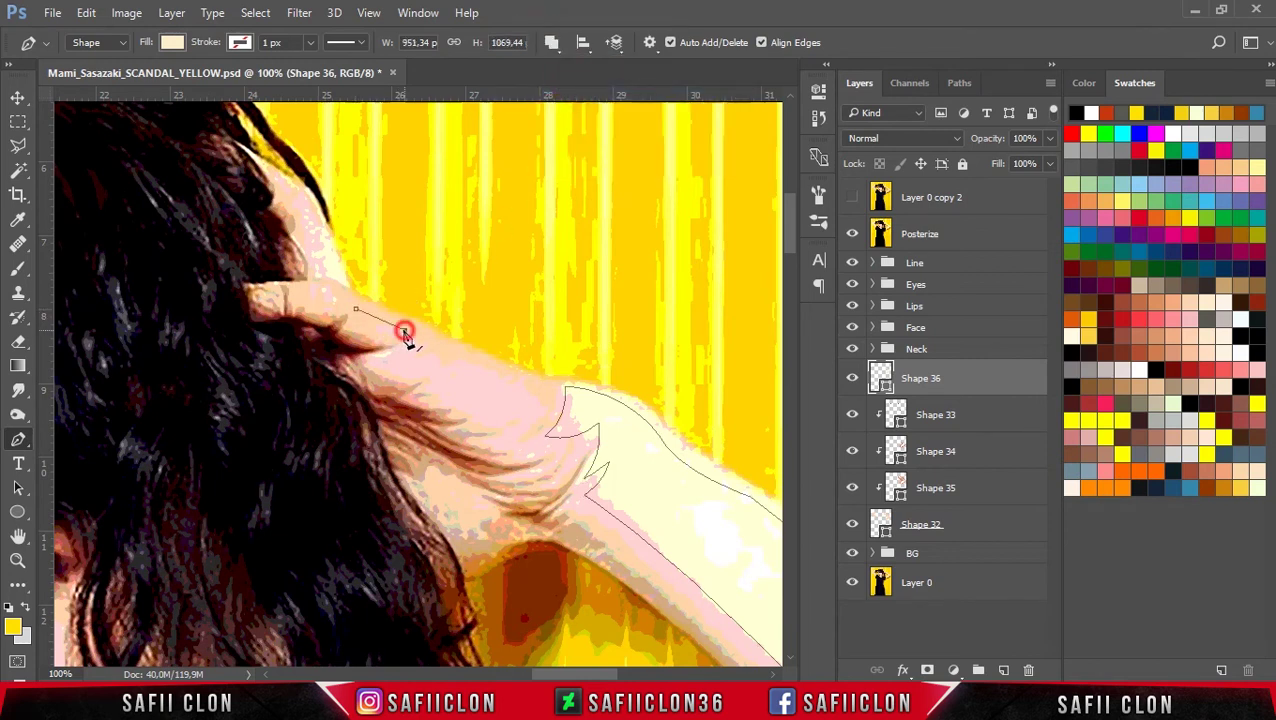
click(356, 309)
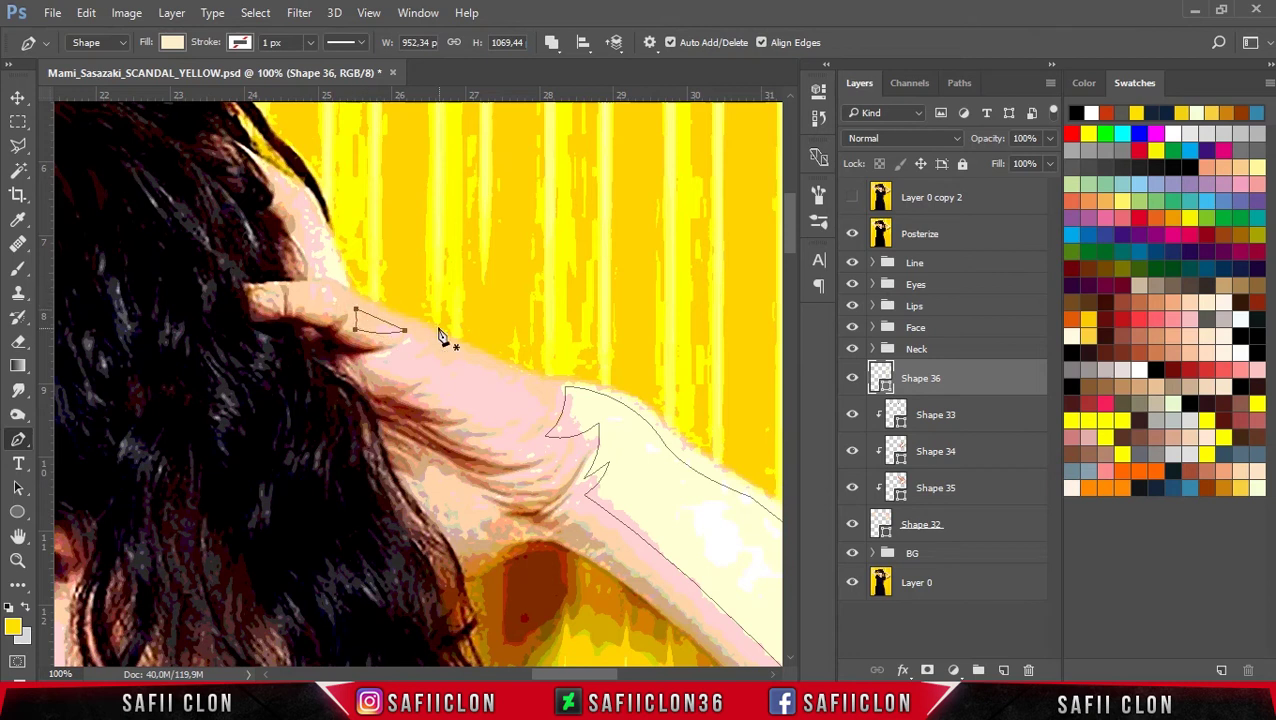
Step: Hide the Posterize reference and outline a second finger highlight out to the fingertip
click(852, 234)
click(295, 285)
click(321, 283)
click(343, 305)
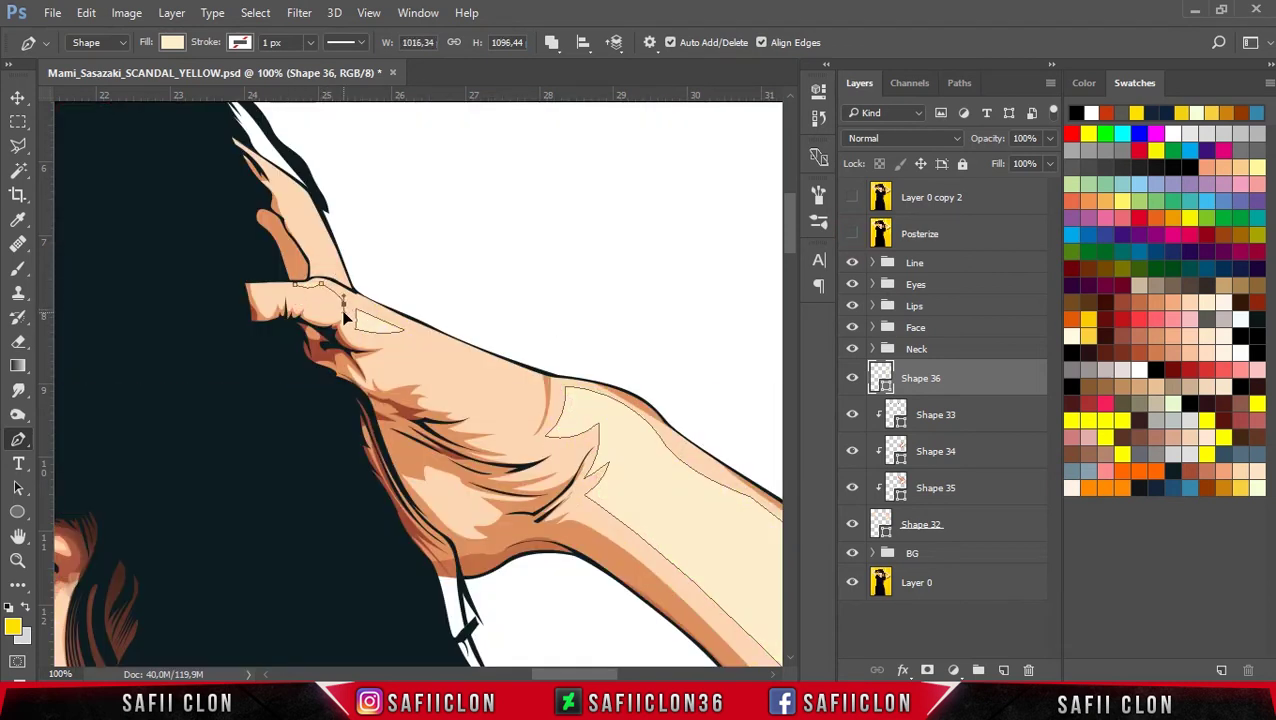
click(315, 314)
click(306, 309)
click(312, 299)
click(300, 291)
click(273, 290)
click(258, 286)
click(258, 318)
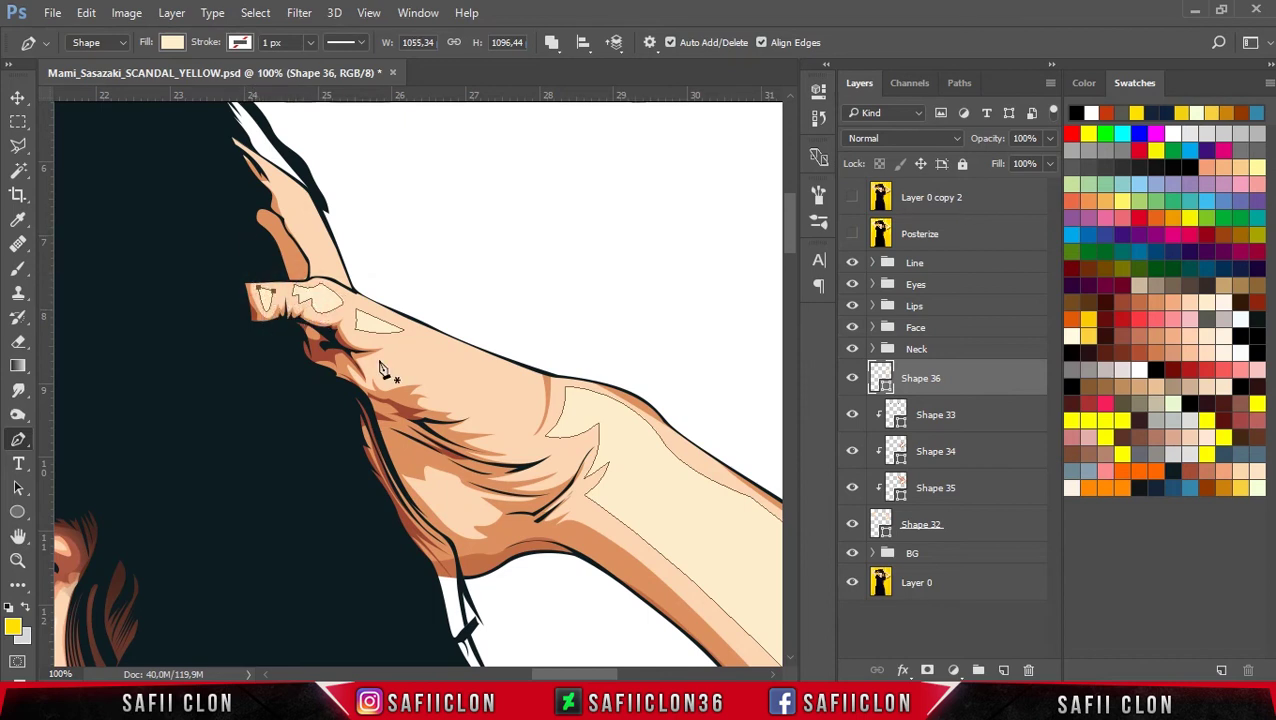
Step: With the Posterize photo visible, start a curved highlight path on the back of the hand
click(415, 334)
mouse_move(436, 345)
mouse_down()
mouse_move(450, 355)
mouse_move(416, 355)
mouse_up()
click(455, 362)
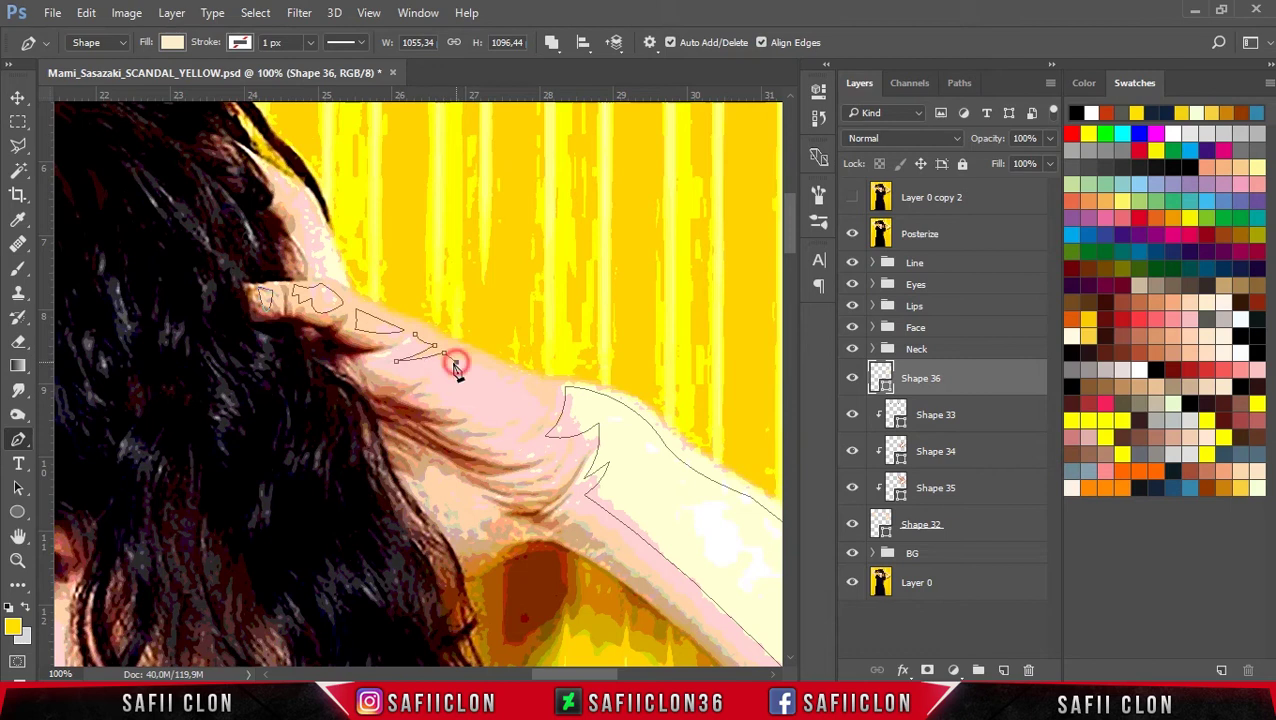
drag(482, 433, 482, 428)
alt+click(480, 425)
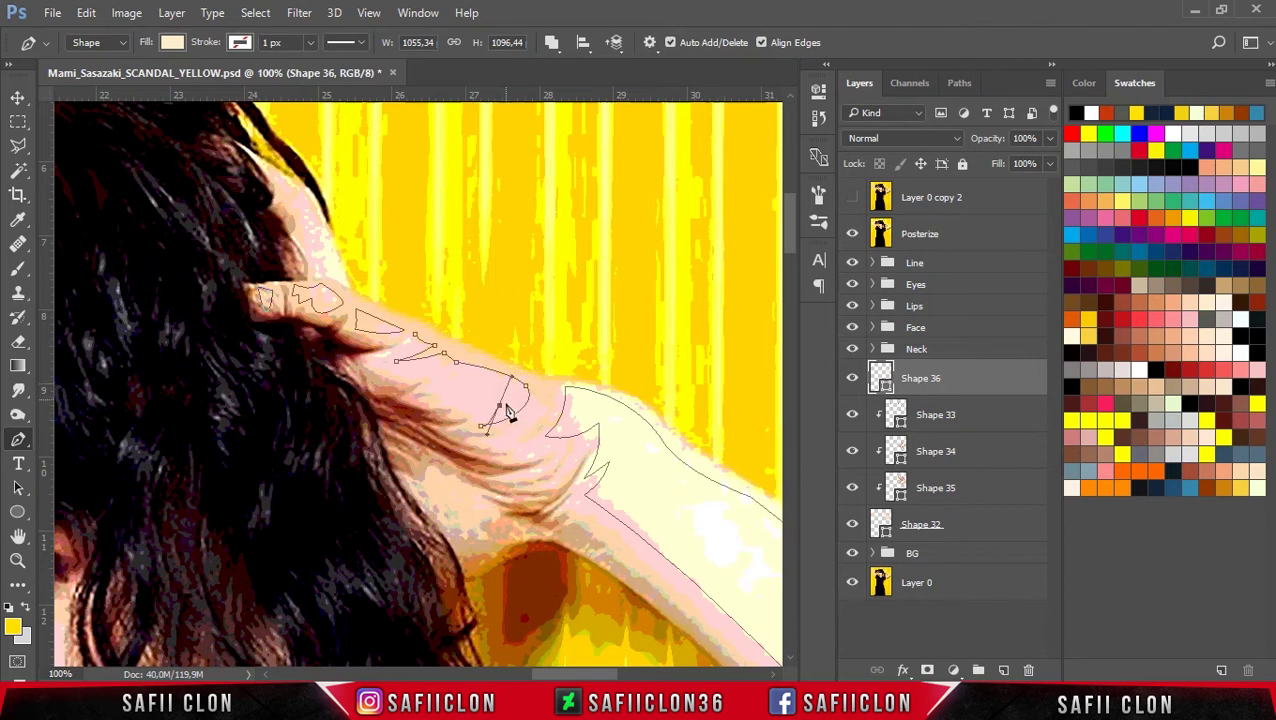
mouse_move(478, 432)
mouse_down()
mouse_move(455, 420)
mouse_move(500, 404)
mouse_move(441, 398)
mouse_up()
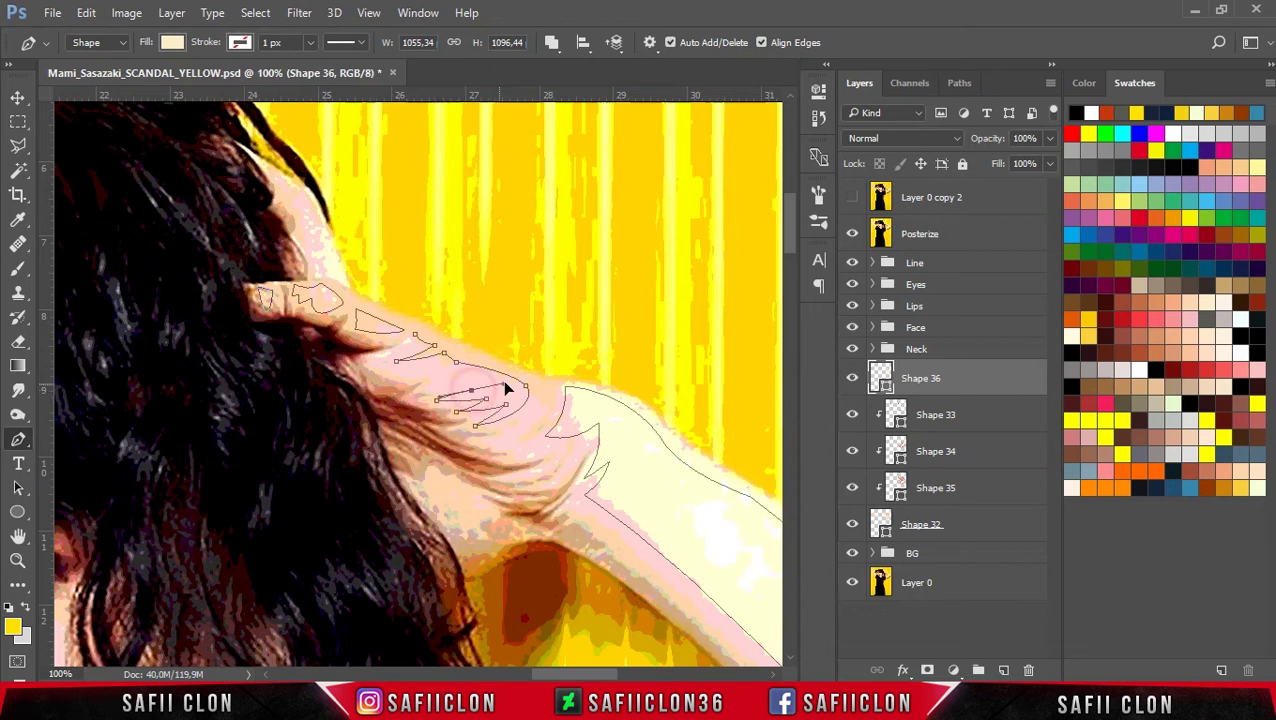
Step: Add jagged zigzag points across the back of the hand, then hide the photo to review
click(457, 378)
click(402, 373)
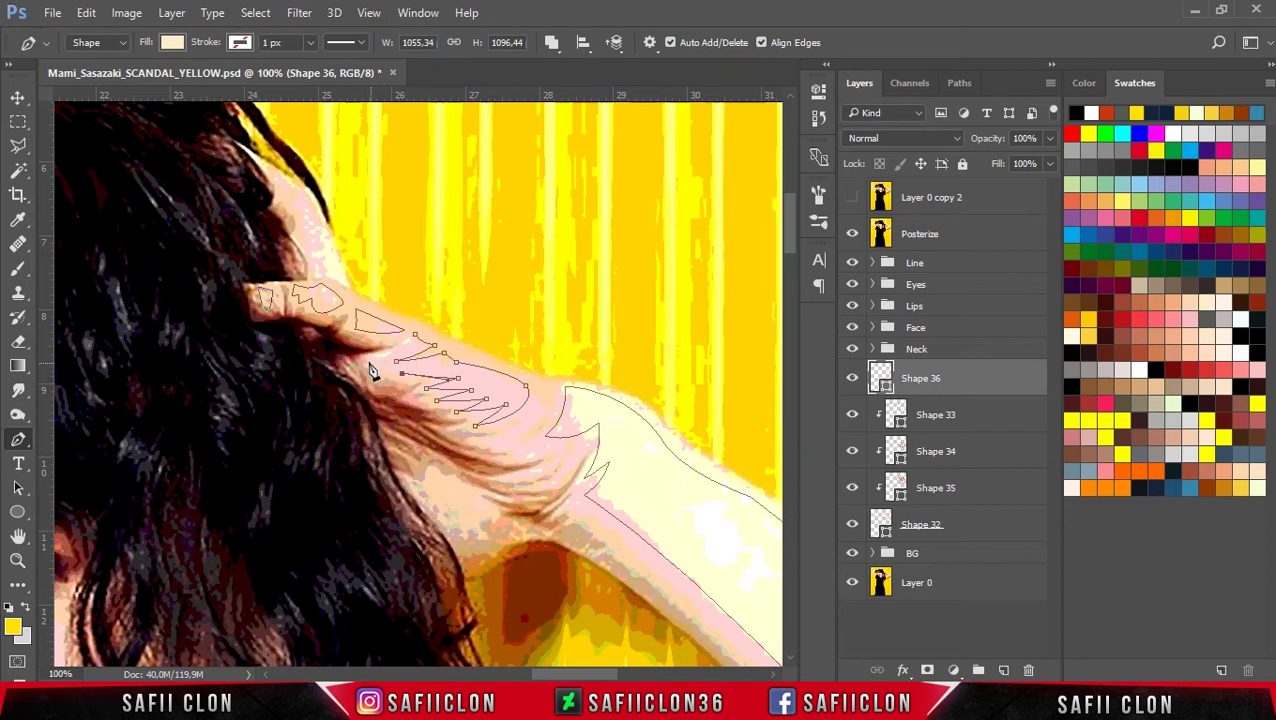
click(368, 358)
click(419, 359)
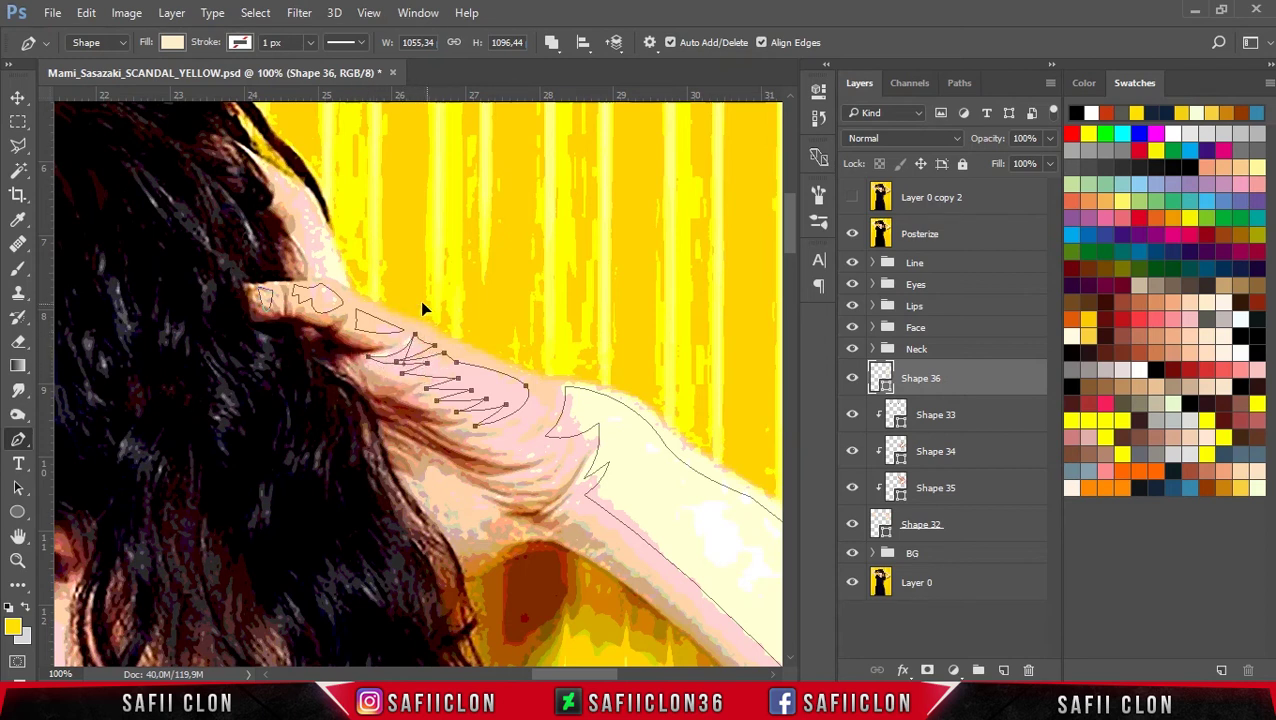
click(852, 234)
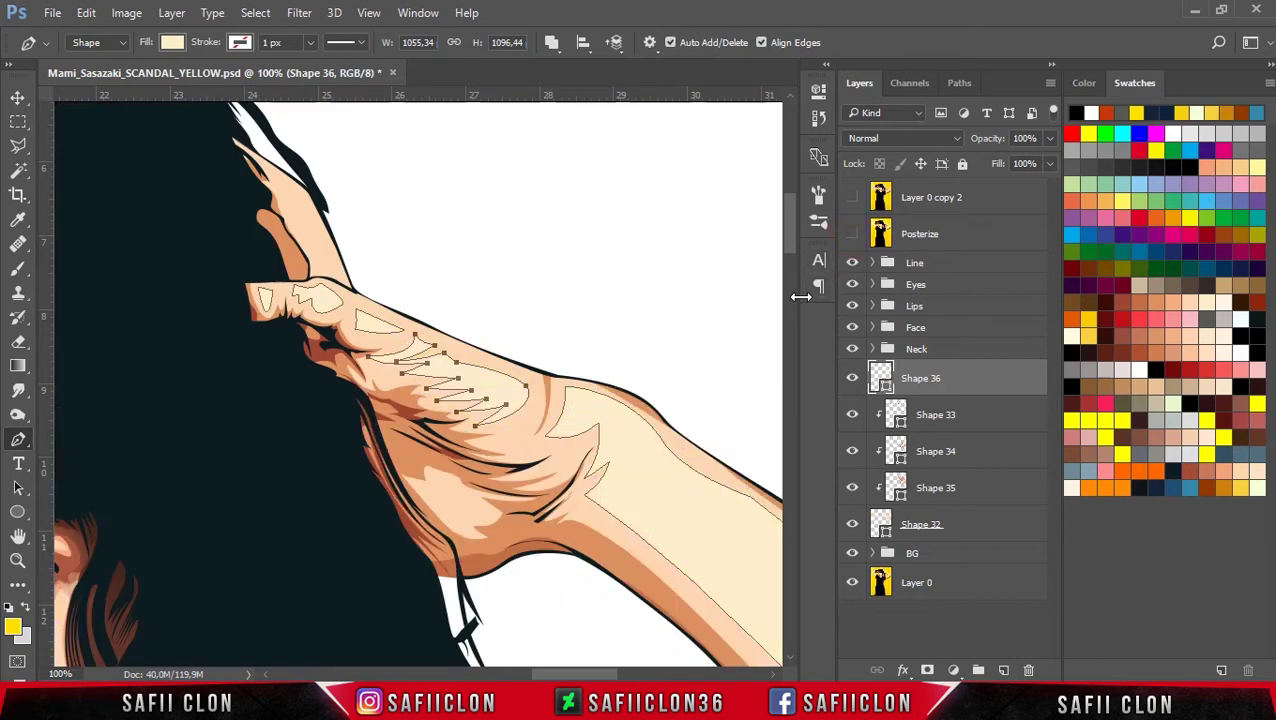
key(ctrl+minus)
key(ctrl+minus)
key(ctrl+minus)
key(ctrl+minus)
key(ctrl+minus)
key(ctrl+plus)
key(ctrl+plus)
key(ctrl+plus)
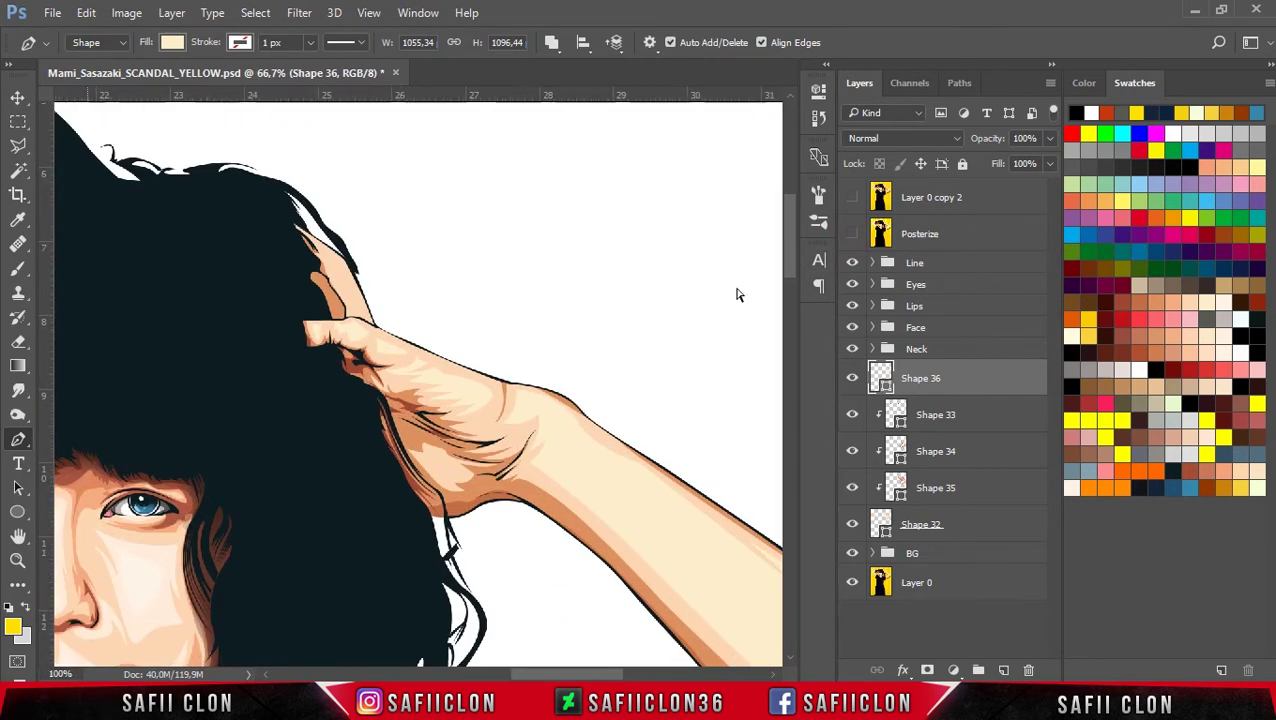
key(ctrl+plus)
key(ctrl+plus)
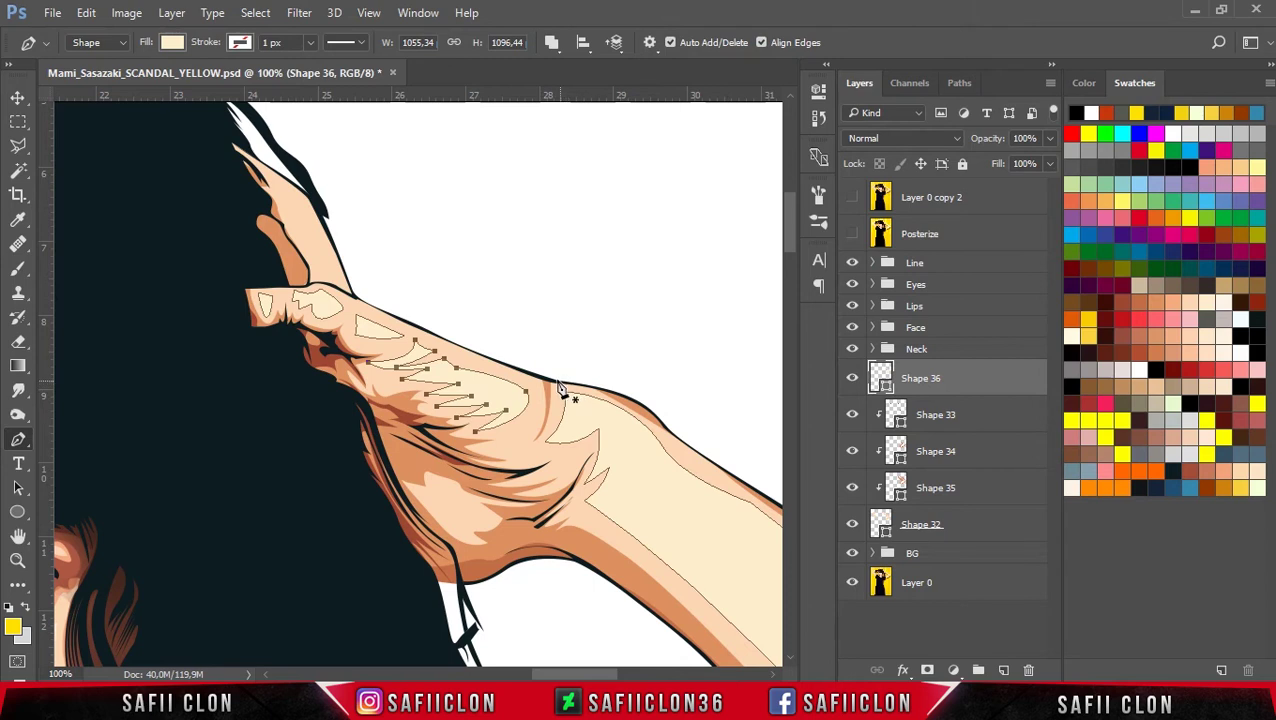
Step: Close the jagged back-of-hand highlight and add thin highlights along the hand creases
click(554, 383)
click(522, 457)
click(553, 380)
click(522, 457)
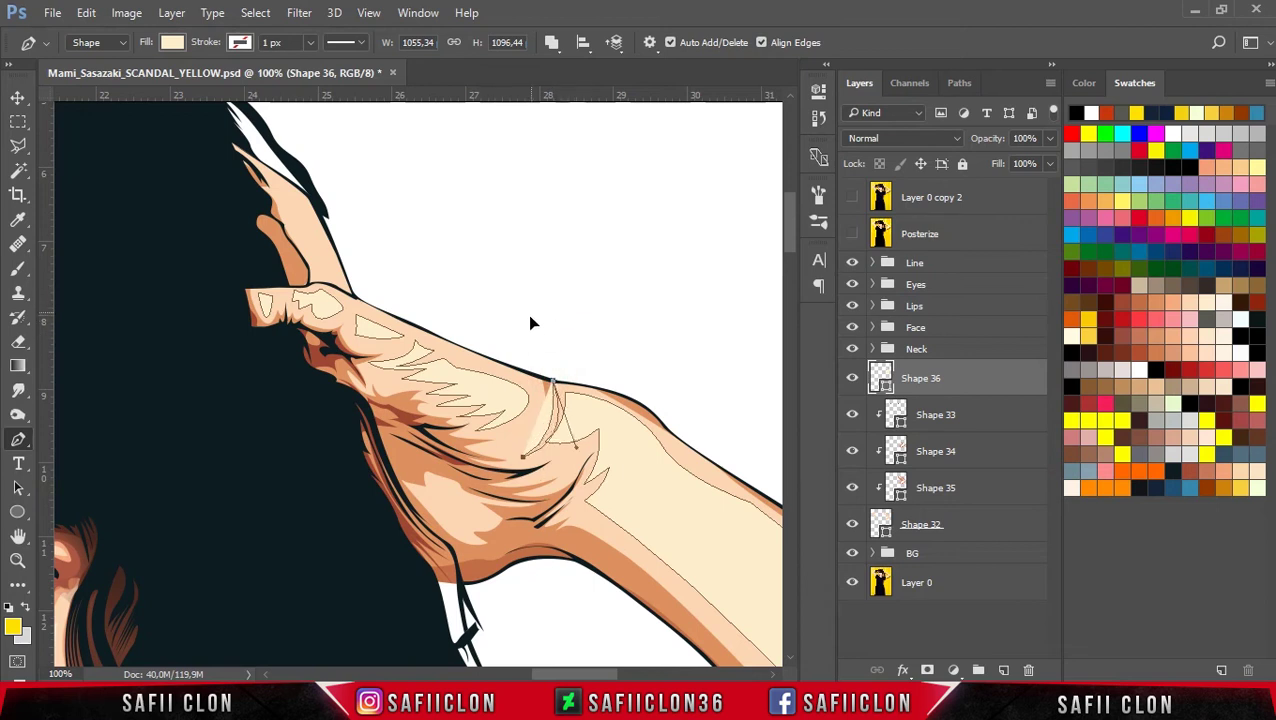
click(584, 456)
click(502, 498)
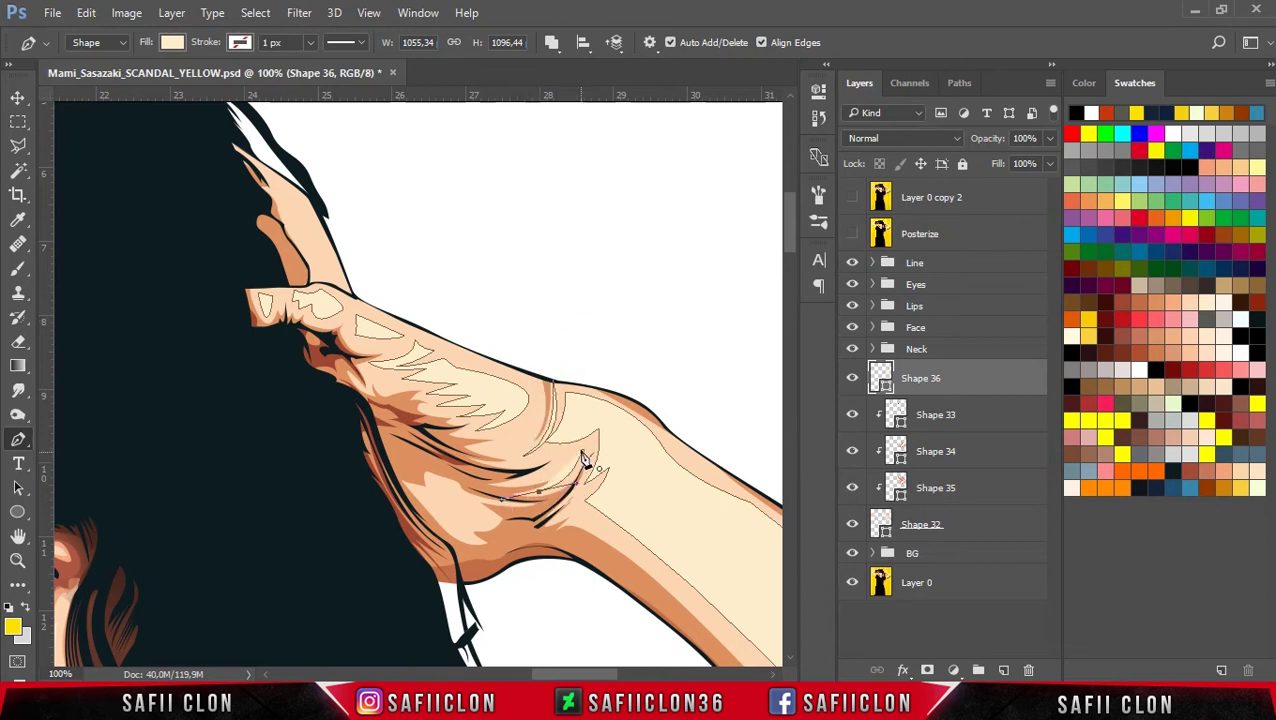
click(571, 392)
click(582, 450)
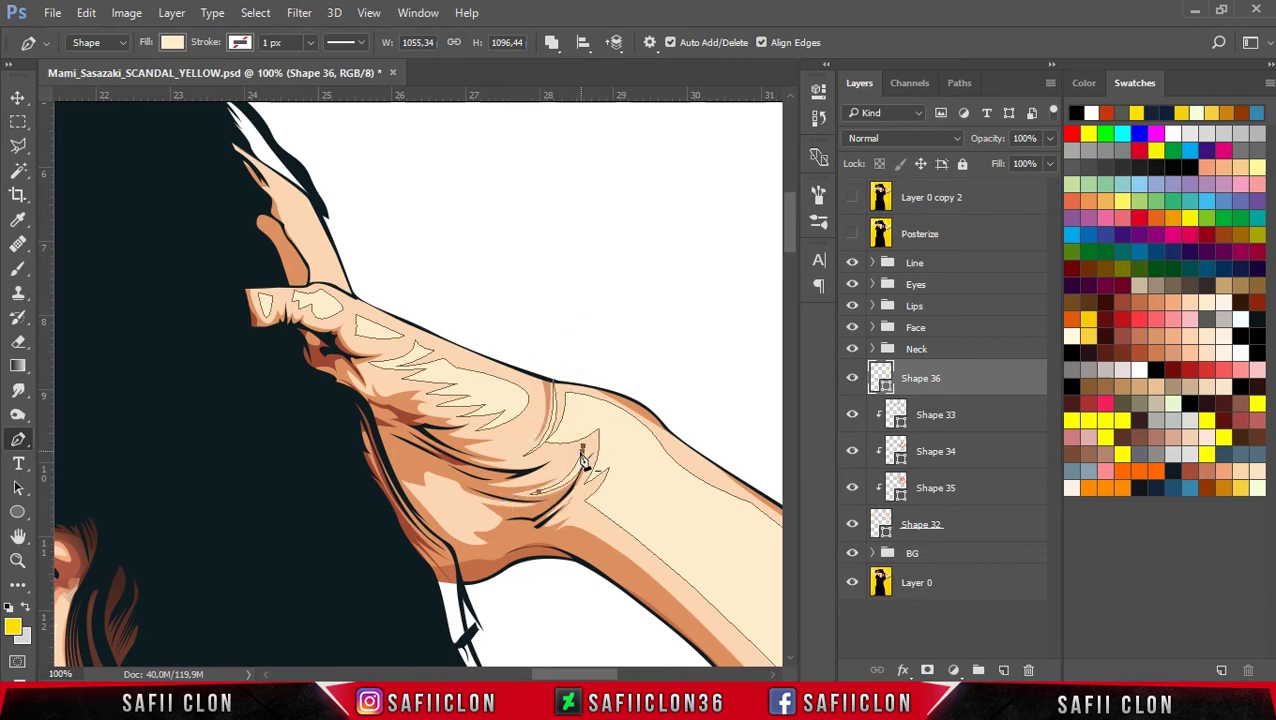
Step: Add two small cream highlight shapes near the lower hand creases
click(851, 235)
click(851, 235)
click(549, 549)
click(504, 552)
click(512, 528)
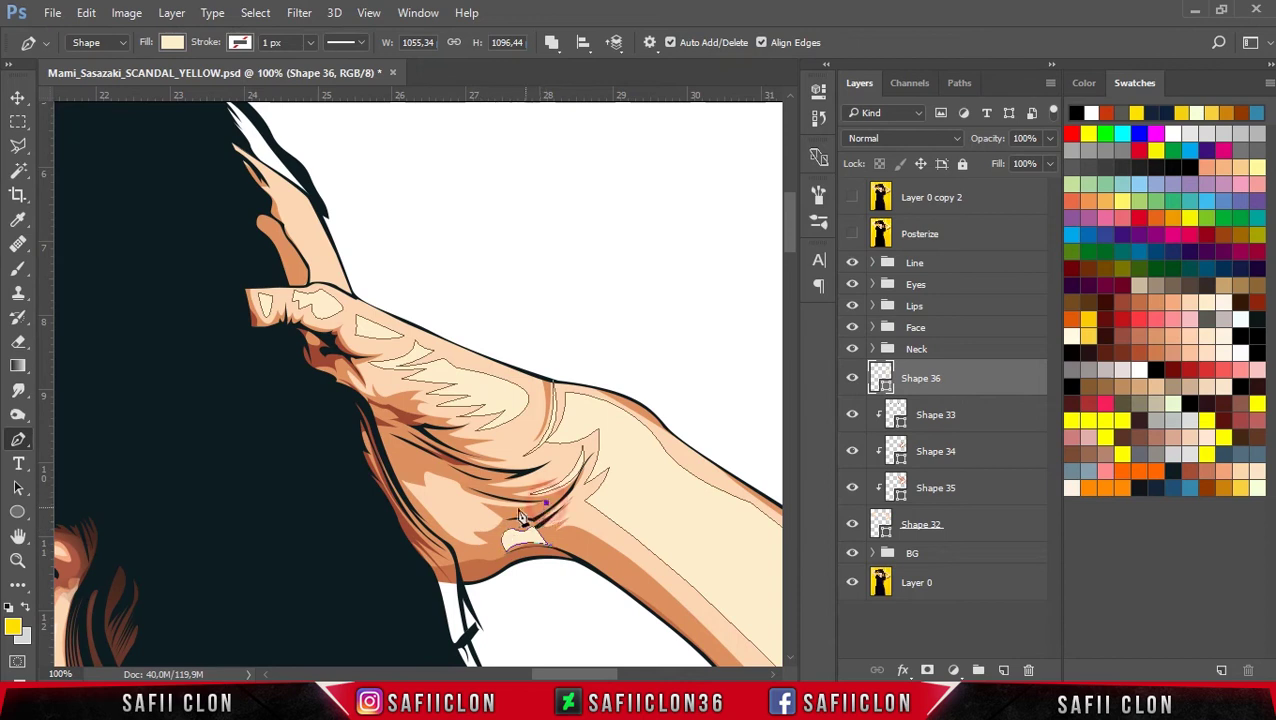
click(497, 508)
click(548, 502)
click(497, 508)
Step: Add another highlight on the hand and begin one along the wrist crease
click(532, 453)
click(535, 423)
click(478, 447)
click(532, 453)
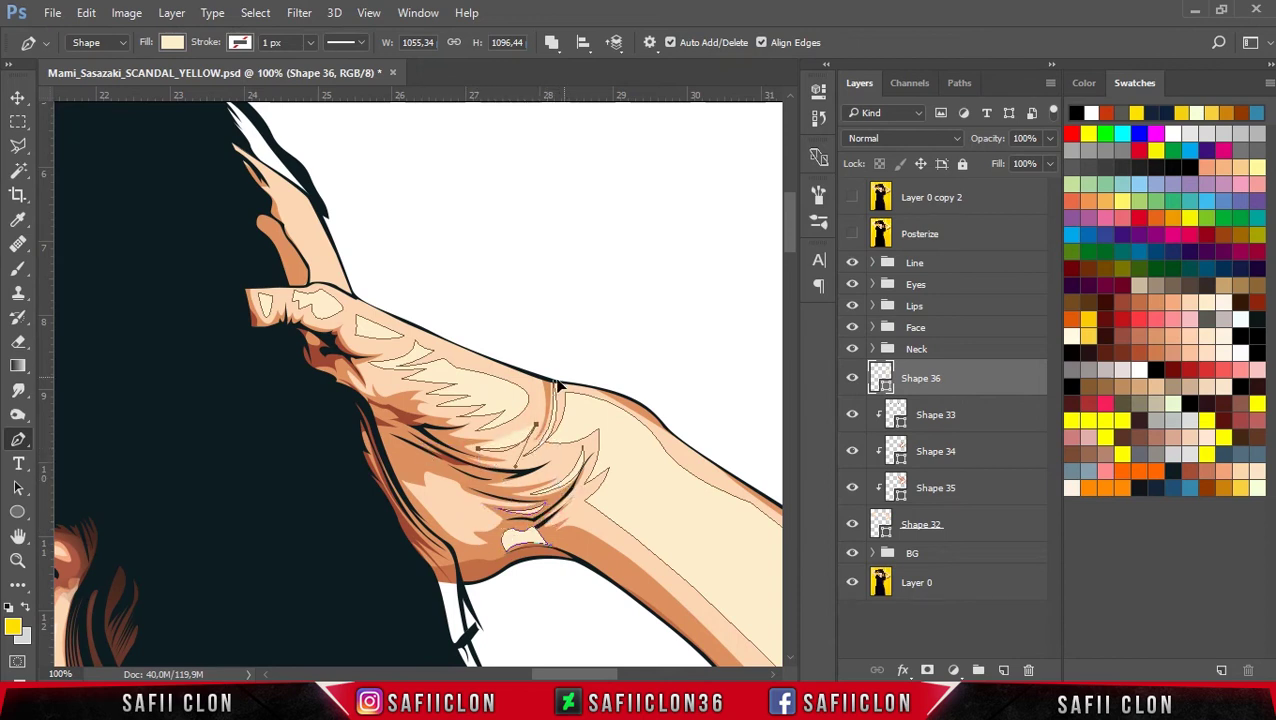
click(587, 490)
click(548, 521)
scroll(720, 320, up, 3)
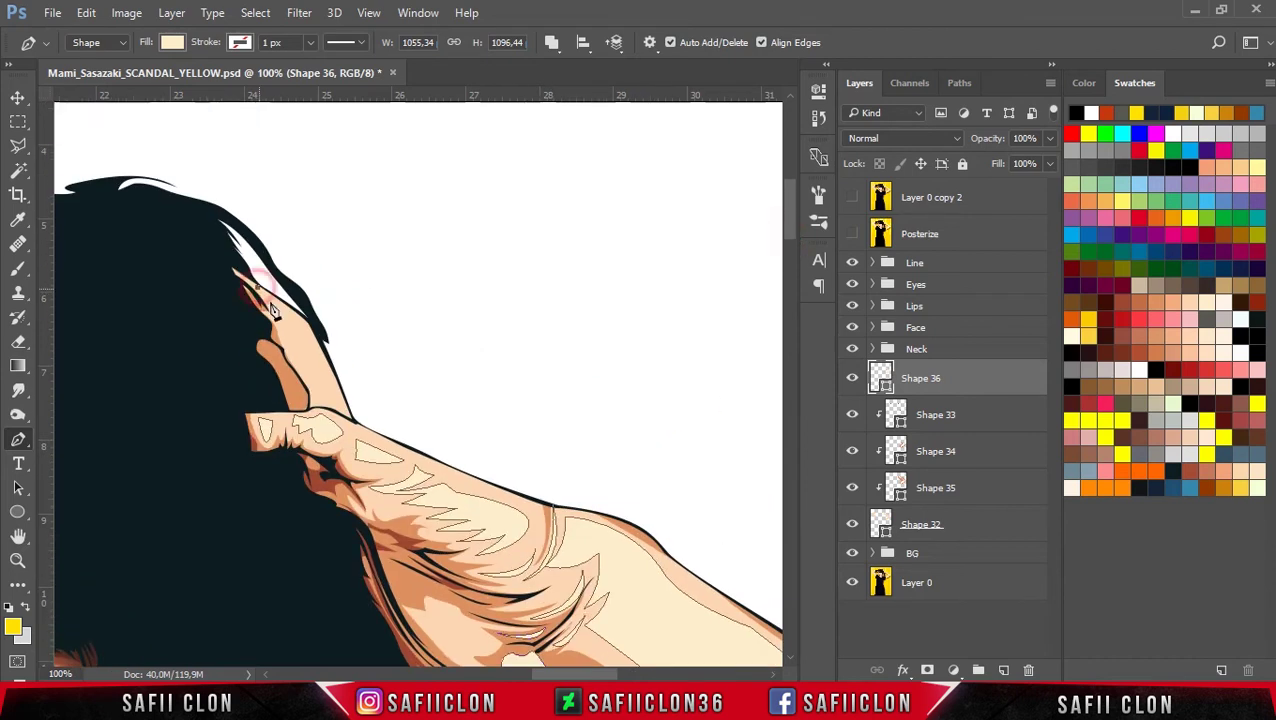
Step: Trace a narrow cream highlight up the raised finger toward the hair, then zoom out
click(286, 322)
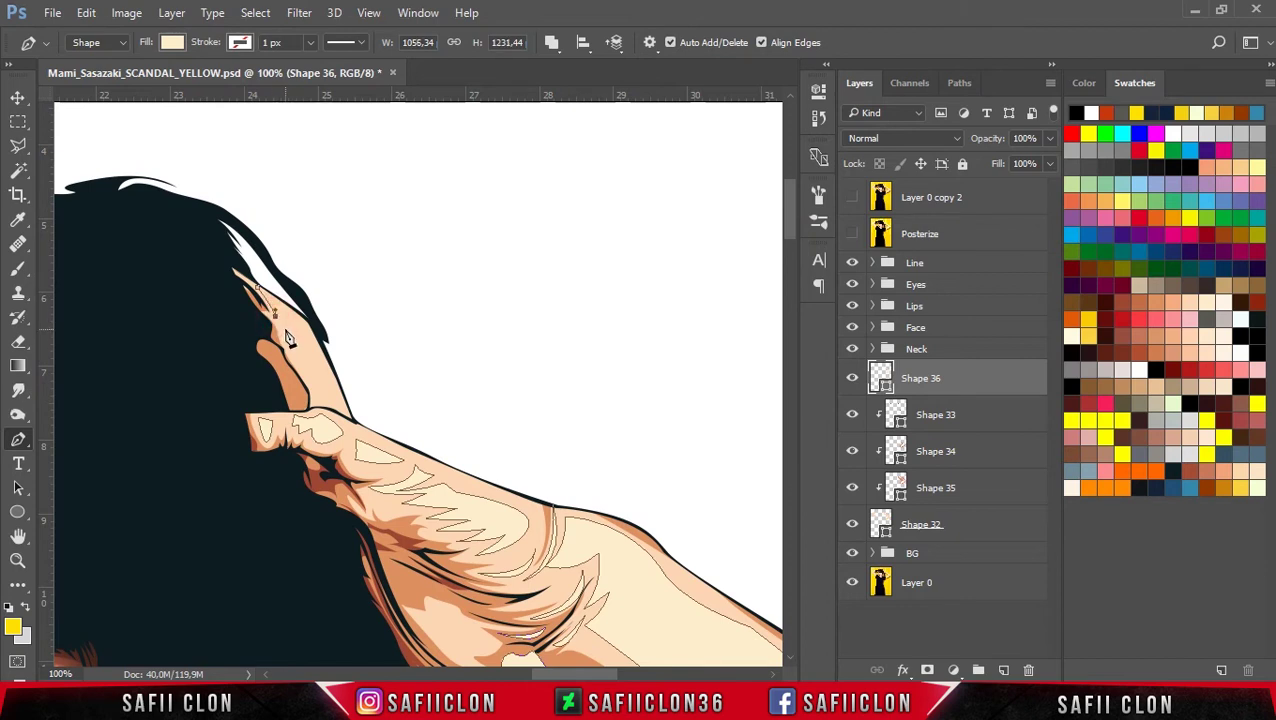
click(297, 357)
click(309, 368)
click(340, 404)
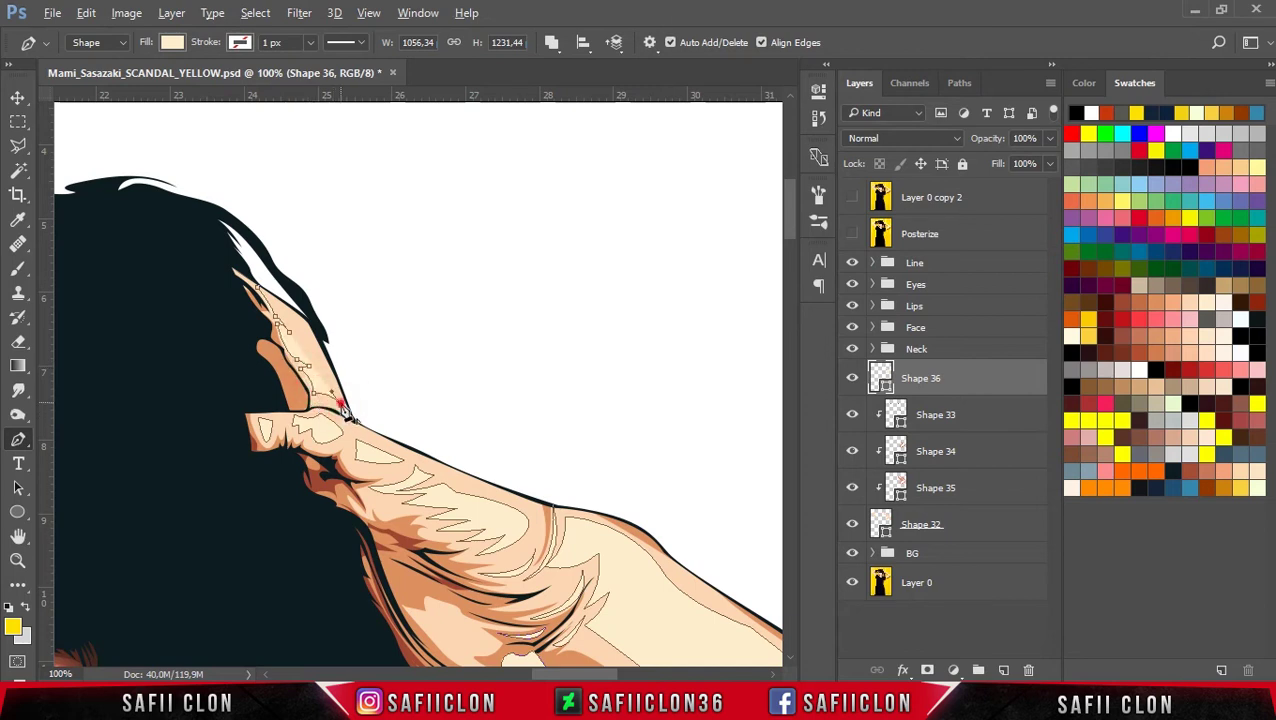
click(315, 355)
click(309, 328)
click(258, 285)
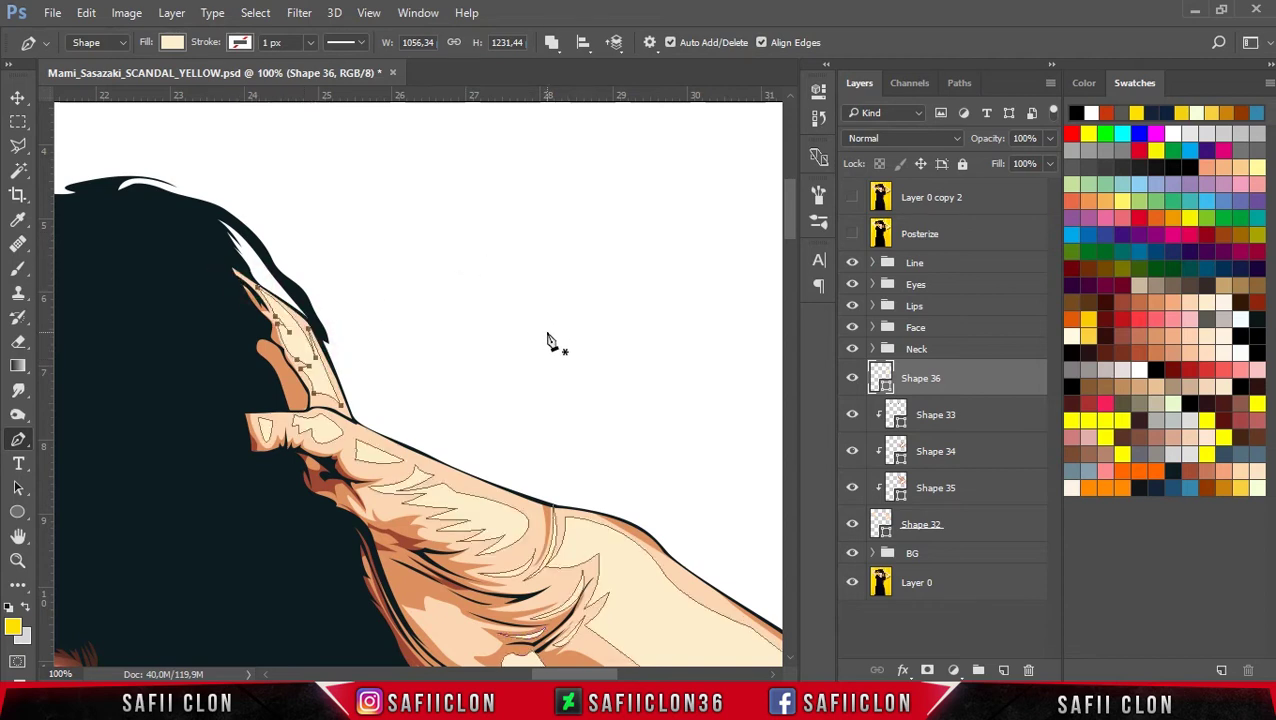
mouse_move(794, 223)
mouse_down()
mouse_move(794, 255)
mouse_move(791, 228)
mouse_up()
key(ctrl+minus)
key(ctrl+minus)
key(ctrl+minus)
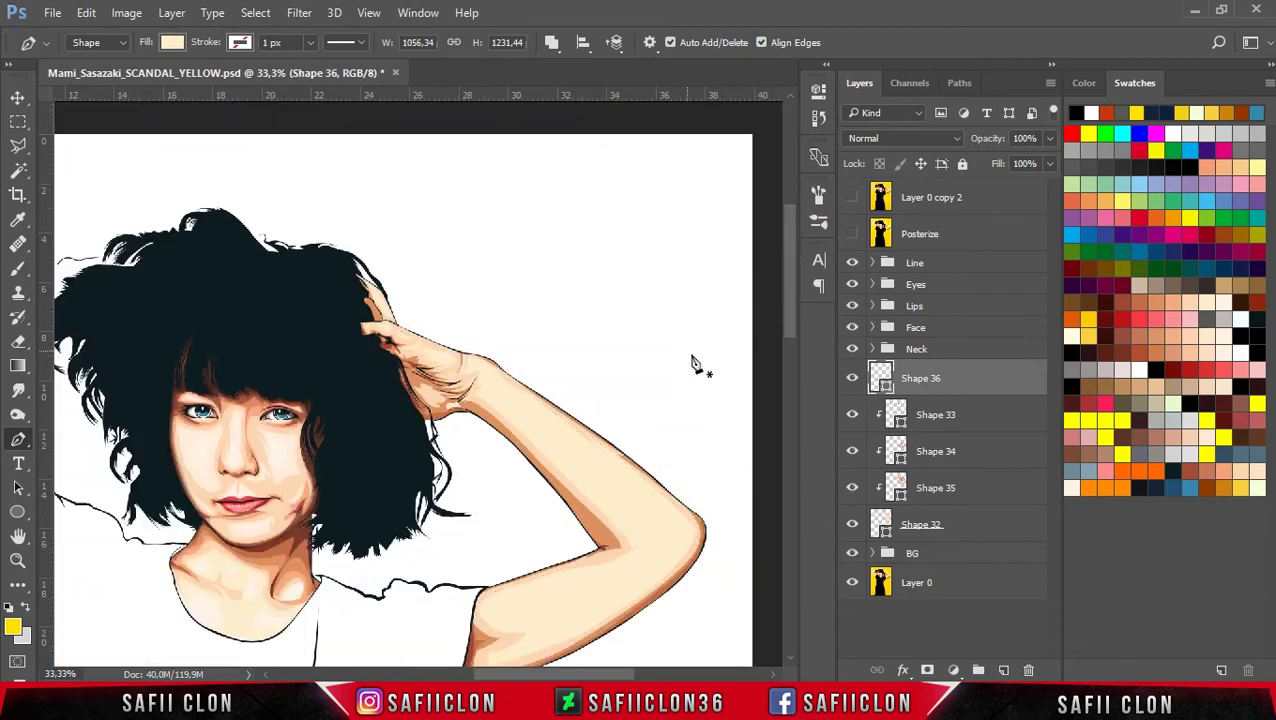
Step: Set the Pen path operation to New Layer
drag(790, 300, 802, 338)
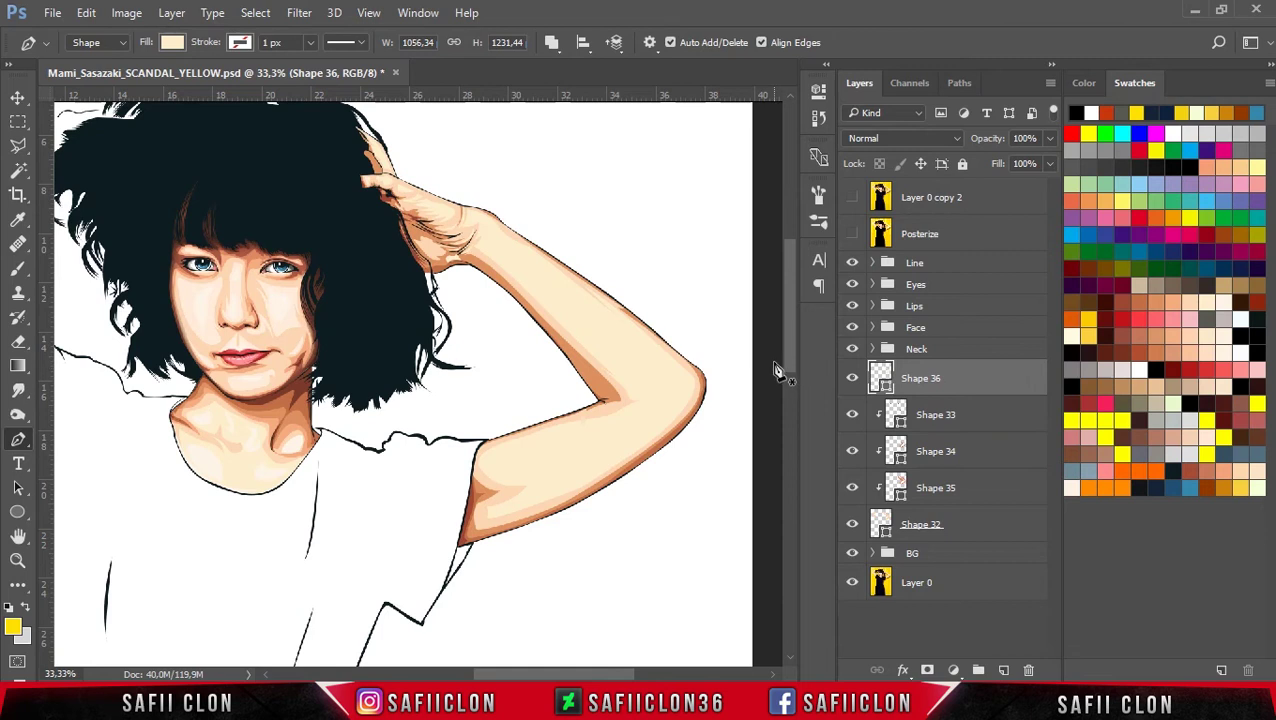
click(551, 43)
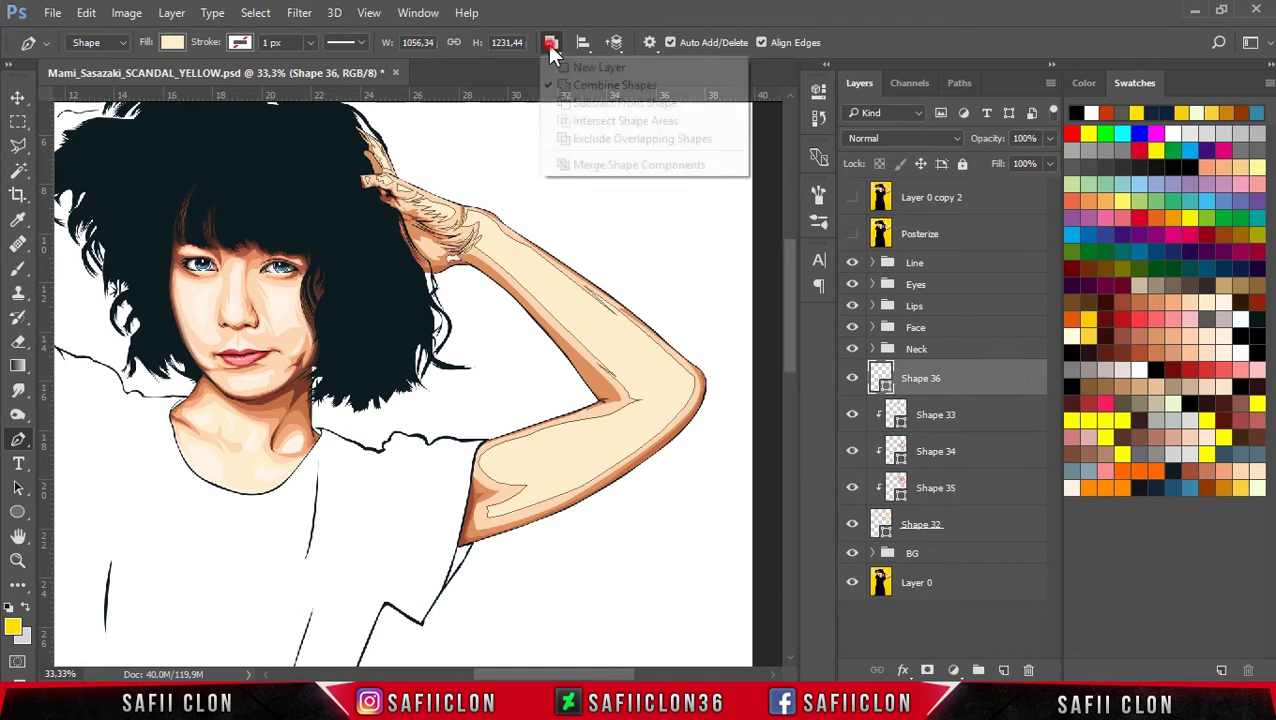
click(578, 65)
Step: Toggle the Posterize reference on and off to compare the arm, then begin an upper-arm shape
drag(790, 246, 814, 270)
click(852, 233)
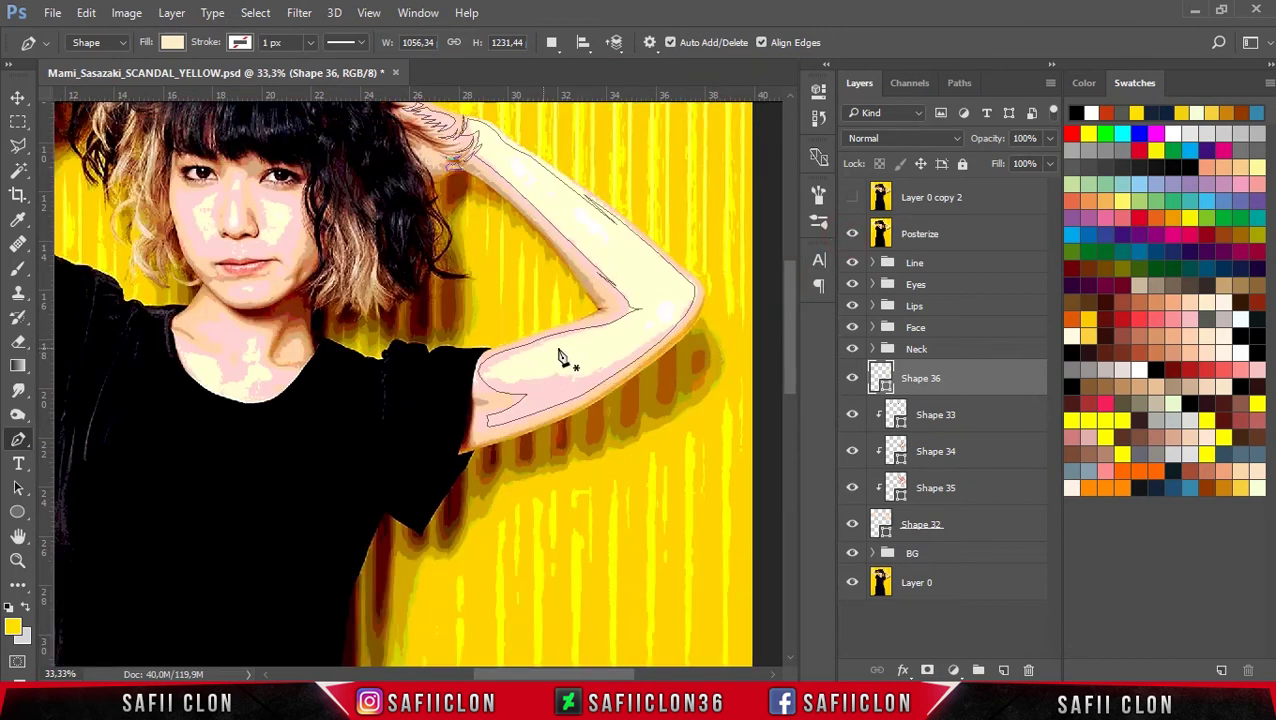
click(852, 233)
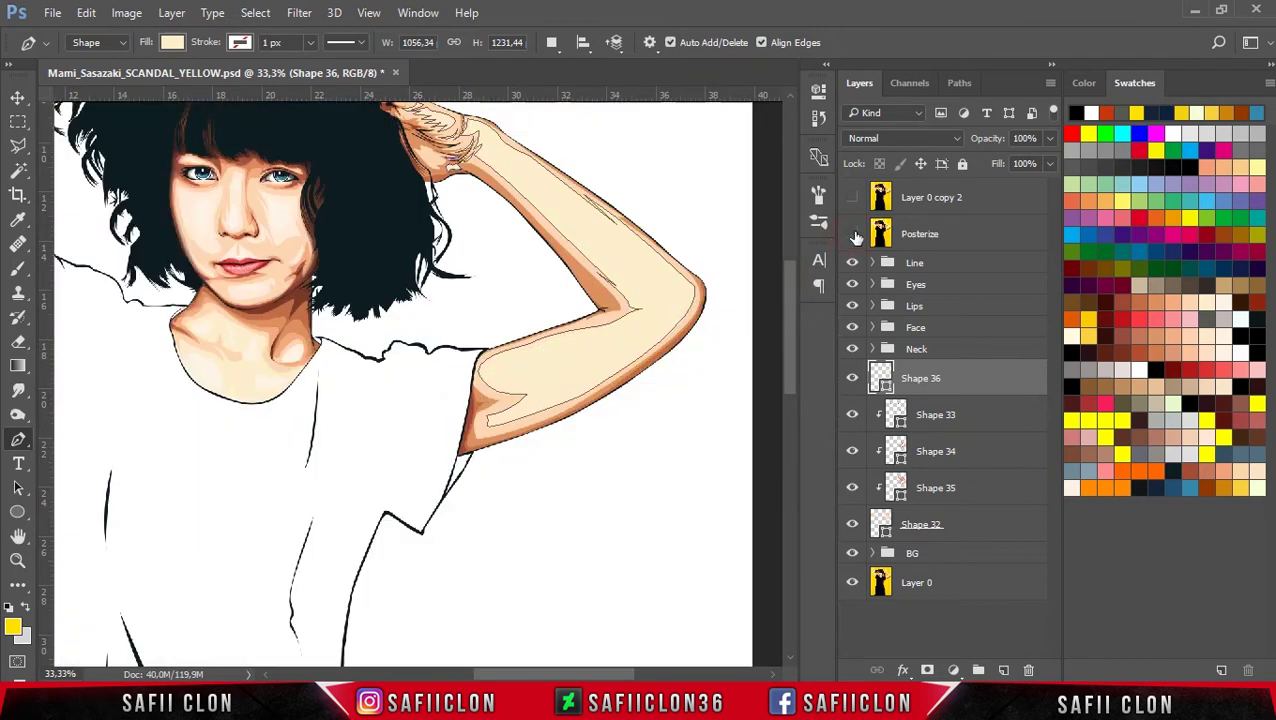
click(852, 233)
click(852, 233)
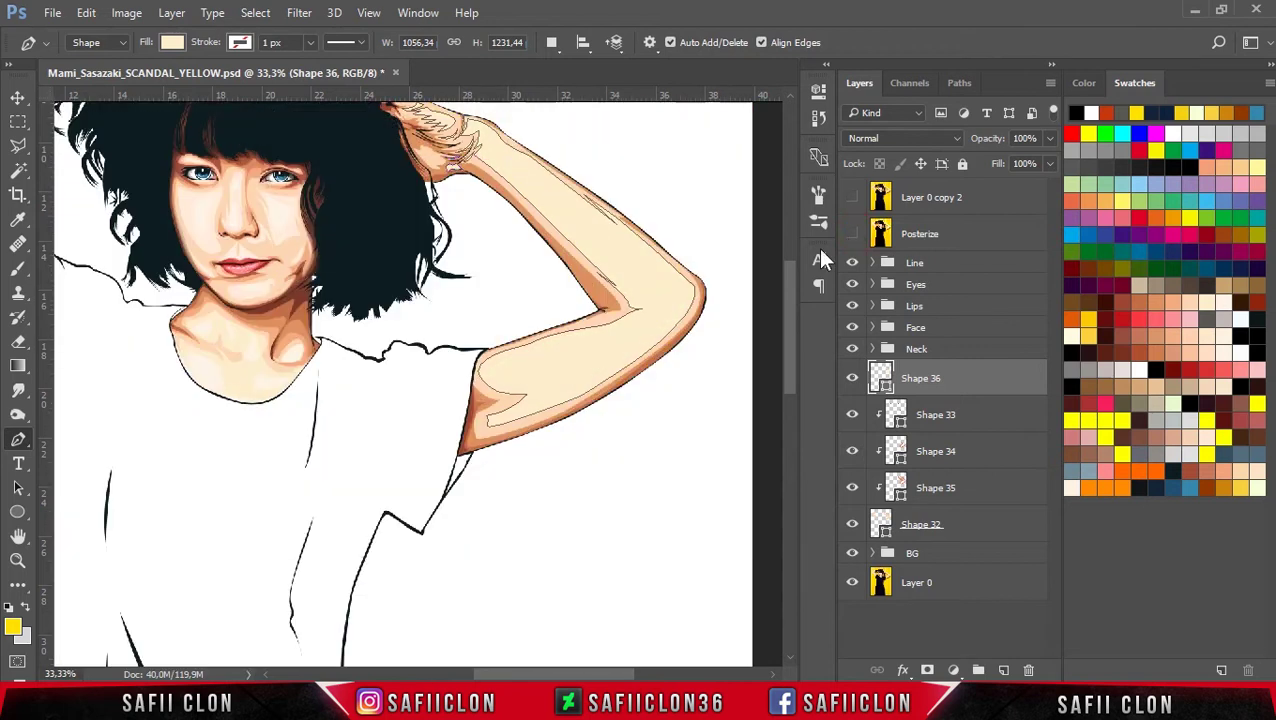
click(483, 365)
Step: Close the upper-arm oval as Shape 37 and fill it with cream fef4e8
drag(549, 350, 586, 351)
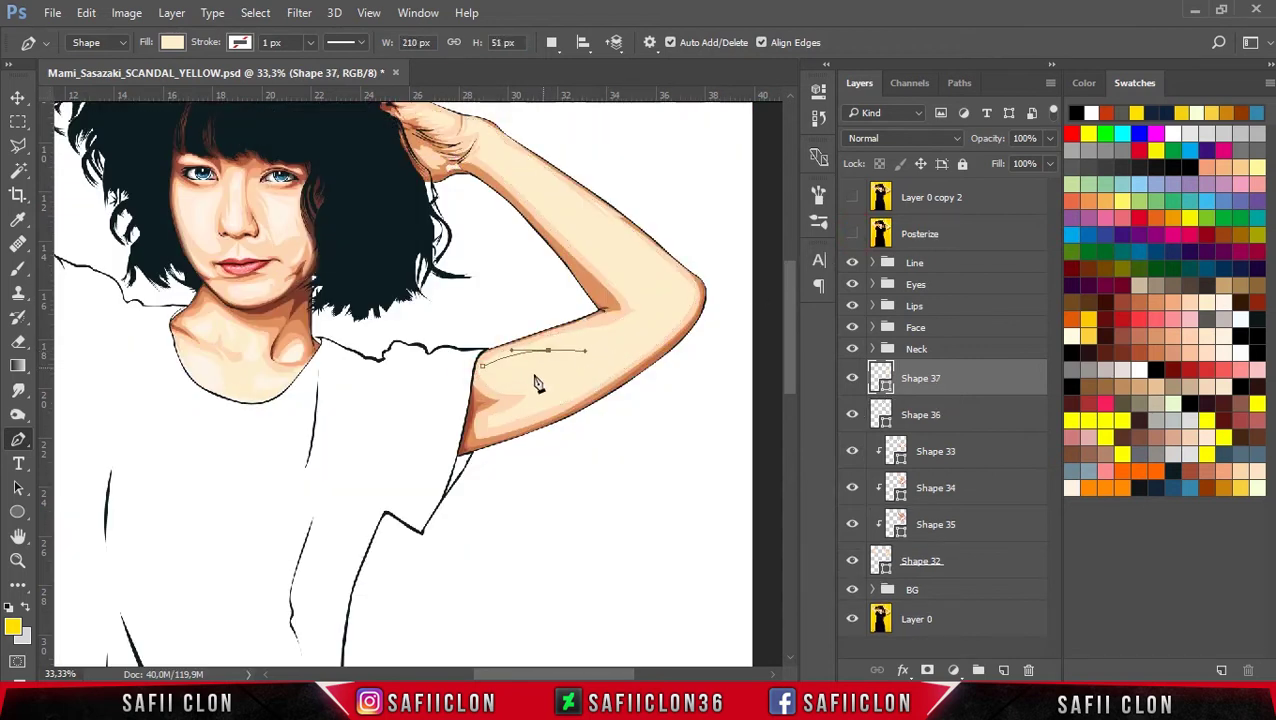
mouse_move(483, 365)
mouse_down()
mouse_move(493, 376)
mouse_move(481, 368)
mouse_up()
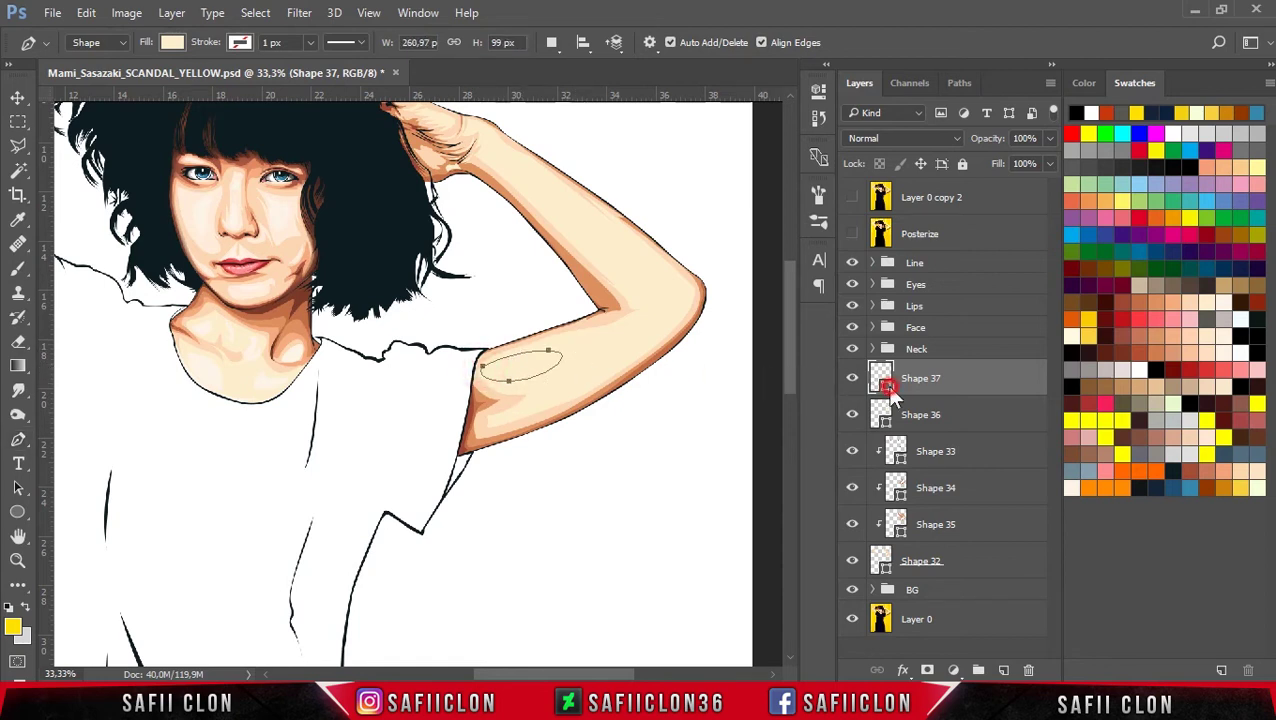
double_click(883, 380)
click(1231, 300)
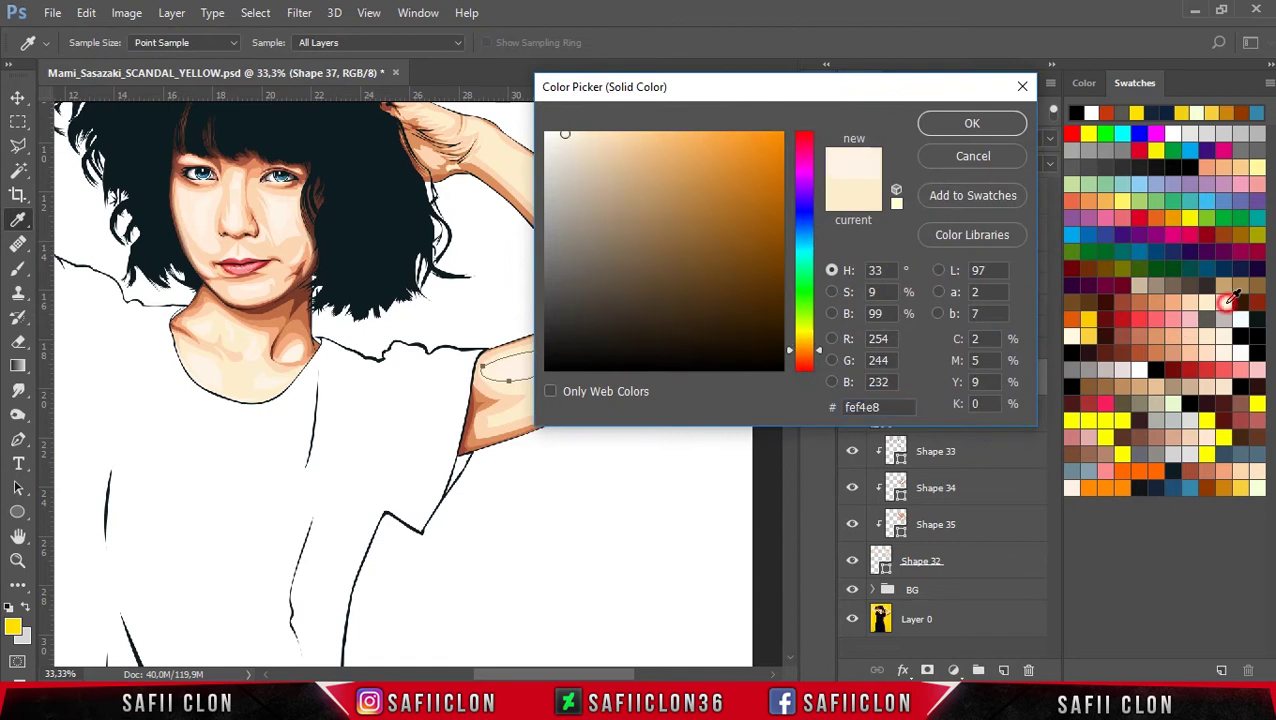
click(963, 127)
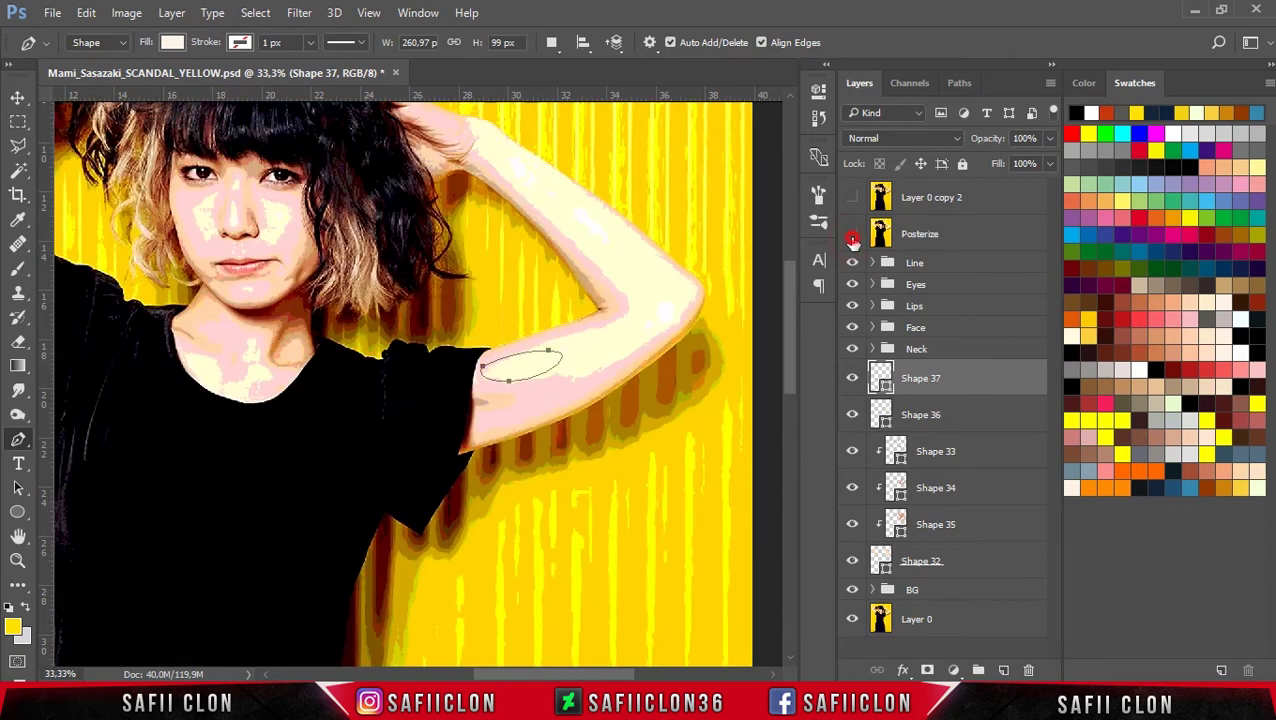
Step: Switch to Combine Shapes and add a cream highlight streak along the forearm
click(852, 238)
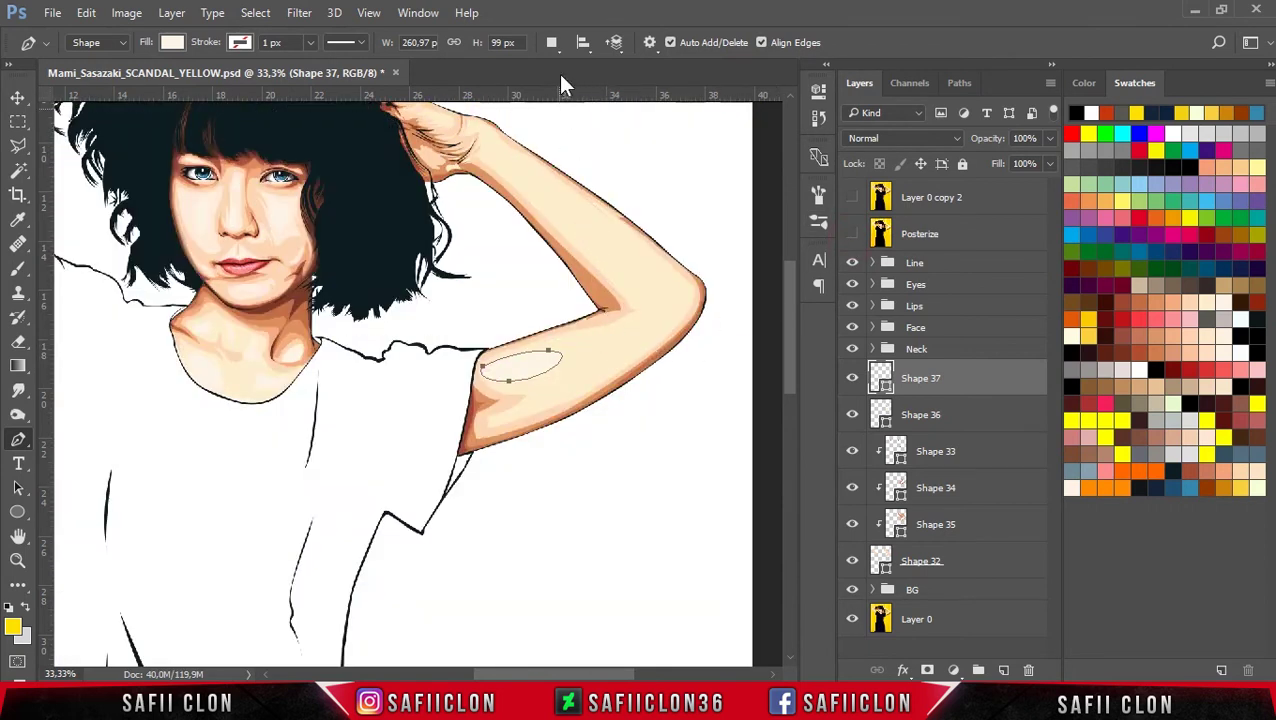
click(553, 42)
click(590, 86)
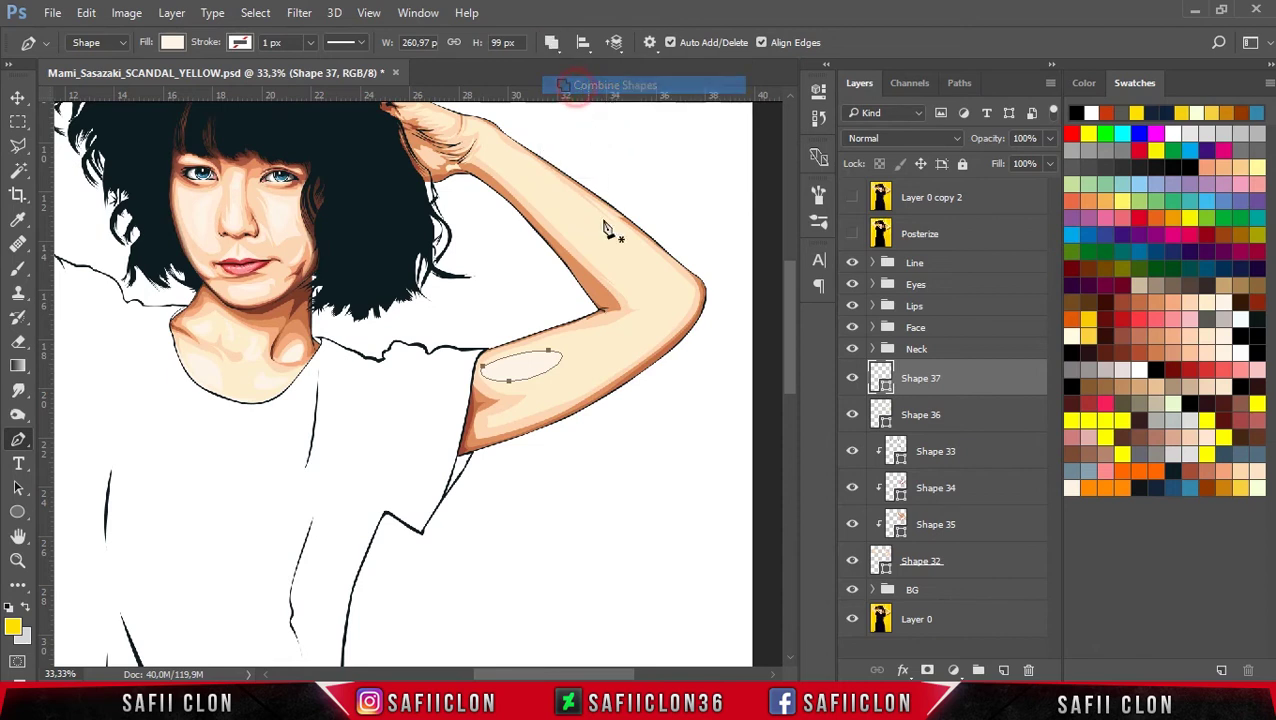
click(633, 328)
mouse_move(589, 368)
mouse_down()
mouse_move(578, 395)
mouse_move(493, 419)
mouse_up()
alt+click(528, 405)
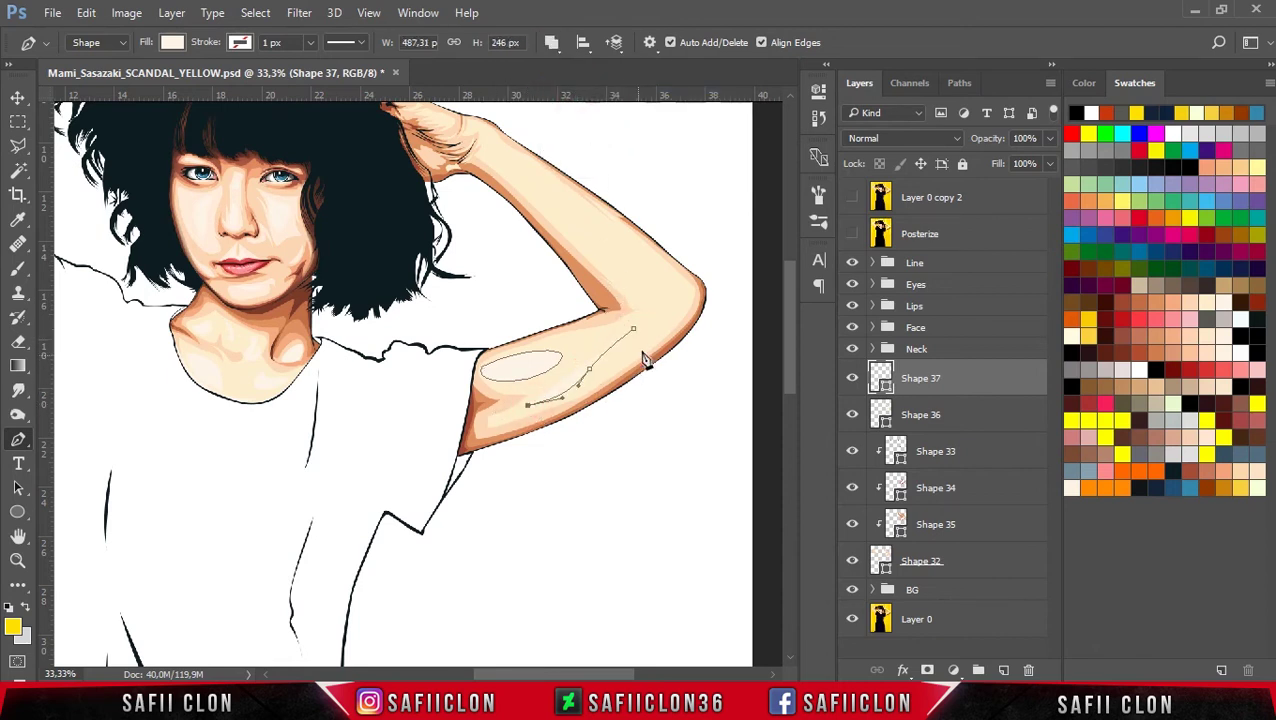
drag(658, 331, 745, 255)
alt+click(658, 331)
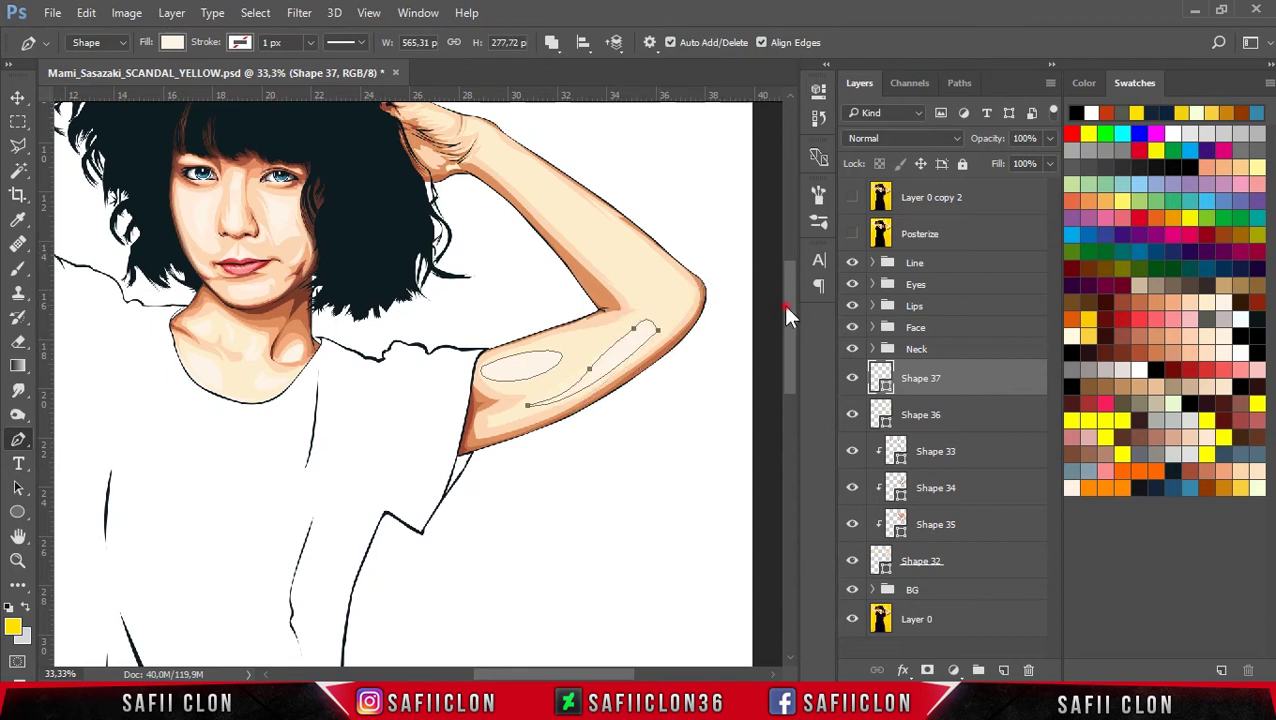
drag(783, 304, 780, 259)
drag(487, 338, 494, 327)
click(540, 388)
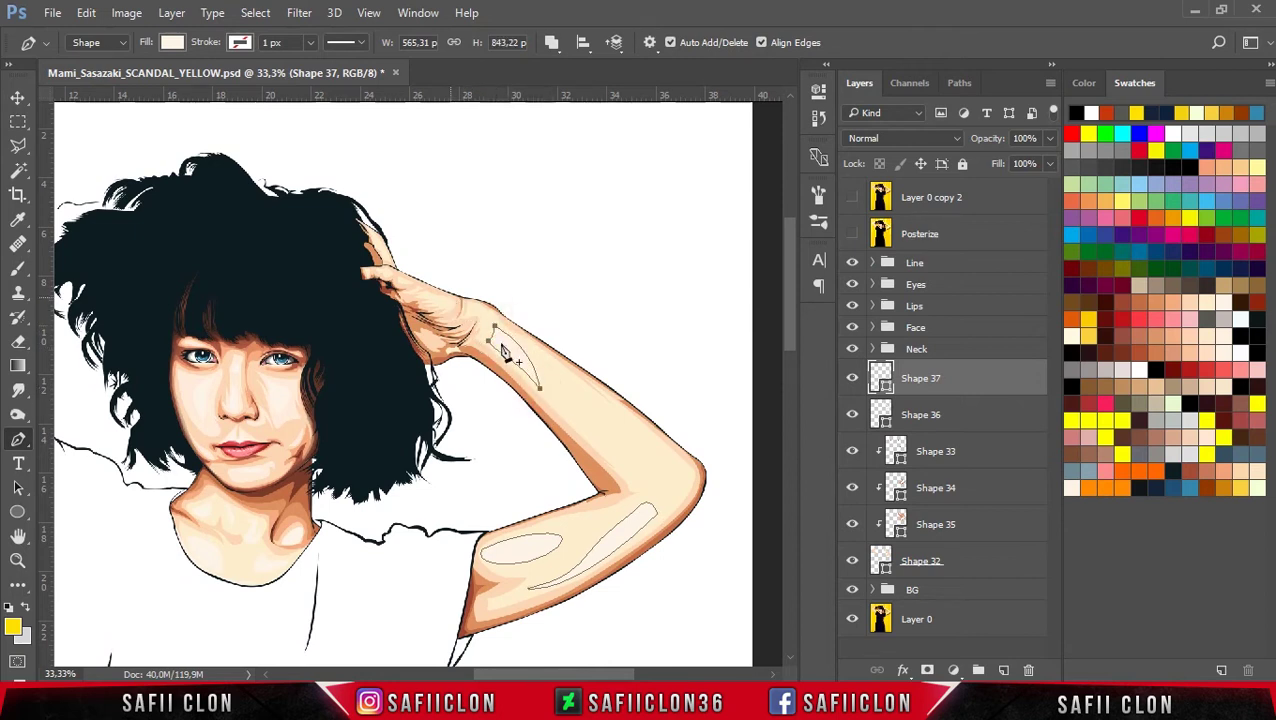
Step: Add a cream highlight shape at the elbow and zoom out to view the figure
click(570, 378)
drag(627, 449, 639, 485)
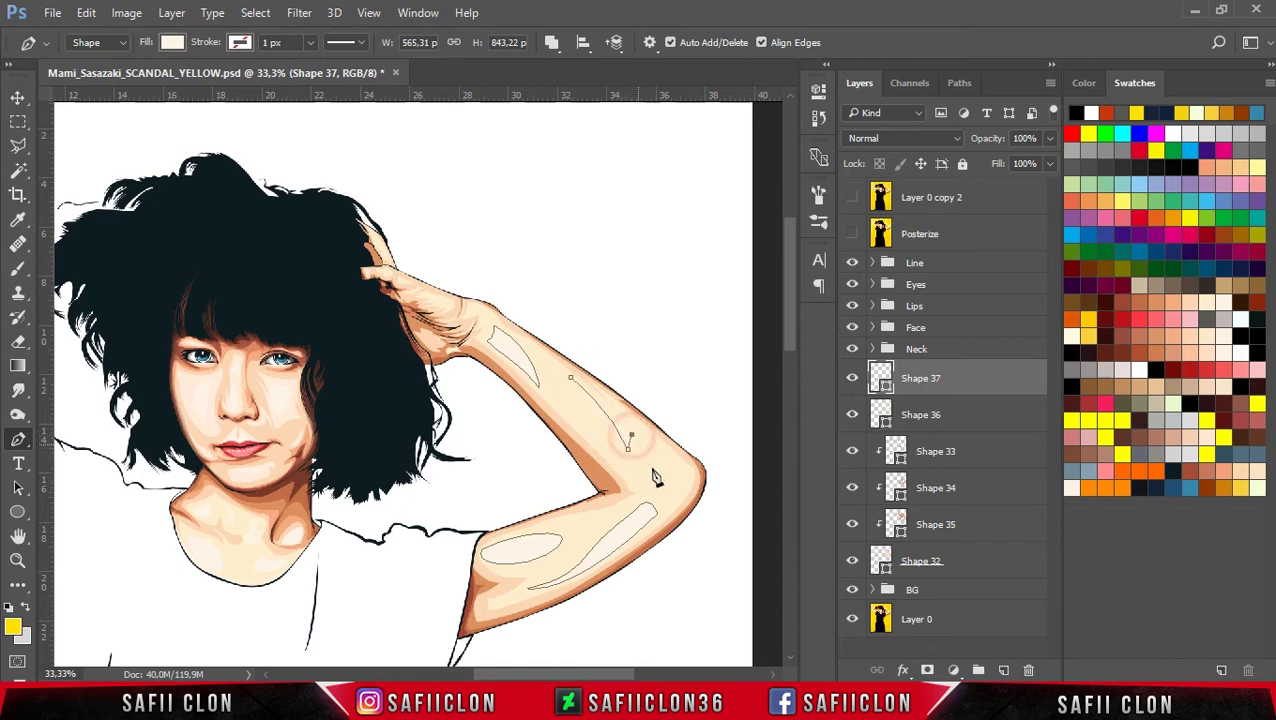
click(657, 481)
click(656, 441)
click(570, 378)
drag(612, 673, 593, 673)
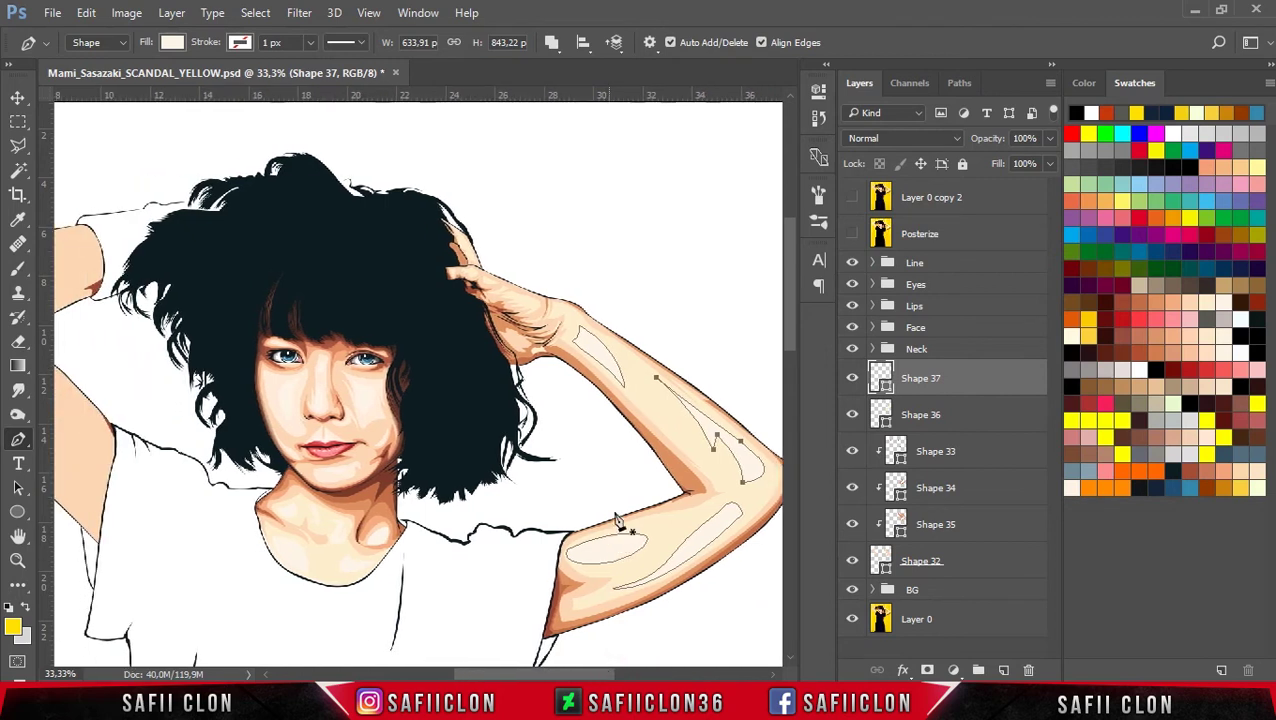
key(ctrl+minus)
key(ctrl+minus)
key(ctrl+plus)
key(ctrl+plus)
key(ctrl+plus)
key(ctrl+minus)
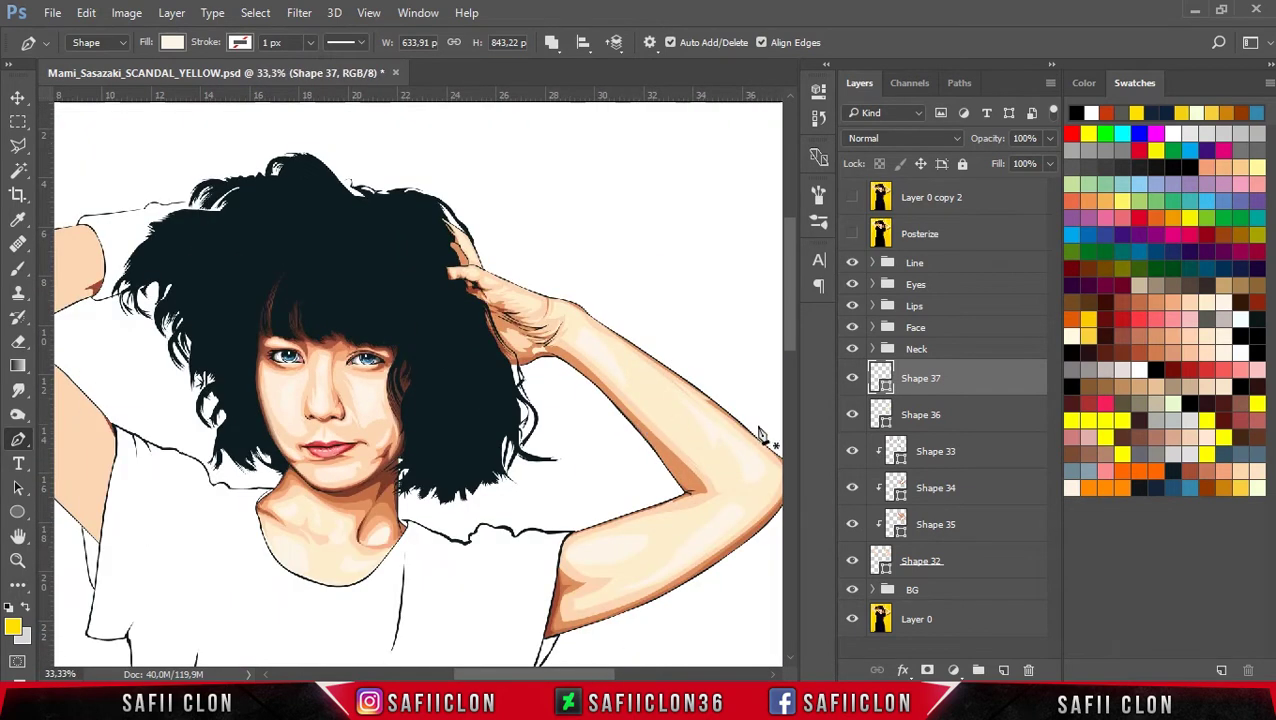
click(952, 425)
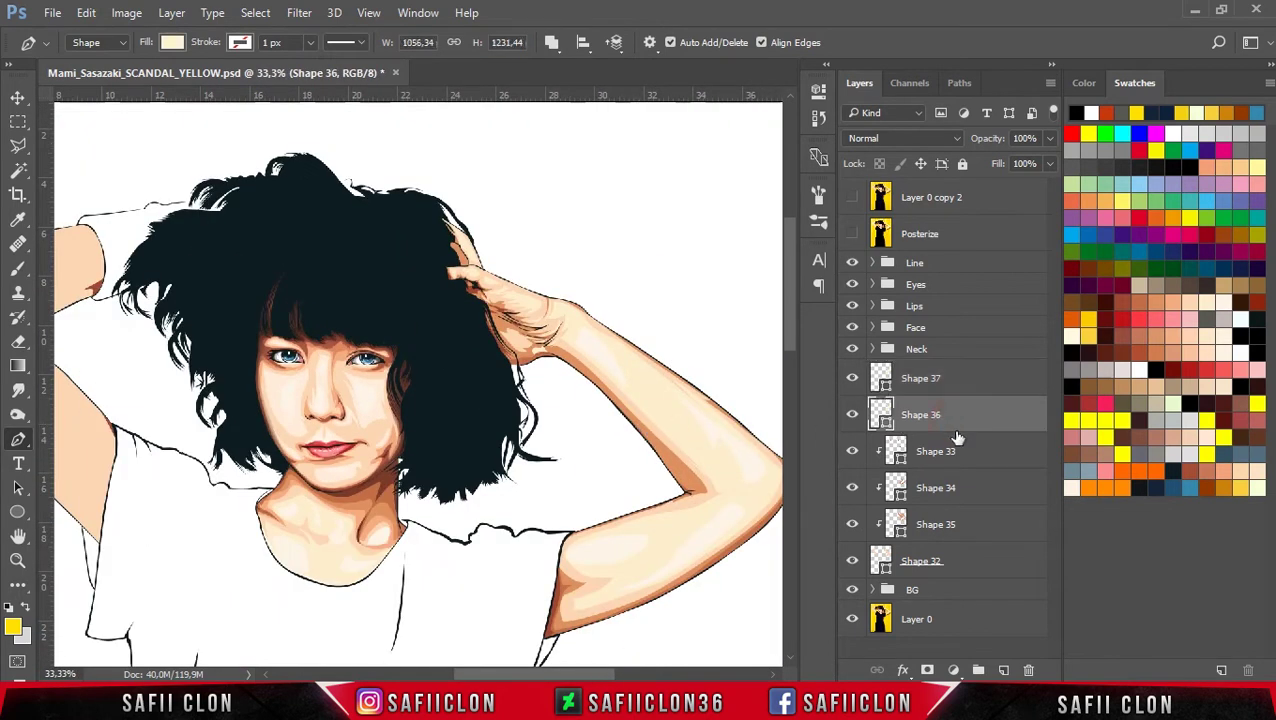
Step: Select Shape 35 and change its fill from orange dd915f to lighter peach f1b086
click(967, 453)
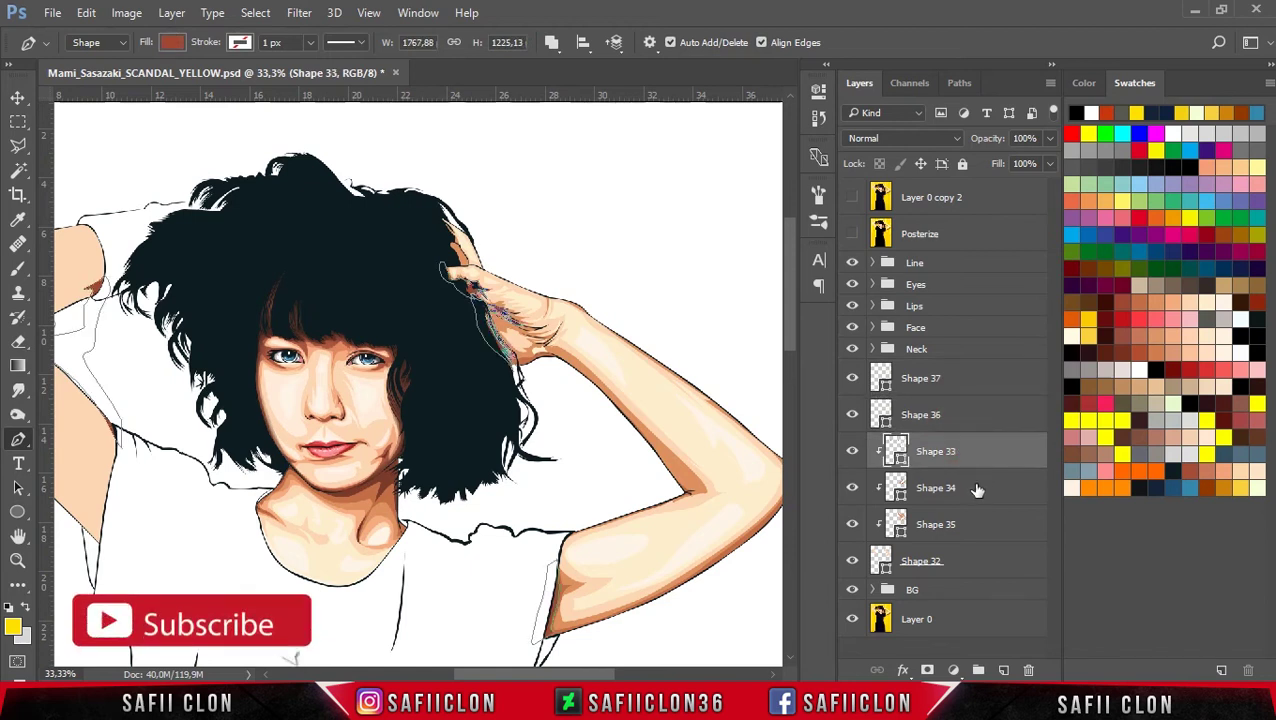
click(977, 489)
click(983, 529)
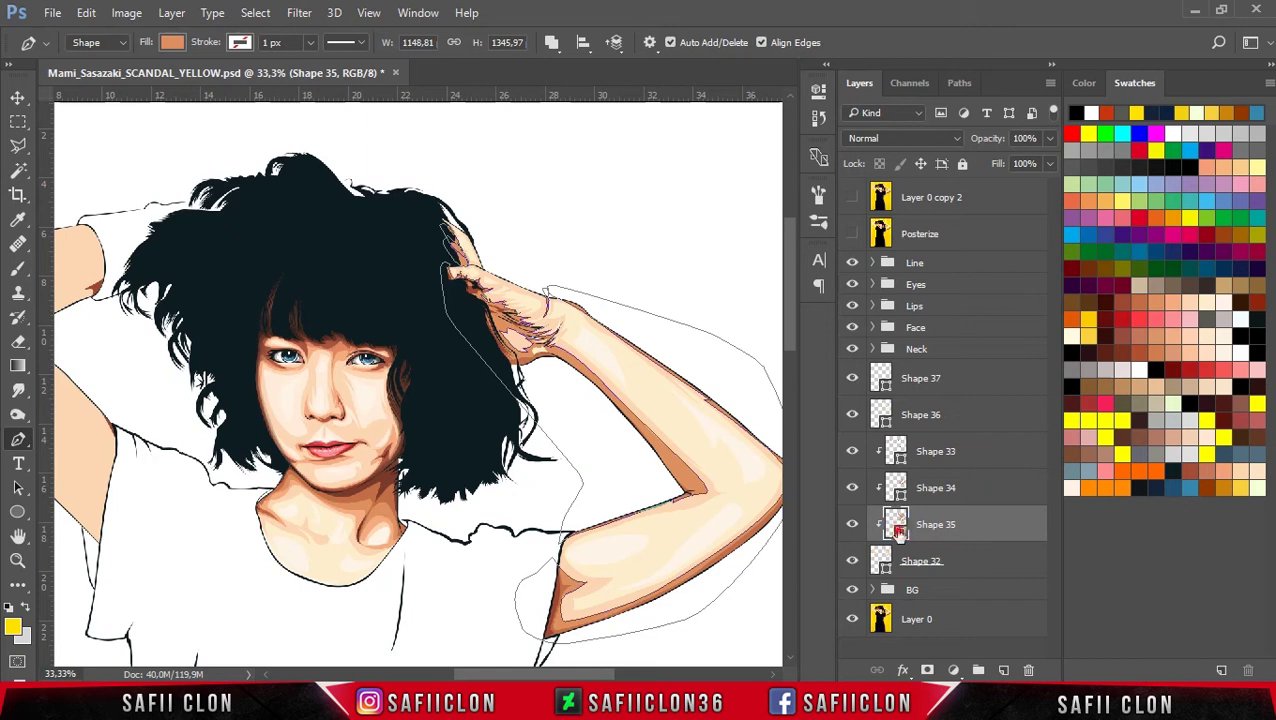
double_click(897, 530)
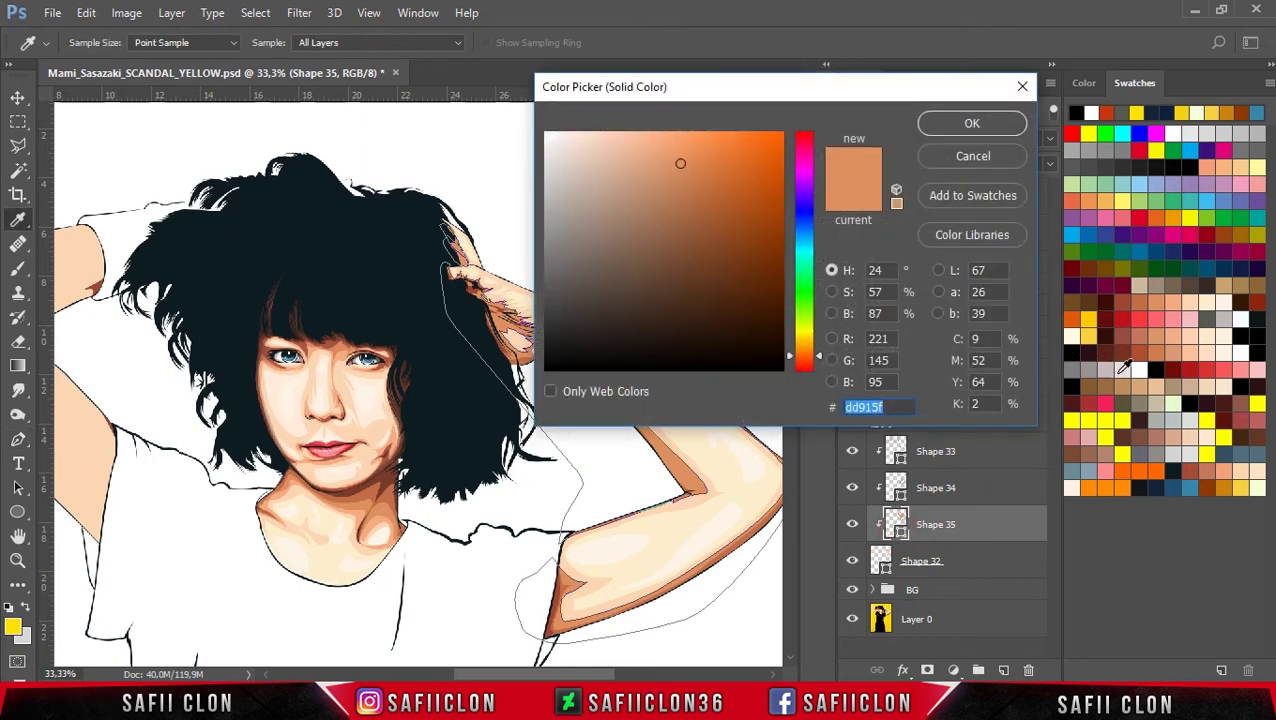
click(1149, 333)
click(1163, 334)
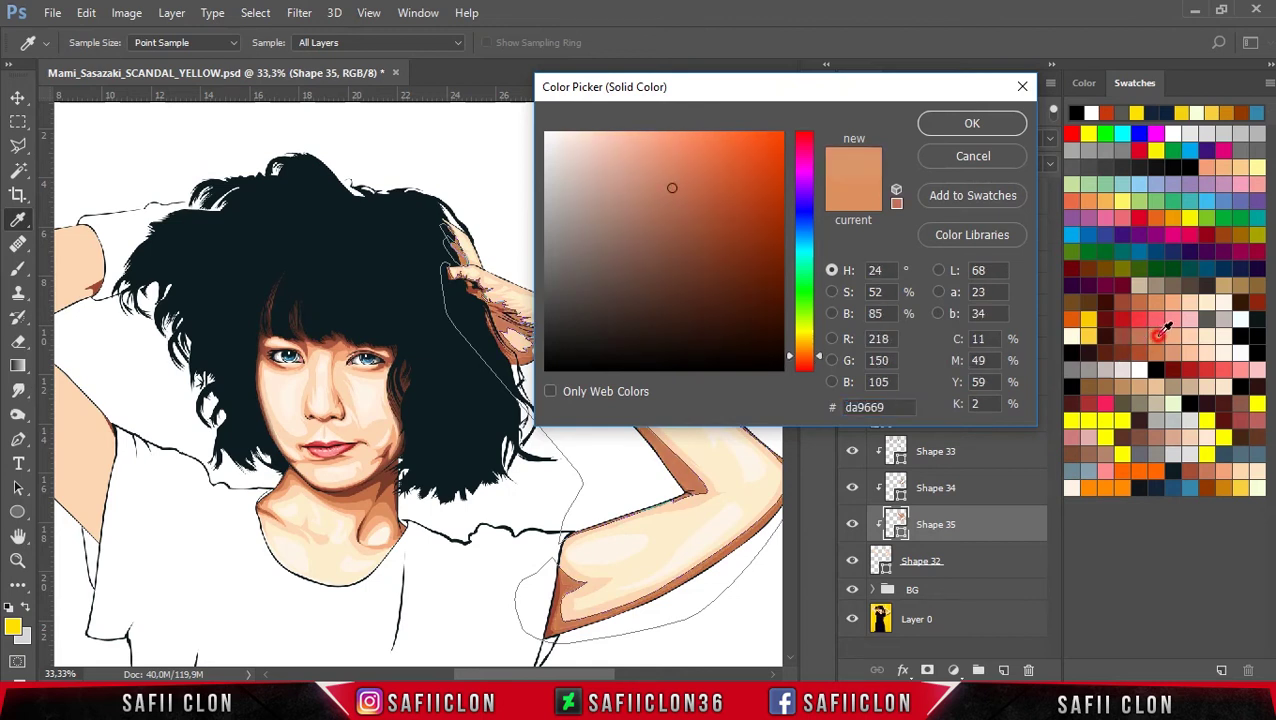
click(1172, 331)
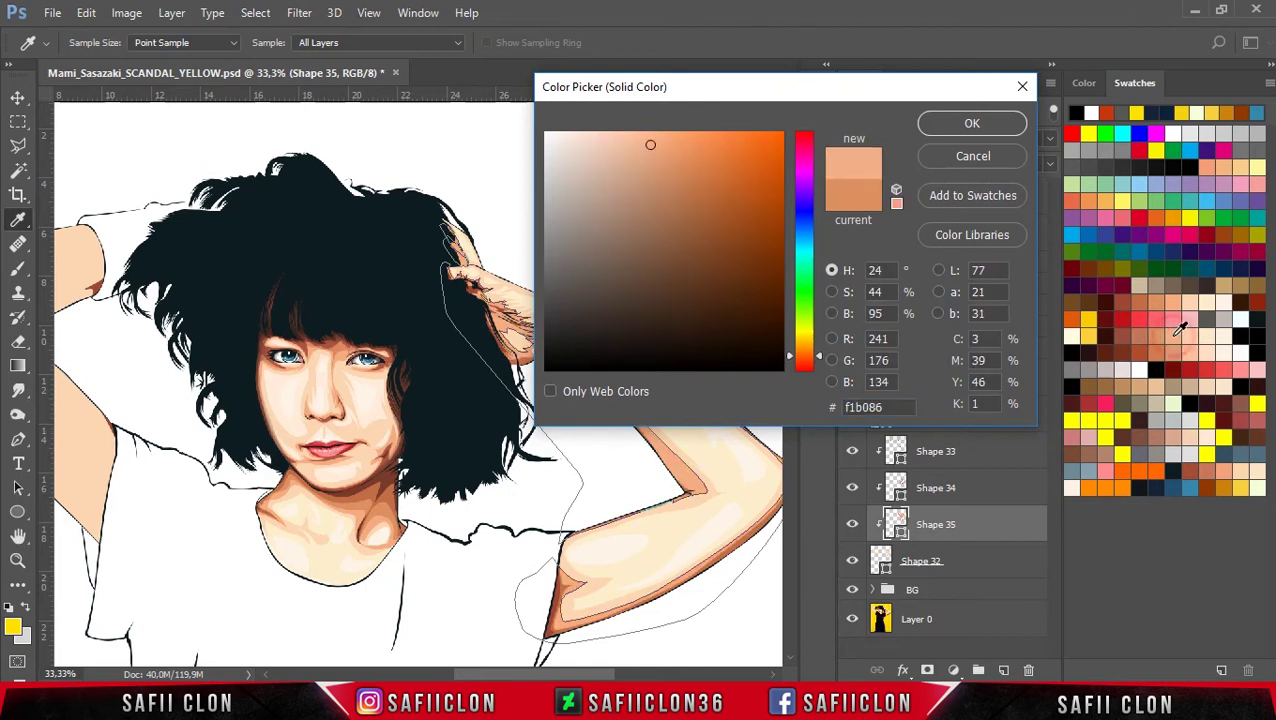
click(937, 130)
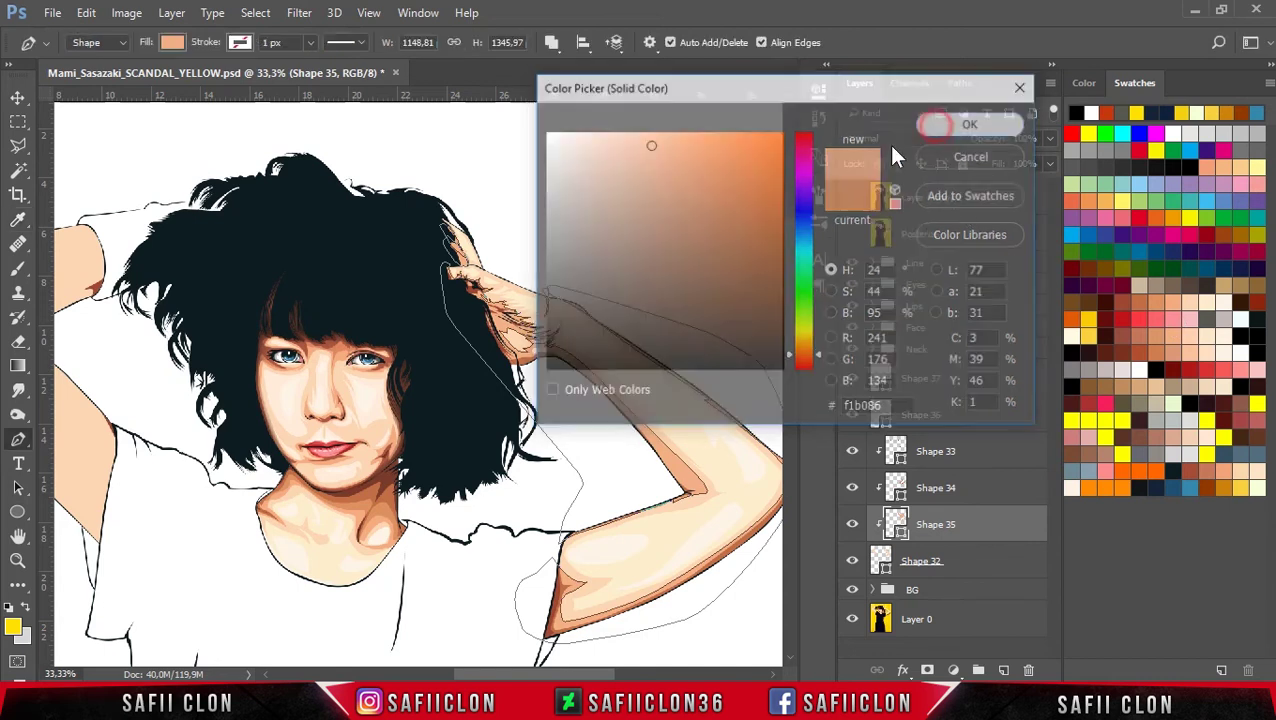
scroll(715, 219, up, 1)
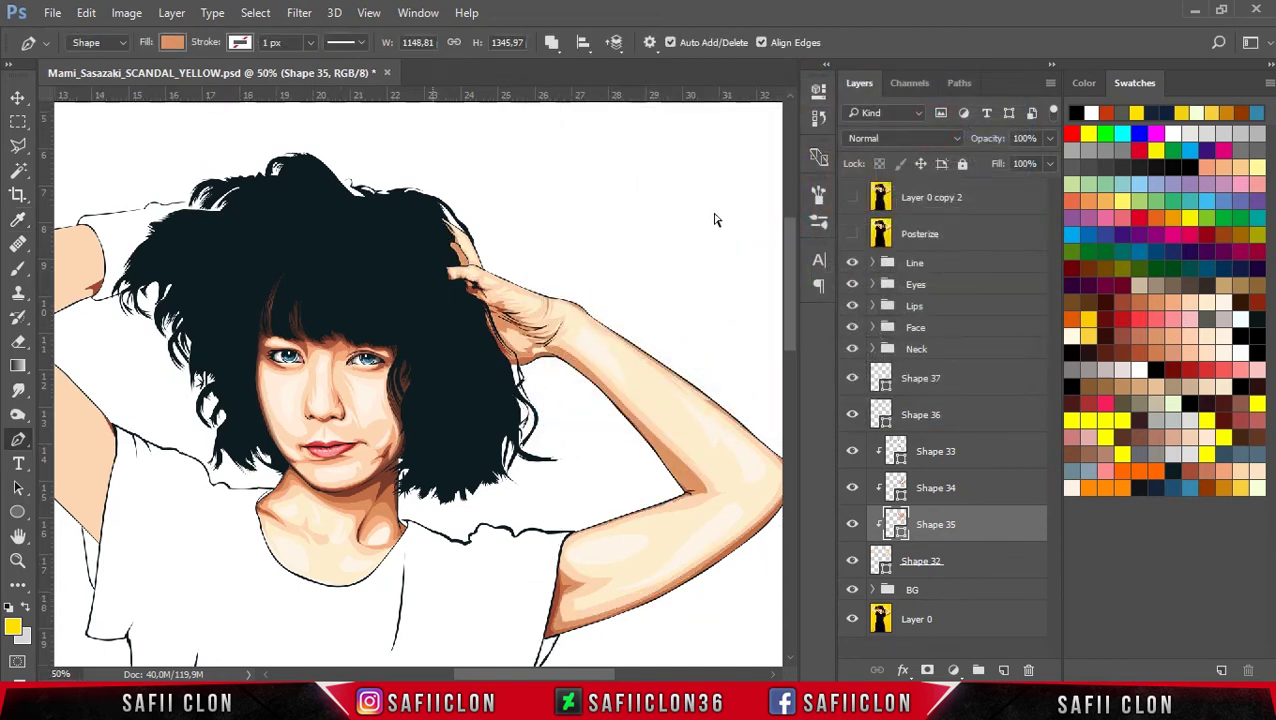
Step: Select Shape 34, zoom to 100% on the forearm and set Combine Shapes
scroll(715, 219, up, 1)
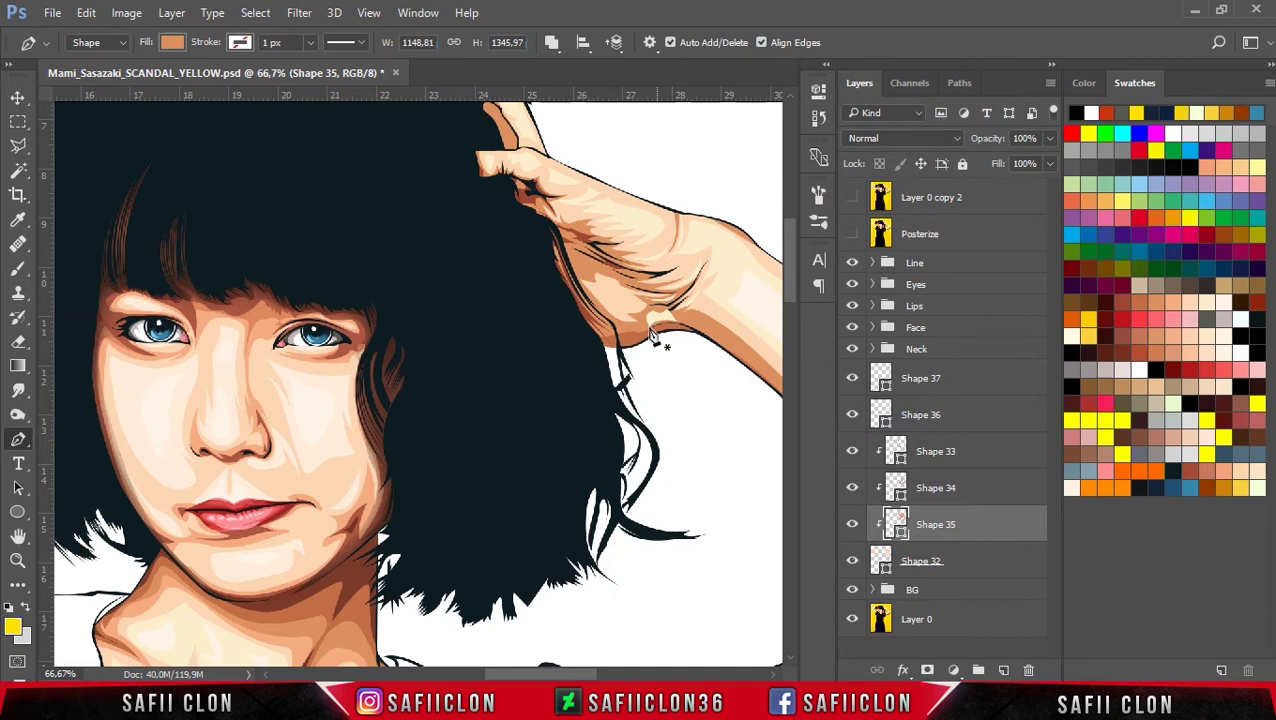
scroll(790, 288, up, 2)
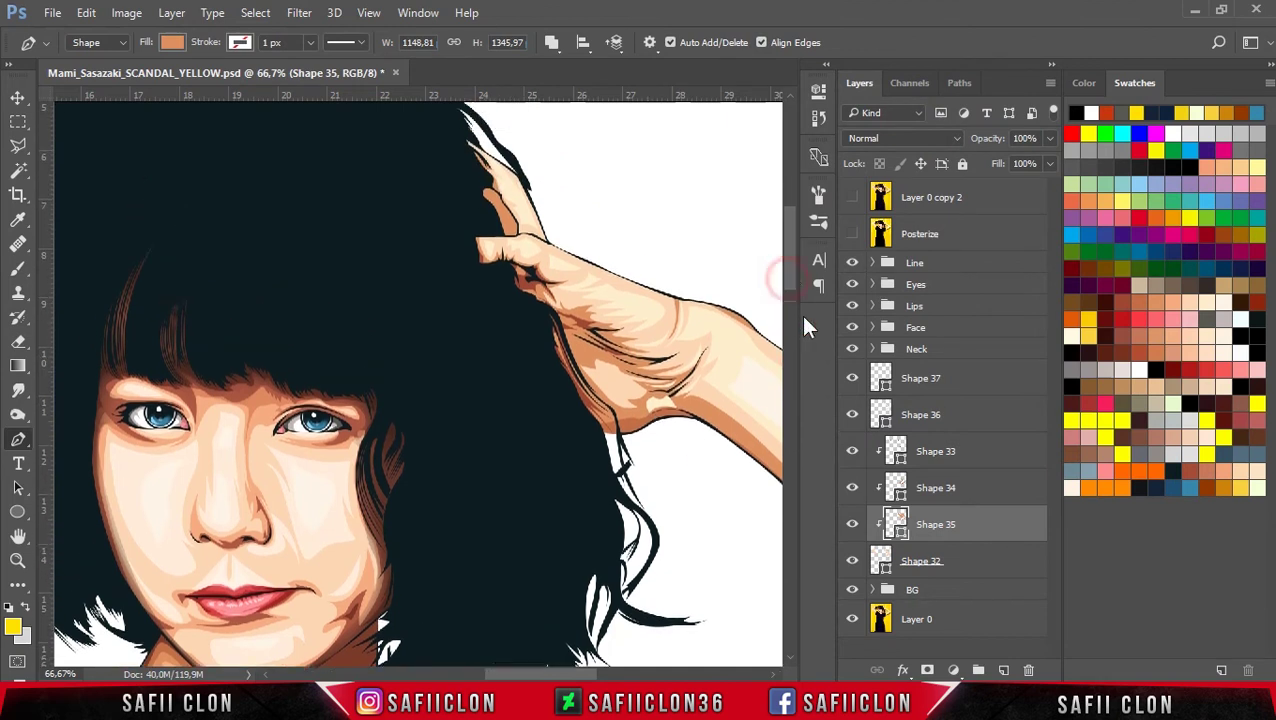
click(985, 500)
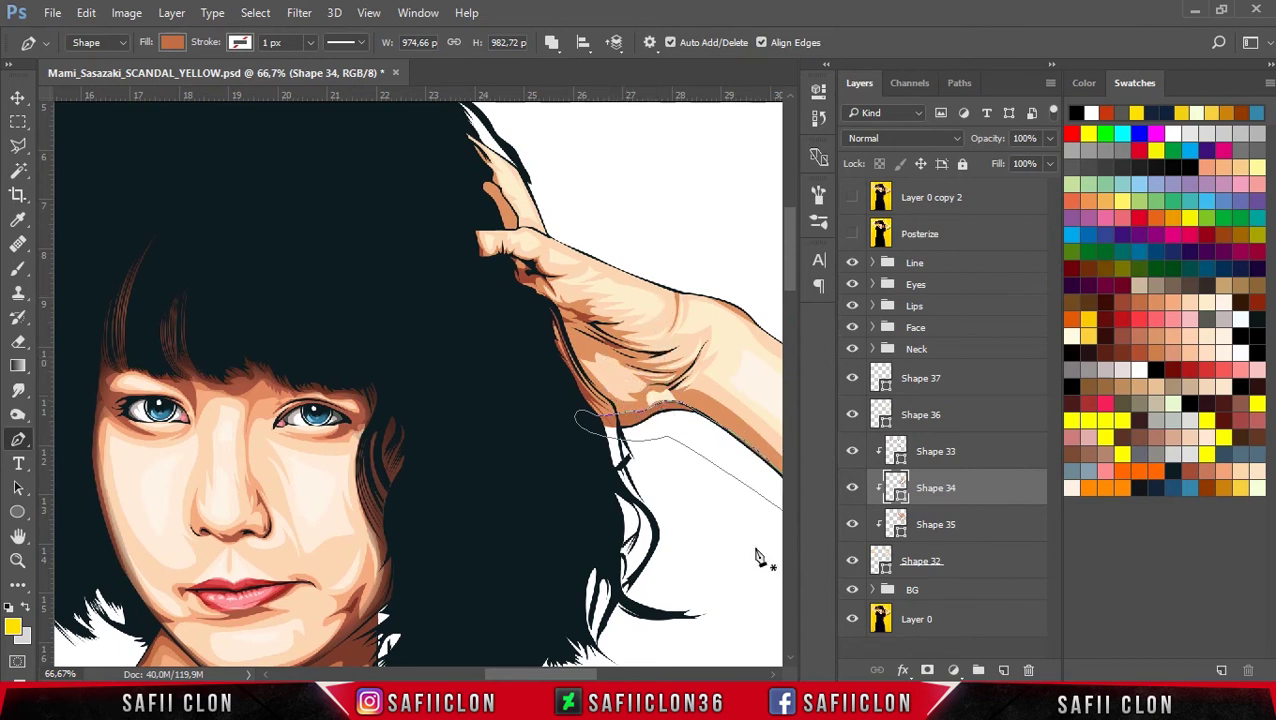
drag(551, 677, 584, 676)
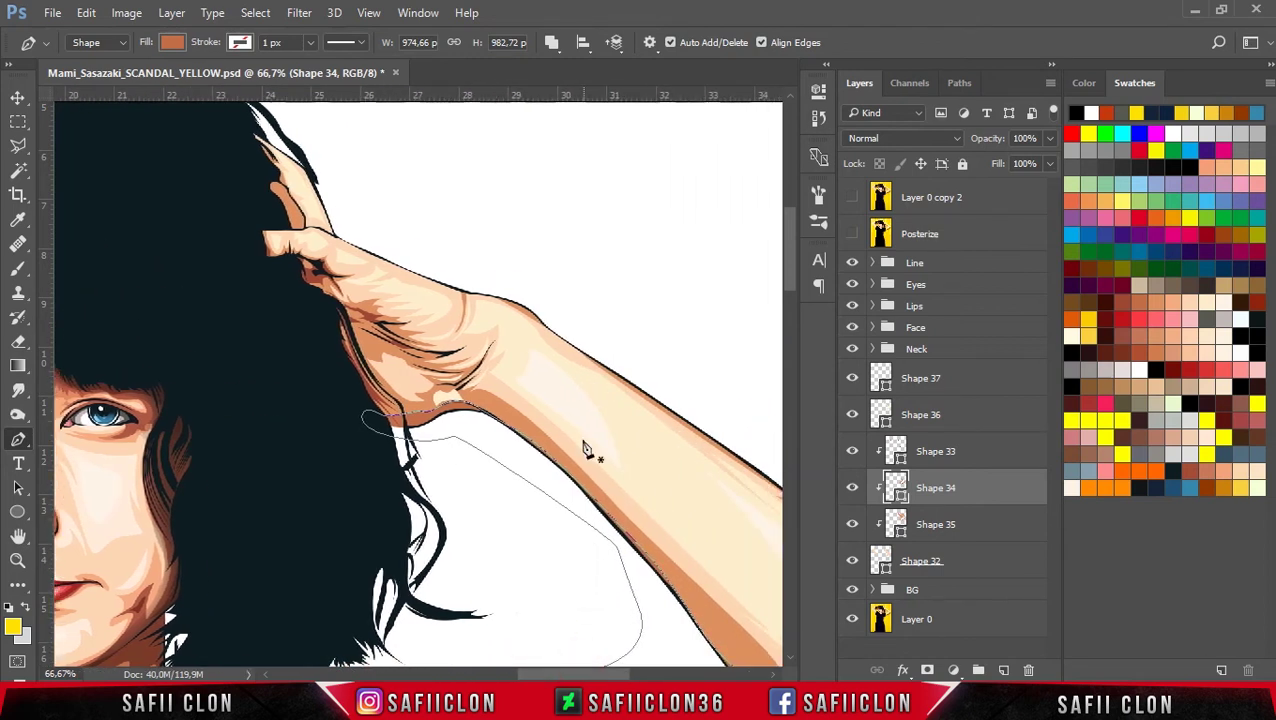
key(ctrl+plus)
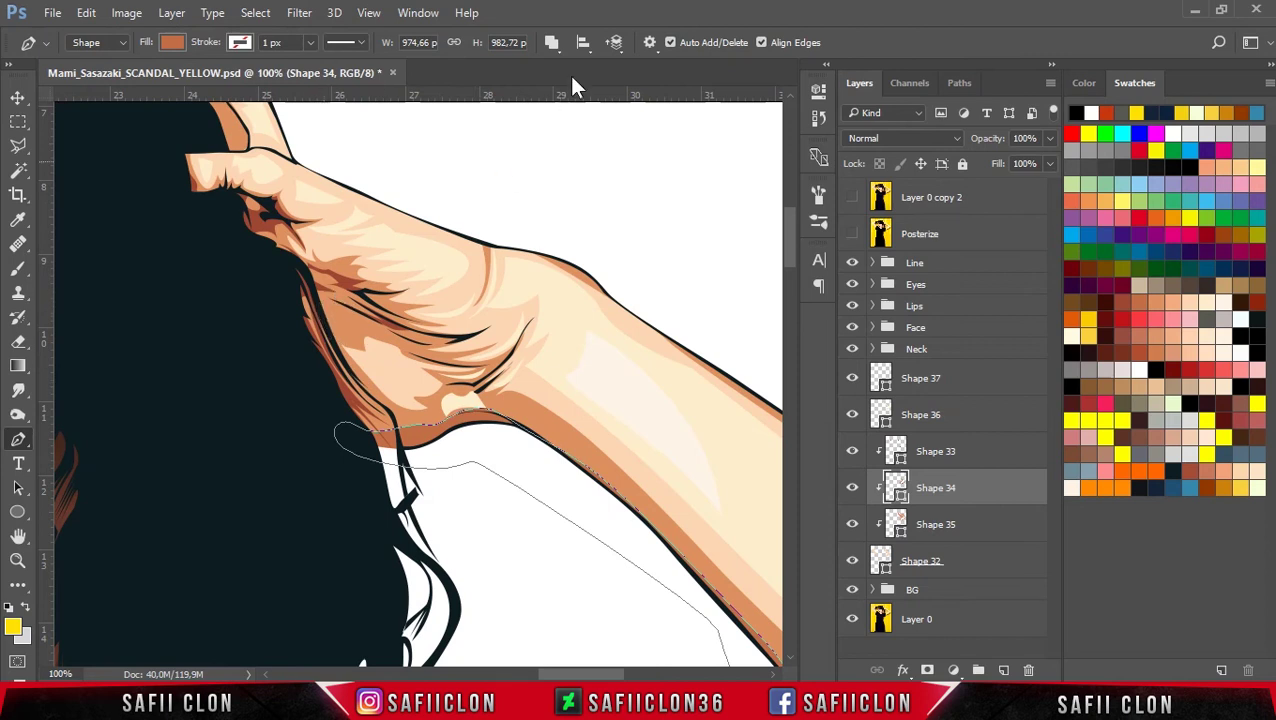
click(551, 42)
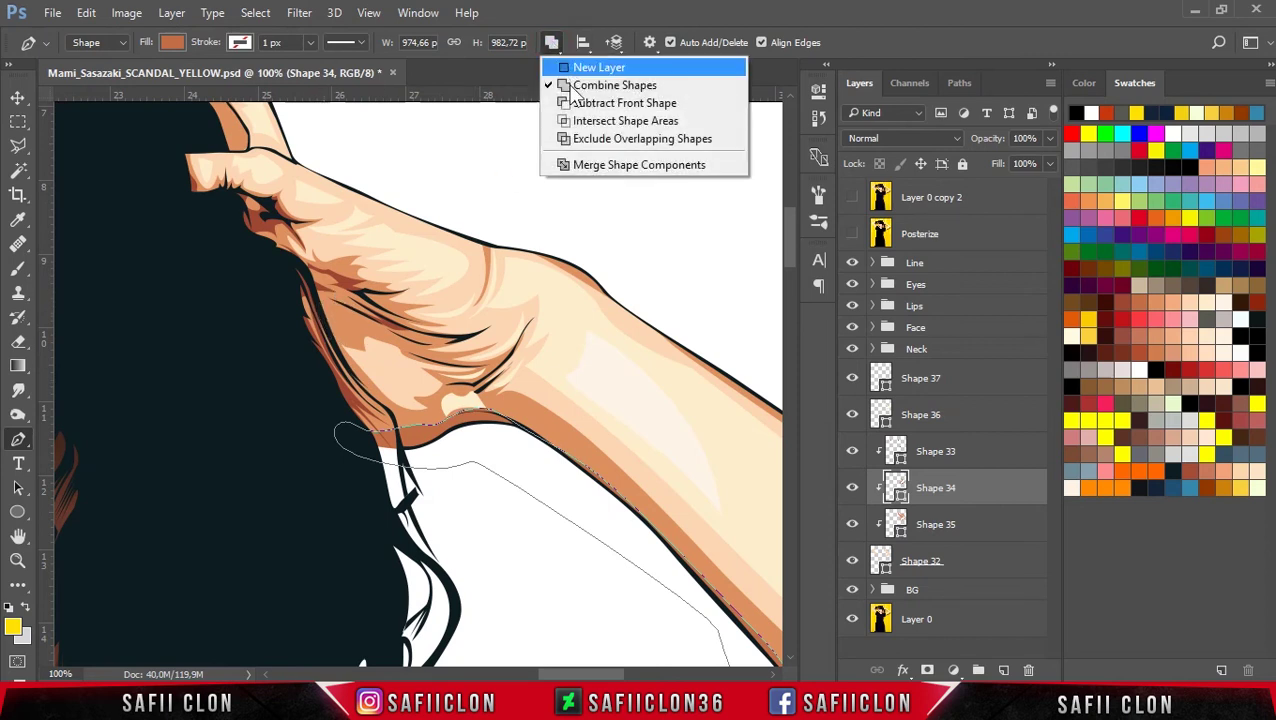
click(575, 85)
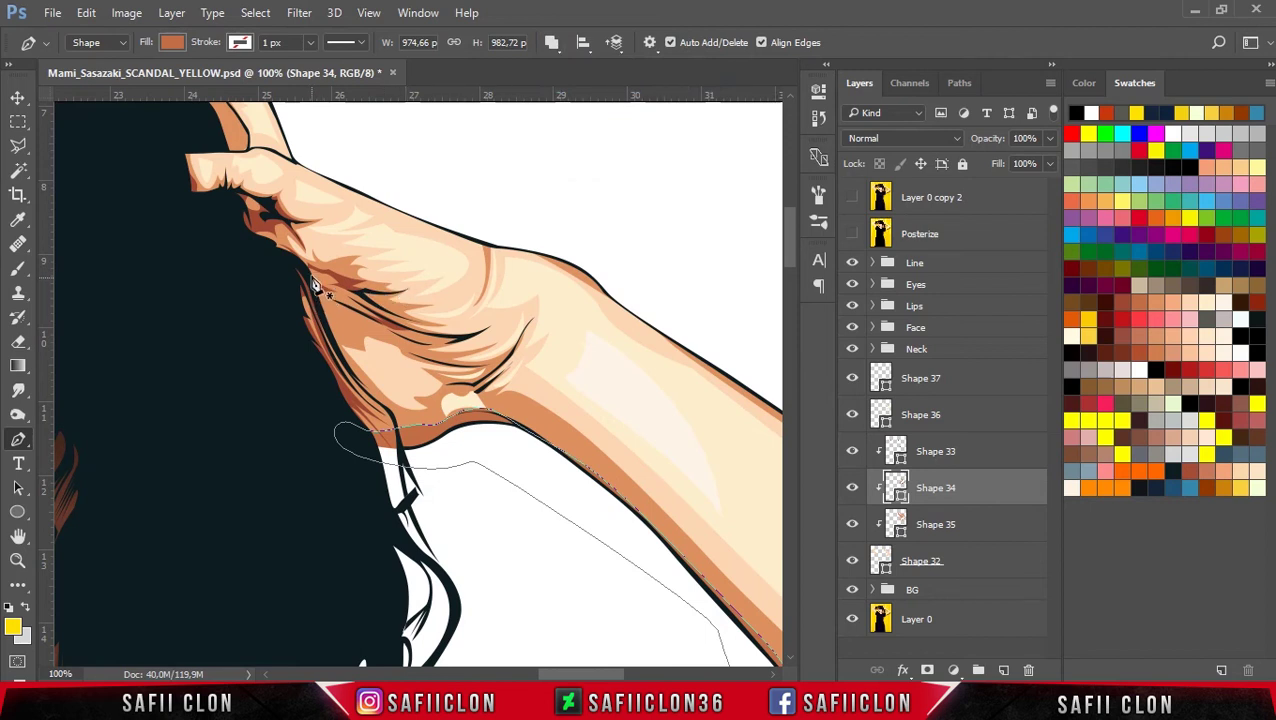
Step: Draw a closed brown crease shape along the hand fold toward the wrist
drag(351, 261, 359, 249)
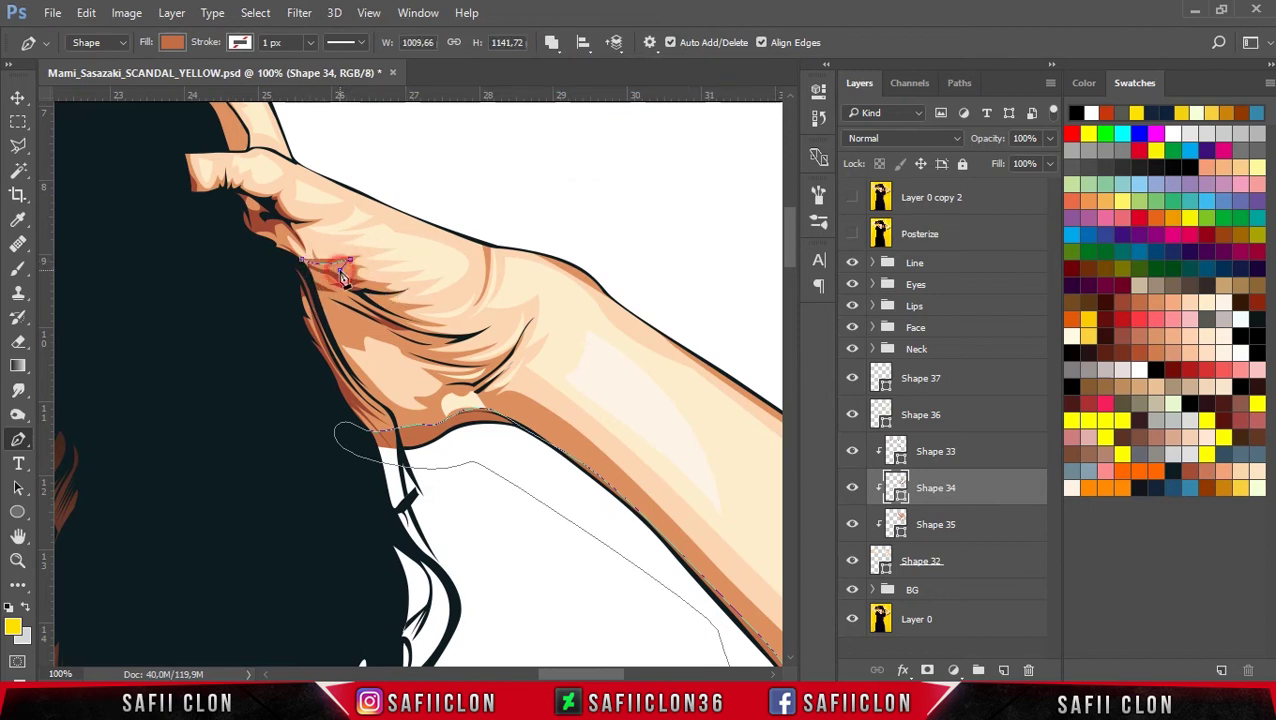
mouse_move(397, 290)
mouse_down()
mouse_move(416, 285)
mouse_move(409, 305)
mouse_move(447, 336)
mouse_up()
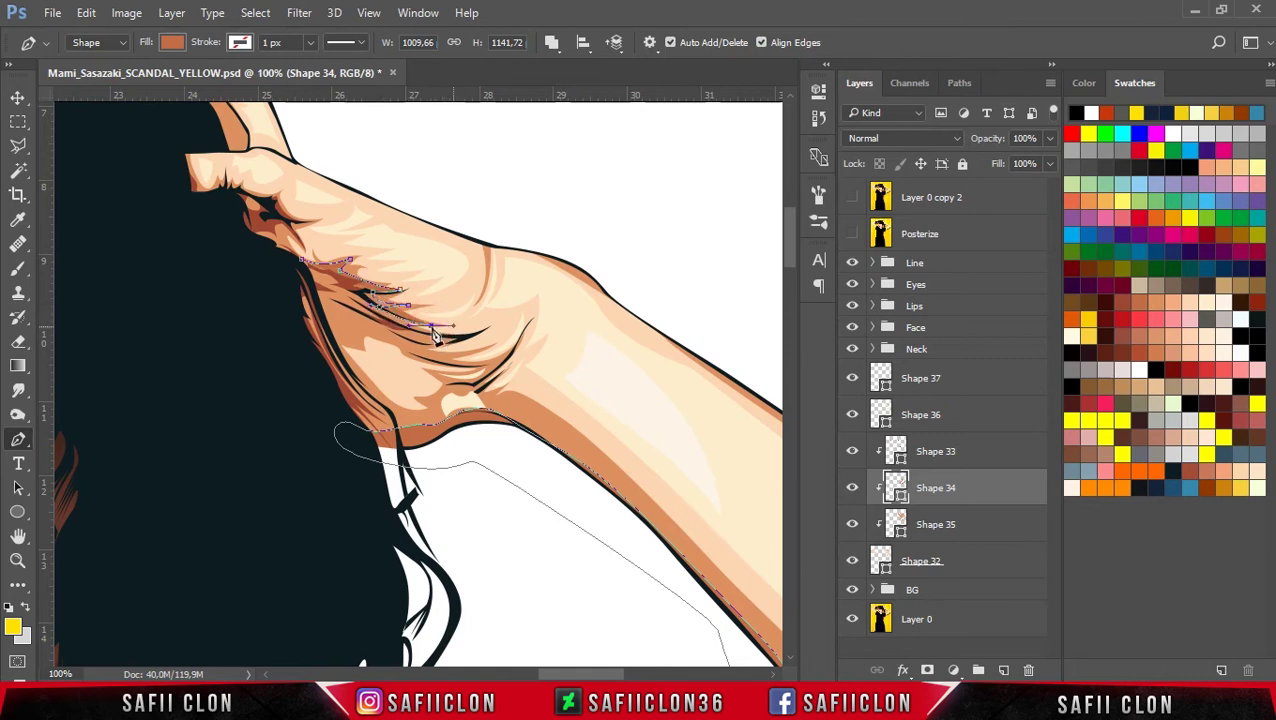
drag(482, 330, 521, 326)
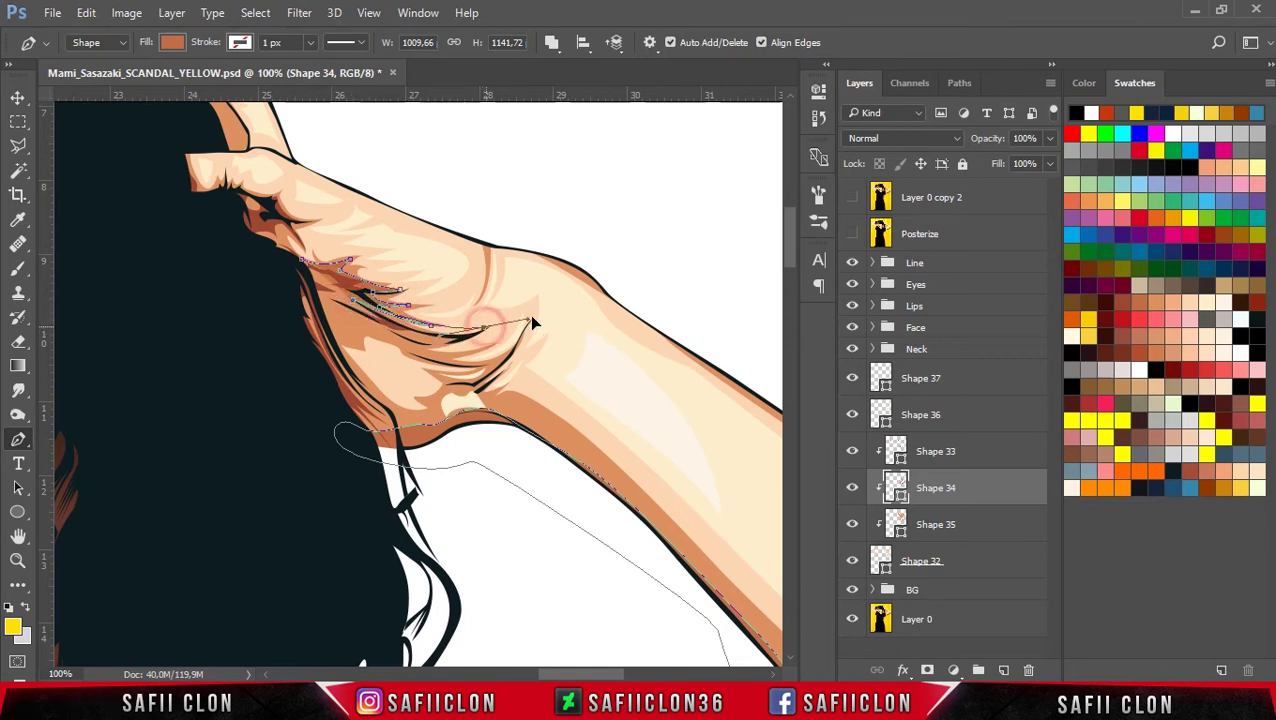
click(510, 315)
click(424, 346)
click(402, 337)
click(368, 325)
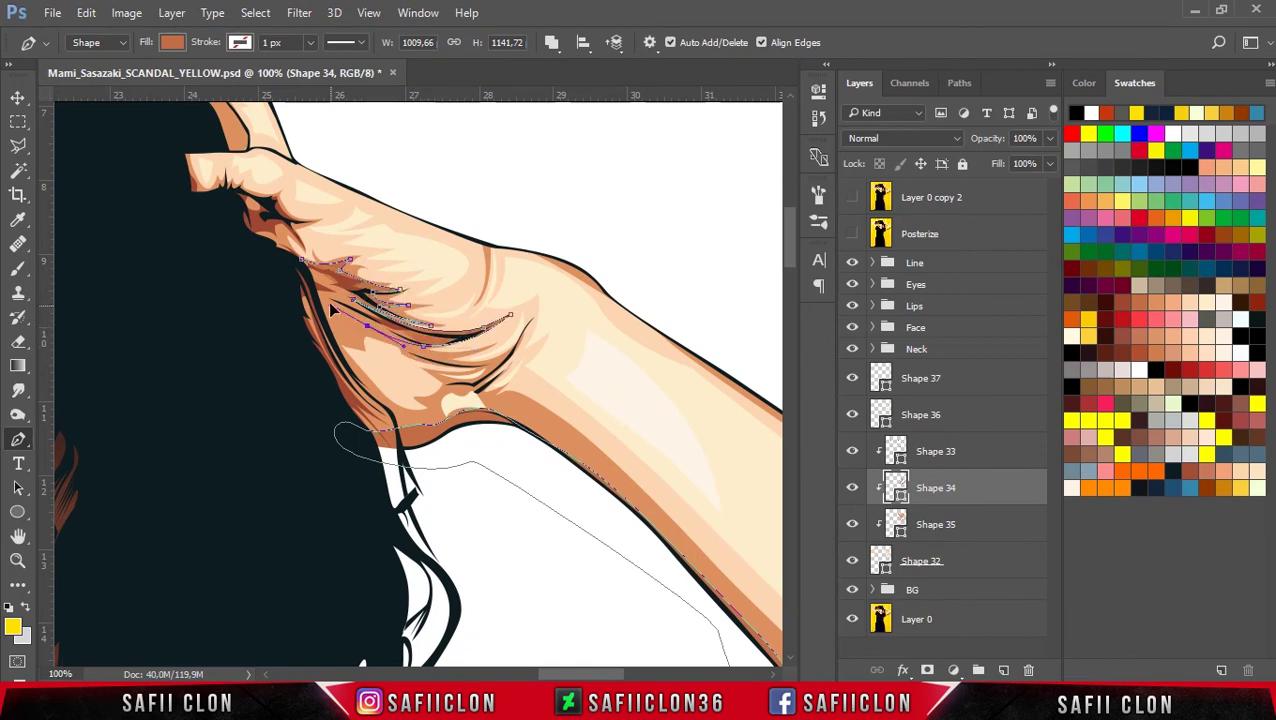
drag(406, 355, 453, 355)
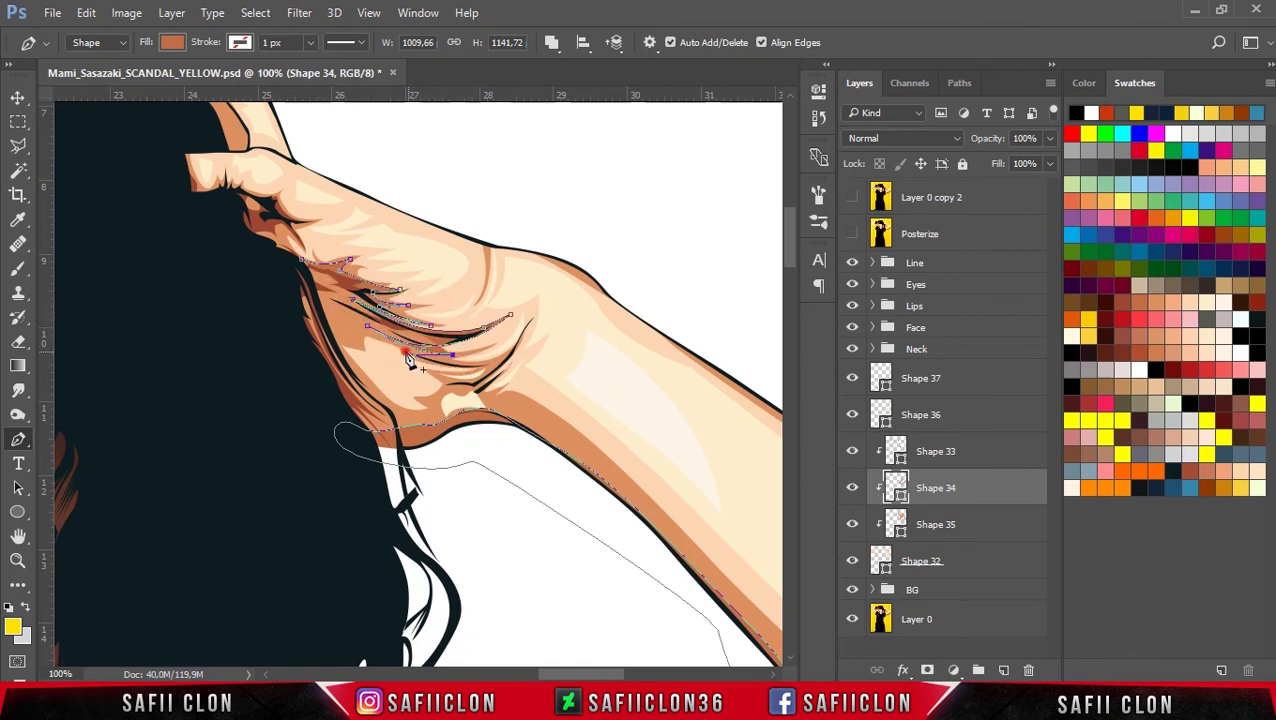
drag(493, 366, 538, 360)
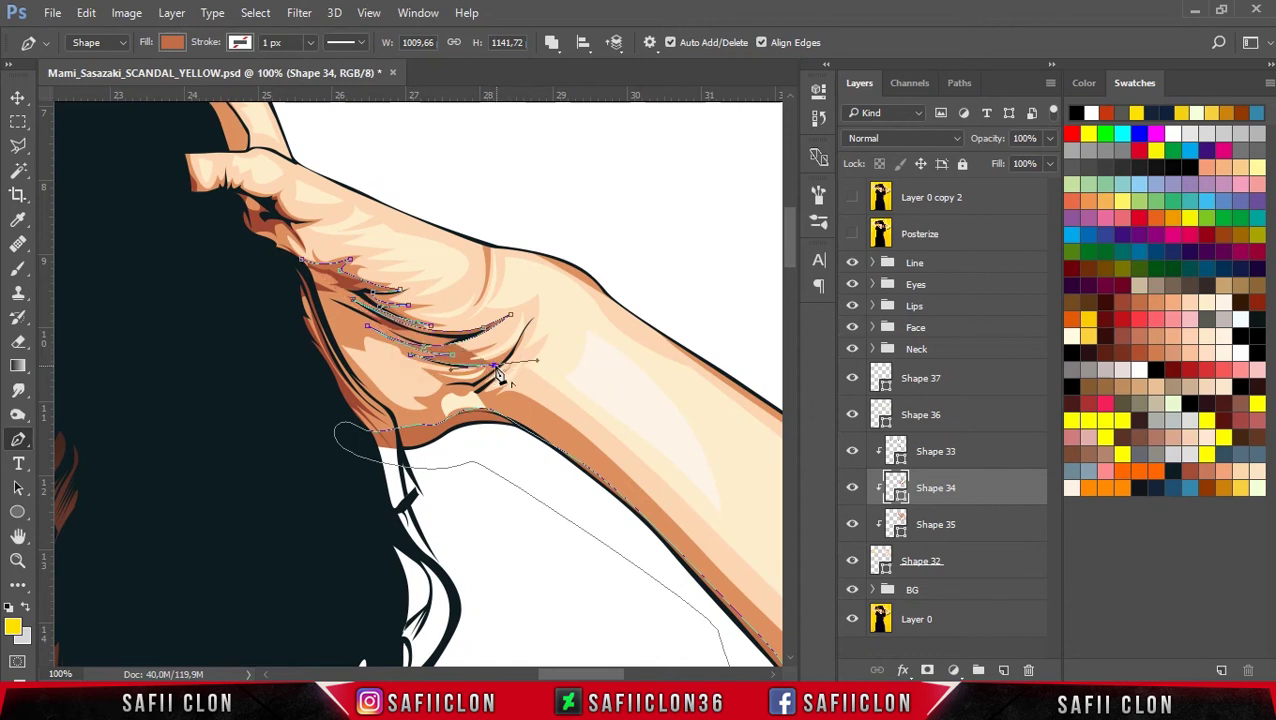
click(398, 360)
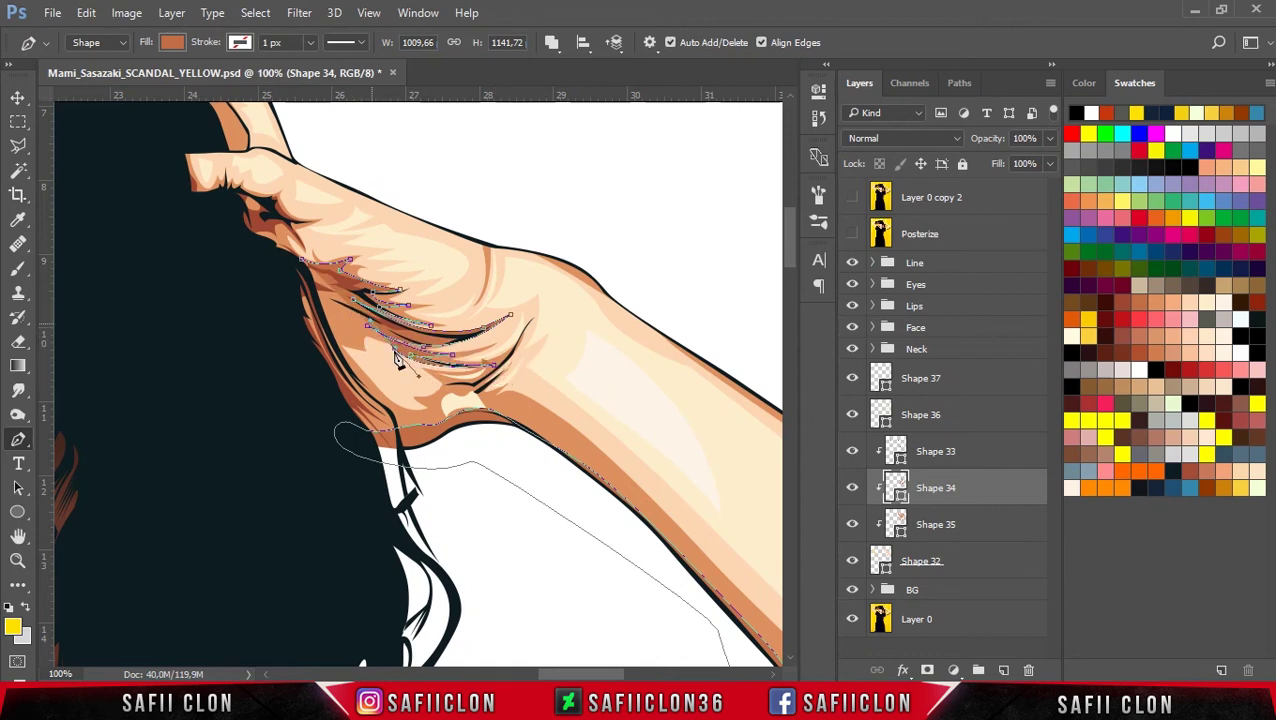
Step: Start a second crease shape running along the edge of the hand
click(357, 327)
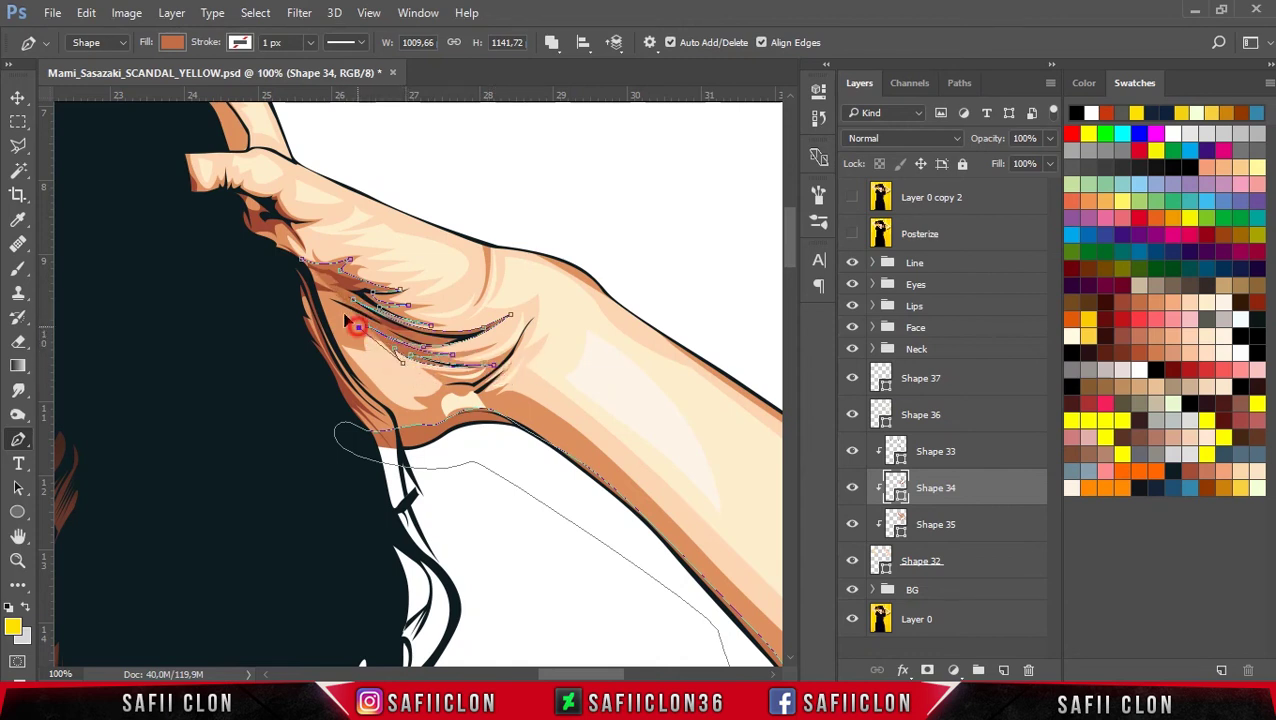
click(358, 344)
click(323, 310)
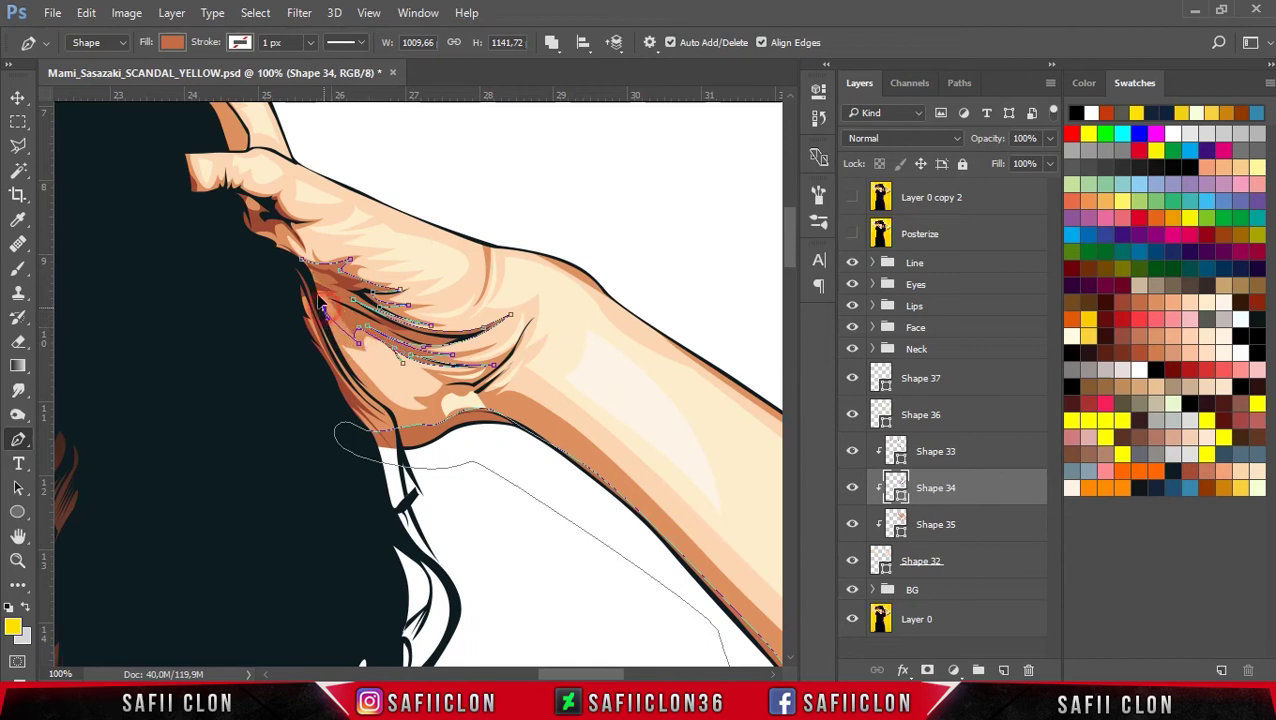
click(402, 409)
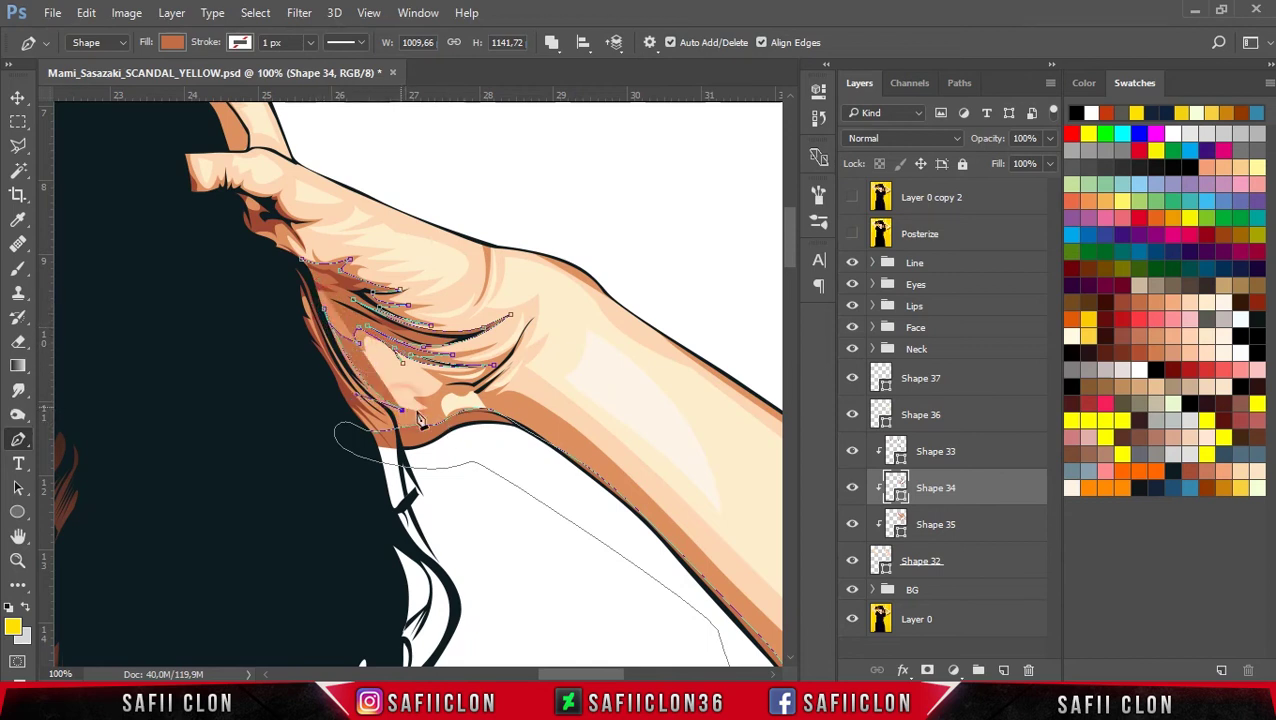
drag(326, 336, 294, 215)
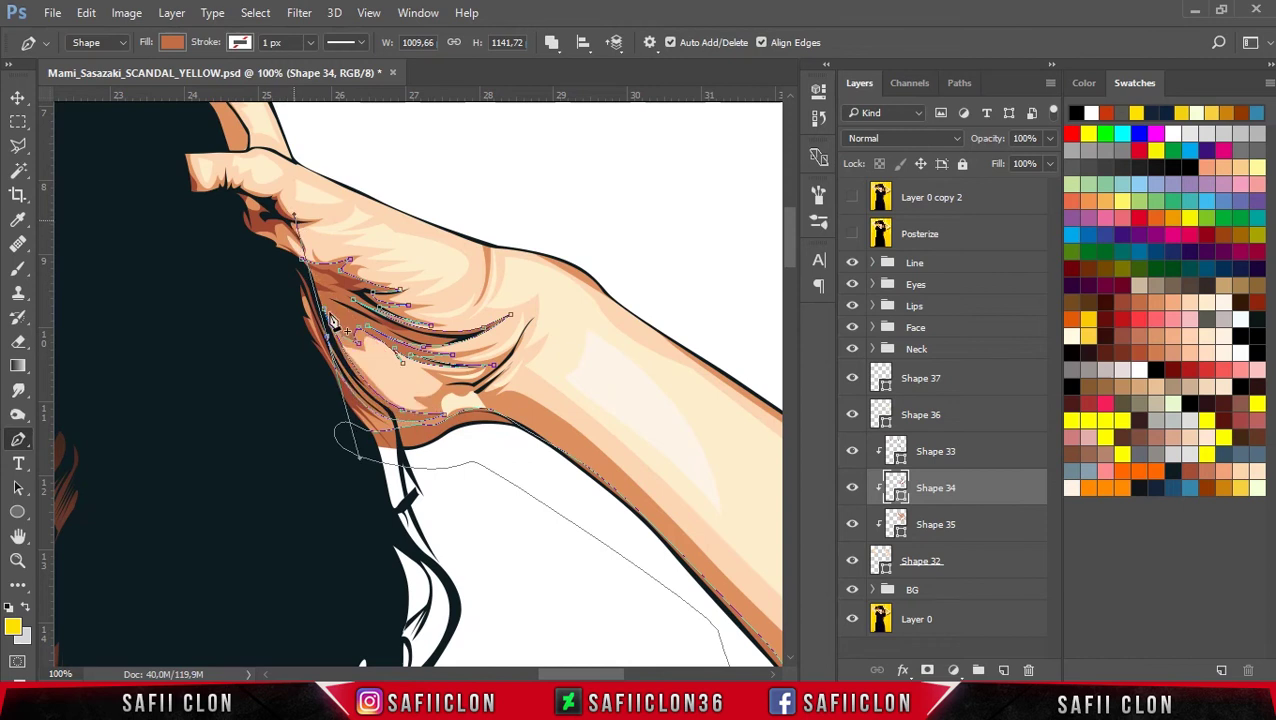
drag(283, 298, 247, 300)
key(ctrl+minus)
key(ctrl+minus)
key(ctrl+minus)
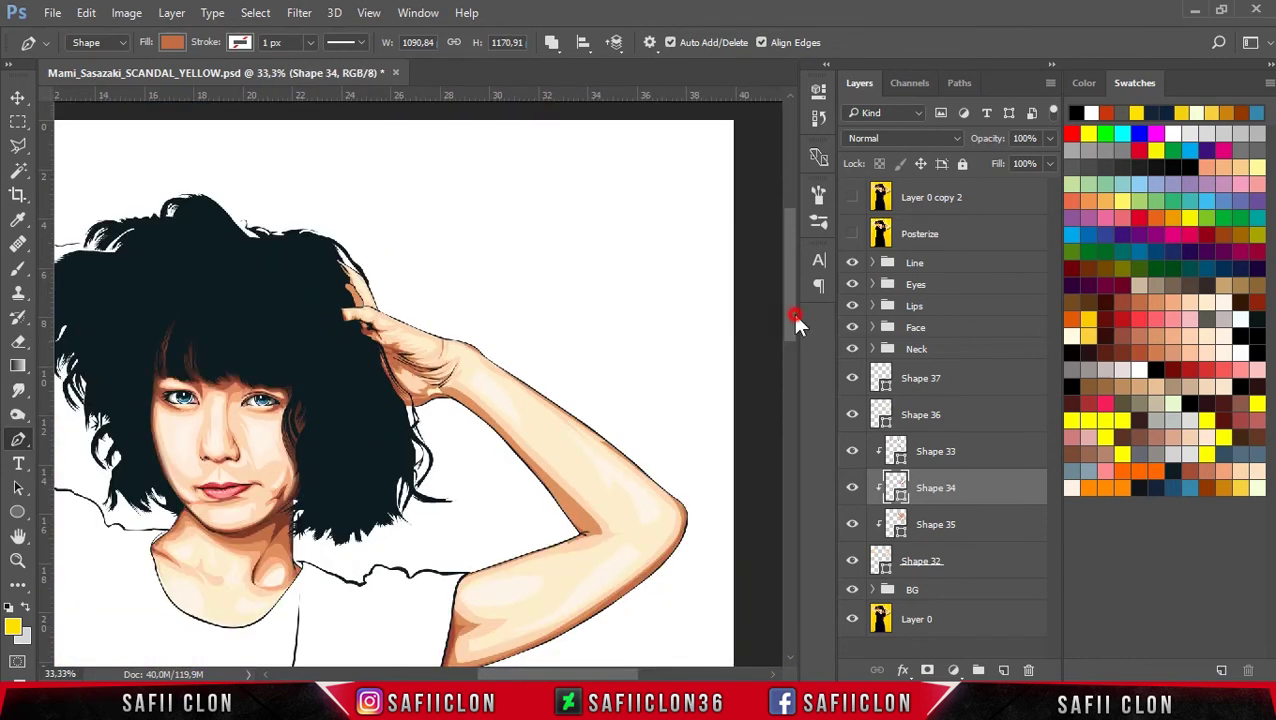
Step: Change Shape 33's fill colour to the darker brown-red #753021
drag(793, 313, 792, 332)
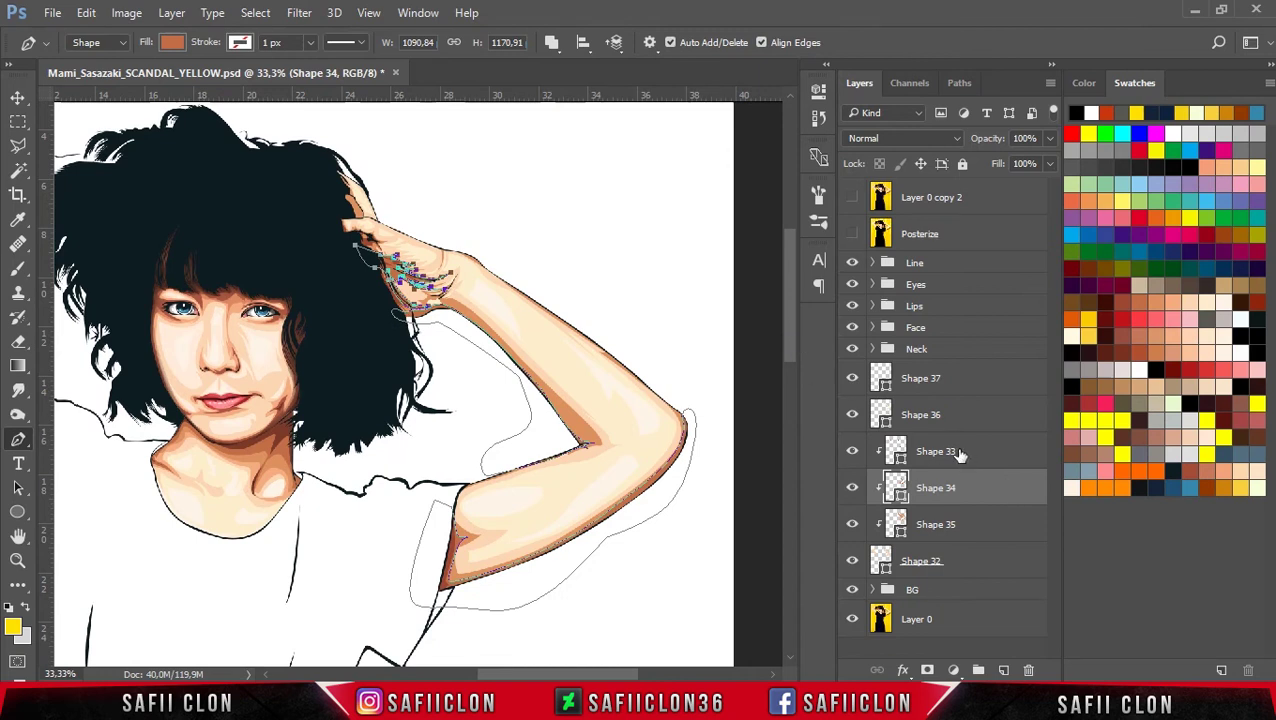
click(958, 452)
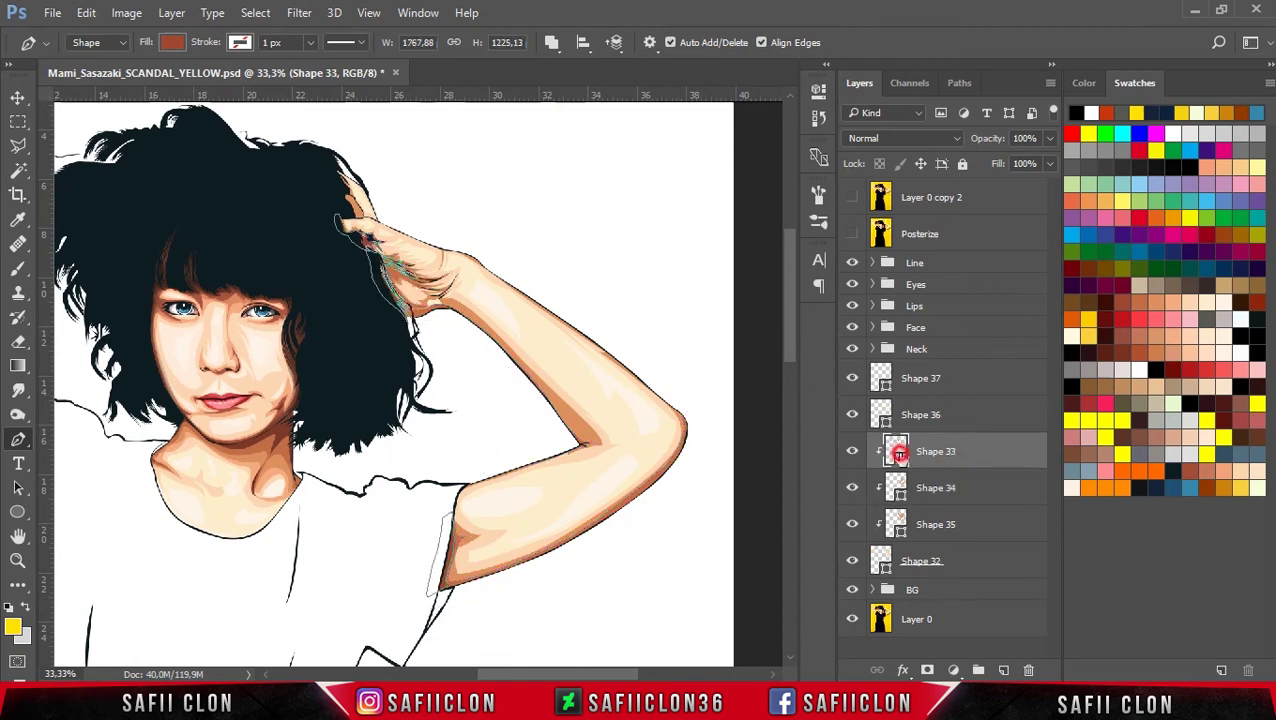
double_click(899, 453)
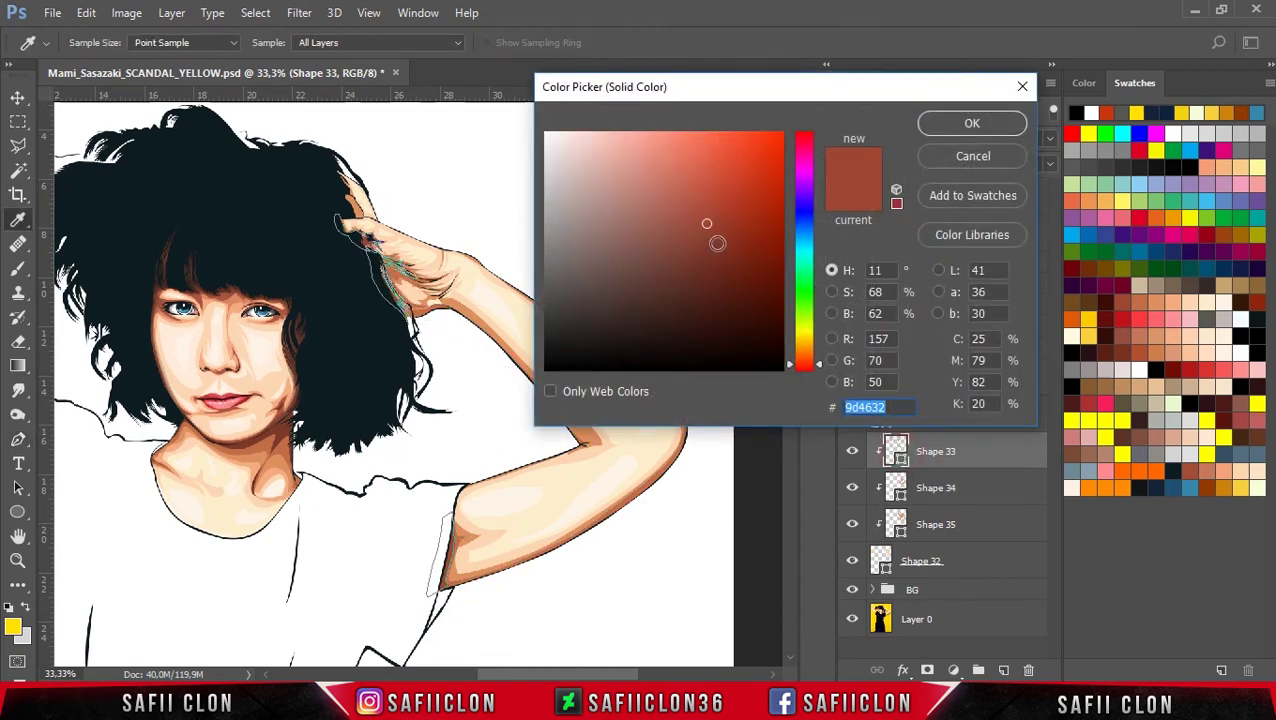
click(715, 234)
click(722, 247)
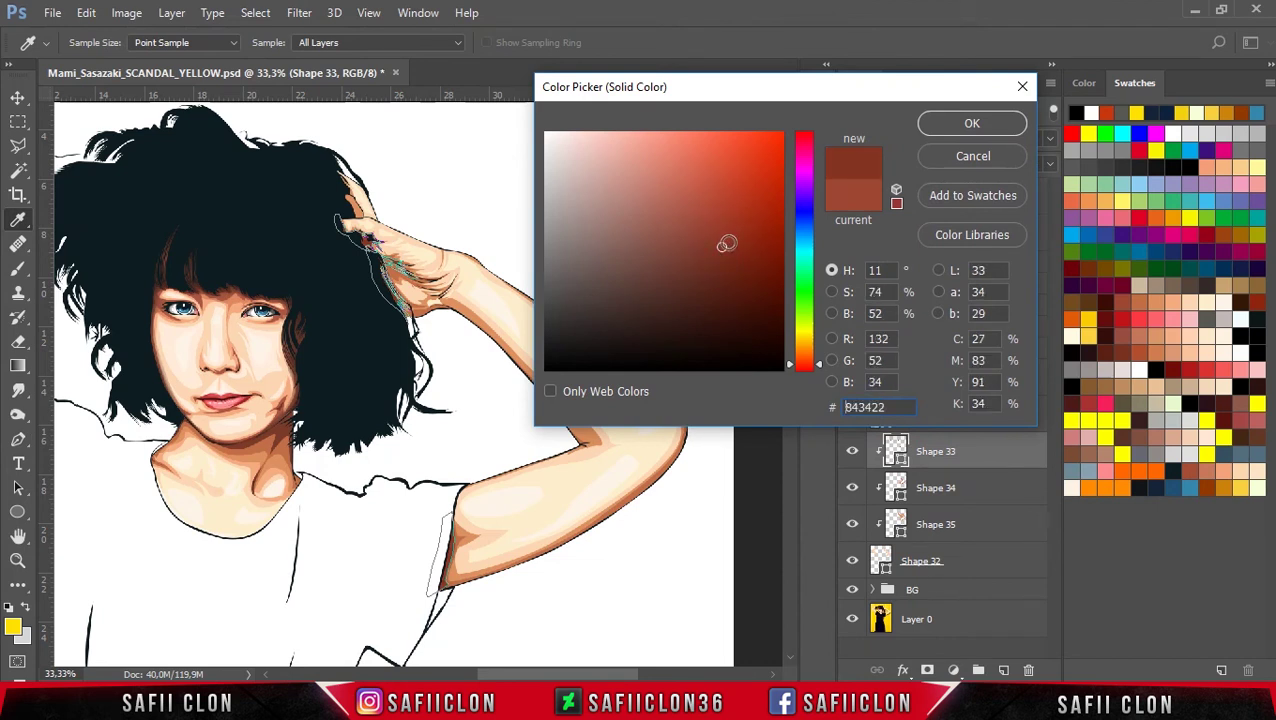
click(727, 263)
click(720, 269)
click(717, 261)
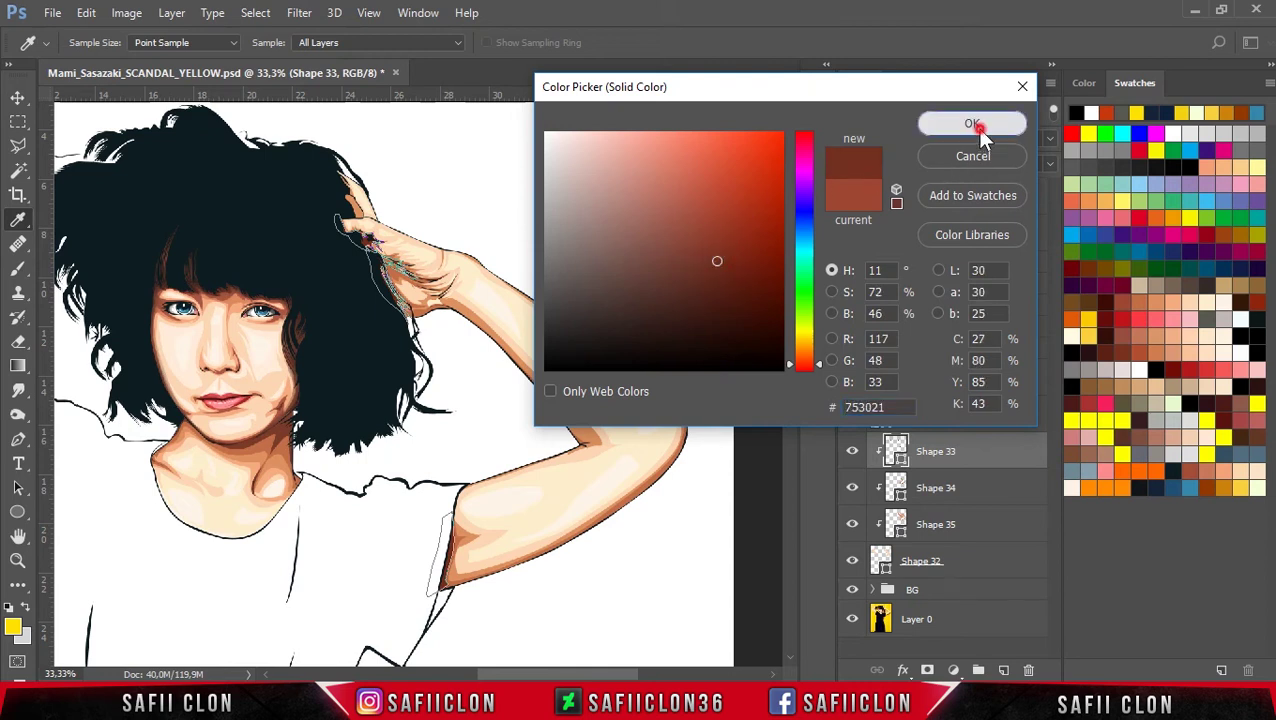
click(975, 127)
Step: Hide the path outlines, zoom in on the face and arm, and reselect Shape 34
key(Return)
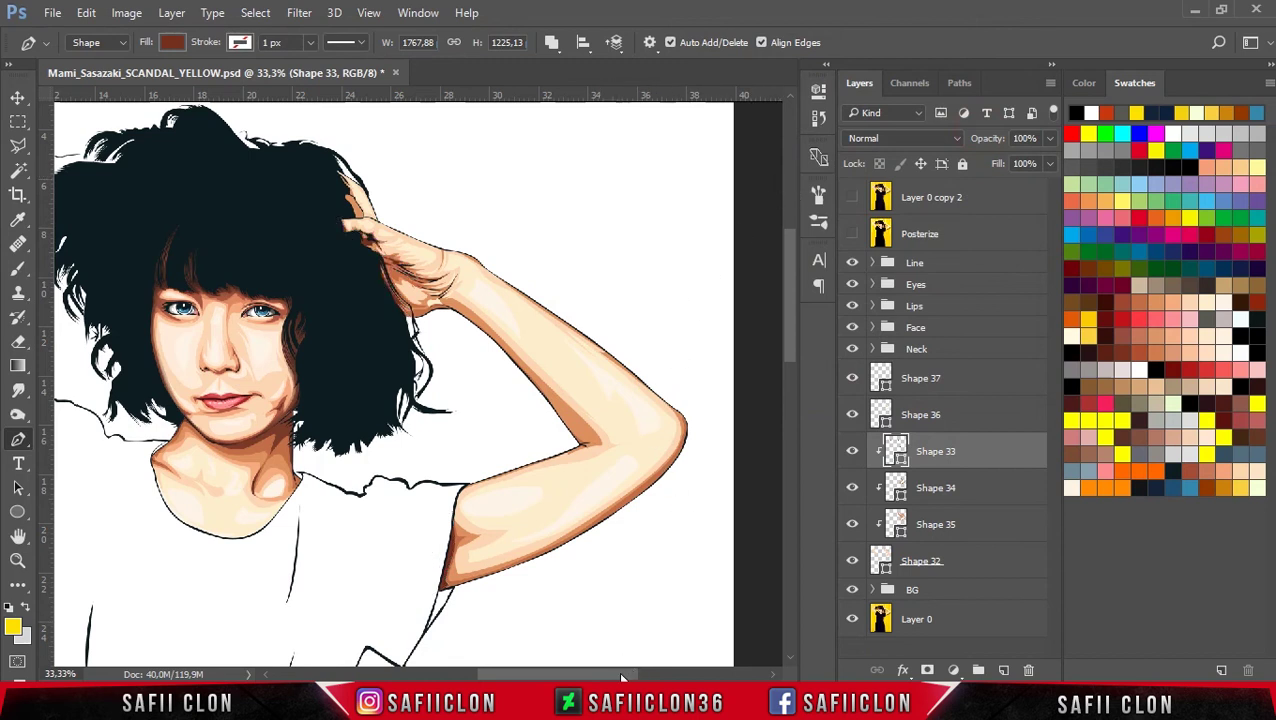
drag(613, 680, 604, 681)
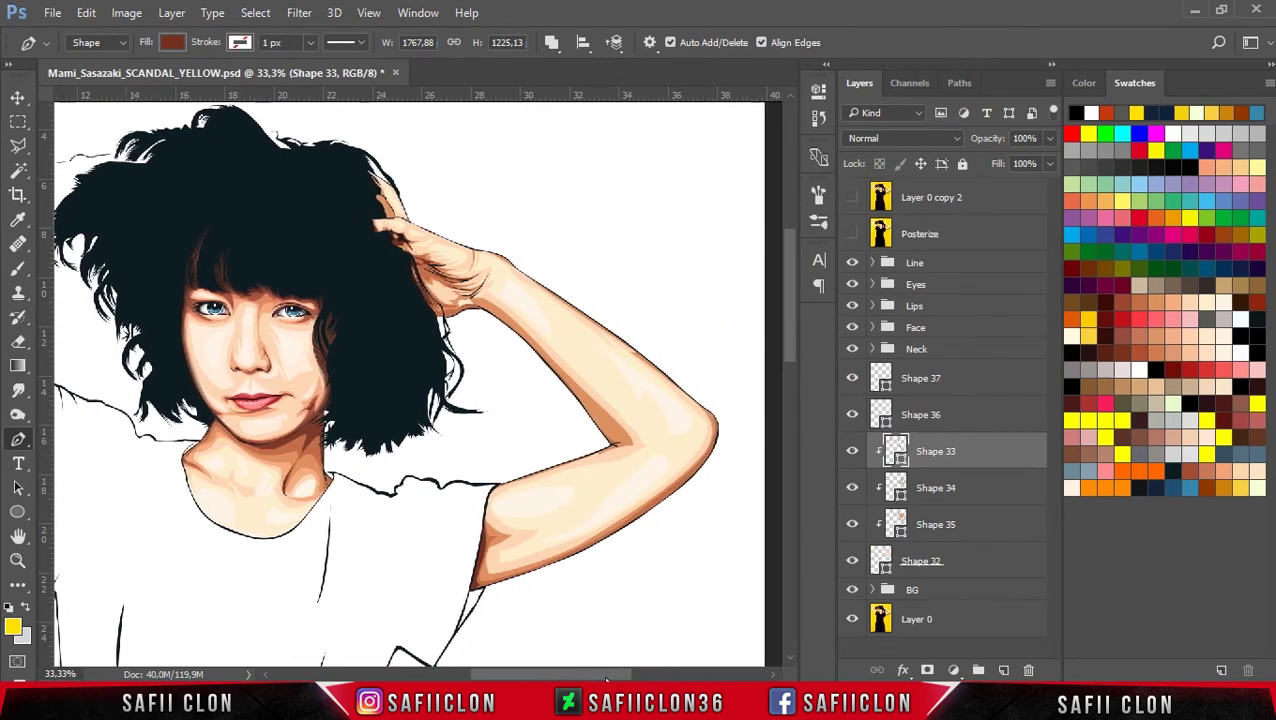
key(ctrl+plus)
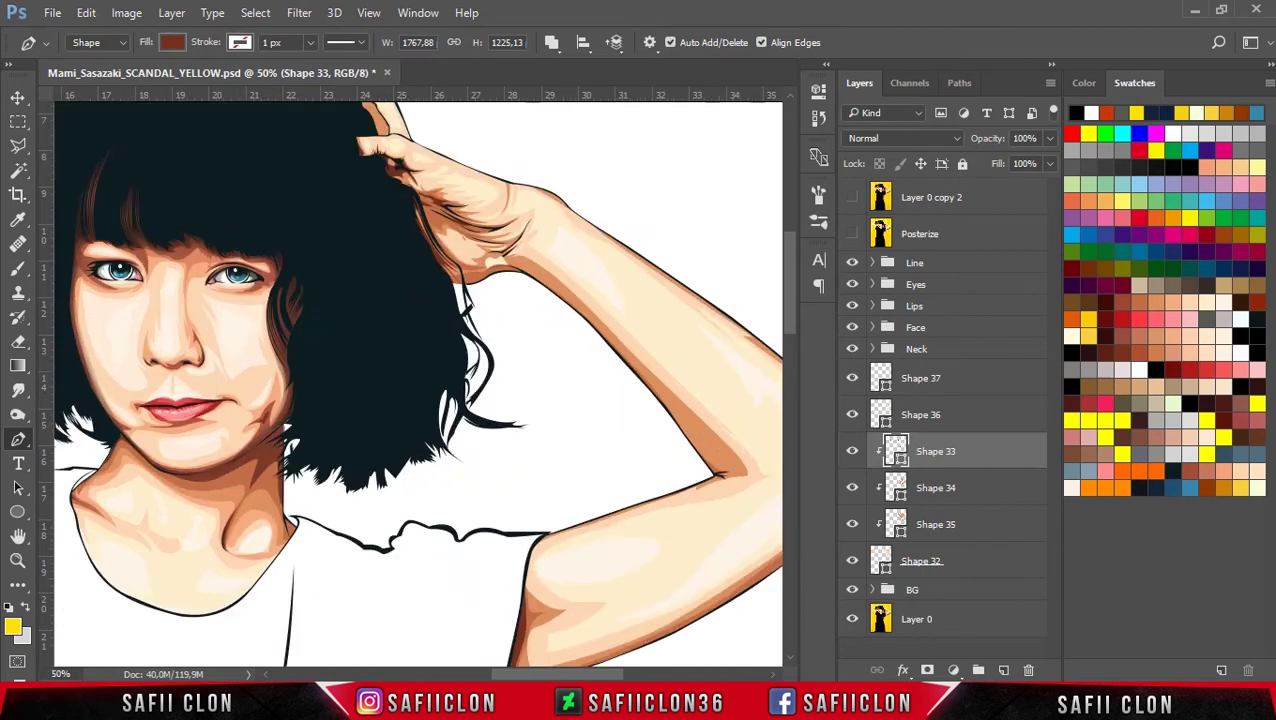
drag(534, 680, 564, 680)
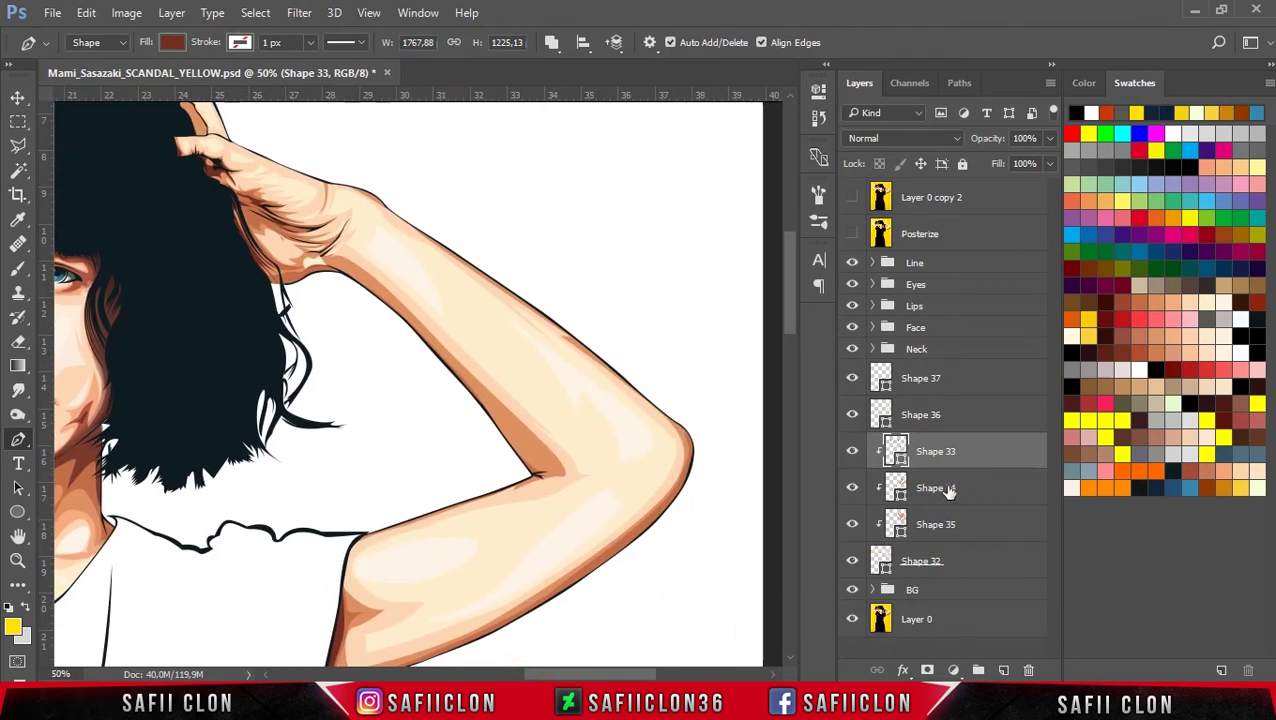
click(948, 489)
key(ctrl+plus)
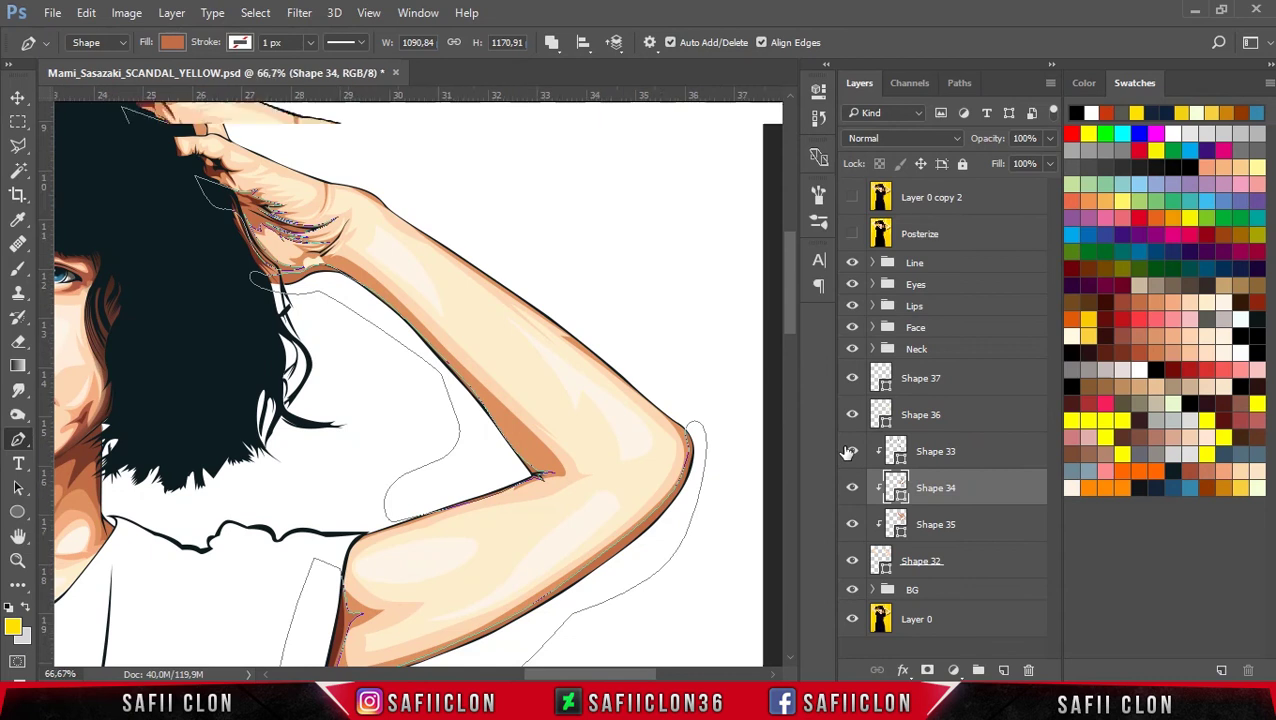
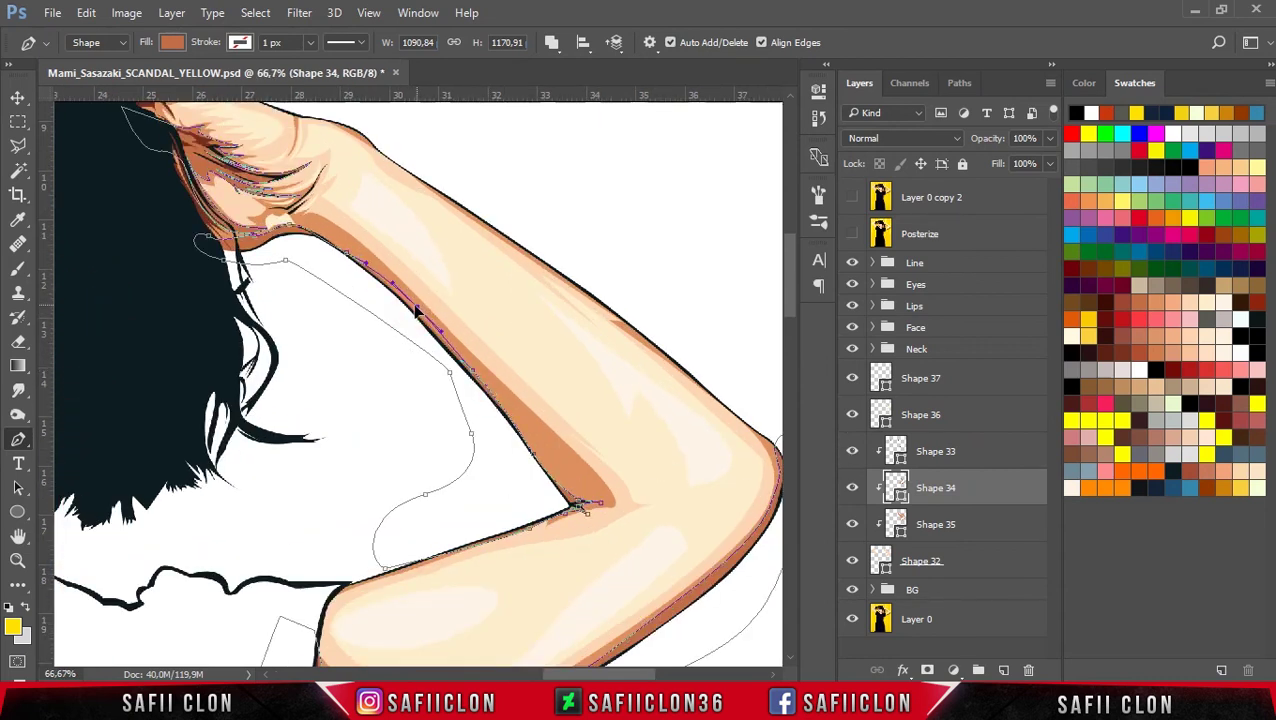
Step: Refine the anchors of the Shape 34 shadow outline along the right arm, then zoom out
ctrl+click(479, 373)
click(537, 455)
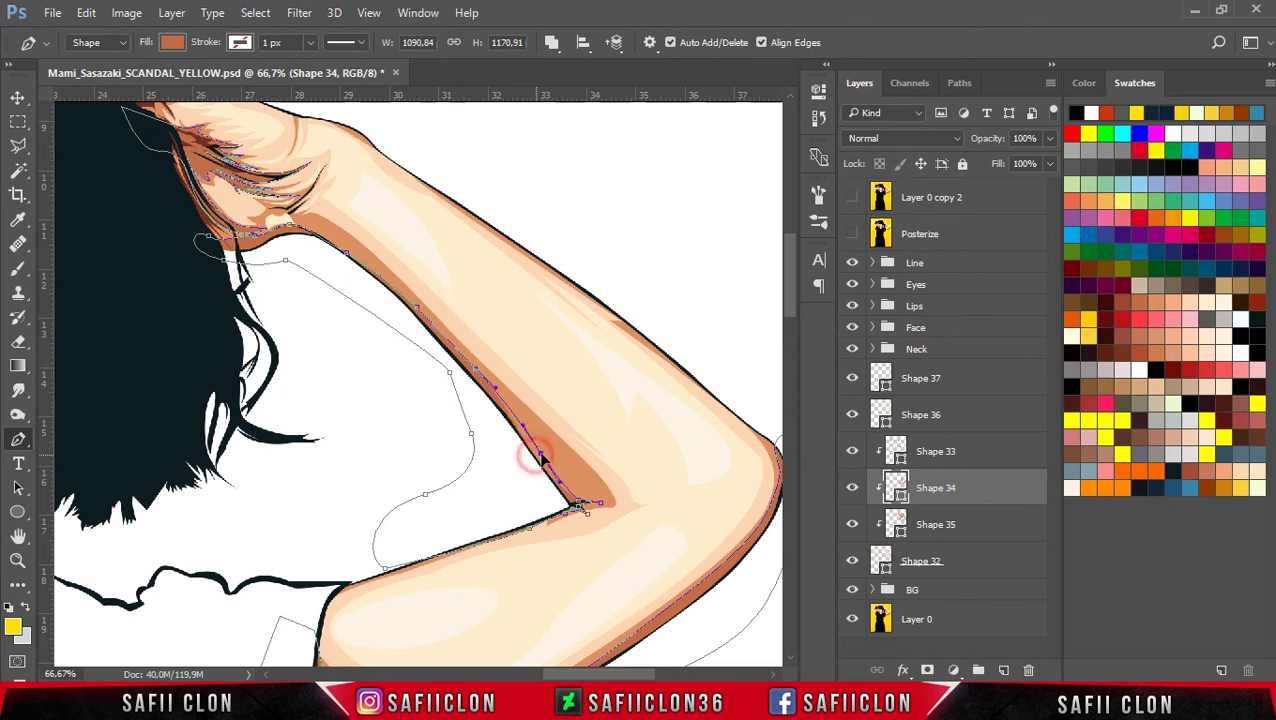
click(344, 256)
key(ctrl+minus)
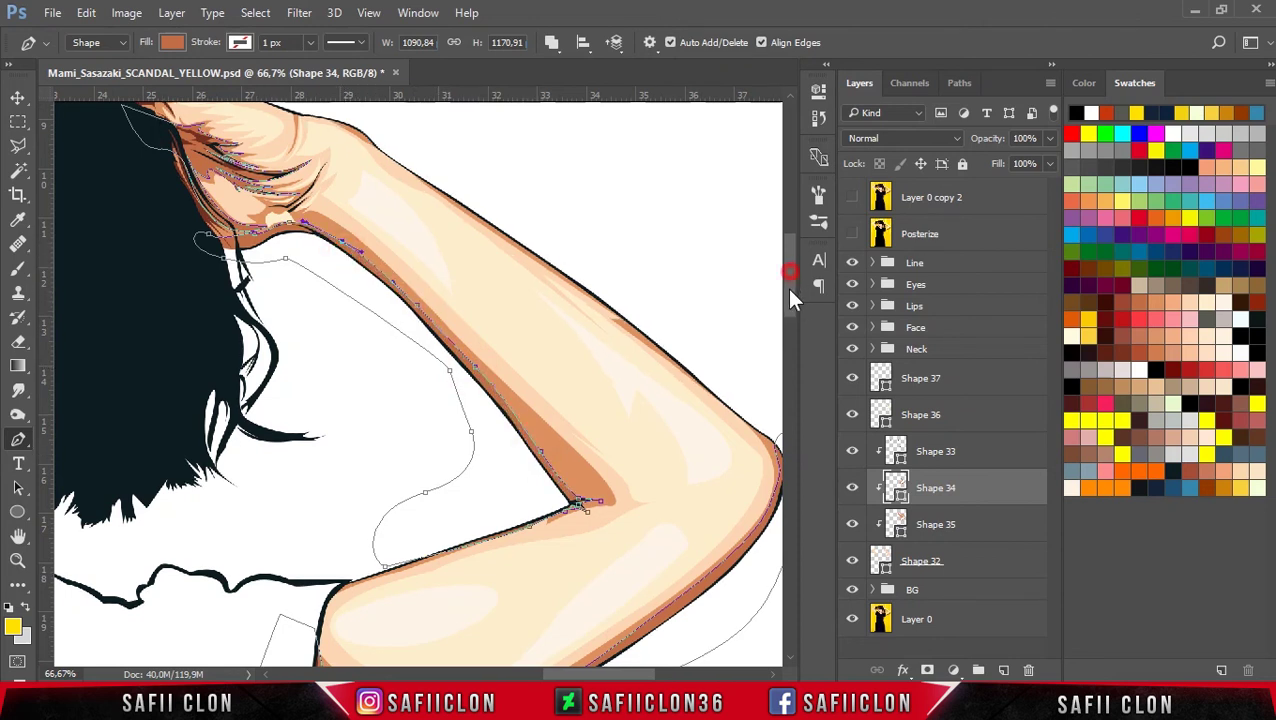
scroll(785, 289, down, 3)
key(ctrl+minus)
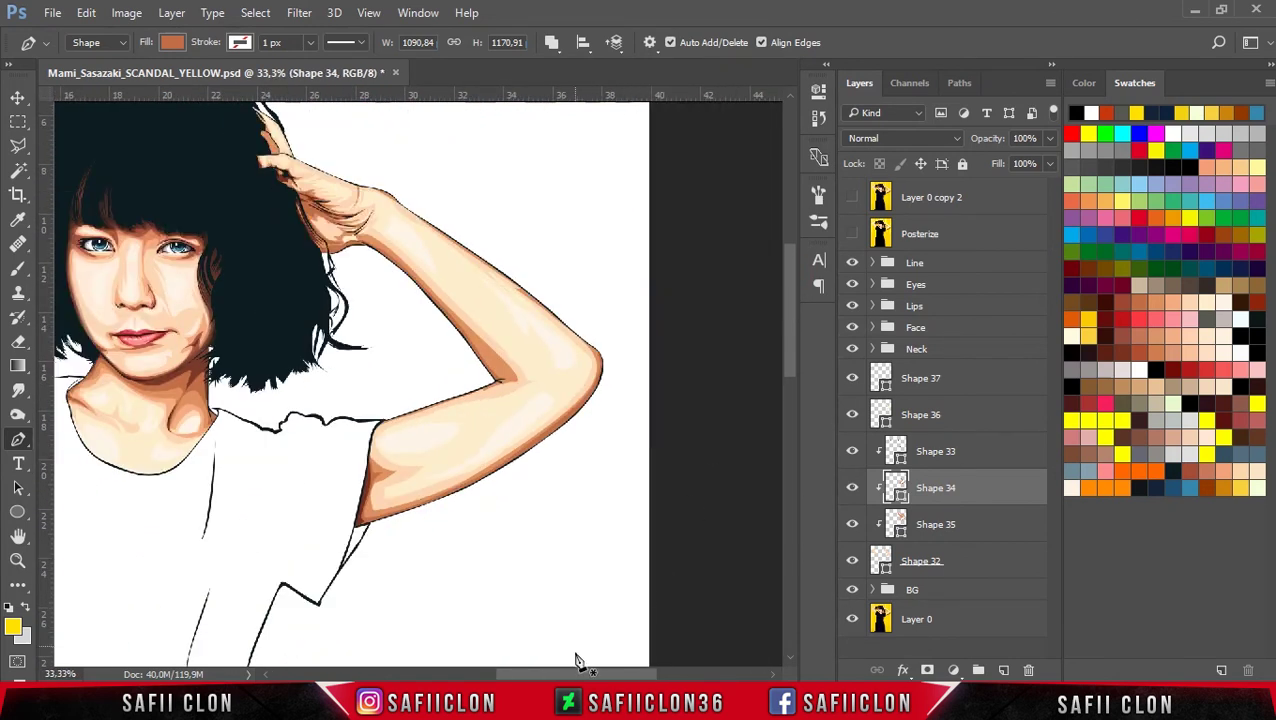
drag(575, 672, 533, 670)
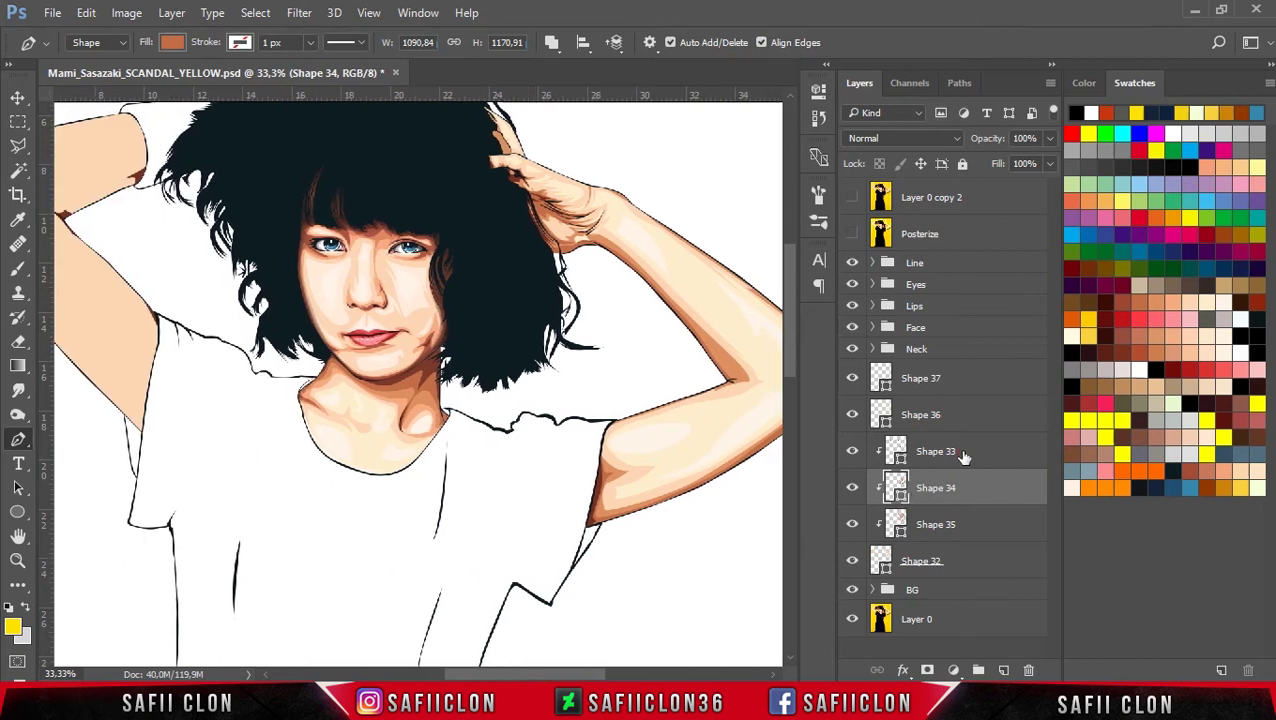
Step: Select Shape 35 and bring up its dd915f solid fill in the Color Picker
click(962, 455)
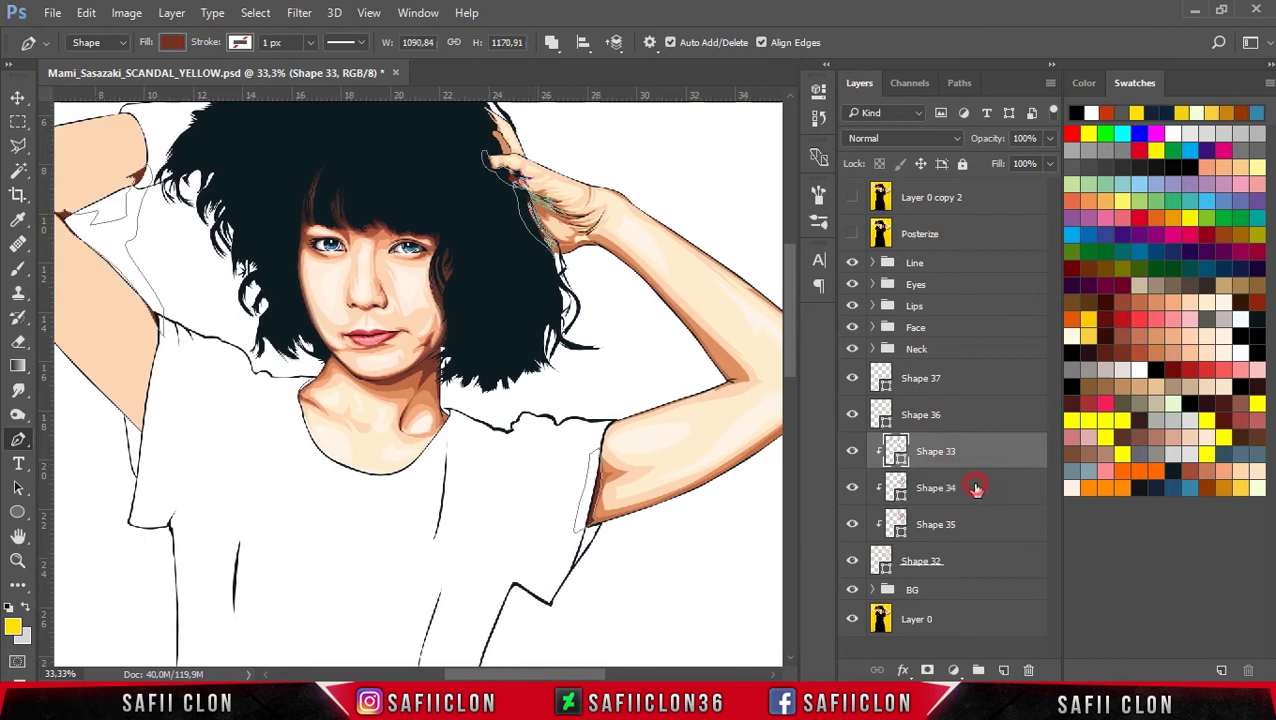
click(975, 488)
click(981, 531)
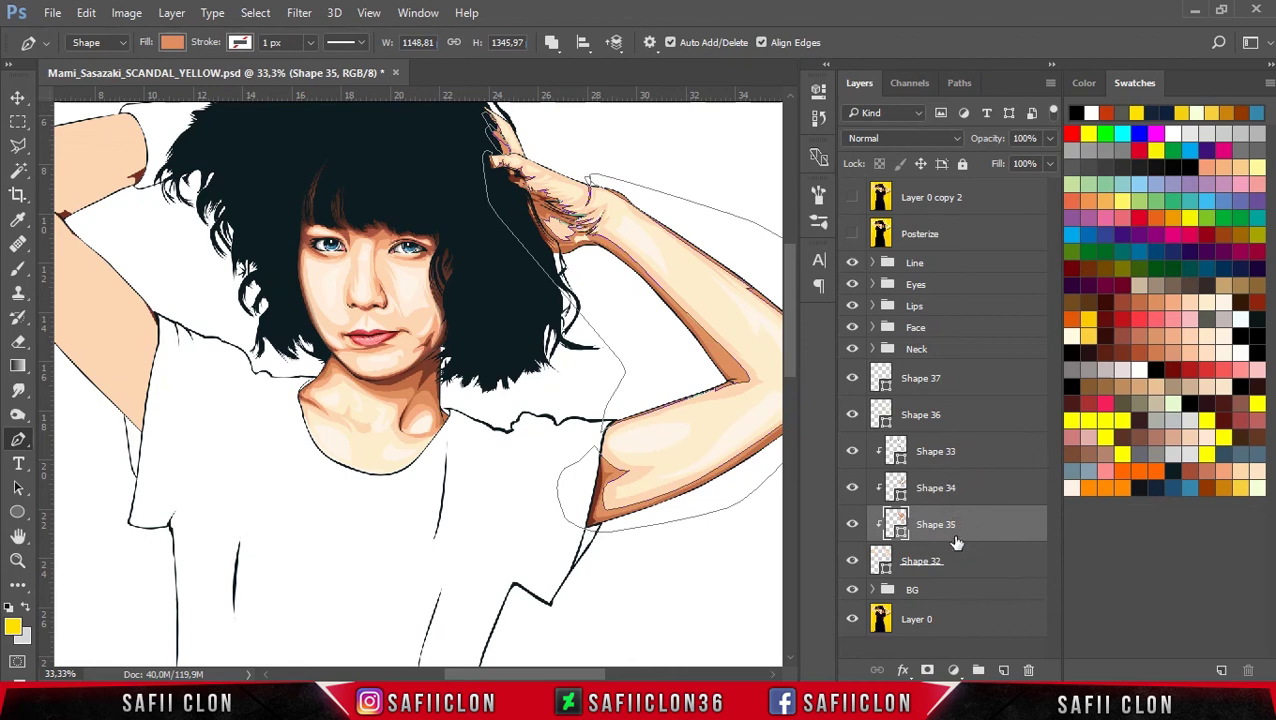
double_click(897, 528)
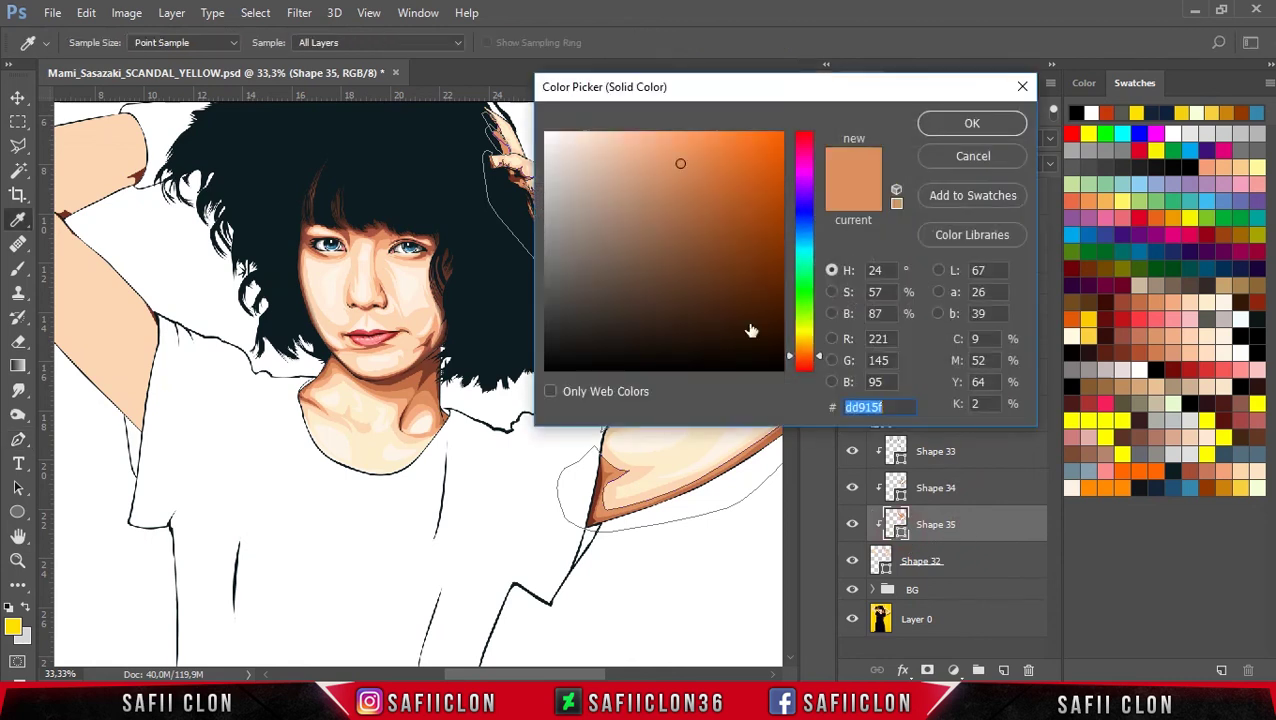
Step: Change Shape 35's arm fill from dd915f to the paler peach faaf7e
drag(746, 97, 1077, 243)
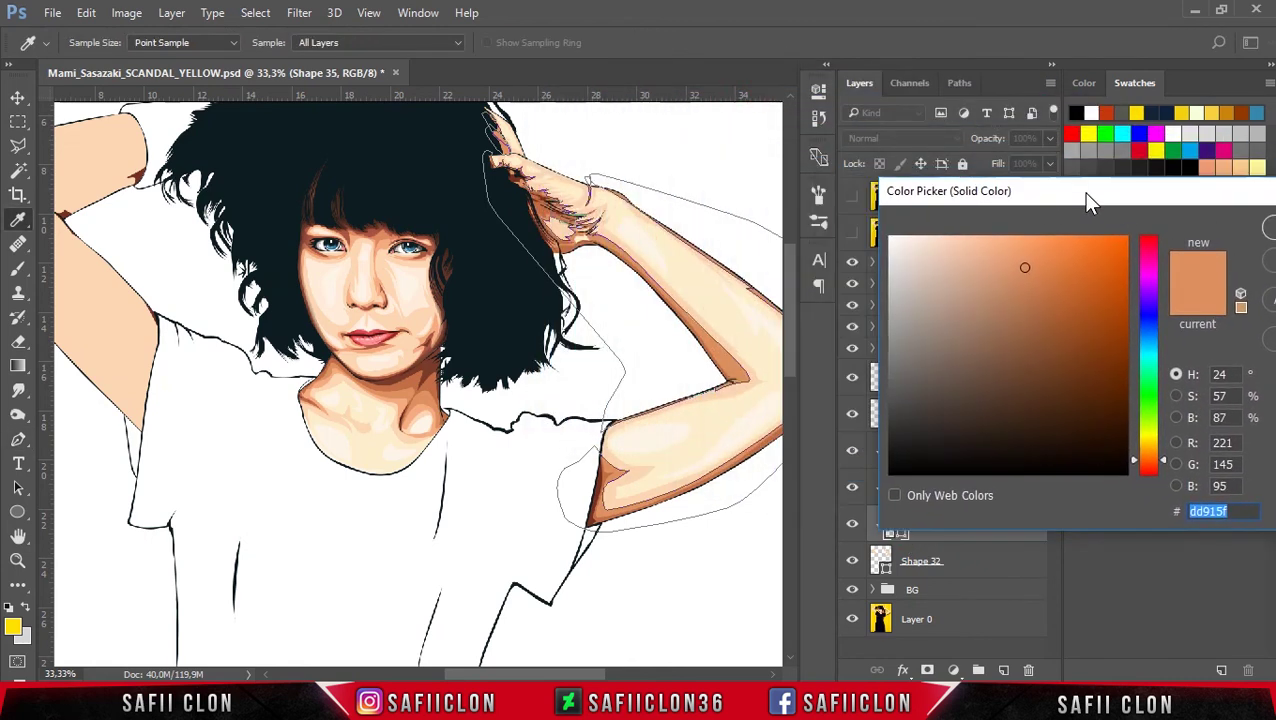
drag(1021, 263, 1012, 245)
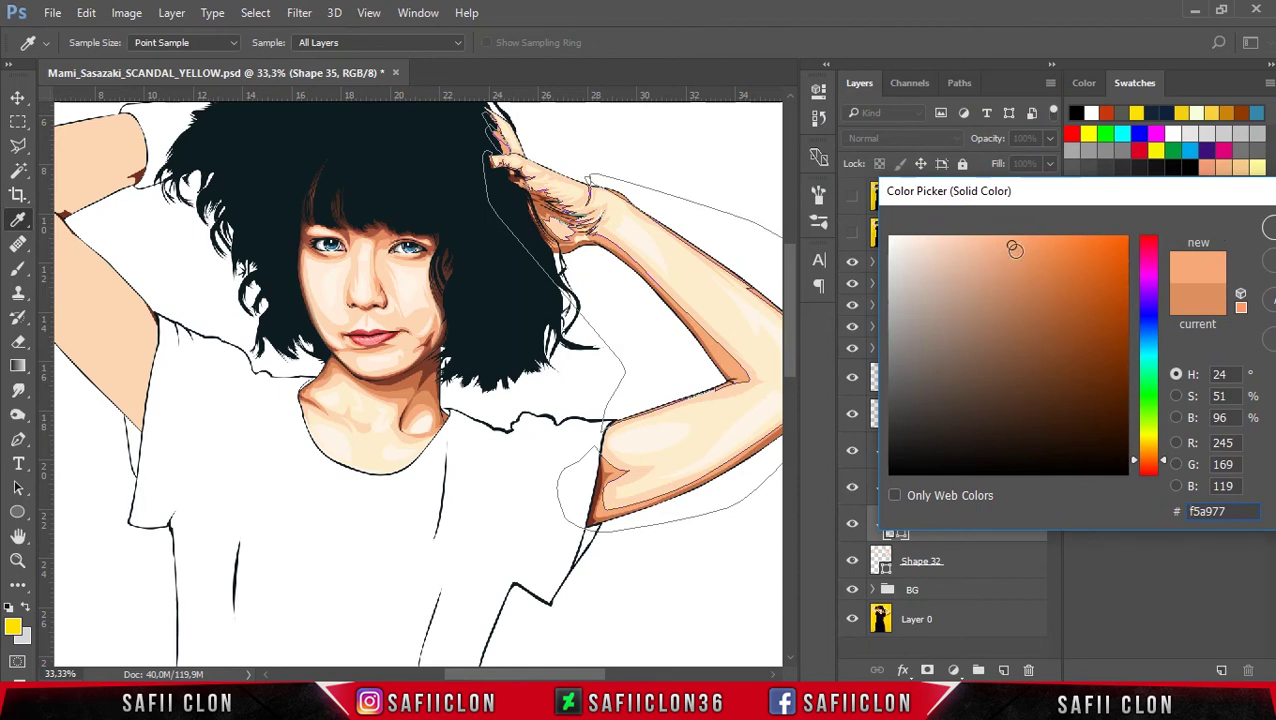
drag(1008, 243, 1013, 240)
click(1270, 236)
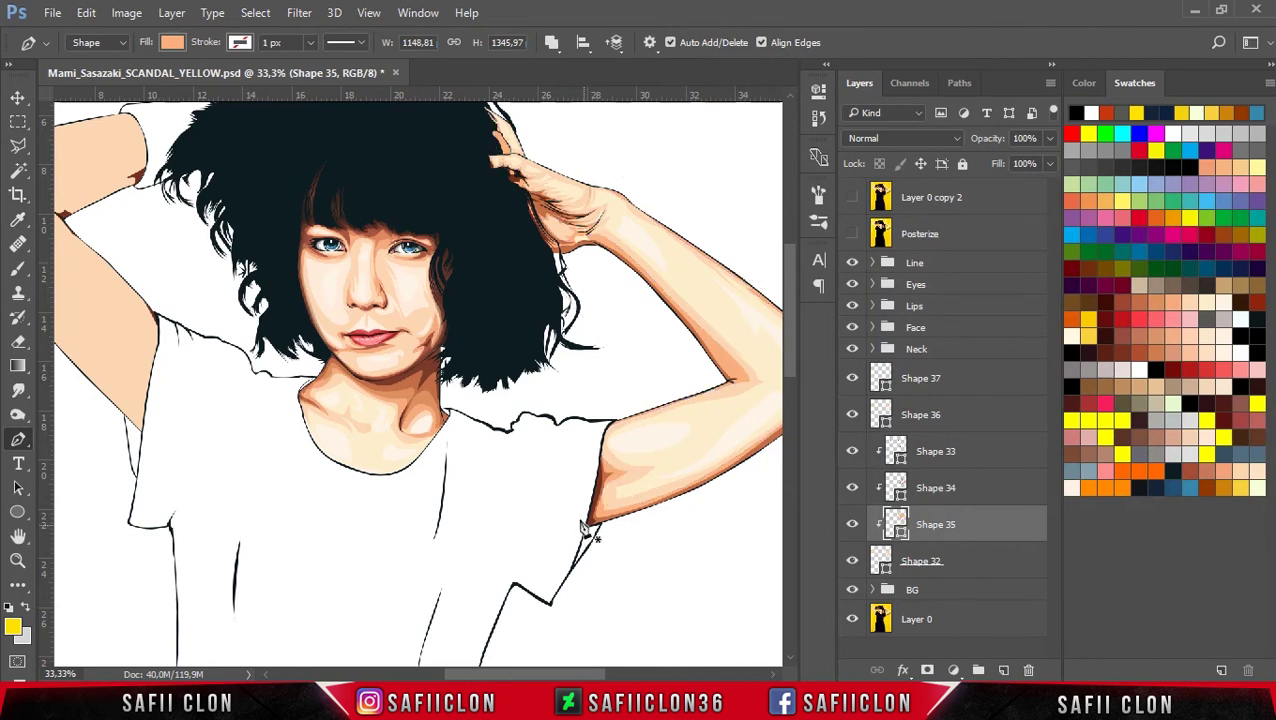
Step: Pan the canvas and make the Posterize reference layer visible
drag(578, 678, 560, 678)
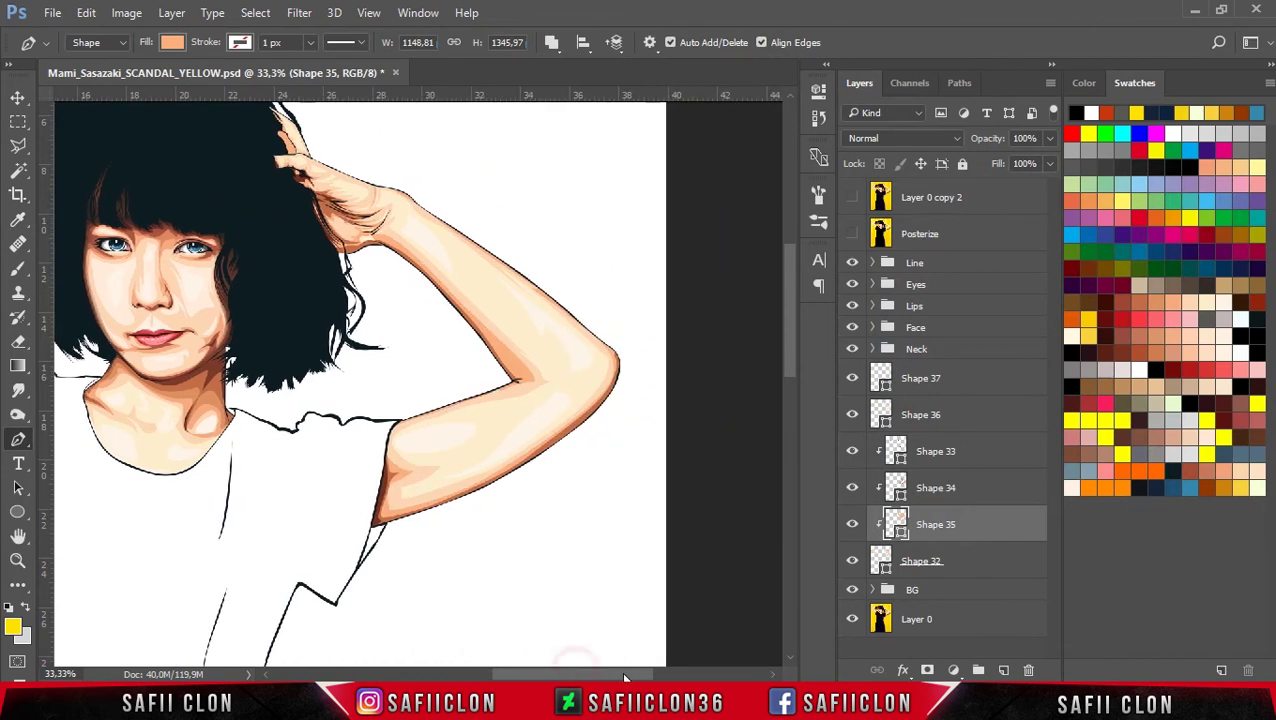
mouse_move(560, 678)
mouse_down()
mouse_move(518, 662)
mouse_move(537, 620)
mouse_up()
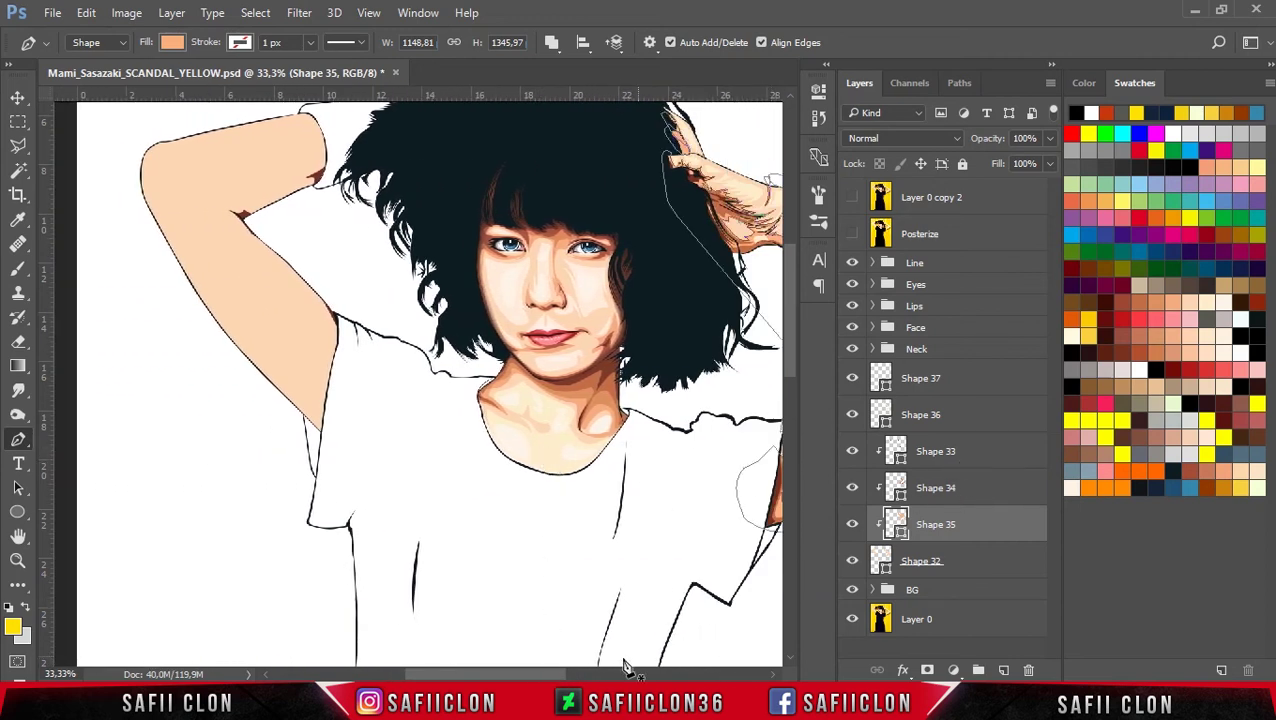
drag(549, 678, 591, 641)
click(851, 234)
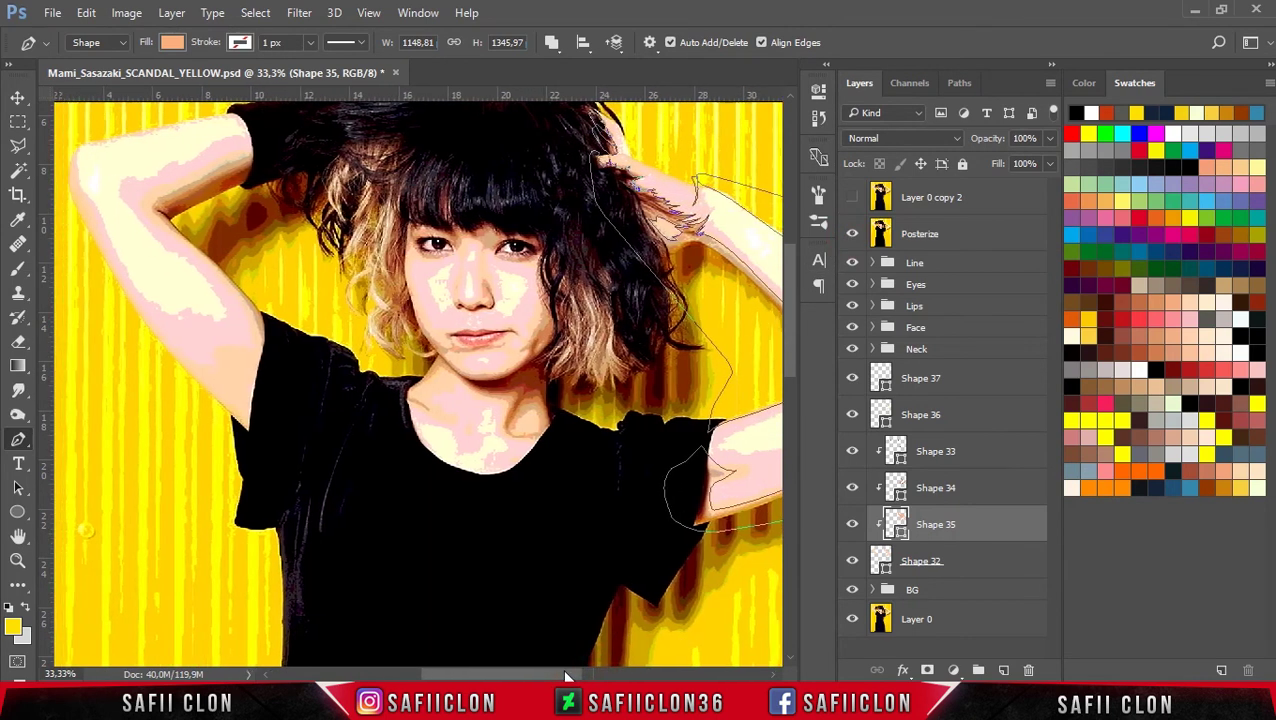
Step: Check the Shape 33–36 outlines, settle on Shape 34, and zoom in to 50%
drag(577, 678, 738, 598)
click(953, 487)
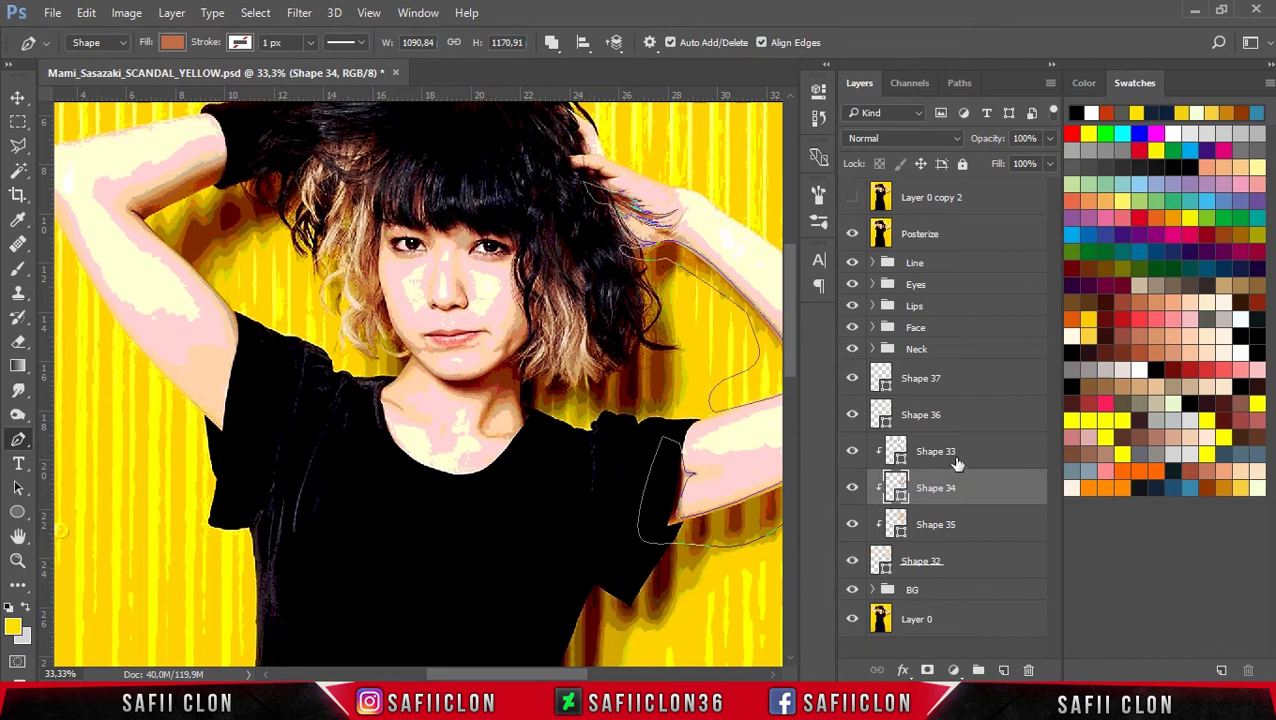
click(957, 458)
click(953, 428)
click(954, 456)
click(959, 489)
click(960, 523)
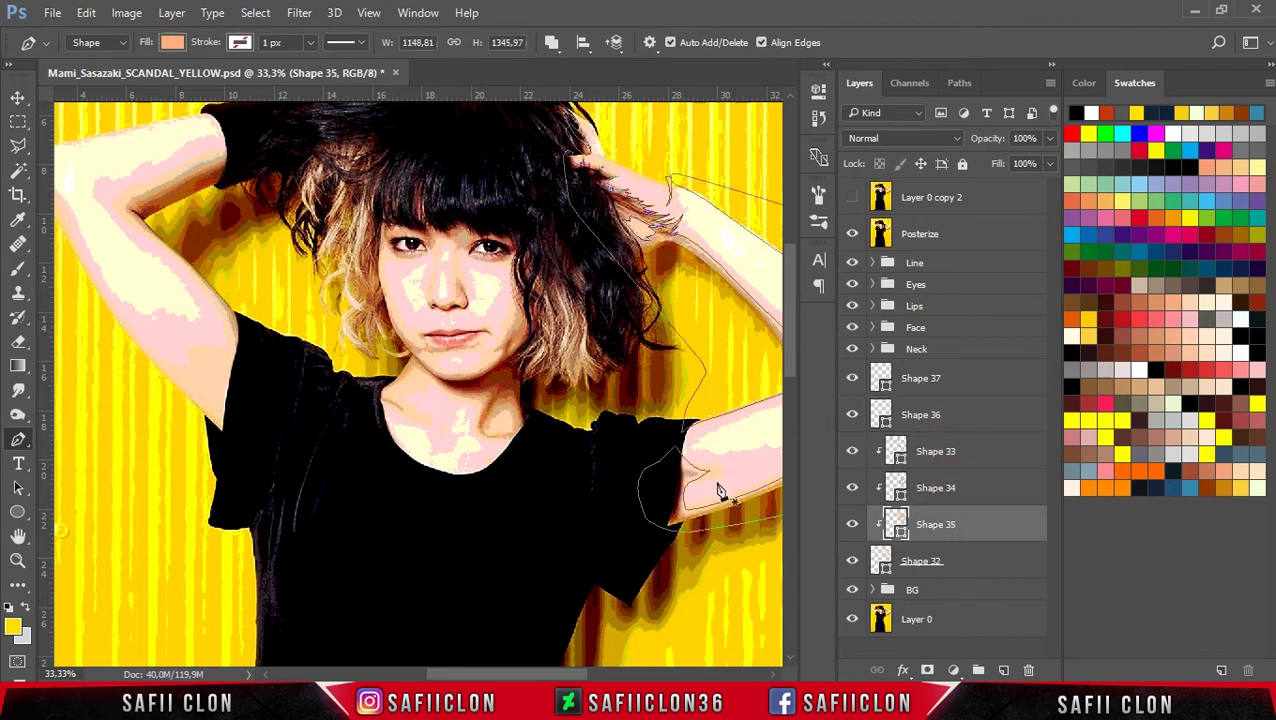
click(931, 487)
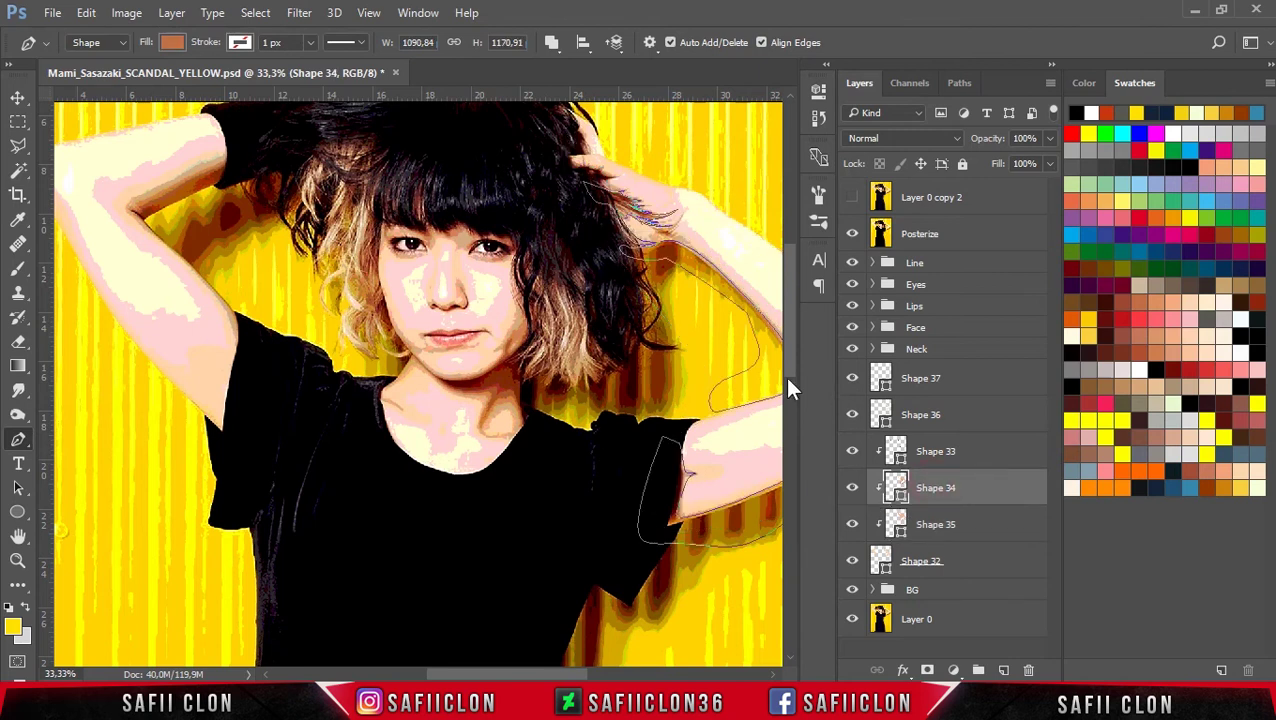
scroll(757, 362, up, 2)
key(ctrl+plus)
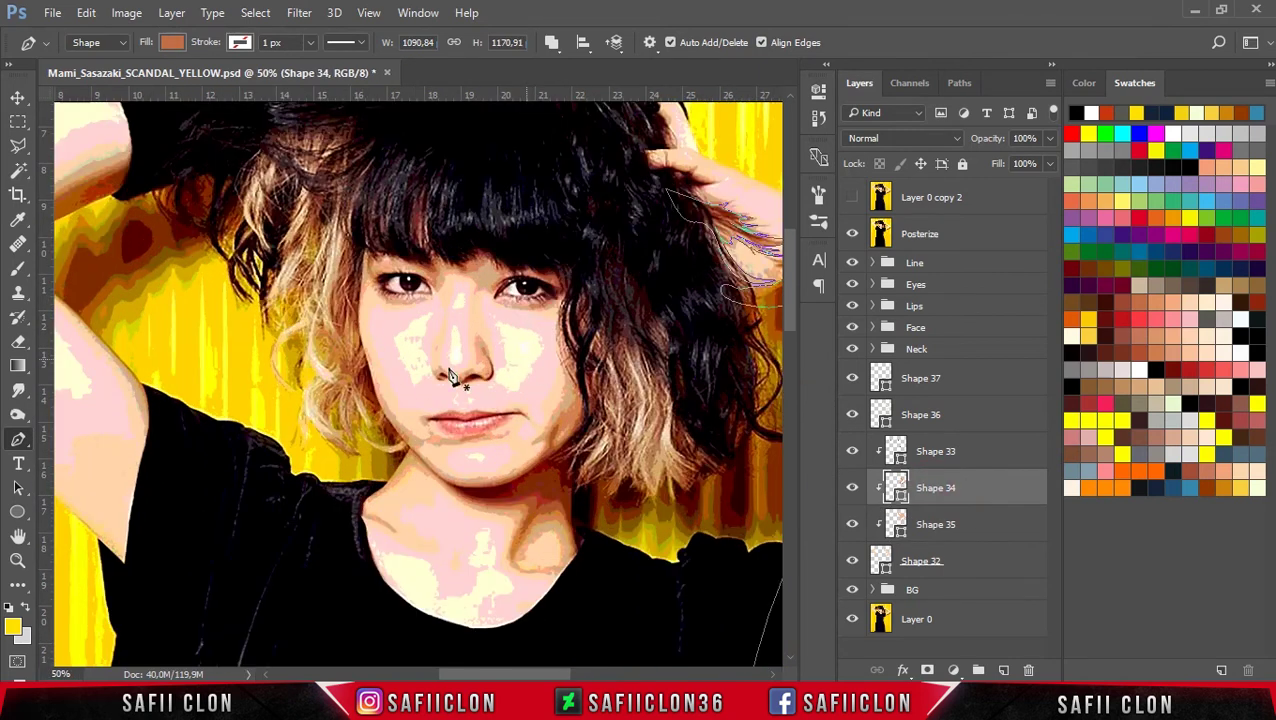
Step: Draw a closed Shape 34 shadow path along the raised arm's inner edge behind the head
drag(470, 677, 430, 677)
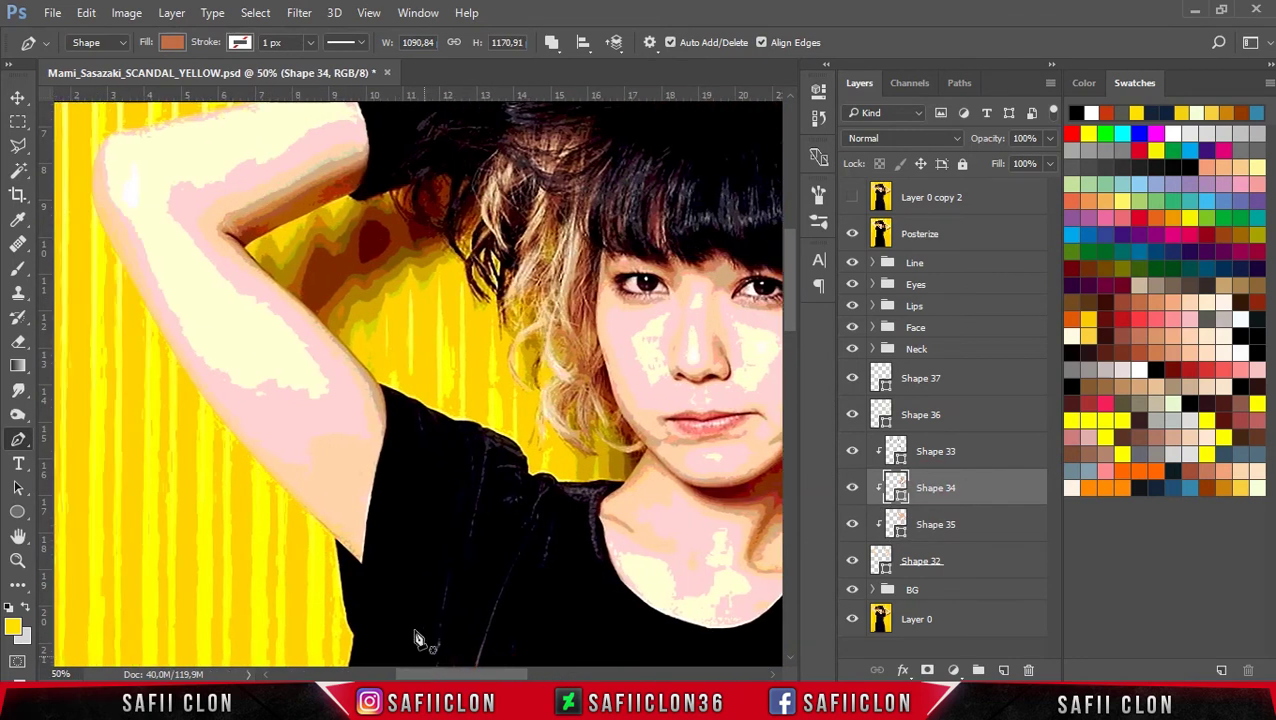
click(387, 444)
drag(324, 333, 268, 285)
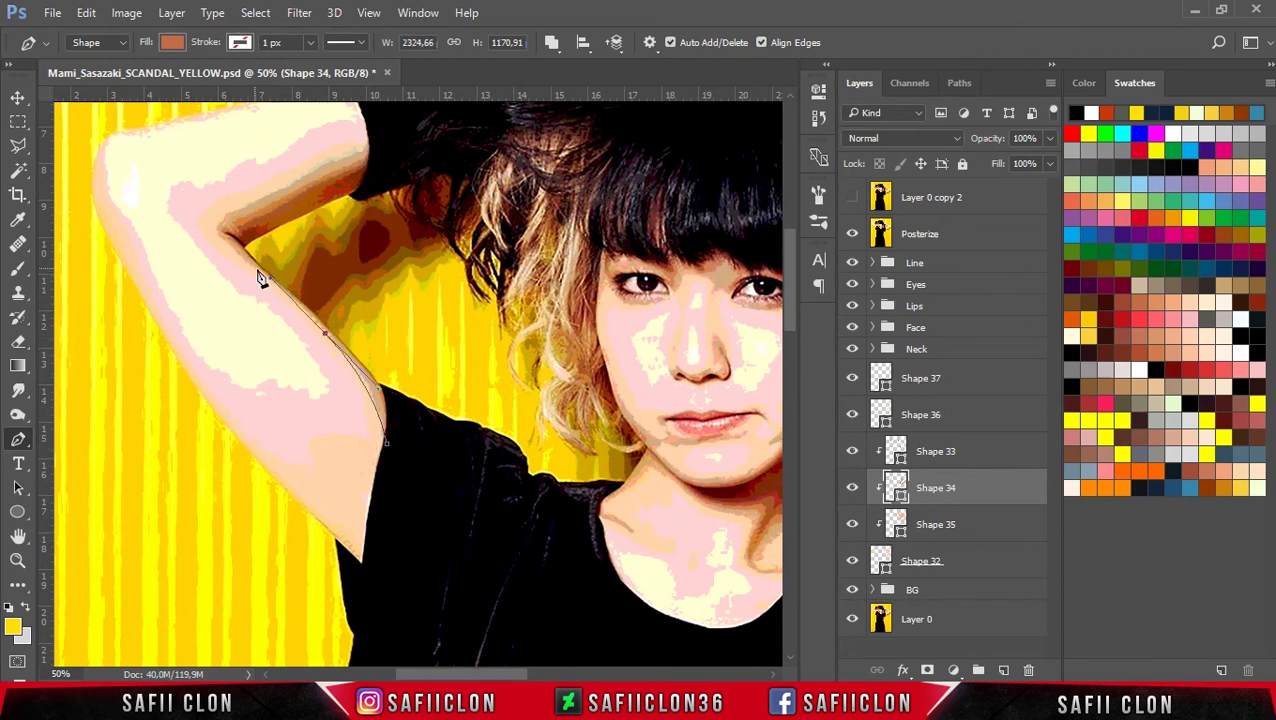
drag(222, 235, 188, 200)
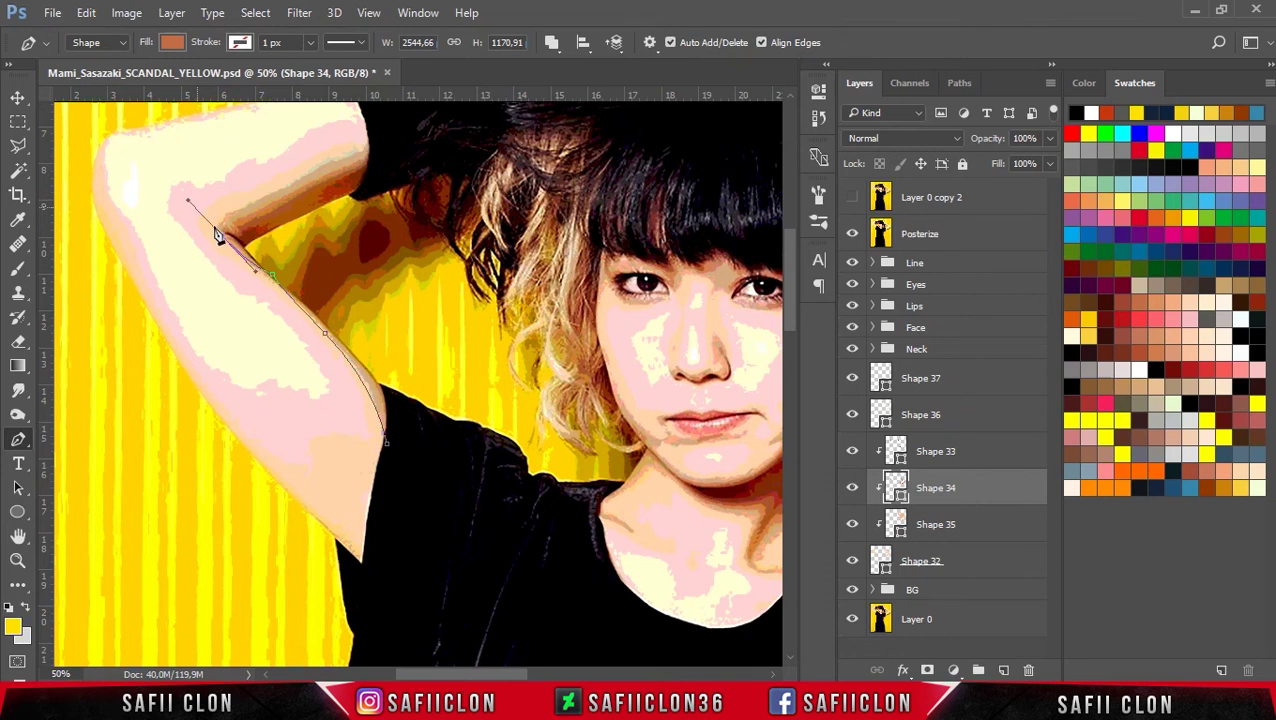
alt+click(222, 235)
drag(392, 145, 381, 360)
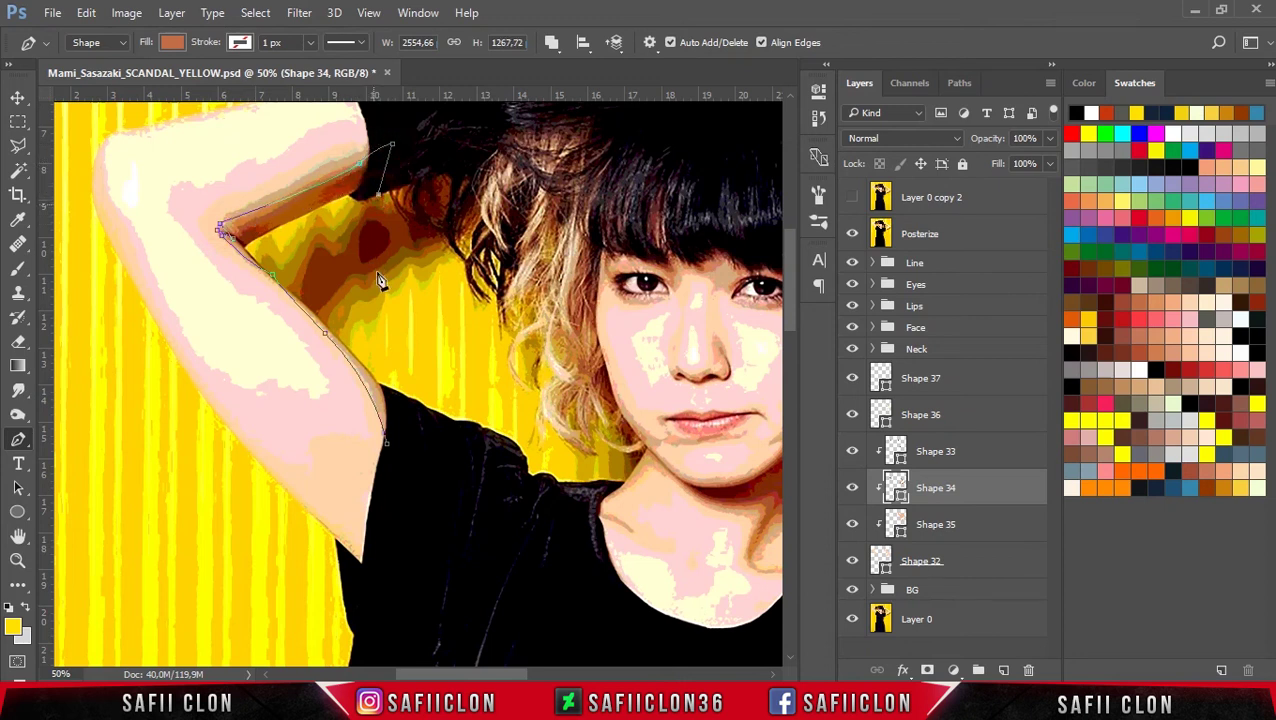
drag(386, 442, 366, 460)
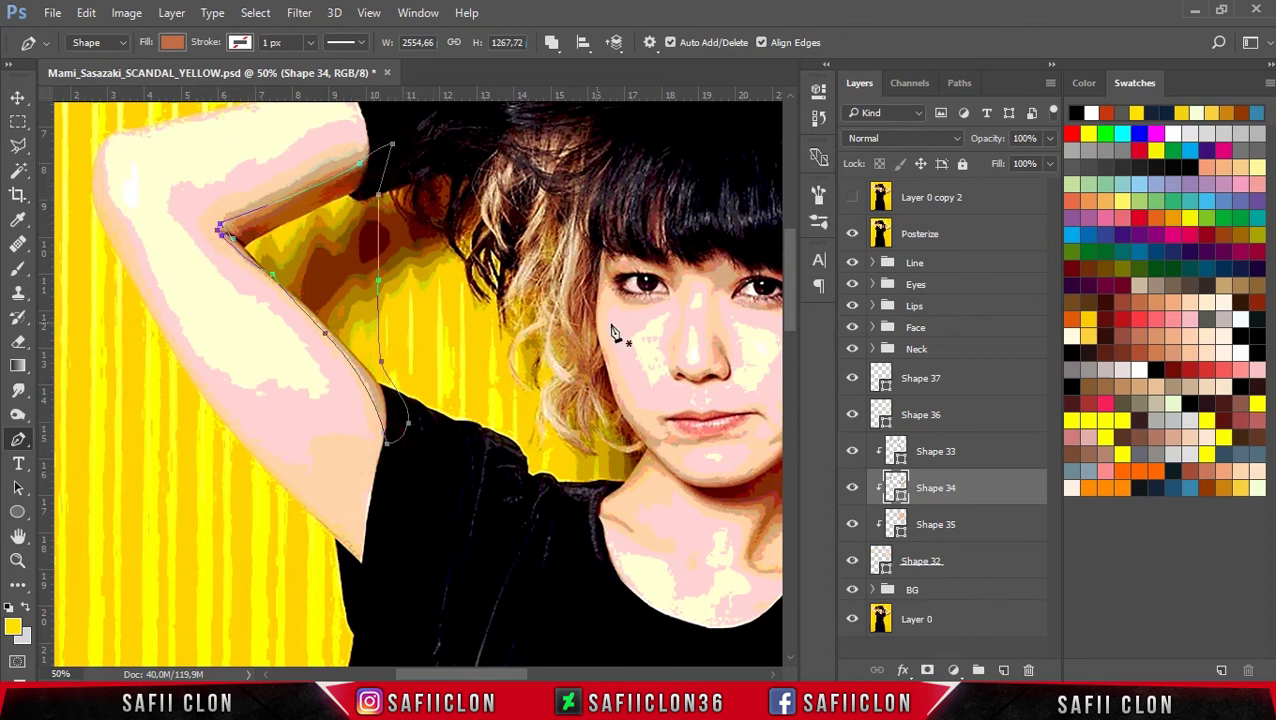
scroll(785, 308, up, 2)
Step: Add a closed shadow path on the arm's outer edge, then hide the Posterize reference
click(97, 185)
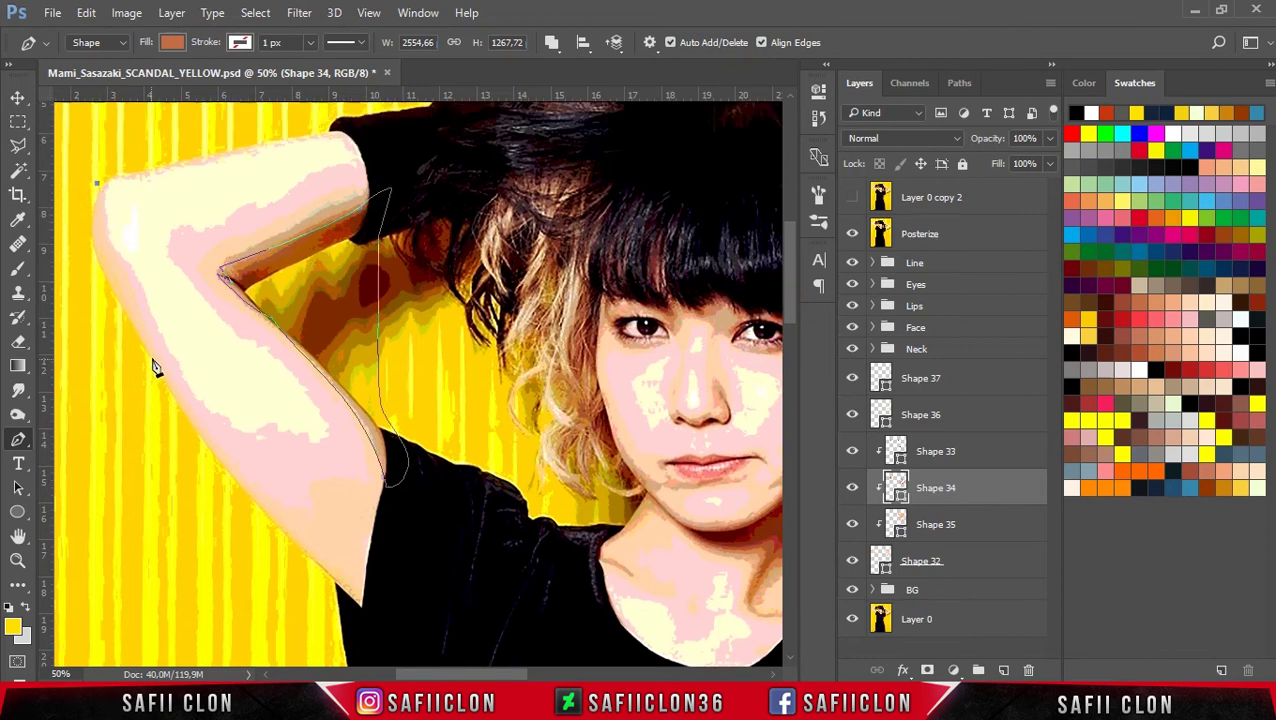
drag(126, 310, 160, 352)
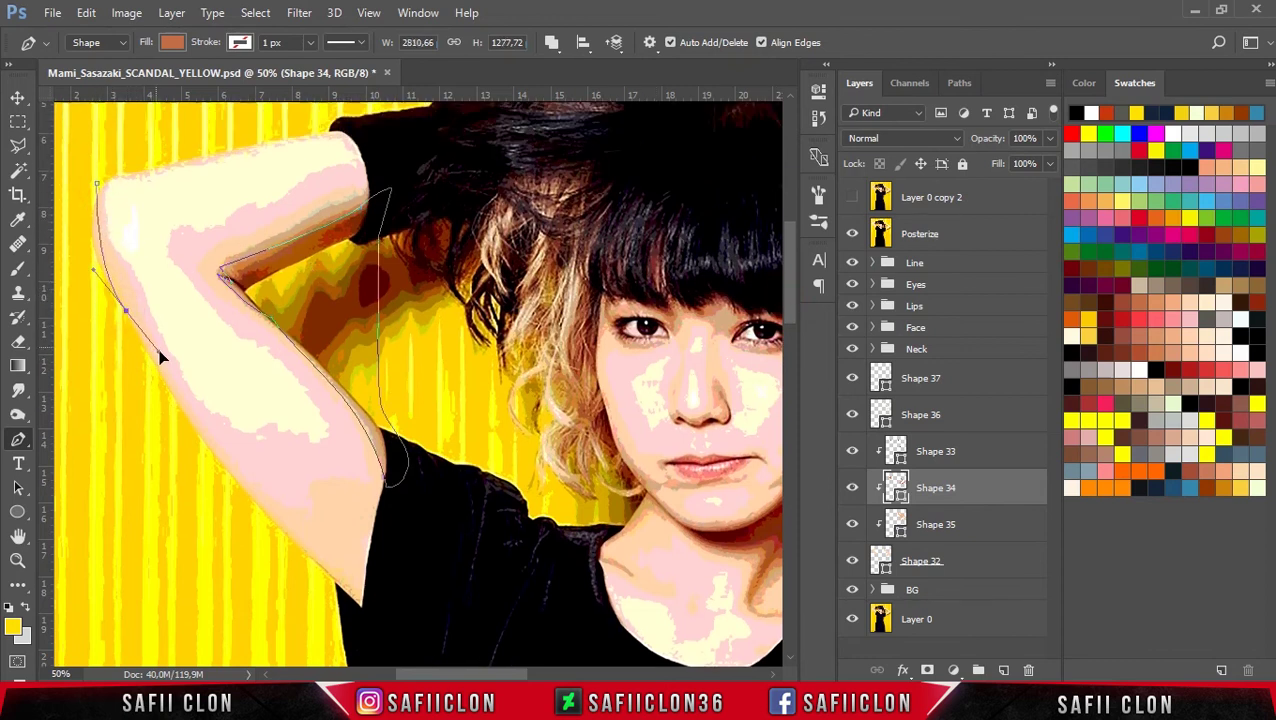
click(112, 336)
click(85, 237)
click(73, 177)
click(96, 184)
scroll(730, 322, up, 2)
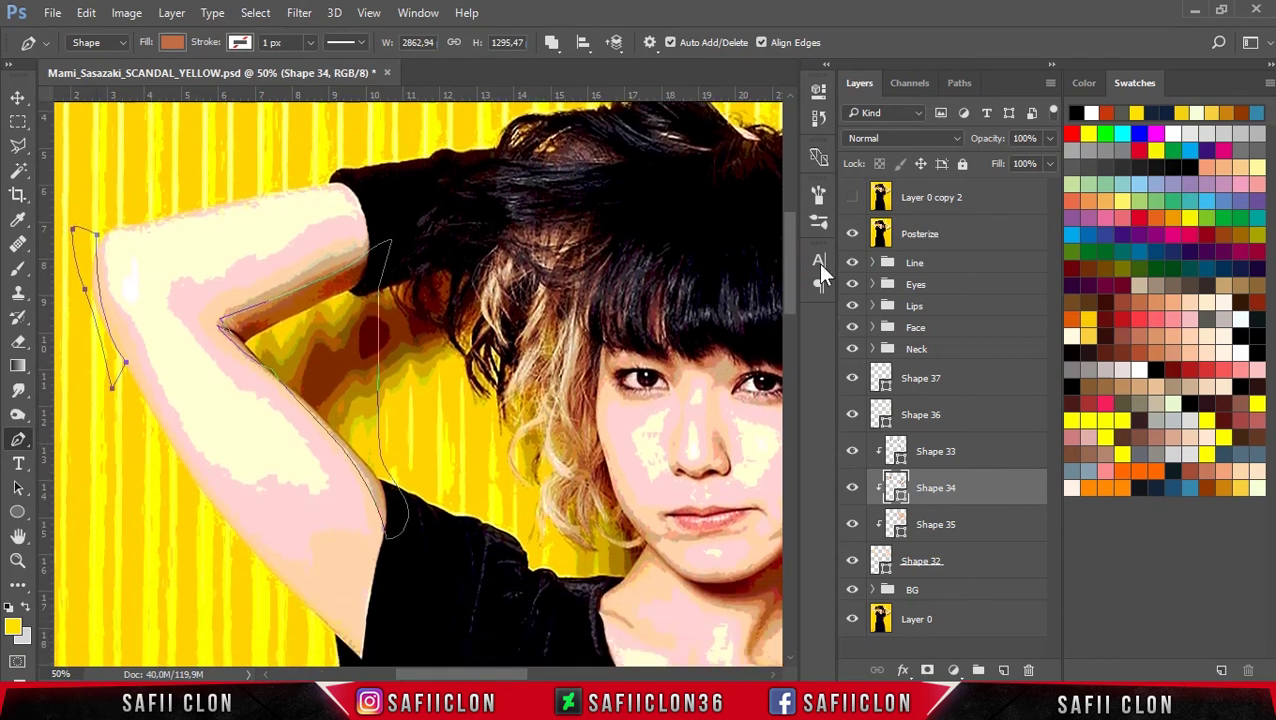
click(852, 241)
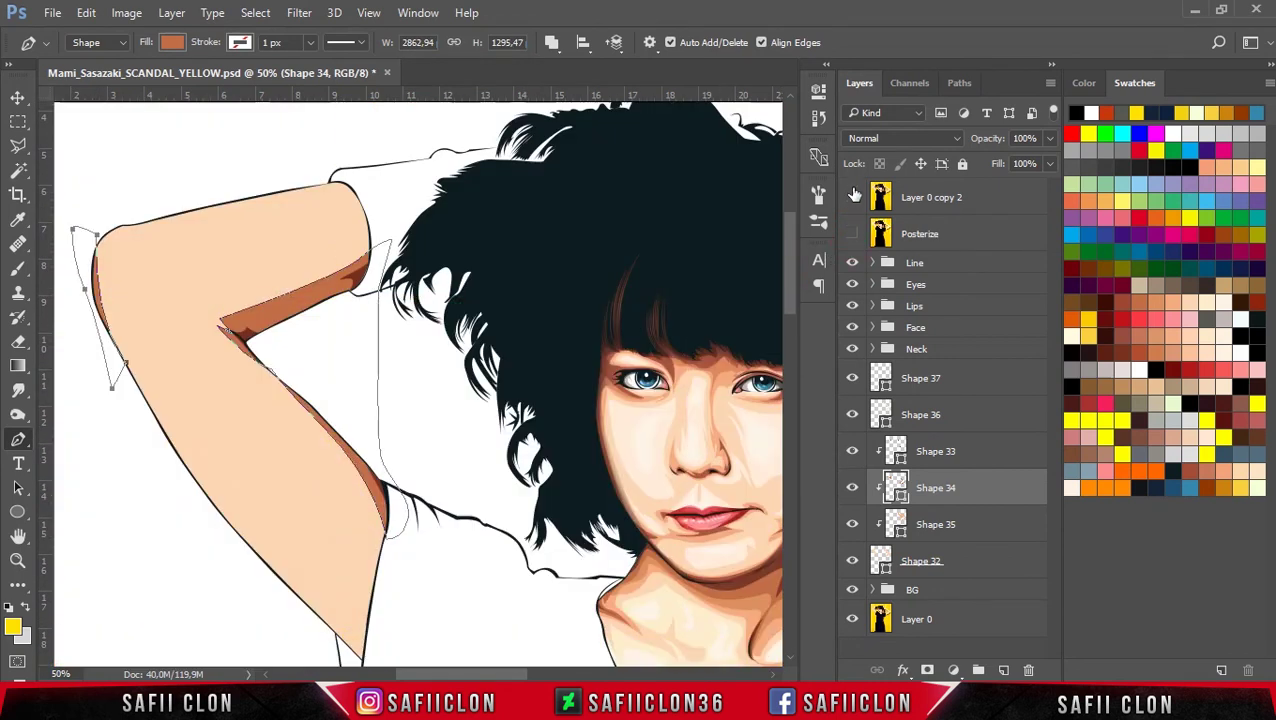
key(Return)
Step: On Shape 35 with the reference shown, trace shading up the outer arm and around the shoulder
key(ctrl+z)
click(987, 529)
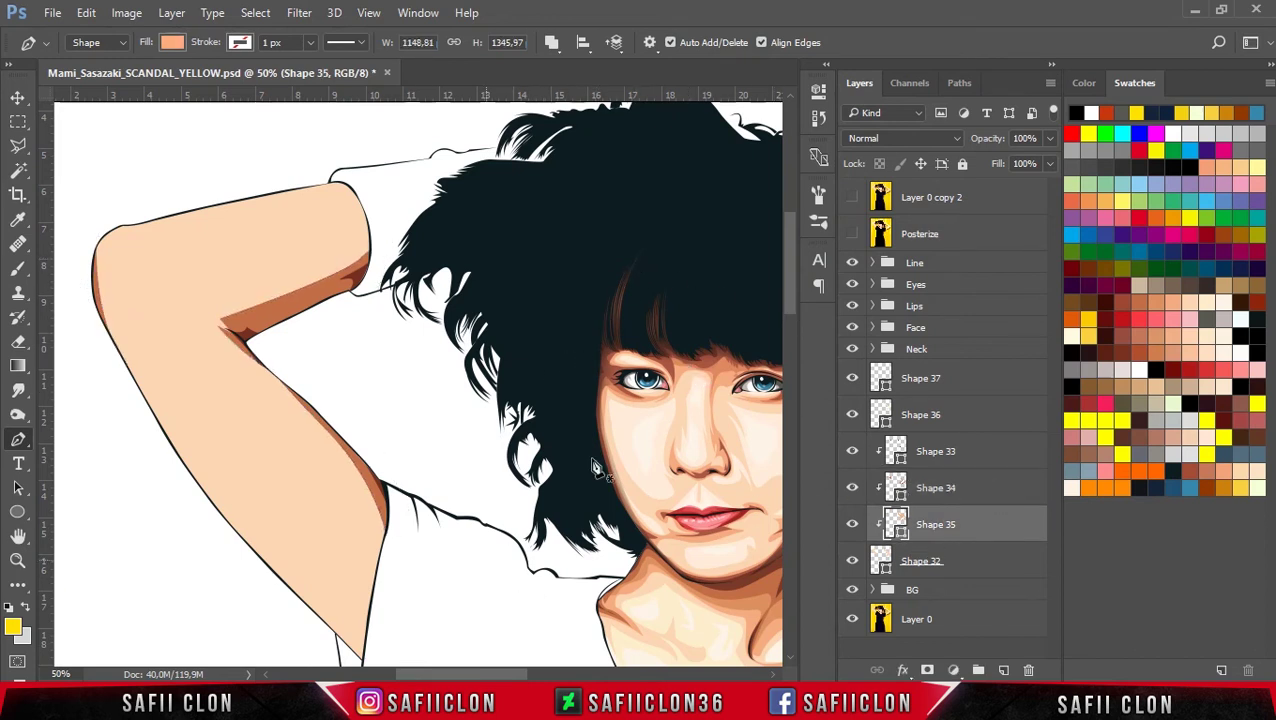
click(852, 232)
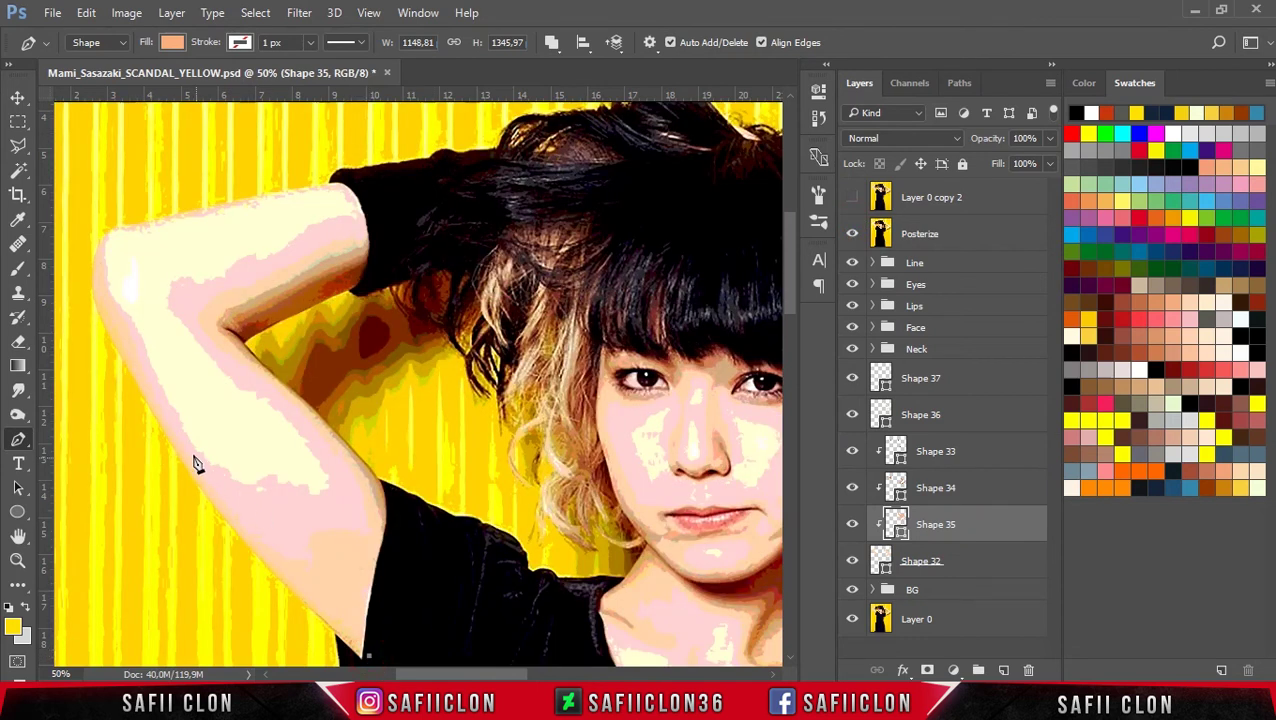
drag(178, 441, 130, 357)
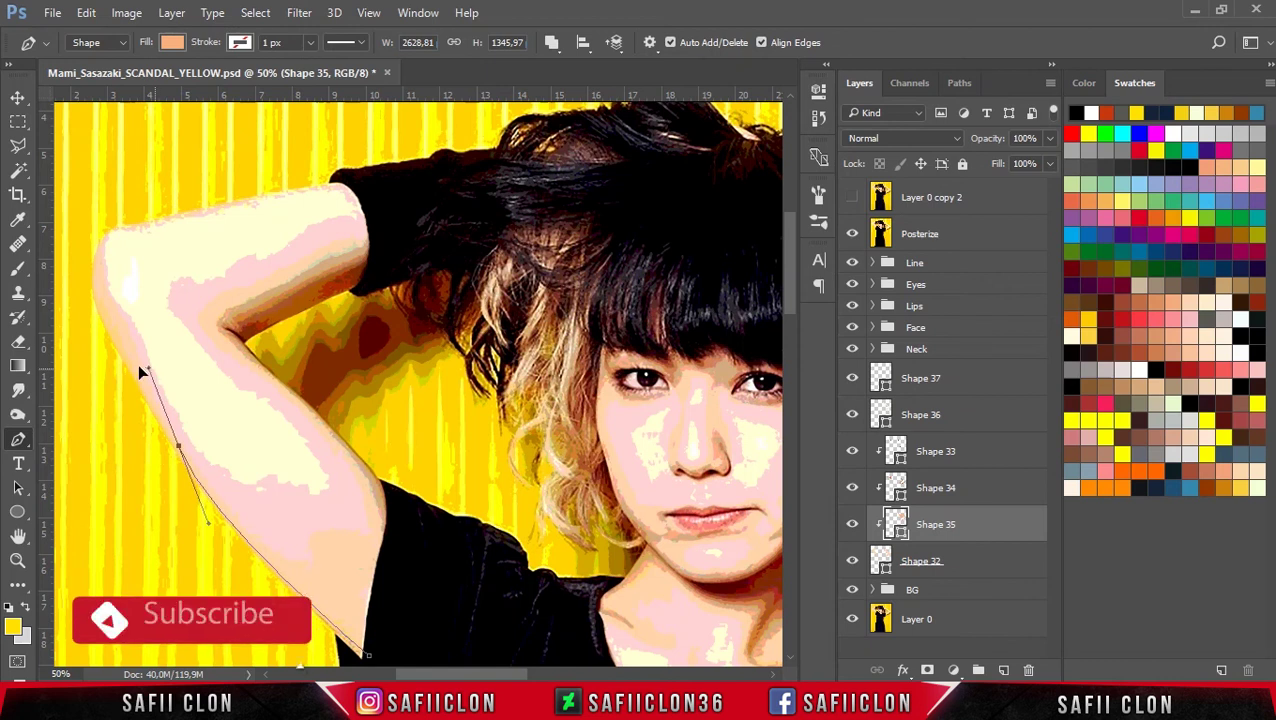
mouse_move(119, 320)
mouse_down()
mouse_move(93, 270)
mouse_move(106, 295)
mouse_up()
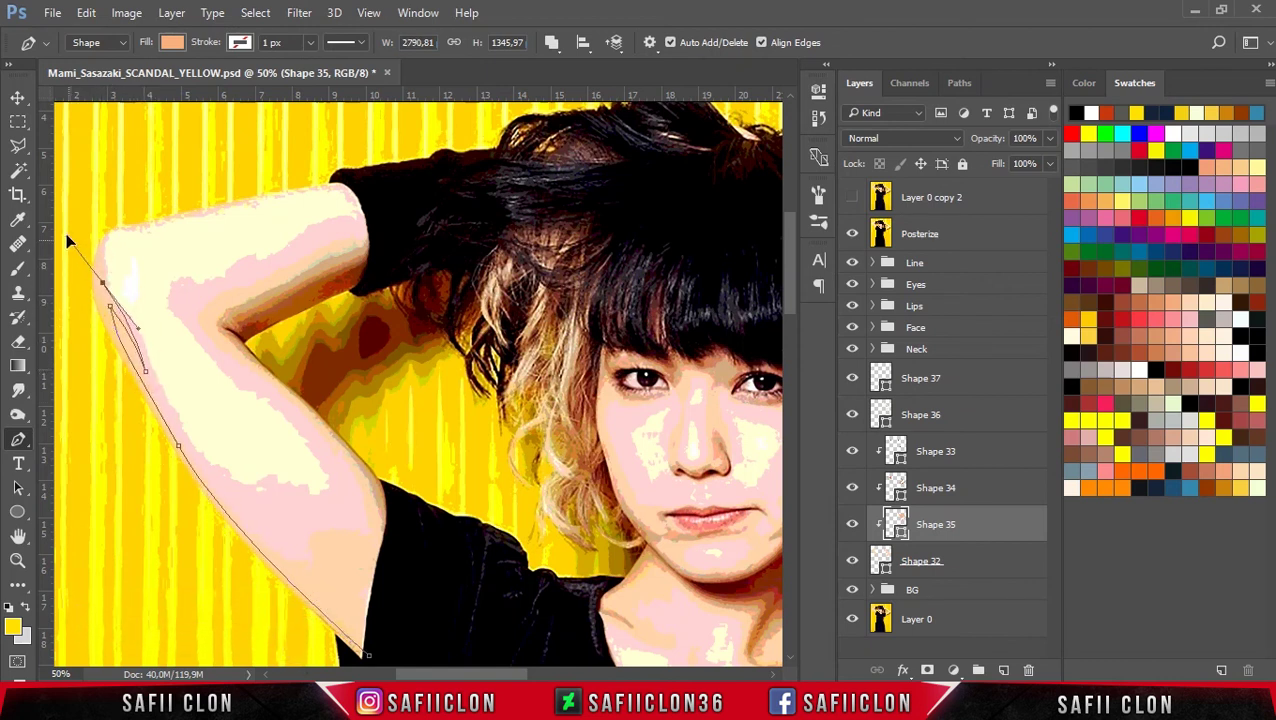
drag(120, 228, 145, 220)
click(263, 202)
drag(383, 212, 398, 244)
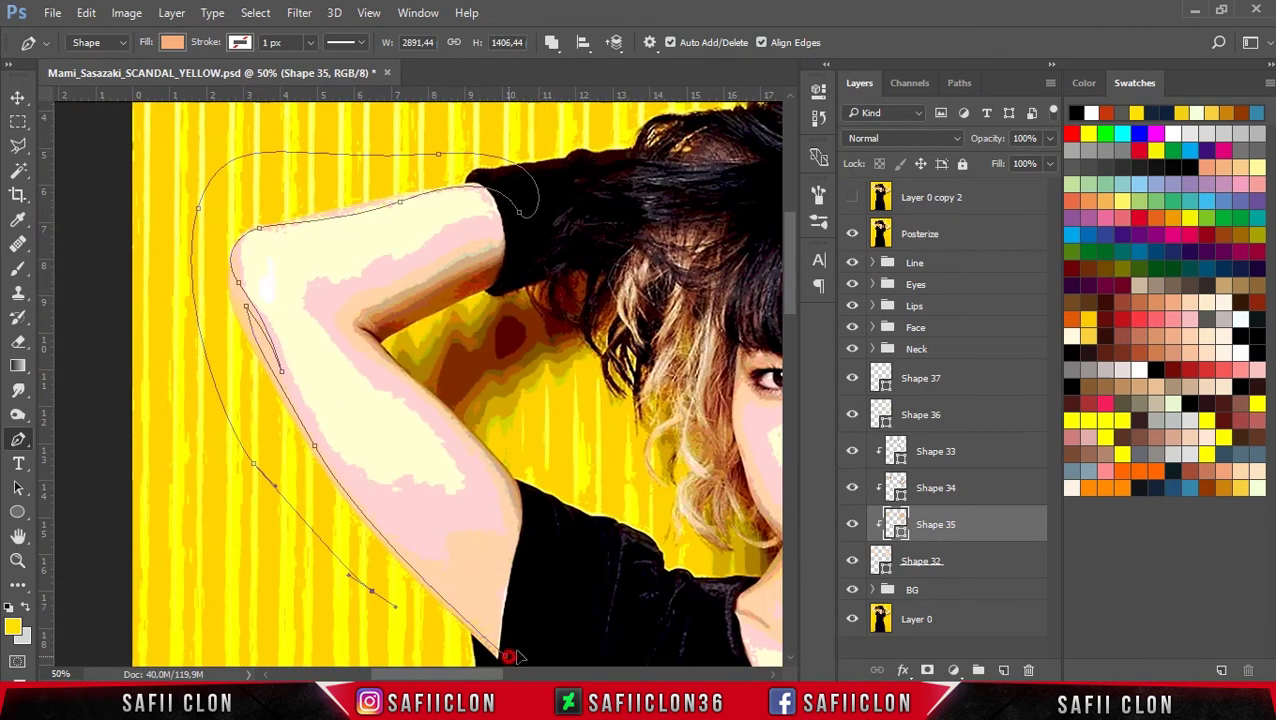
Step: Continue the shading path along the inner arm, toggling the Posterize reference to compare
click(852, 233)
click(852, 233)
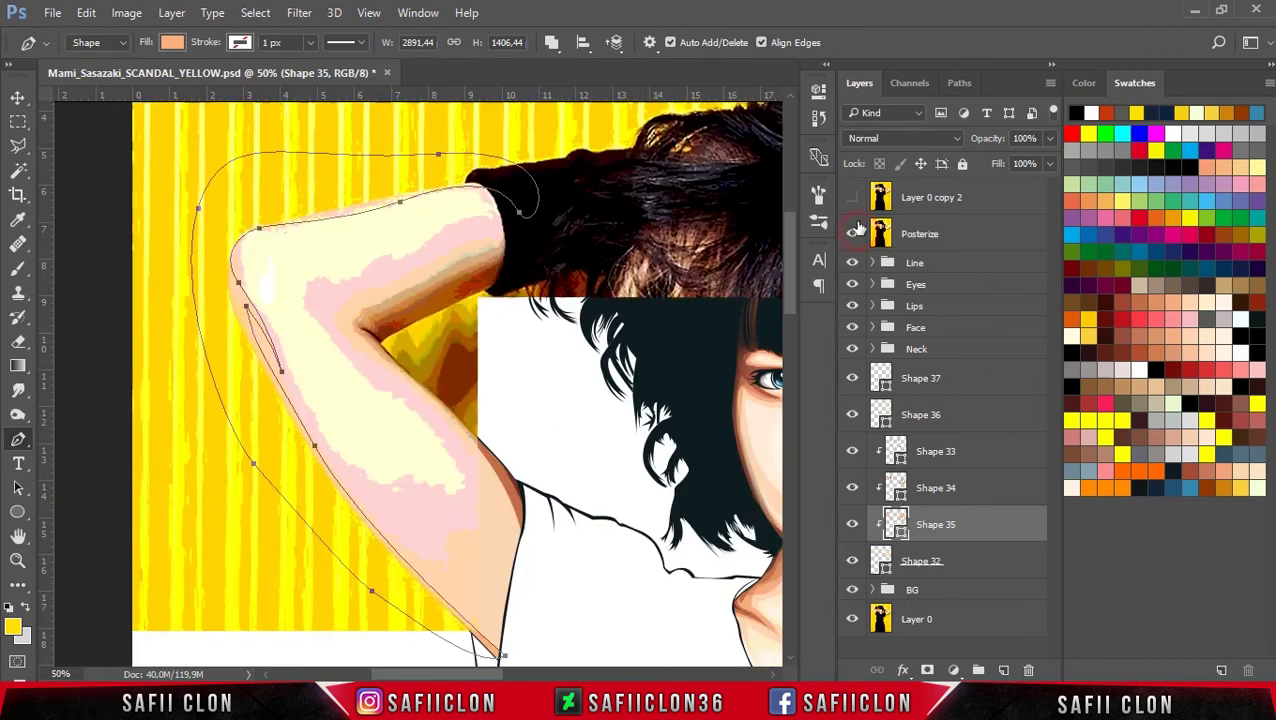
drag(505, 575, 518, 530)
click(852, 233)
mouse_move(470, 441)
mouse_down()
mouse_move(407, 354)
mouse_move(380, 370)
mouse_up()
click(852, 233)
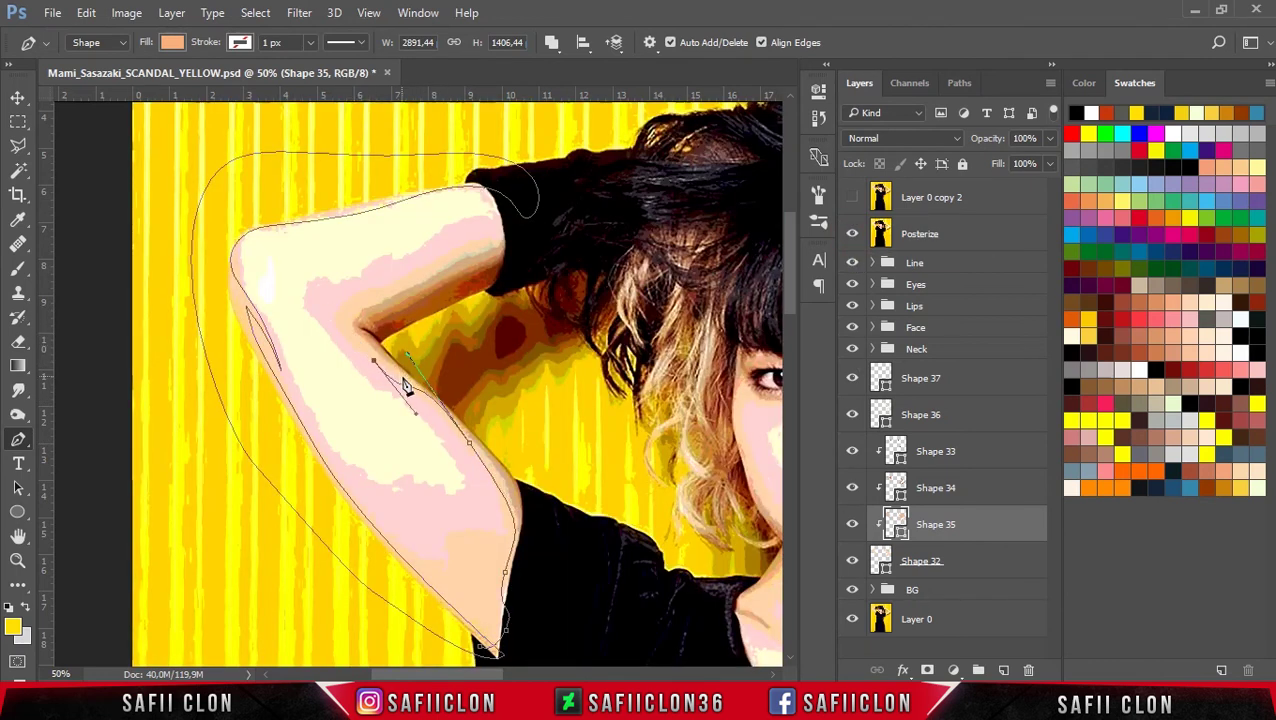
Step: Run the path past the hair, close it at its start, and hide the Posterize reference
drag(335, 318, 340, 300)
drag(449, 260, 470, 243)
drag(534, 450, 555, 486)
drag(579, 587, 575, 620)
drag(494, 652, 464, 655)
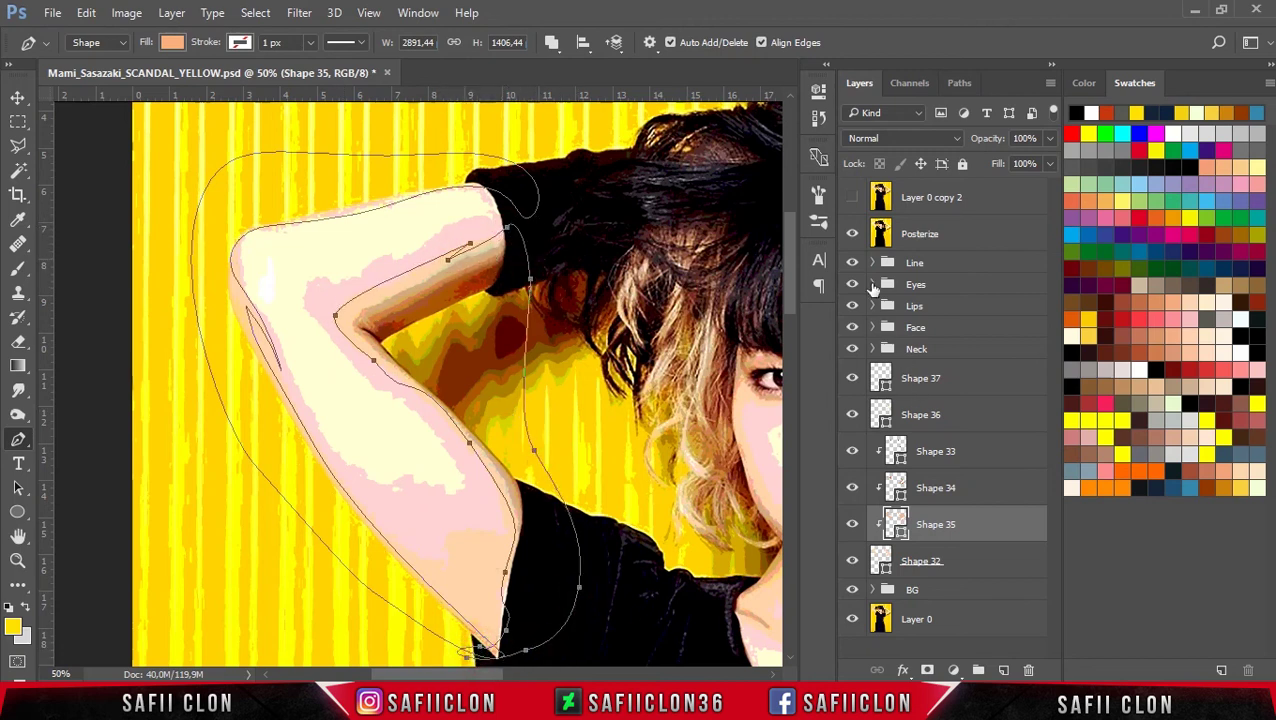
click(858, 238)
key(ctrl+minus)
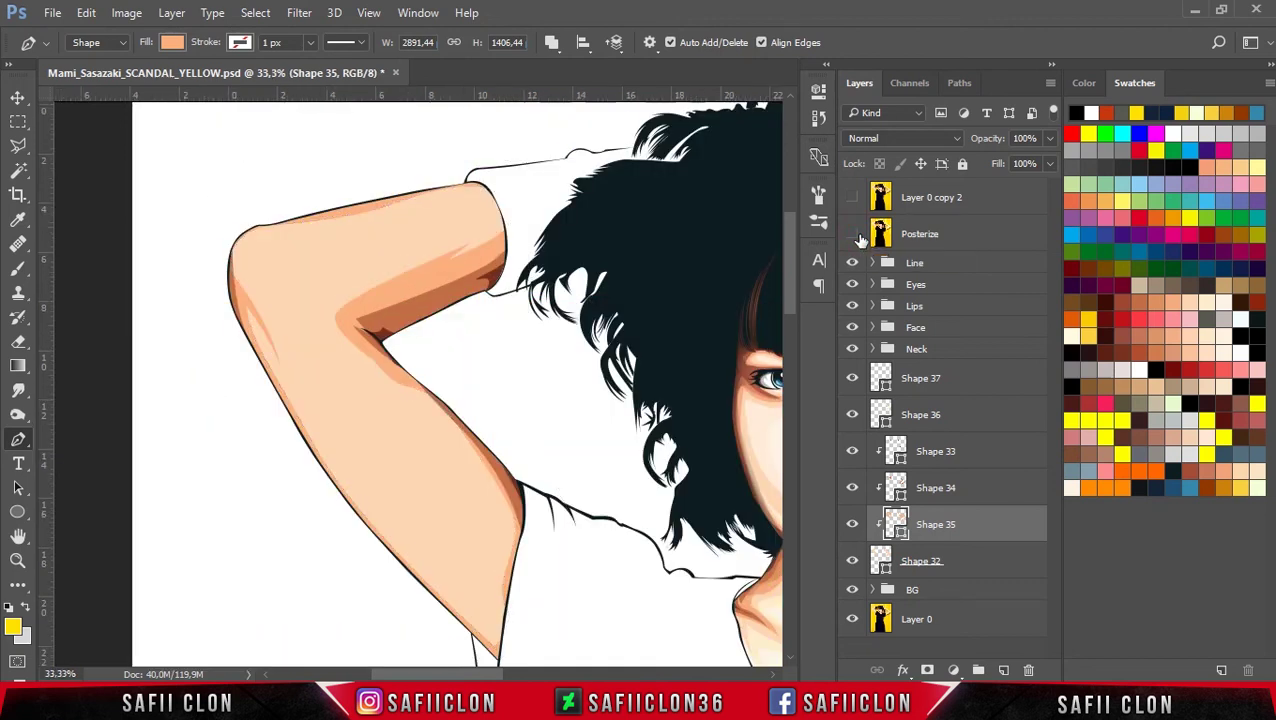
Step: Review the portrait at different zooms and select the cream-filled Shape 36 layer
key(ctrl+minus)
key(ctrl+minus)
key(ctrl+minus)
key(ctrl+plus)
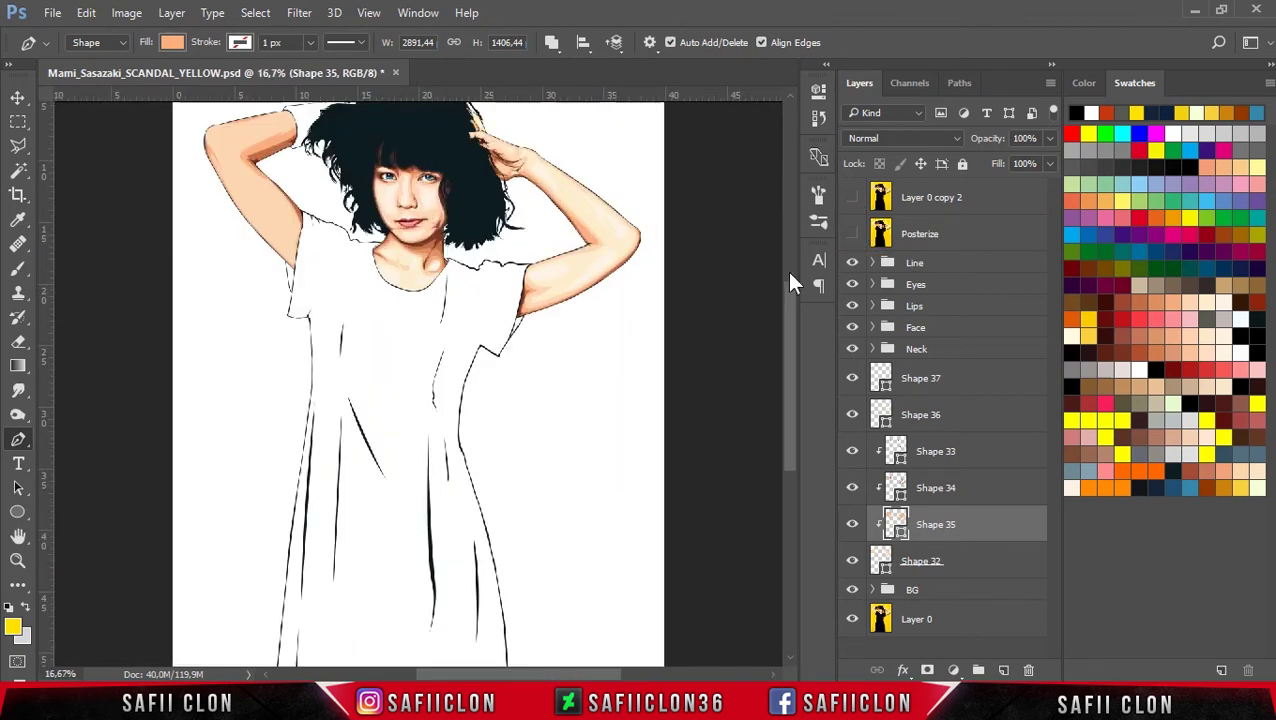
drag(785, 398, 790, 343)
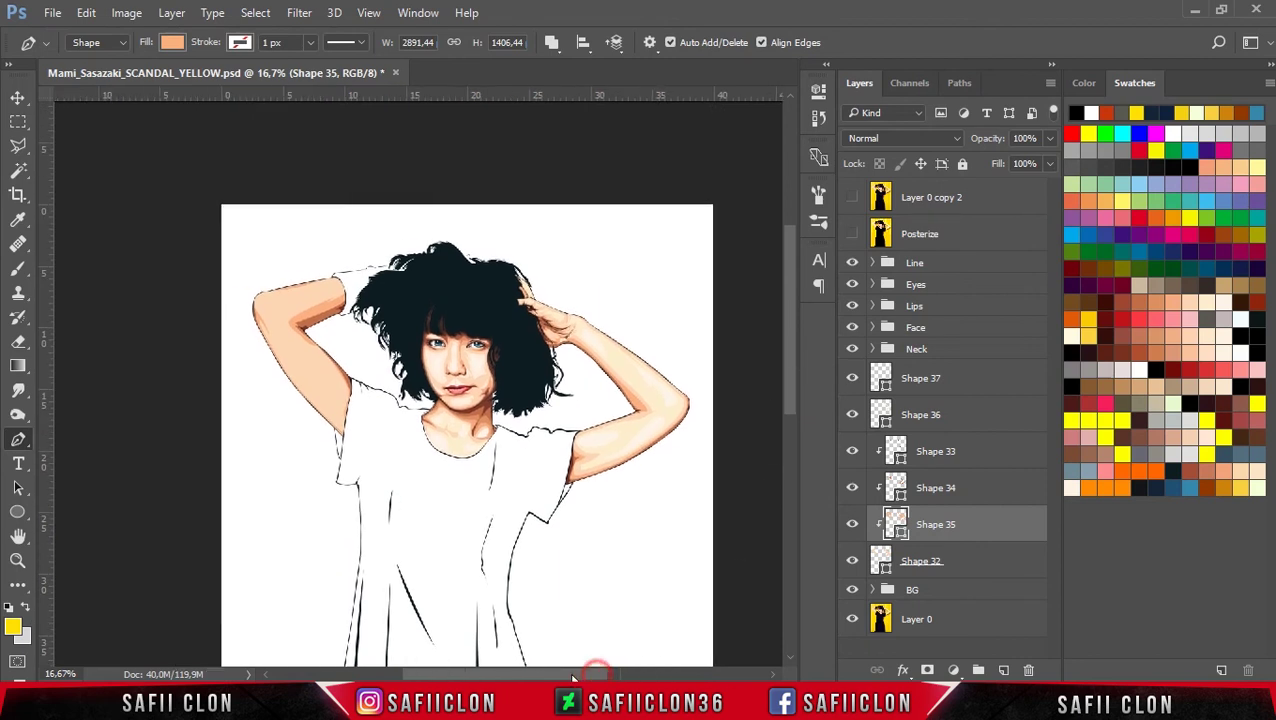
key(ctrl+plus)
key(ctrl+plus)
key(ctrl+plus)
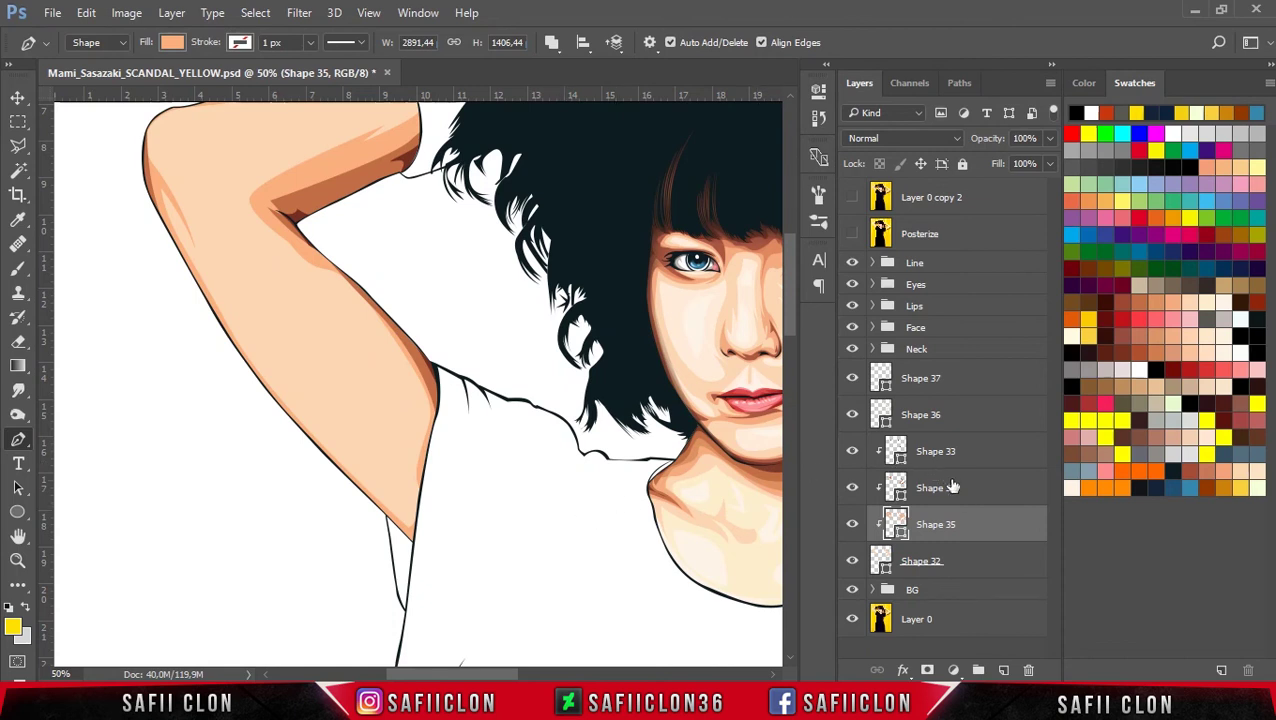
click(966, 416)
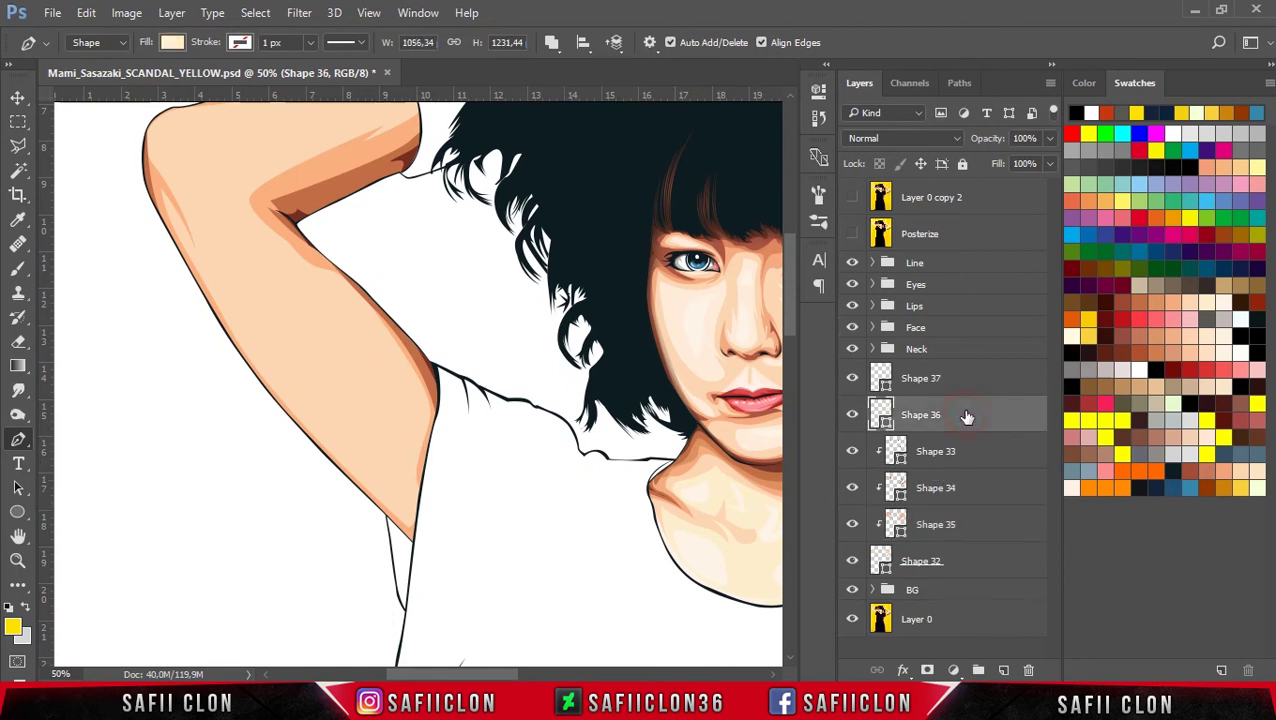
Step: Show the Posterize reference and place the first anchors of the arm highlight path
drag(504, 679, 538, 677)
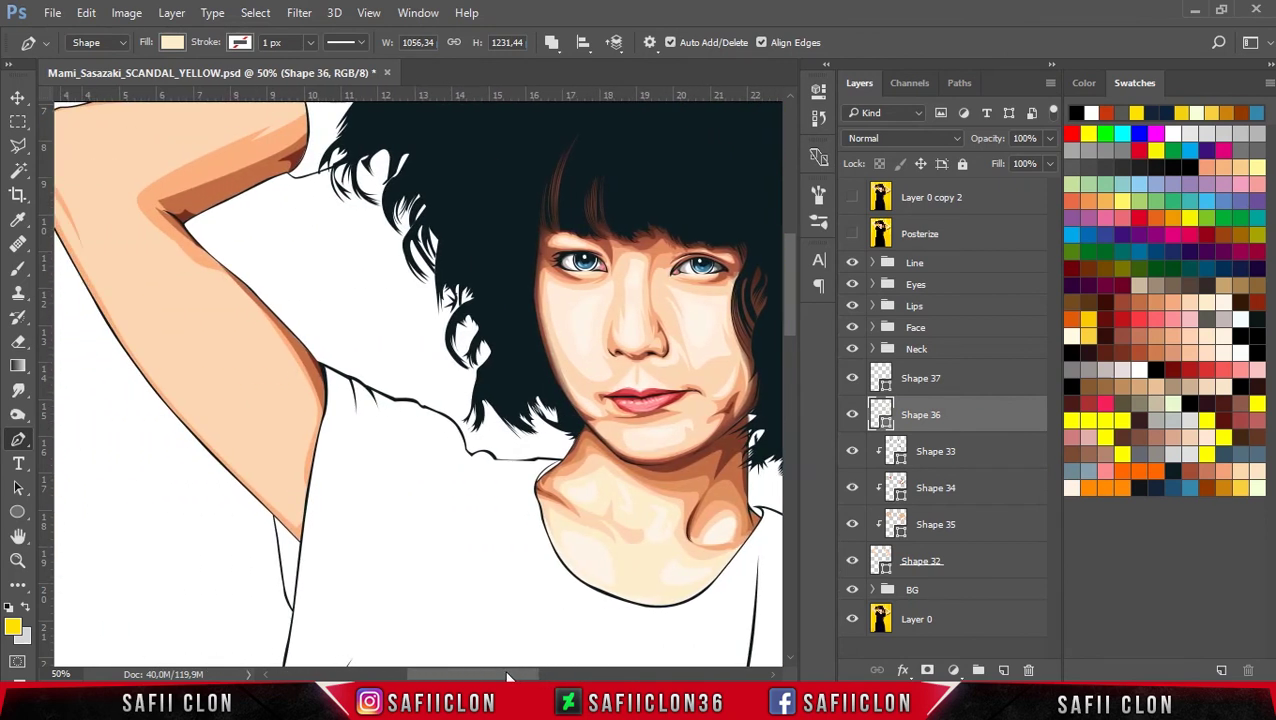
drag(538, 677, 490, 676)
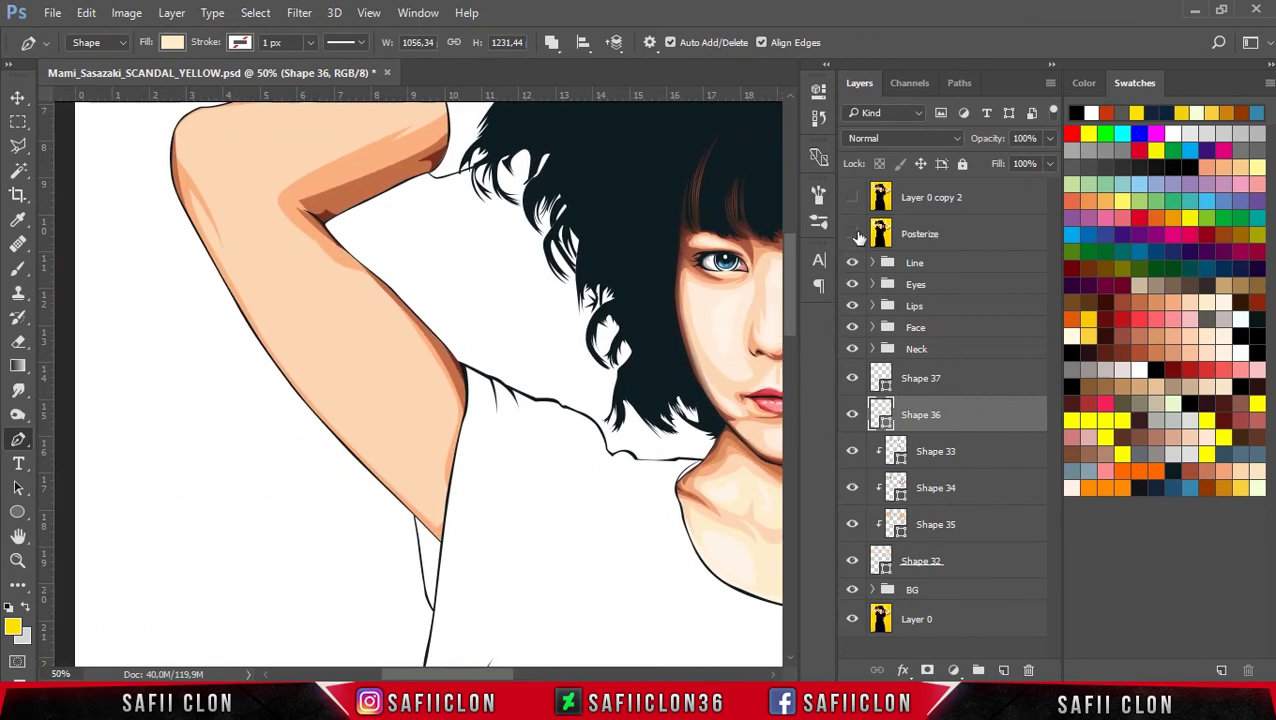
click(853, 234)
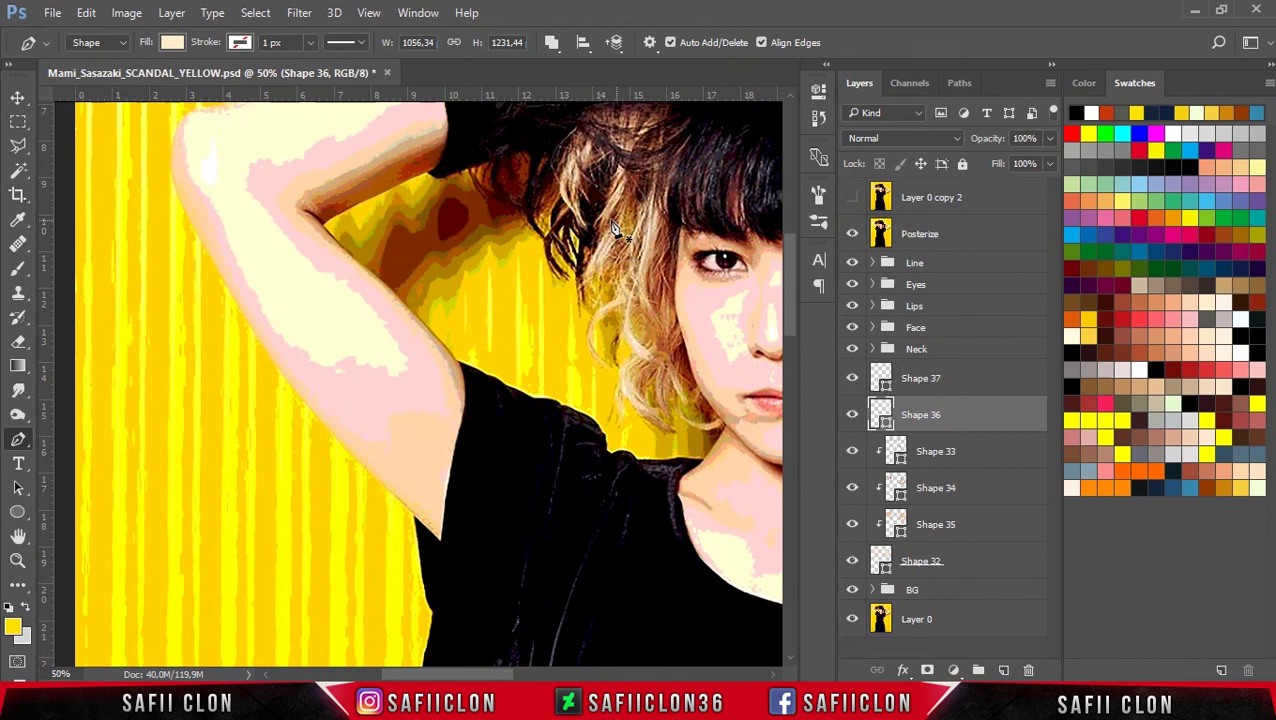
click(191, 124)
drag(248, 229, 246, 227)
Step: Trace the highlight down the arm's edge to a sharp corner near the armpit and back up
mouse_move(270, 321)
mouse_down()
mouse_move(246, 197)
mouse_move(248, 250)
mouse_up()
drag(288, 340, 310, 367)
drag(357, 430, 440, 484)
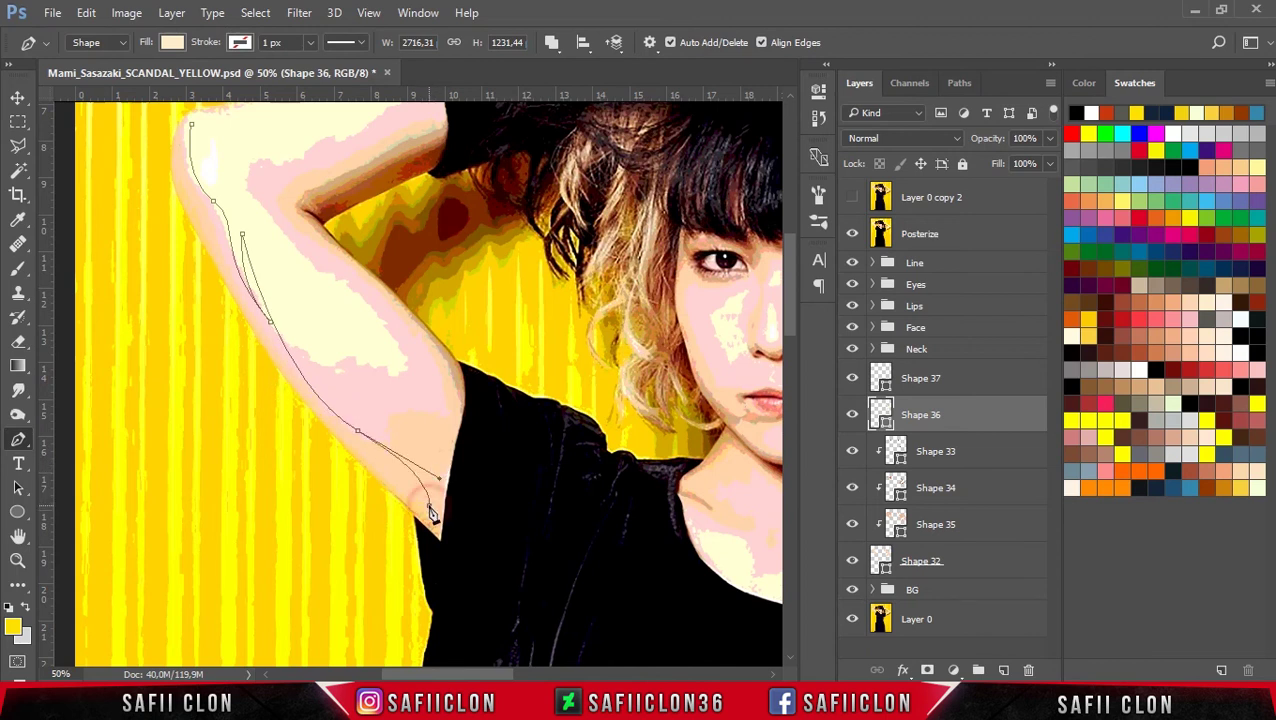
alt+click(357, 430)
drag(415, 502, 437, 544)
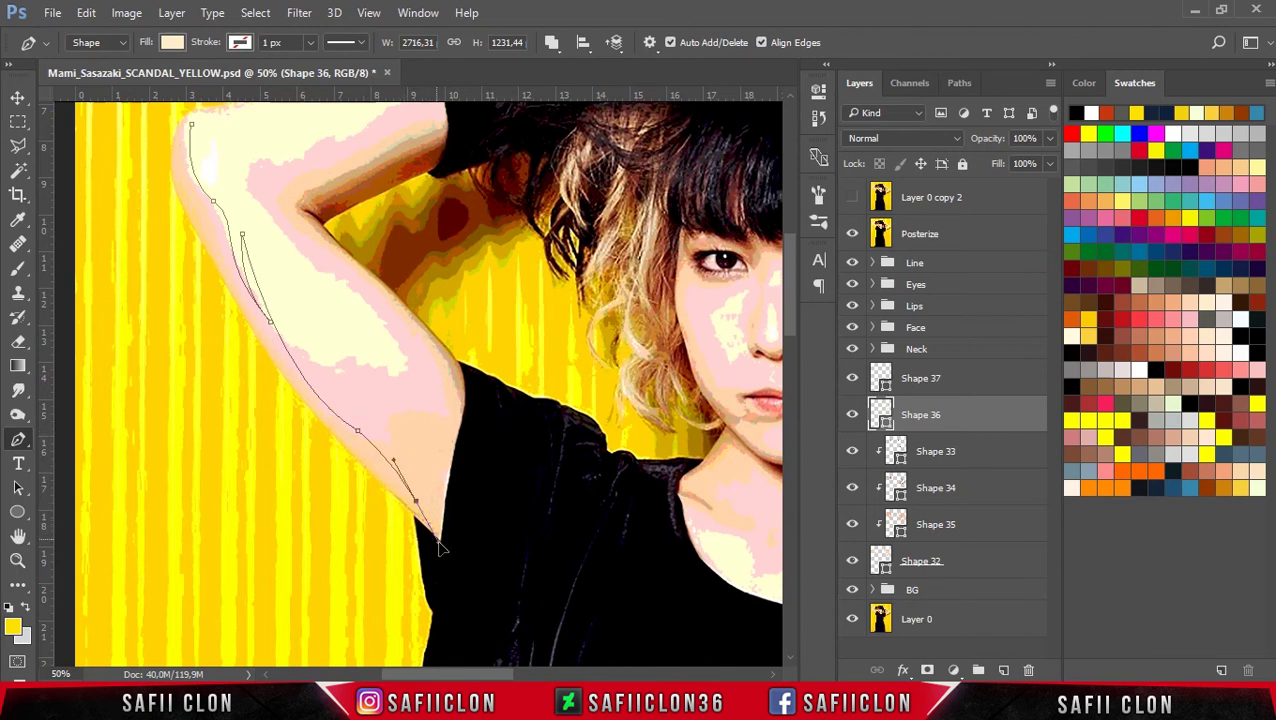
drag(394, 418, 450, 411)
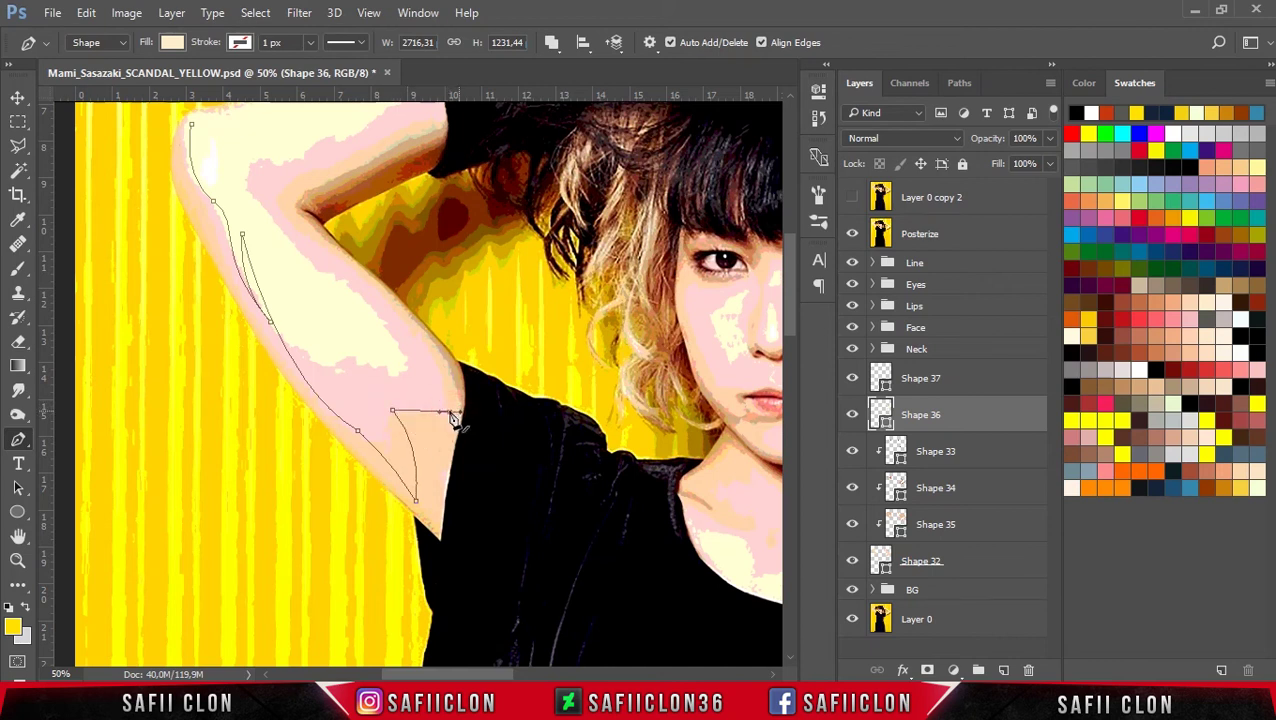
click(852, 236)
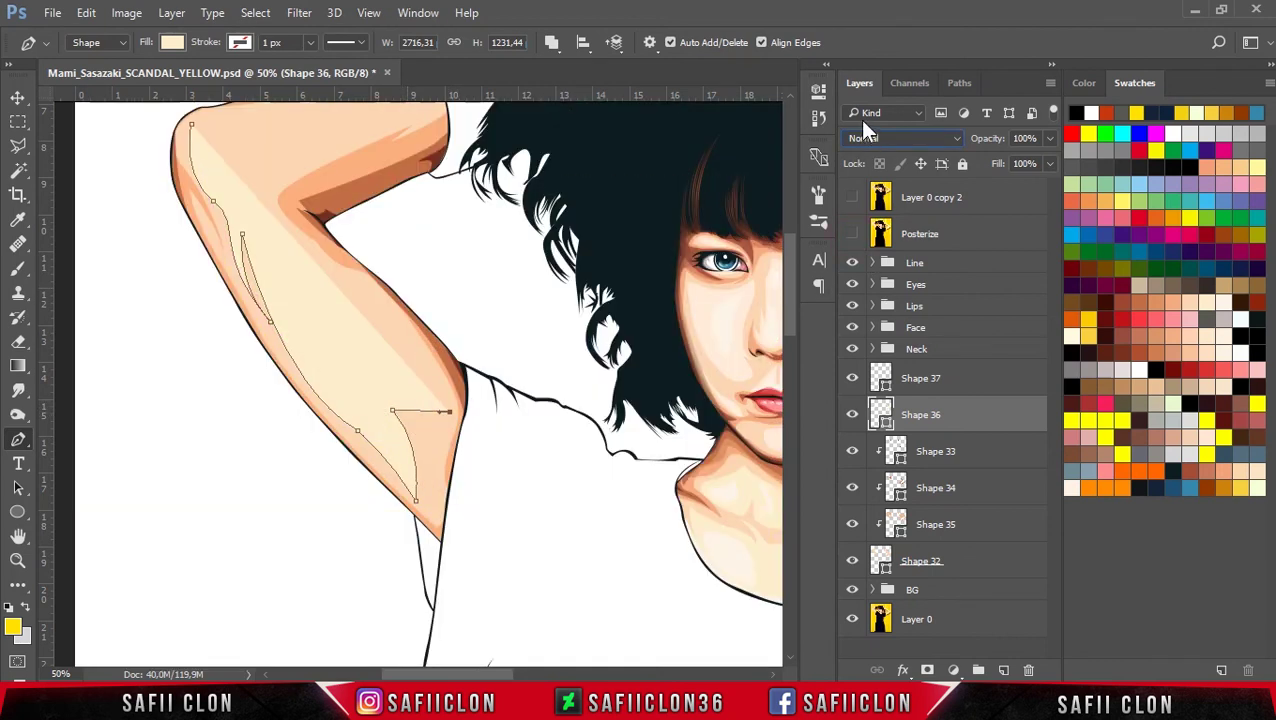
click(853, 235)
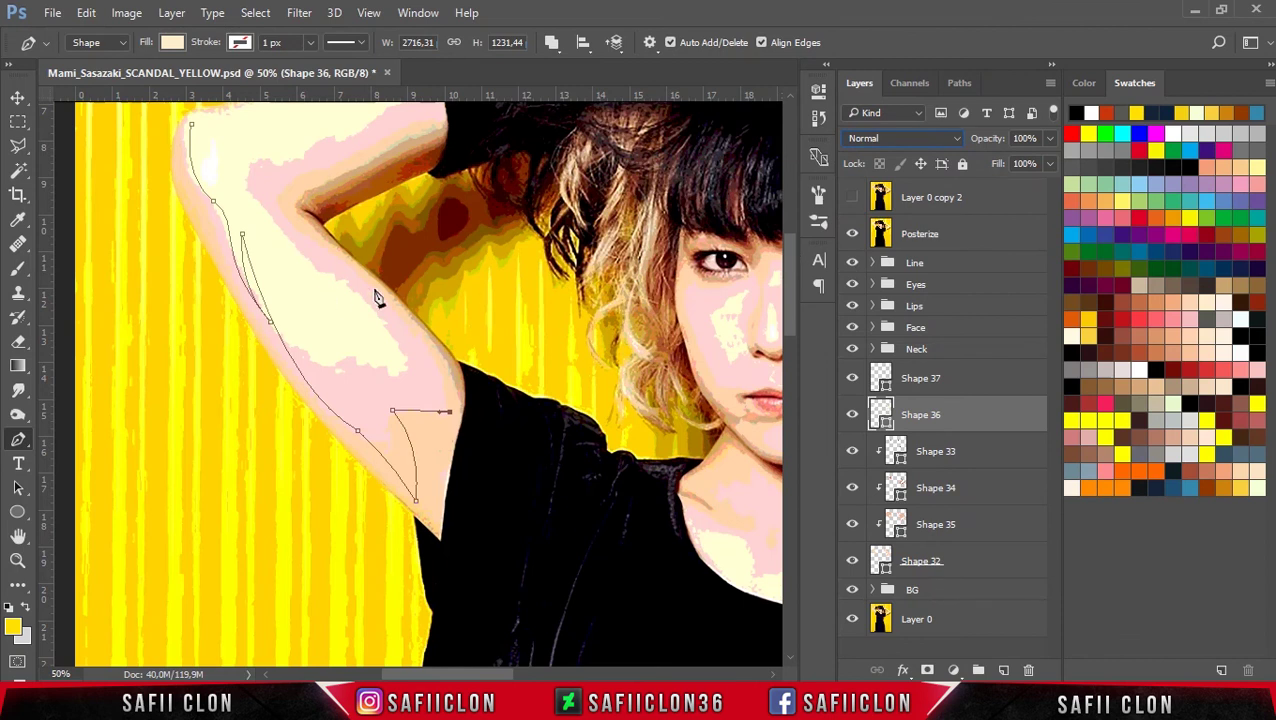
Step: Curve the highlight along the inner arm toward the elbow and around the forearm
drag(370, 290, 272, 212)
drag(316, 274, 350, 303)
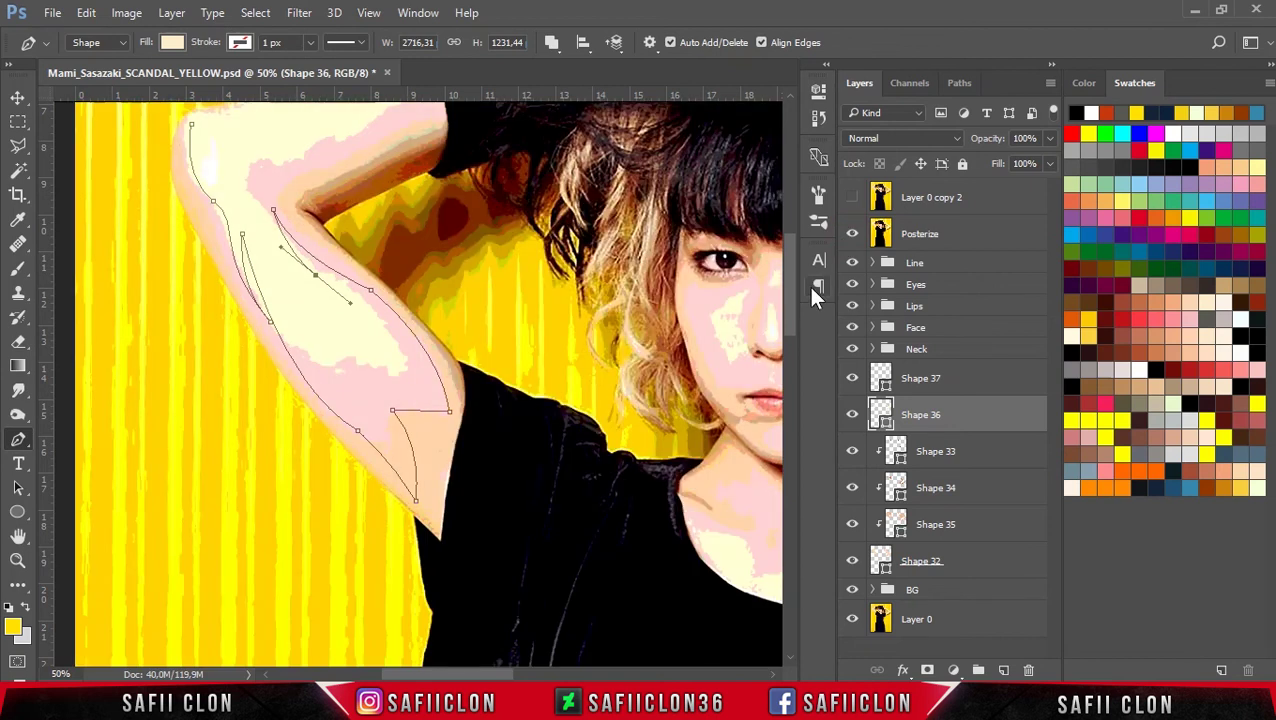
drag(789, 283, 775, 244)
drag(268, 400, 285, 340)
alt+click(270, 400)
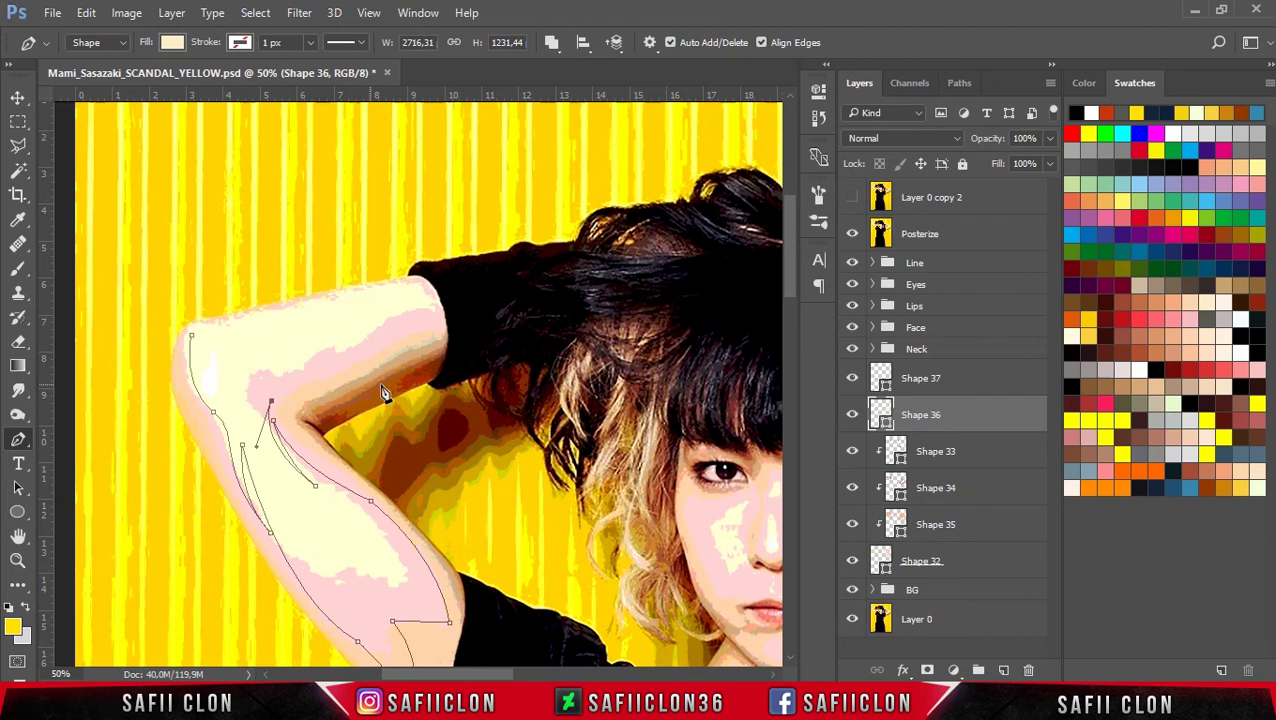
click(313, 372)
drag(381, 333, 440, 324)
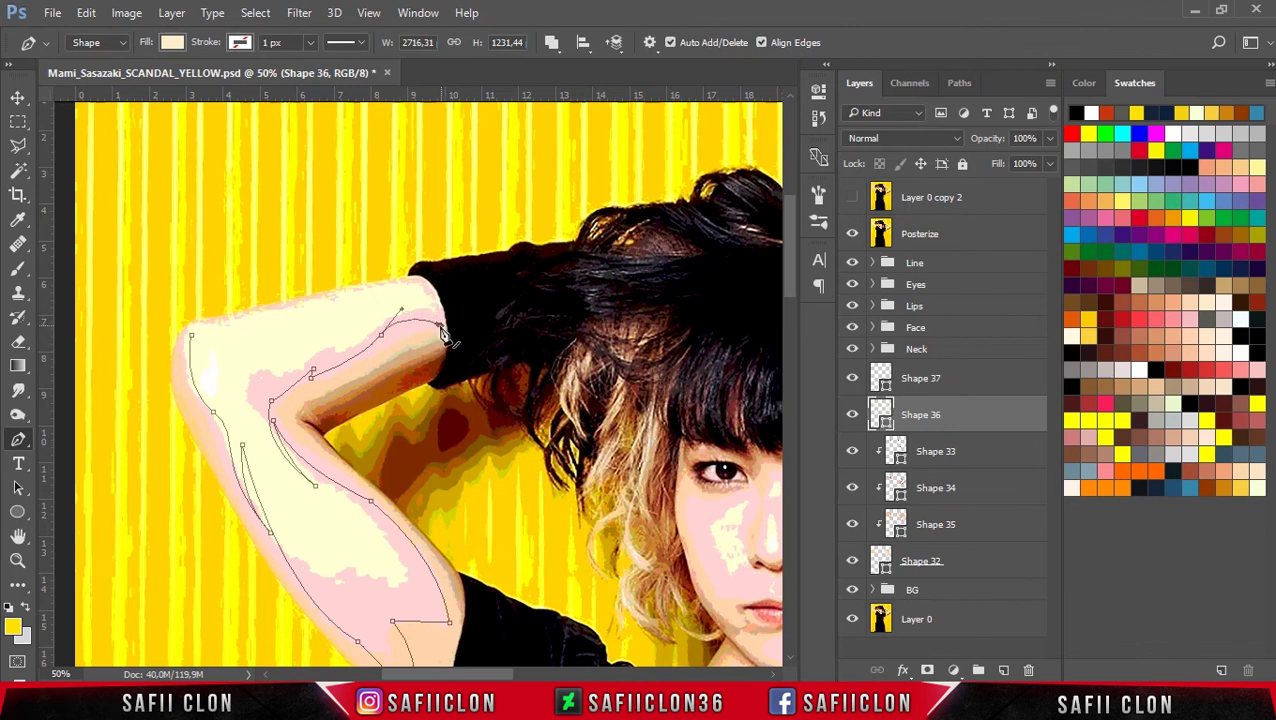
mouse_move(393, 284)
mouse_down()
mouse_move(341, 296)
mouse_move(460, 333)
mouse_up()
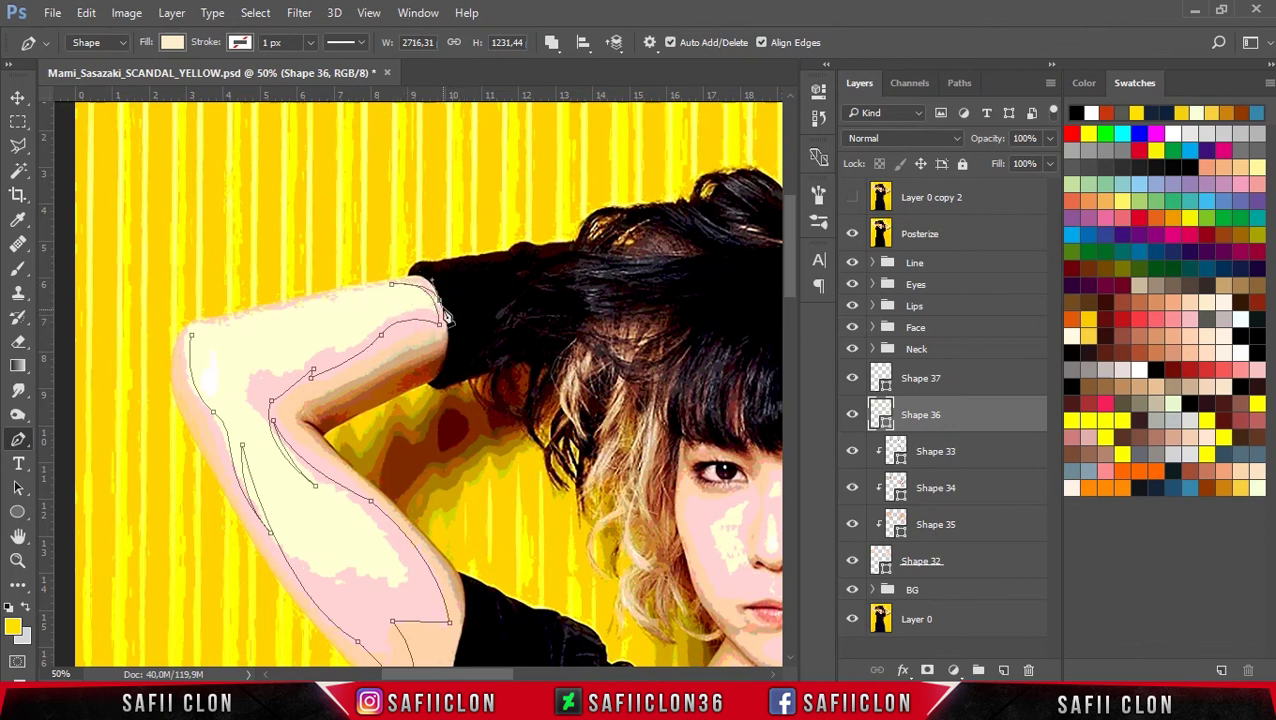
Step: Hide the Posterize reference and refine the highlight curve along the forearm's end
click(852, 233)
key(ctrl+plus)
key(ctrl+plus)
drag(372, 360, 455, 350)
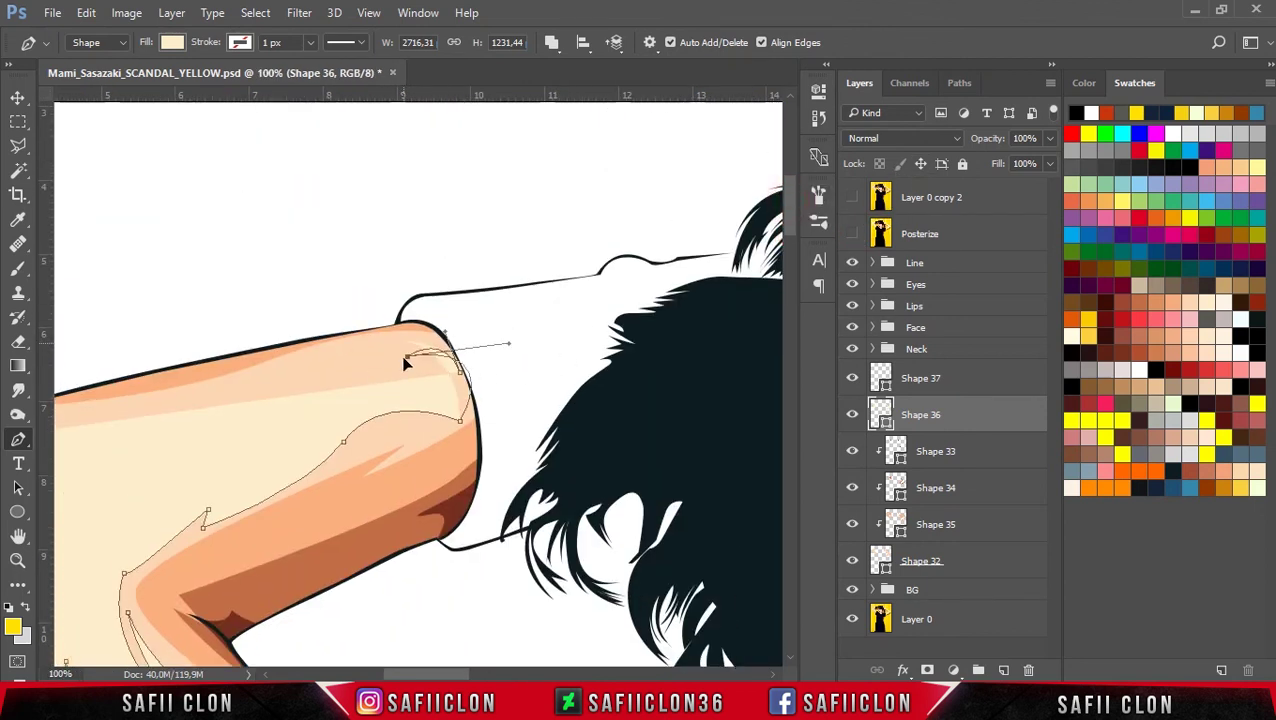
click(462, 380)
drag(375, 341, 304, 352)
drag(460, 676, 430, 676)
click(410, 409)
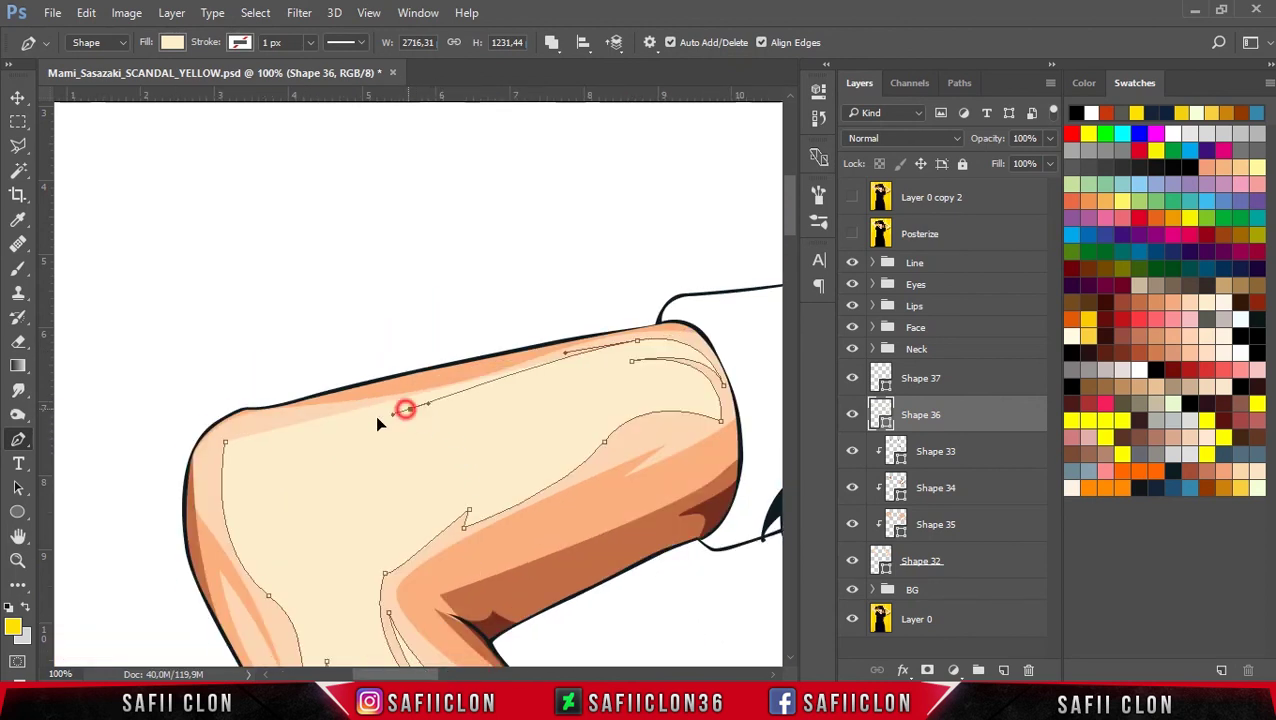
drag(226, 441, 213, 484)
scroll(407, 339, down, 3)
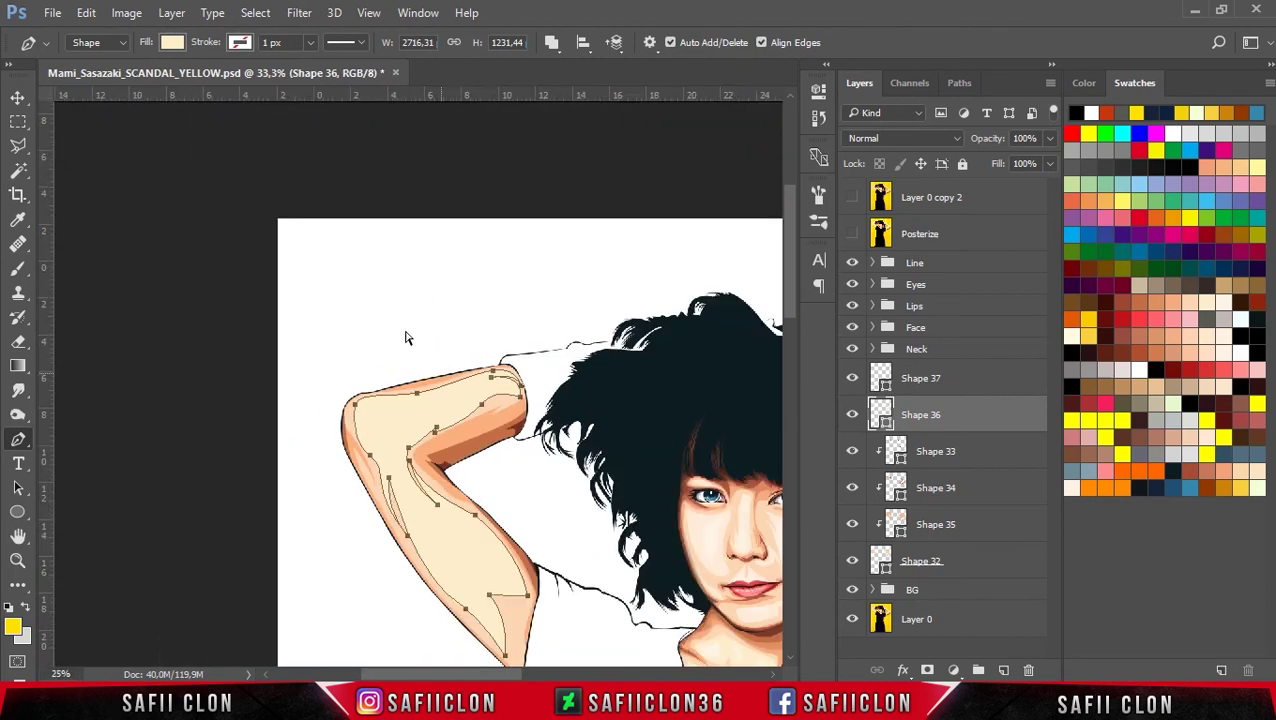
Step: Reposition the view on the raised arm and show the Shape 36 path
scroll(407, 339, down, 2)
scroll(407, 339, down, 1)
scroll(407, 339, up, 1)
scroll(407, 339, up, 2)
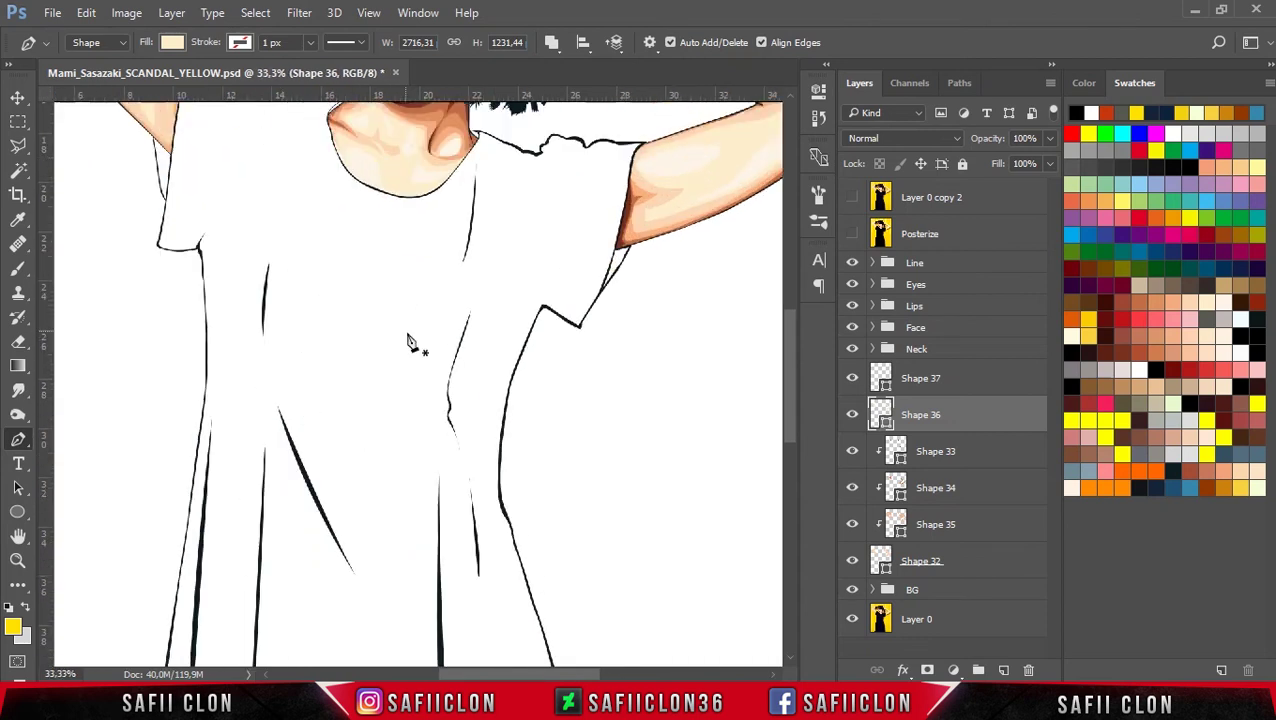
drag(512, 678, 457, 603)
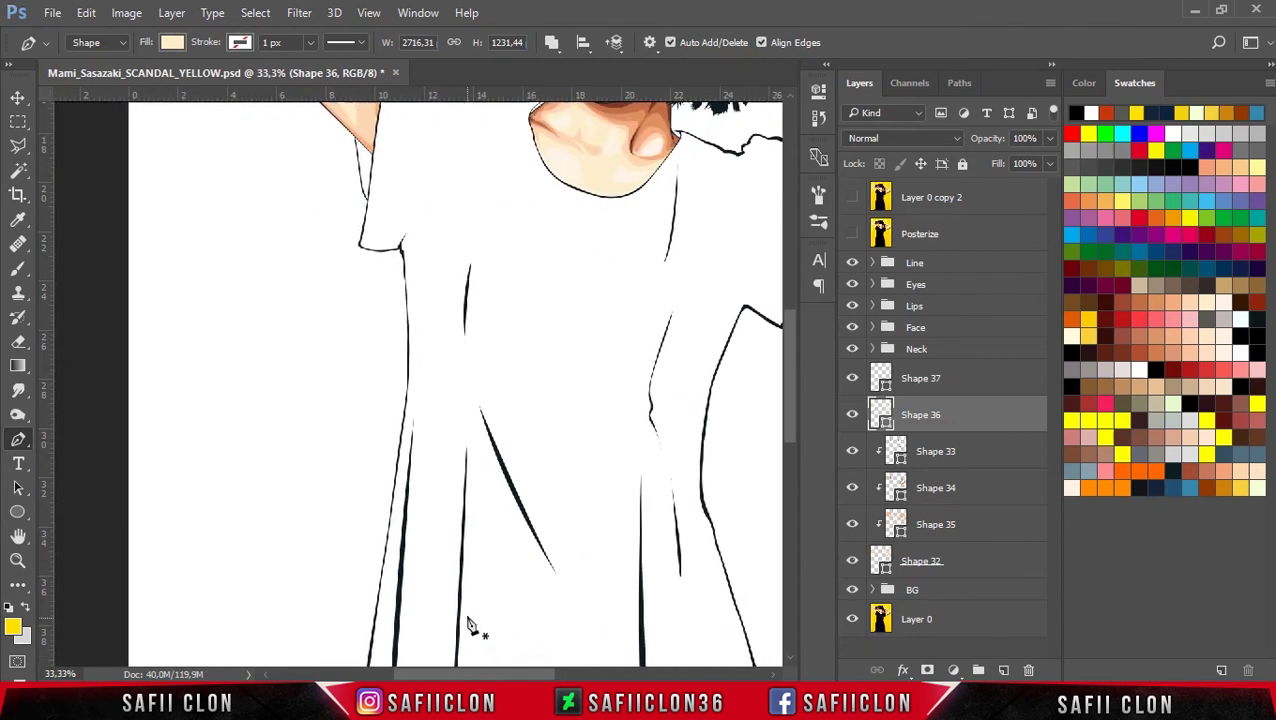
drag(783, 412, 784, 327)
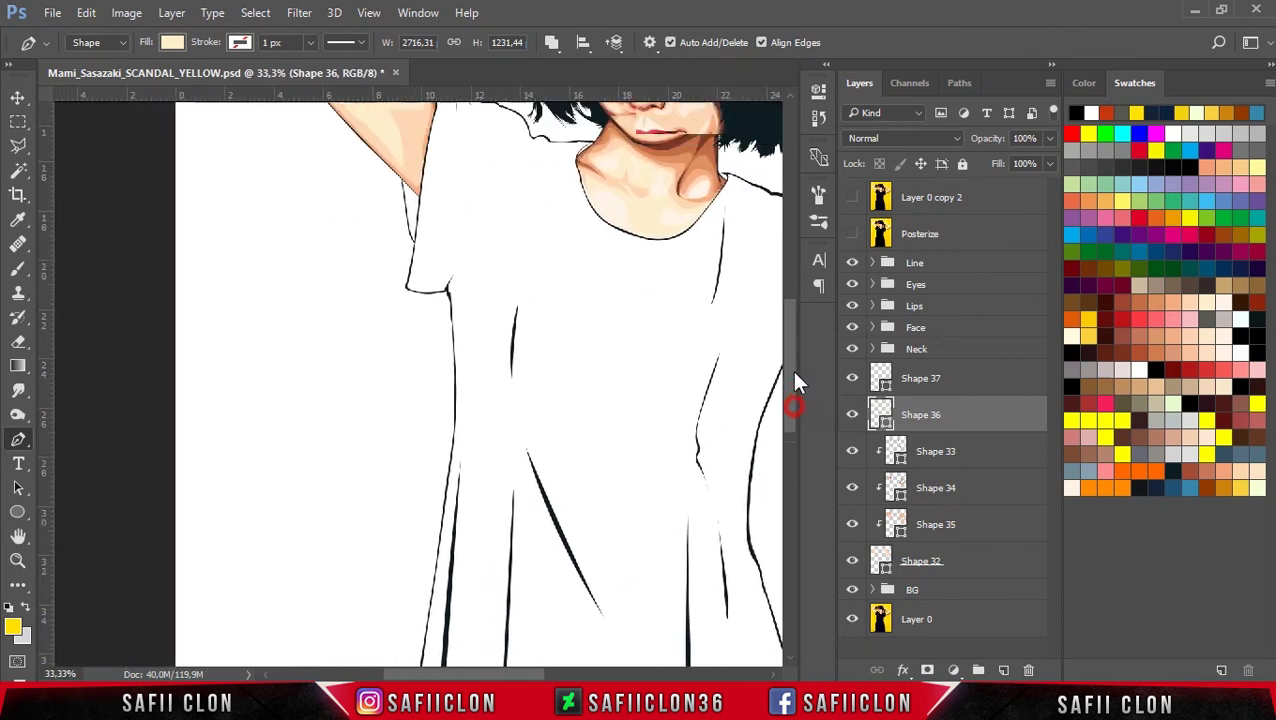
scroll(784, 327, up, 1)
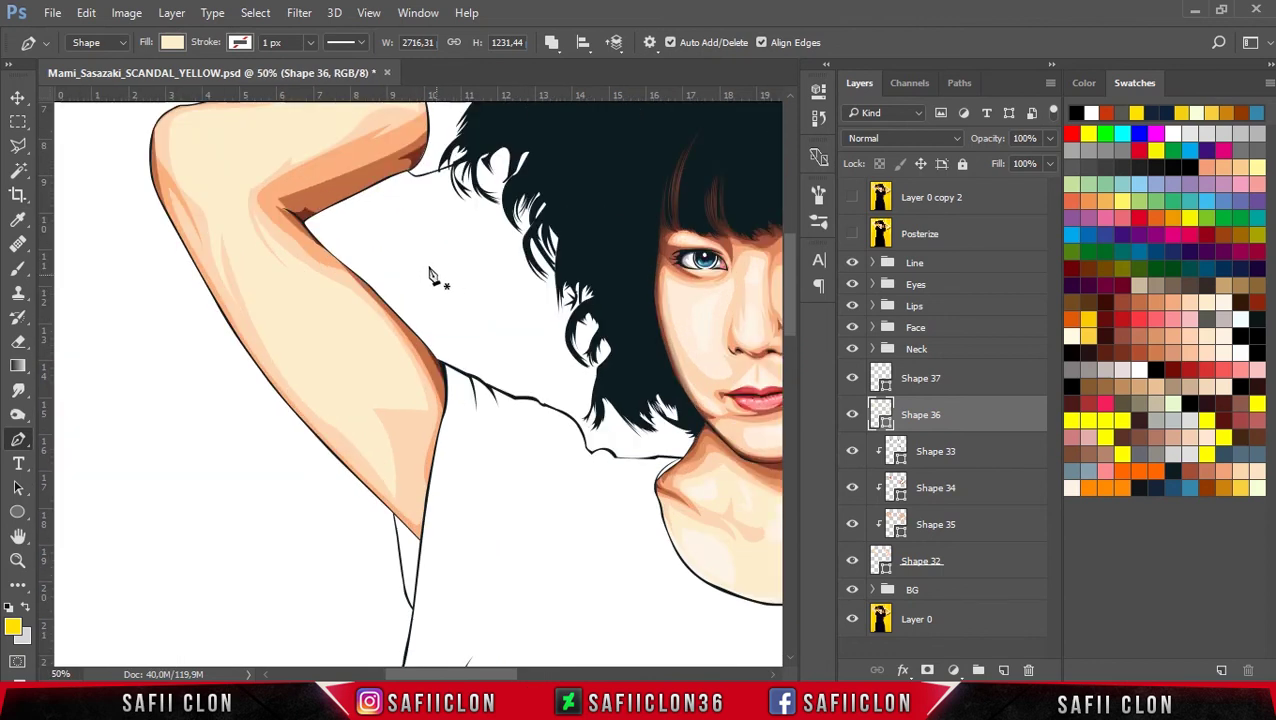
key(ctrl+h)
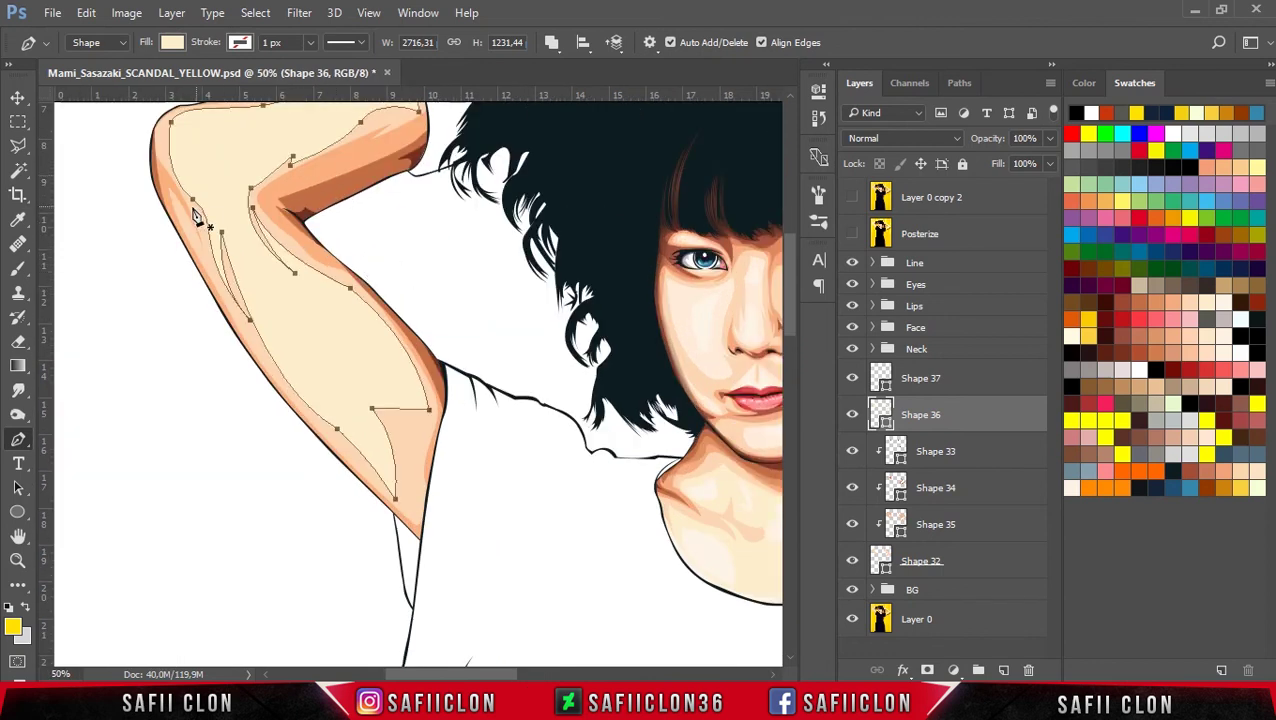
Step: Add a closed curved subpath to Shape 36 running down the raised upper arm
click(180, 210)
drag(352, 453, 420, 488)
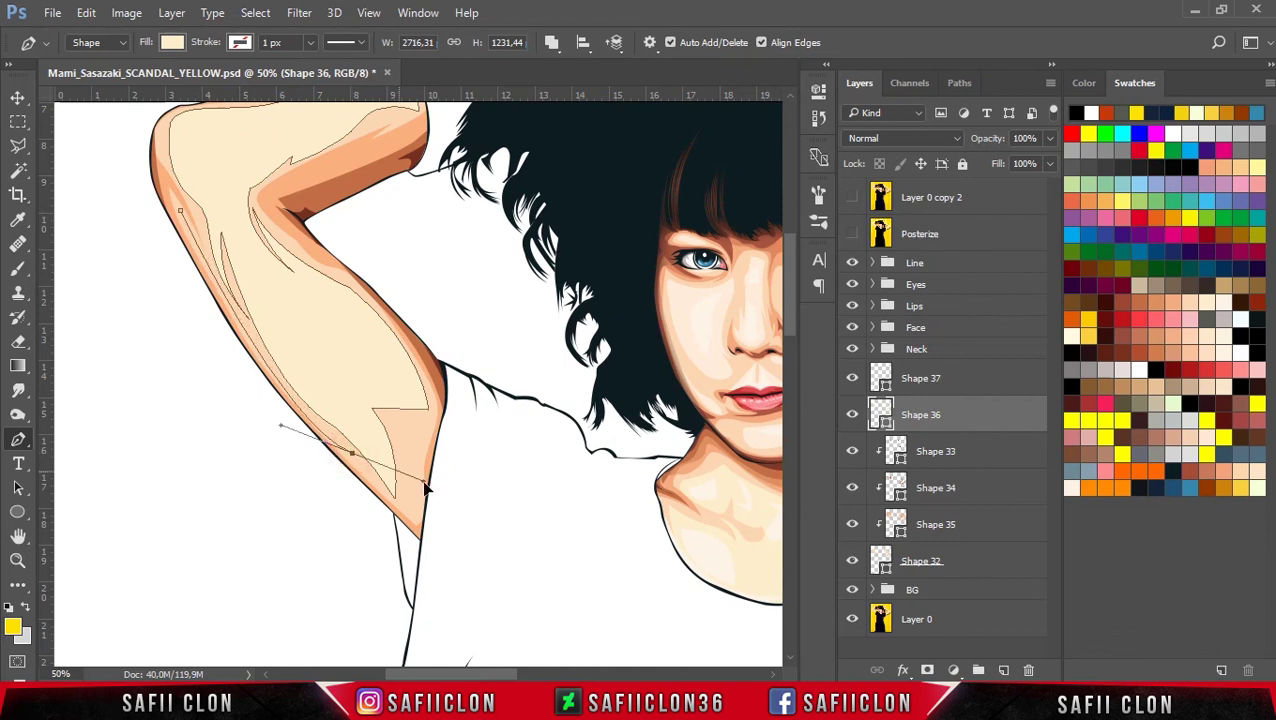
alt+click(353, 455)
drag(180, 212, 164, 158)
scroll(120, 97, up, 2)
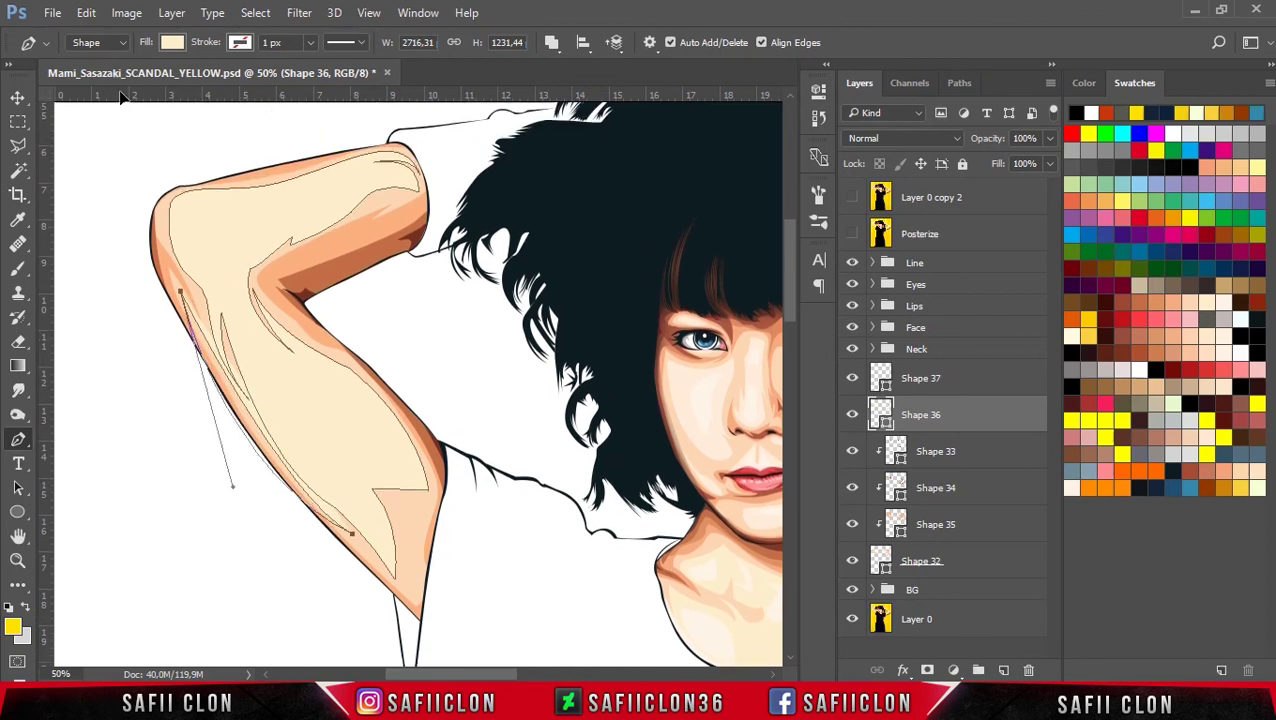
scroll(120, 97, up, 1)
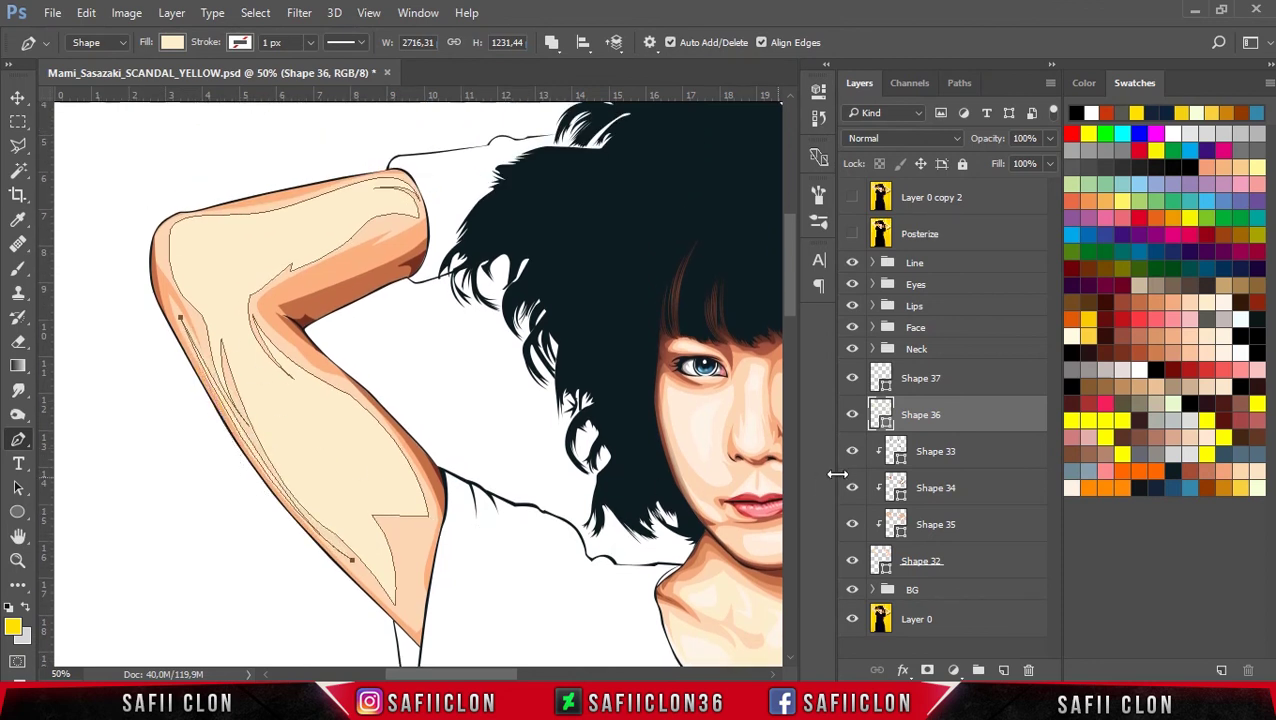
click(947, 456)
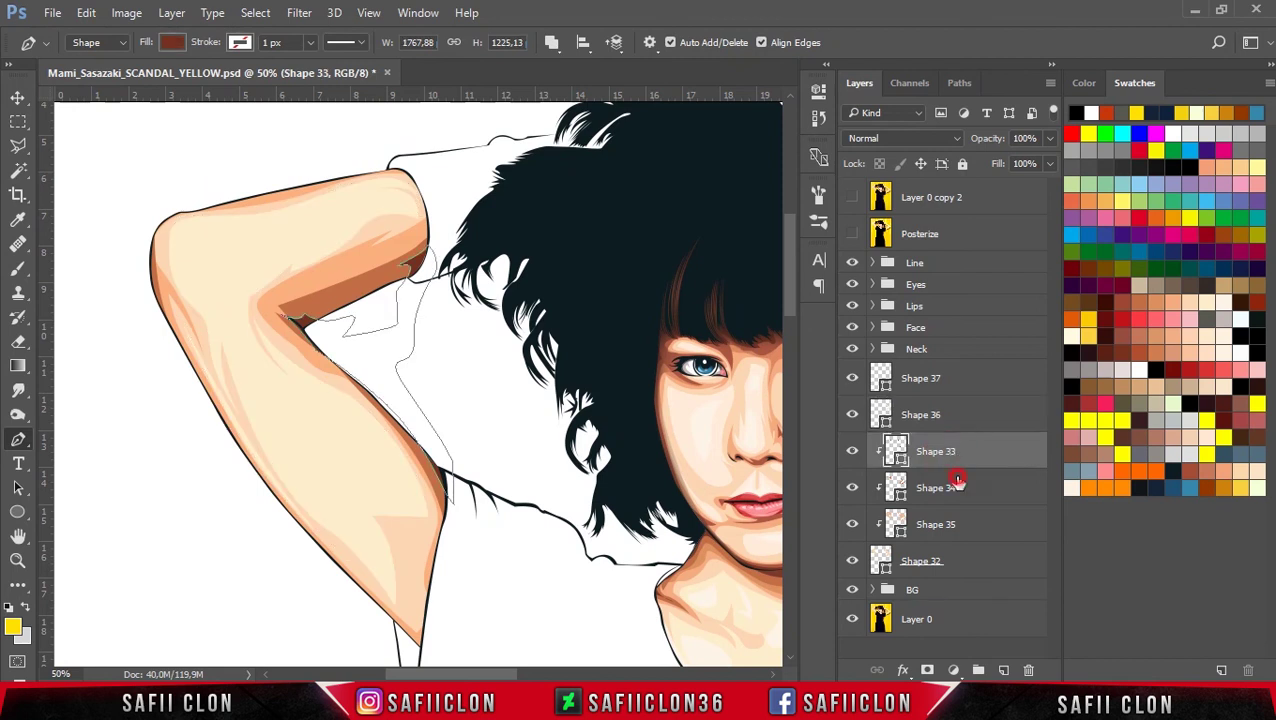
Step: Reshape Shape 35's armpit shading with new curved and corner points
click(957, 482)
click(958, 524)
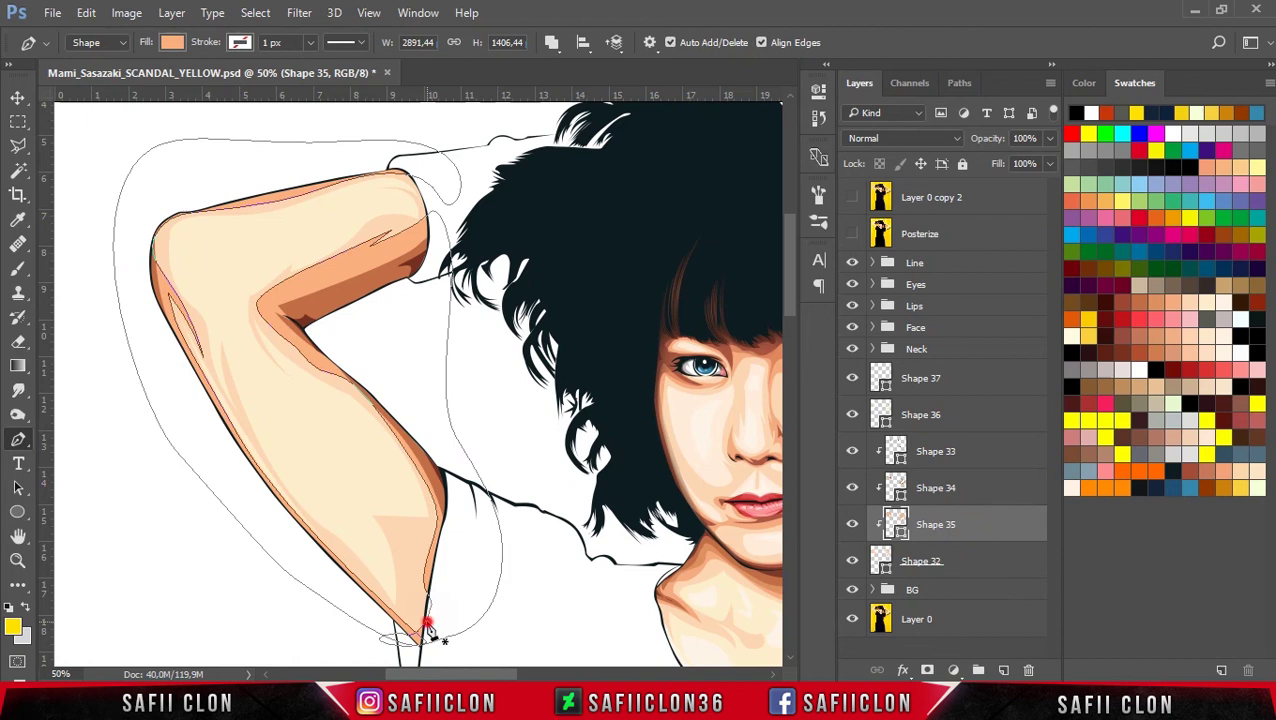
drag(389, 527, 356, 485)
click(428, 625)
drag(377, 517, 364, 493)
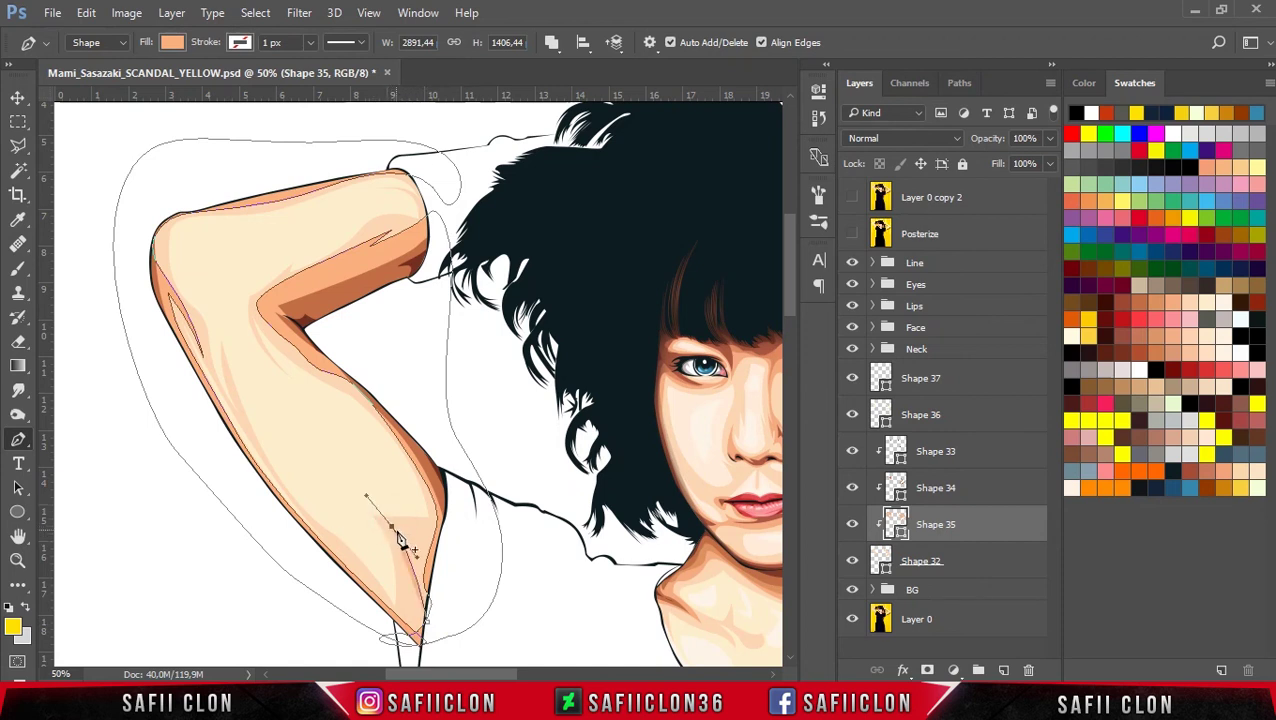
click(391, 527)
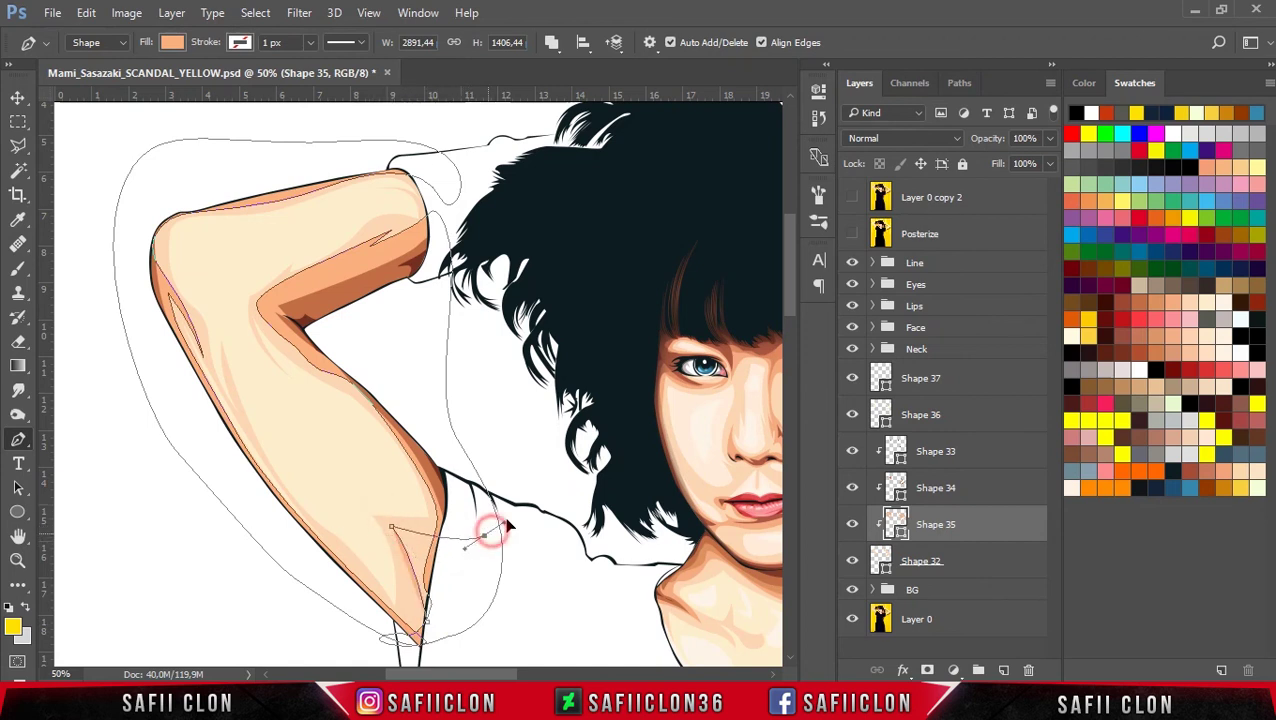
drag(467, 498, 443, 621)
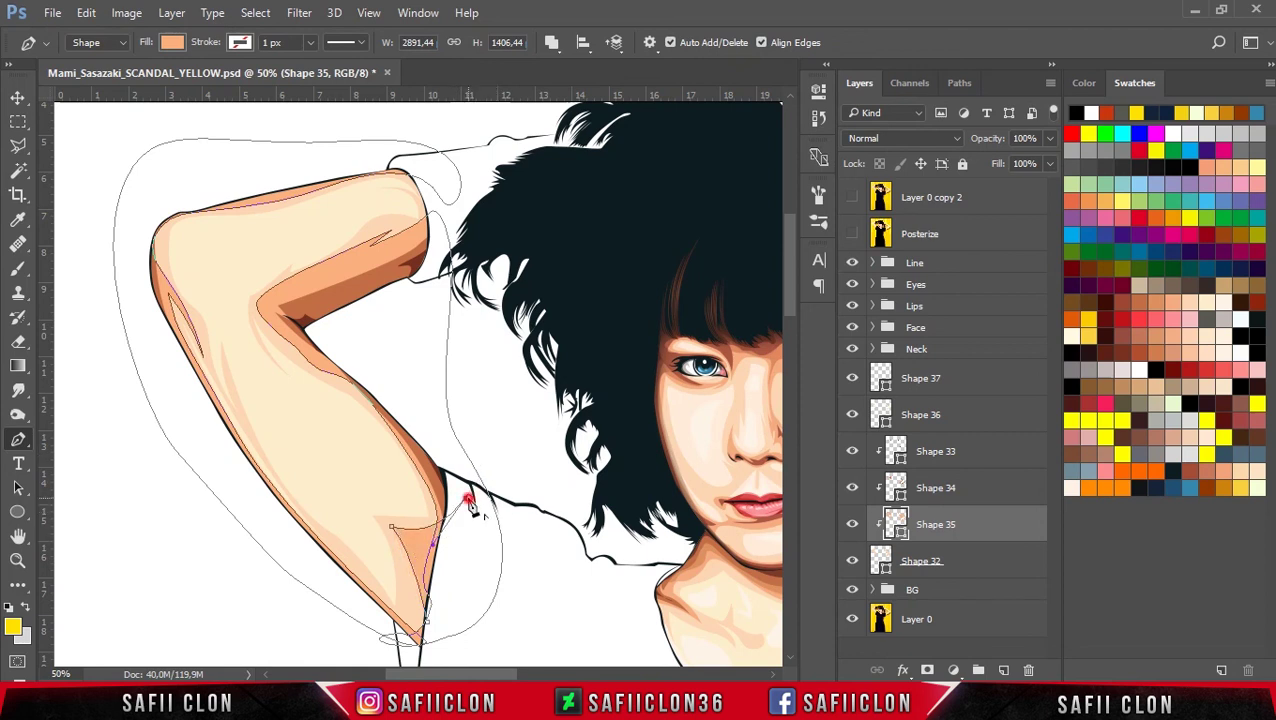
alt+click(430, 622)
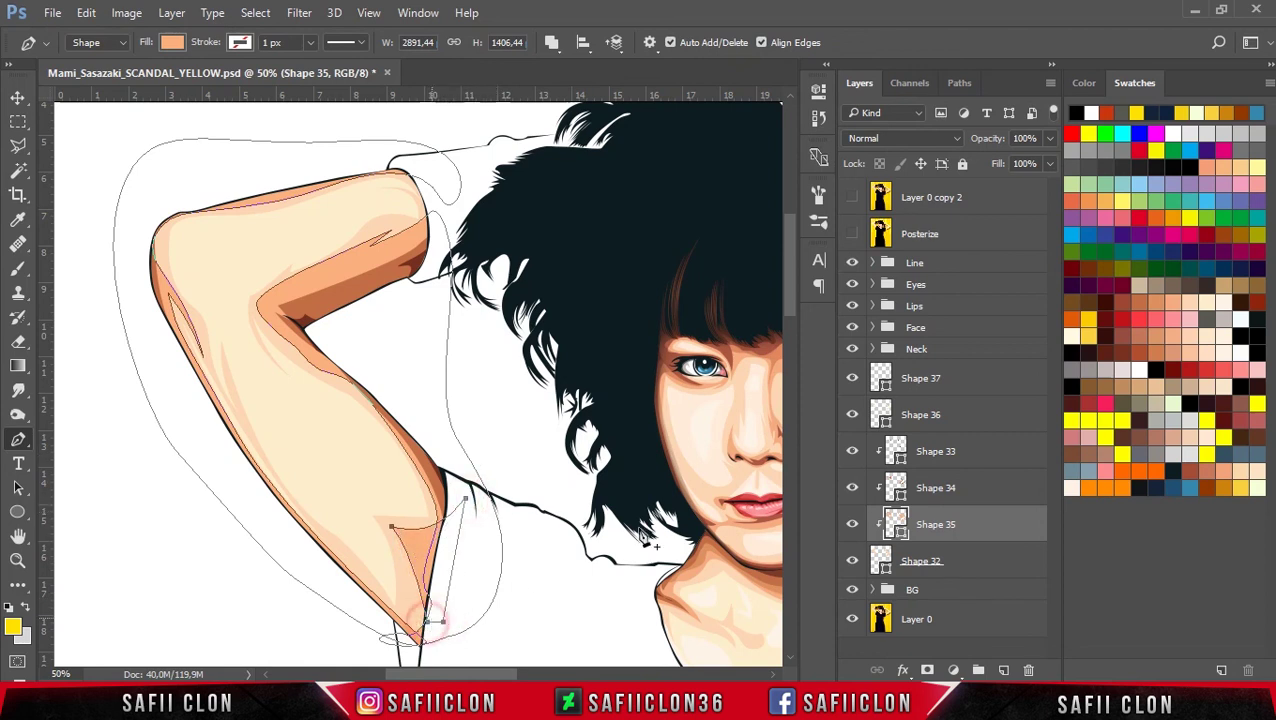
Step: Add a small dark shadow patch near the armpit on Shape 34 and zoom to 33.3%
click(957, 494)
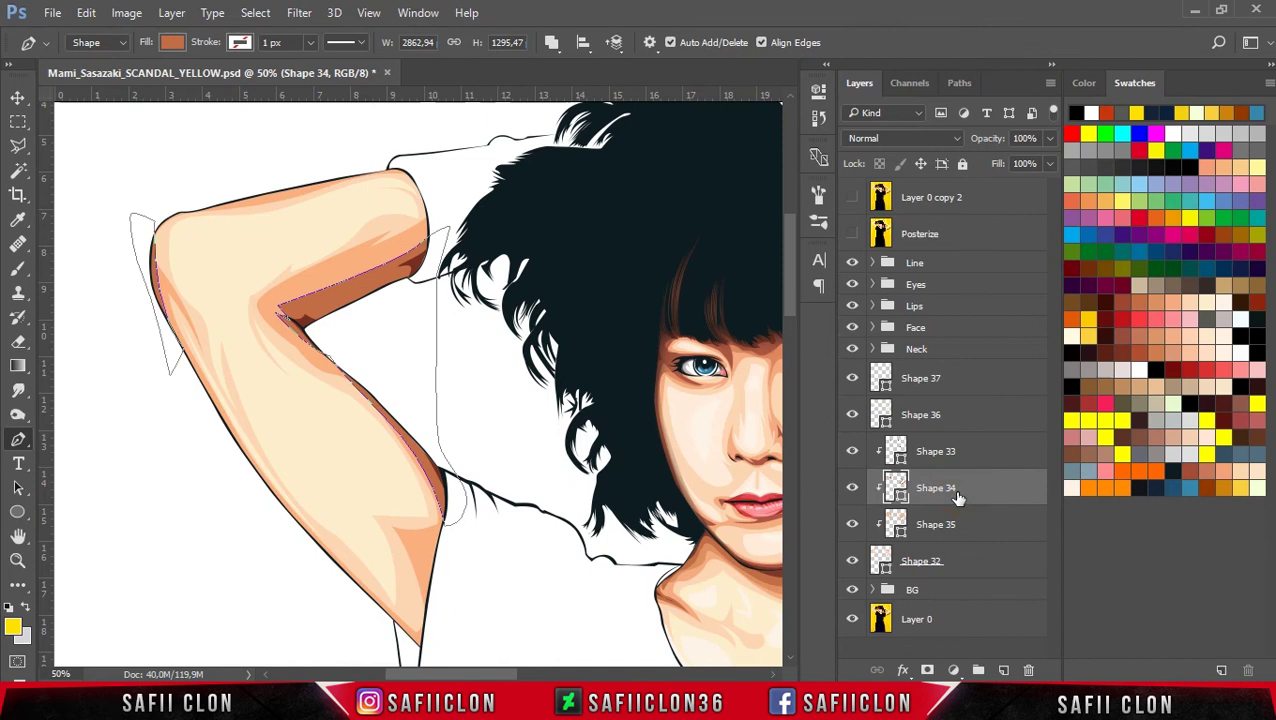
click(435, 590)
click(417, 540)
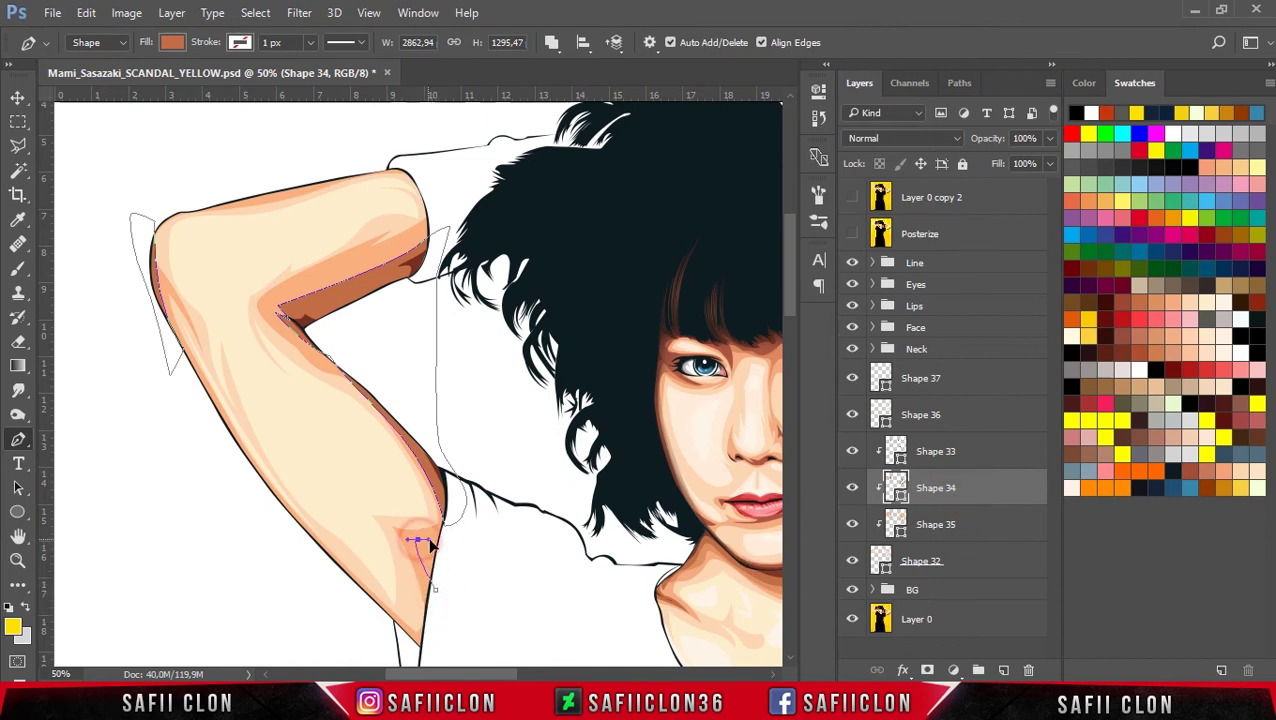
click(463, 573)
key(Return)
key(ctrl+minus)
key(ctrl+minus)
key(ctrl+plus)
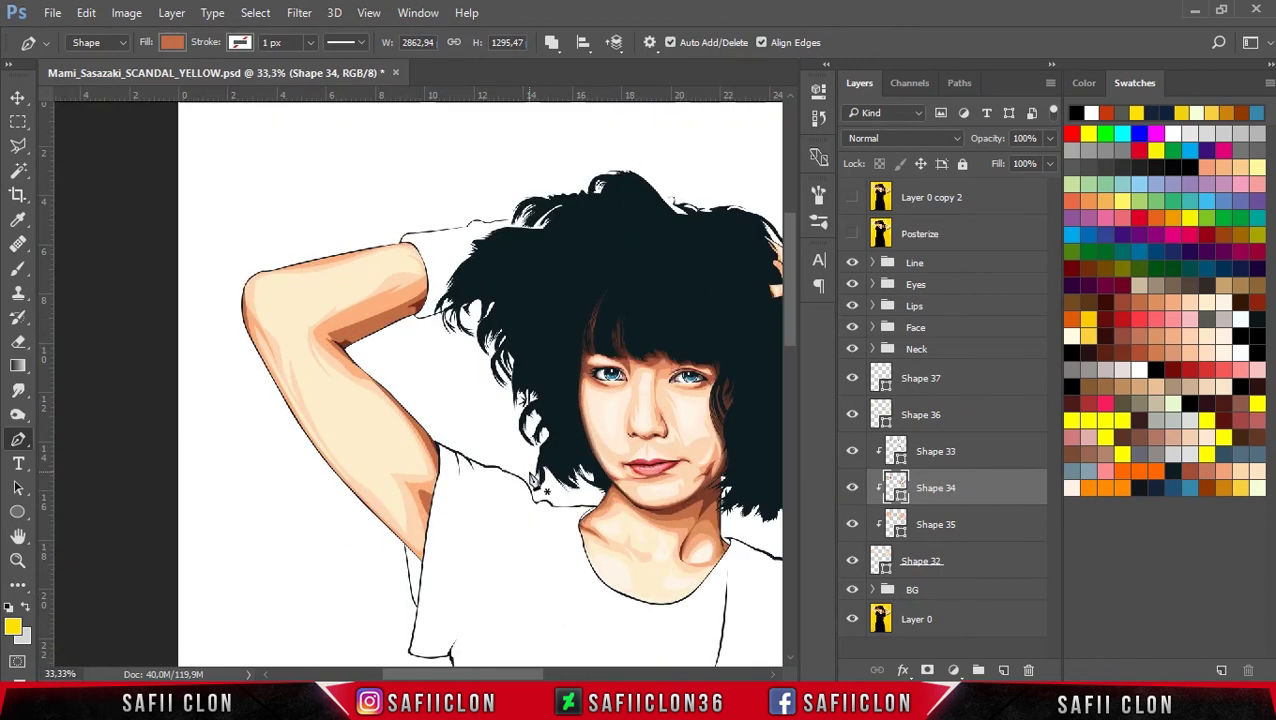
click(958, 420)
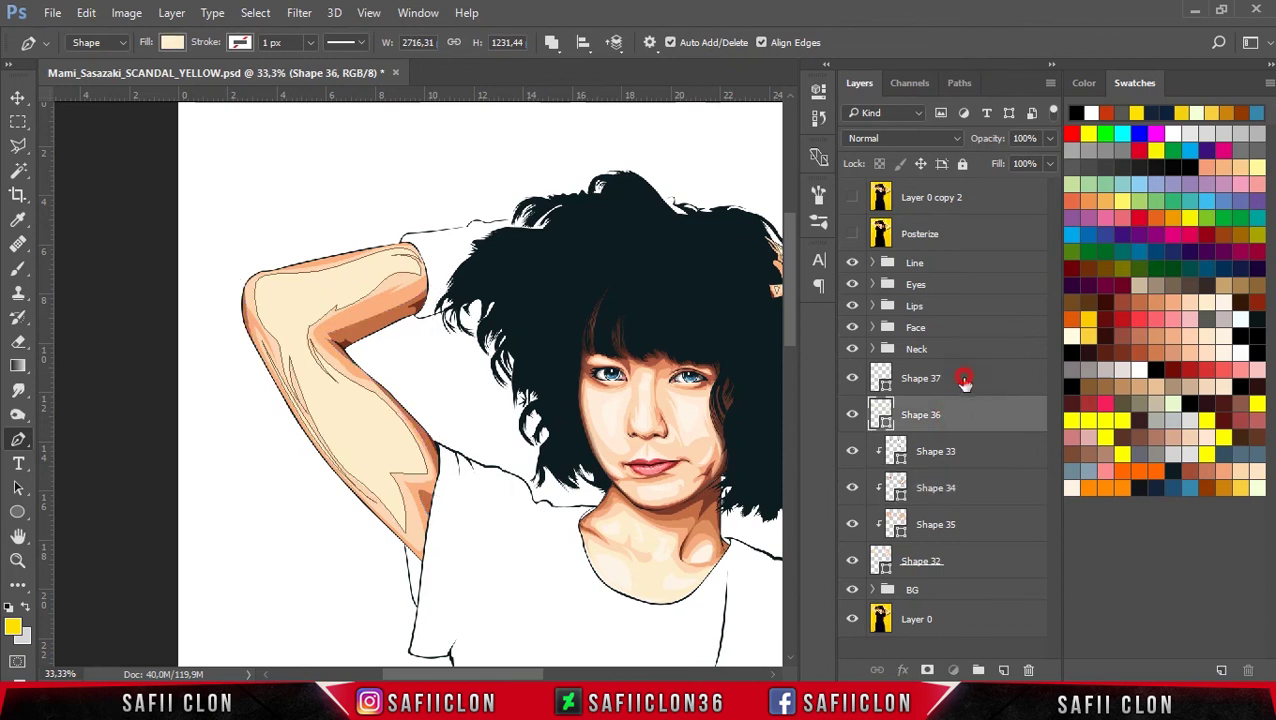
Step: On Shape 37, trace pale forearm highlight patches over the visible Posterize reference
click(964, 380)
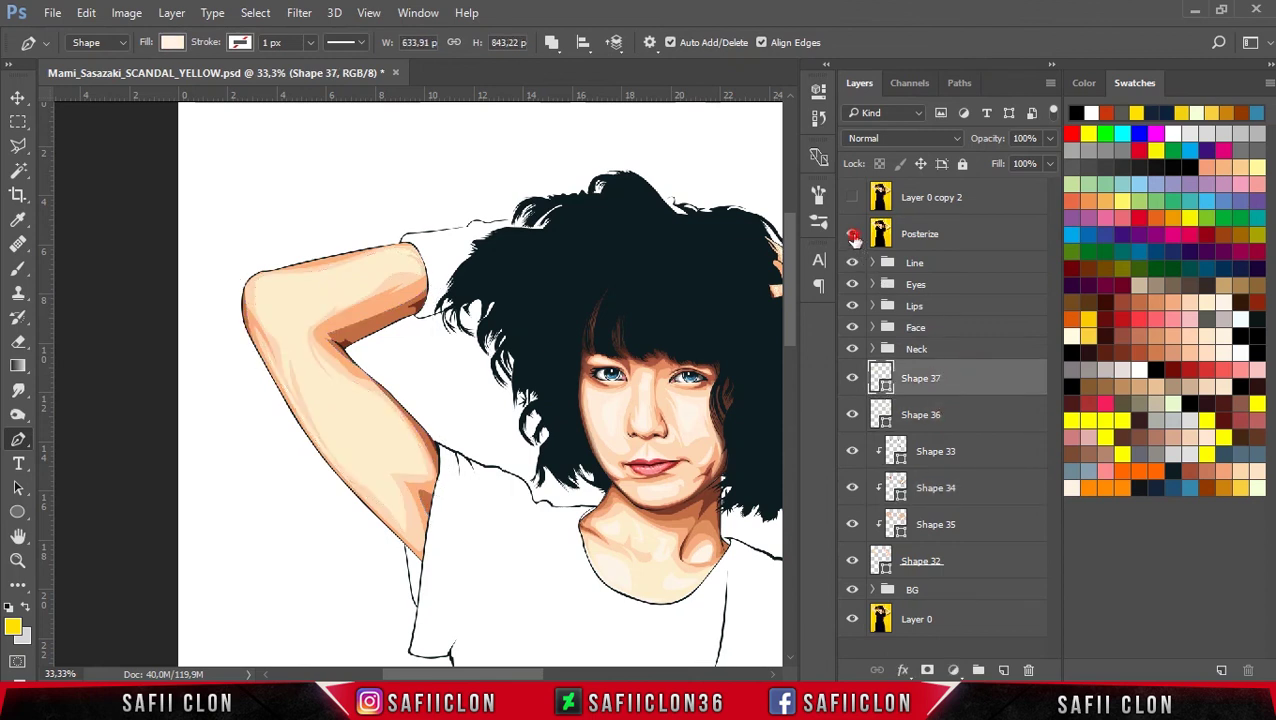
click(852, 234)
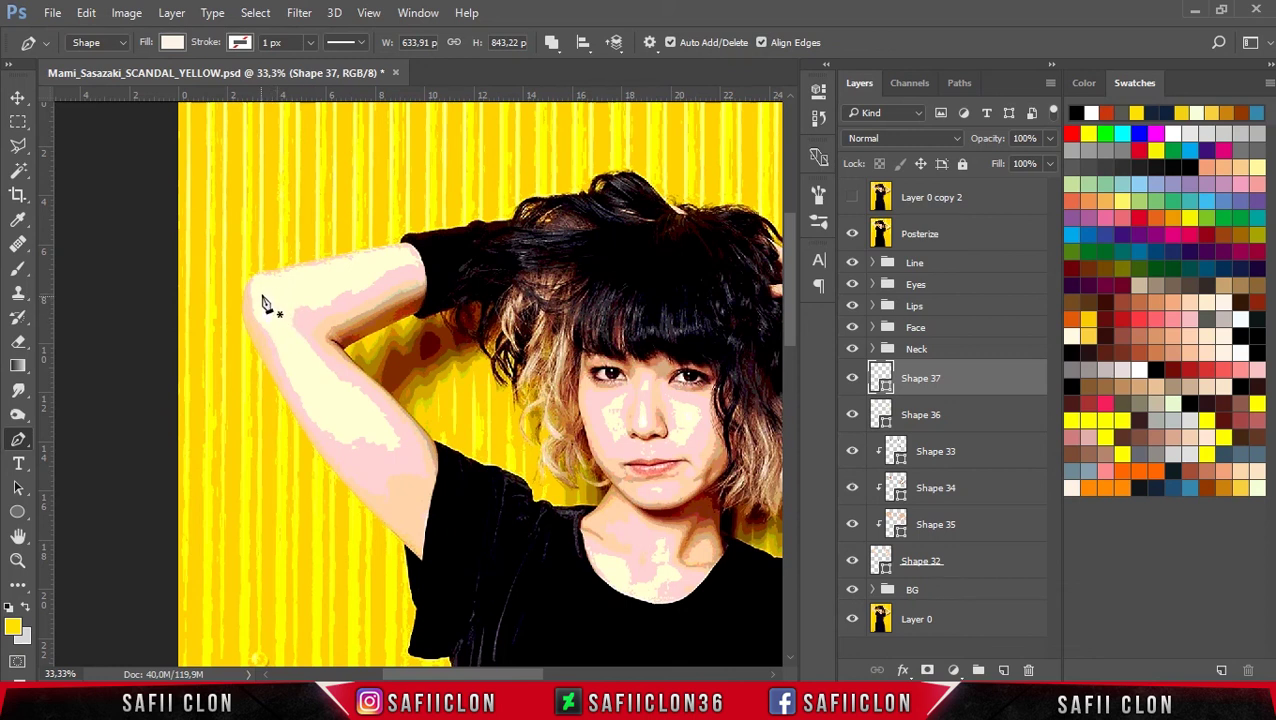
click(295, 277)
click(265, 289)
drag(275, 332, 283, 345)
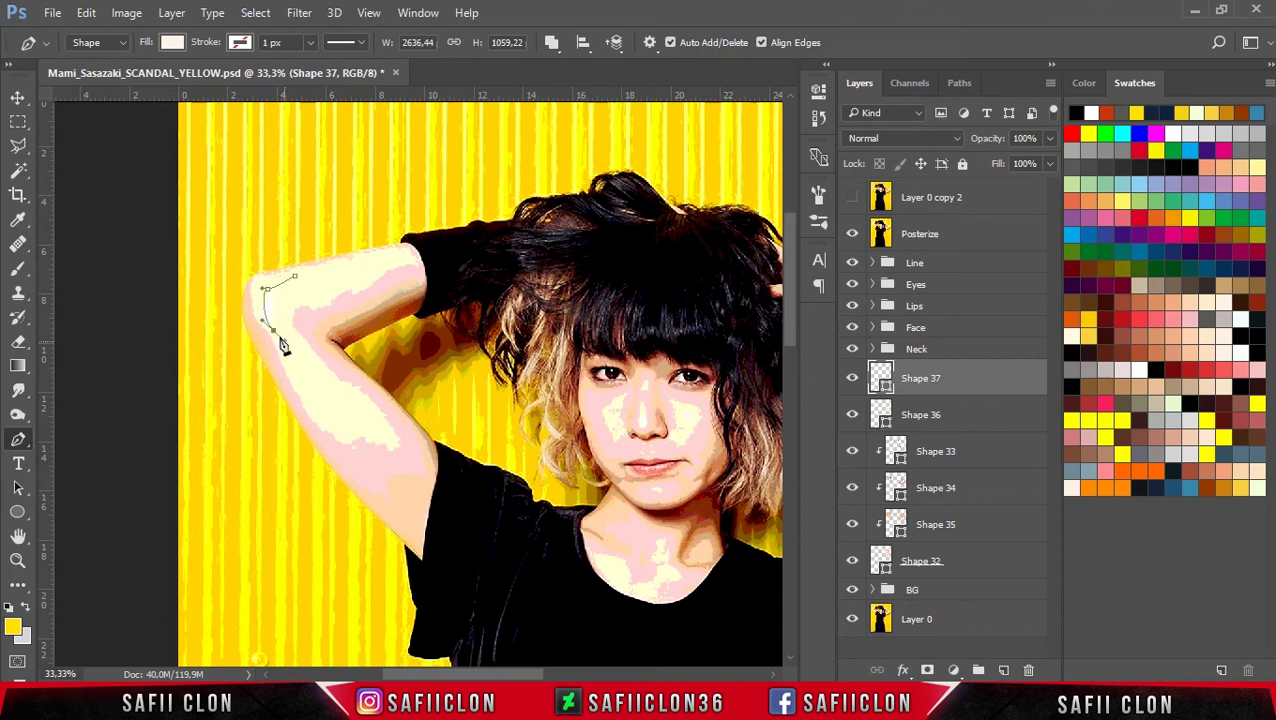
click(275, 317)
drag(275, 317, 298, 308)
drag(291, 367, 300, 355)
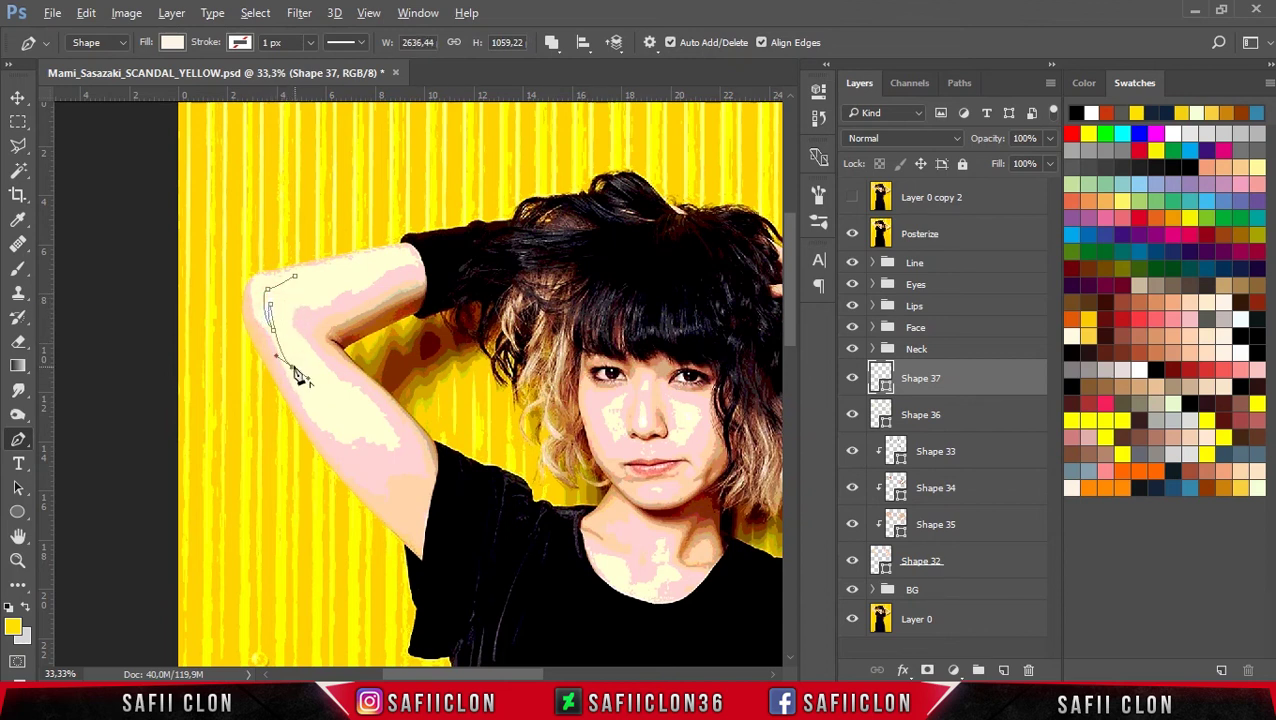
mouse_move(287, 325)
mouse_down()
mouse_move(308, 290)
mouse_move(347, 268)
mouse_up()
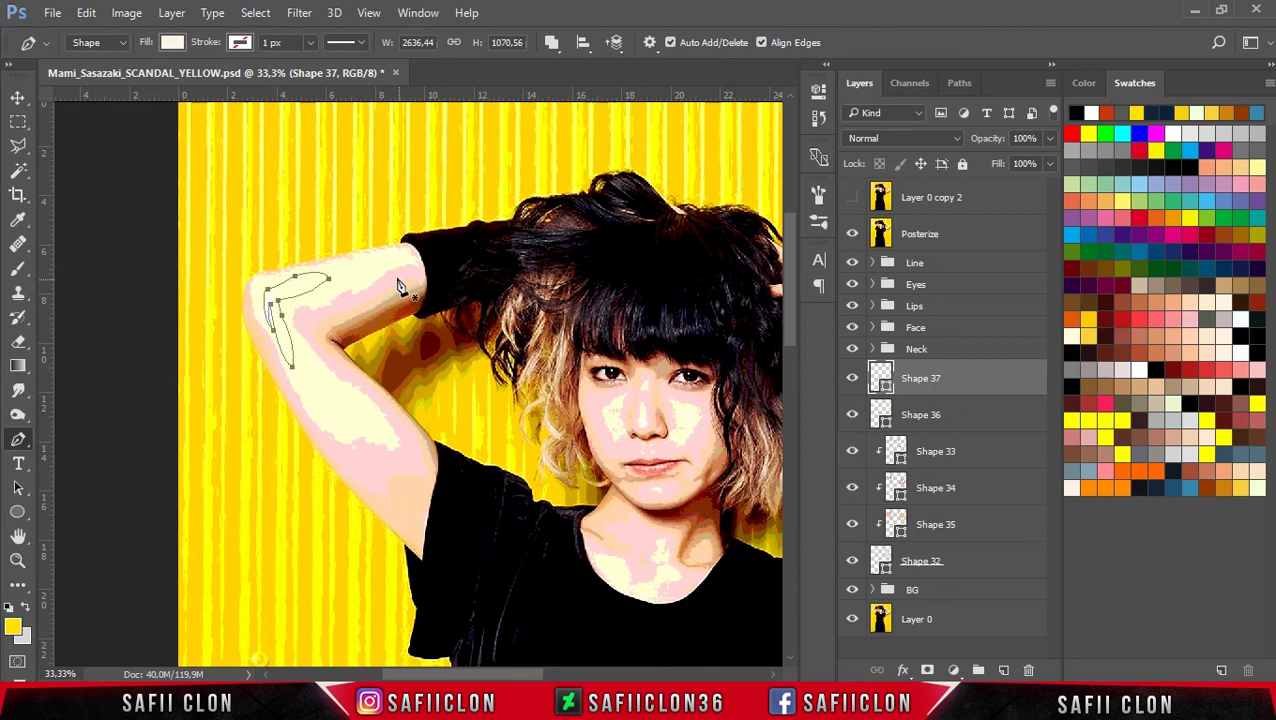
mouse_move(374, 269)
mouse_down()
mouse_move(395, 257)
mouse_move(352, 263)
mouse_up()
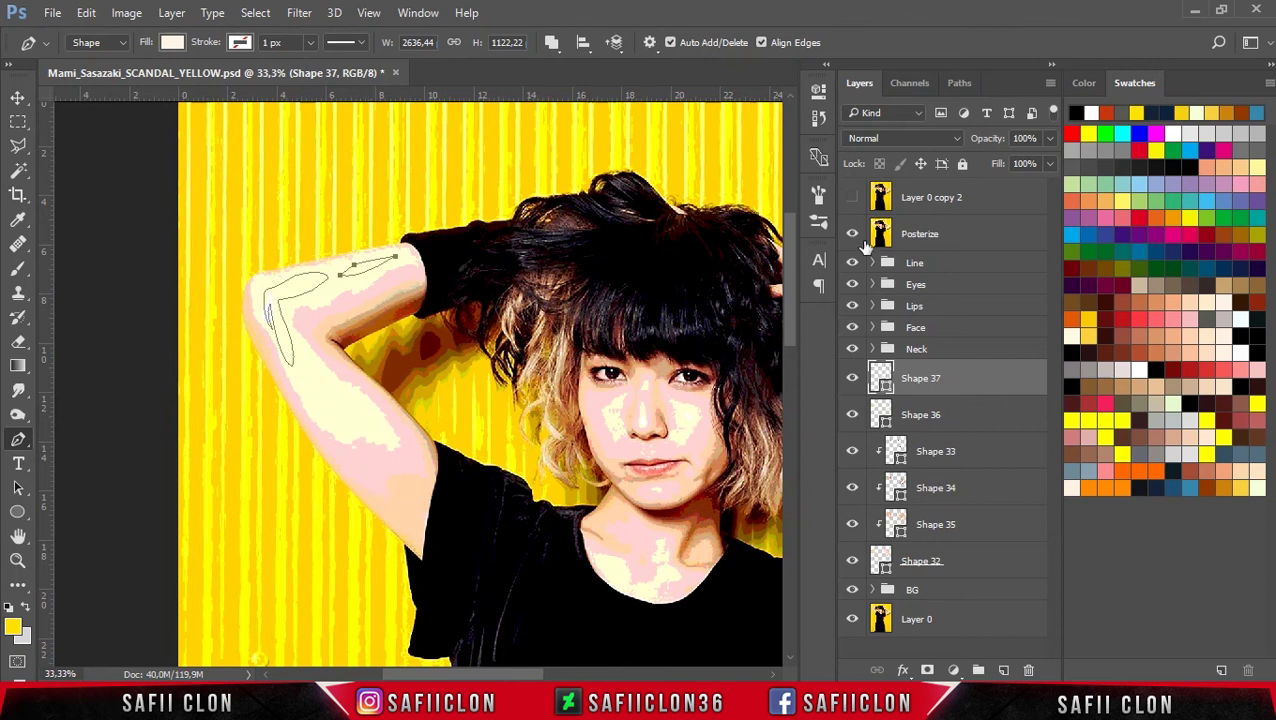
Step: Hide the Posterize layer and add two curved highlight shapes on the upper arm
click(852, 233)
click(328, 432)
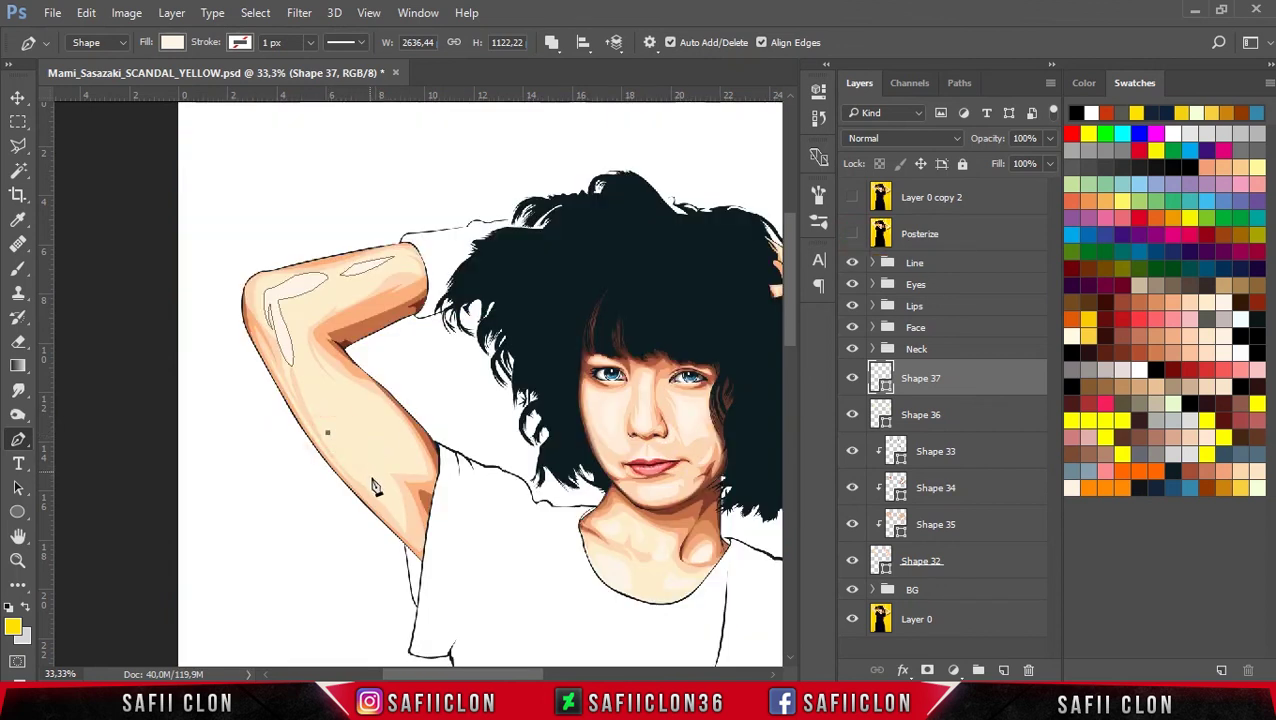
drag(377, 479, 387, 497)
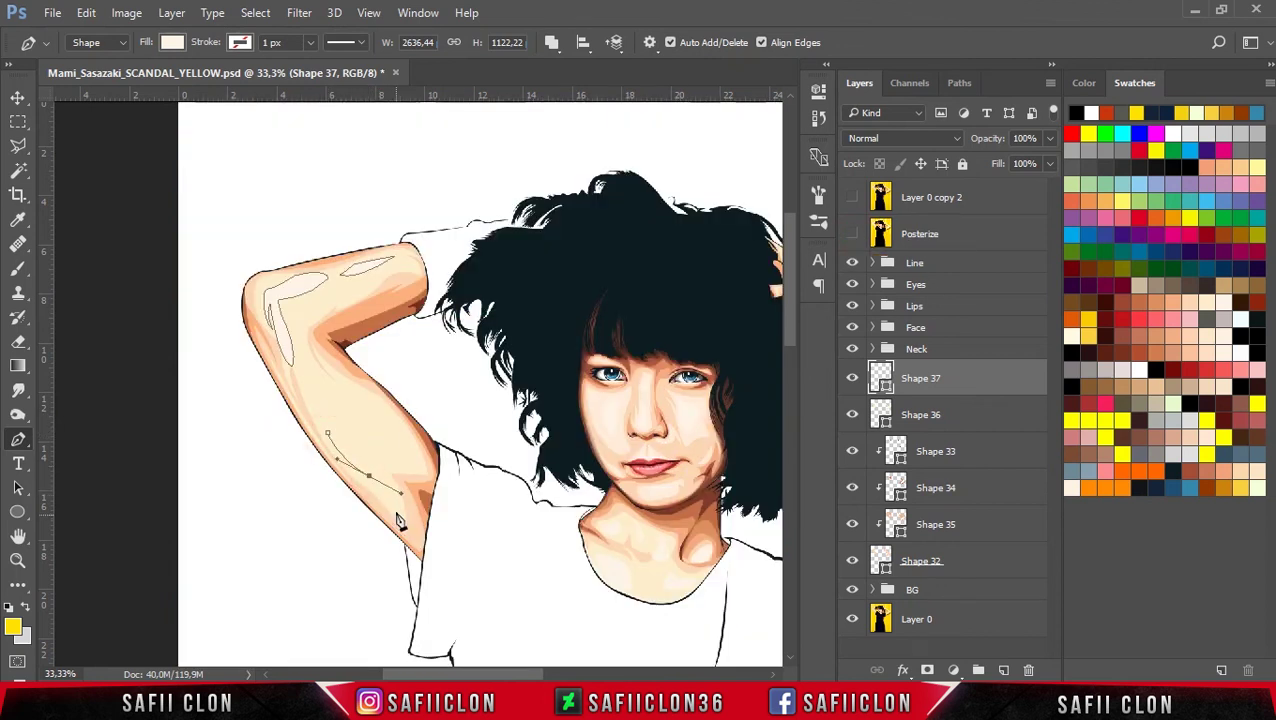
click(328, 432)
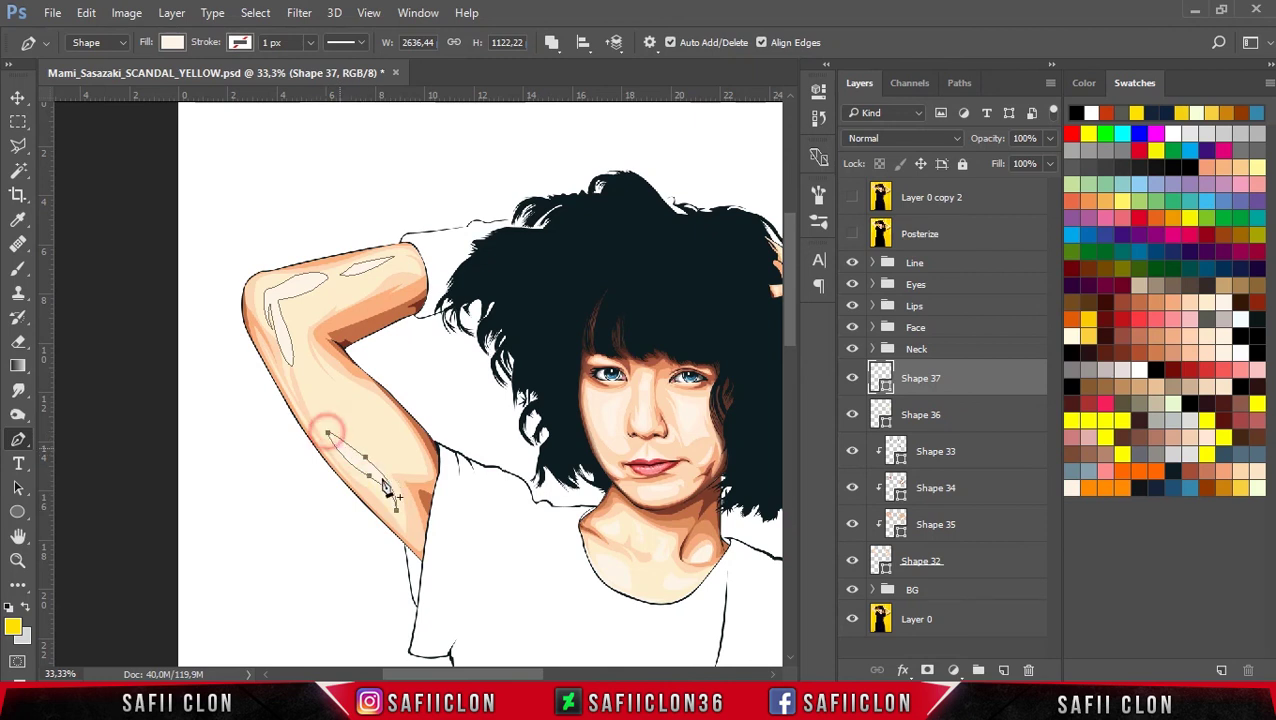
click(362, 396)
drag(403, 443, 409, 467)
click(362, 396)
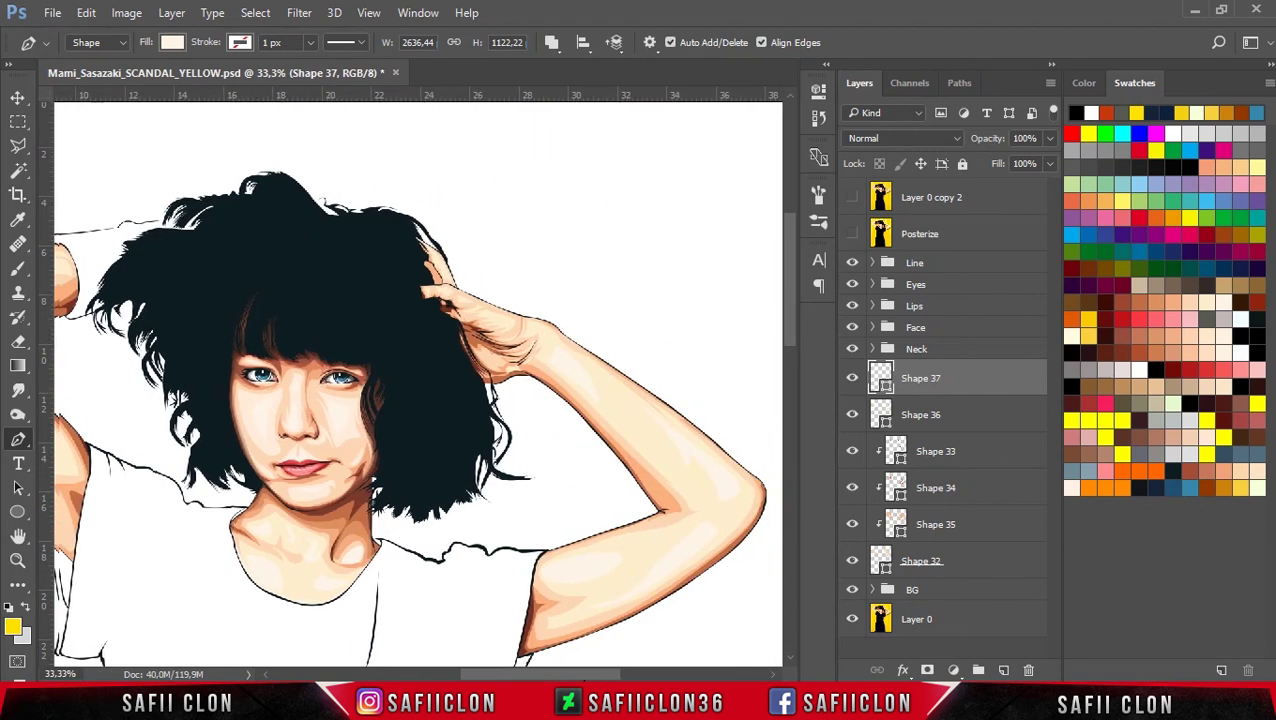
Step: Group layers Shape 32 through Shape 37 into a new group named 'Hands'
shift+click(979, 571)
right_click(979, 571)
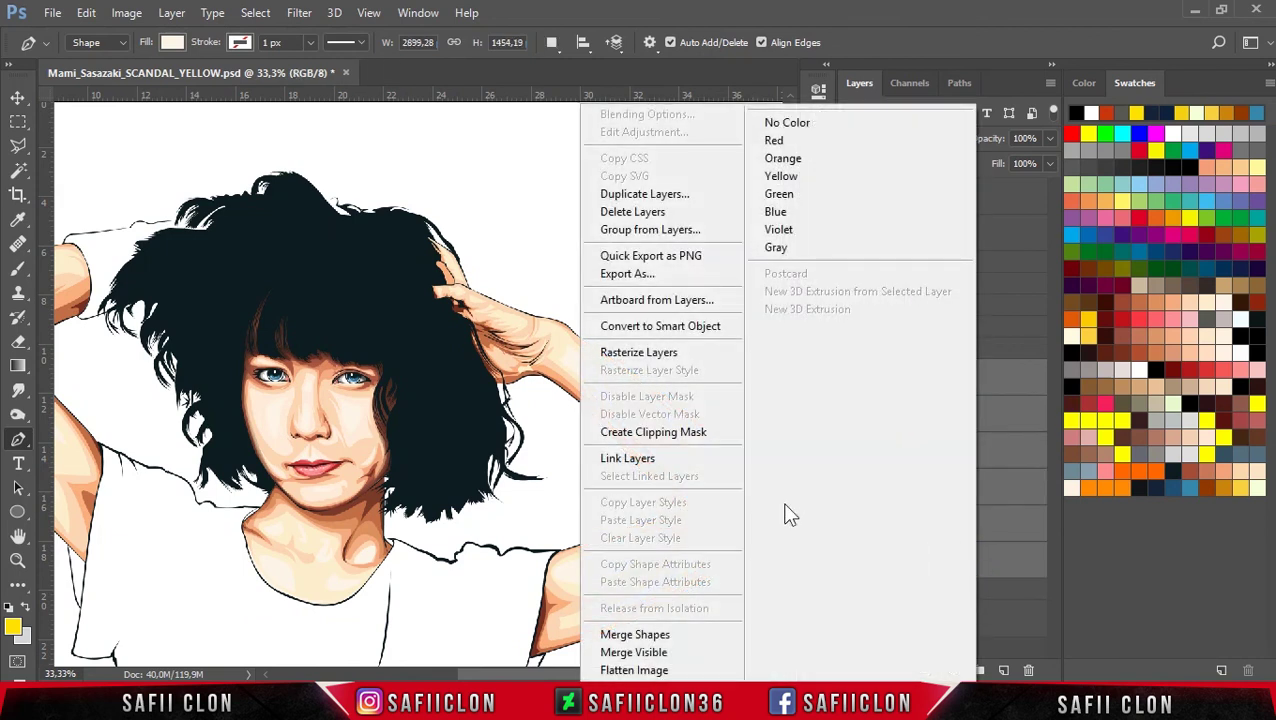
click(648, 230)
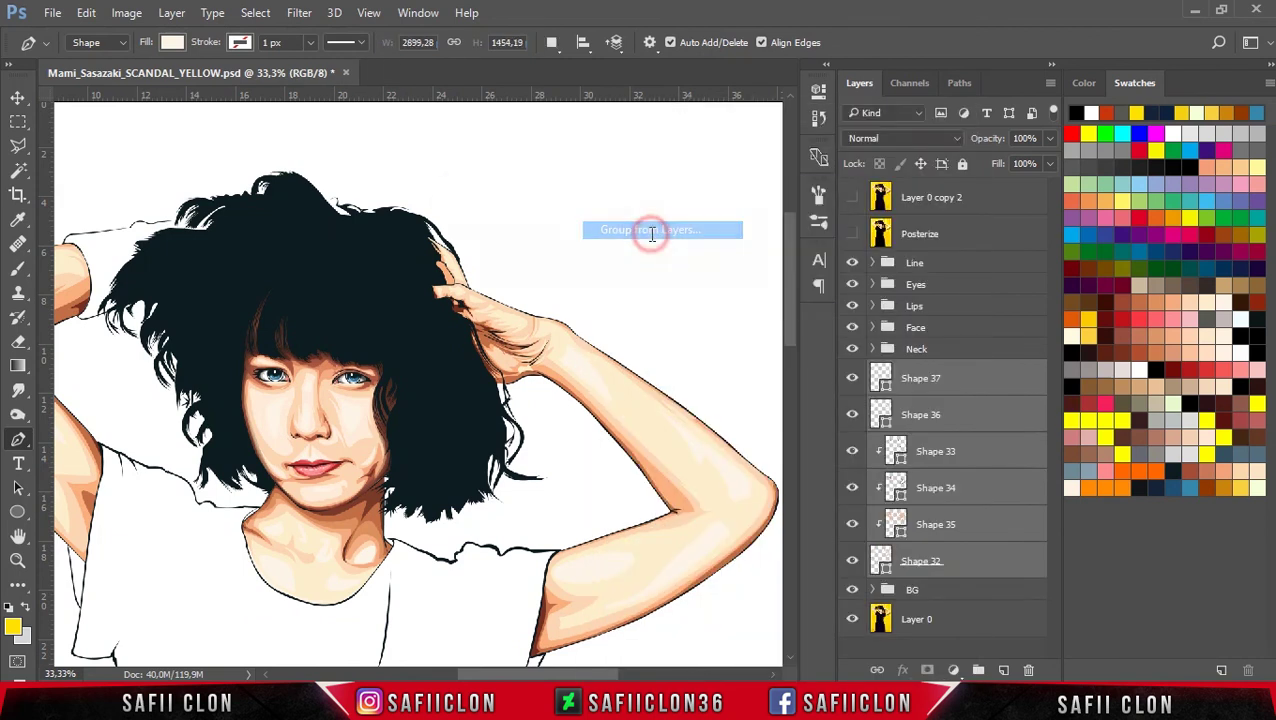
text(Hands)
click(801, 231)
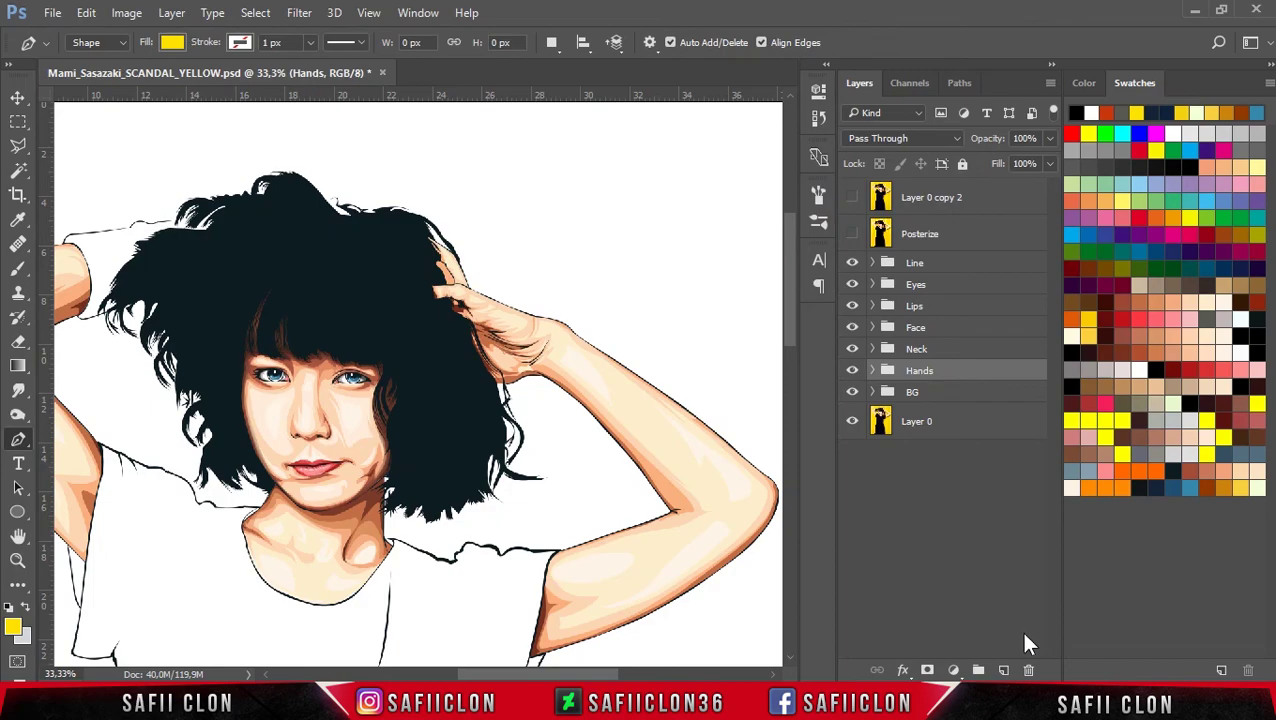